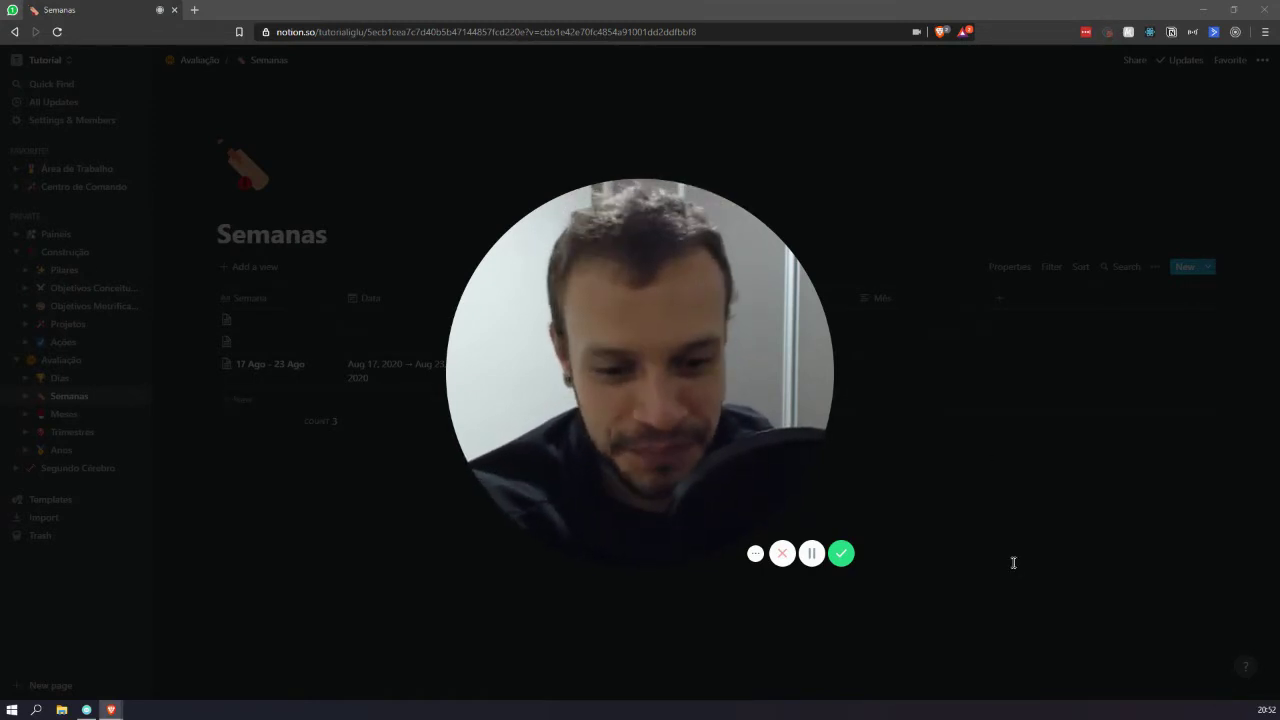
pyautogui.moveTo(738, 376)
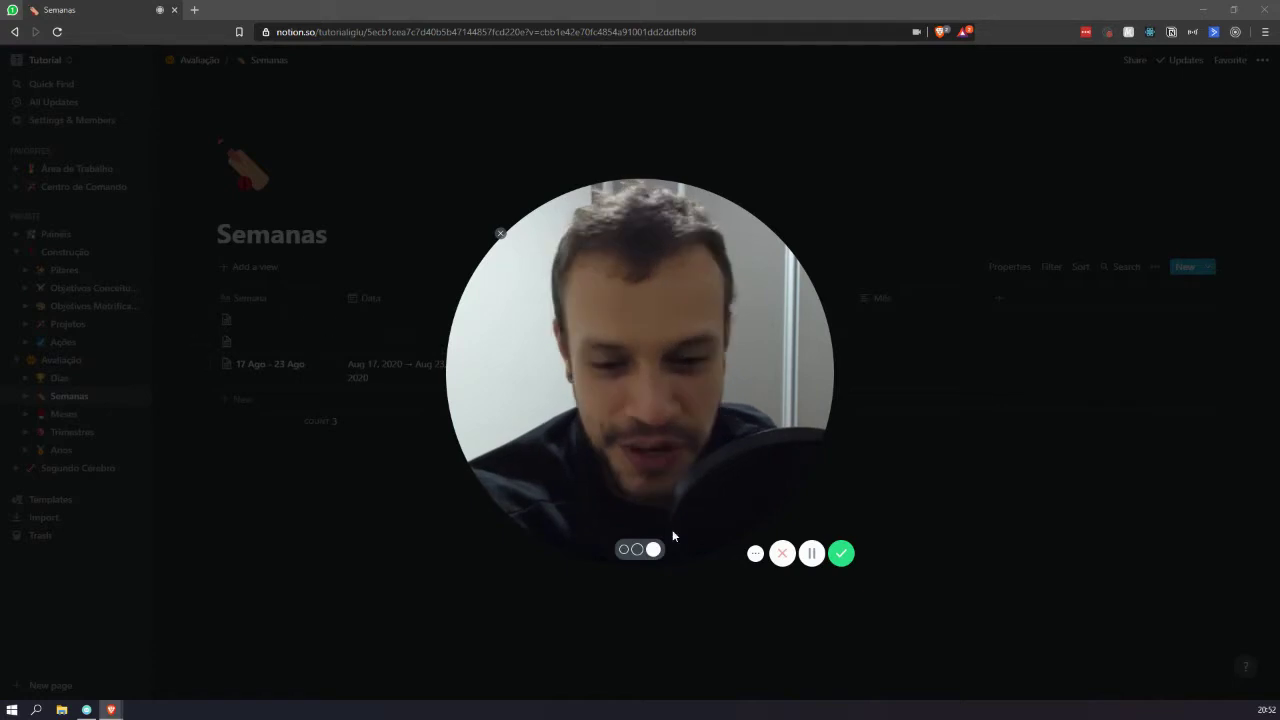
pyautogui.click(625, 549)
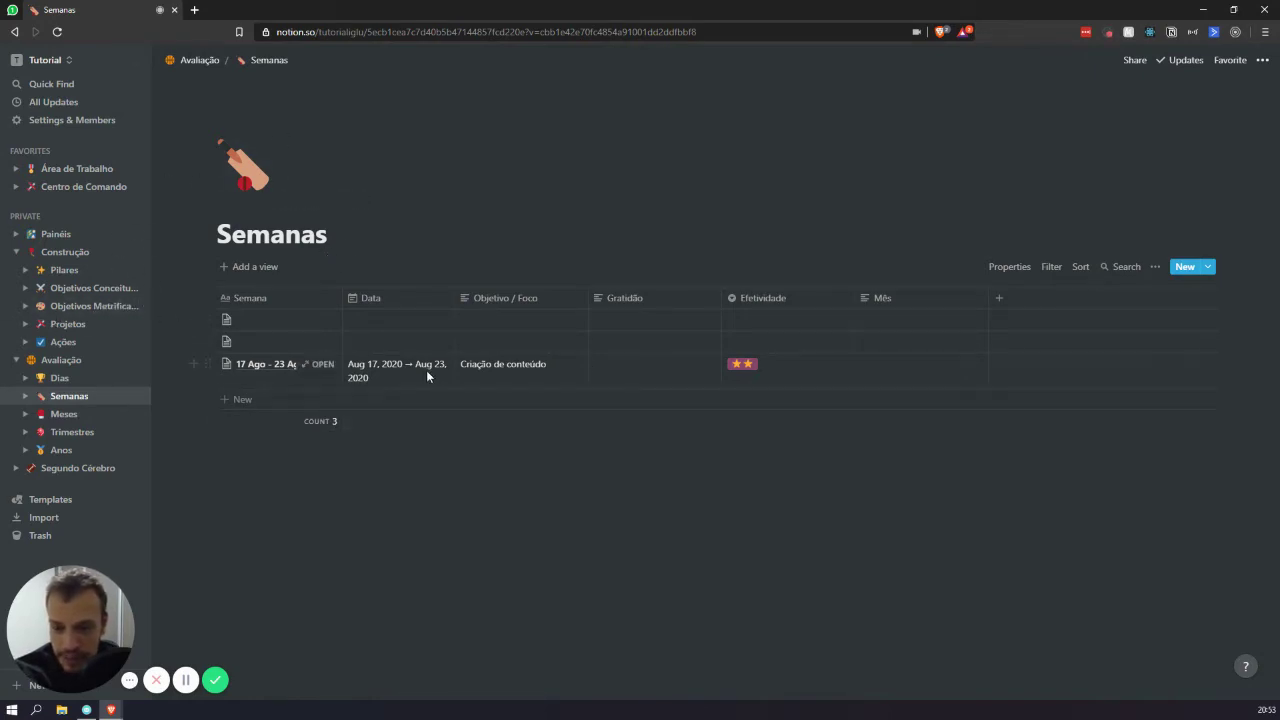
# Open the 17 Ago - 23 Ago week entry, review its page sections down to Fluxos, and close it.
pyautogui.click(318, 364)
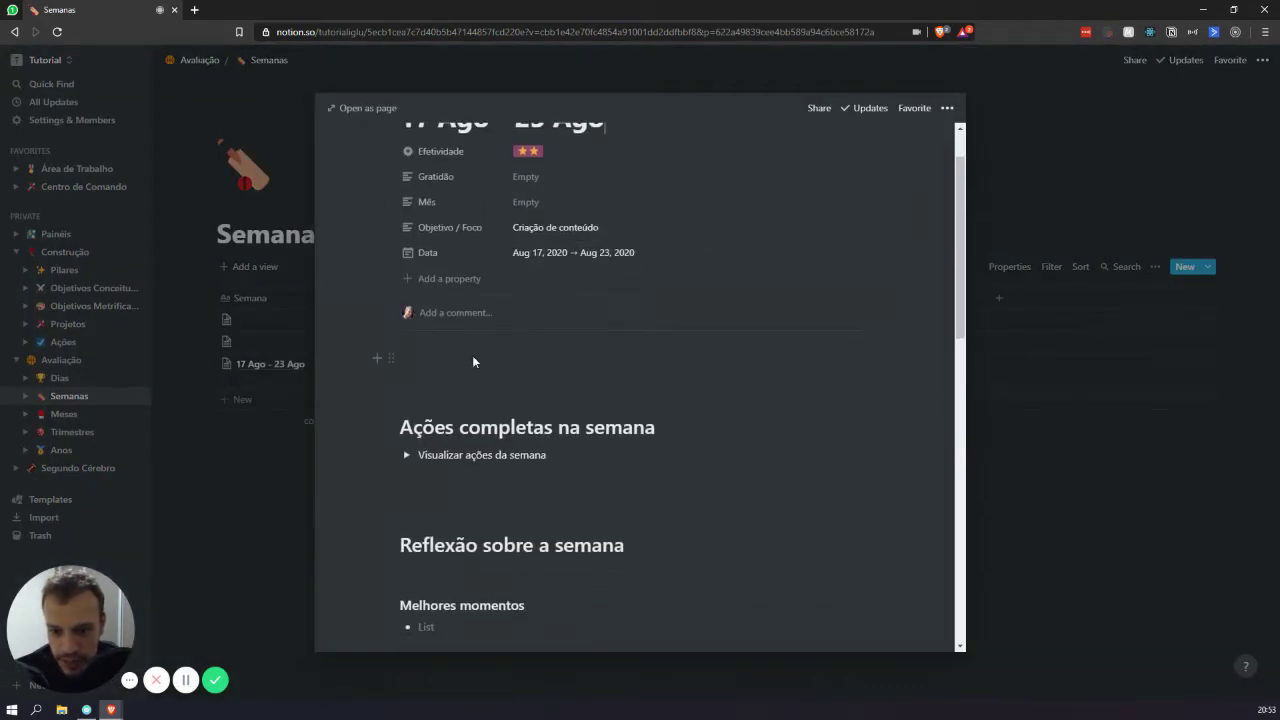
pyautogui.scroll(-3, 333, 392)
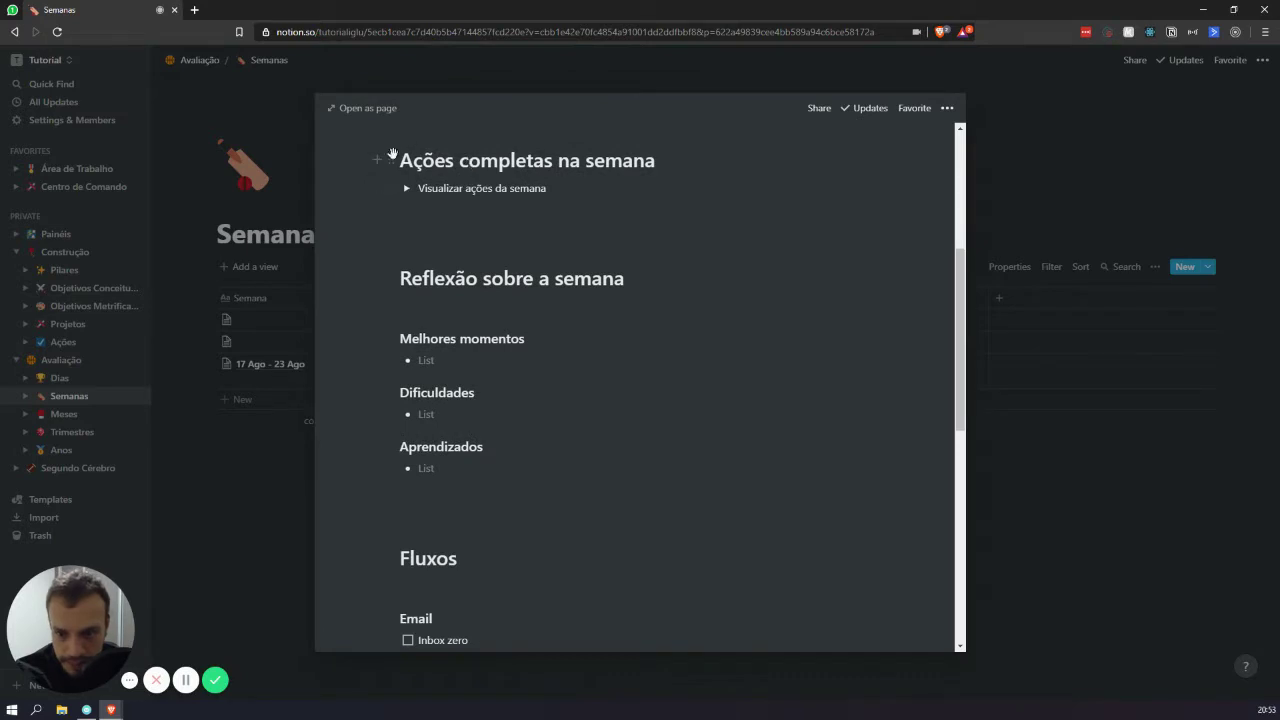
pyautogui.scroll(-7, 528, 203)
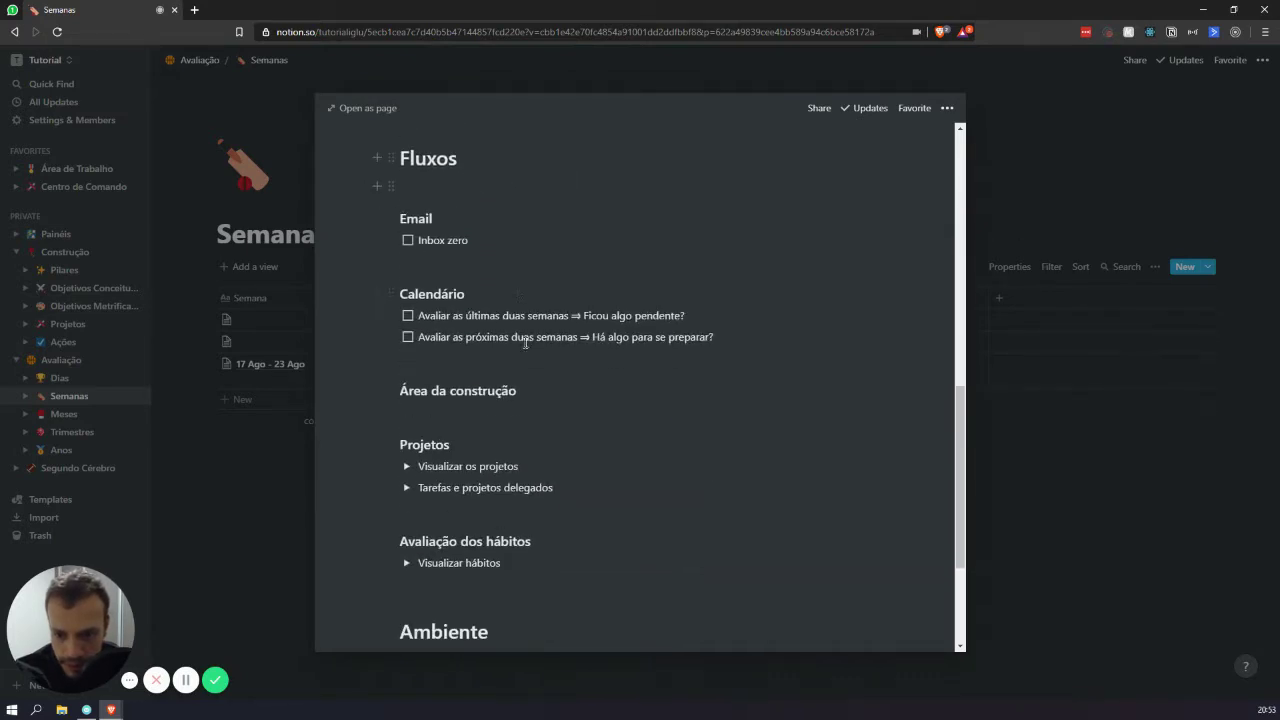
pyautogui.click(1083, 300)
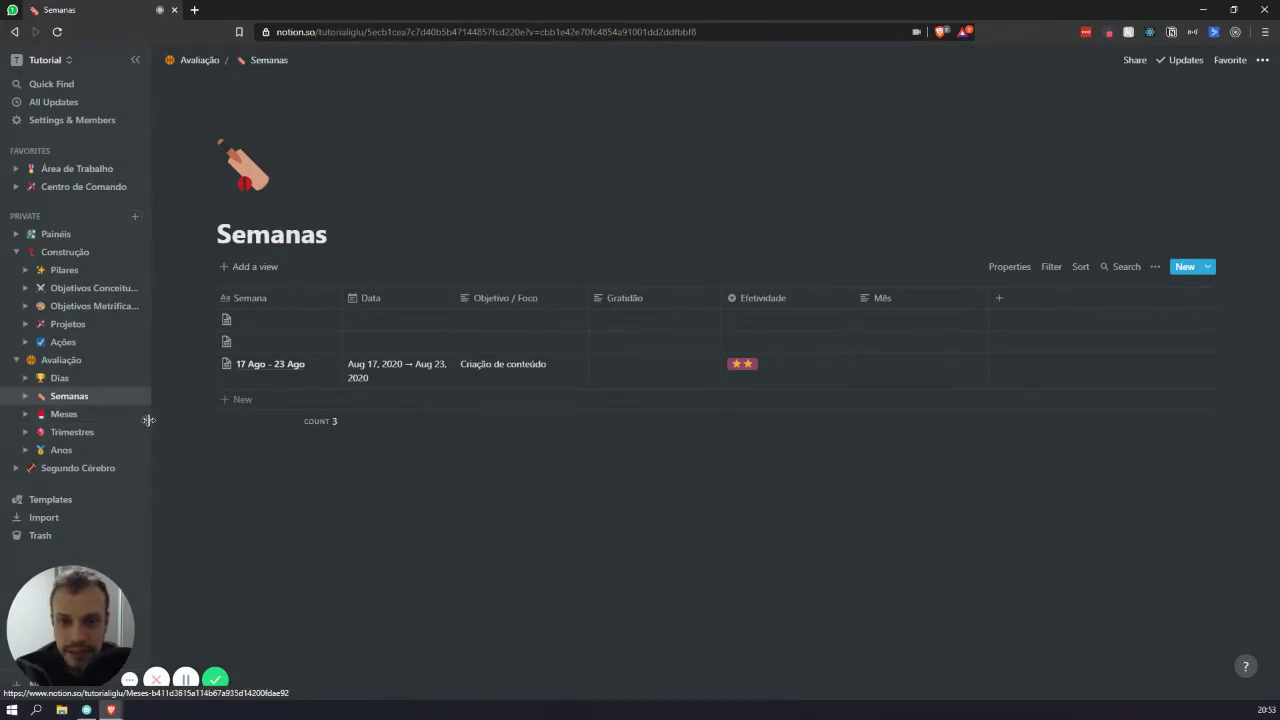
# Turn the empty Meses page into a table database and rename its title column to Mês.
pyautogui.click(60, 416)
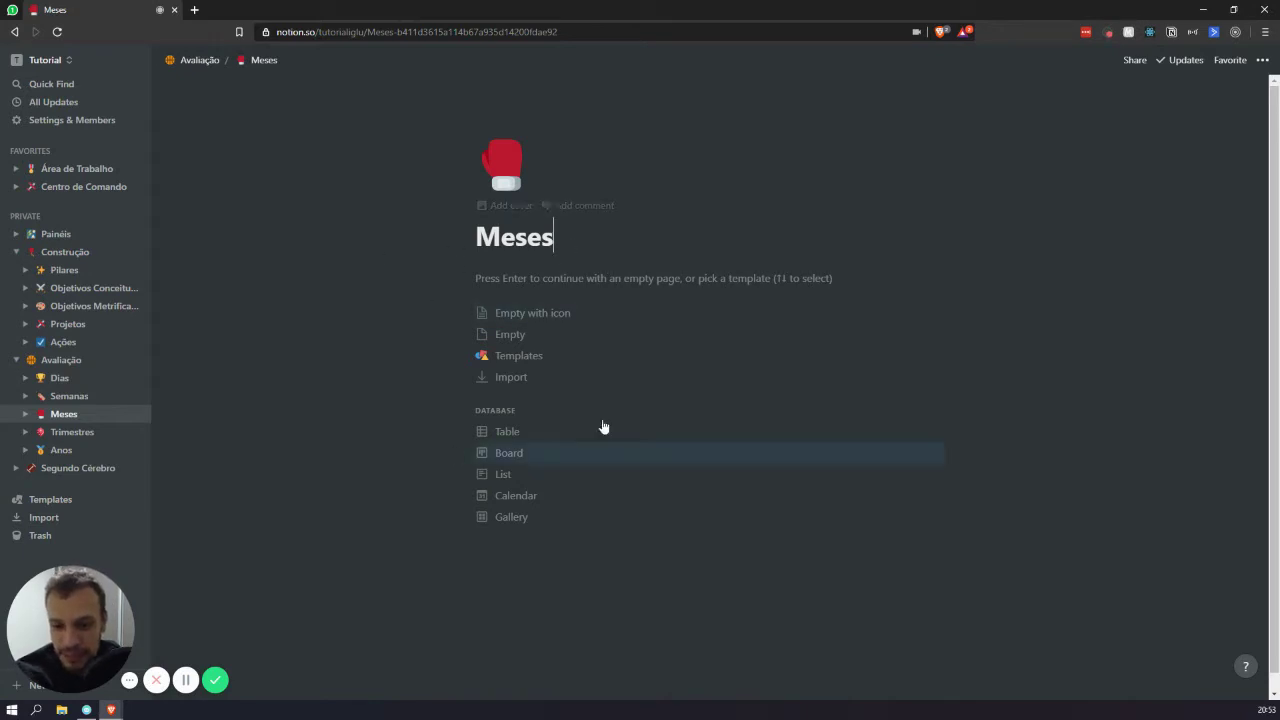
pyautogui.click(534, 438)
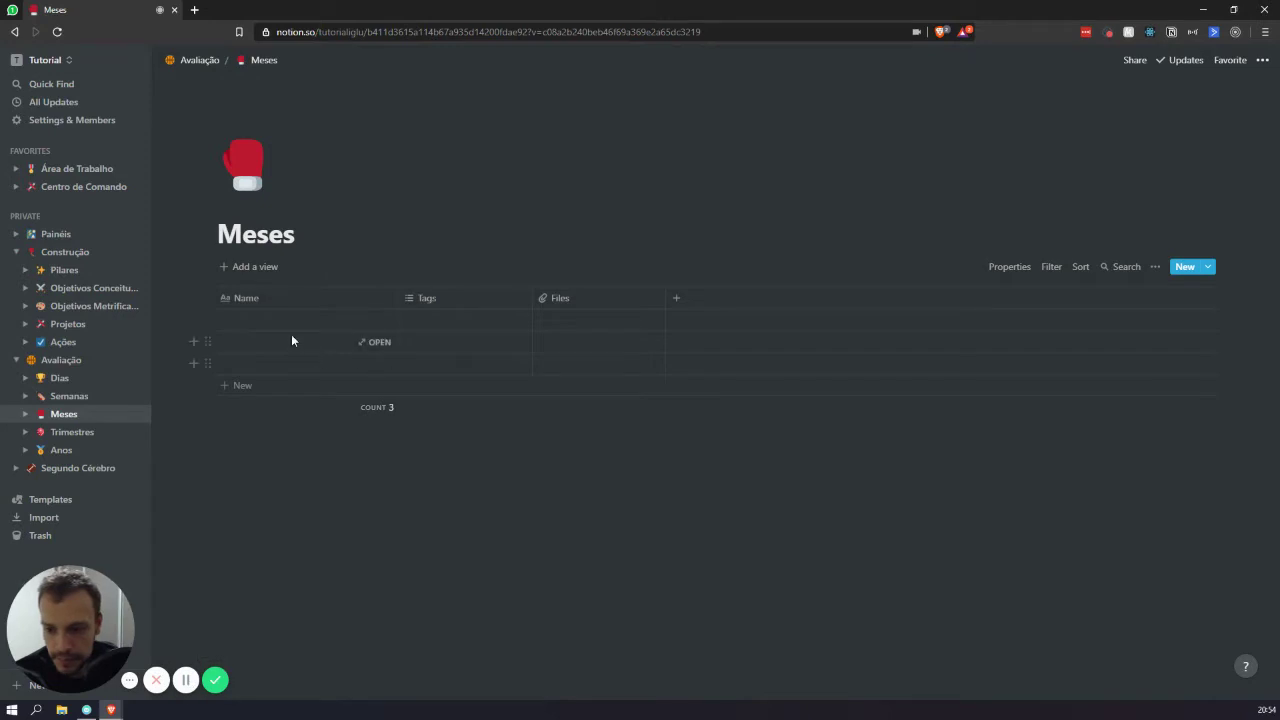
pyautogui.click(265, 298)
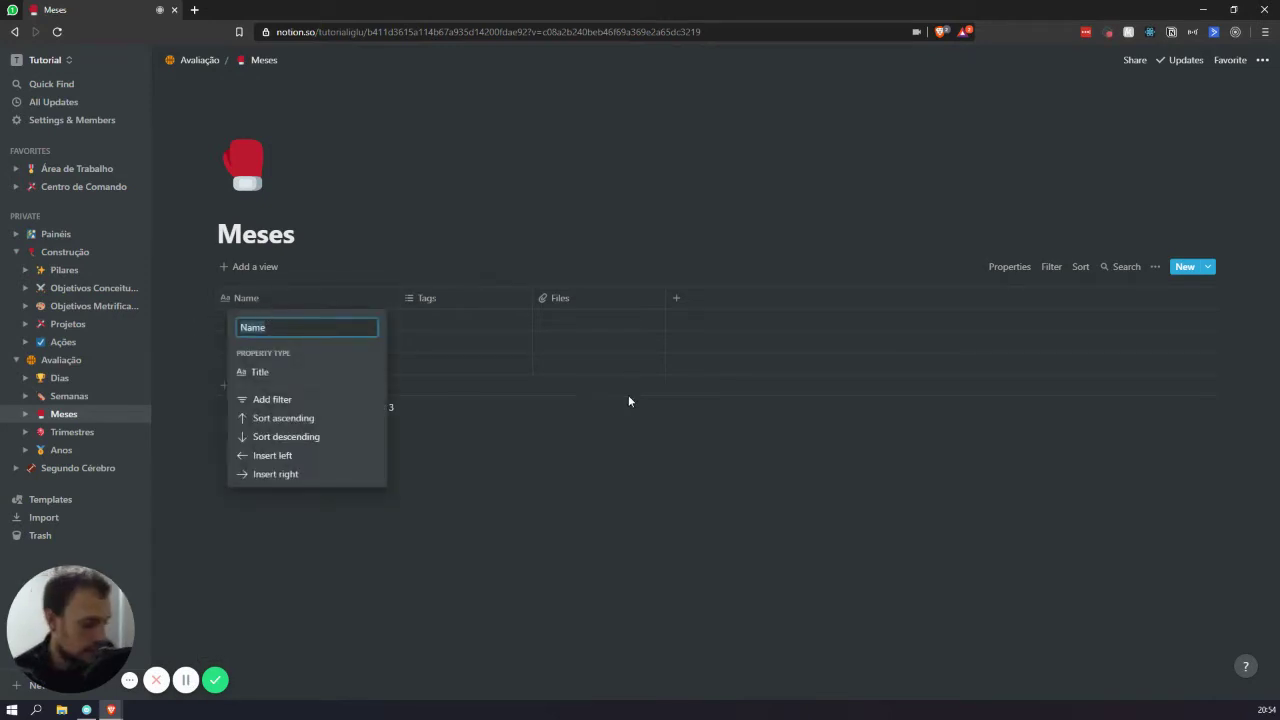
pyautogui.write('Mês')
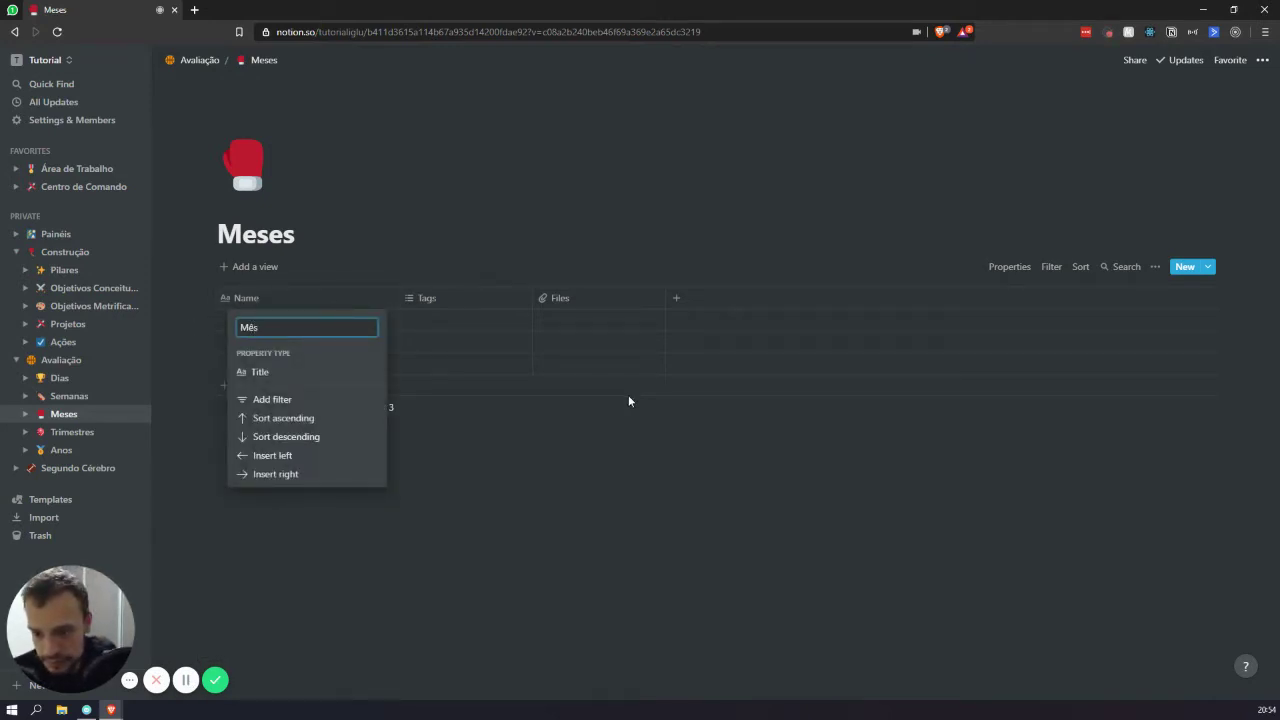
pyautogui.press('Return')
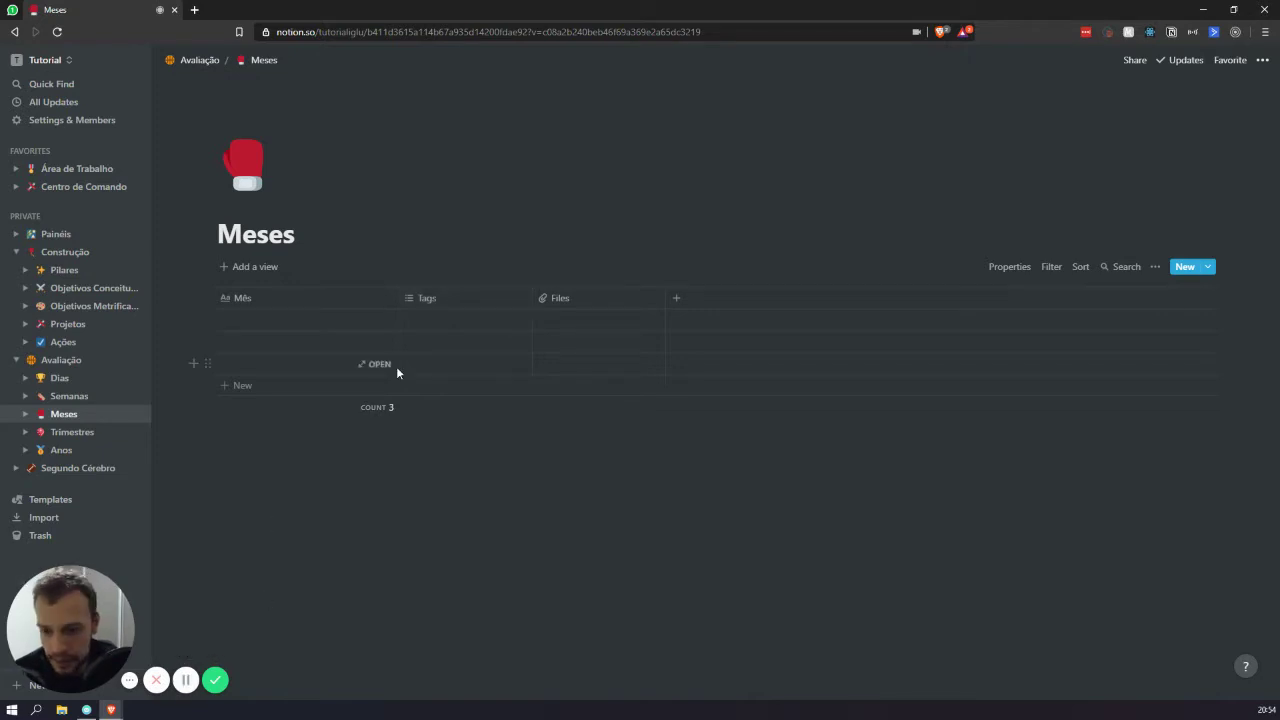
# Rename the Tags column to Data and change its property type to Date.
pyautogui.click(455, 300)
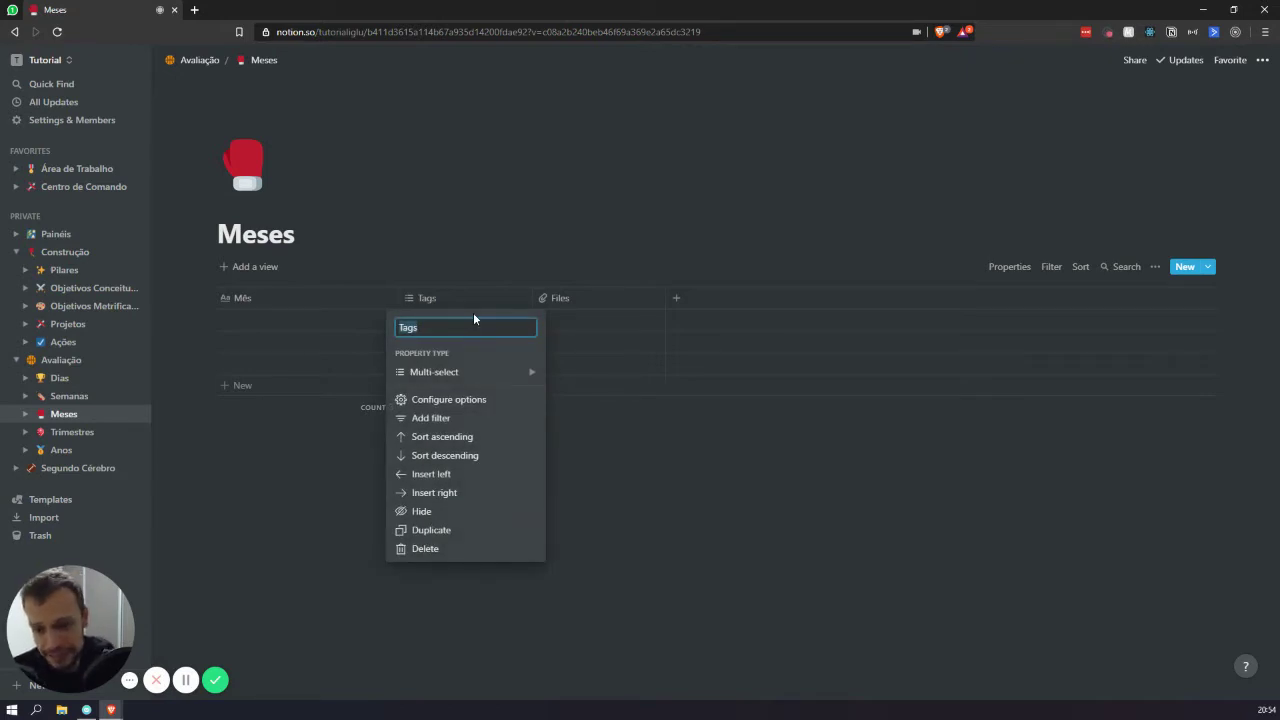
pyautogui.write('Data')
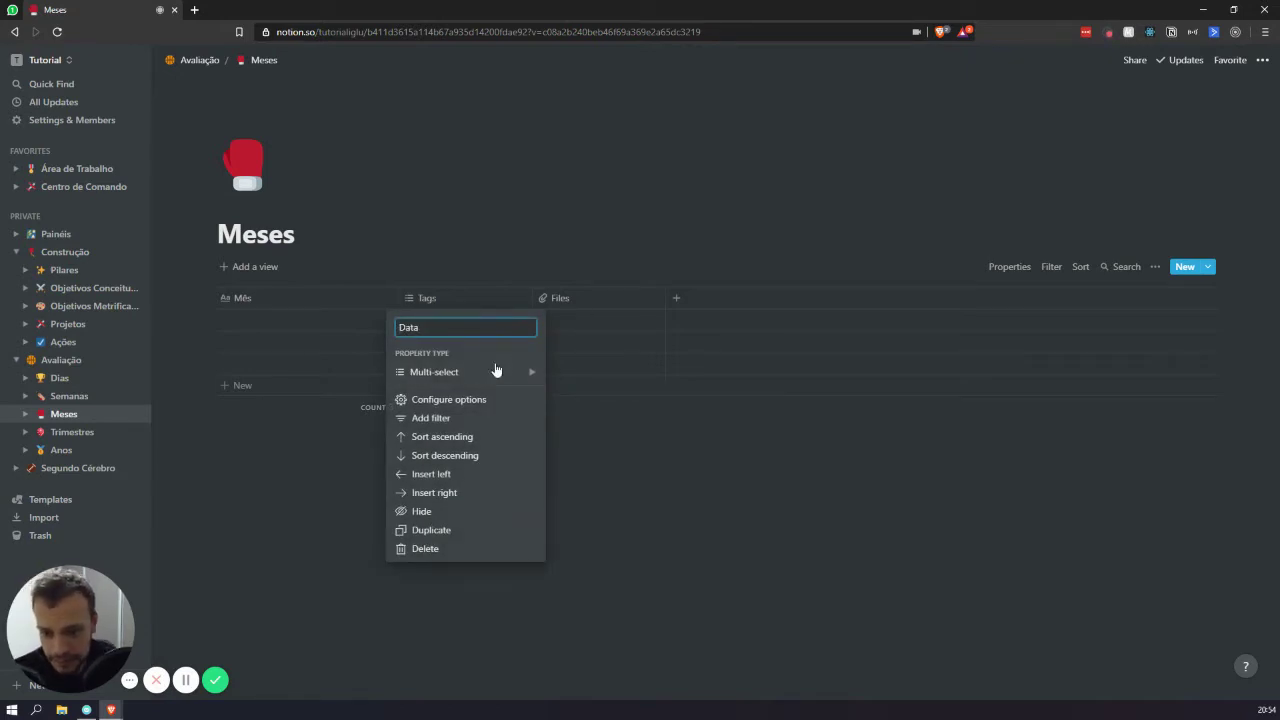
pyautogui.moveTo(496, 371)
pyautogui.click(604, 327)
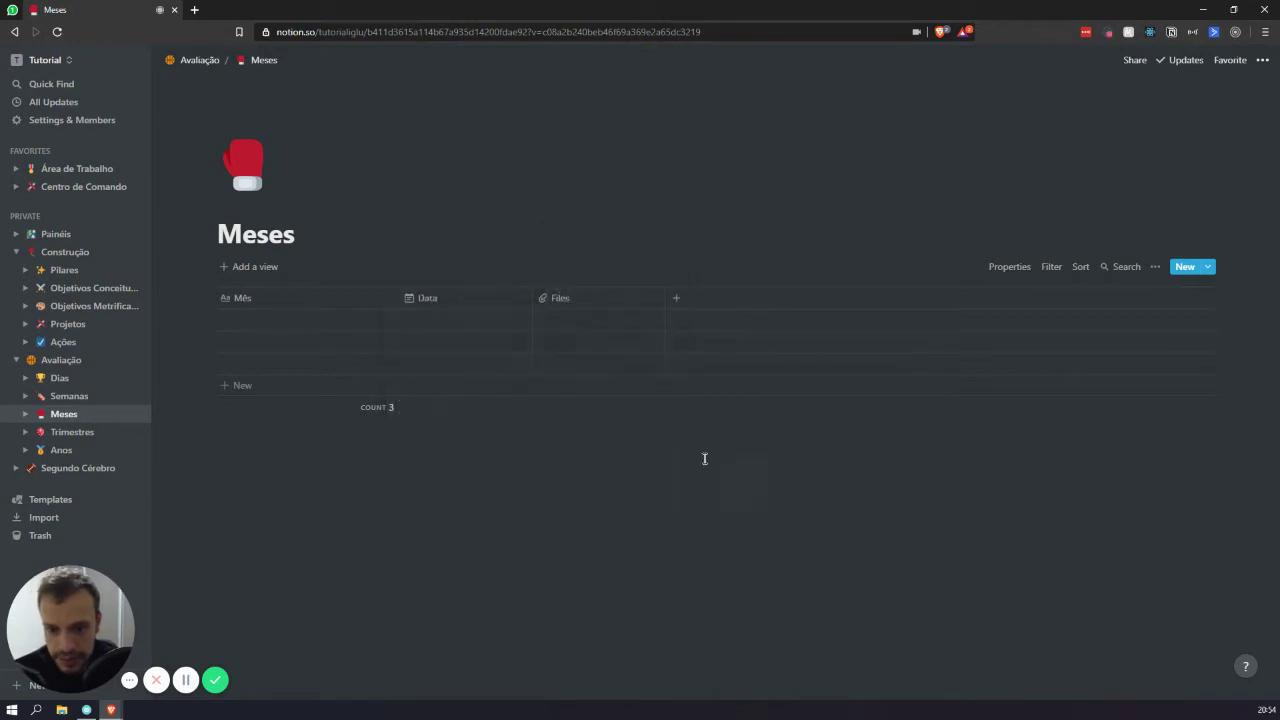
# Give the first row's Data cell an end date and set the range to Aug 1, 2020 → Aug 31, 2020.
pyautogui.click(436, 322)
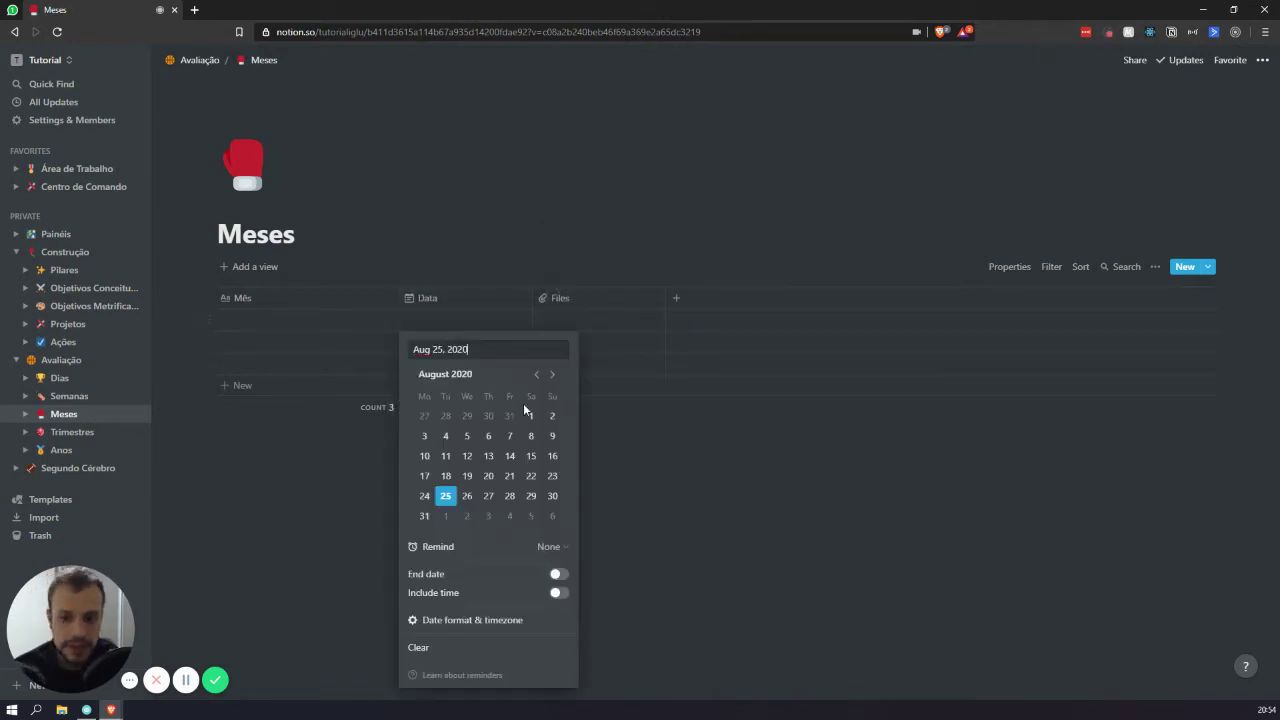
pyautogui.click(559, 575)
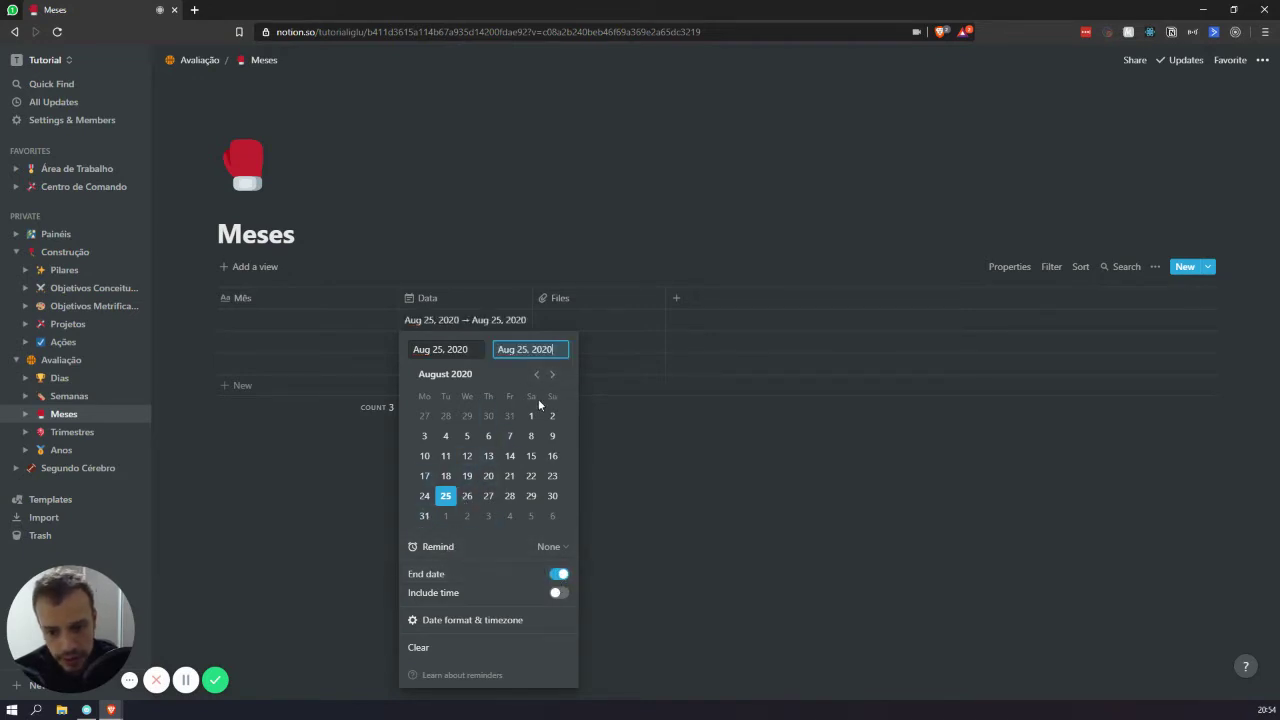
pyautogui.click(457, 349)
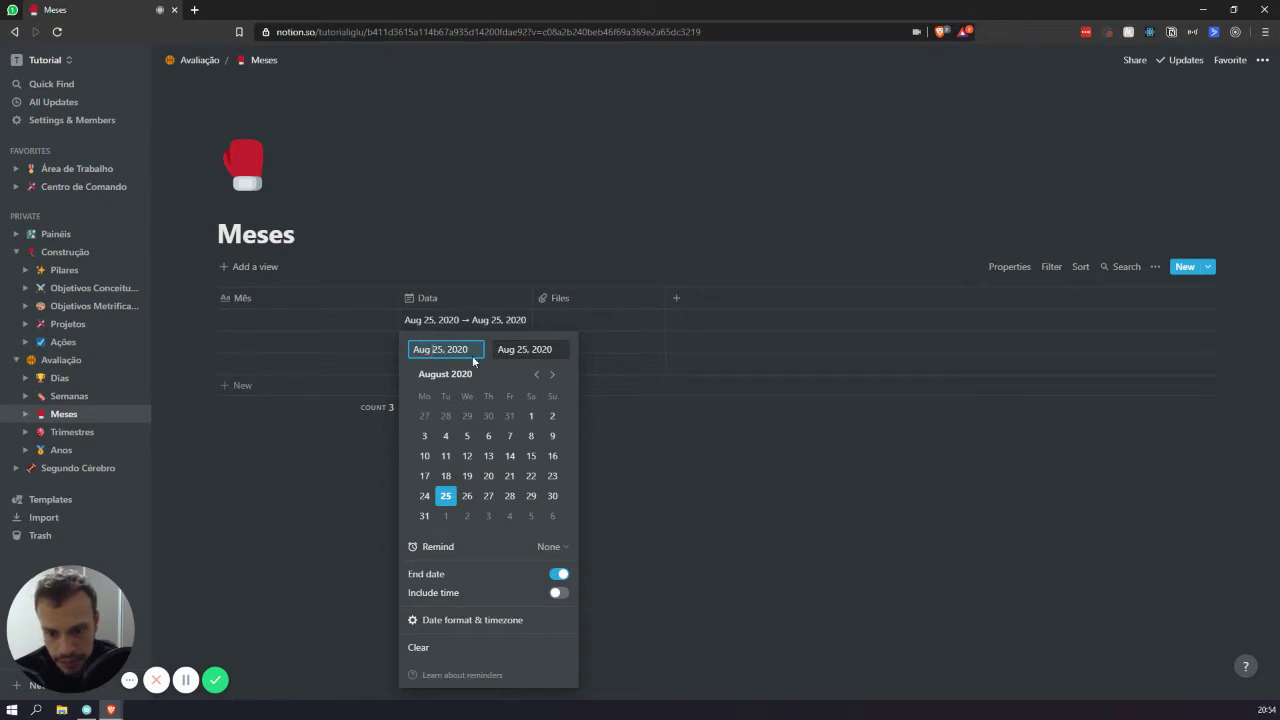
pyautogui.click(531, 416)
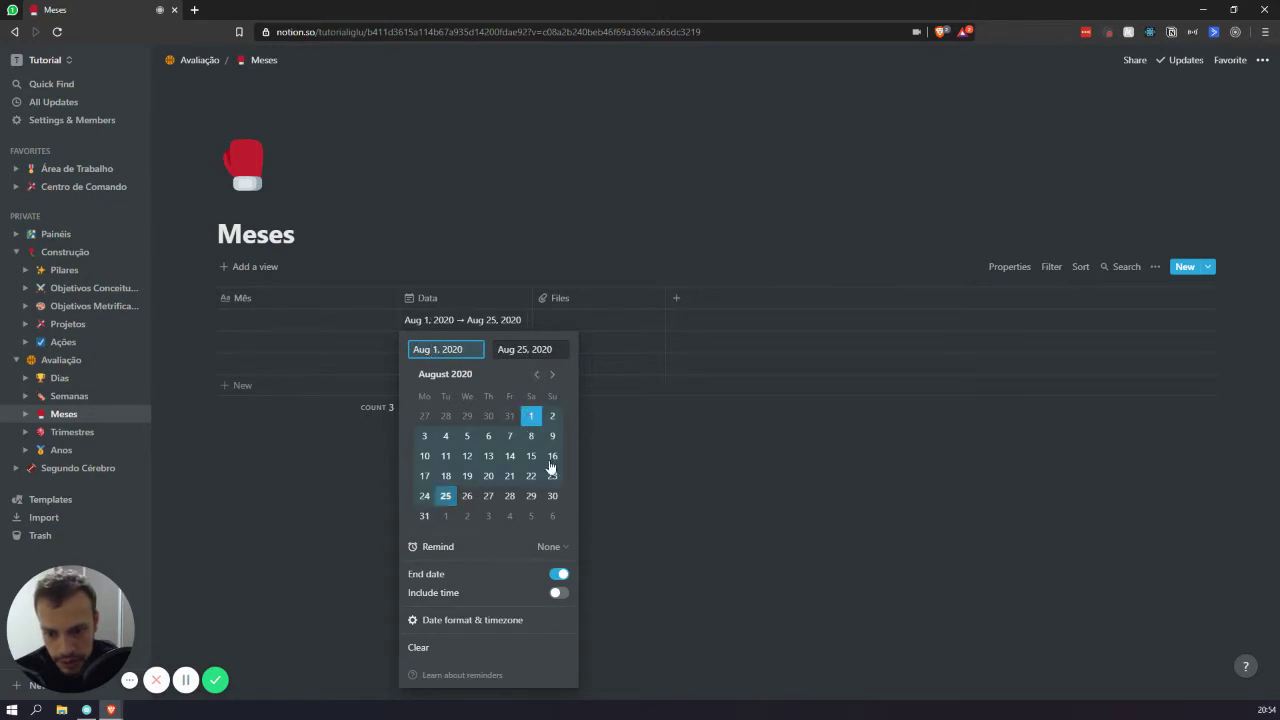
pyautogui.click(544, 349)
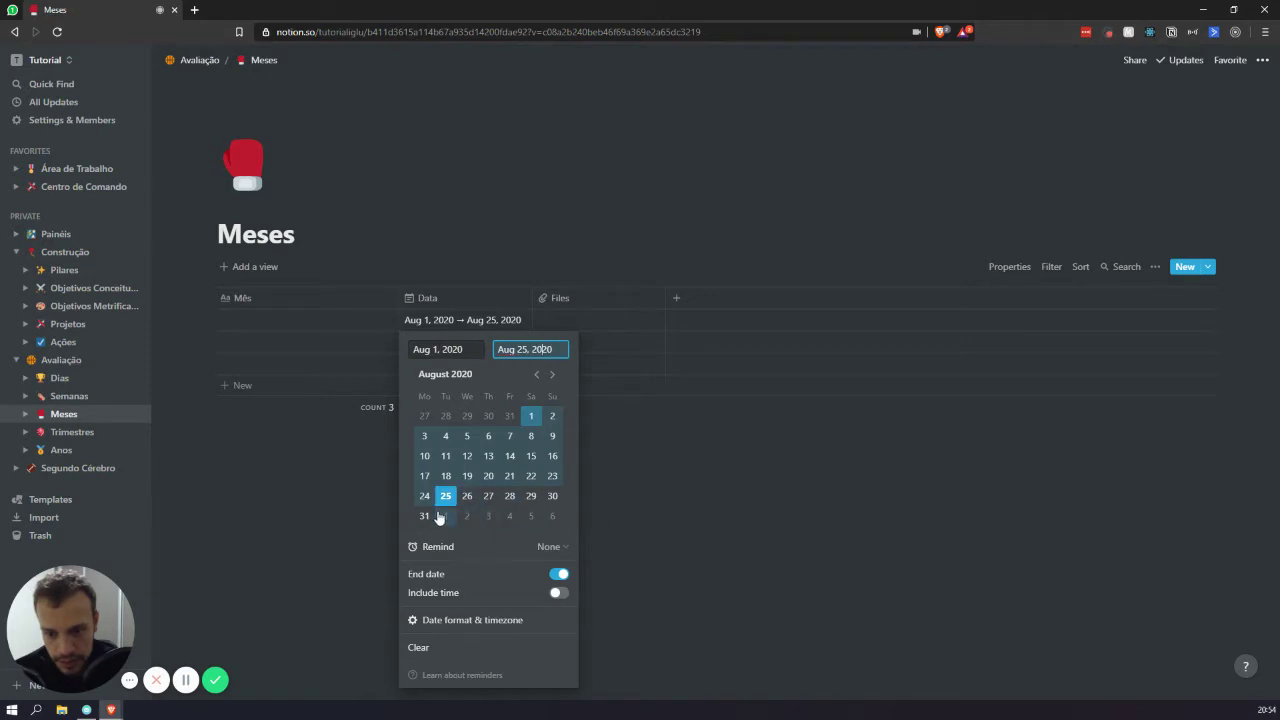
pyautogui.click(425, 516)
pyautogui.click(751, 553)
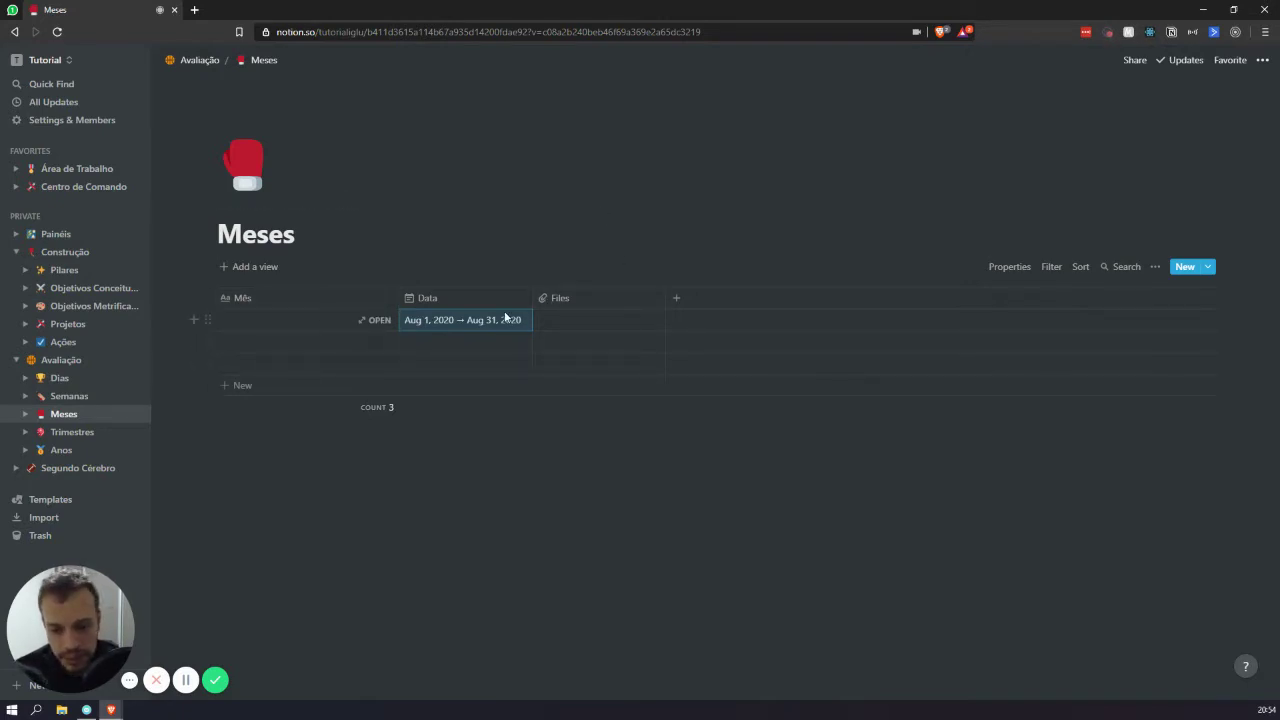
# Enter Agosto as the first row's month name in the Mês column.
pyautogui.click(307, 325)
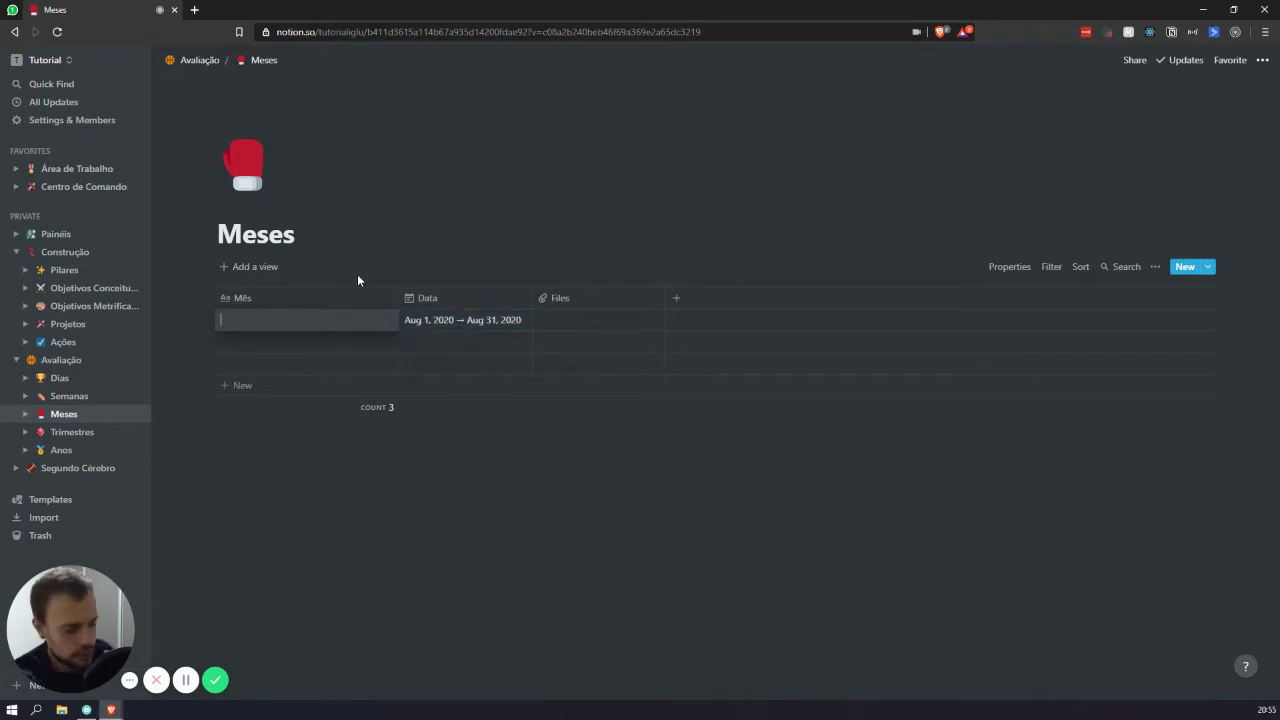
pyautogui.write('Agosto')
pyautogui.press('Tab')
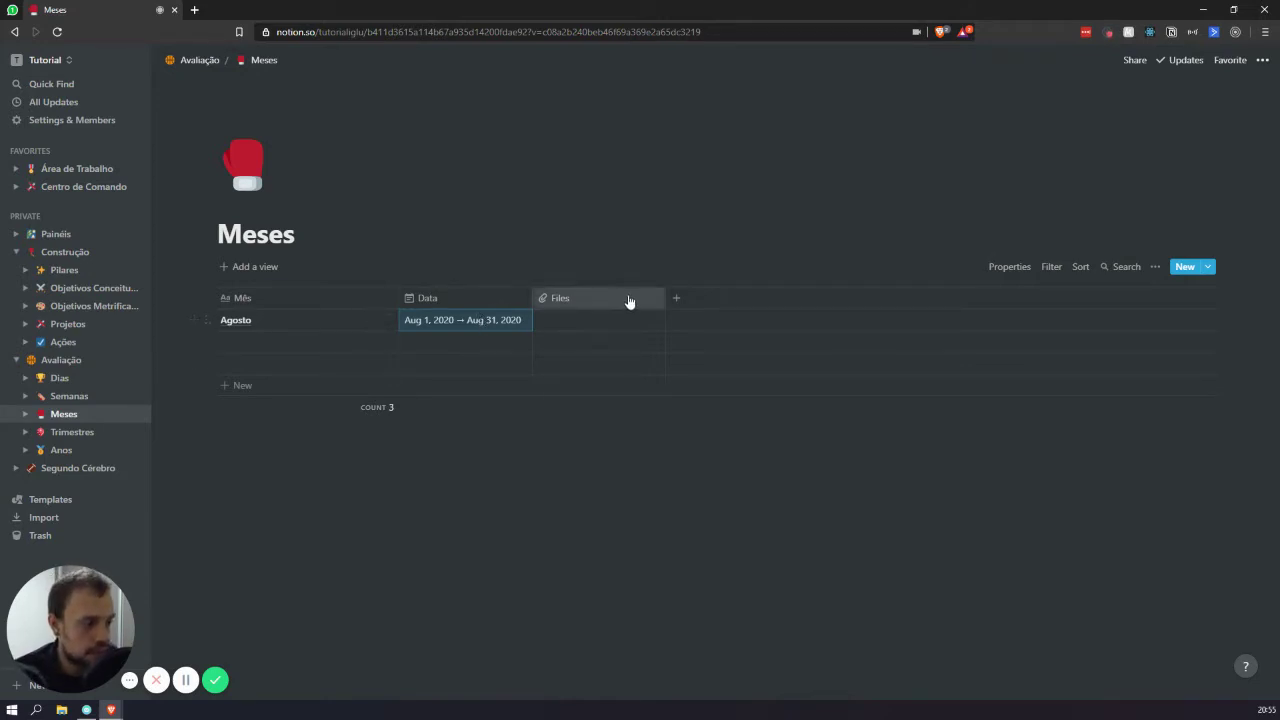
# Change the Files column to the Text property type and rename it to Tema.
pyautogui.click(576, 300)
pyautogui.click(582, 372)
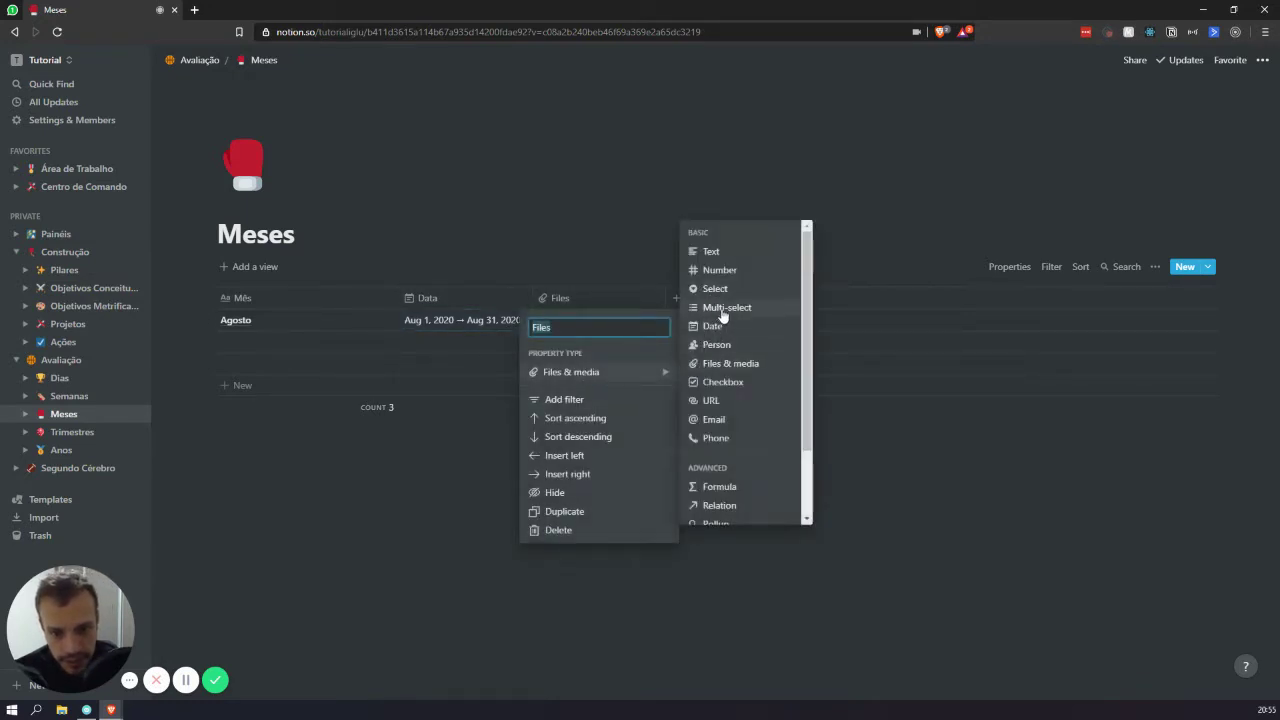
pyautogui.click(736, 253)
pyautogui.click(597, 297)
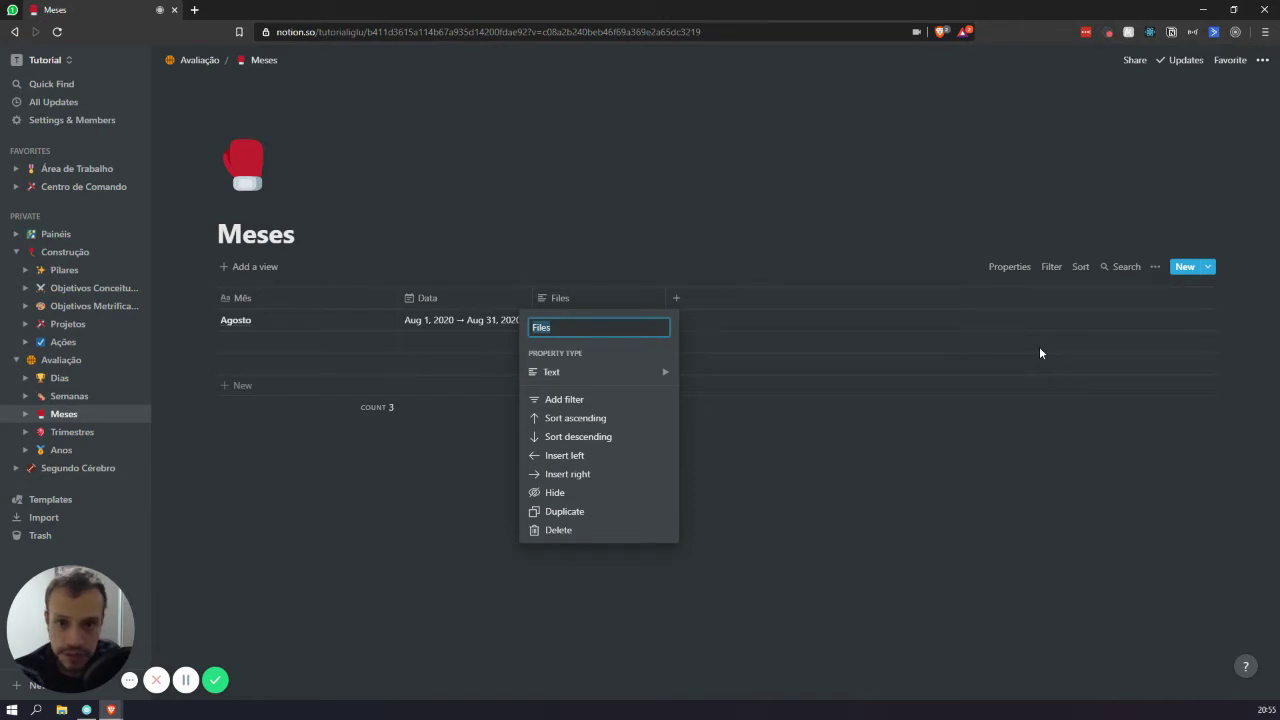
pyautogui.write('To')
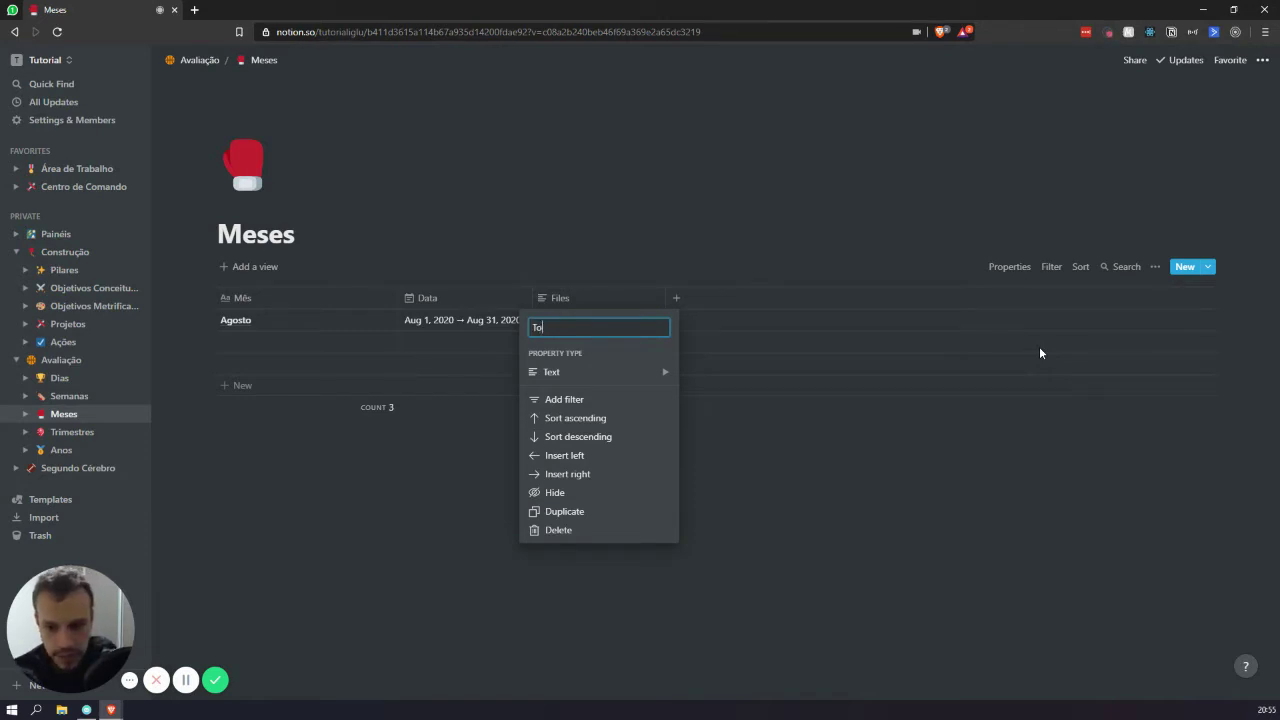
pyautogui.write('ma')
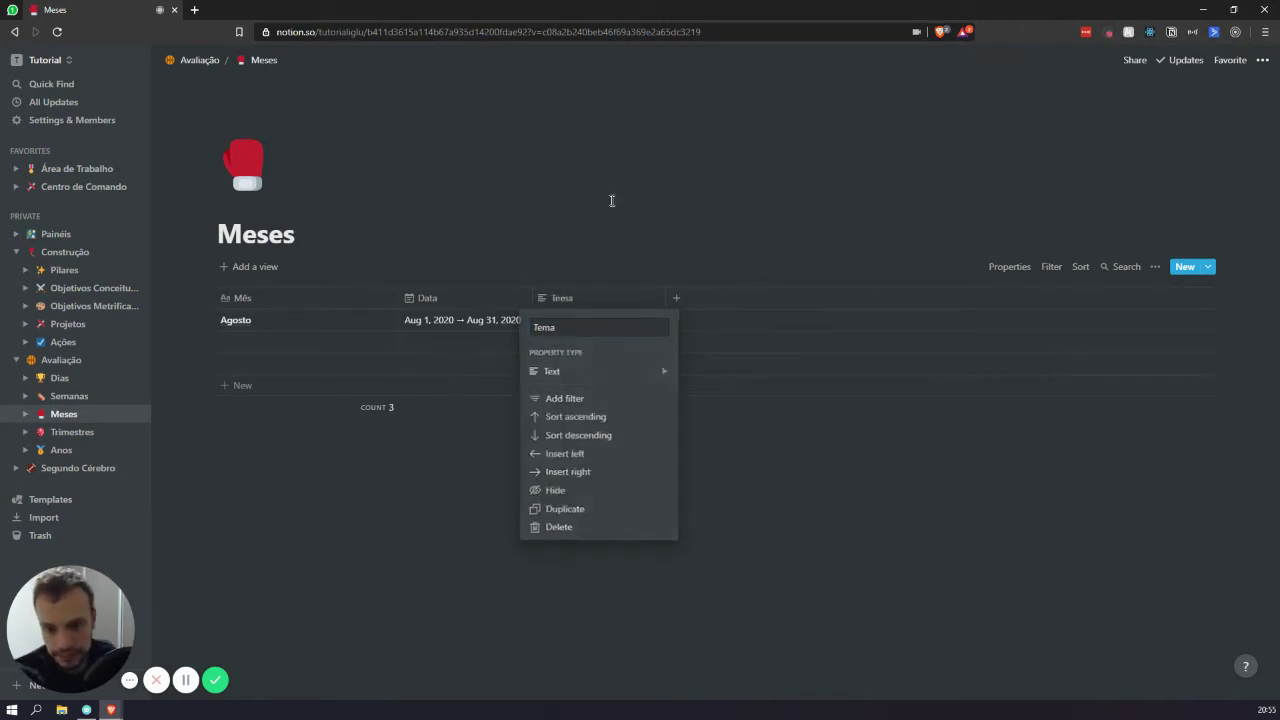
pyautogui.press('Return')
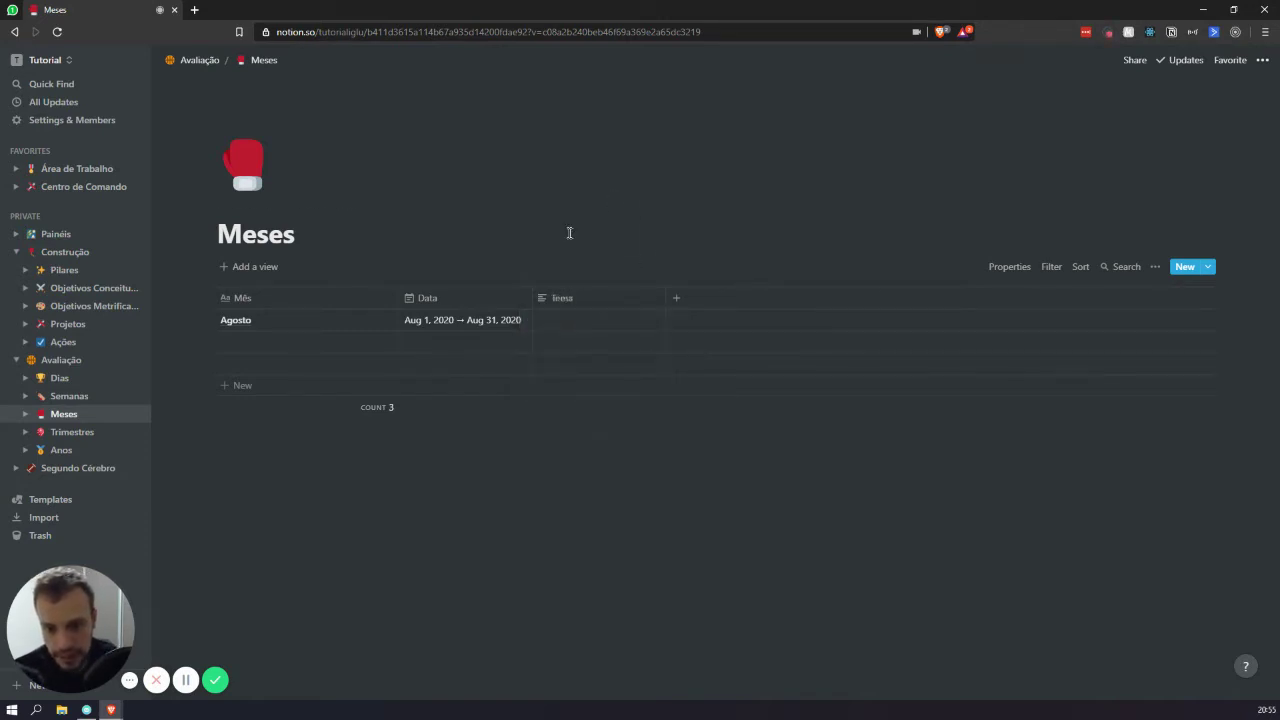
pyautogui.click(589, 325)
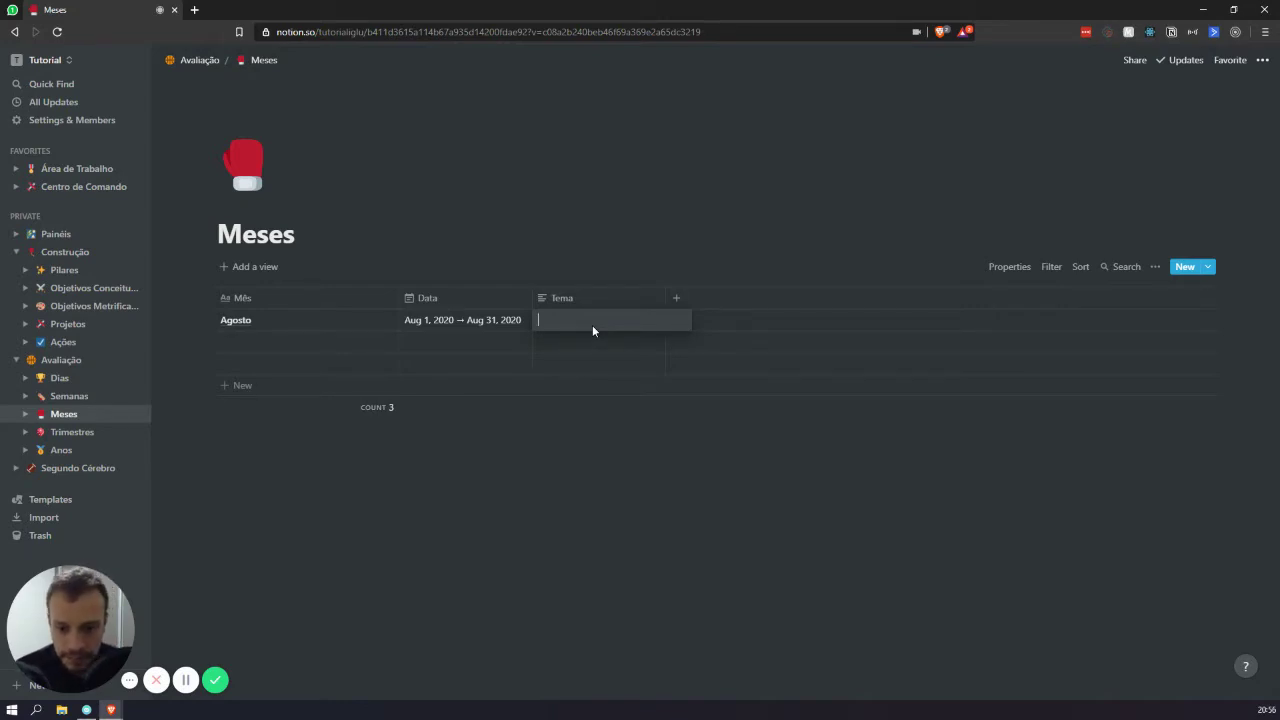
pyautogui.press('Escape')
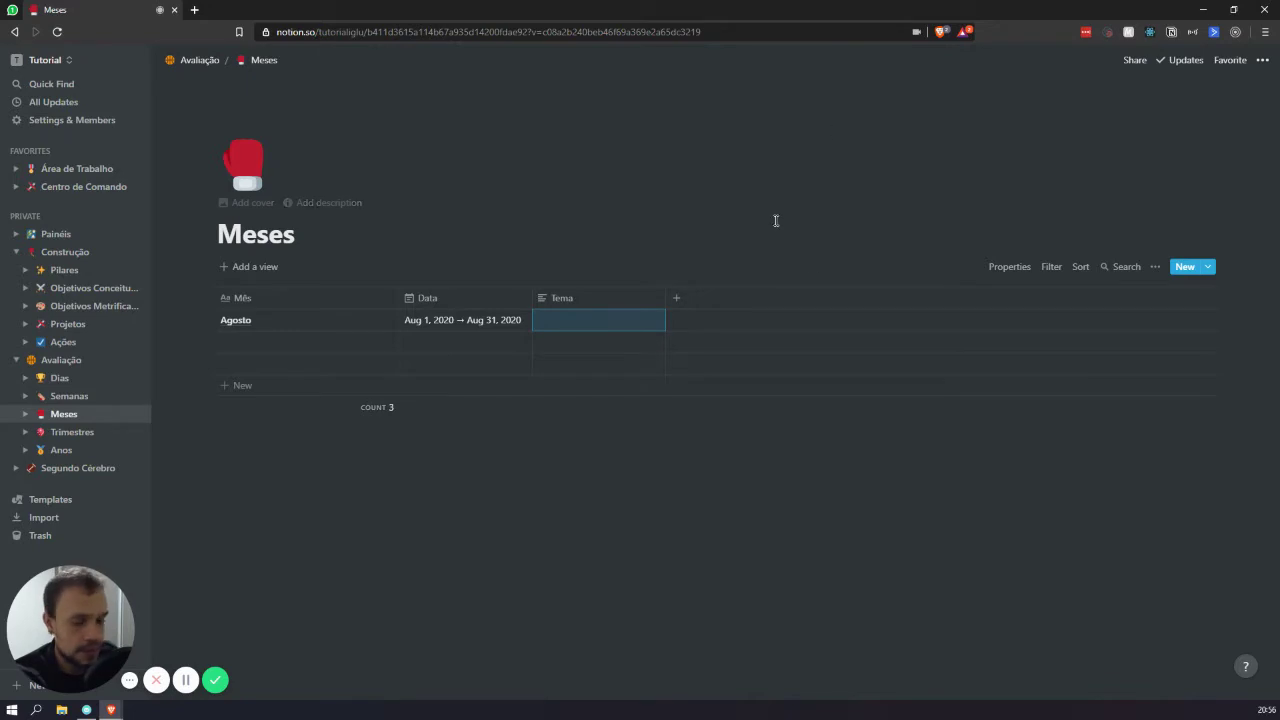
# Add a text column named Gratidão after the Tema column.
pyautogui.click(696, 307)
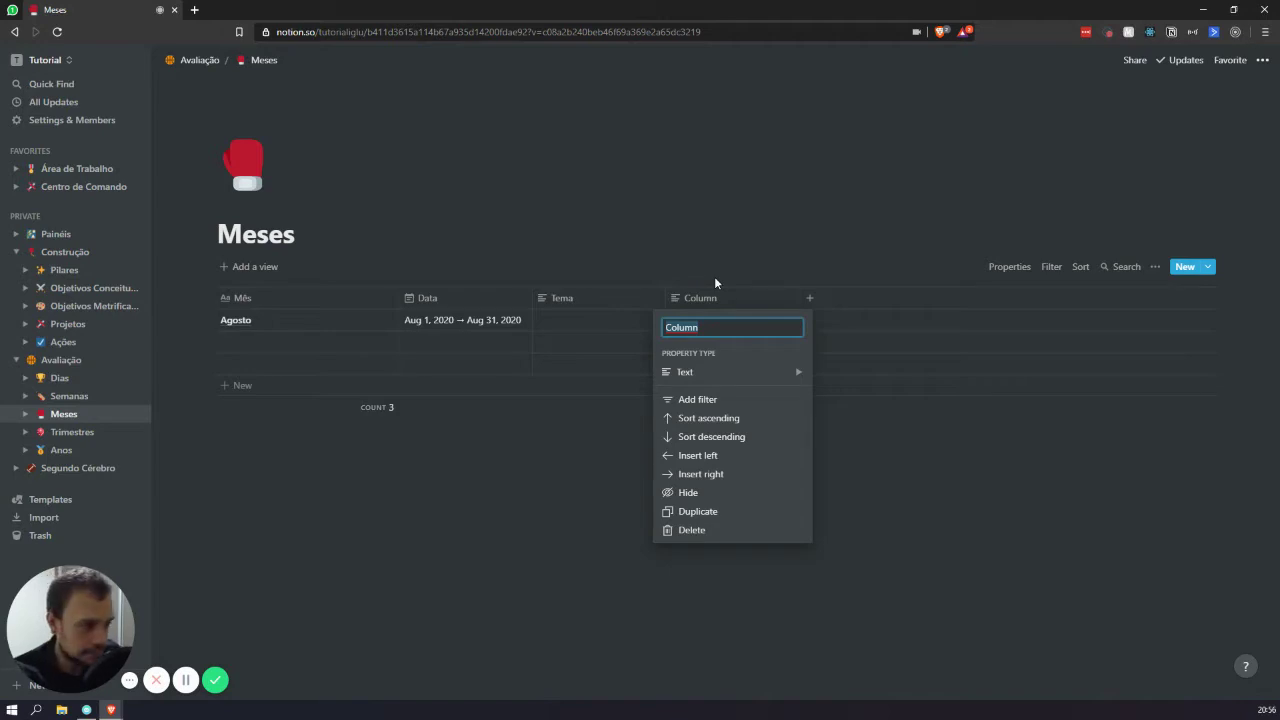
pyautogui.write('G')
pyautogui.press('BackSpace')
pyautogui.write('Gratis')
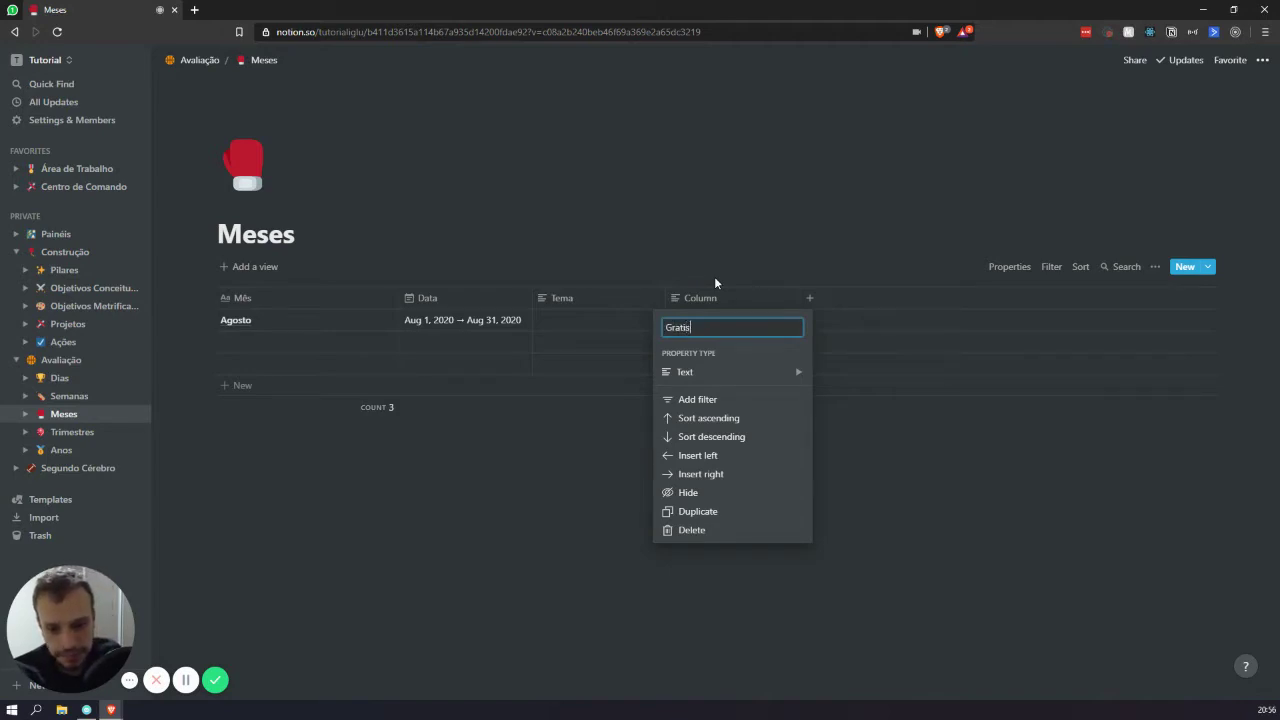
pyautogui.press('BackSpace')
pyautogui.write('dão')
pyautogui.press('Return')
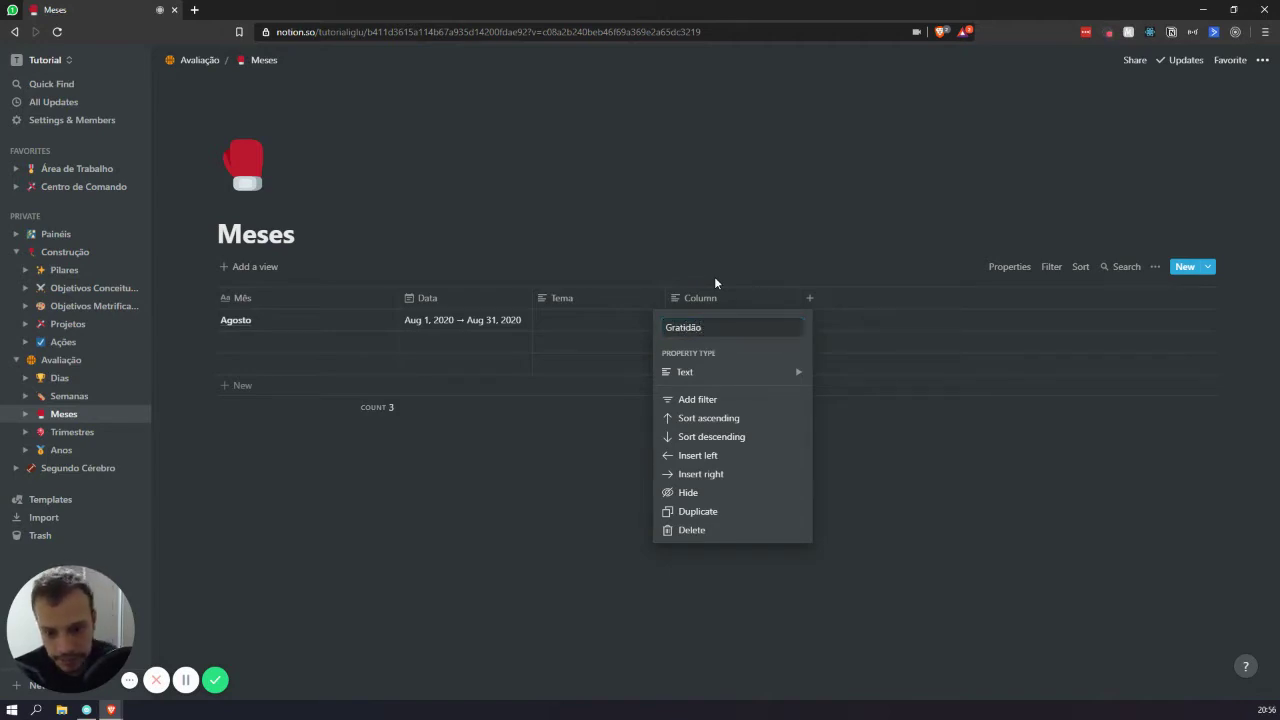
pyautogui.click(903, 149)
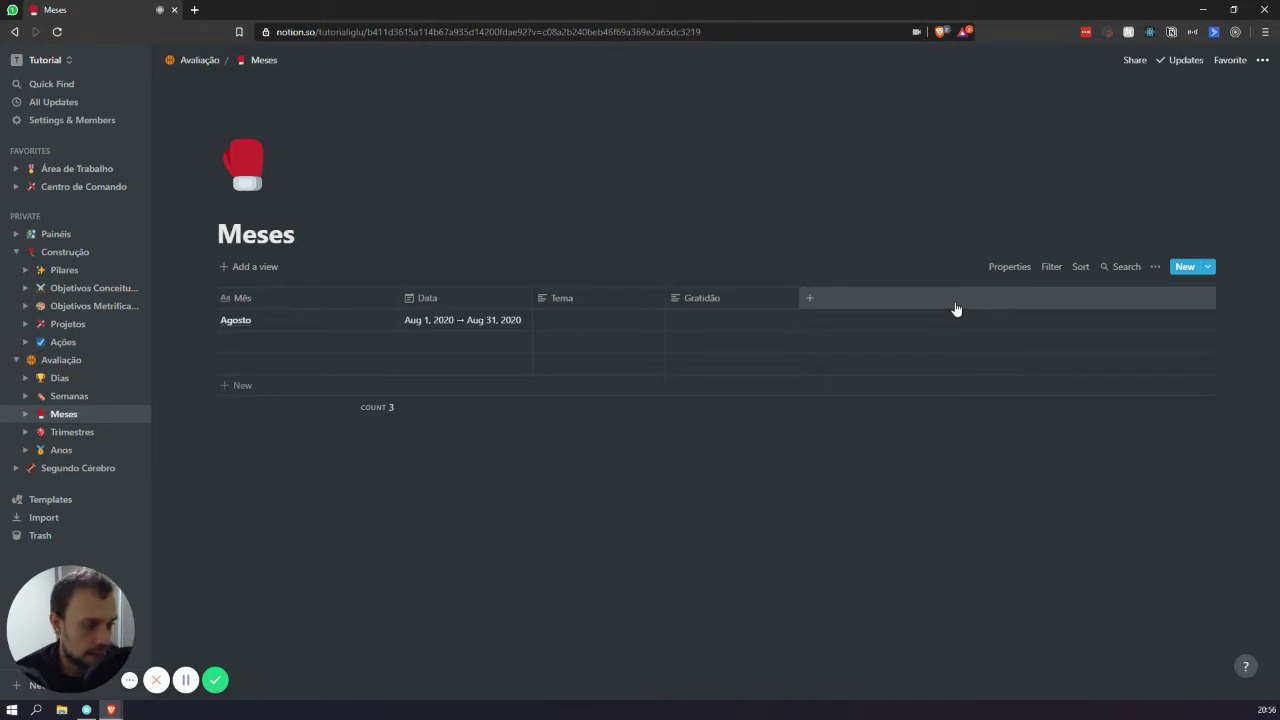
# Add a text column named Pontos altos after the Gratidão column.
pyautogui.click(823, 300)
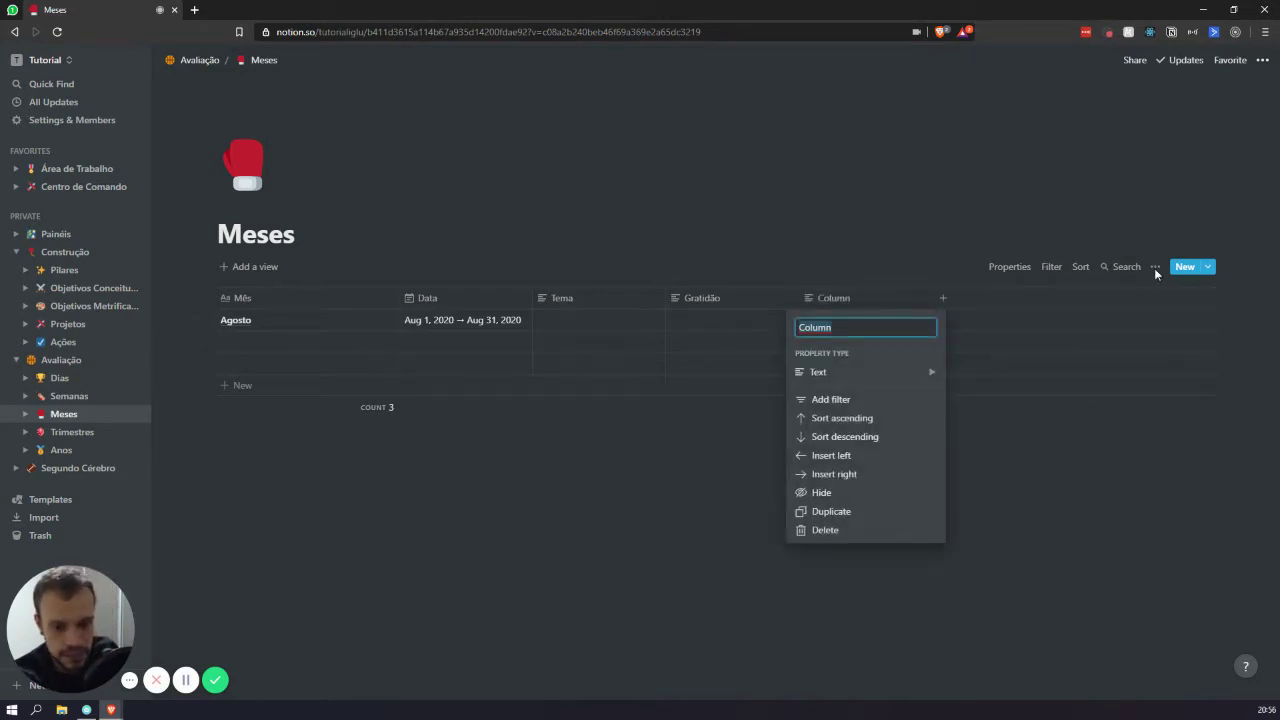
pyautogui.write('Ponto')
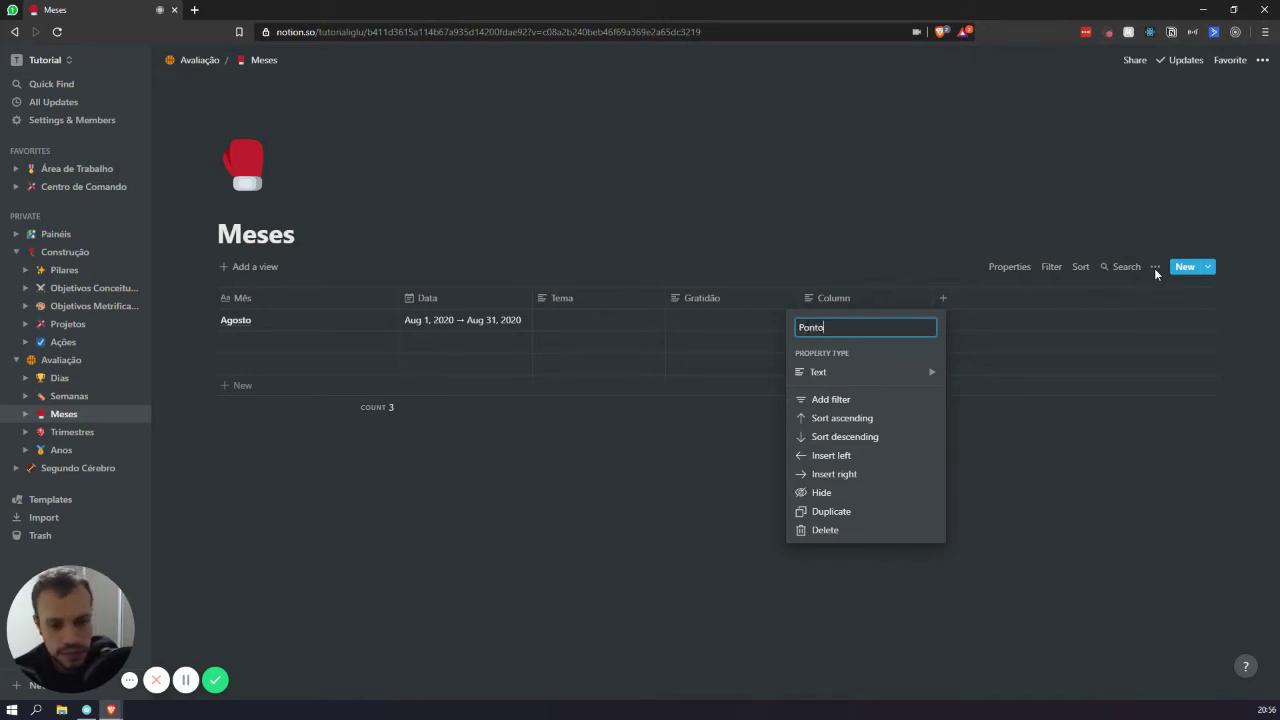
pyautogui.write('s Ialtos')
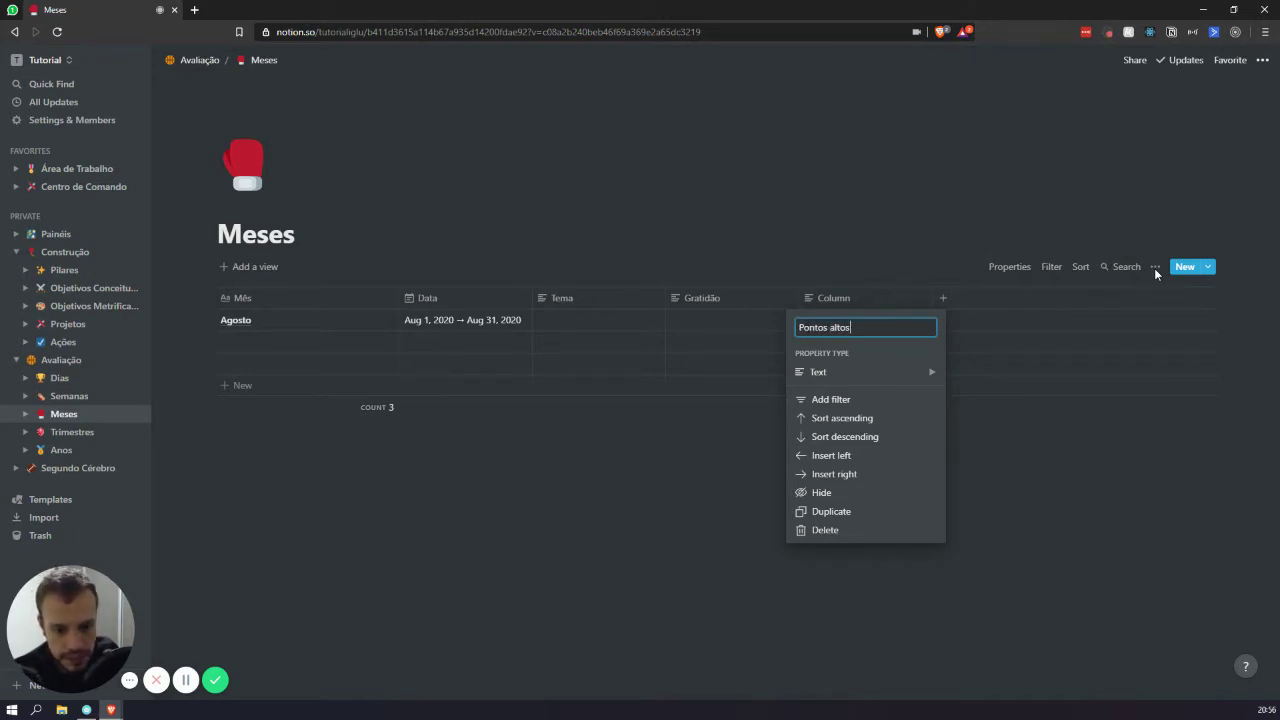
pyautogui.press('Return')
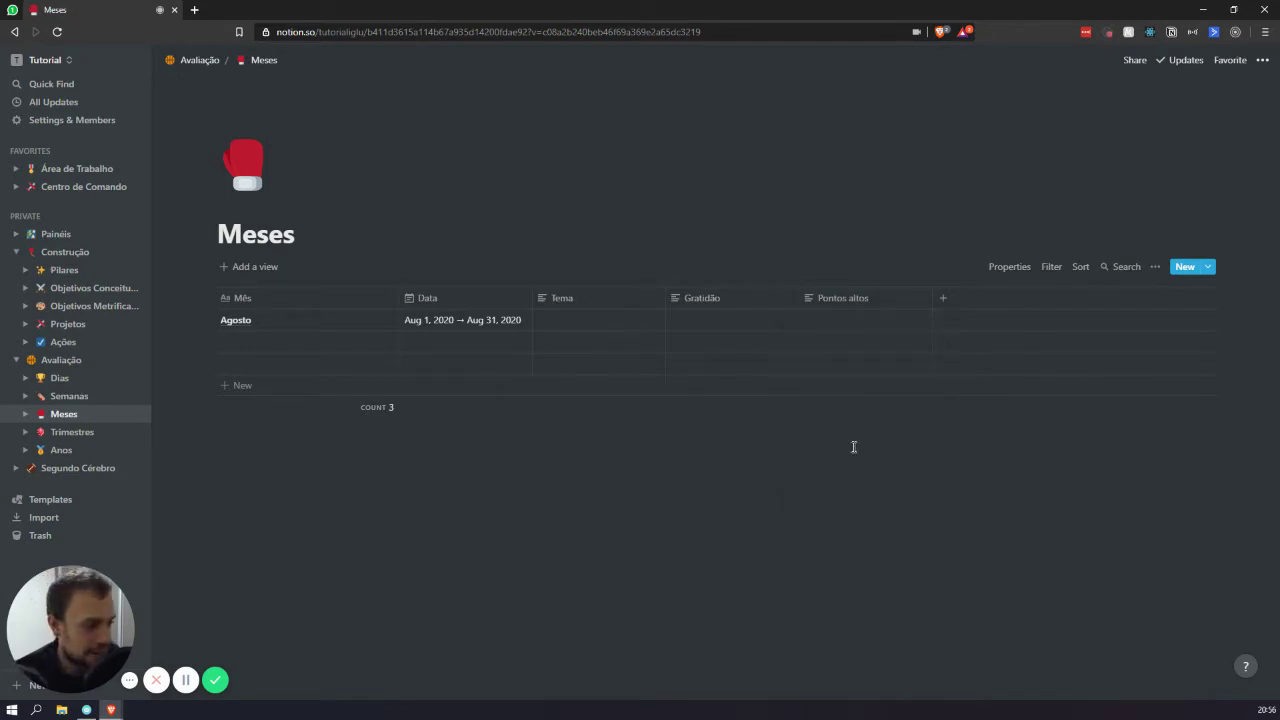
pyautogui.click(838, 319)
pyautogui.press('Escape')
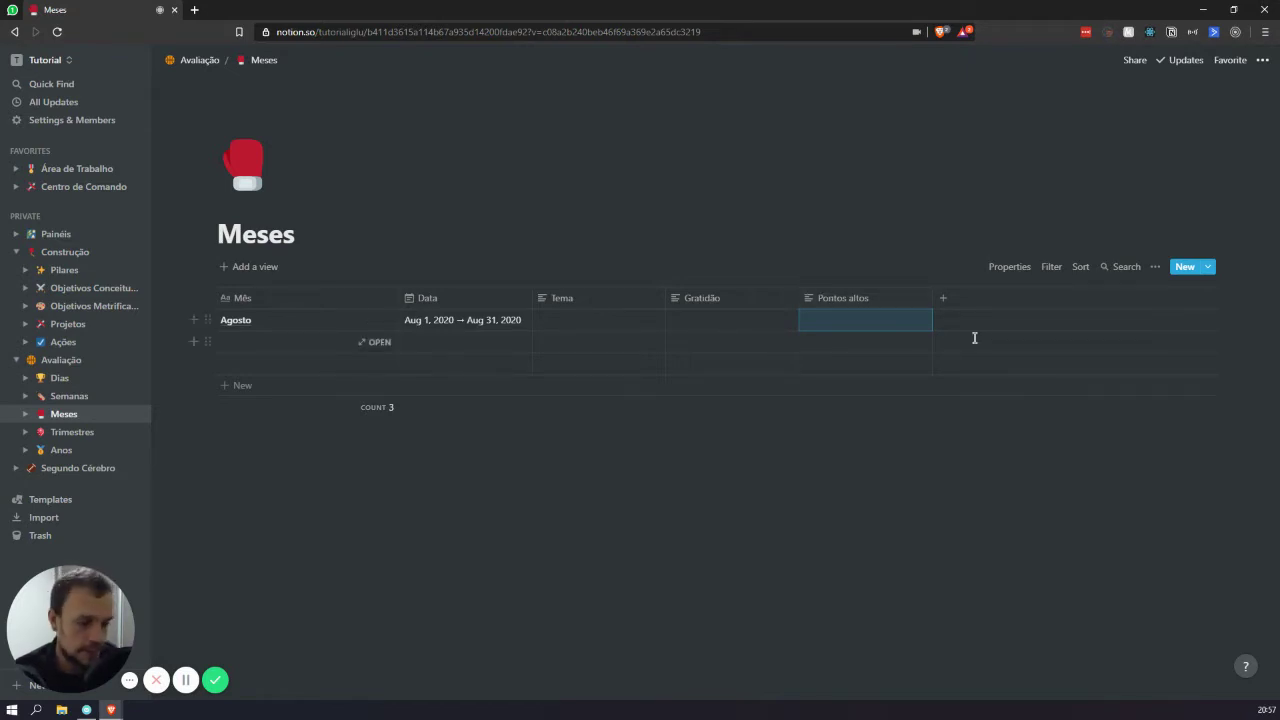
# Add a text column named Pontos baixos after the Pontos altos column.
pyautogui.click(968, 298)
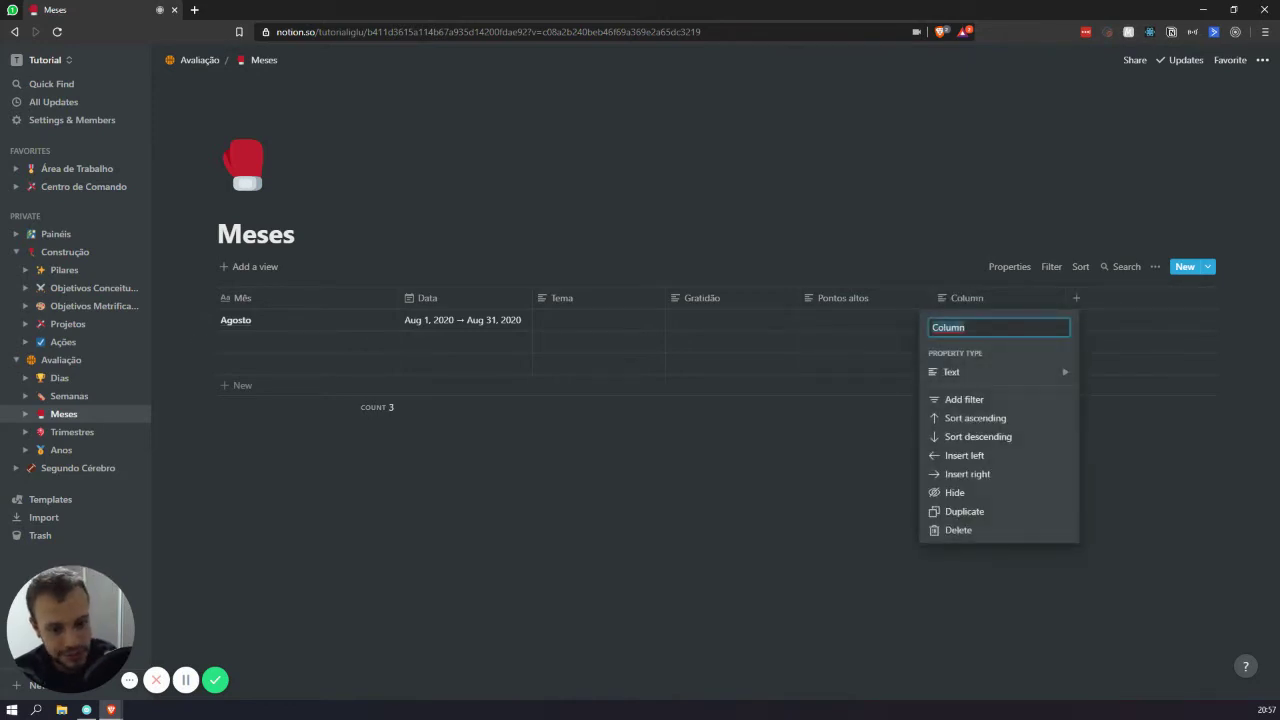
pyautogui.write('Pontos baixos')
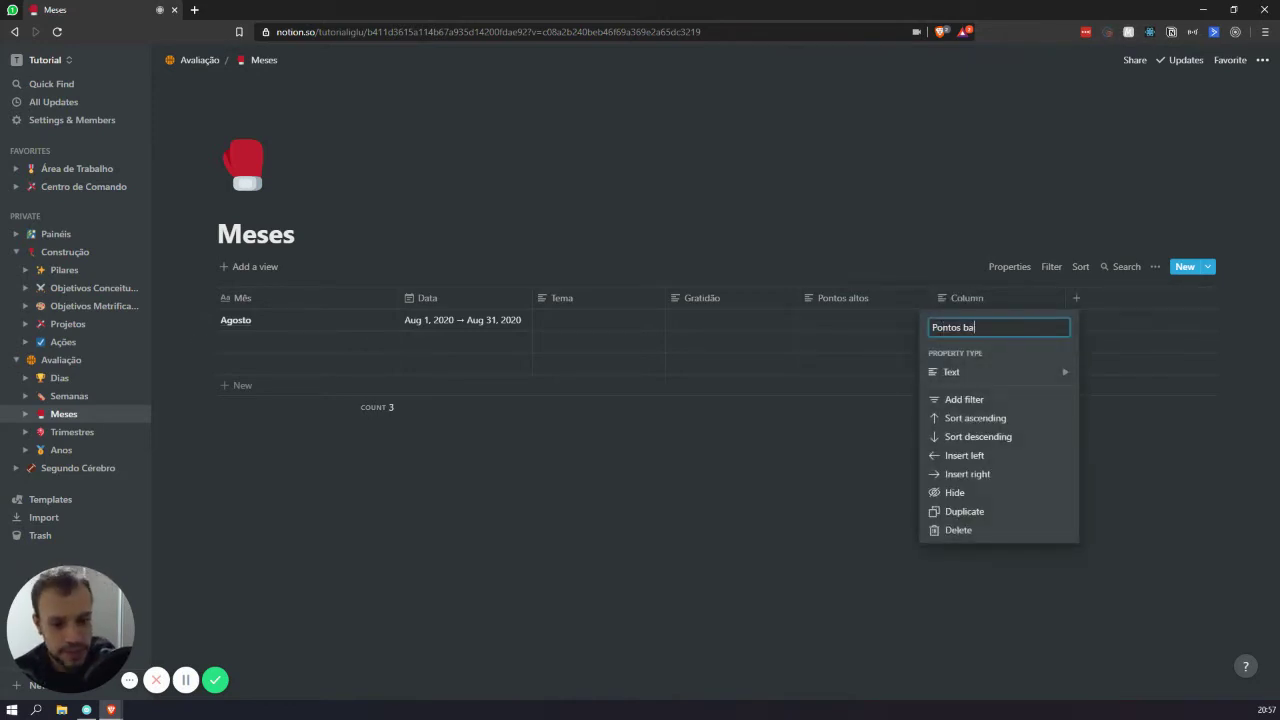
pyautogui.press('Return')
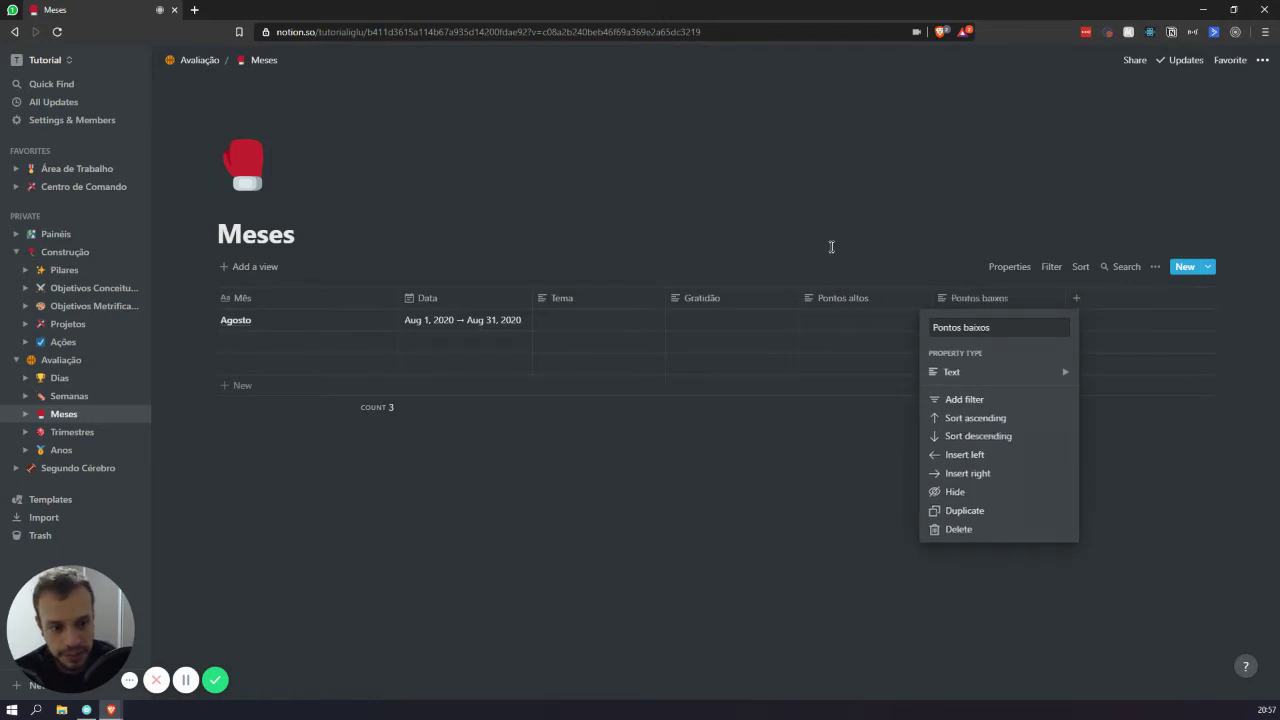
pyautogui.click(831, 246)
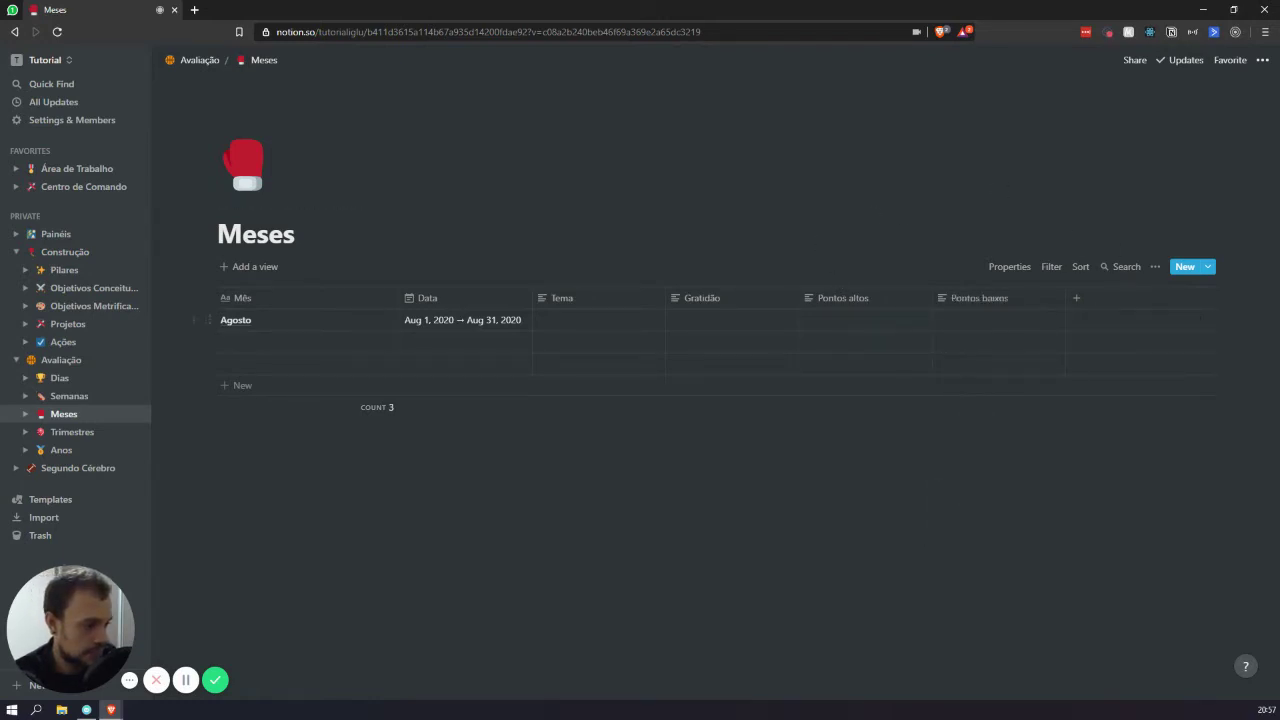
# Add a text column named Aprendizados after the Pontos baixos column.
pyautogui.click(1123, 297)
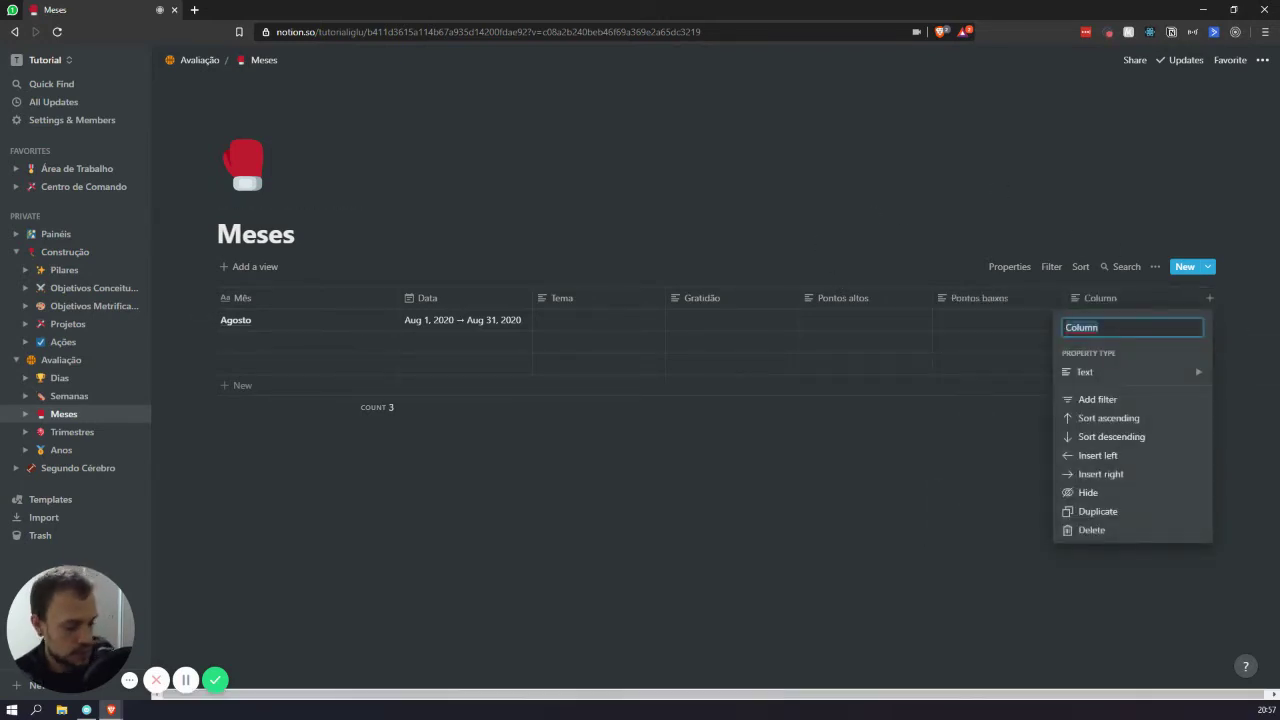
pyautogui.write('Aprendi')
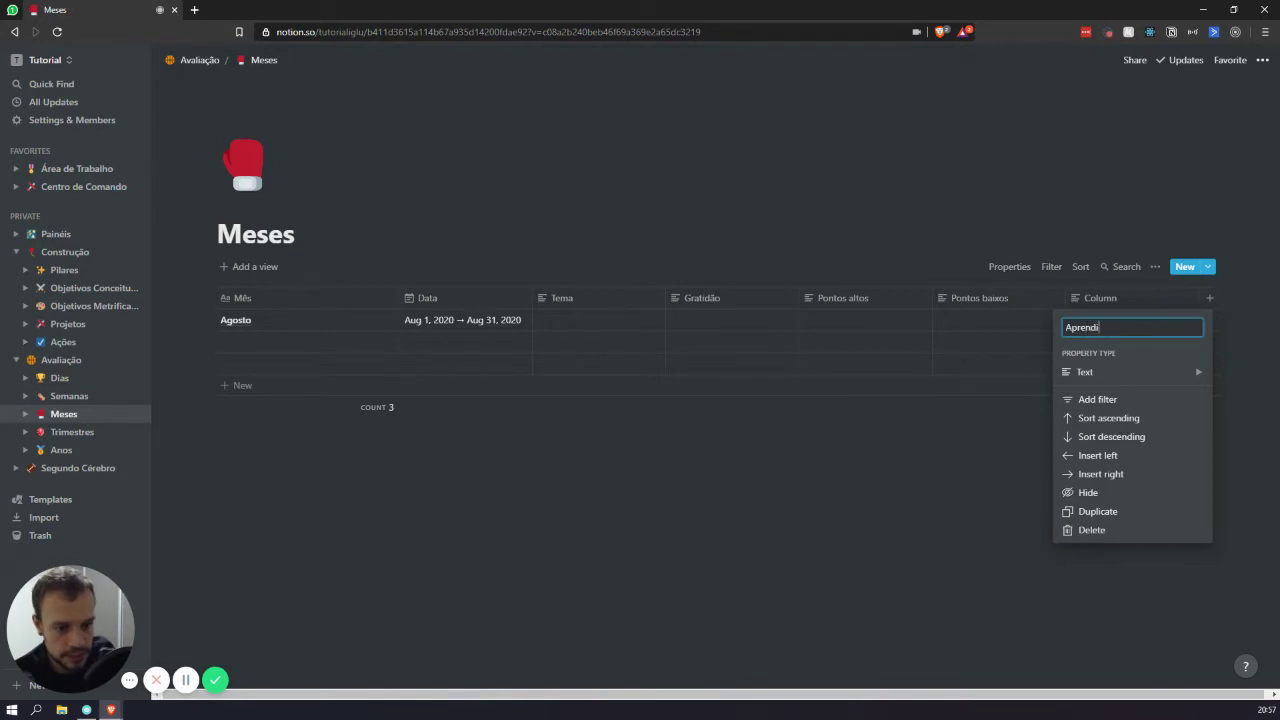
pyautogui.write('zados')
pyautogui.press('Return')
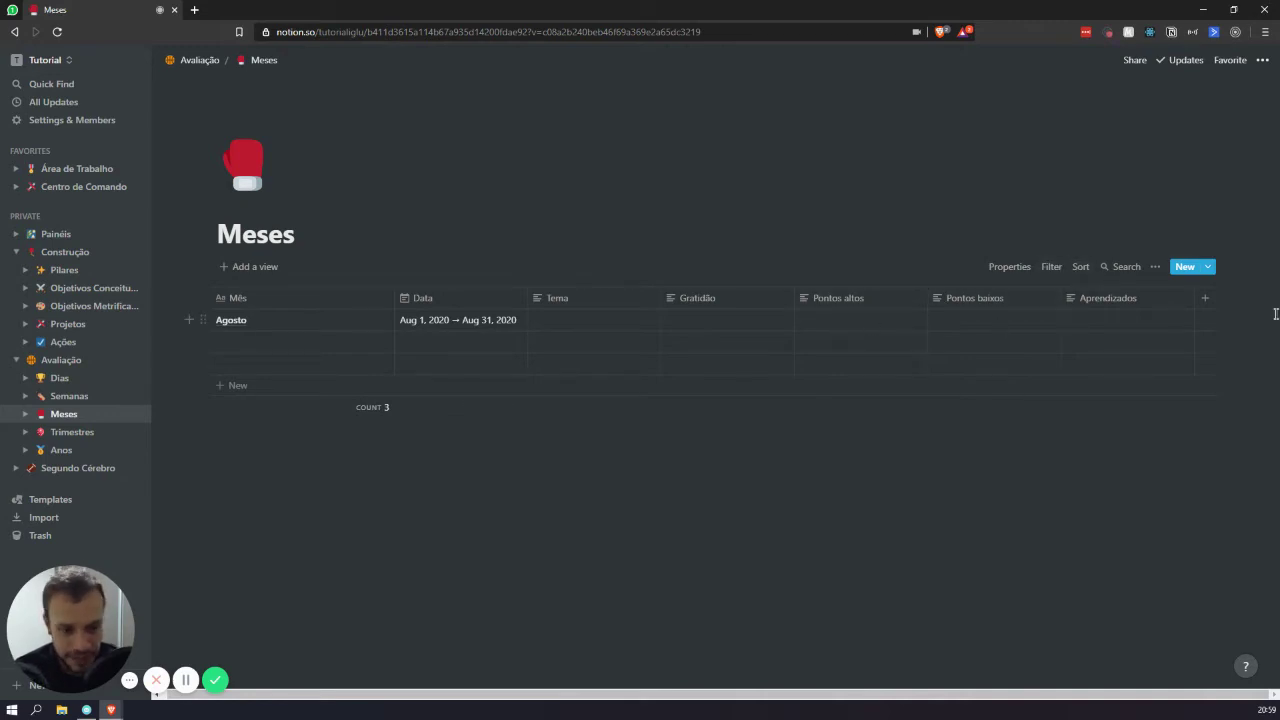
# Add a Relation column named Semanas after Aprendizados and link it to the Semanas database.
pyautogui.click(1205, 300)
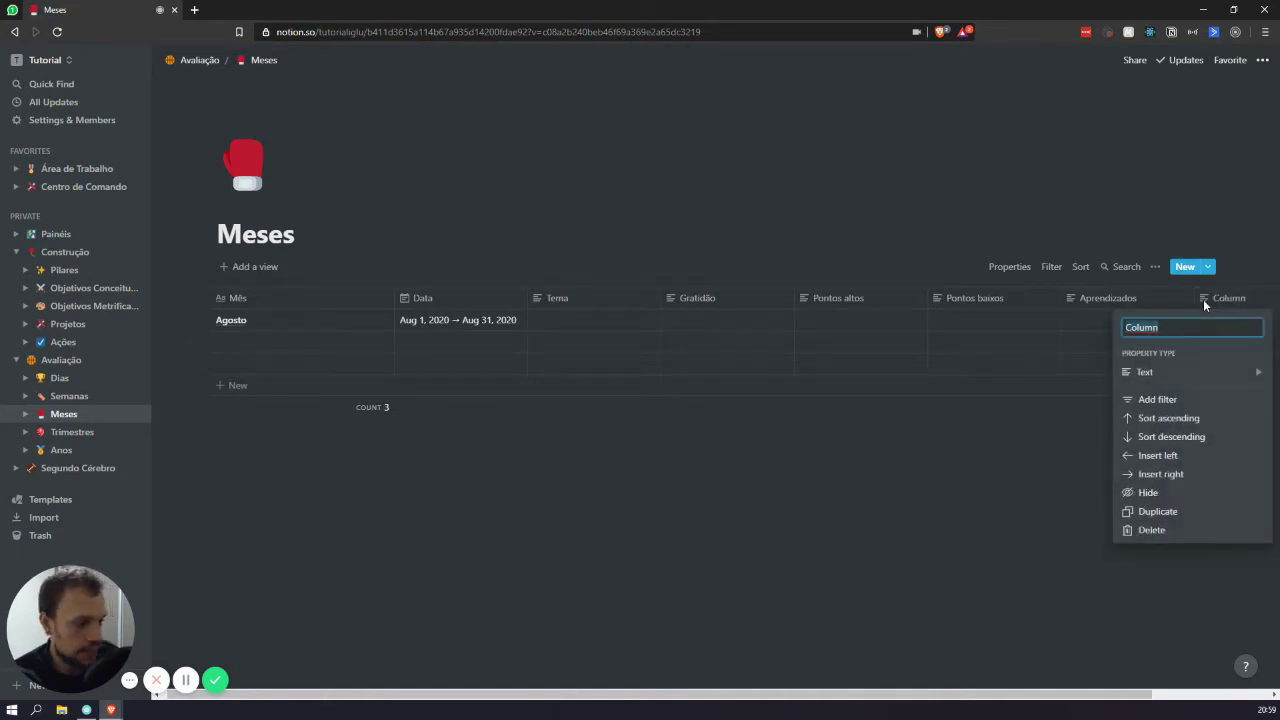
pyautogui.write('Semanas')
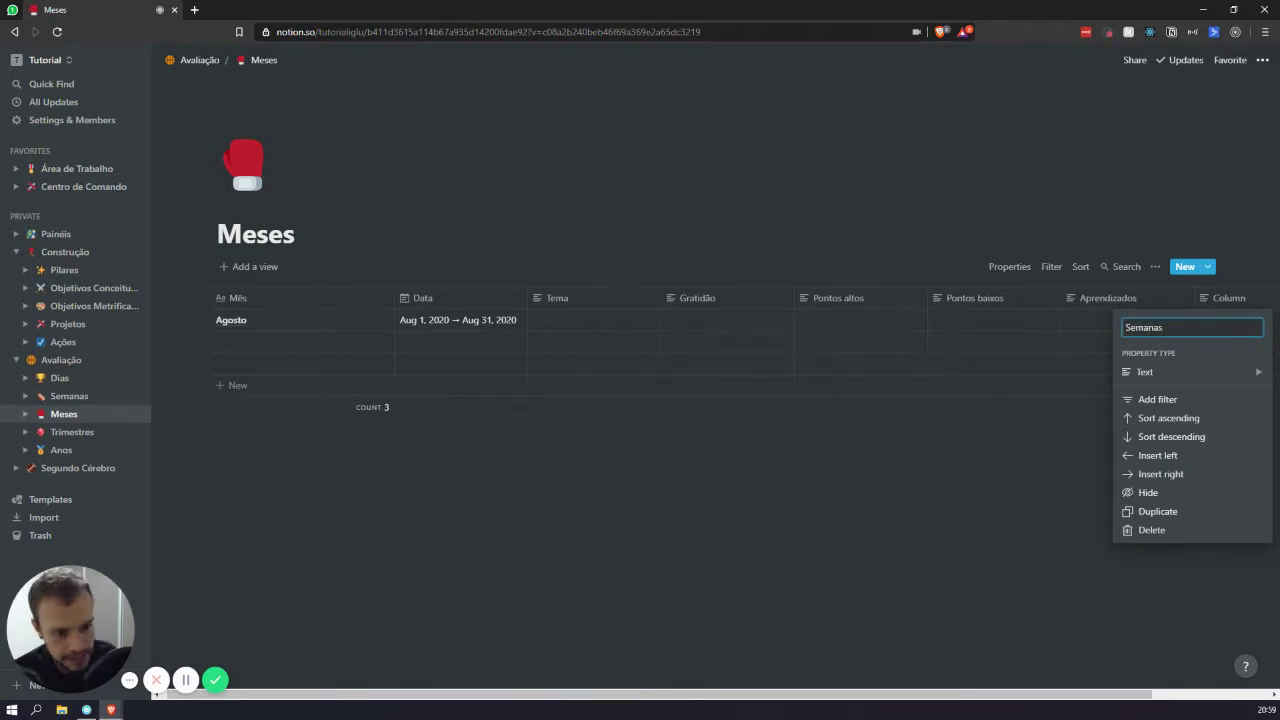
pyautogui.click(1196, 370)
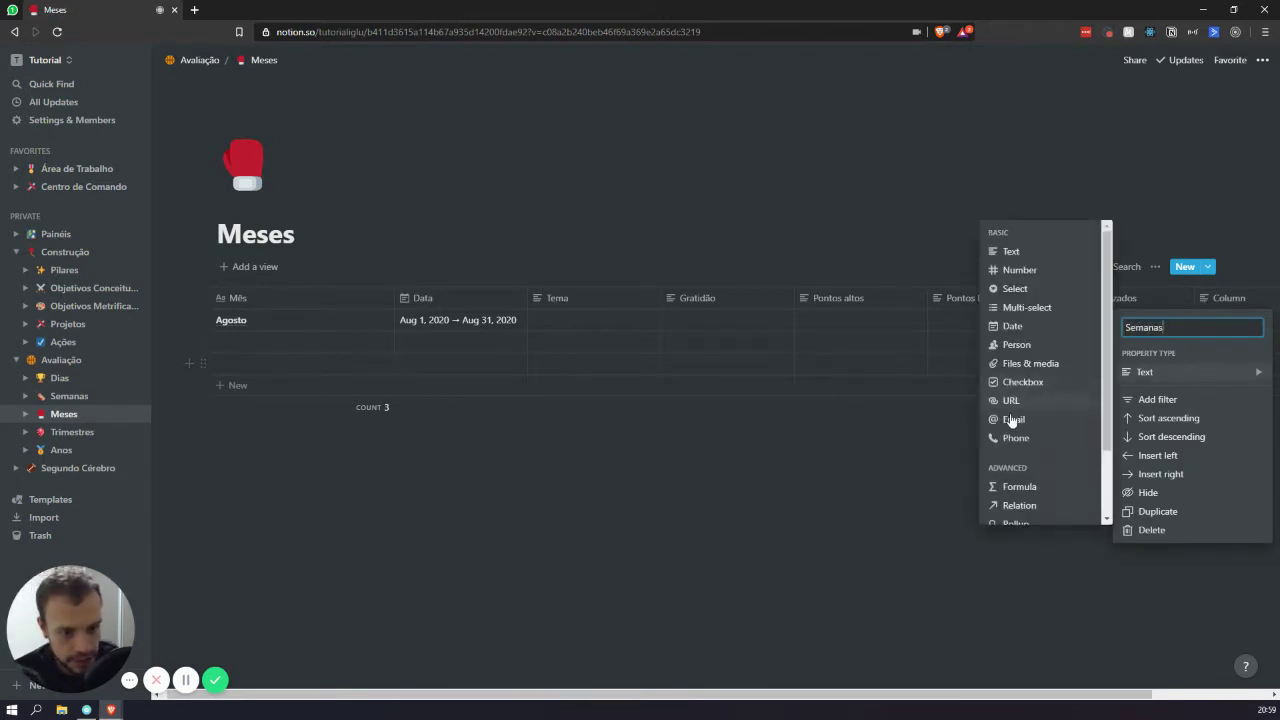
pyautogui.click(1025, 506)
pyautogui.click(654, 378)
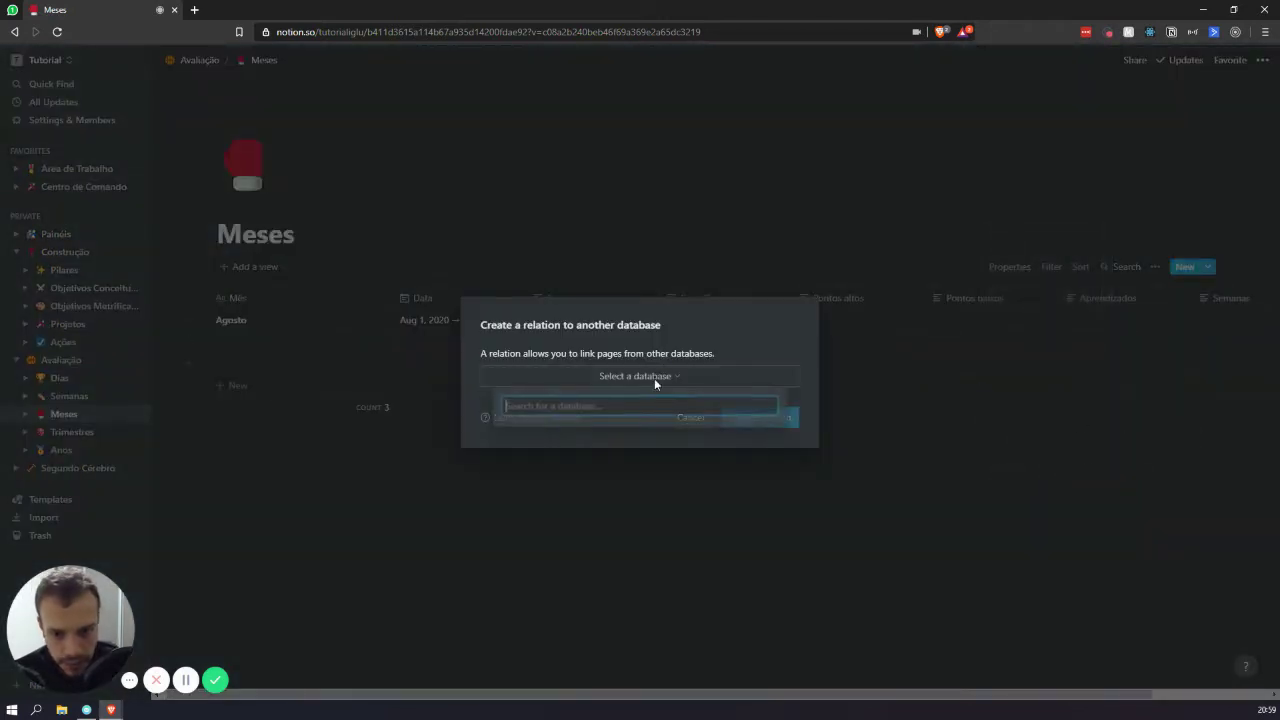
pyautogui.click(643, 385)
pyautogui.click(643, 385)
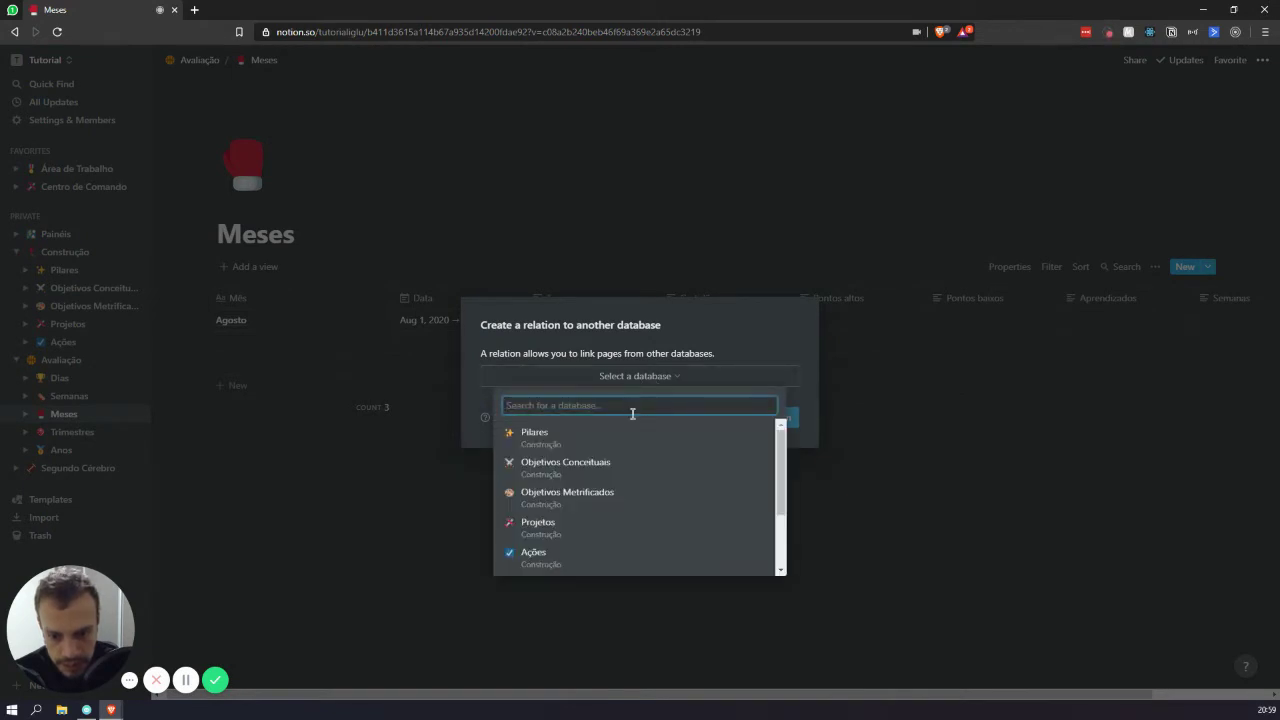
pyautogui.write('se')
pyautogui.click(640, 438)
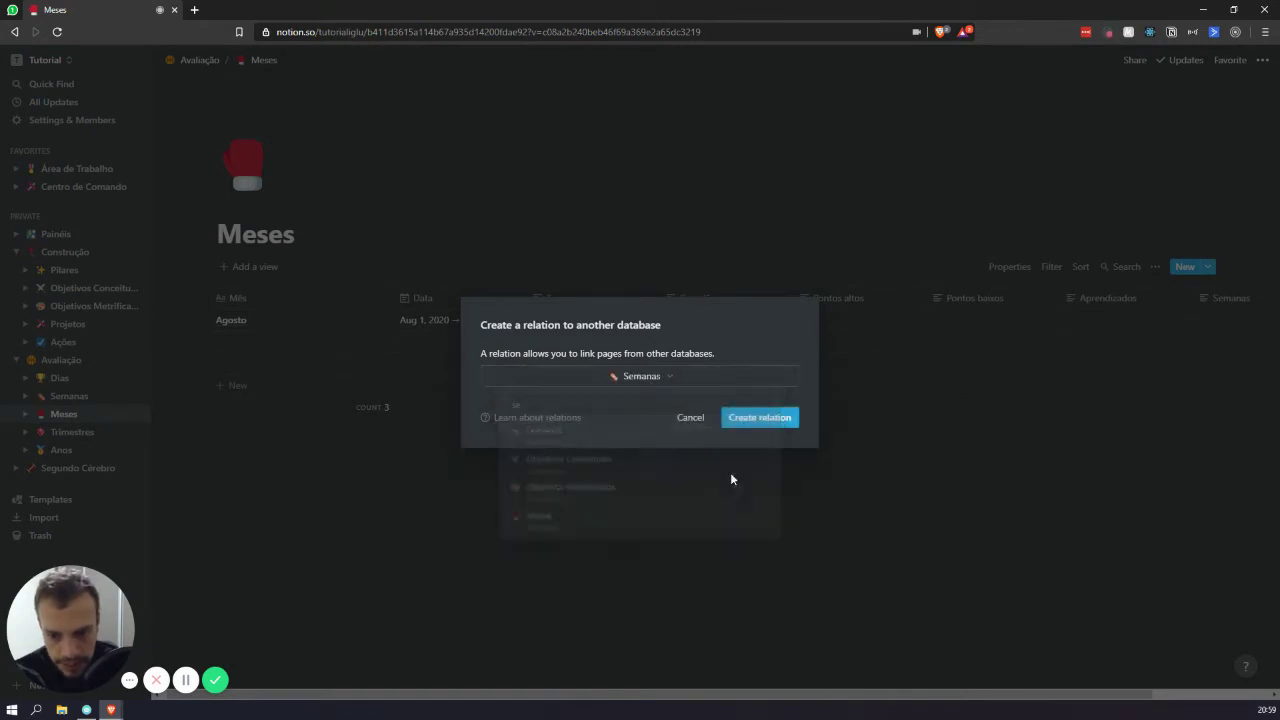
pyautogui.click(764, 416)
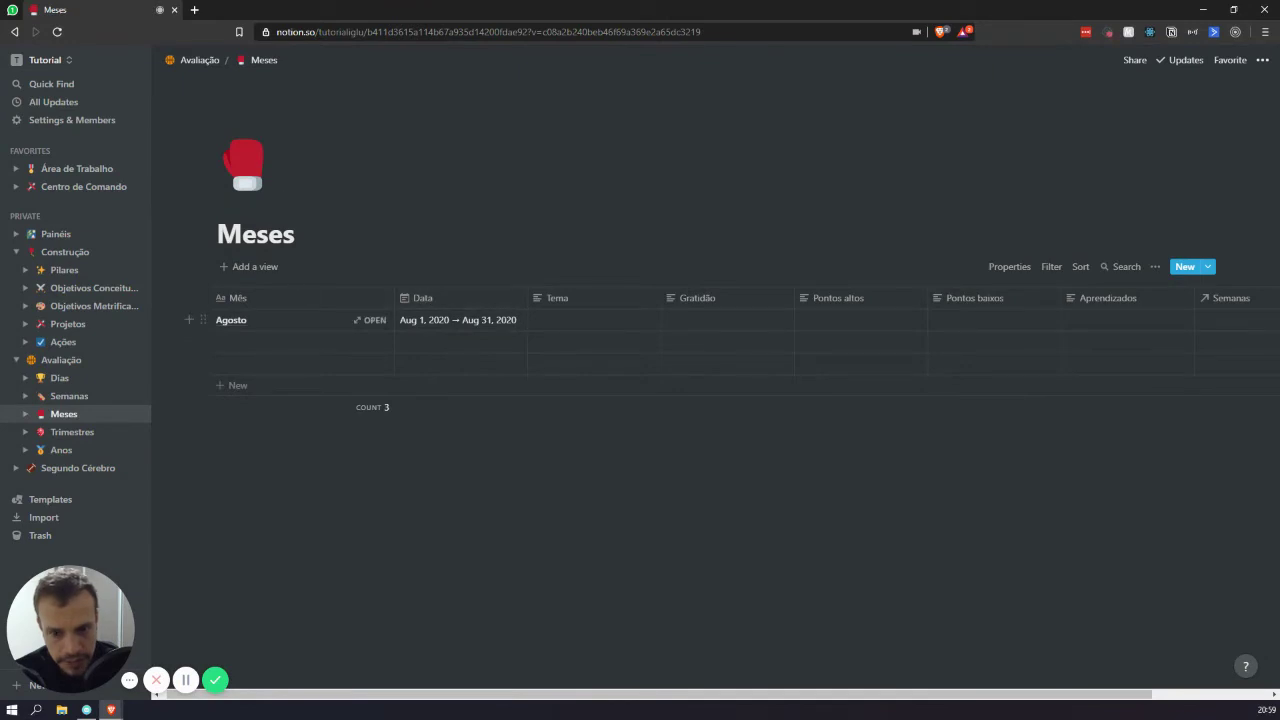
# Check the week entries in the Semanas database against the August 2020 system calendar.
pyautogui.click(1214, 322)
pyautogui.press('Escape')
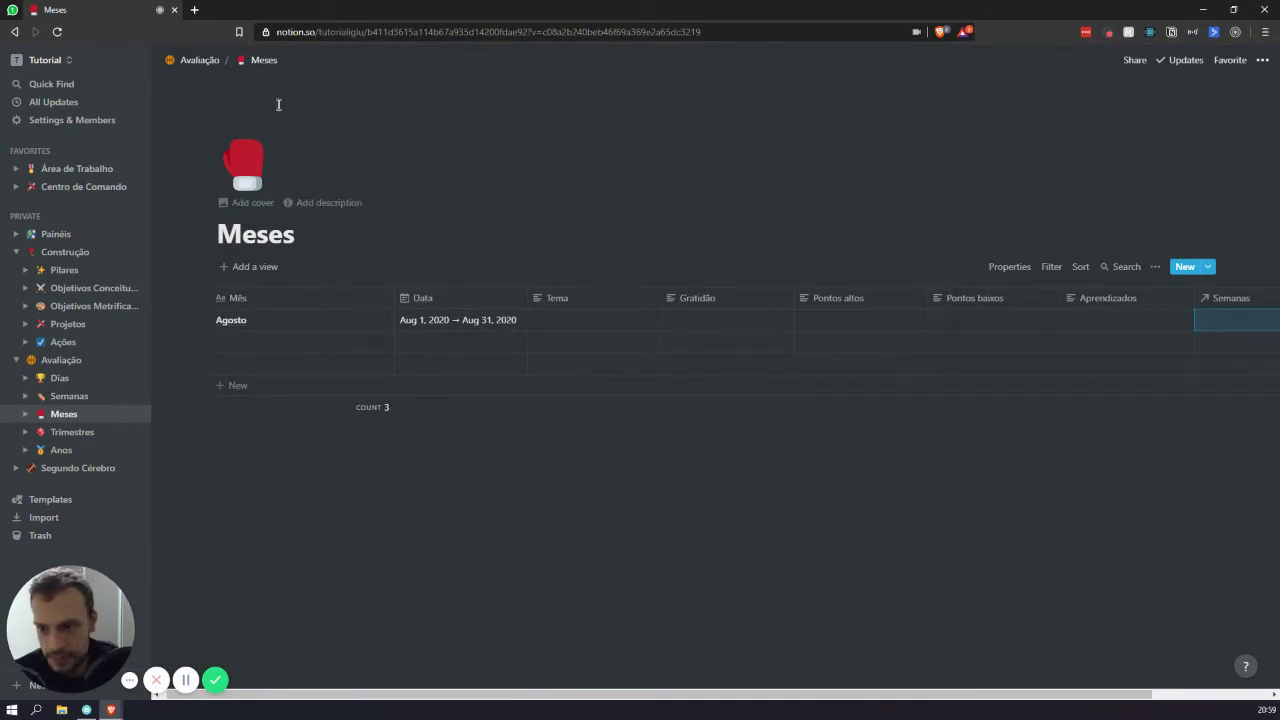
pyautogui.click(70, 395)
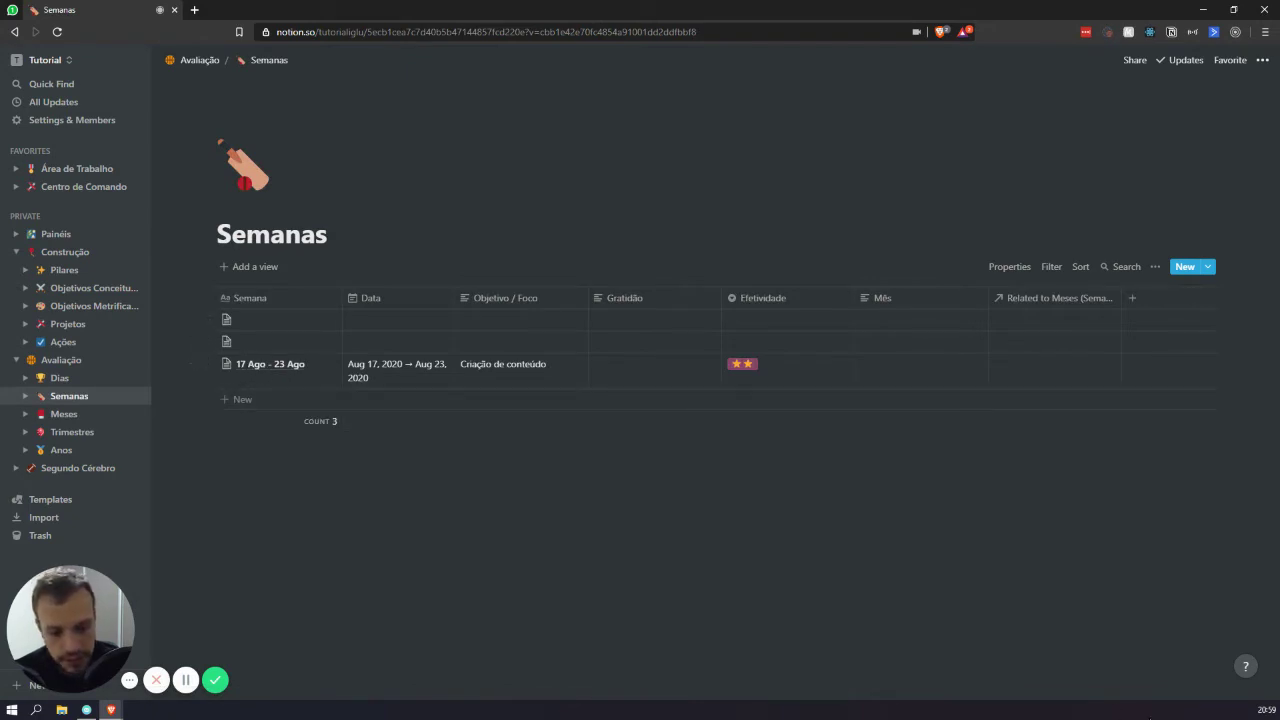
pyautogui.click(1266, 709)
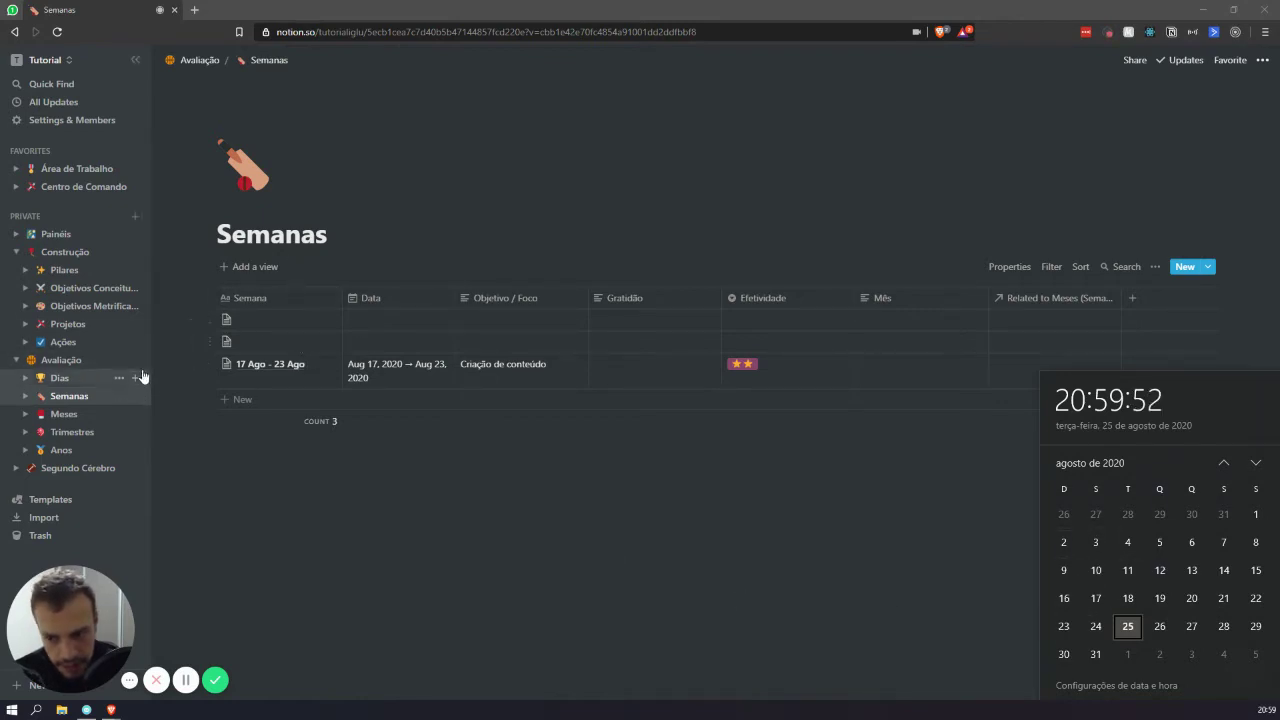
# In the Meses table, relate the Agosto row to the week 17 Ago - 23 Ago and add a text column after Semanas.
pyautogui.click(82, 420)
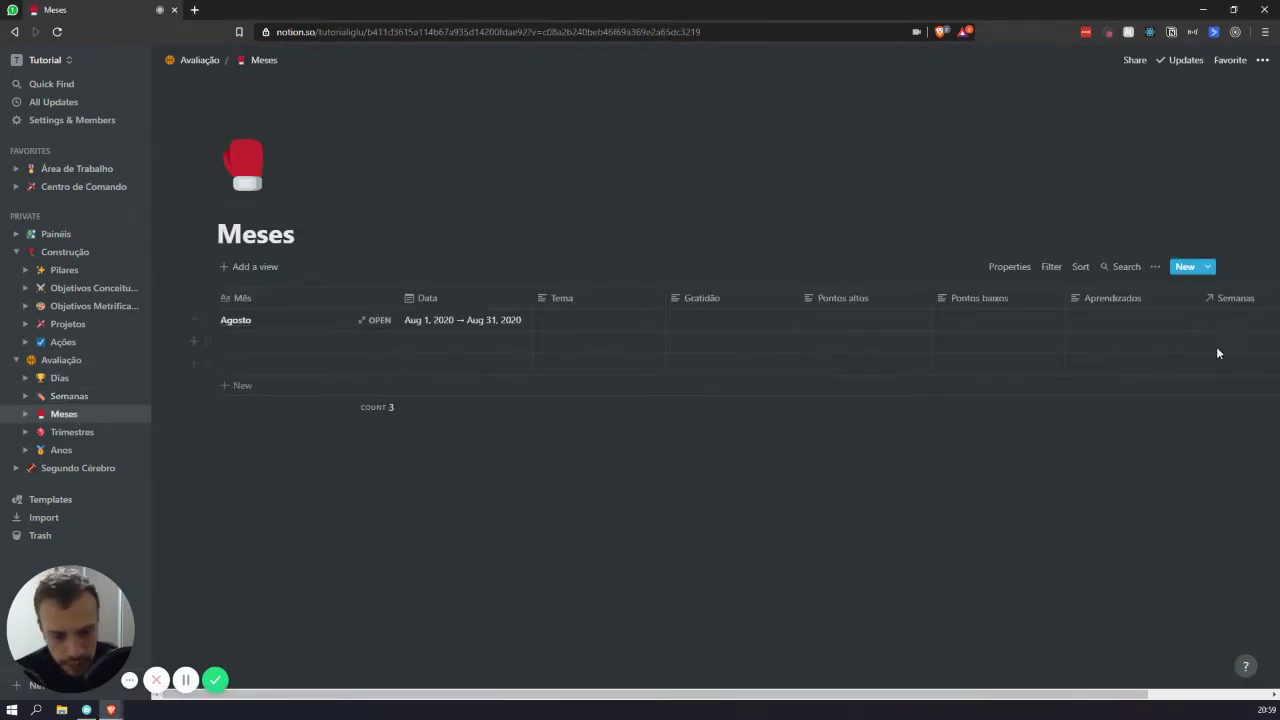
pyautogui.click(1231, 320)
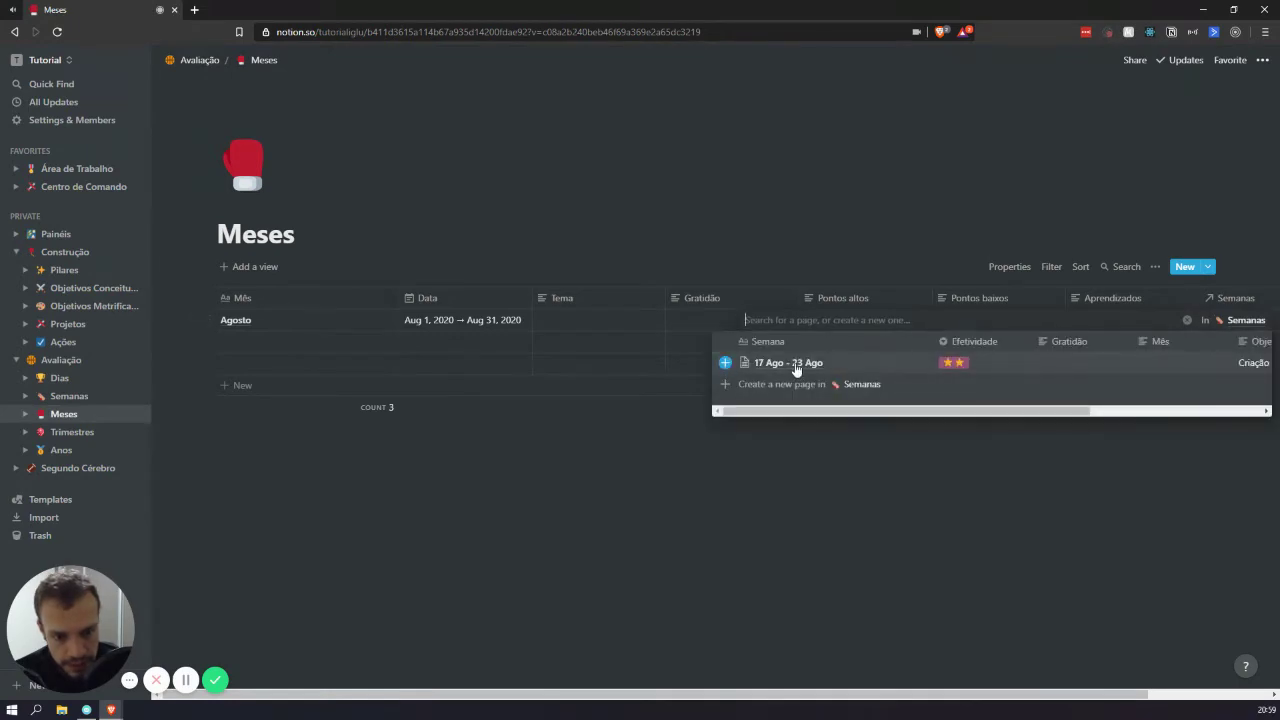
pyautogui.click(790, 363)
pyautogui.press('Escape')
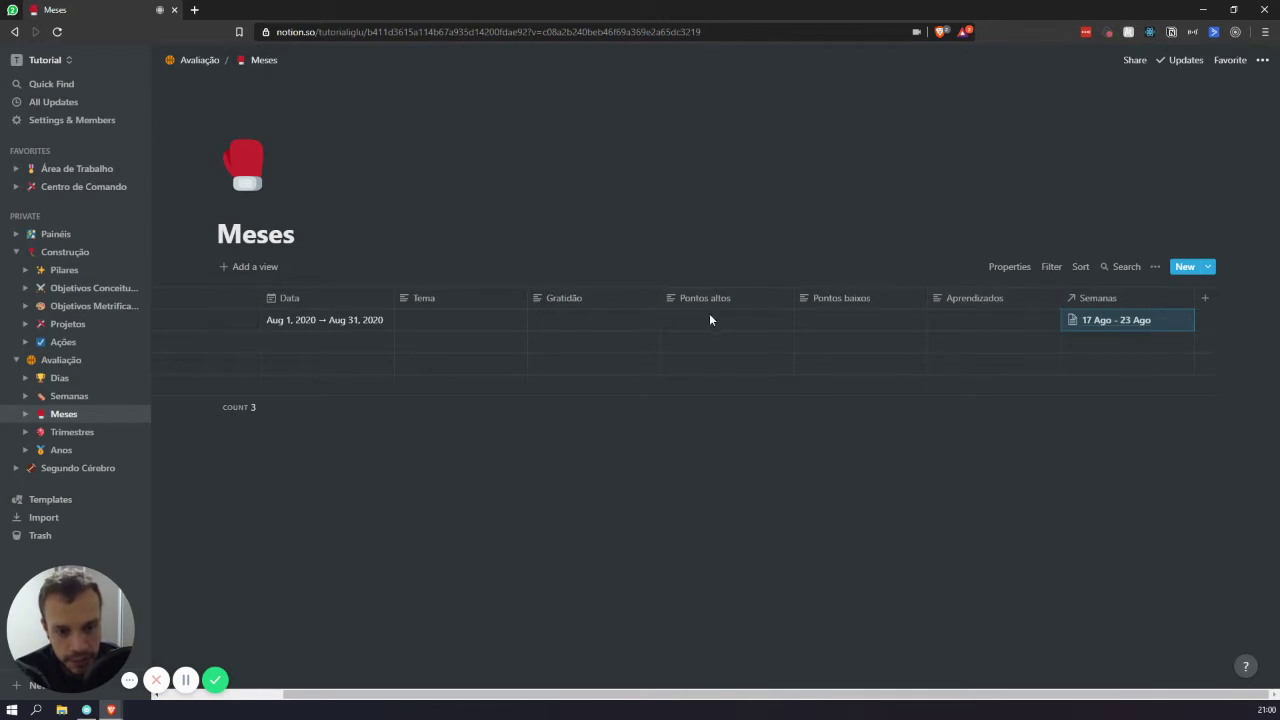
pyautogui.click(1204, 298)
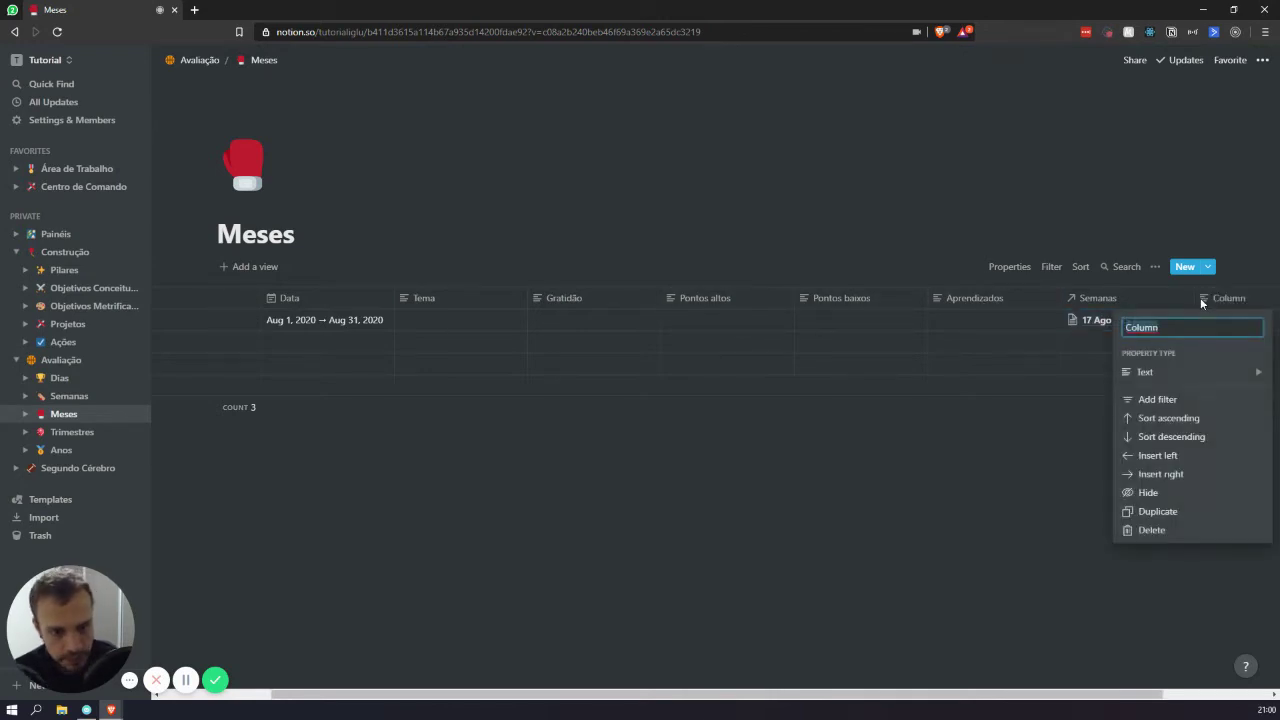
pyautogui.click(279, 310)
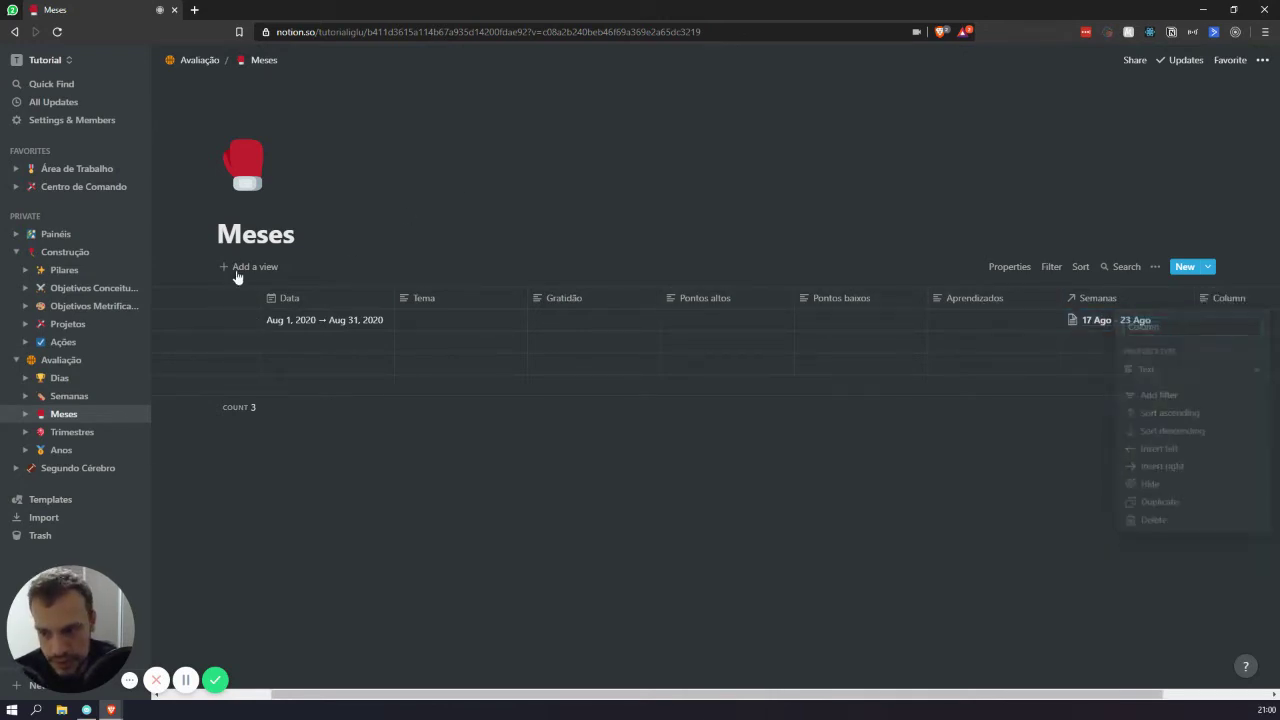
# In the Semanas database, enter "gratidão da semana" in the Gratidão cell of the week 17 Ago - 23 Ago.
pyautogui.click(69, 396)
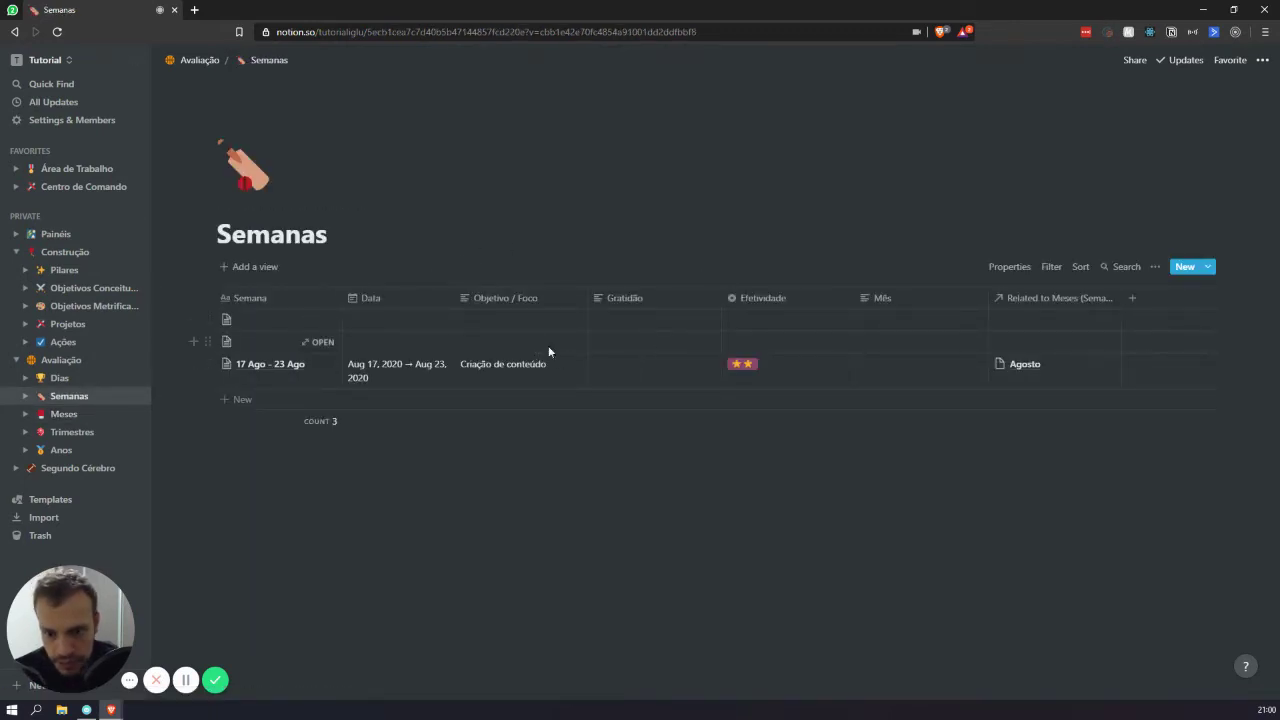
pyautogui.click(697, 370)
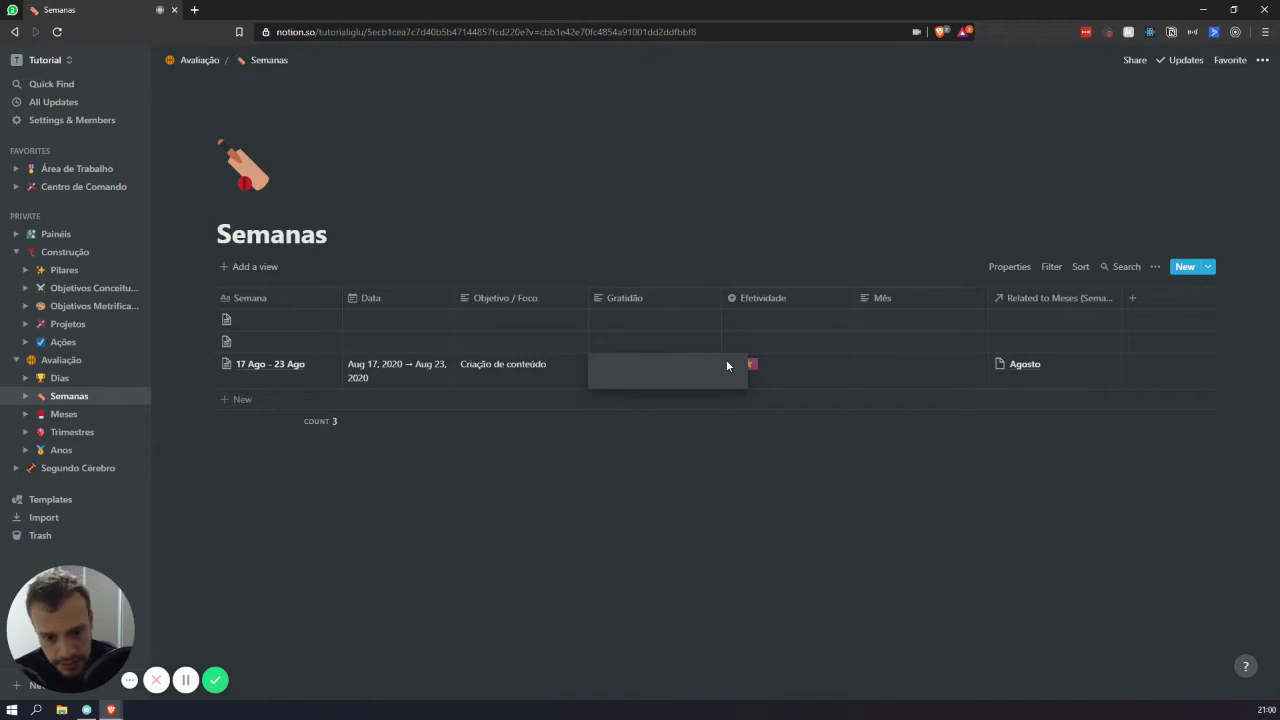
pyautogui.write('gratidão da semana')
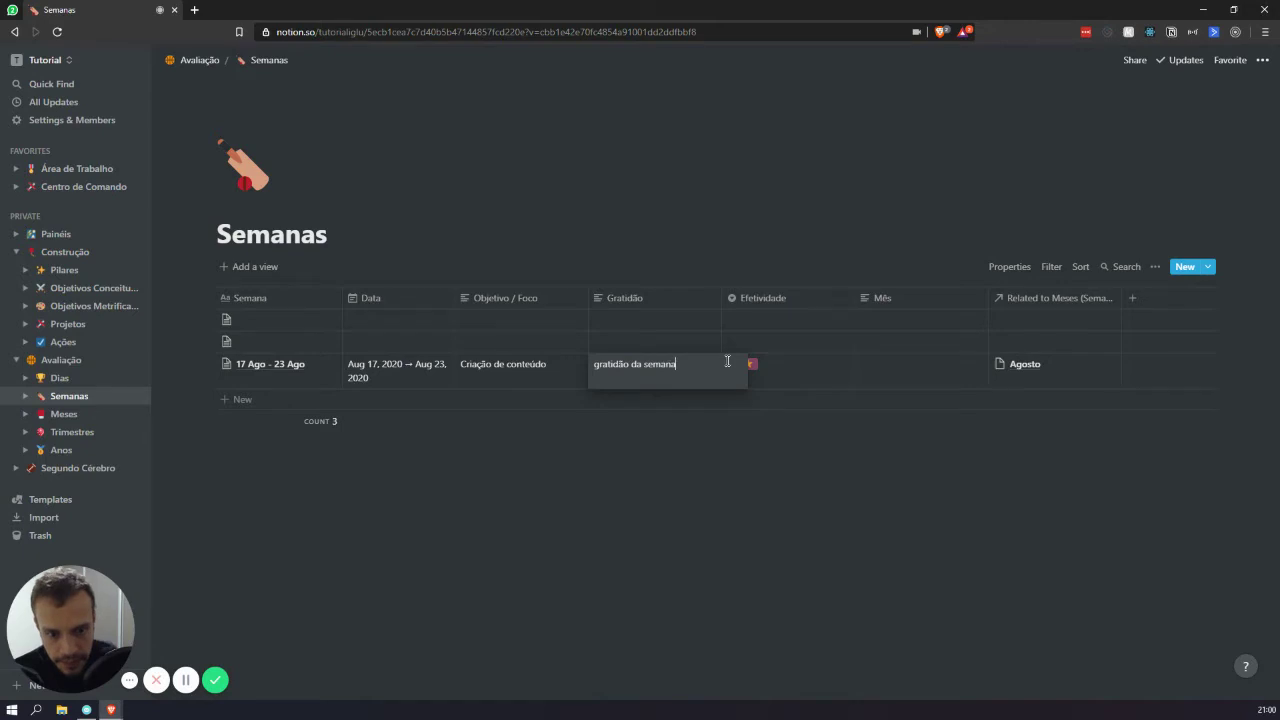
pyautogui.press('Escape')
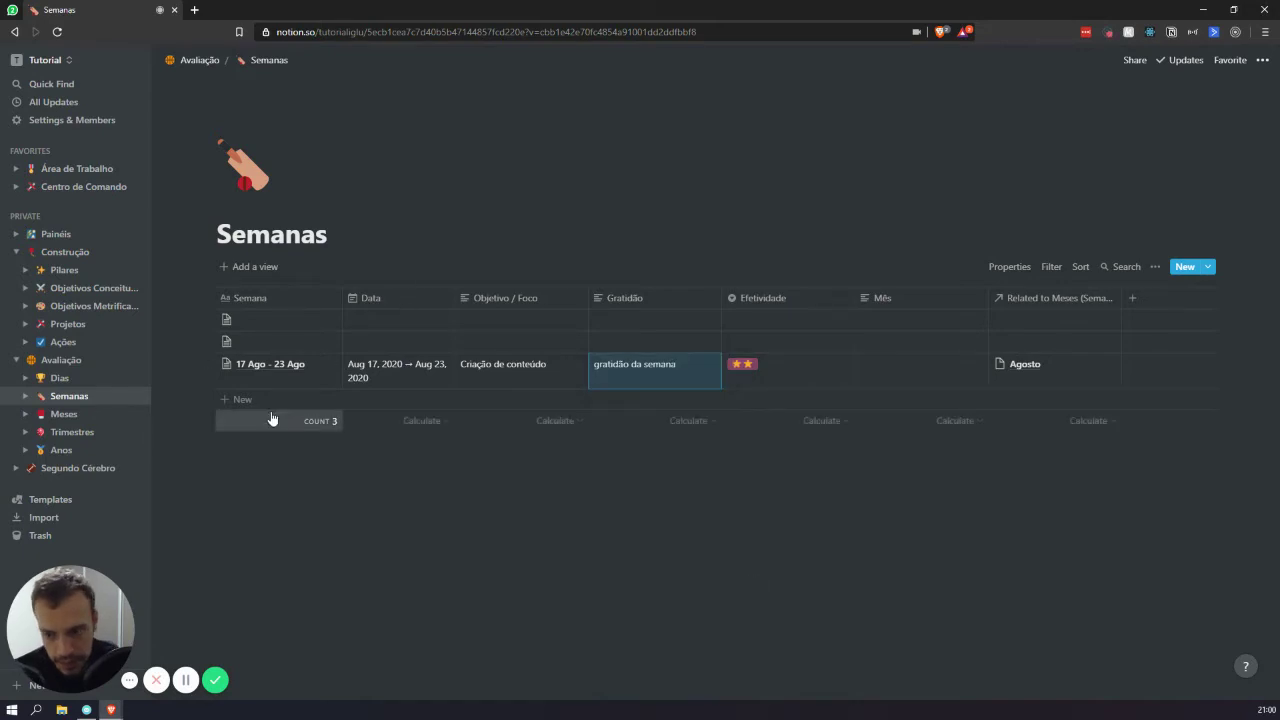
# Return to the Meses database.
pyautogui.click(46, 414)
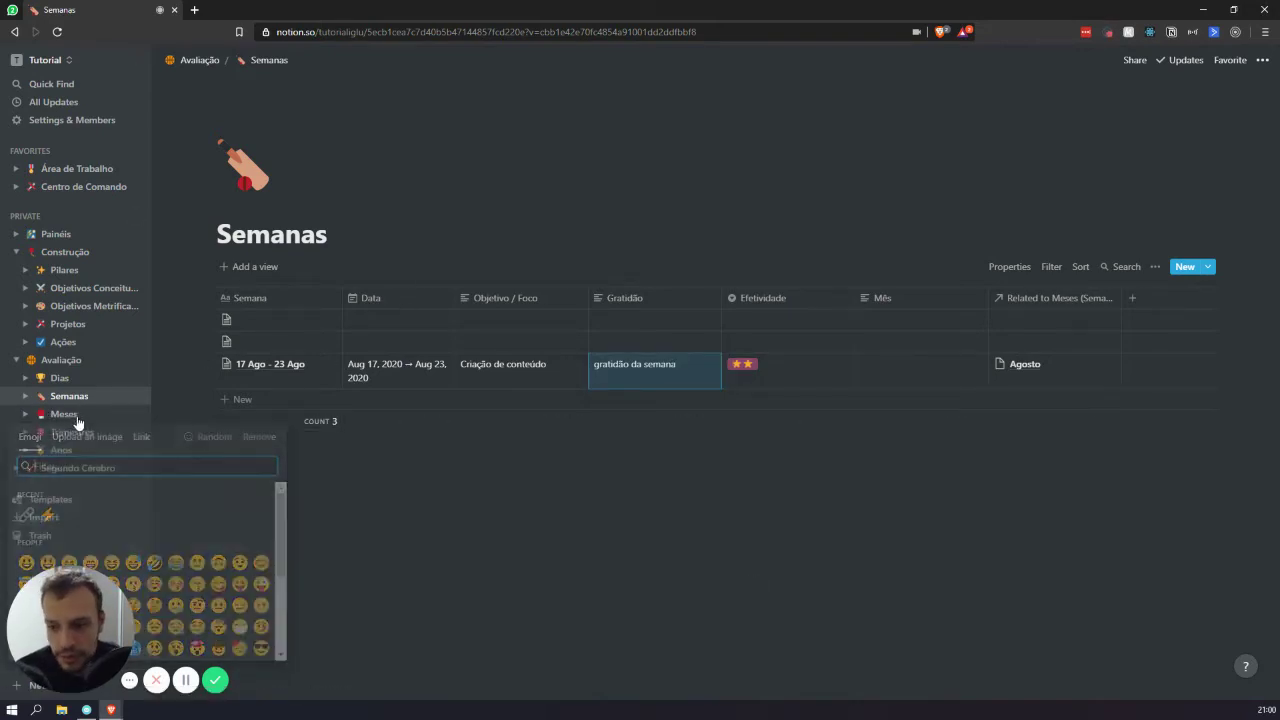
pyautogui.click(84, 424)
pyautogui.click(73, 424)
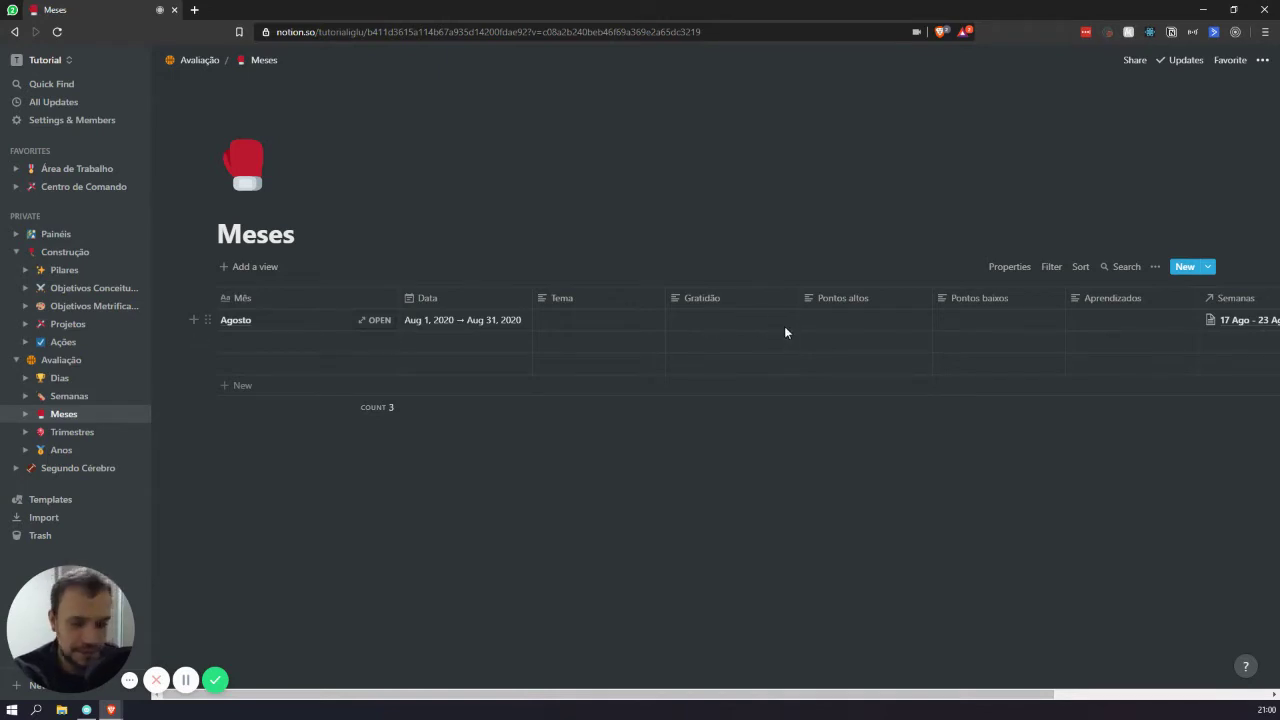
# Rename the text column after Semanas as "Gratidão rollup" and change its property type to Rollup.
pyautogui.hscroll(3, 784, 326)
pyautogui.click(1130, 298)
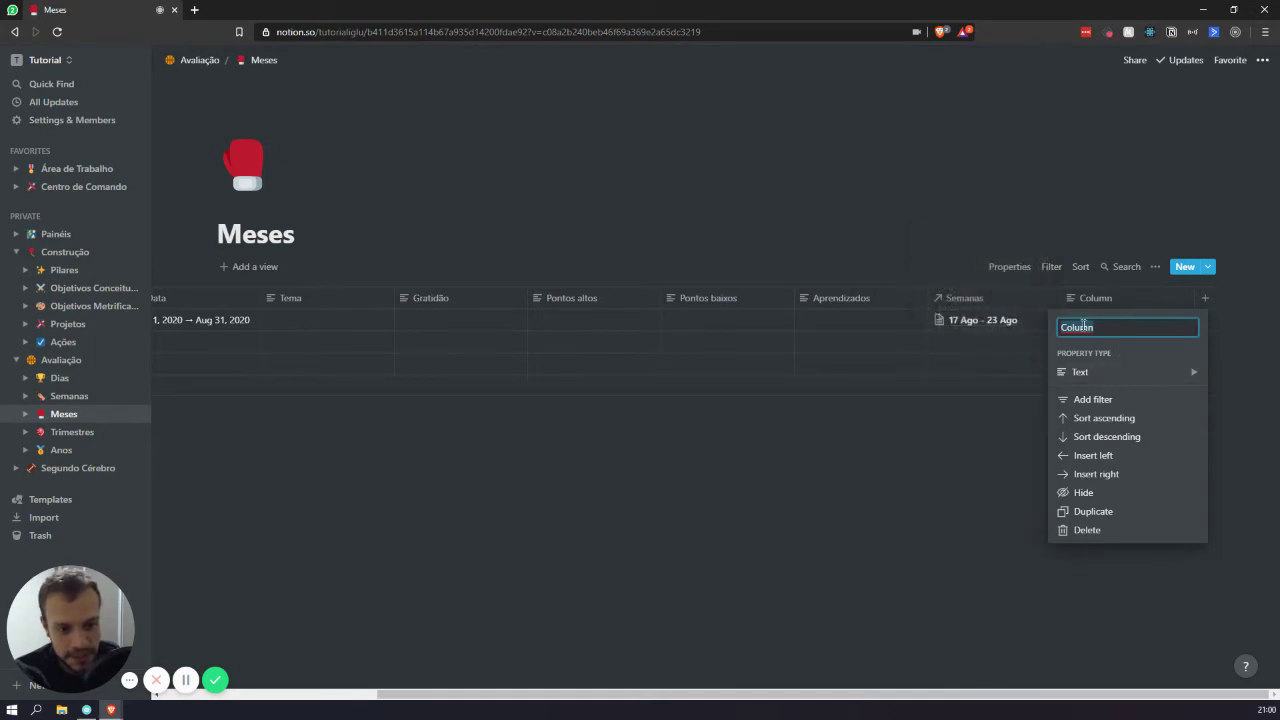
pyautogui.write('Gratidão rollup')
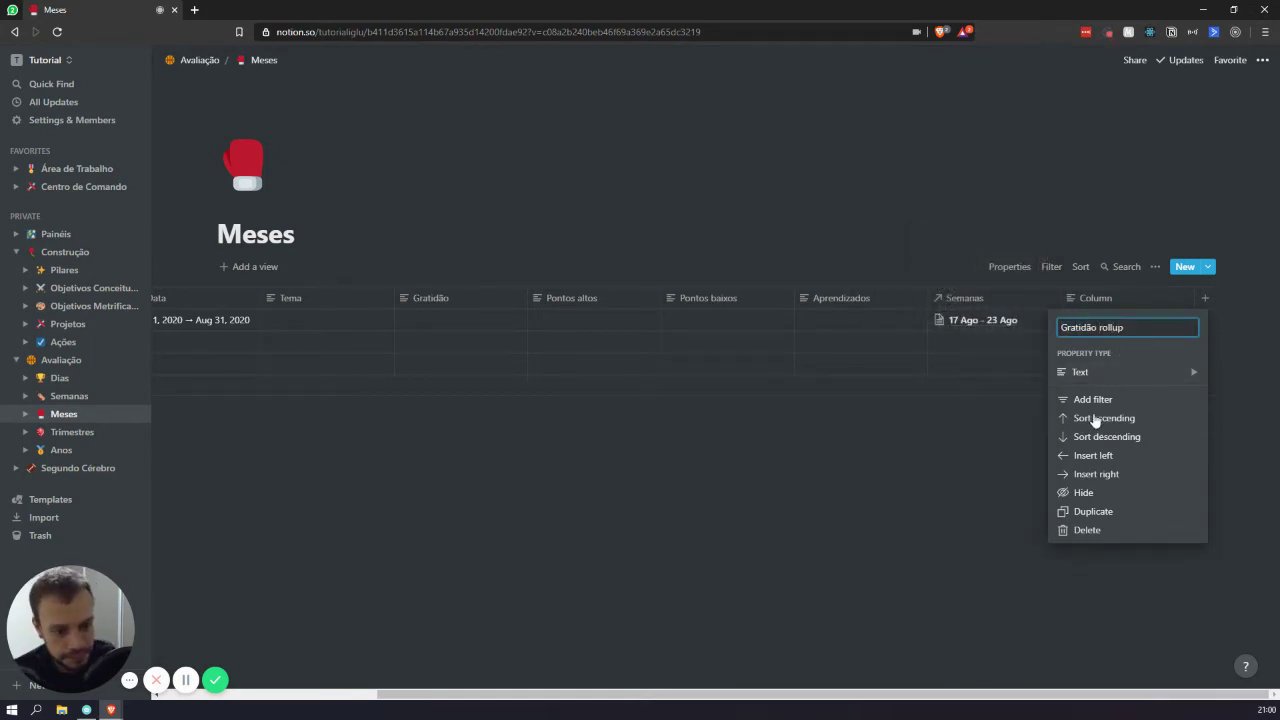
pyautogui.moveTo(1100, 376)
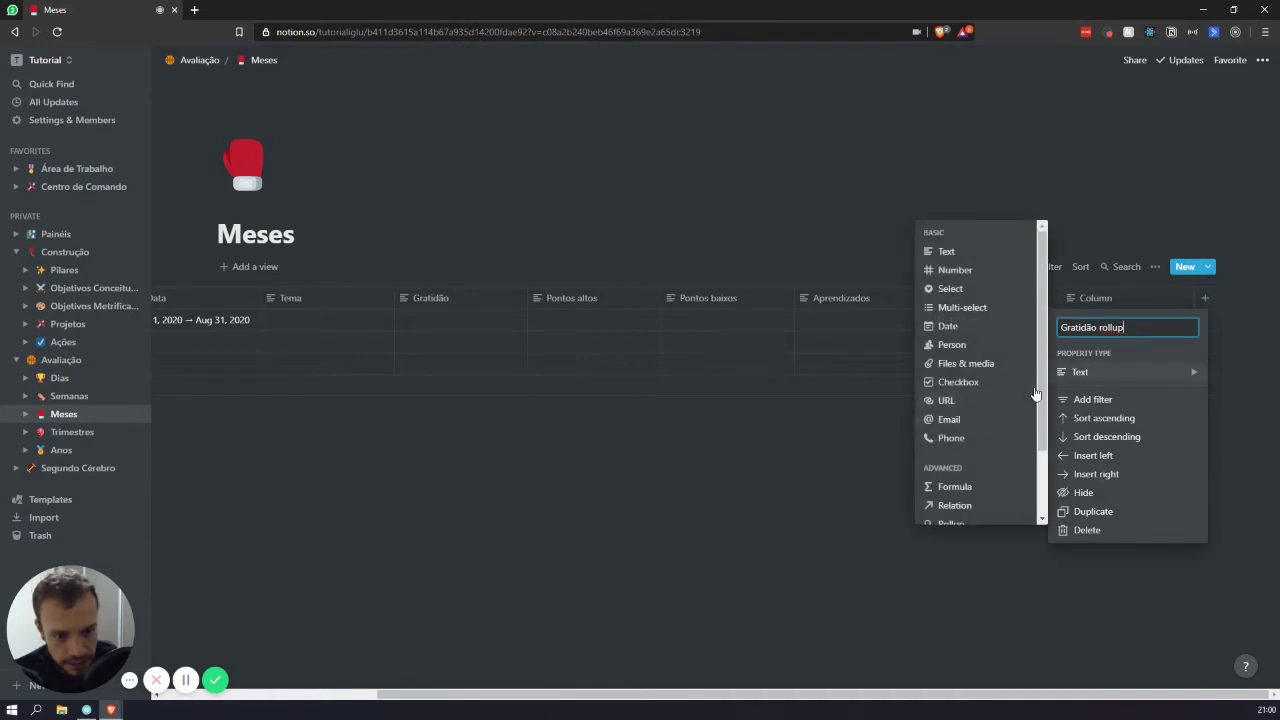
pyautogui.scroll(-2, 980, 440)
pyautogui.click(962, 462)
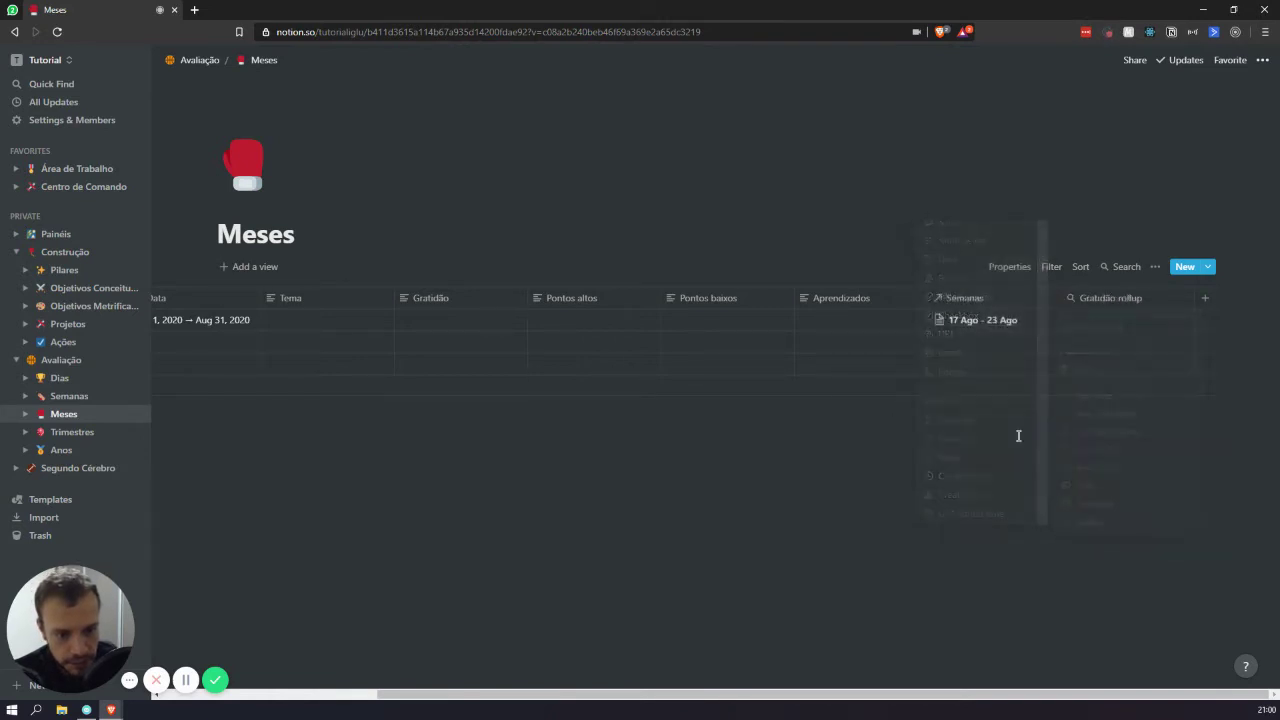
# Configure the Gratidão rollup column to use the Semanas relation and its Gratidão property.
pyautogui.click(1144, 318)
pyautogui.click(1117, 364)
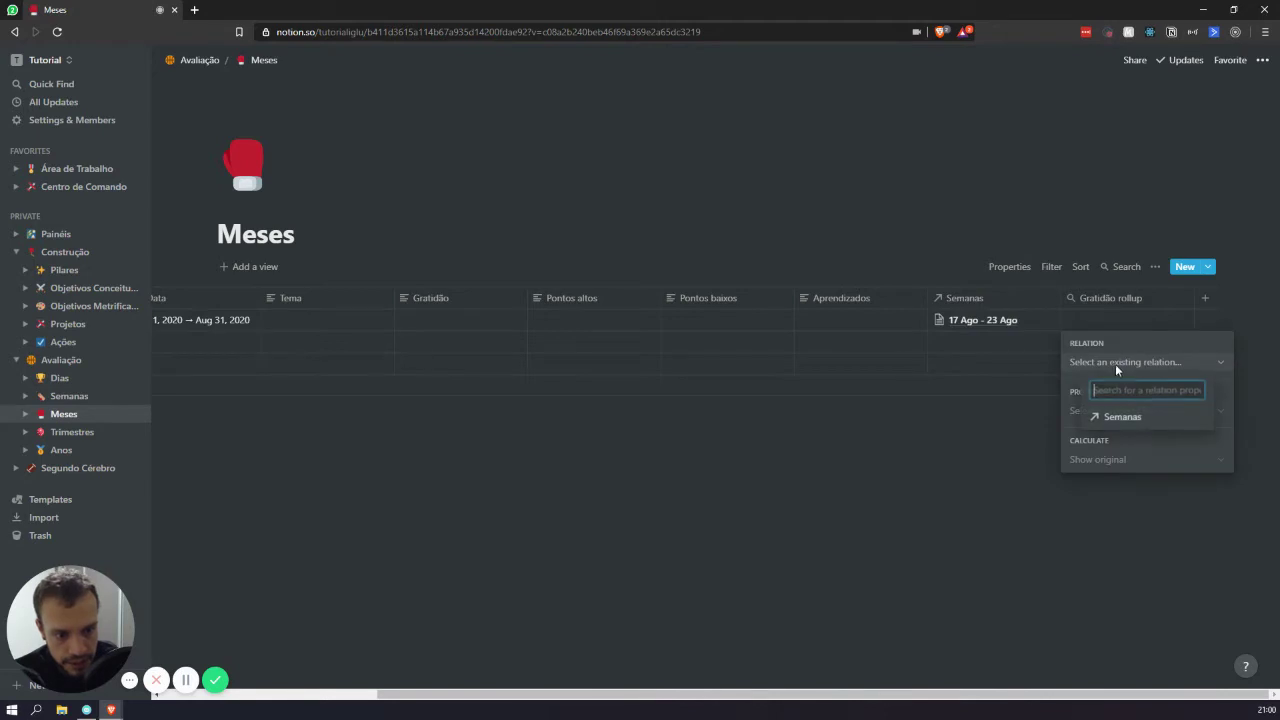
pyautogui.click(1122, 417)
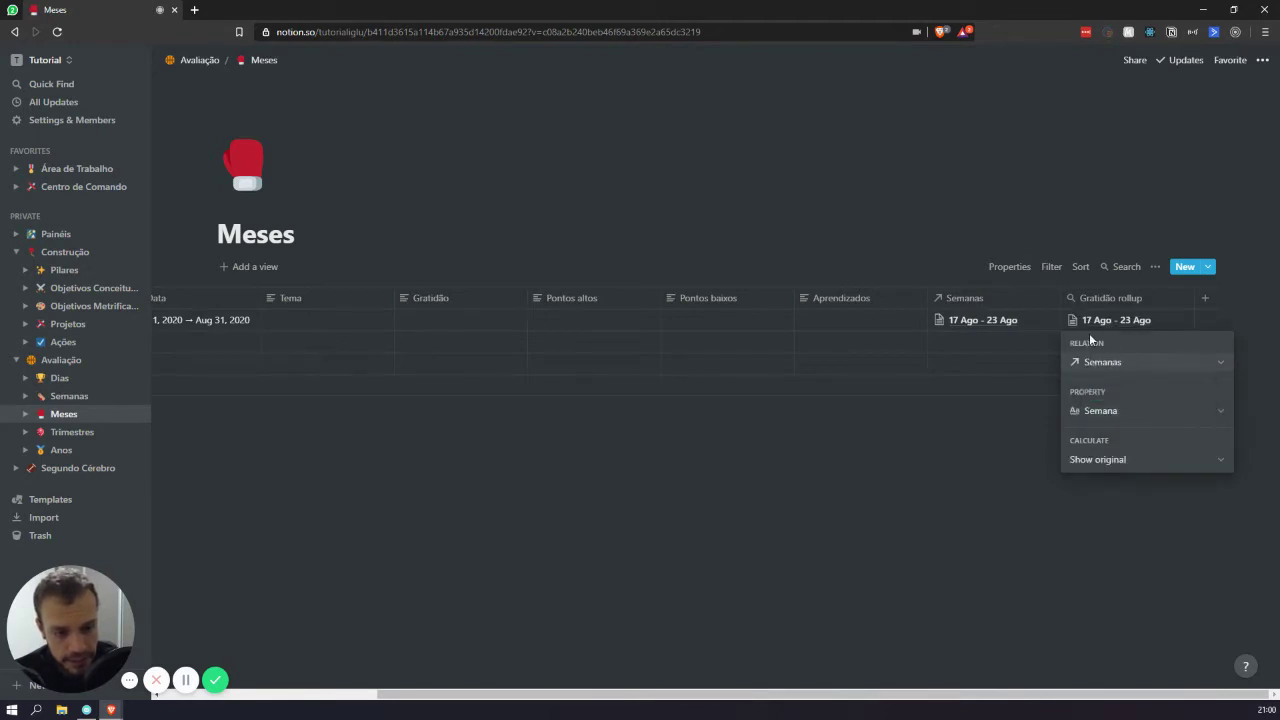
pyautogui.click(1108, 412)
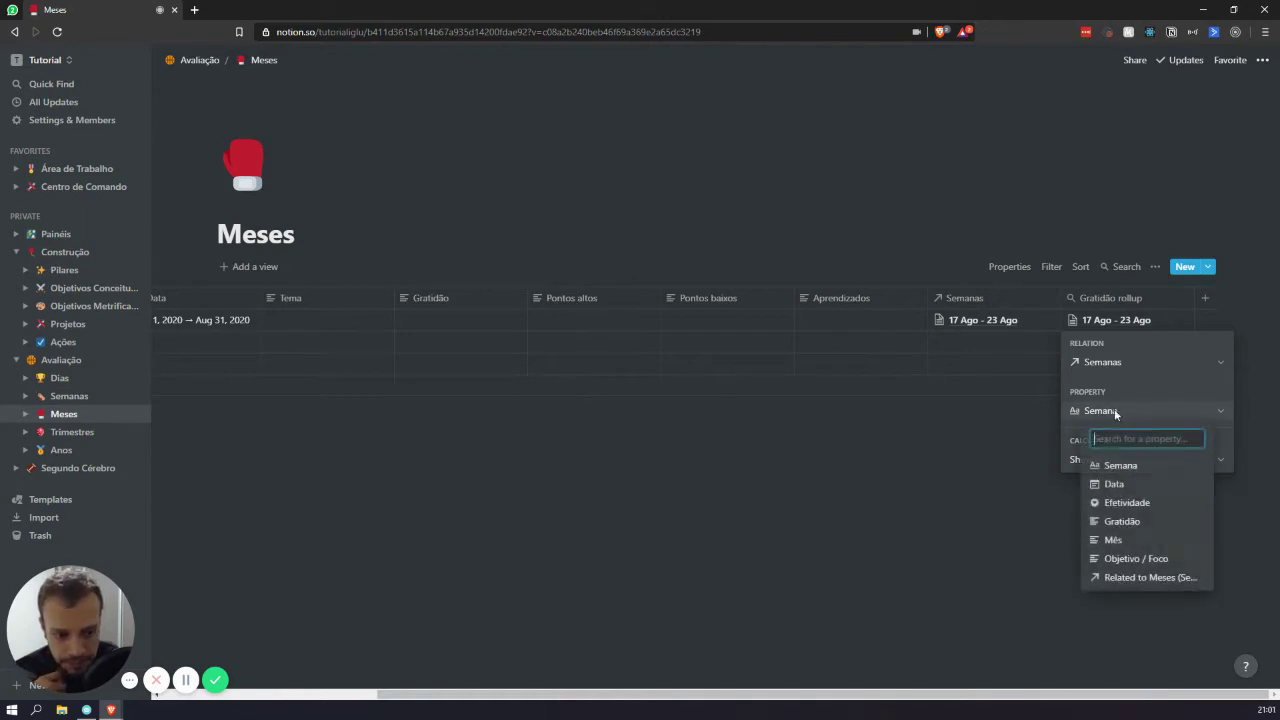
pyautogui.click(1122, 522)
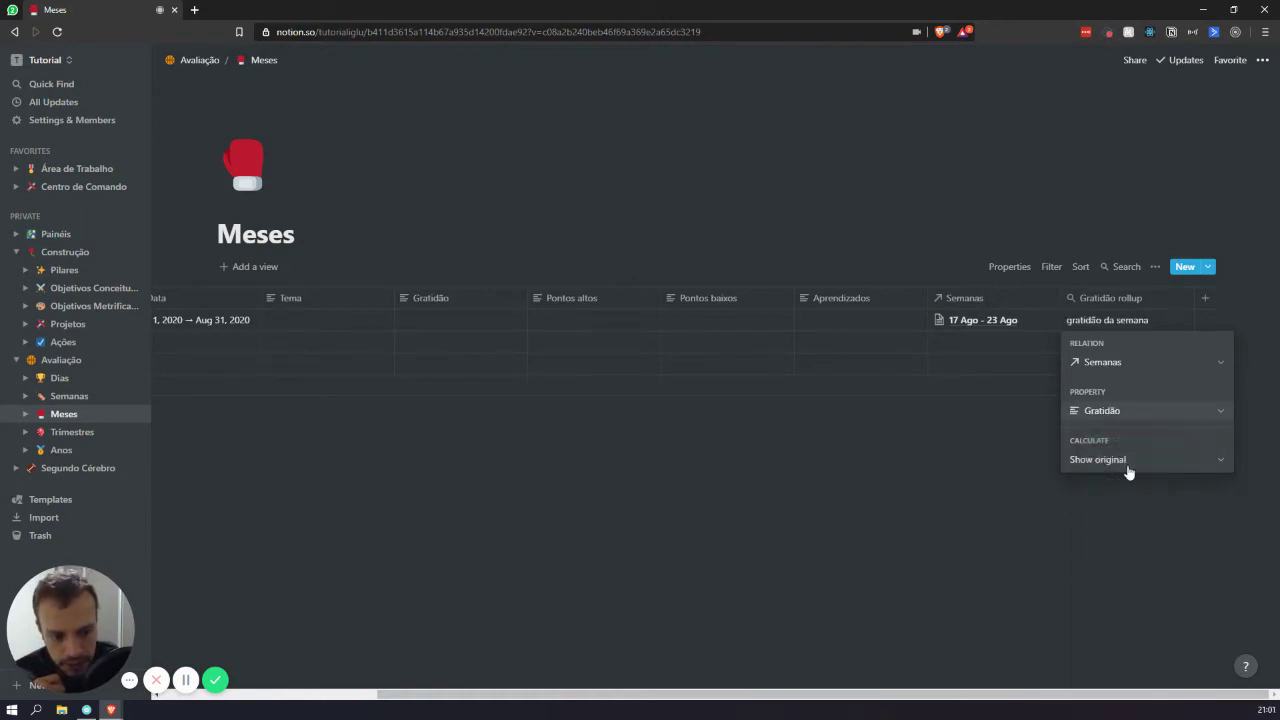
pyautogui.click(946, 196)
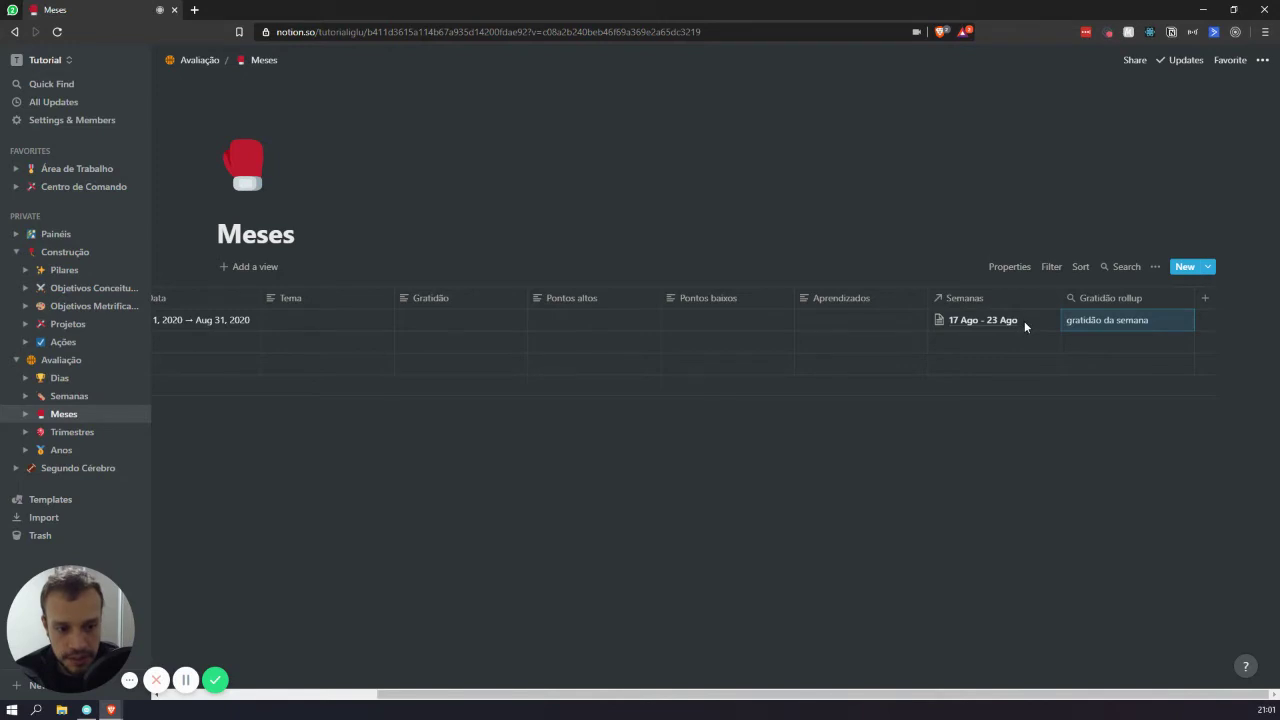
# Delete the Gratidão rollup column from the Meses table.
pyautogui.click(1139, 298)
pyautogui.click(1098, 548)
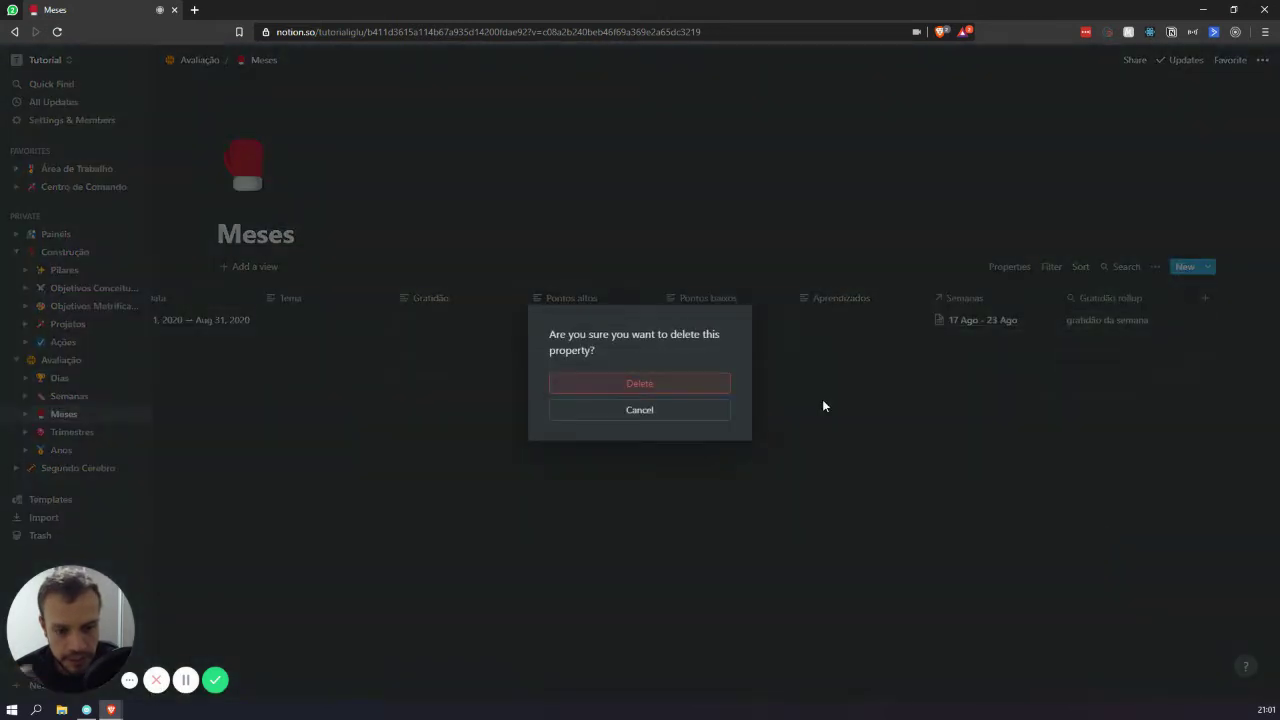
pyautogui.click(682, 378)
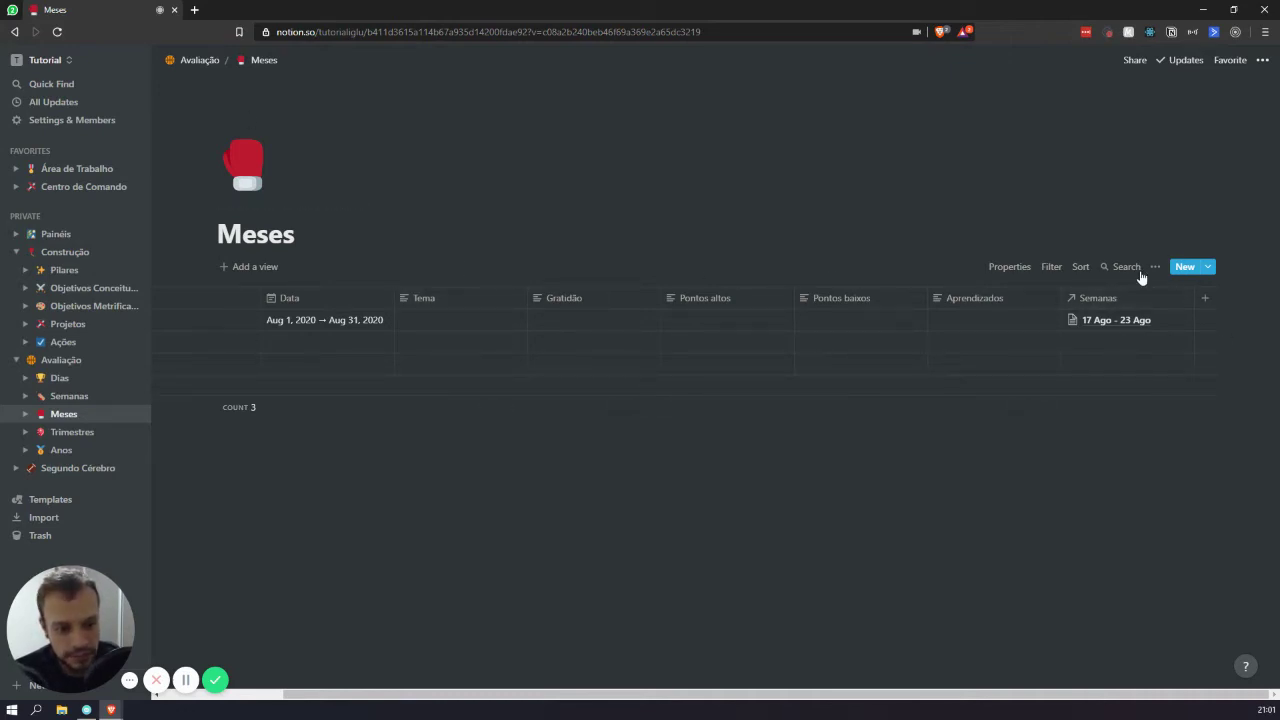
# Create a new template for the Meses database and title it "Novo mês".
pyautogui.hscroll(-3, 845, 344)
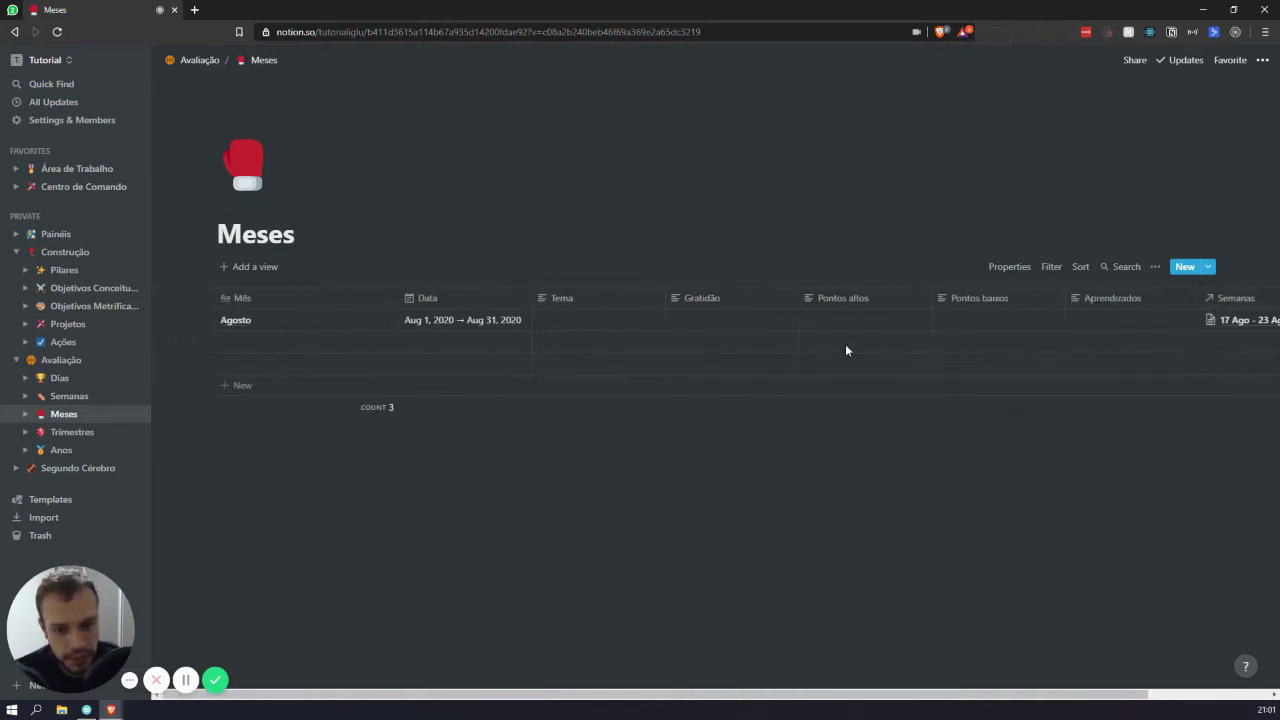
pyautogui.click(1208, 267)
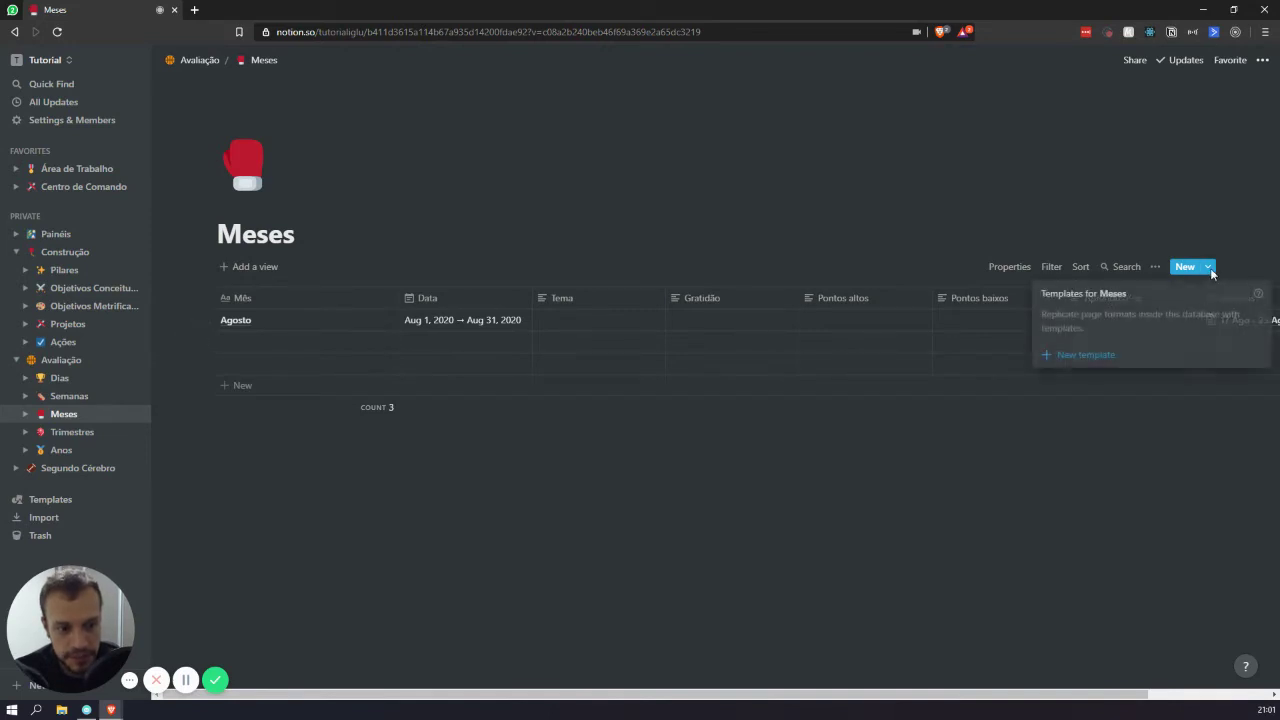
pyautogui.click(1084, 356)
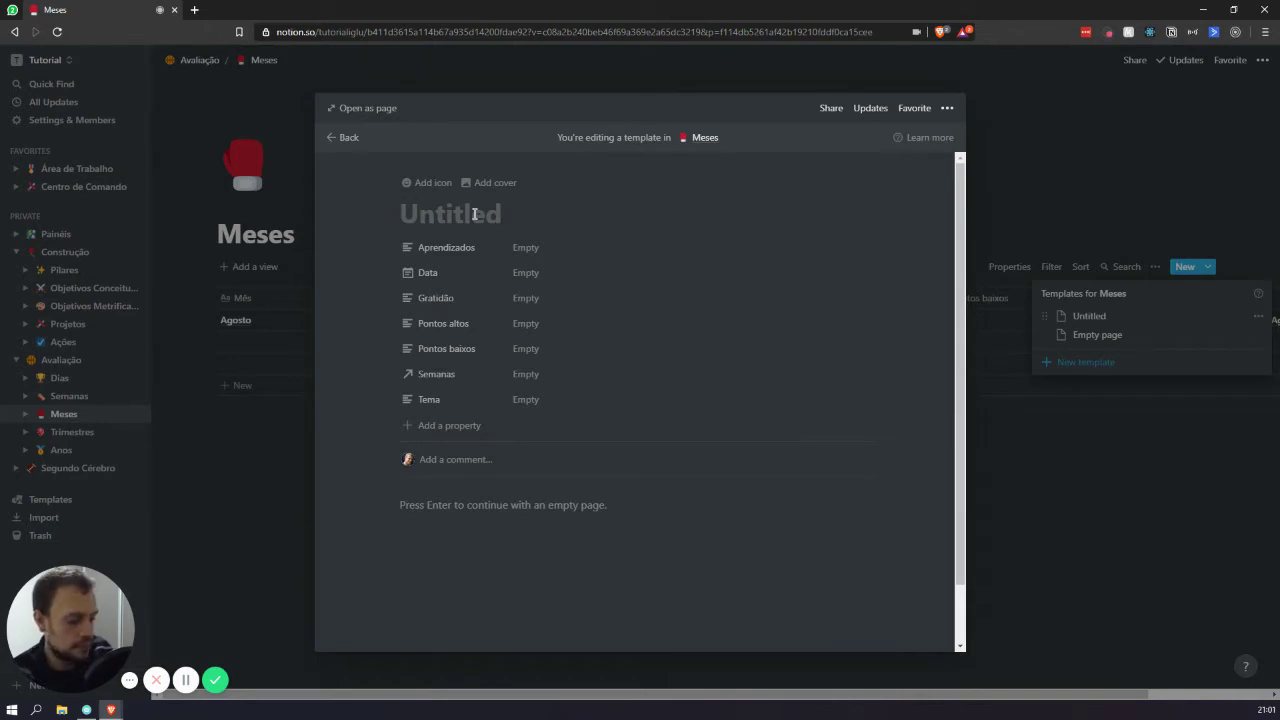
pyautogui.write('Novo mês')
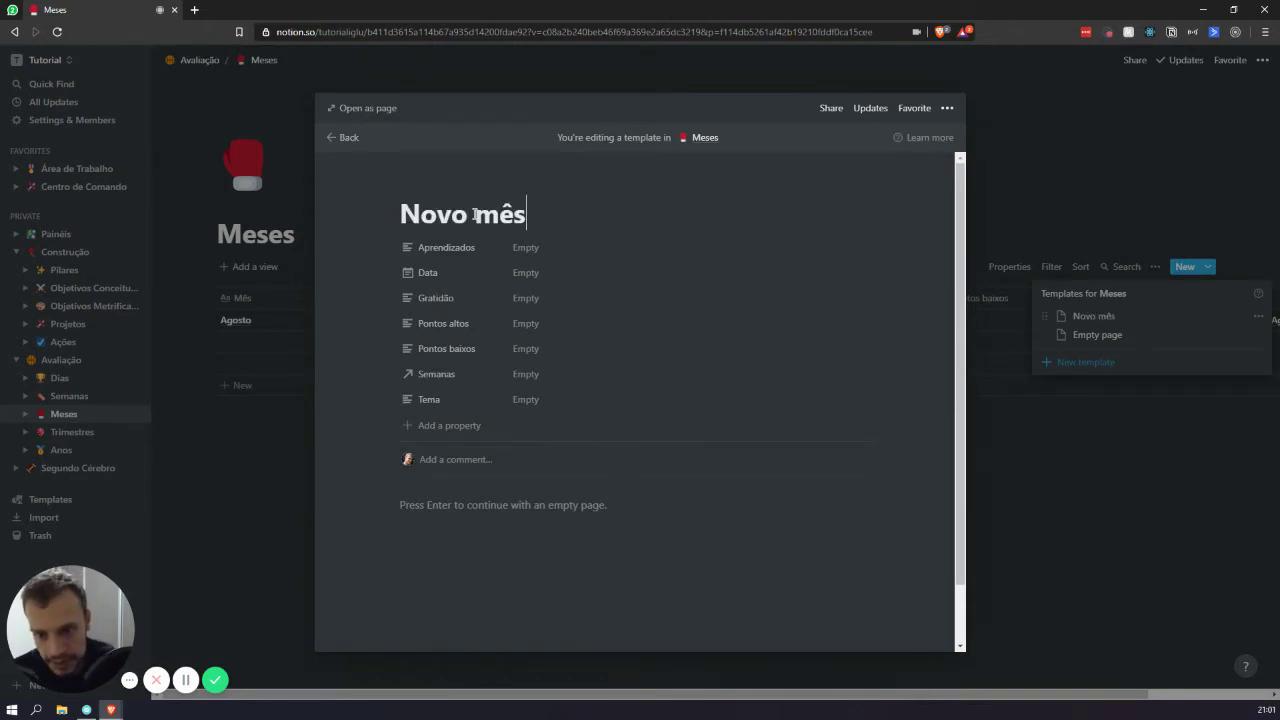
# Add a Heading 1 reading "Ações completas na semana" to the body of the Novo mês template.
pyautogui.click(463, 519)
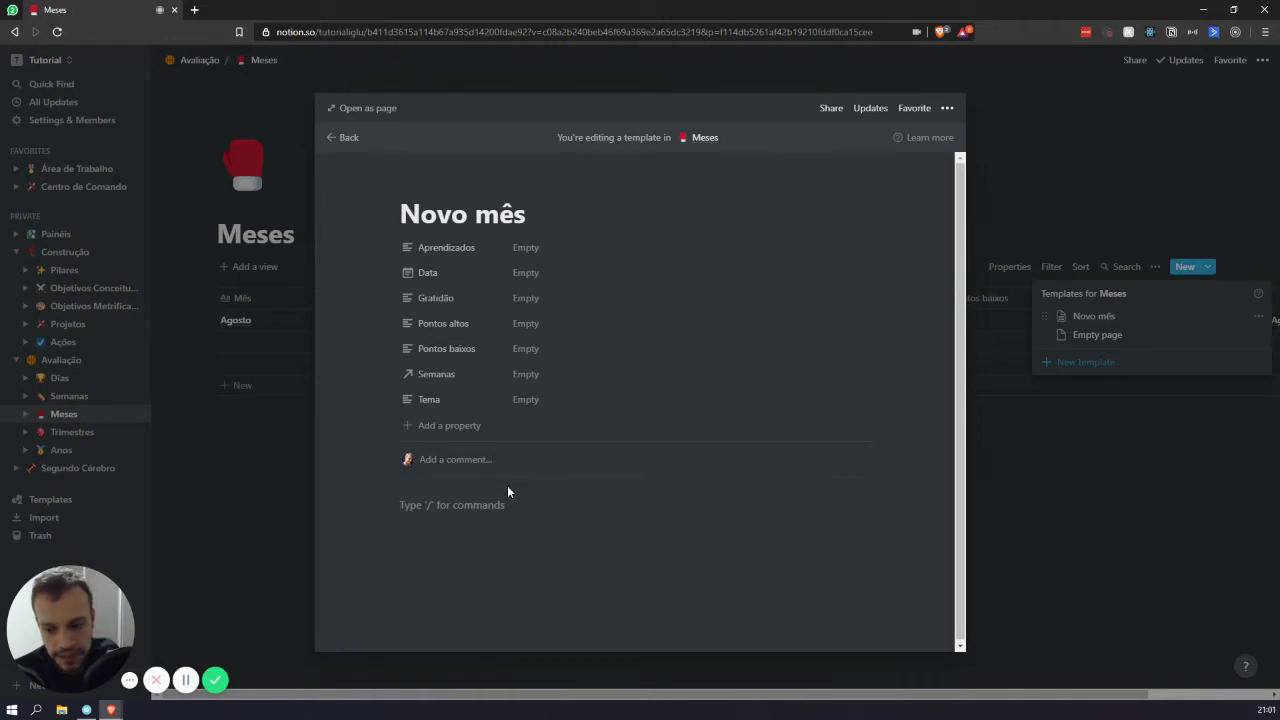
pyautogui.write('hj')
pyautogui.press('BackSpace')
pyautogui.press('BackSpace')
pyautogui.write('/h')
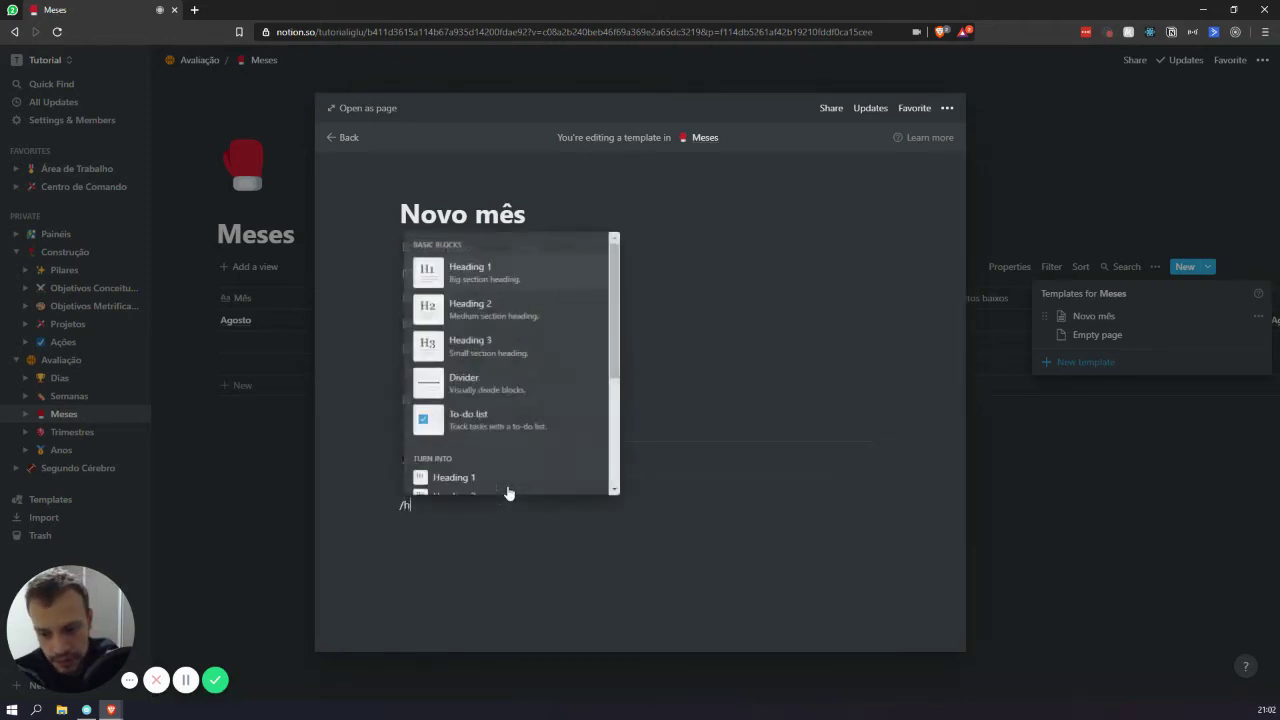
pyautogui.press('Return')
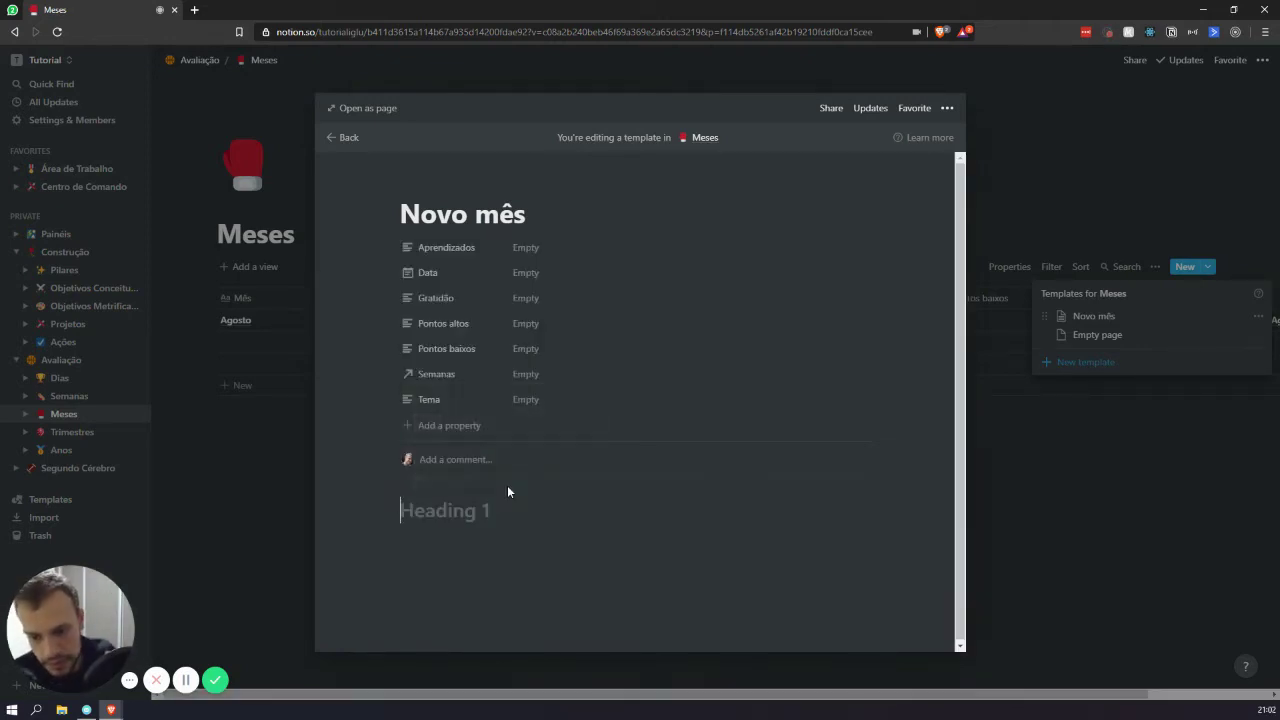
pyautogui.write('Ações compl')
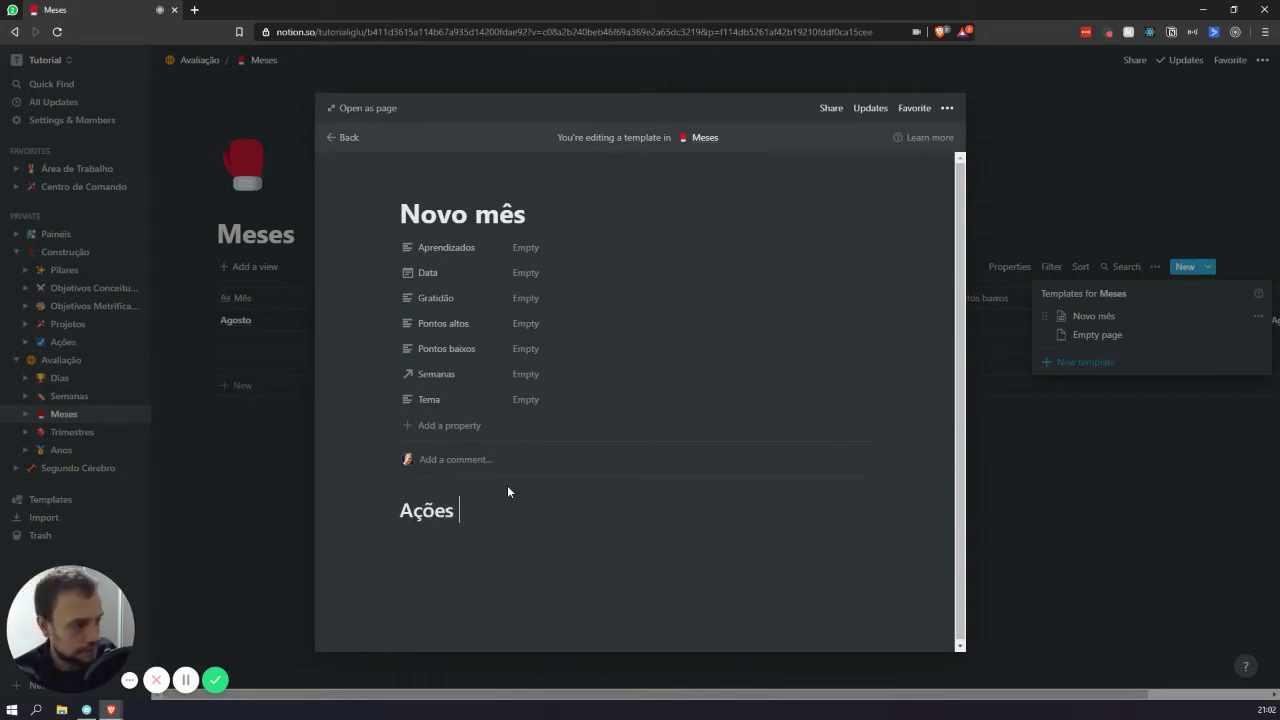
pyautogui.write('etas na semana')
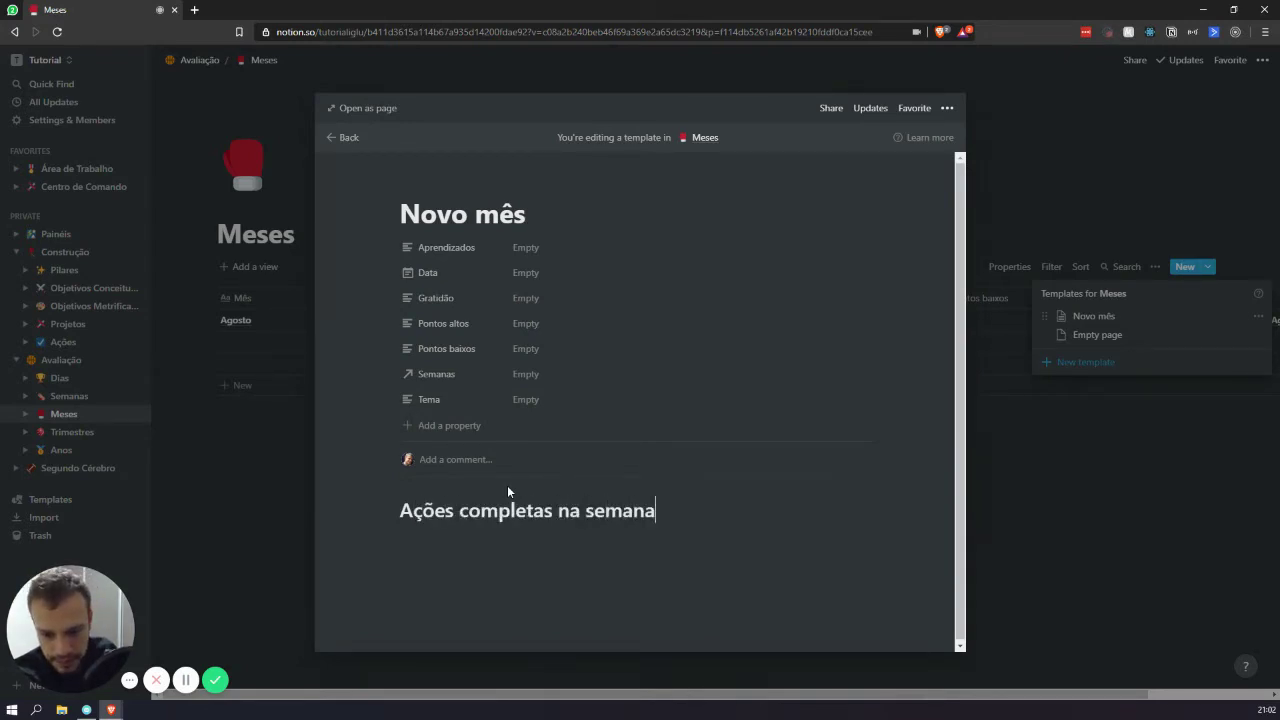
pyautogui.press('Return')
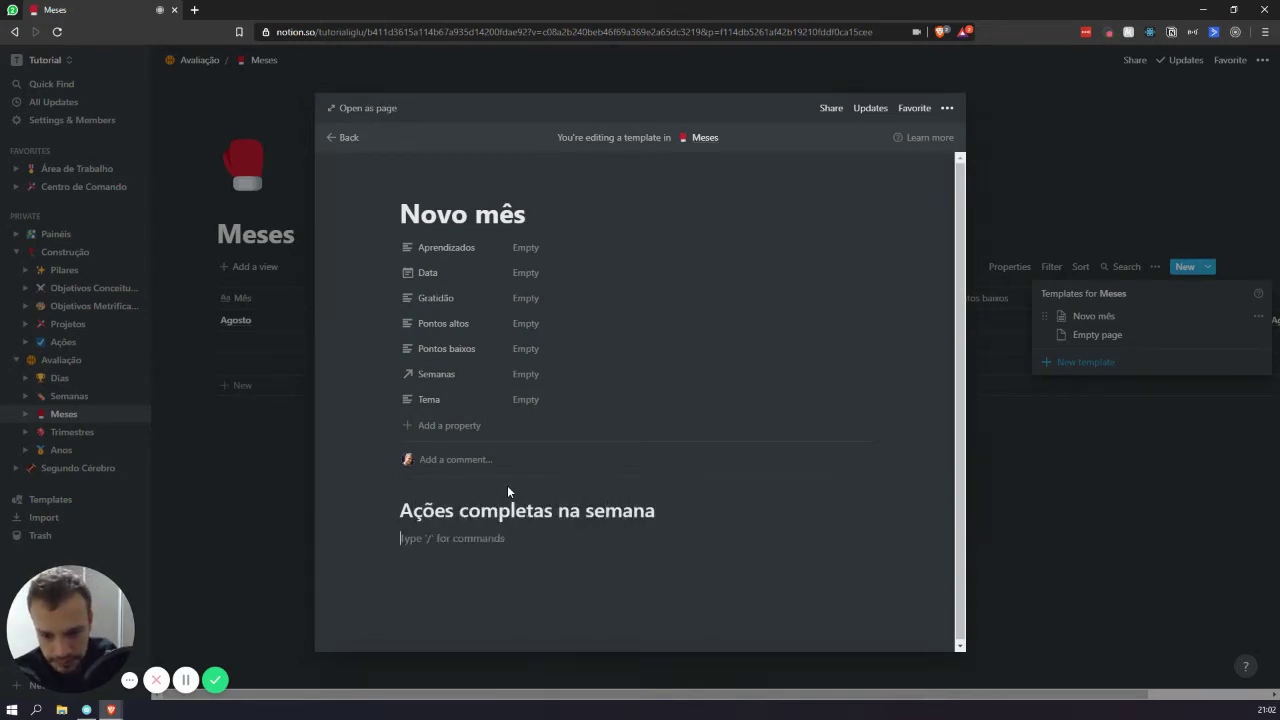
# Add a toggle list under the heading with the text "Ver ações completas no mês".
pyautogui.write('/toggle')
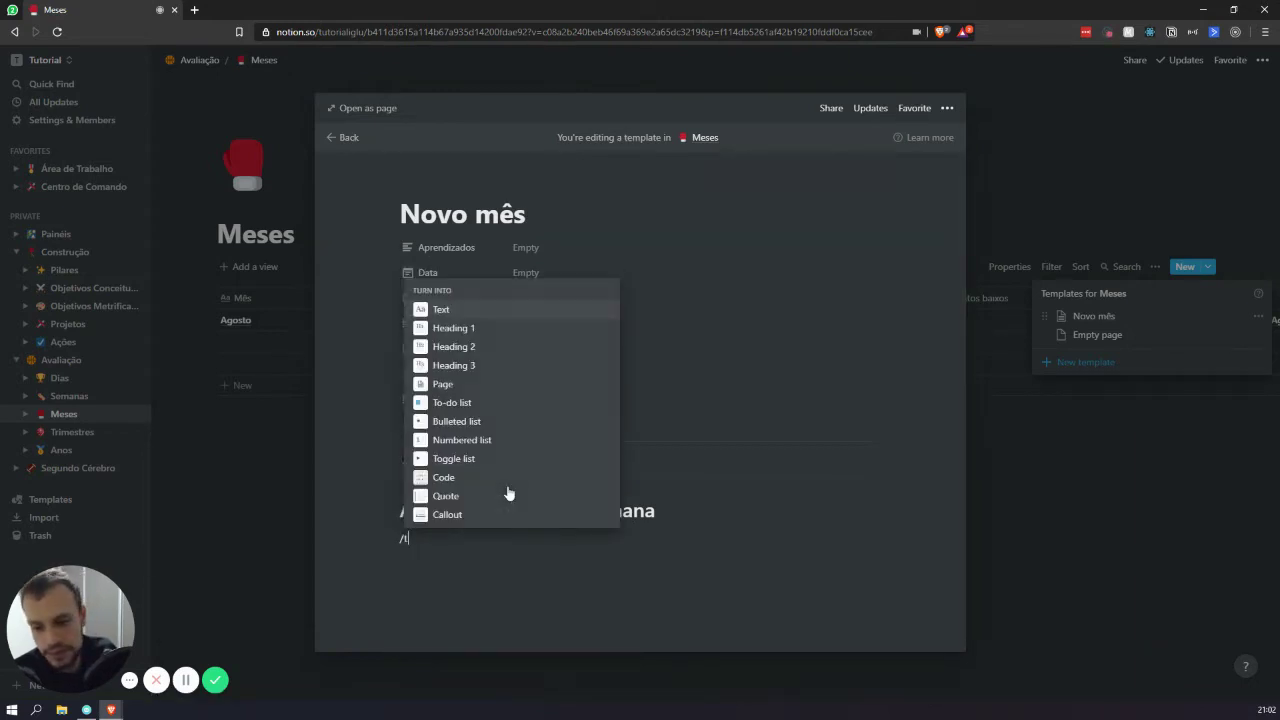
pyautogui.press('Return')
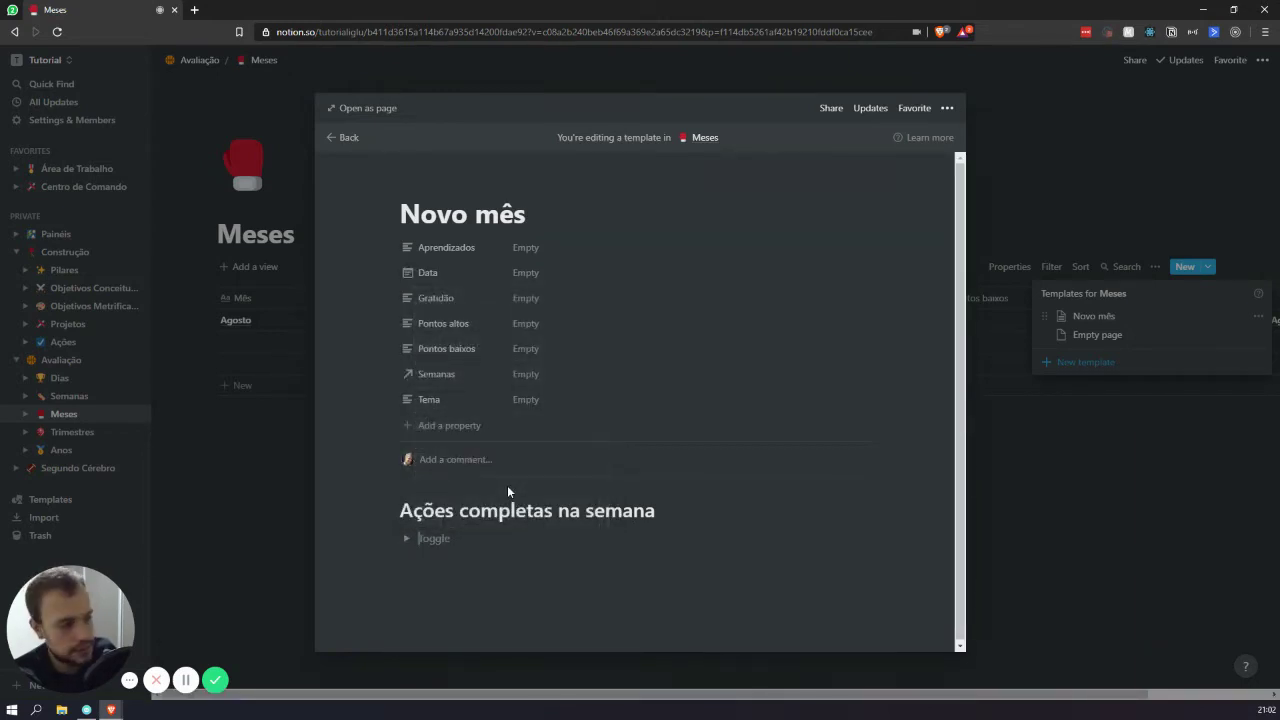
pyautogui.write('Ver ações co')
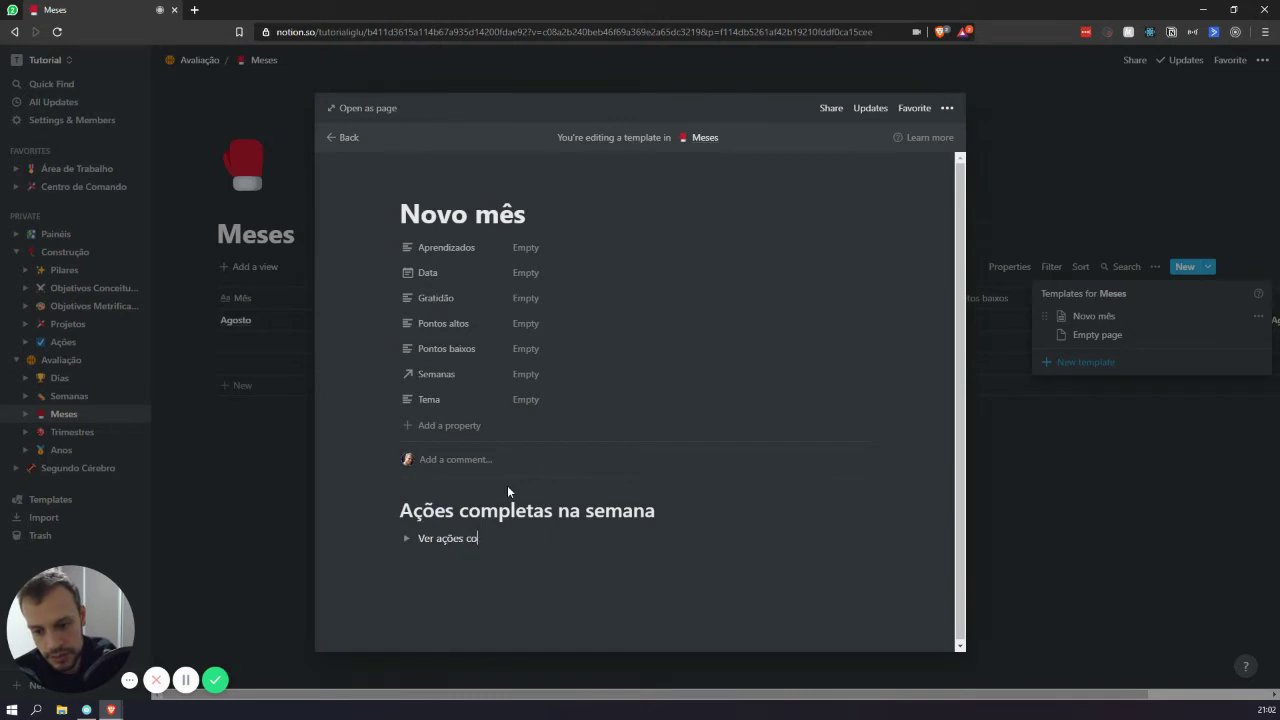
pyautogui.write('mpletas na semana')
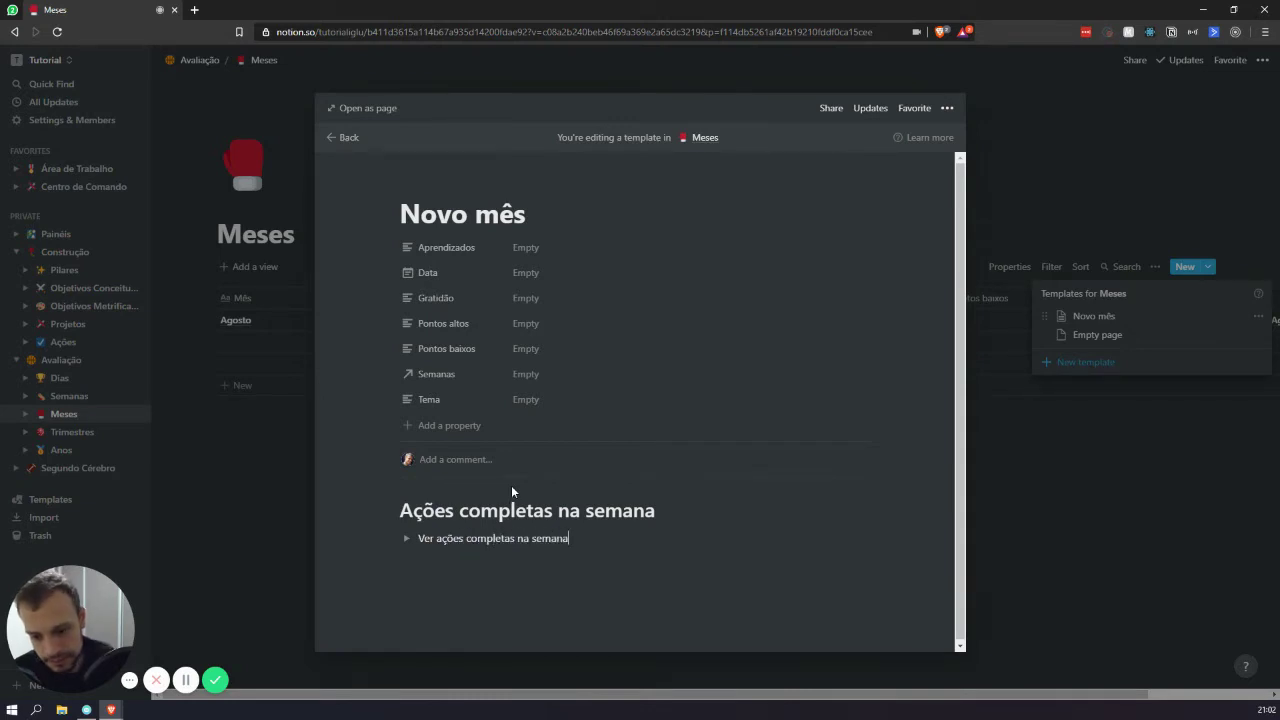
pyautogui.press('BackSpace')
pyautogui.press('BackSpace')
pyautogui.press('BackSpace')
pyautogui.press('BackSpace')
pyautogui.press('BackSpace')
pyautogui.press('BackSpace')
pyautogui.press('BackSpace')
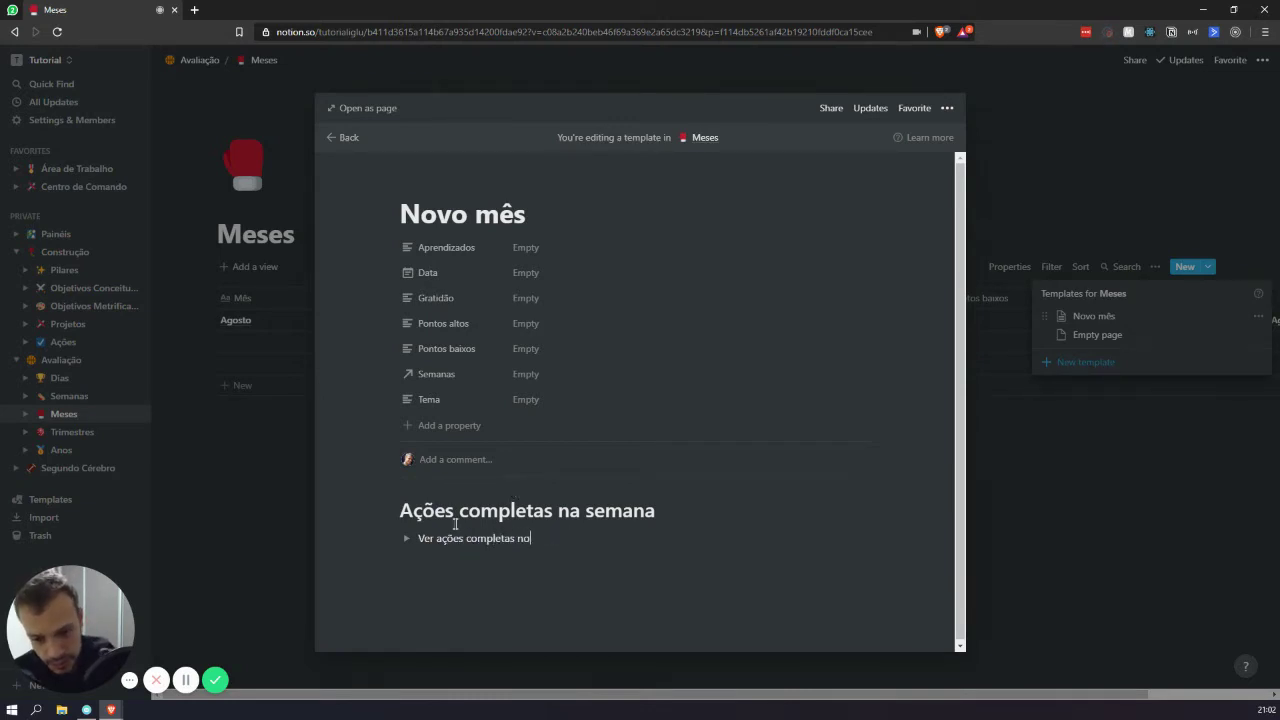
# Change the template's heading to read "Ações completas no mês".
pyautogui.hotkey('shift', 'End')
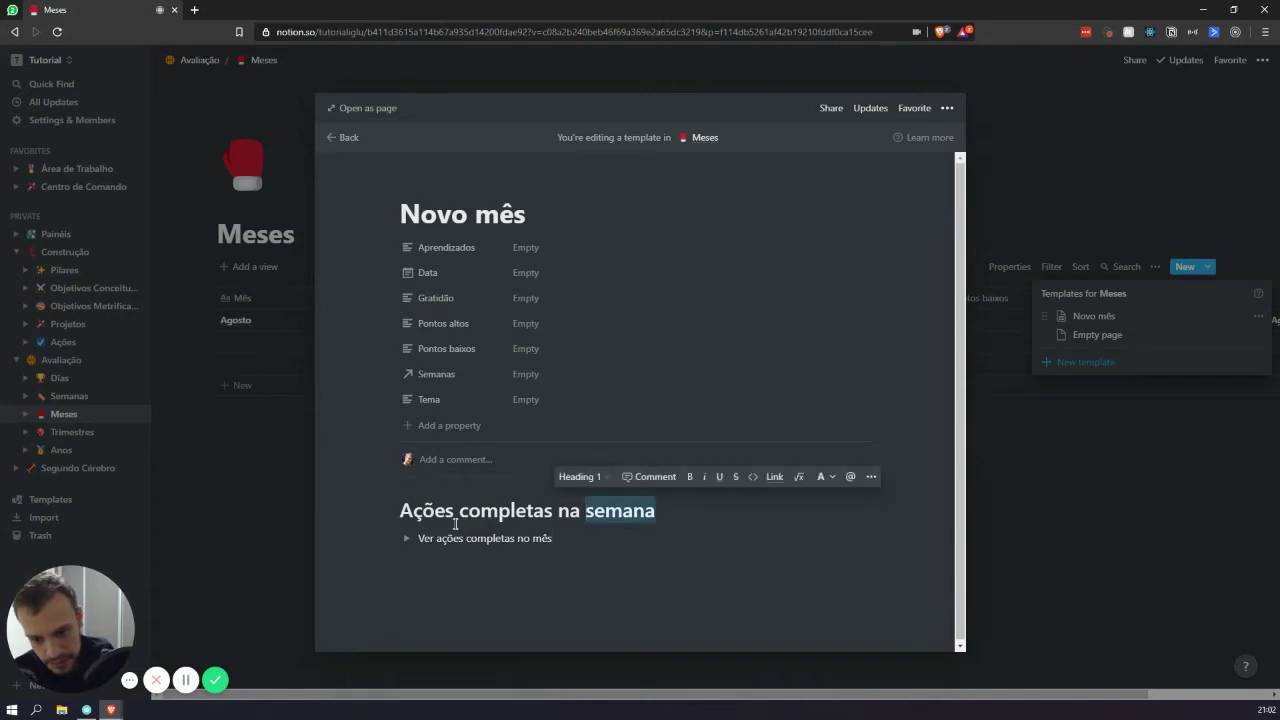
pyautogui.press('BackSpace')
pyautogui.press('BackSpace')
pyautogui.press('BackSpace')
pyautogui.write('o mês')
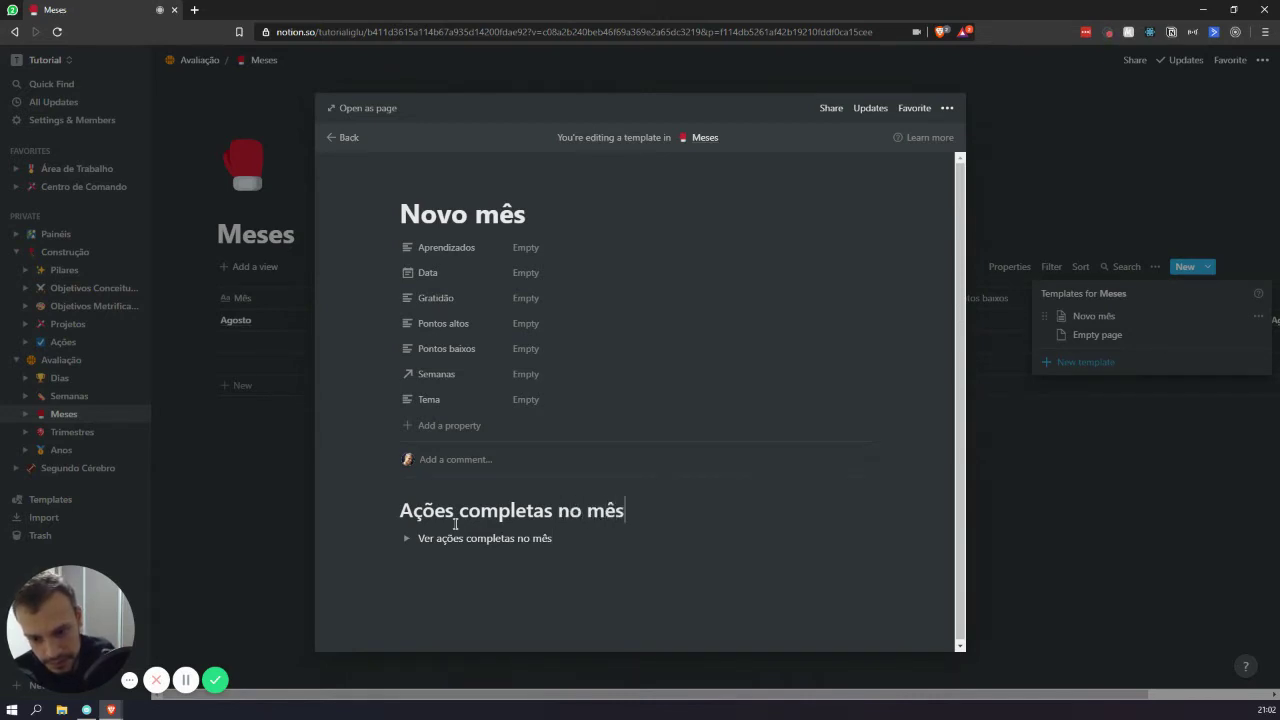
# Expand the "Ver ações completas no mês" toggle and insert a linked database of Semanas inside it.
pyautogui.click(407, 539)
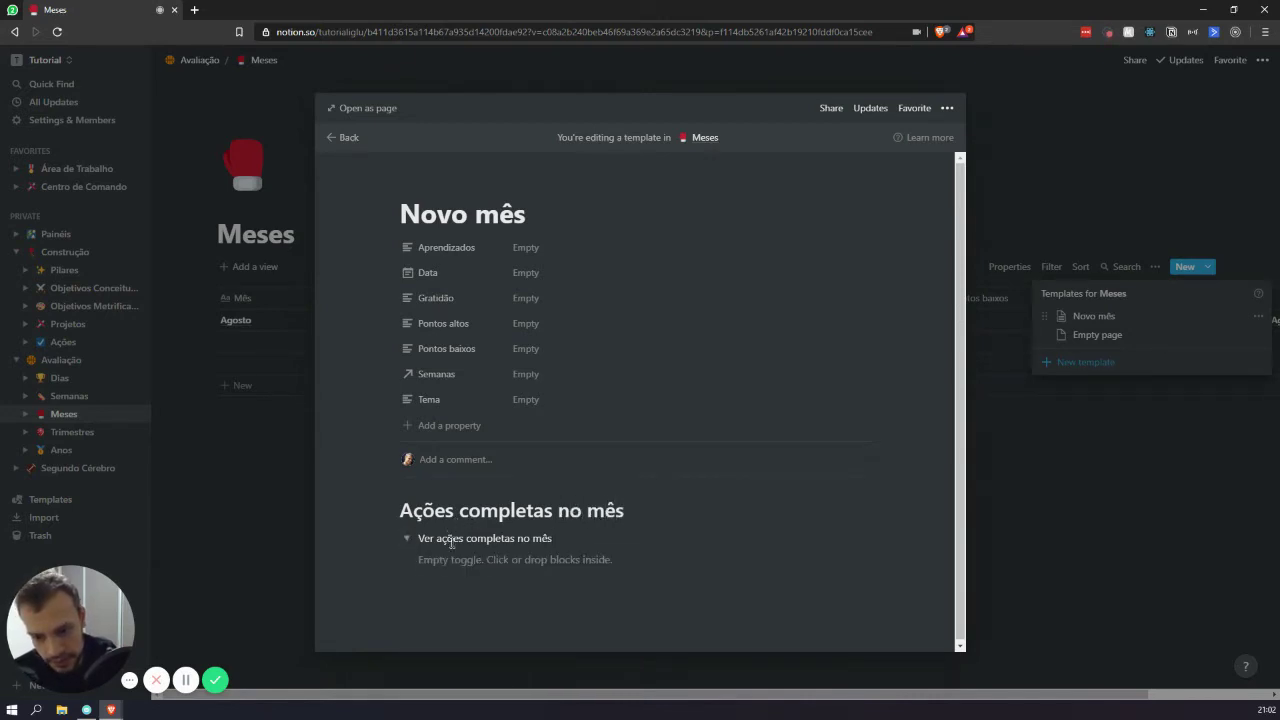
pyautogui.click(446, 558)
pyautogui.write('/link')
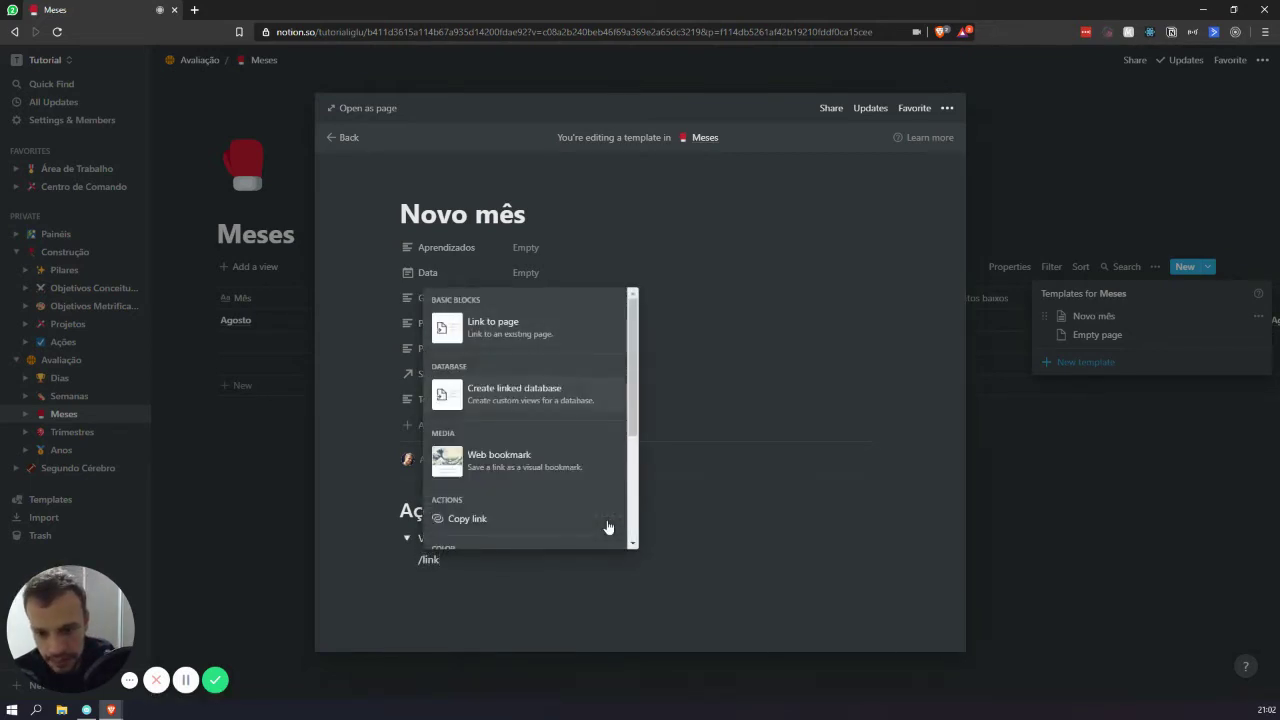
pyautogui.press('Return')
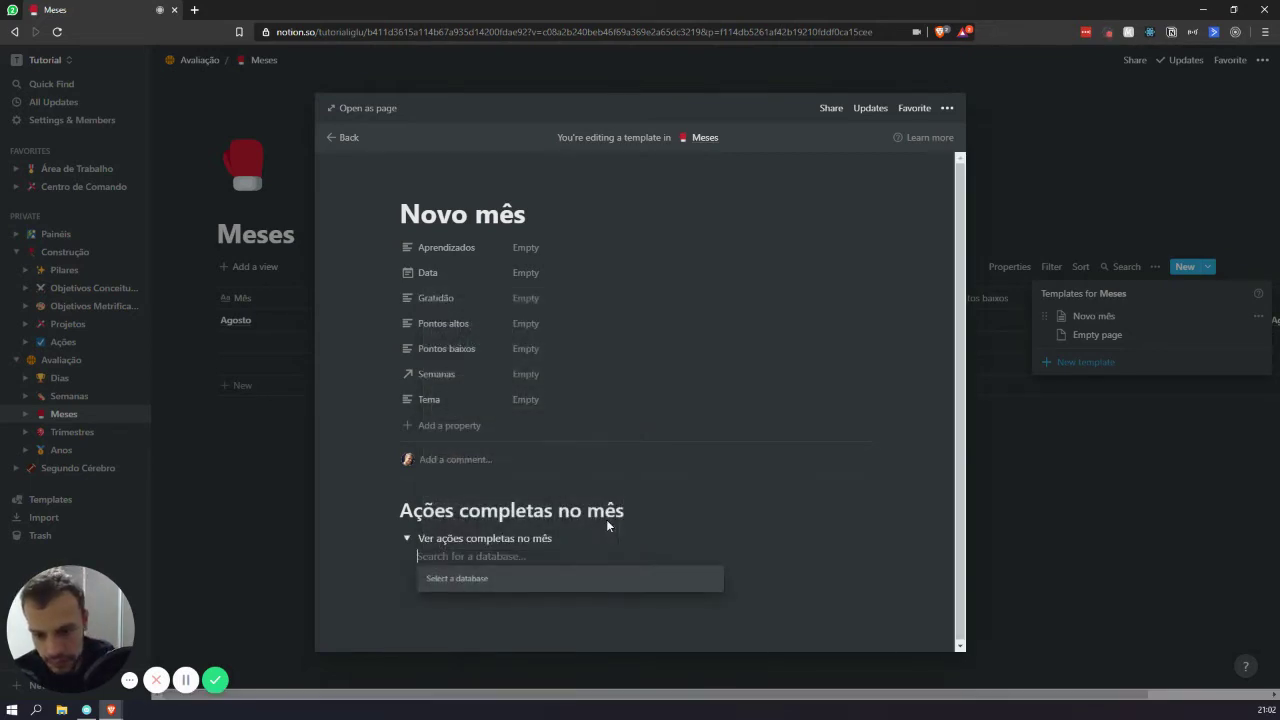
pyautogui.click(545, 468)
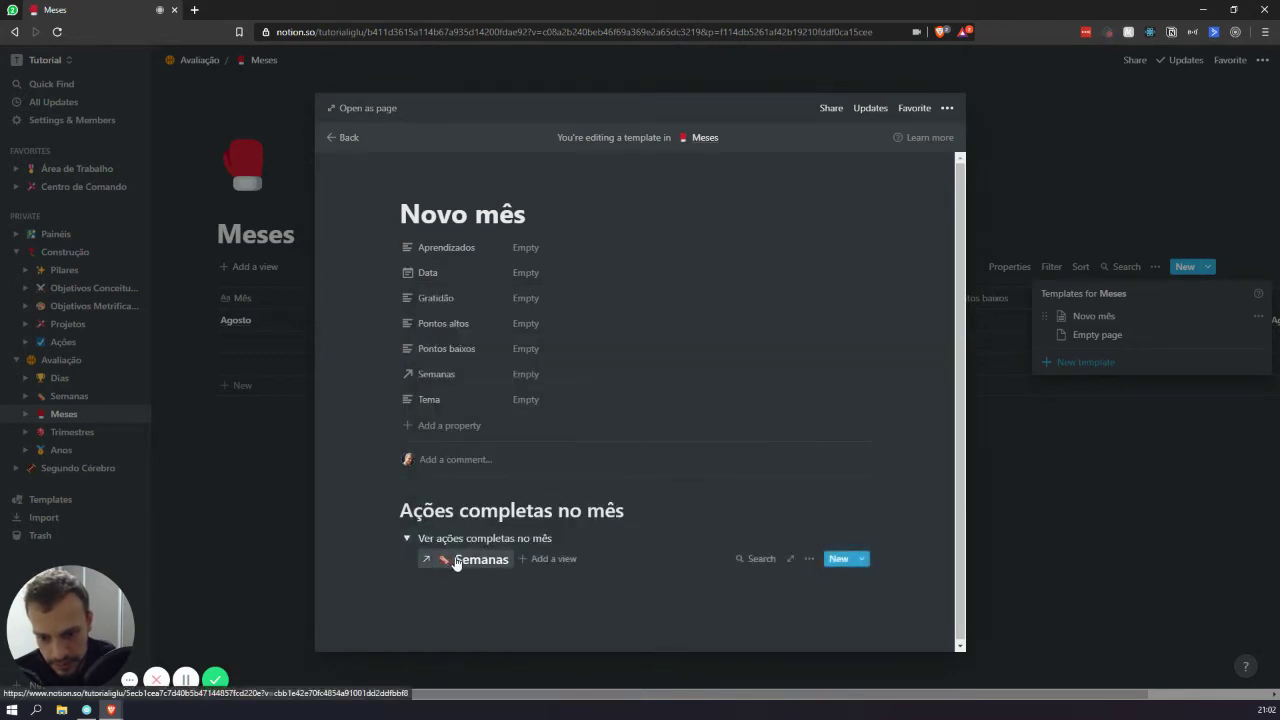
pyautogui.click(403, 561)
pyautogui.click(424, 565)
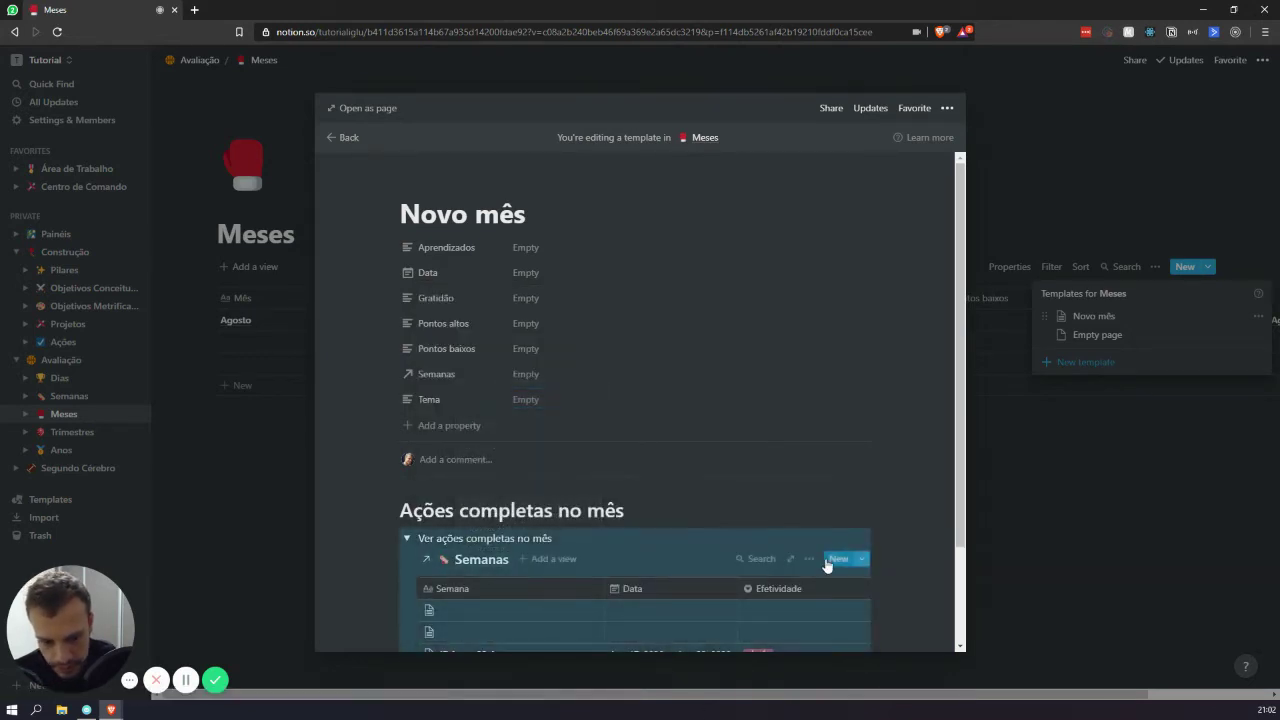
pyautogui.scroll(-1, 908, 544)
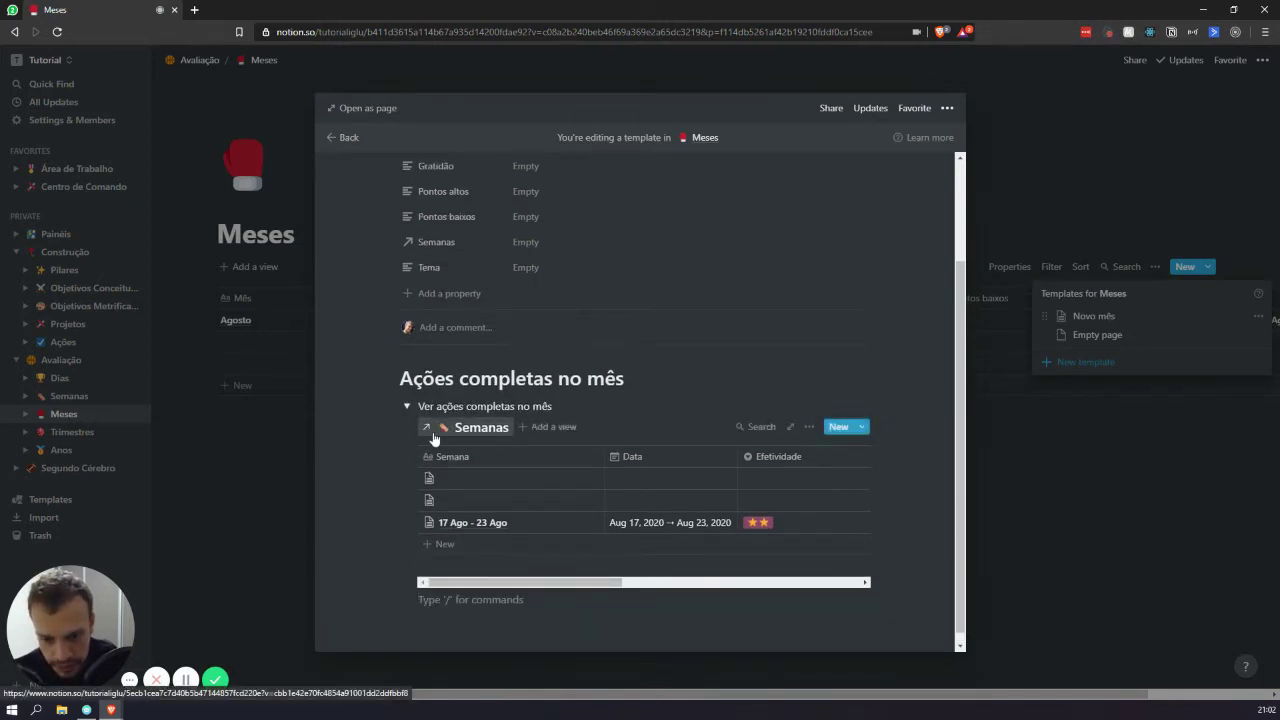
pyautogui.moveTo(423, 424); pyautogui.dragTo(336, 381)
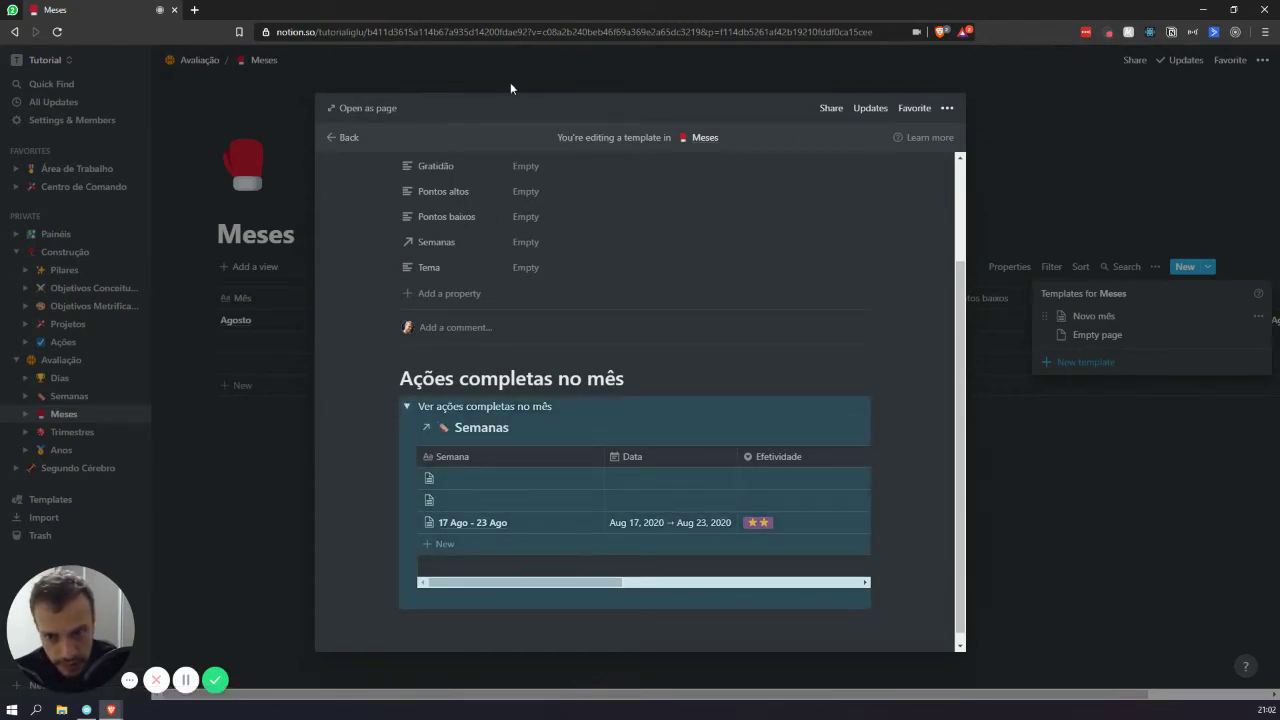
pyautogui.click(405, 86)
pyautogui.click(1156, 417)
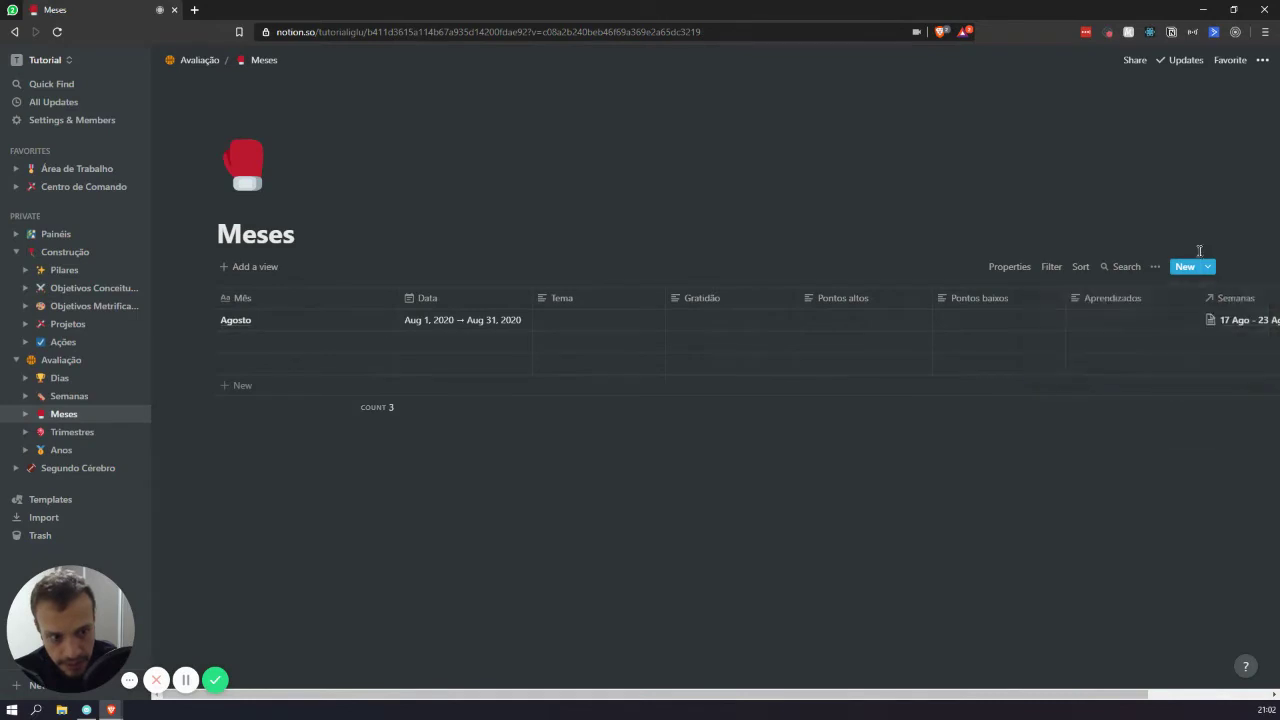
pyautogui.click(1208, 268)
pyautogui.click(1256, 316)
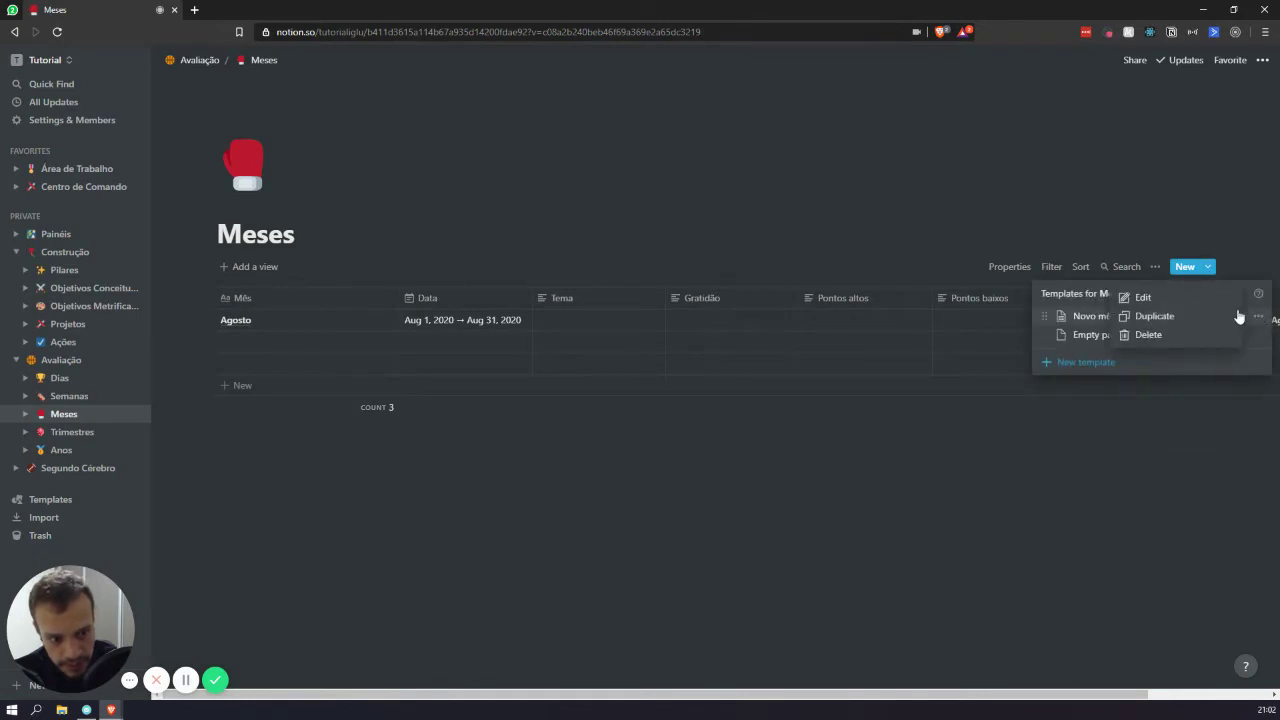
pyautogui.click(1177, 300)
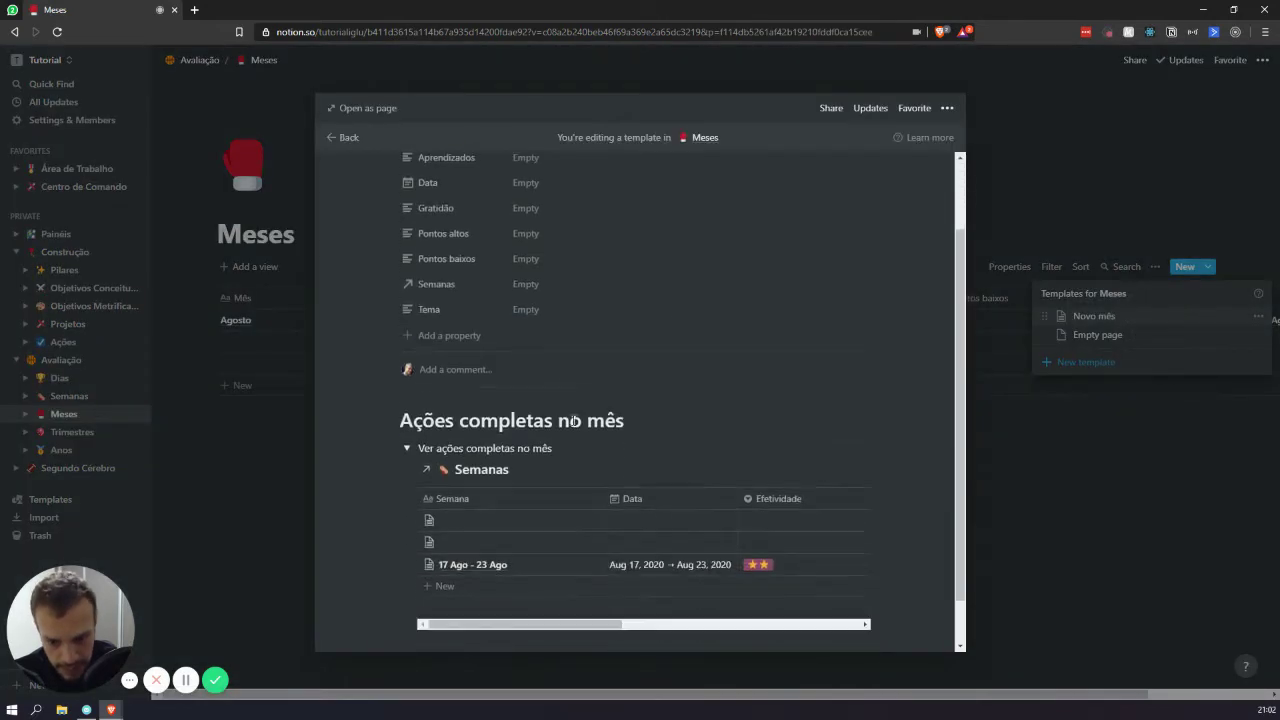
pyautogui.scroll(-1, 391, 417)
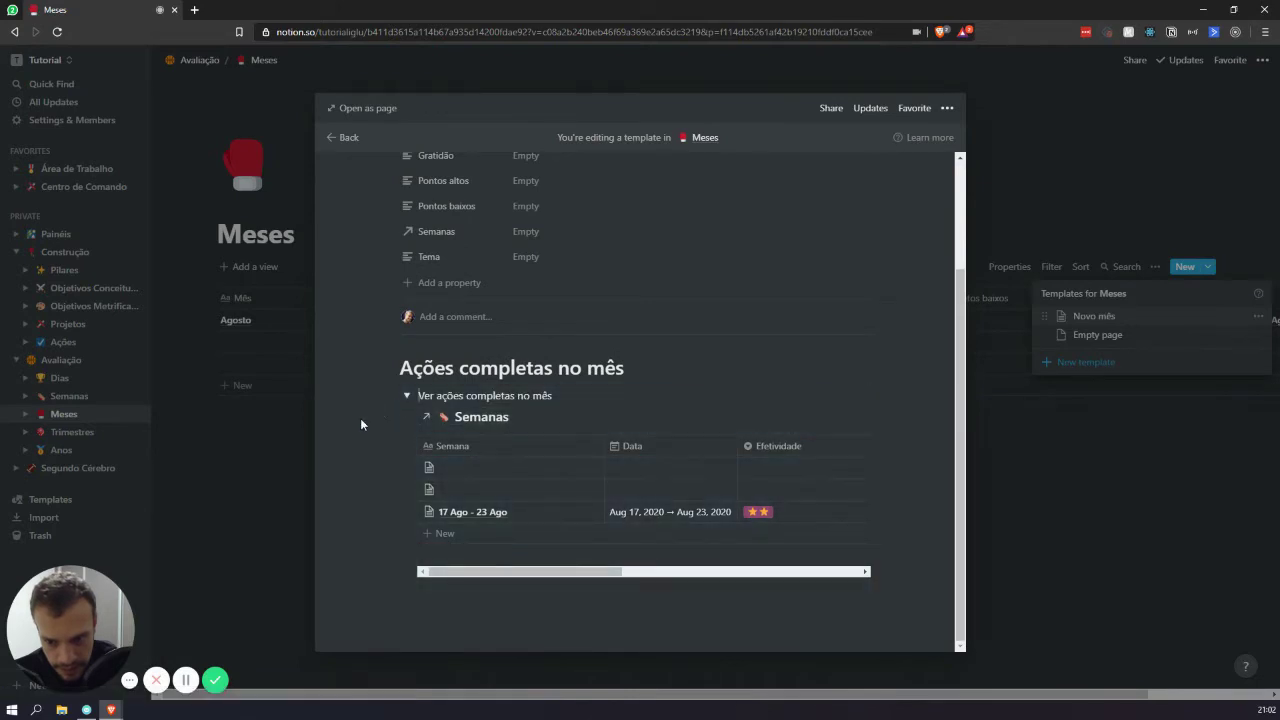
pyautogui.click(440, 414)
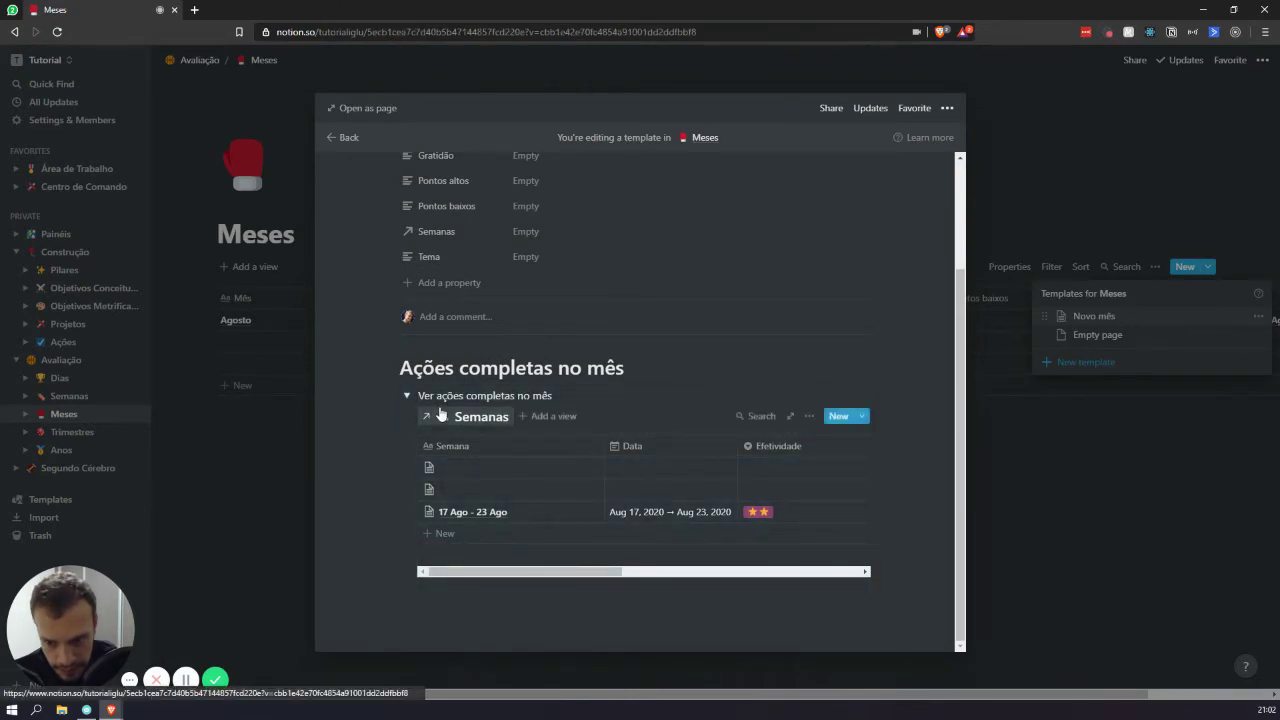
# Return to the Meses database and open its Novo mês template for editing.
pyautogui.click(200, 62)
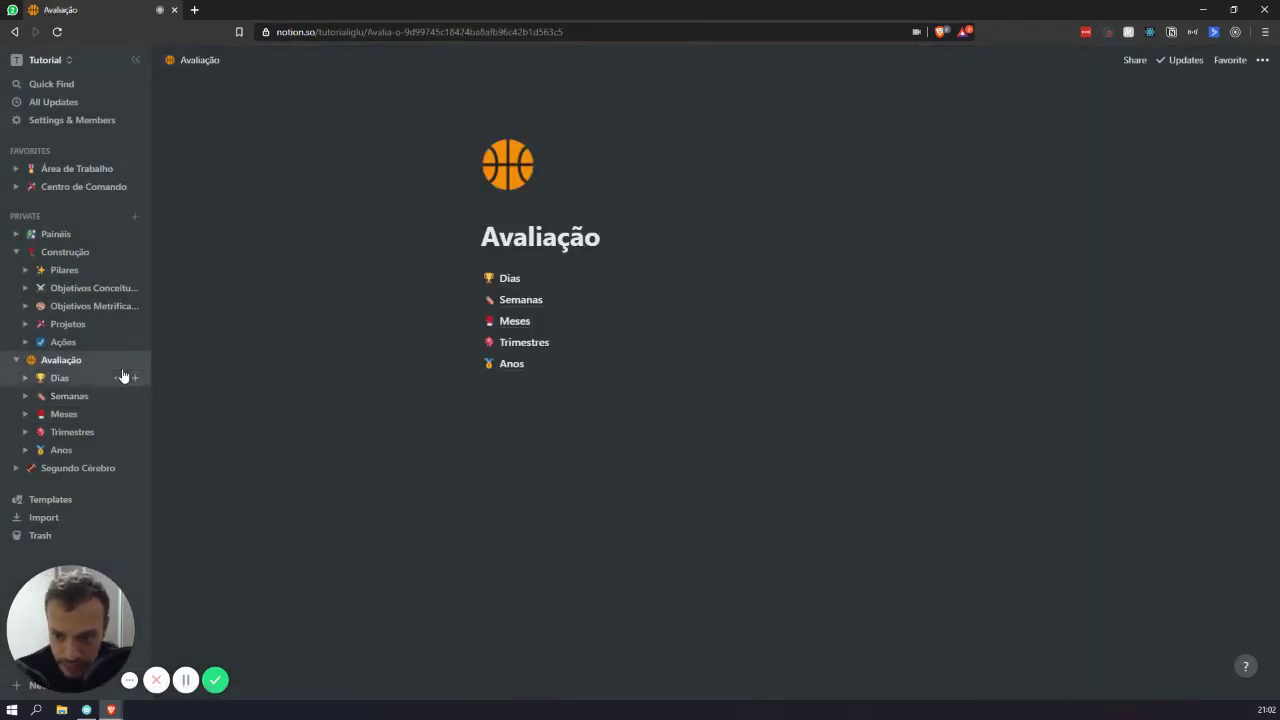
pyautogui.click(77, 416)
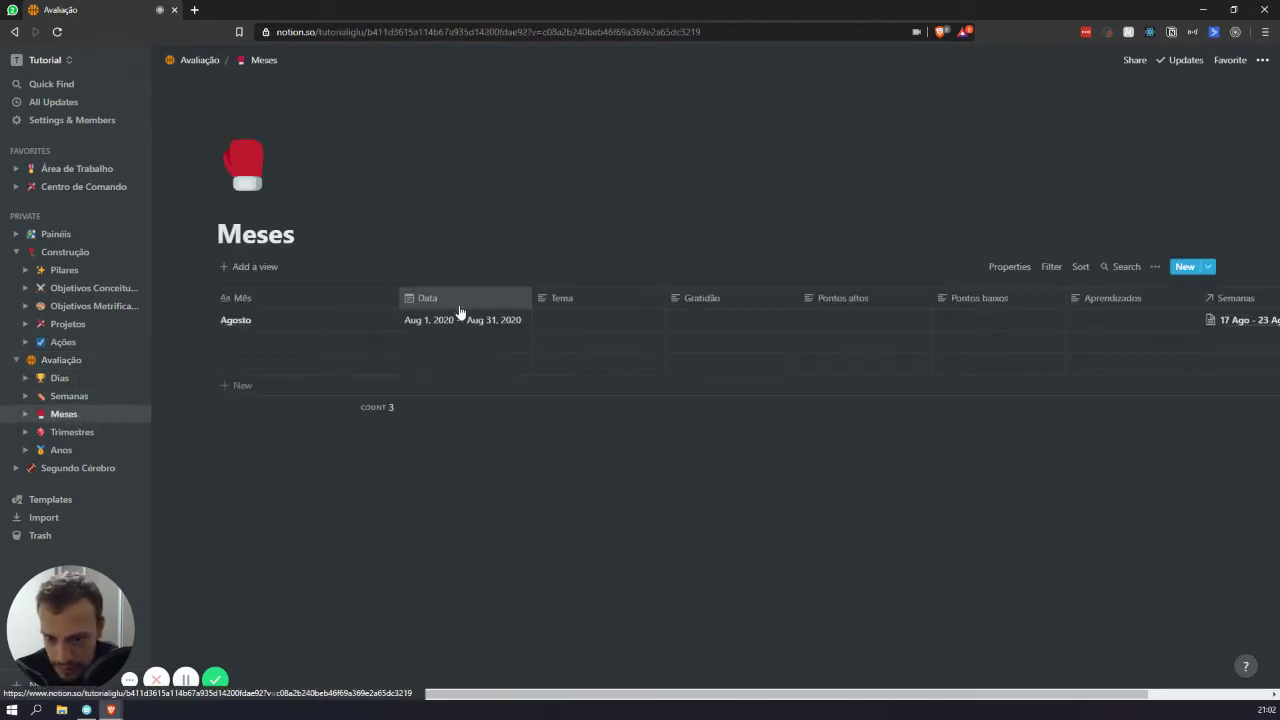
pyautogui.click(1207, 268)
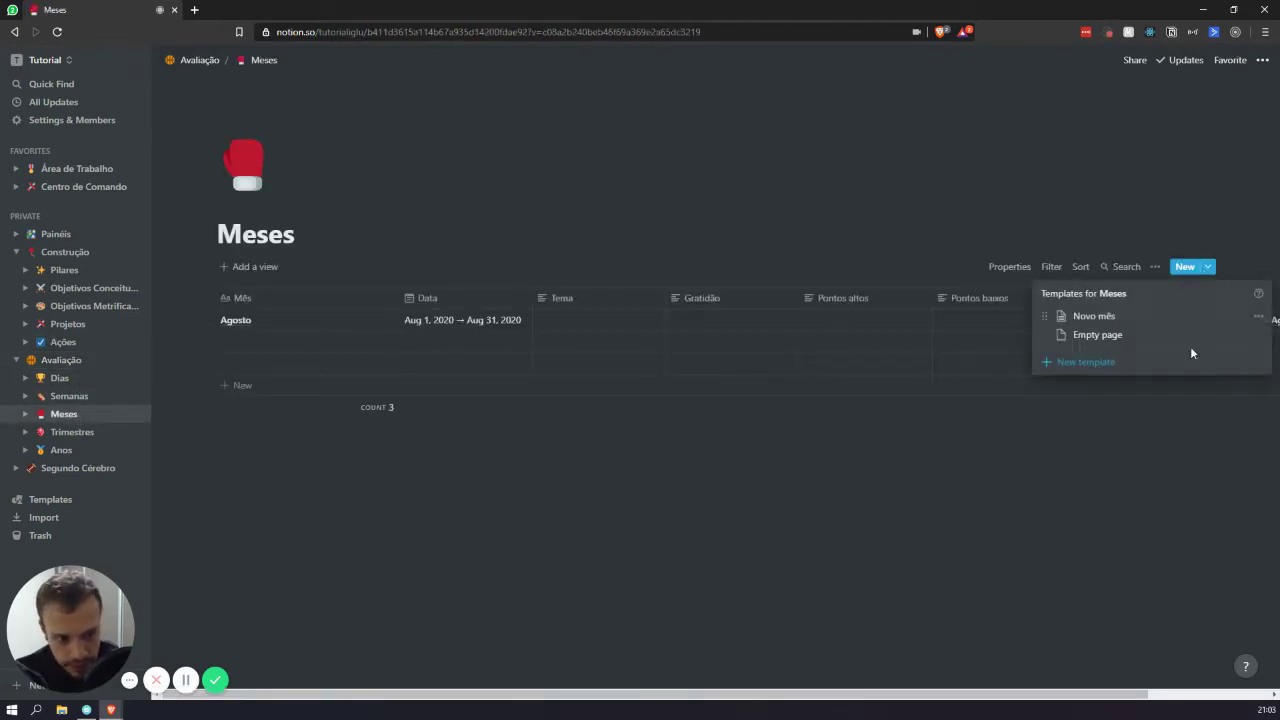
pyautogui.click(1258, 316)
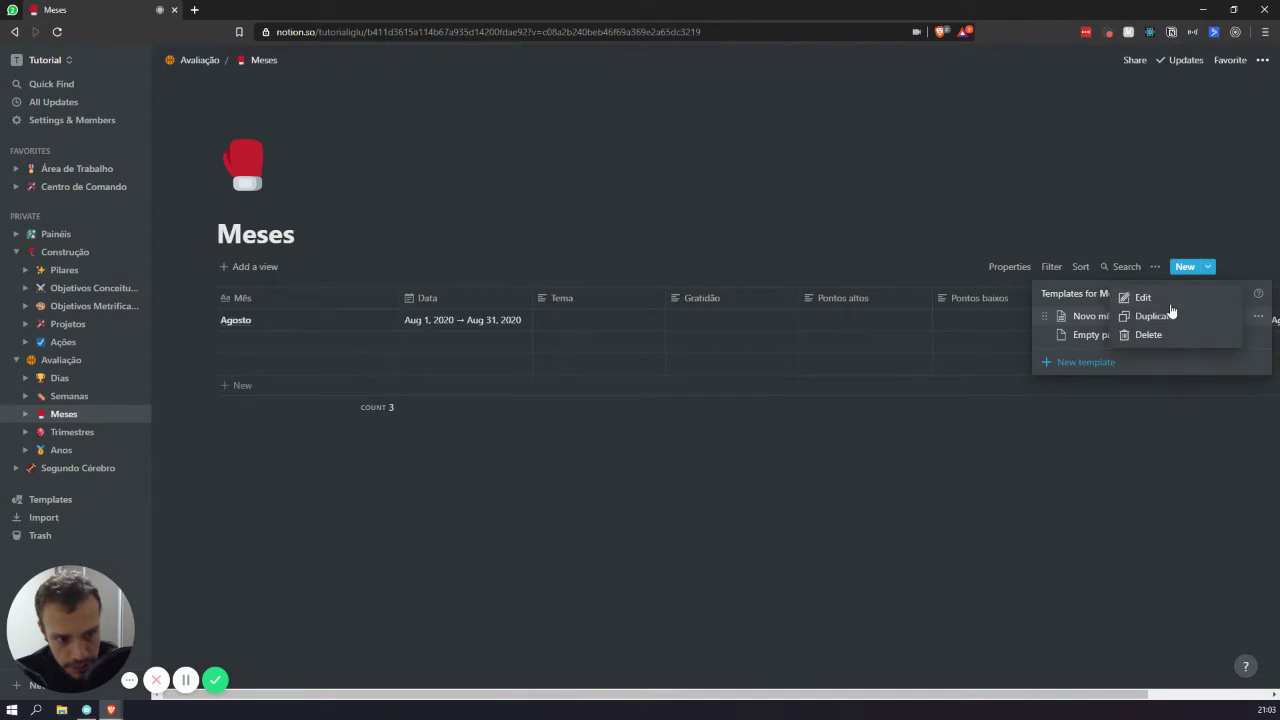
pyautogui.click(1143, 297)
pyautogui.scroll(-2, 457, 497)
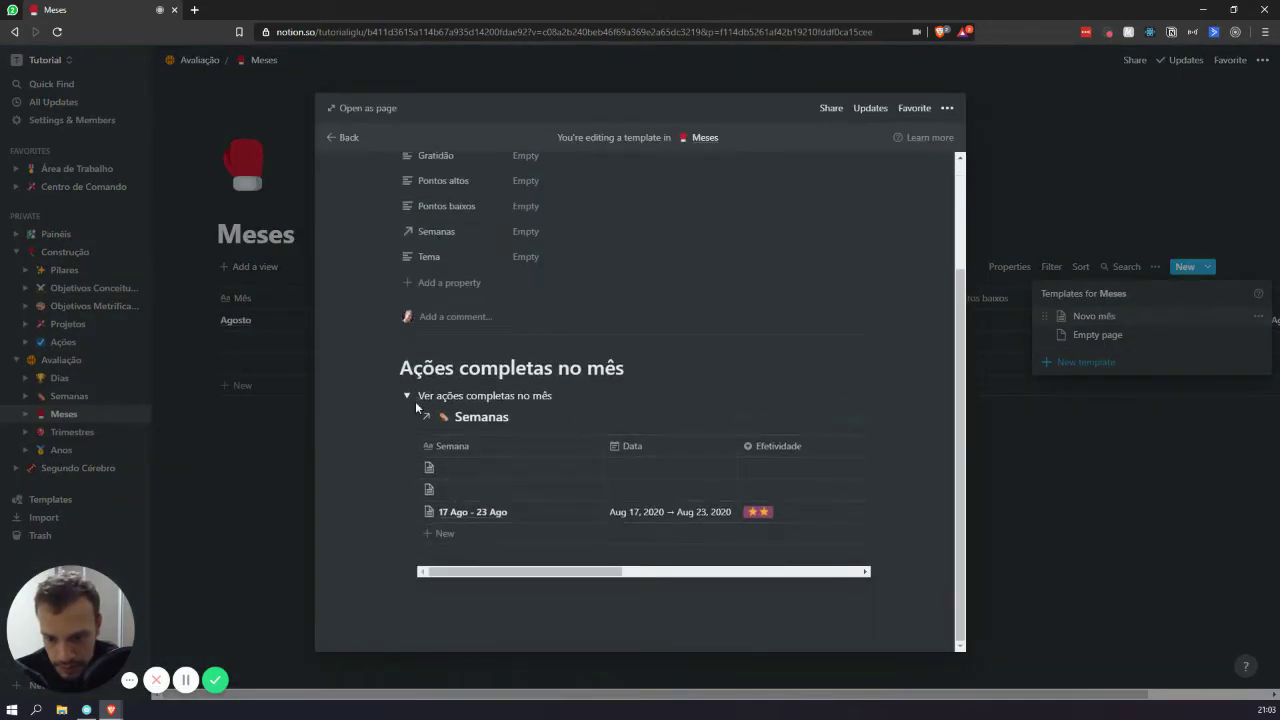
# Delete the empty line under the linked Semanas database and the end of the toggle's title, and collapse the toggle.
pyautogui.click(651, 597)
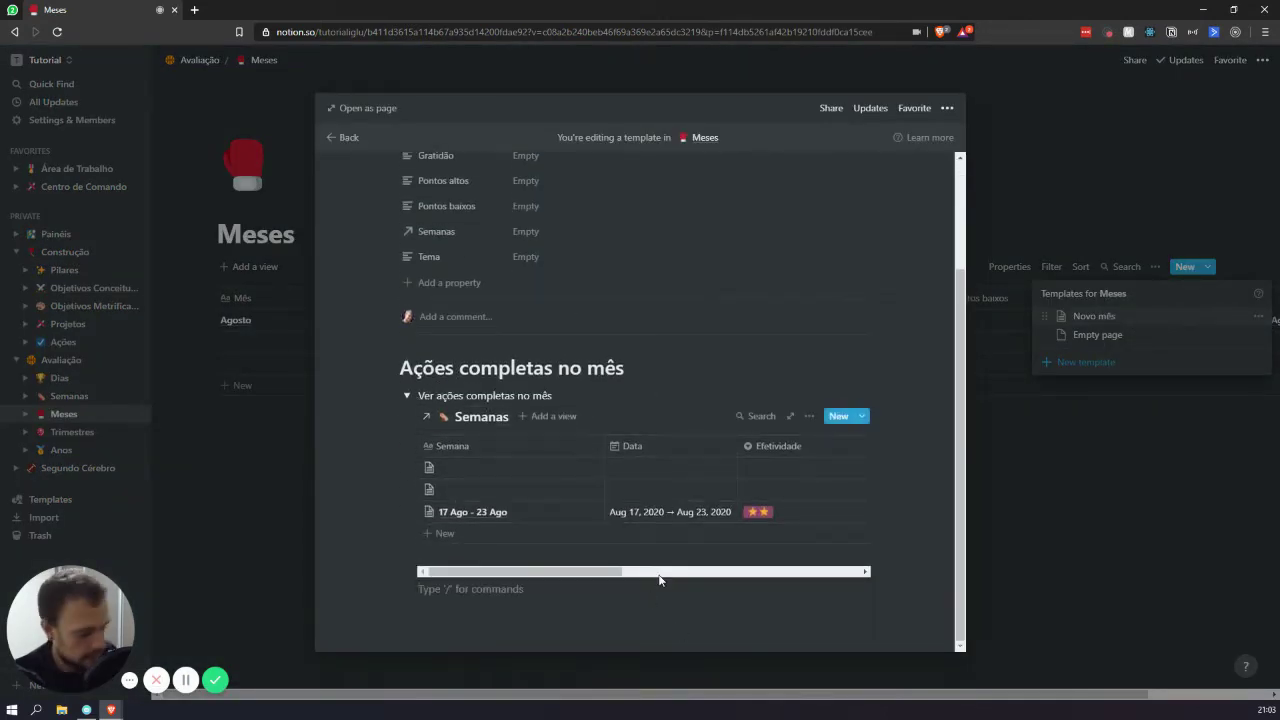
pyautogui.press('BackSpace')
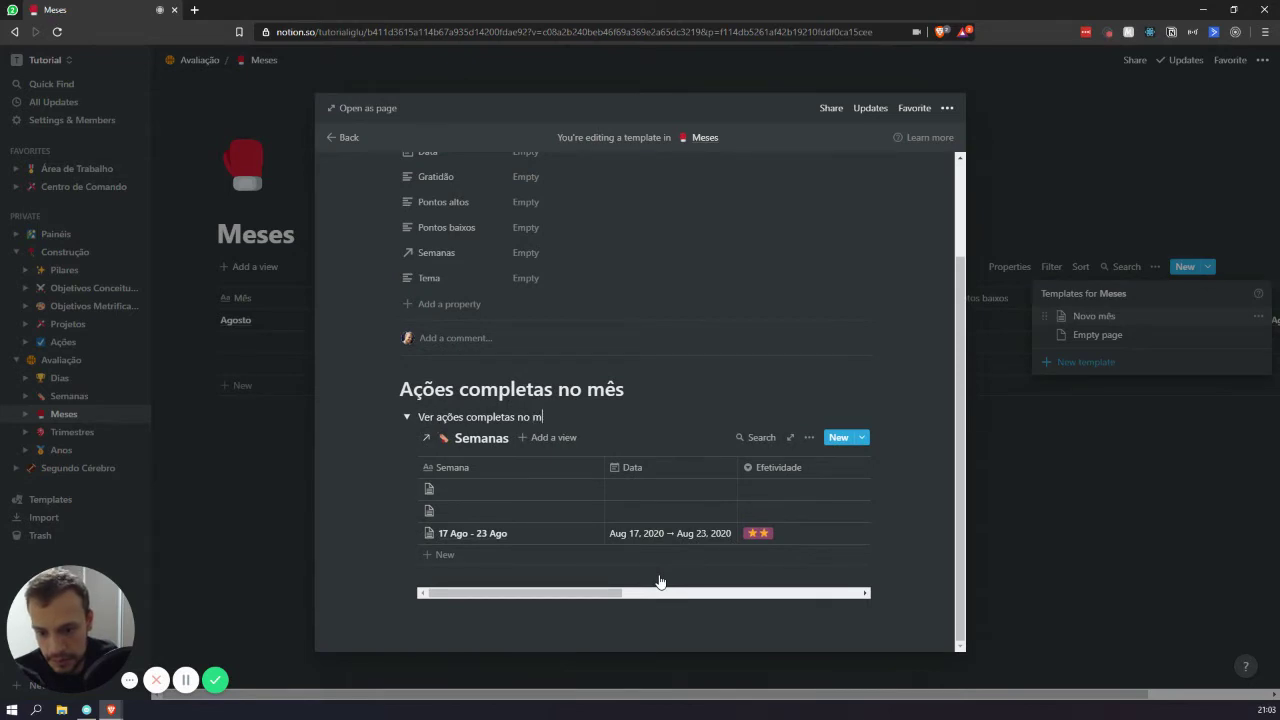
pyautogui.click(406, 417)
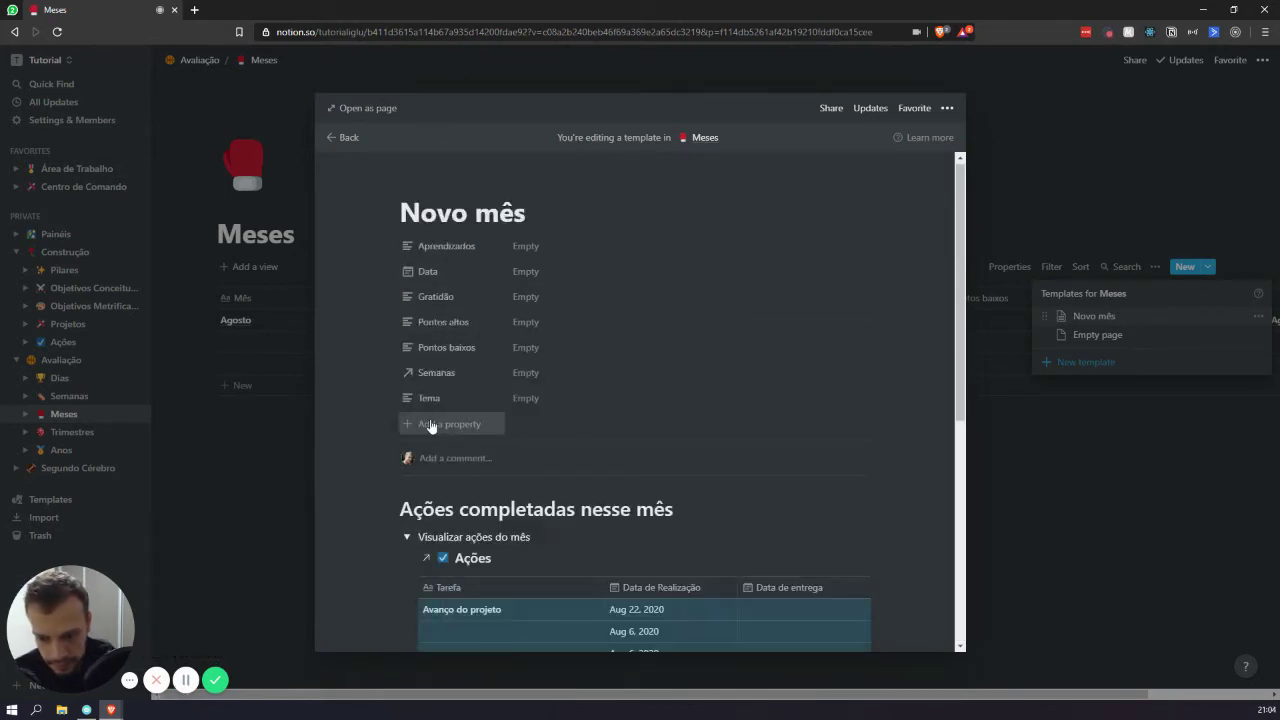
# Examine the linked Ações table inside the "Visualizar ações do mês" toggle, collapsing and expanding the toggle.
pyautogui.scroll(-2, 576, 457)
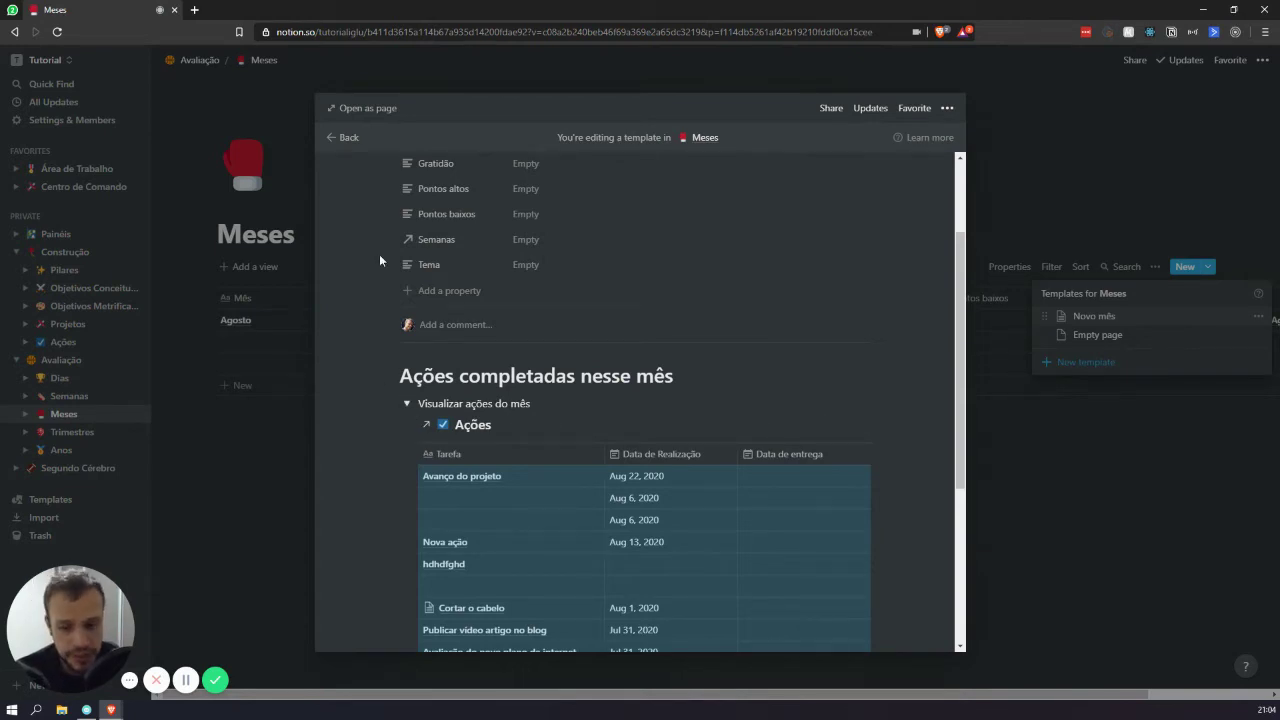
pyautogui.scroll(-3, 573, 312)
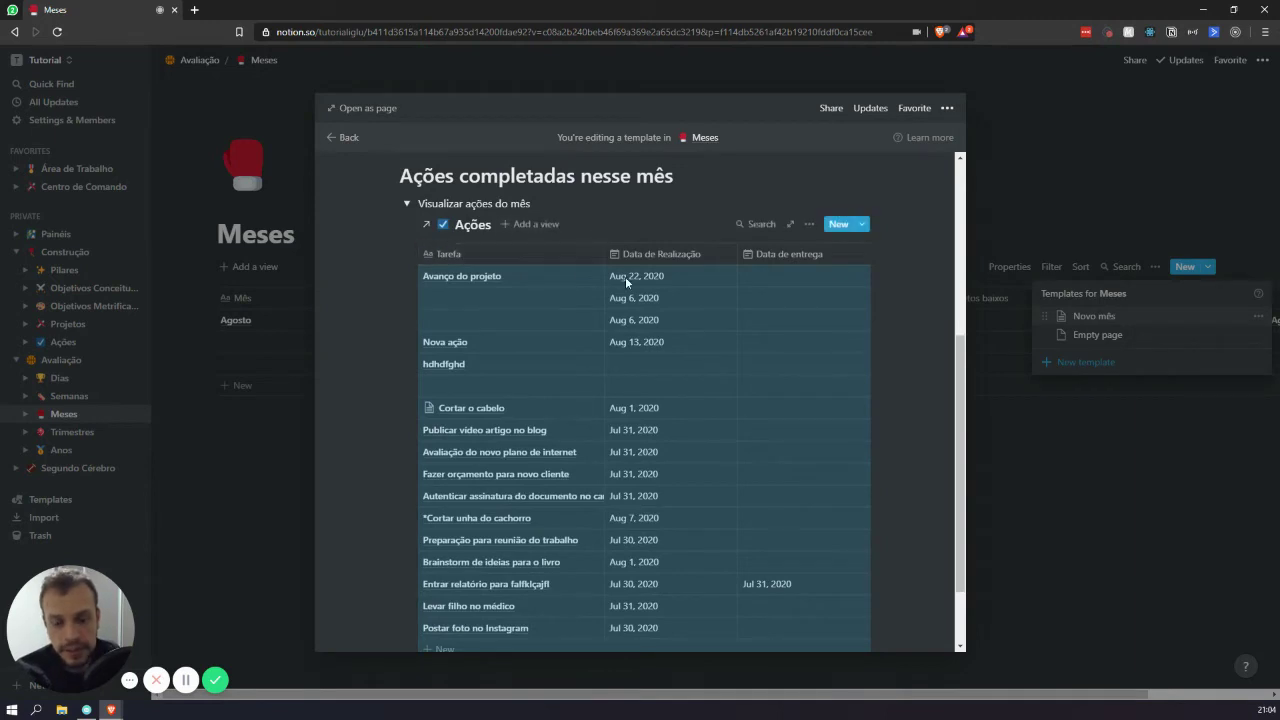
pyautogui.click(406, 203)
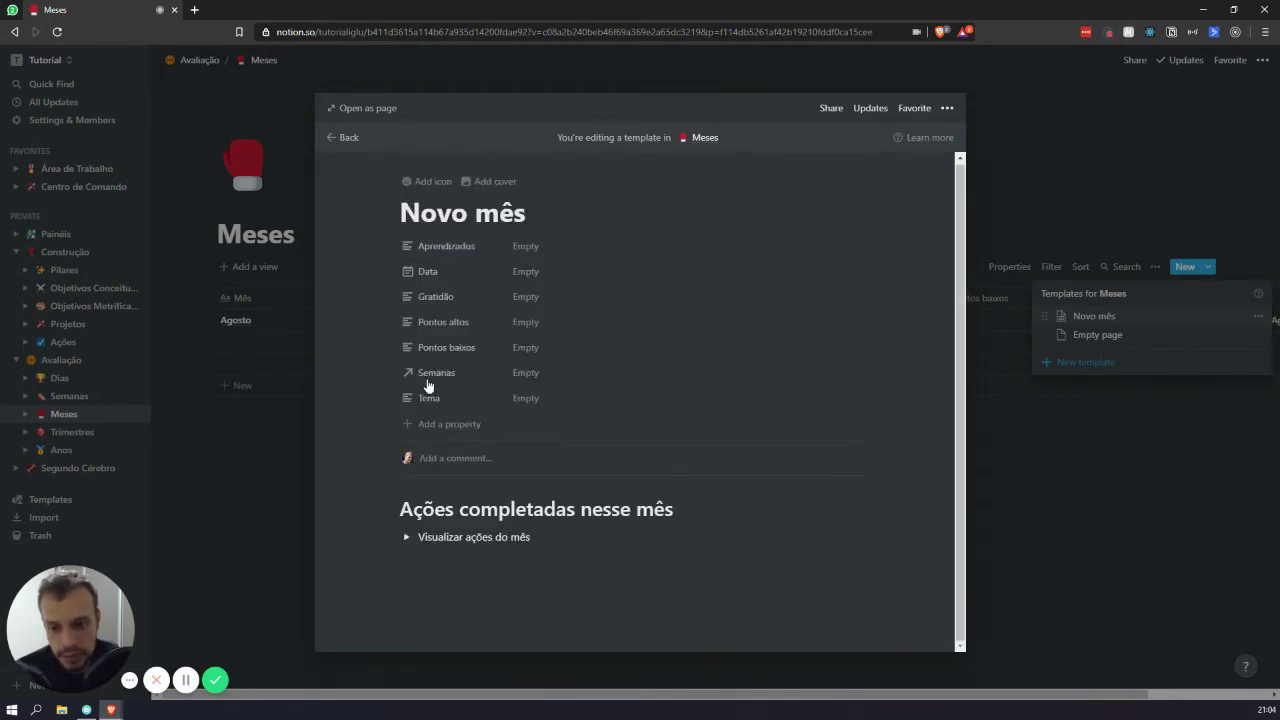
pyautogui.click(405, 541)
pyautogui.scroll(-4, 546, 350)
pyautogui.scroll(1, 560, 380)
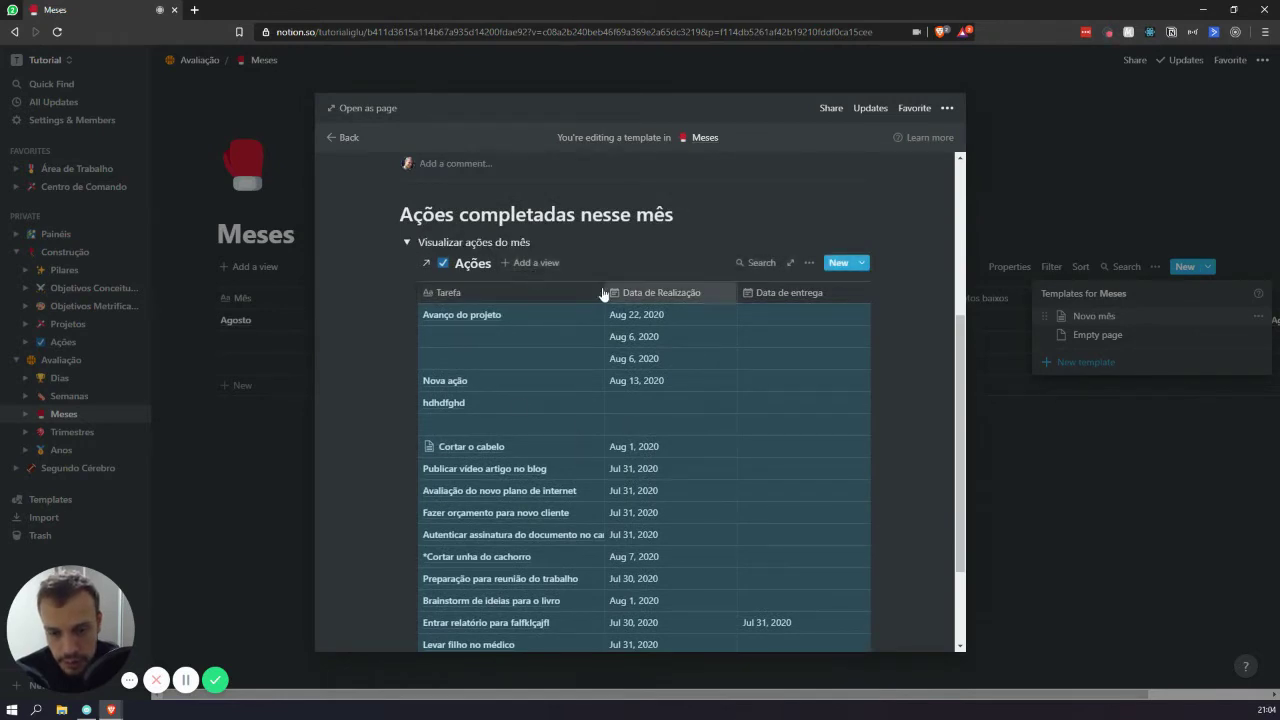
# Add a filter to the linked Ações table where Data de Realização is on or after an exact date.
pyautogui.click(810, 263)
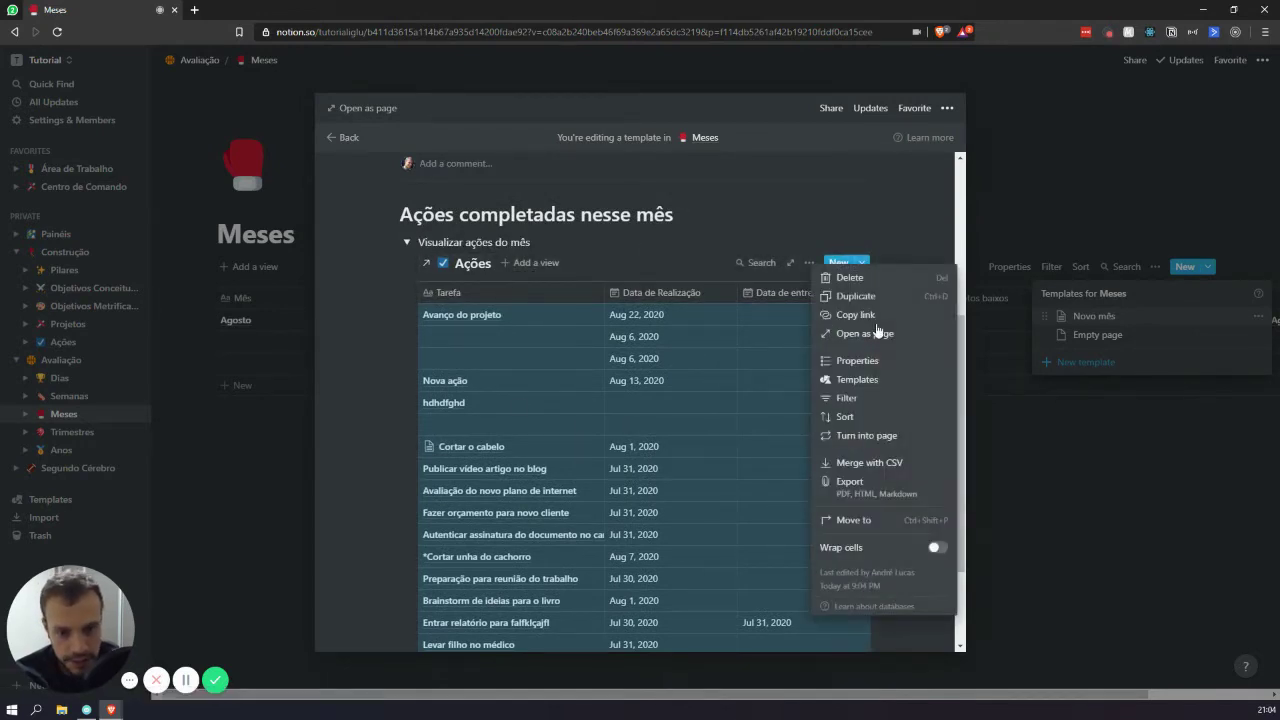
pyautogui.click(881, 399)
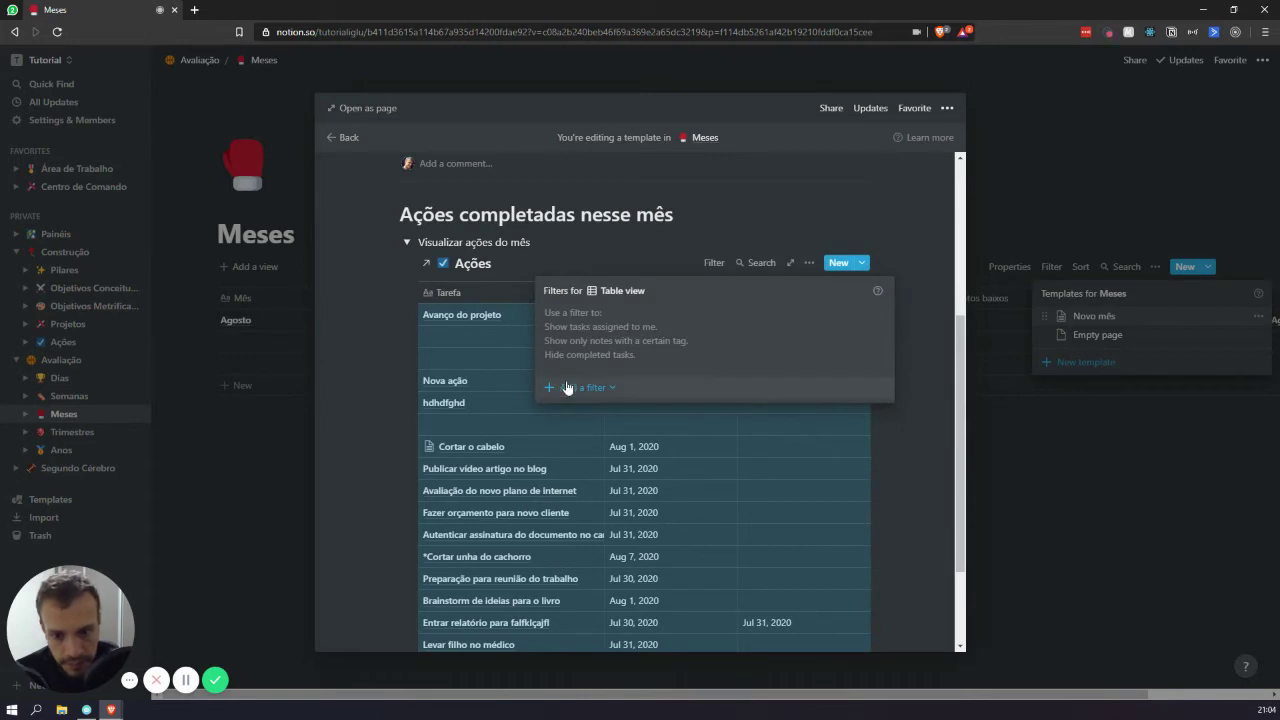
pyautogui.click(575, 387)
pyautogui.click(605, 412)
pyautogui.click(636, 320)
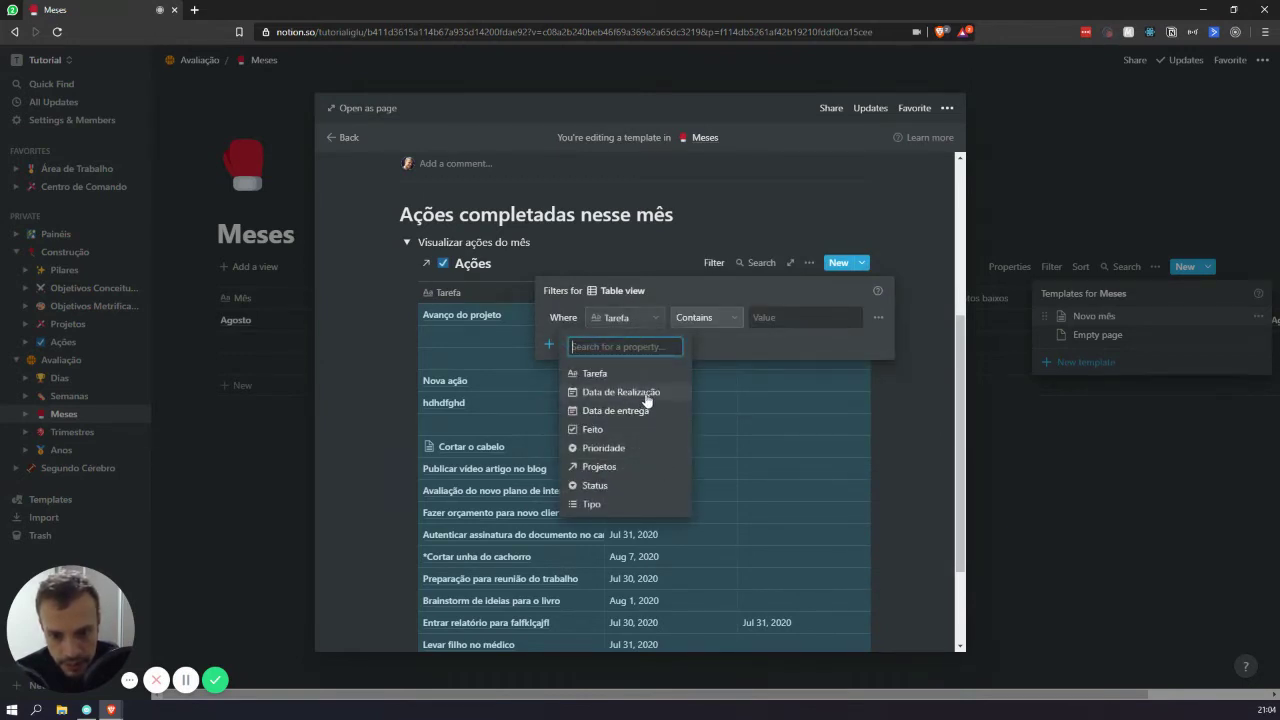
pyautogui.click(650, 393)
pyautogui.click(697, 318)
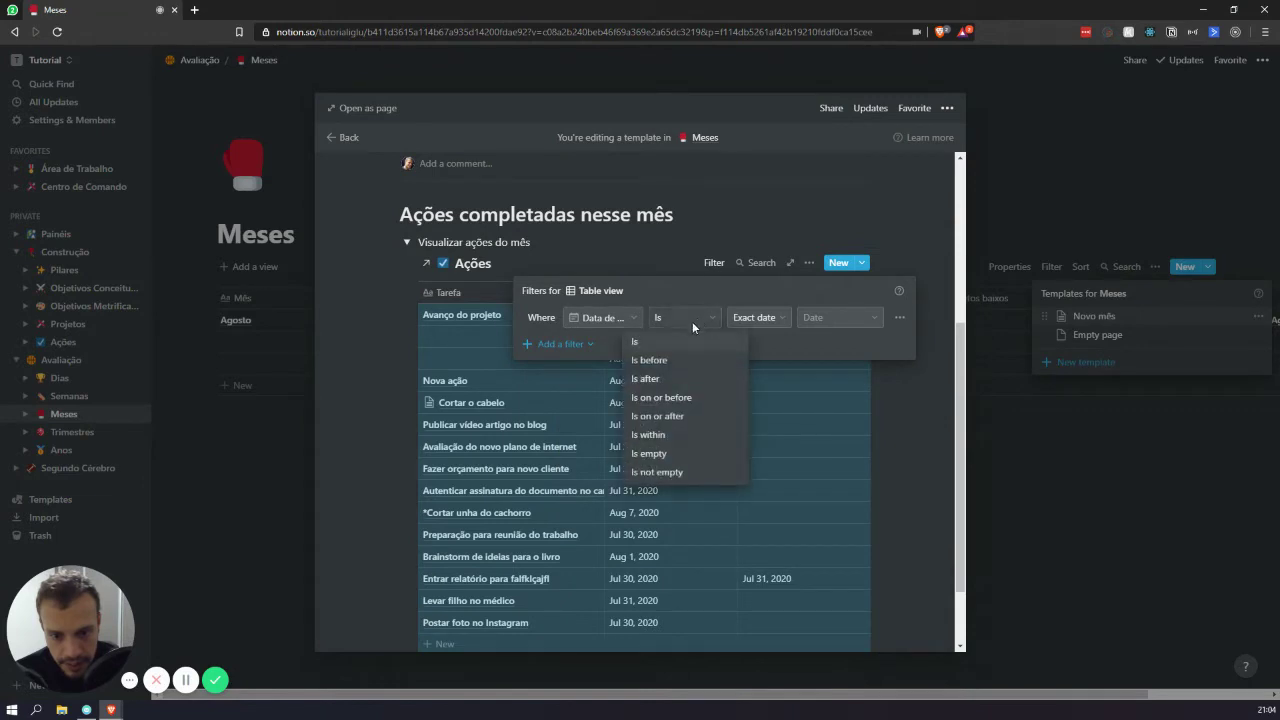
pyautogui.click(682, 416)
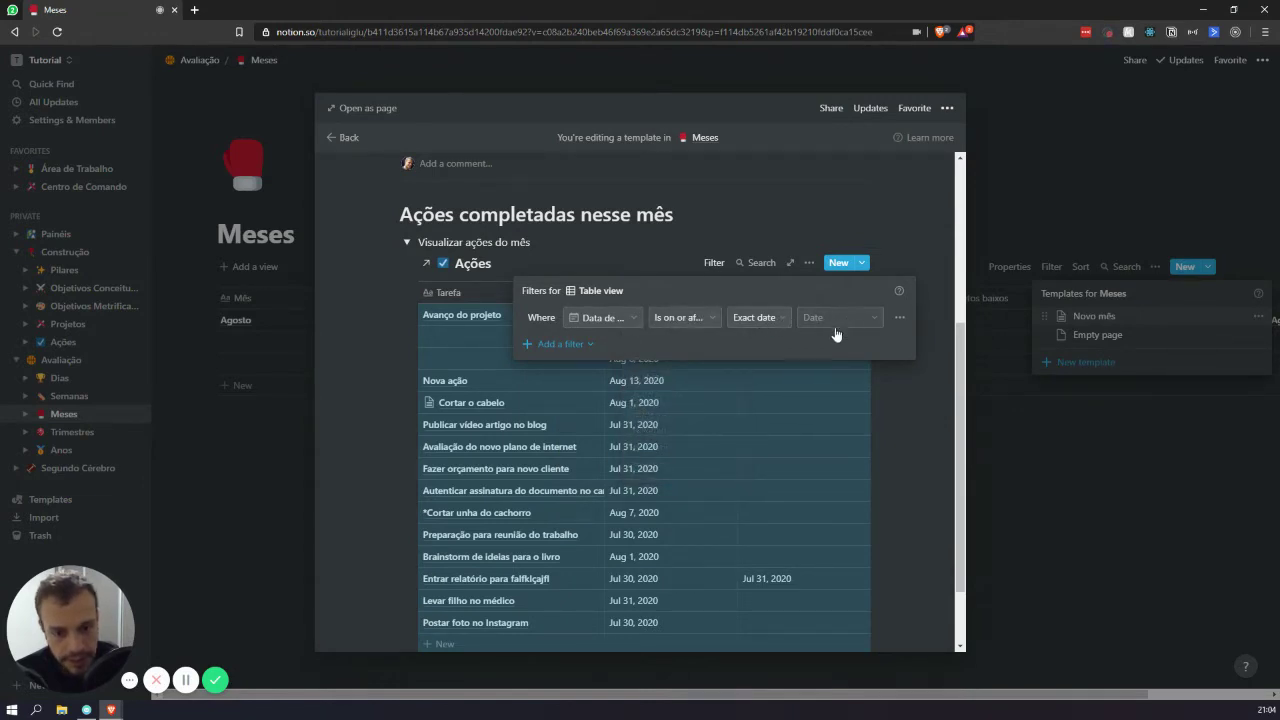
# Add a second Ações filter, joined with And, where Data de Realização is on or before an exact date.
pyautogui.click(565, 344)
pyautogui.click(590, 368)
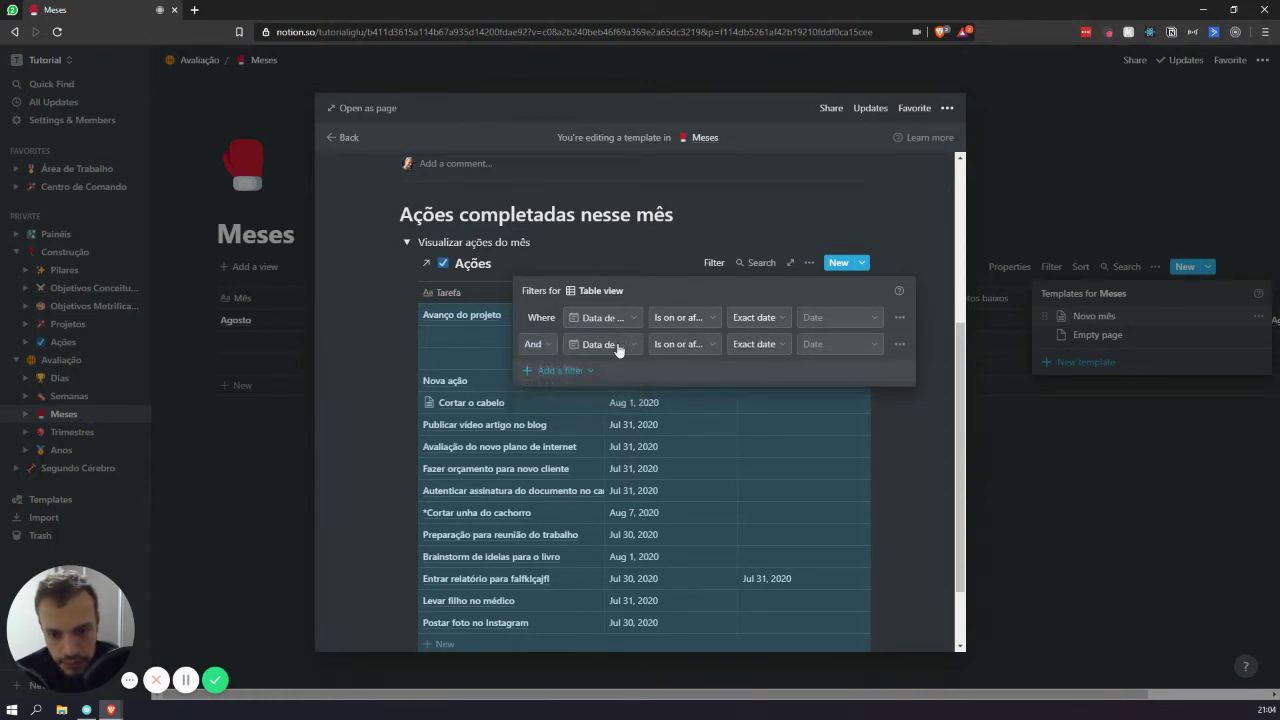
pyautogui.click(700, 344)
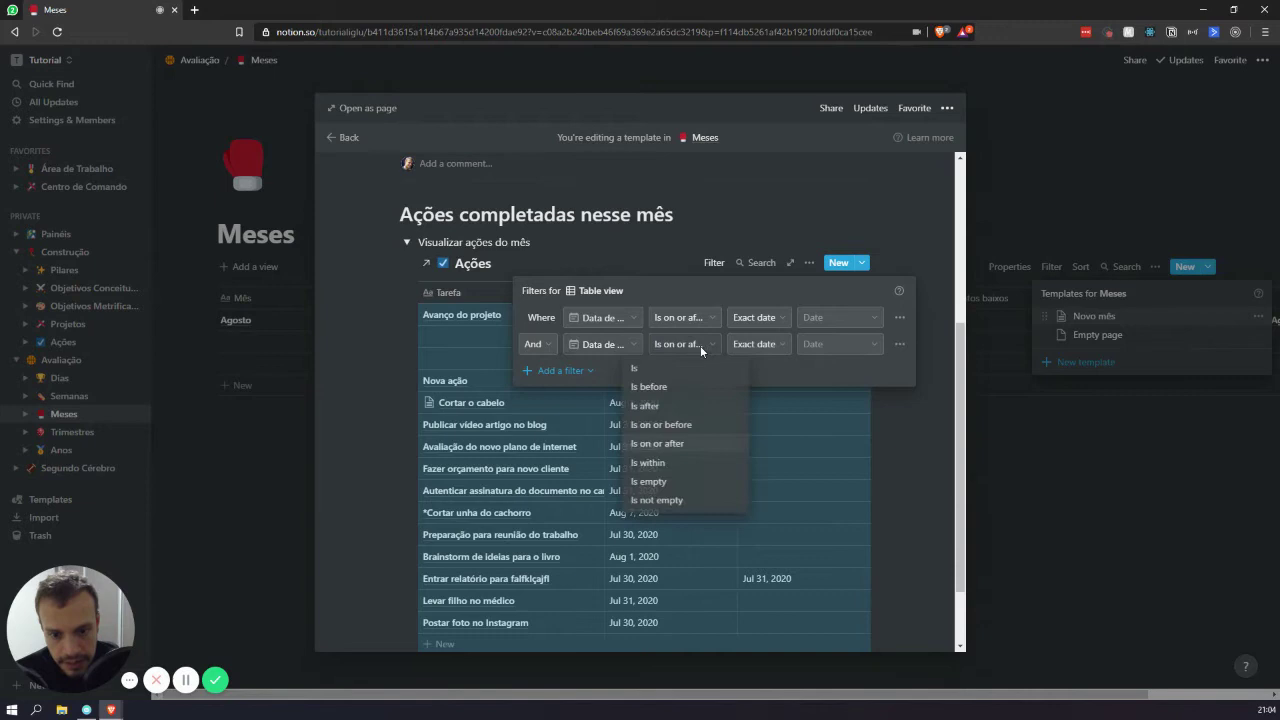
pyautogui.click(695, 423)
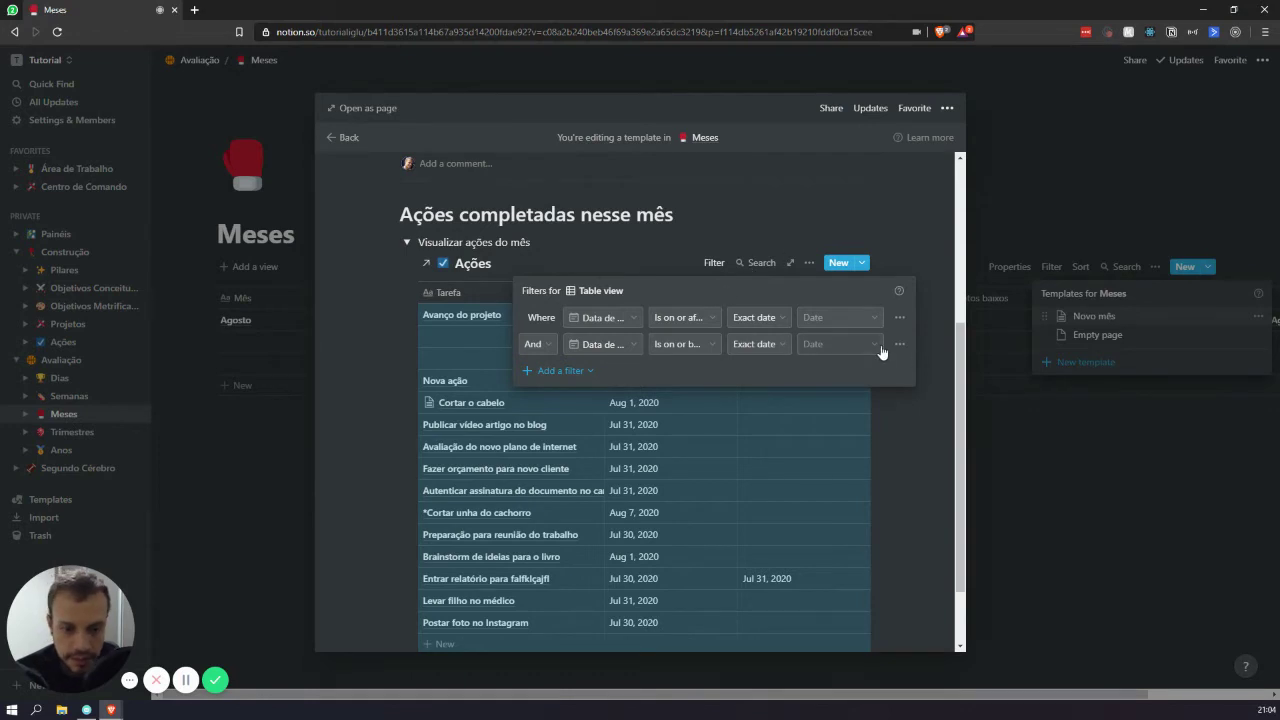
# View the date choices of both filter conditions, close the filters without picking dates, and collapse the "Visualizar ações do mês" toggle.
pyautogui.click(849, 317)
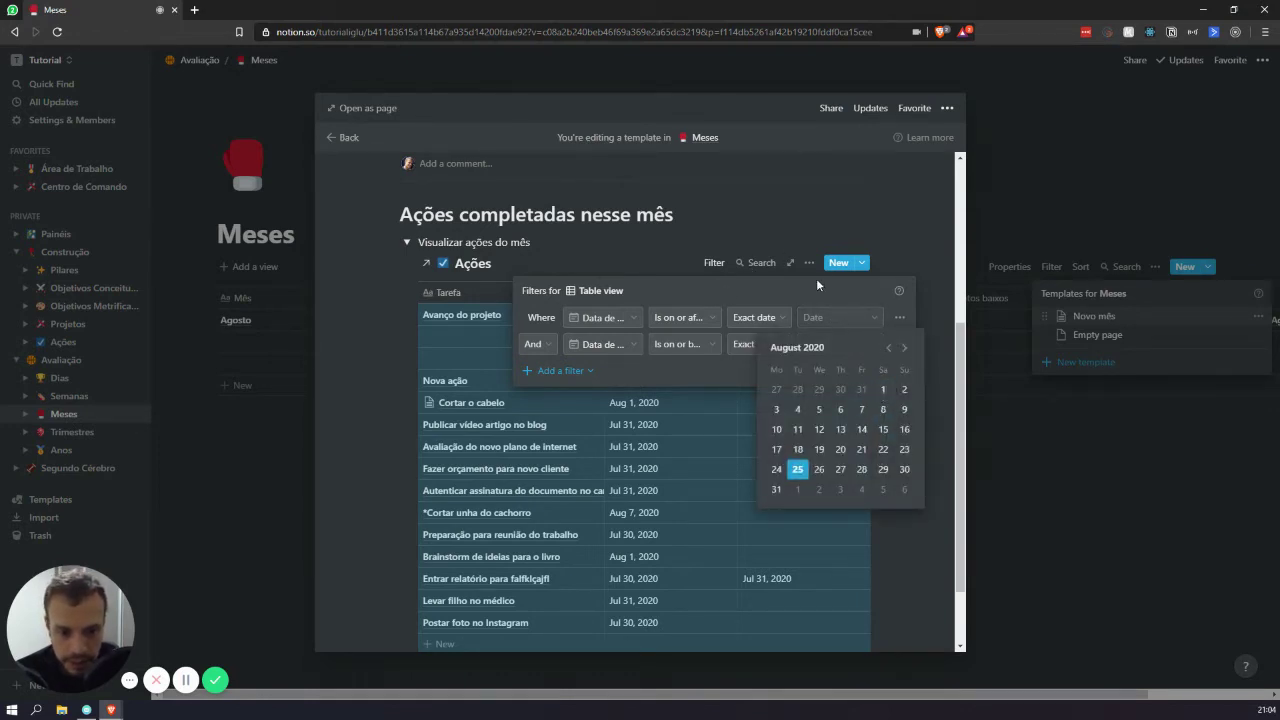
pyautogui.click(851, 321)
pyautogui.click(844, 346)
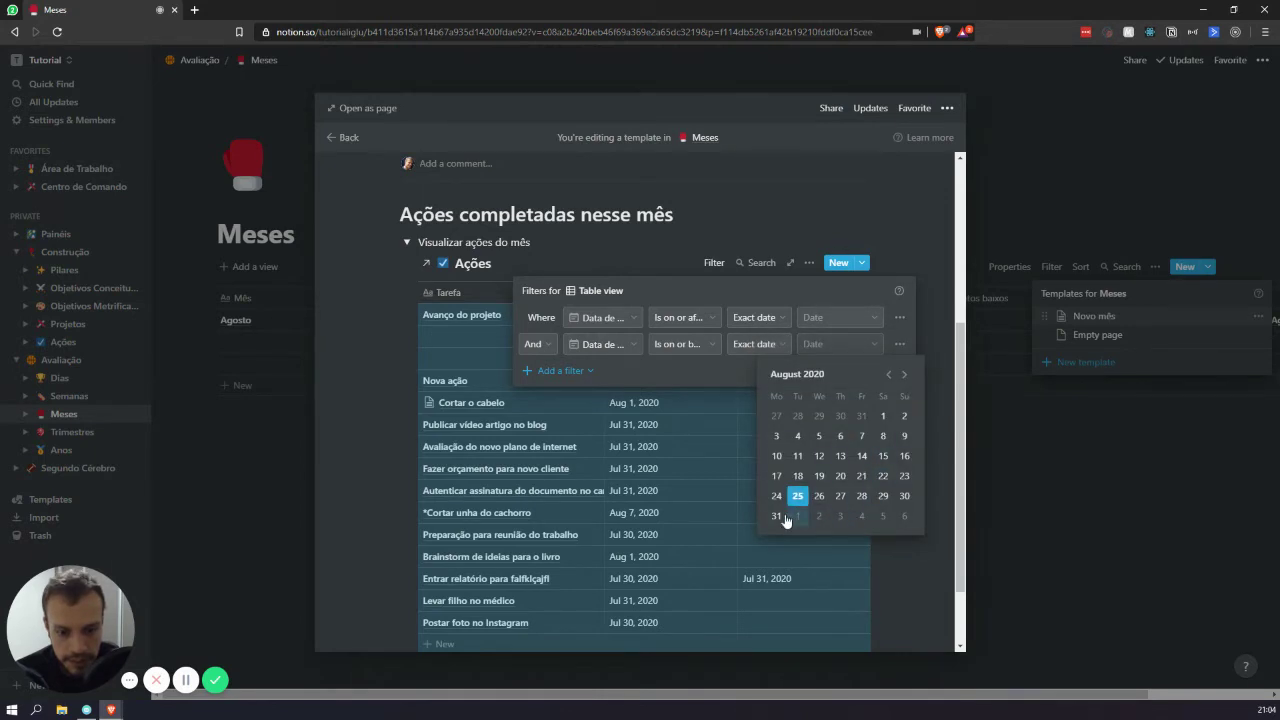
pyautogui.click(808, 289)
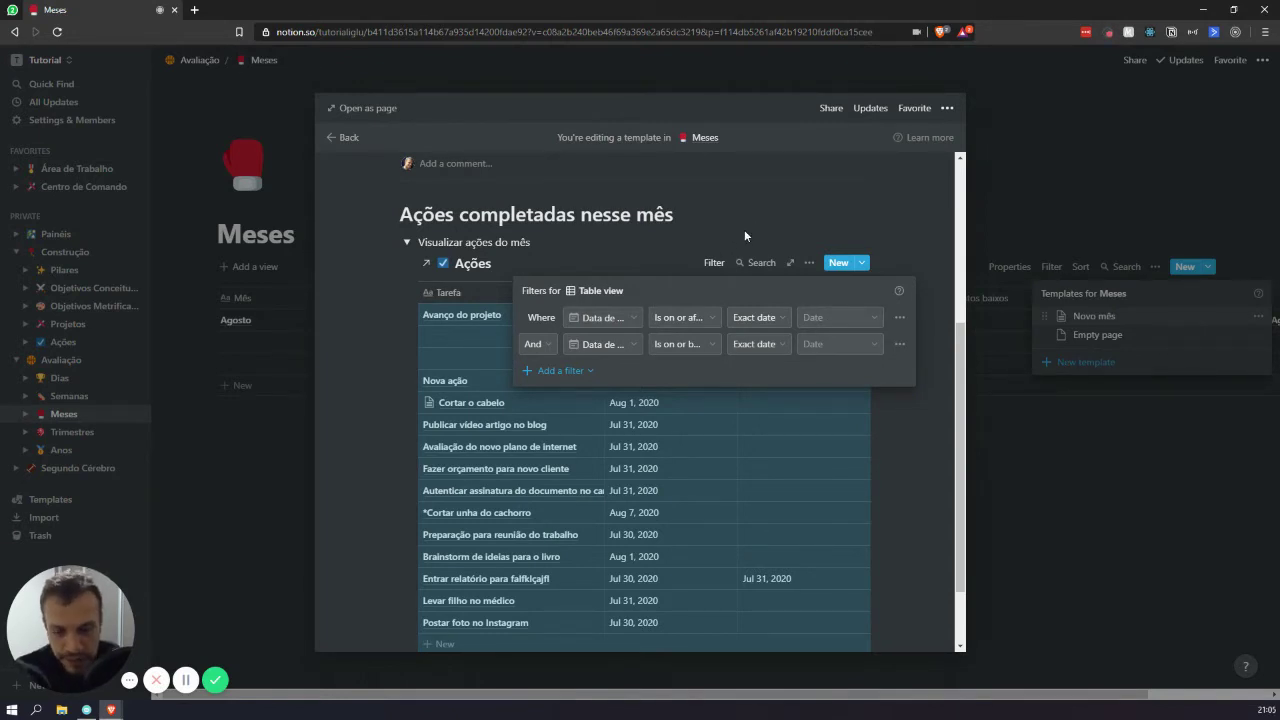
pyautogui.click(678, 232)
pyautogui.click(407, 243)
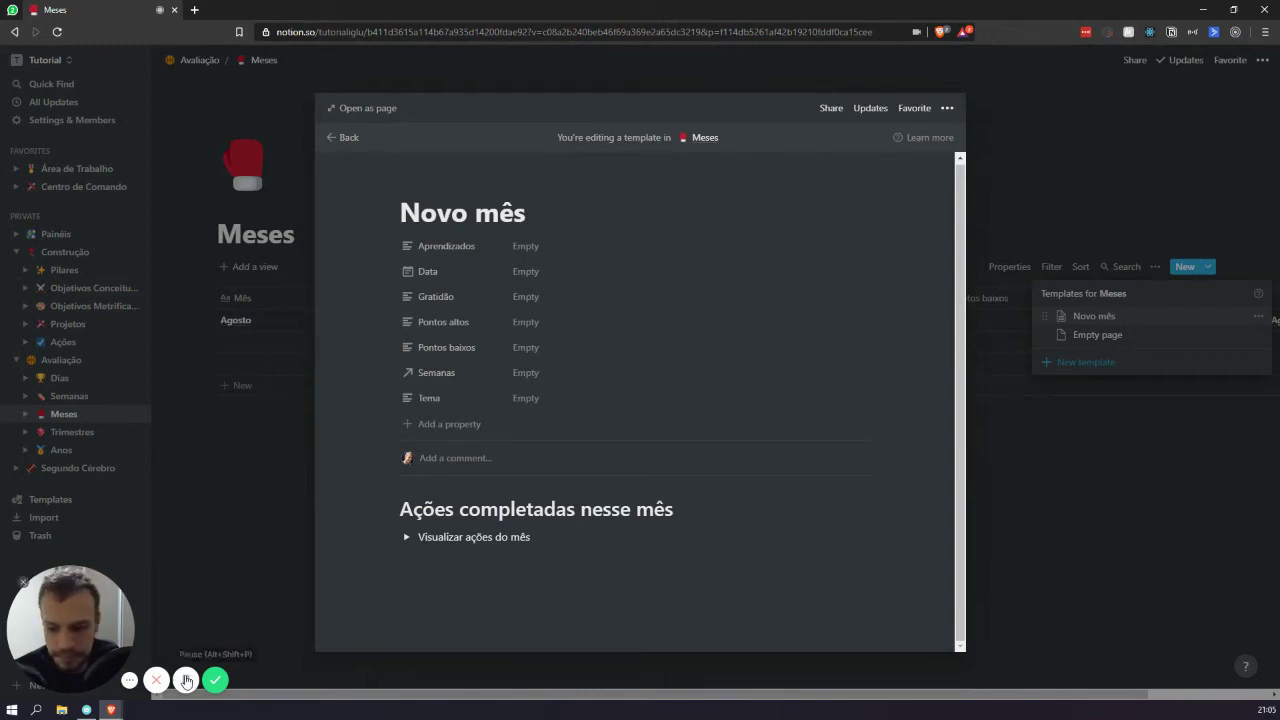
# Add a Heading 1 reading "Revisão" below the toggle, leaving an empty line above it.
pyautogui.click(506, 592)
pyautogui.press('Return')
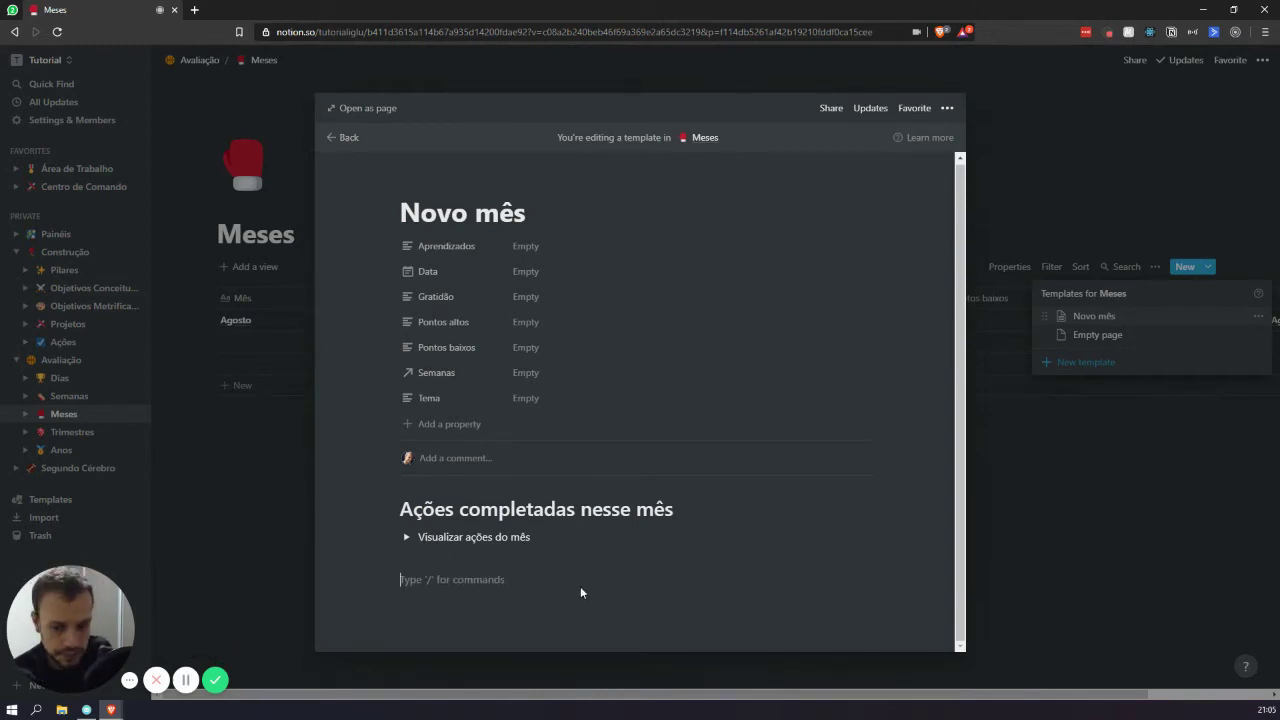
pyautogui.write('/h1')
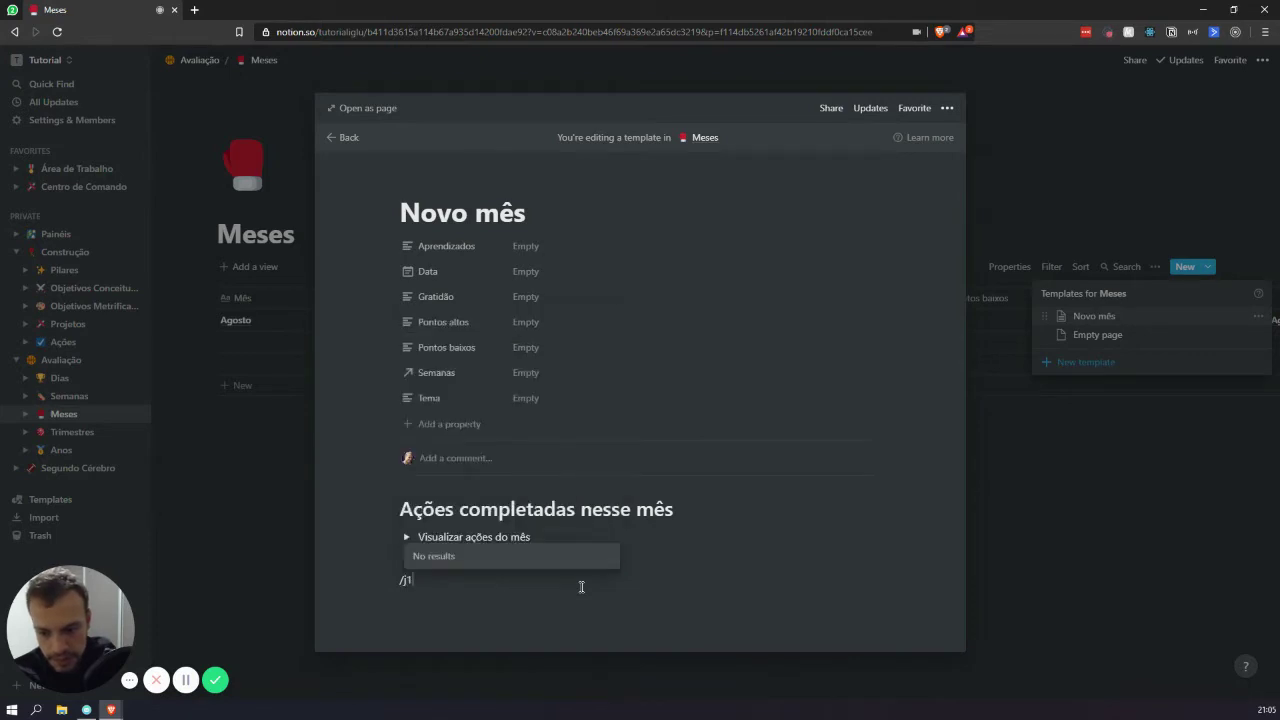
pyautogui.press('Return')
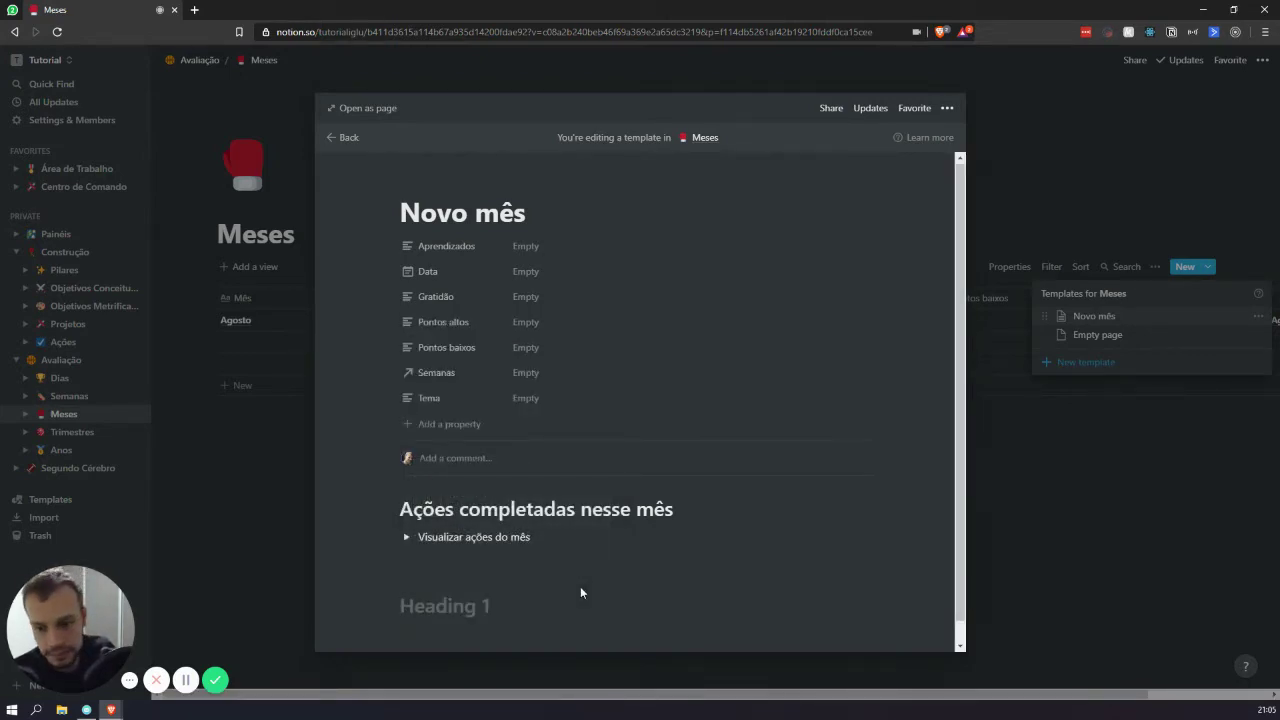
pyautogui.write('Revisão')
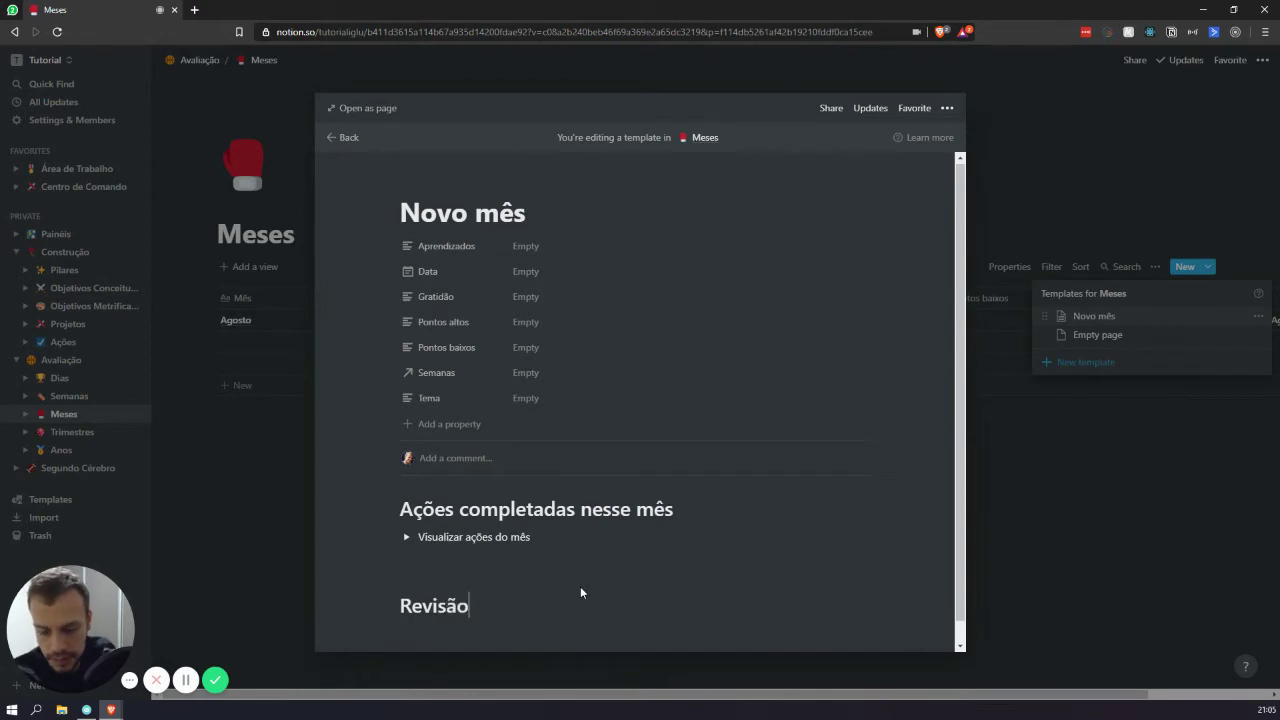
# Replace the text of the Revisão heading with "Análise".
pyautogui.hotkey('ctrl', 'BackSpace')
pyautogui.write('AN')
pyautogui.press('BackSpace')
pyautogui.write('nálise')
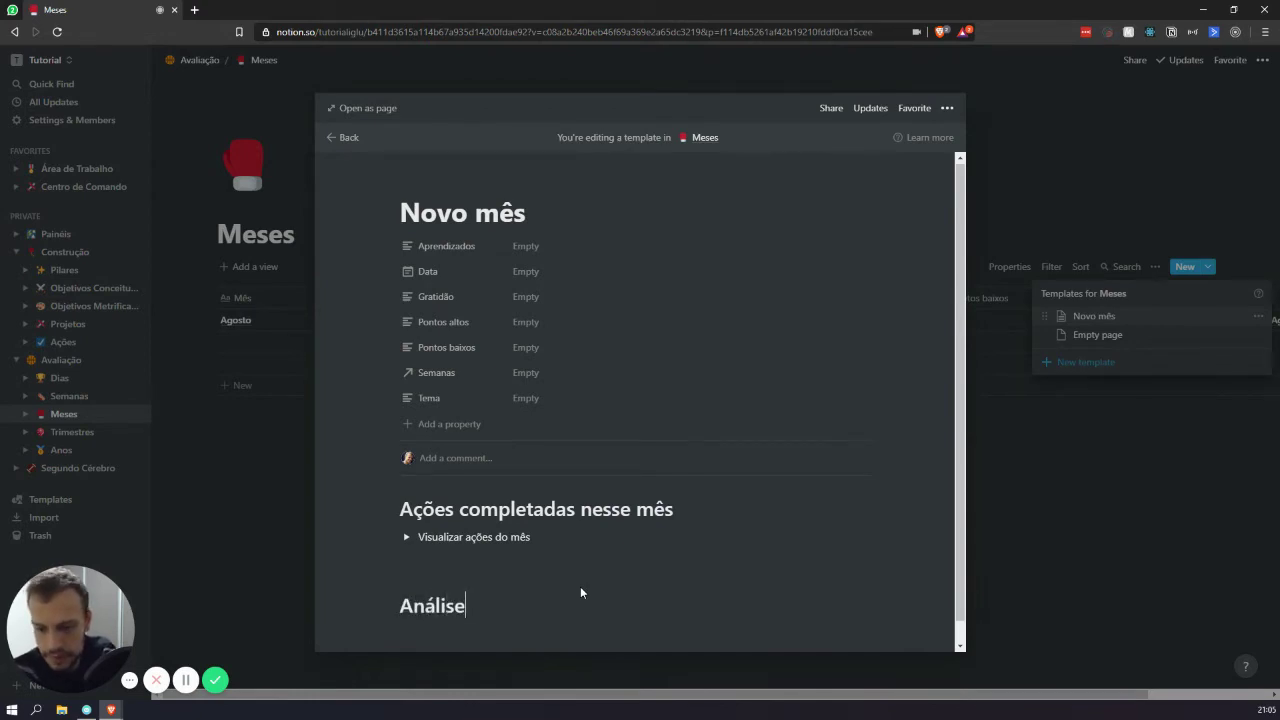
# Add a Heading 3 reading "Conquistas do mês" directly below the Análise heading.
pyautogui.press('Return')
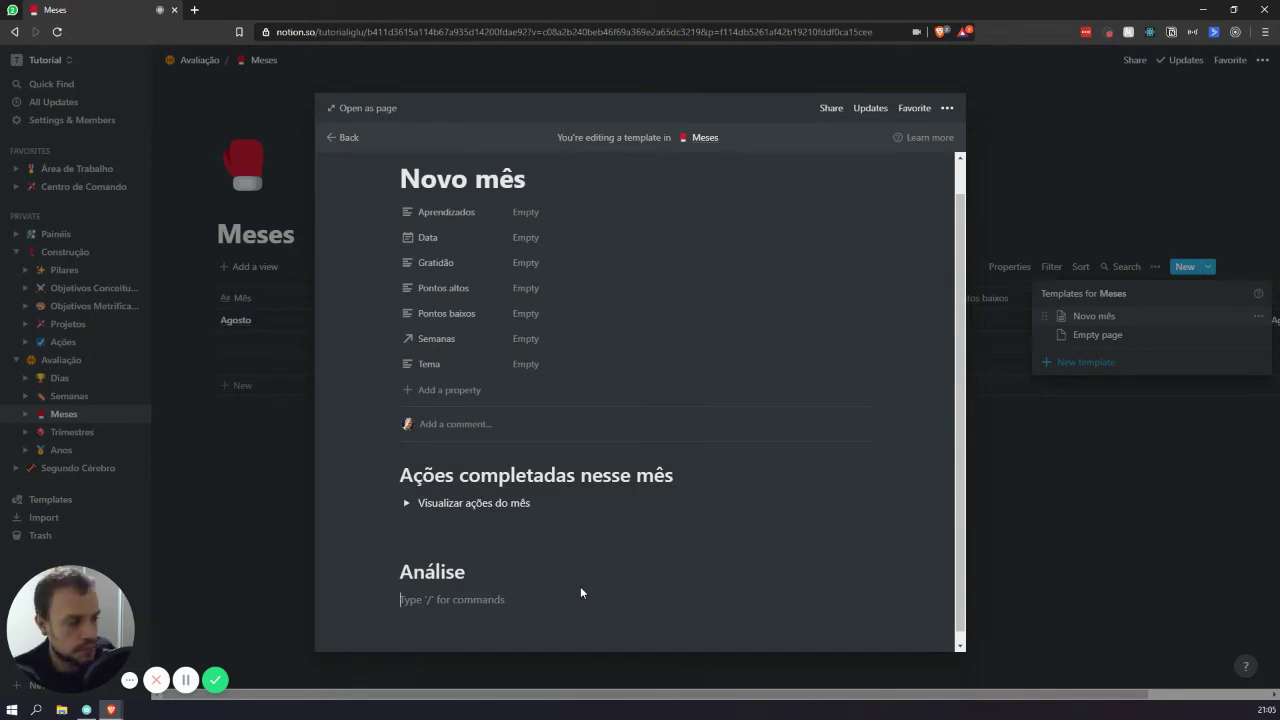
pyautogui.write('/h')
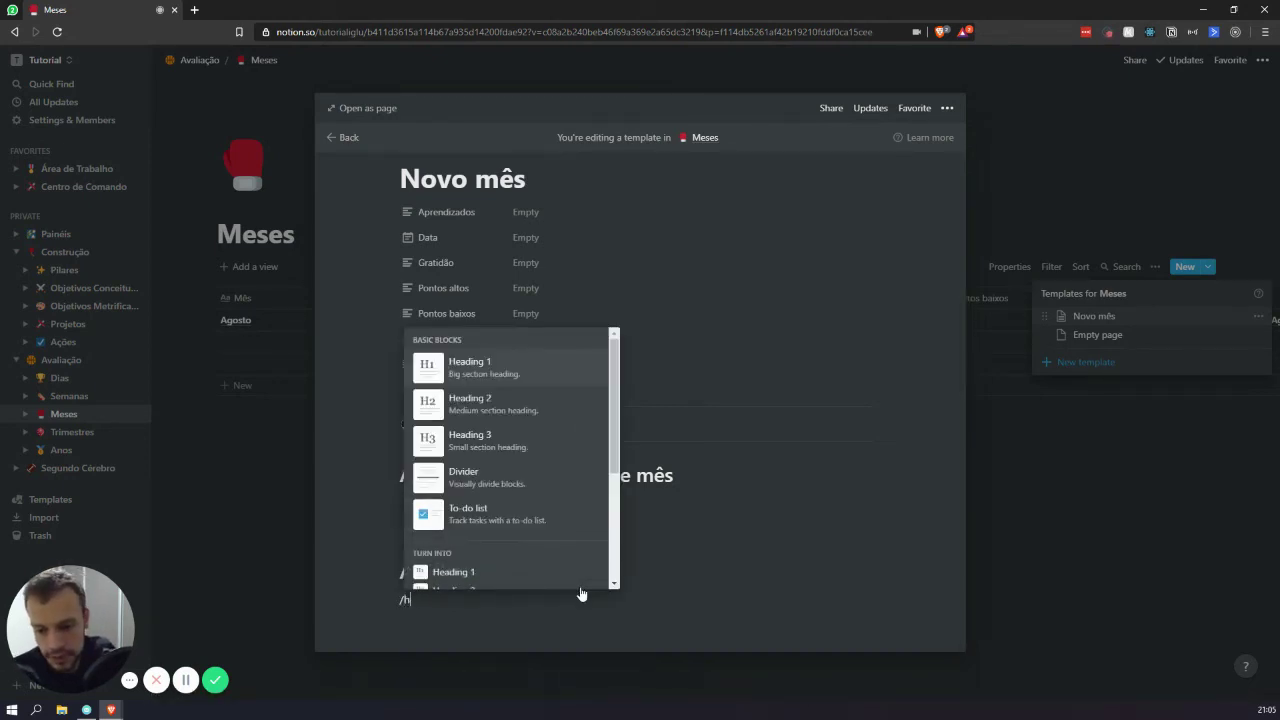
pyautogui.press('Down')
pyautogui.press('Down')
pyautogui.press('Return')
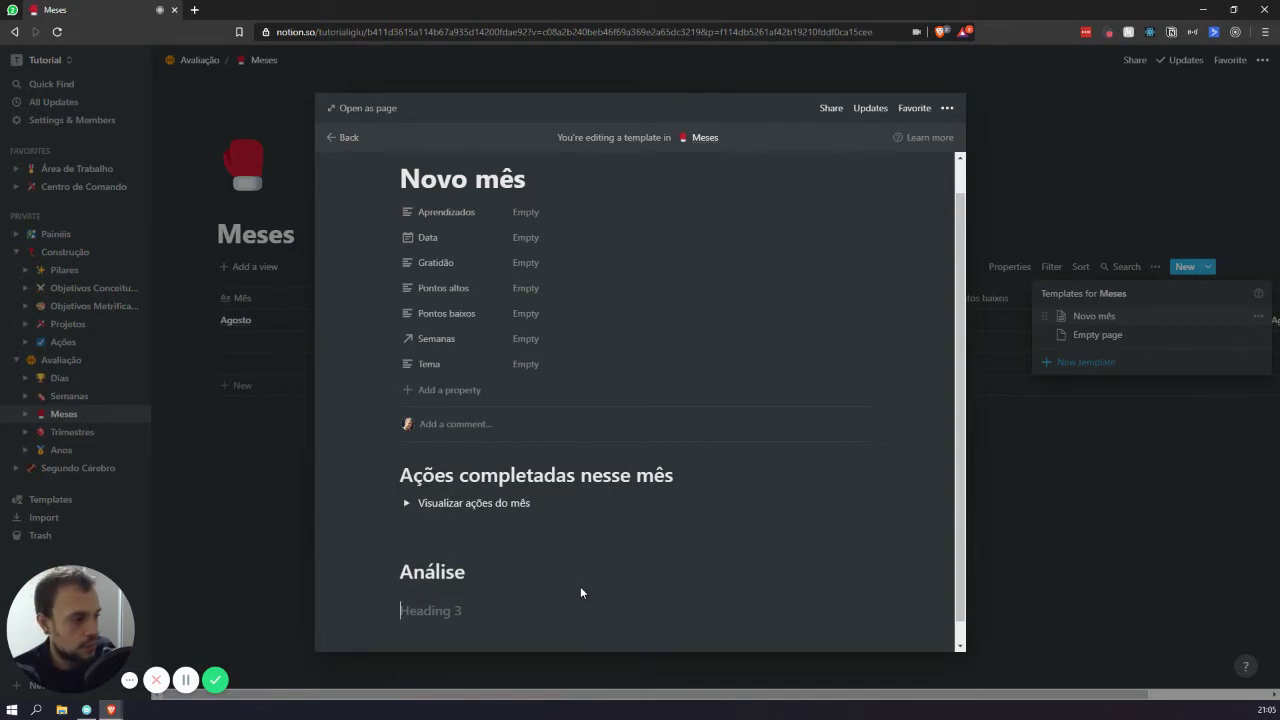
pyautogui.write('Ger')
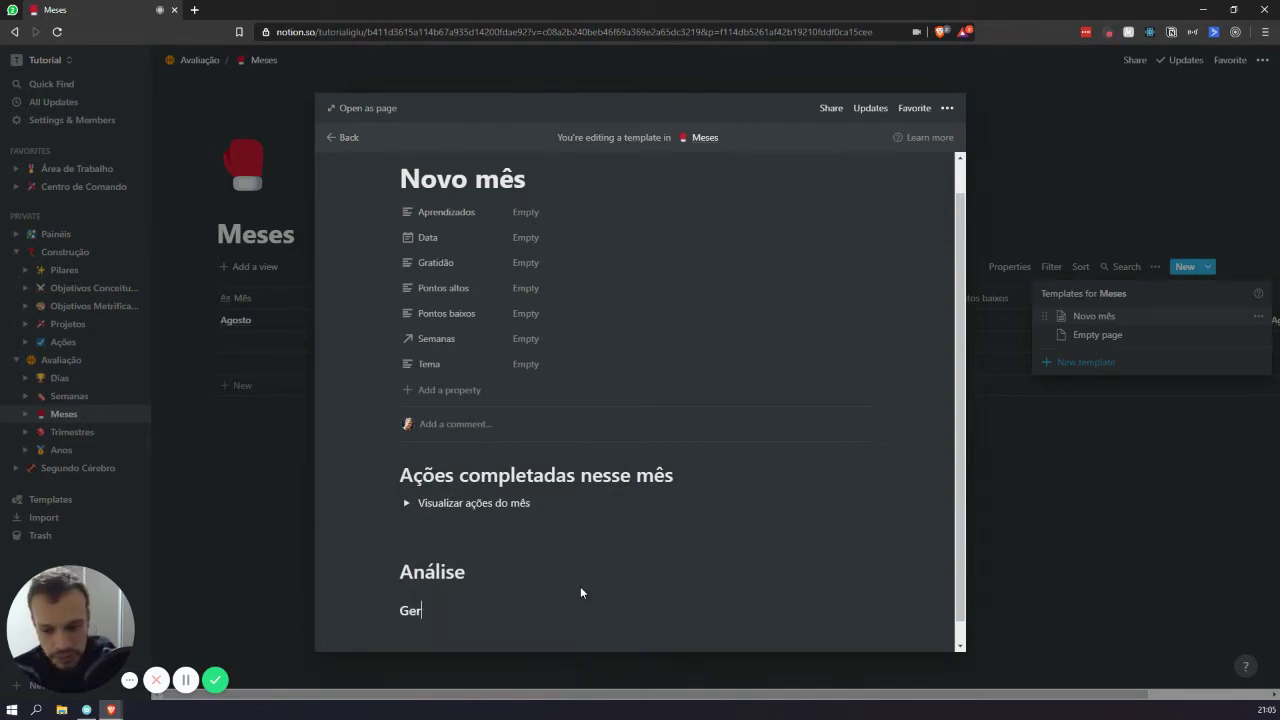
pyautogui.press('BackSpace')
pyautogui.press('BackSpace')
pyautogui.press('BackSpace')
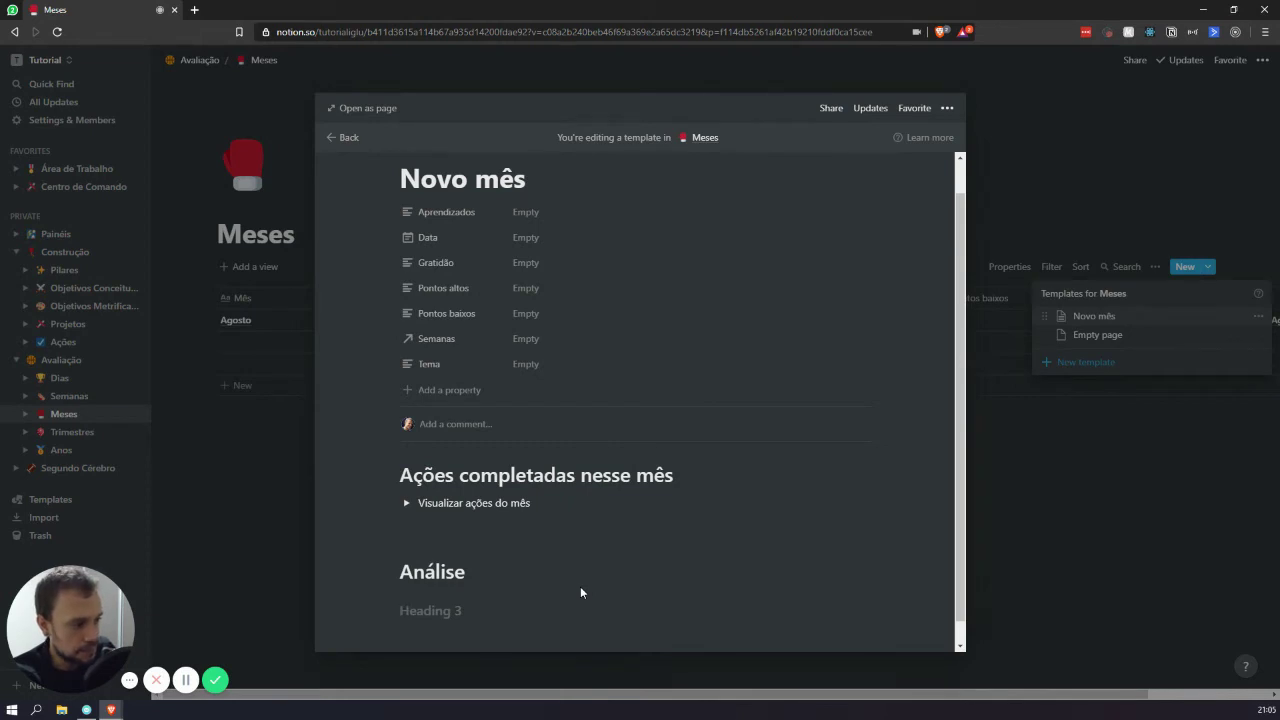
pyautogui.write('Conquis')
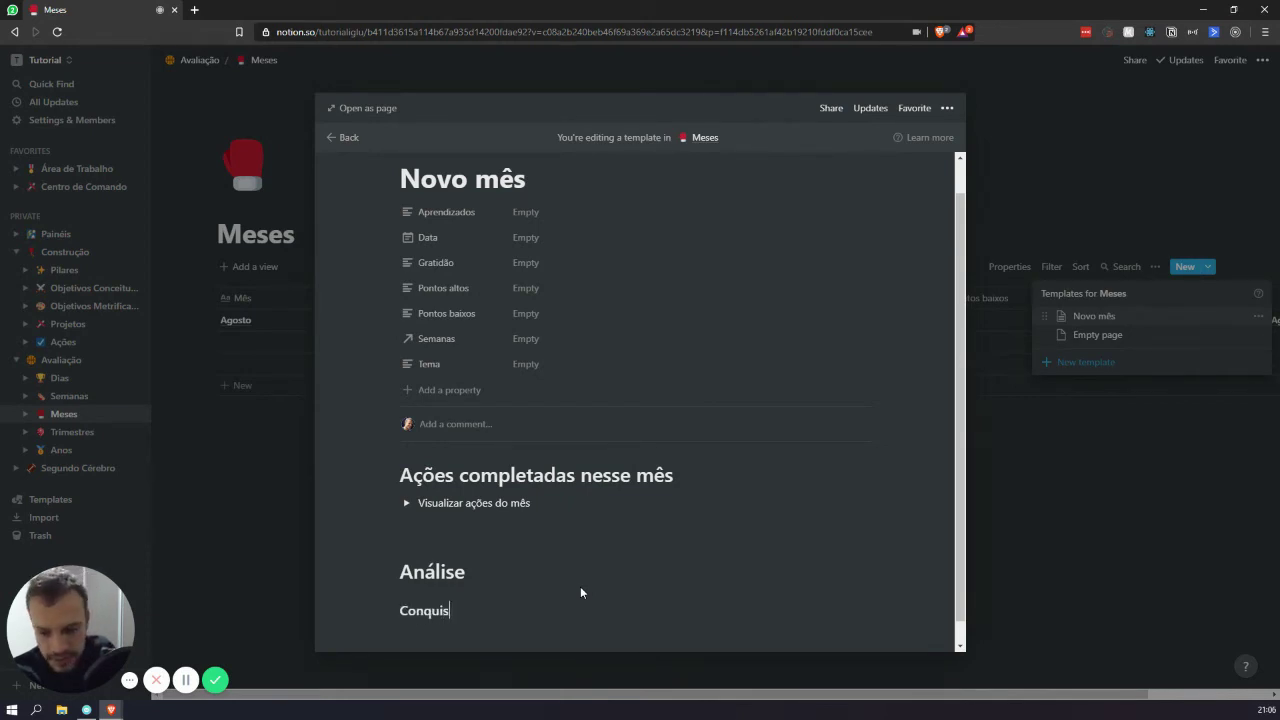
pyautogui.write('tas do mês')
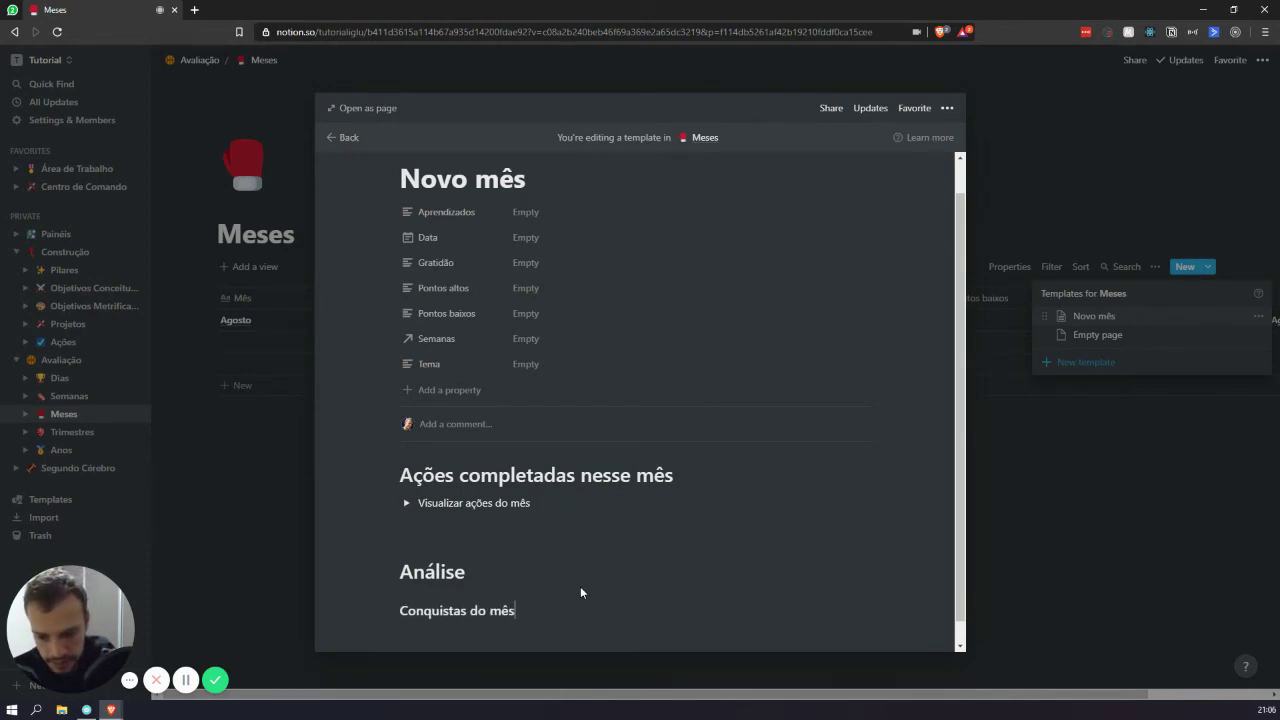
# Add a Heading 3 reading "Descobertas" below the Conquistas do mês heading.
pyautogui.press('Return')
pyautogui.write('/h3')
pyautogui.press('Return')
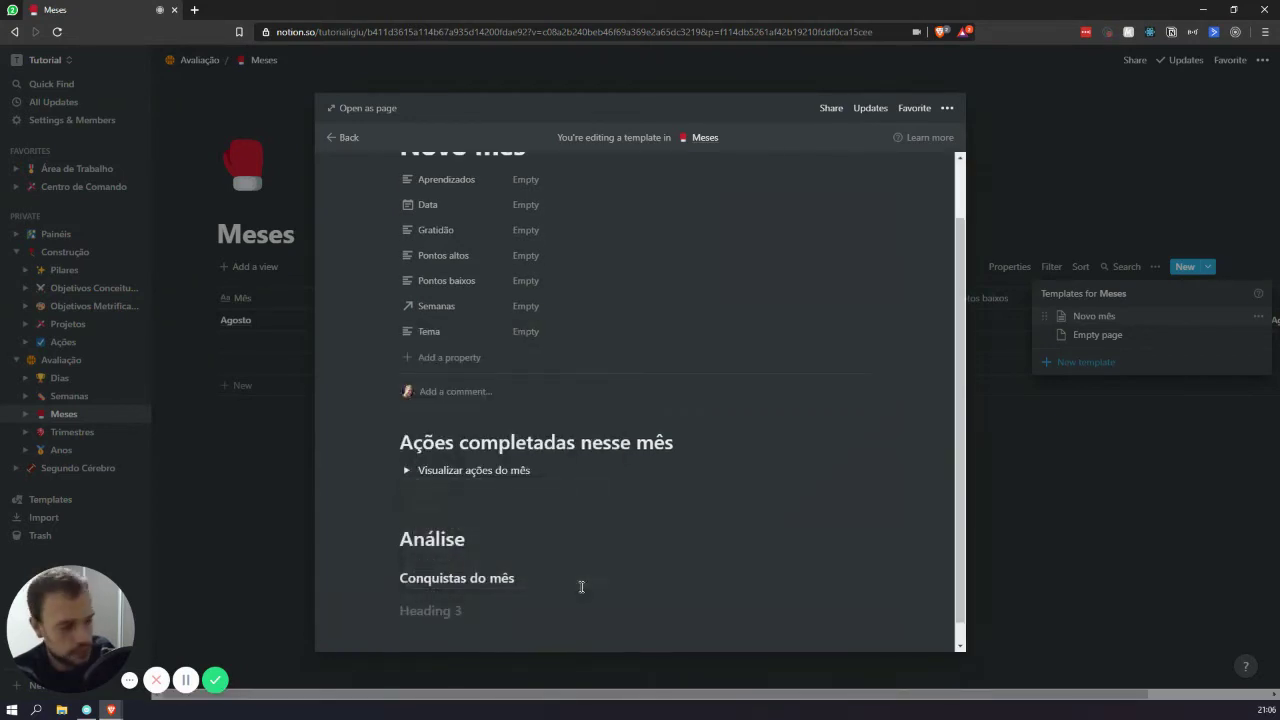
pyautogui.write('Descobe')
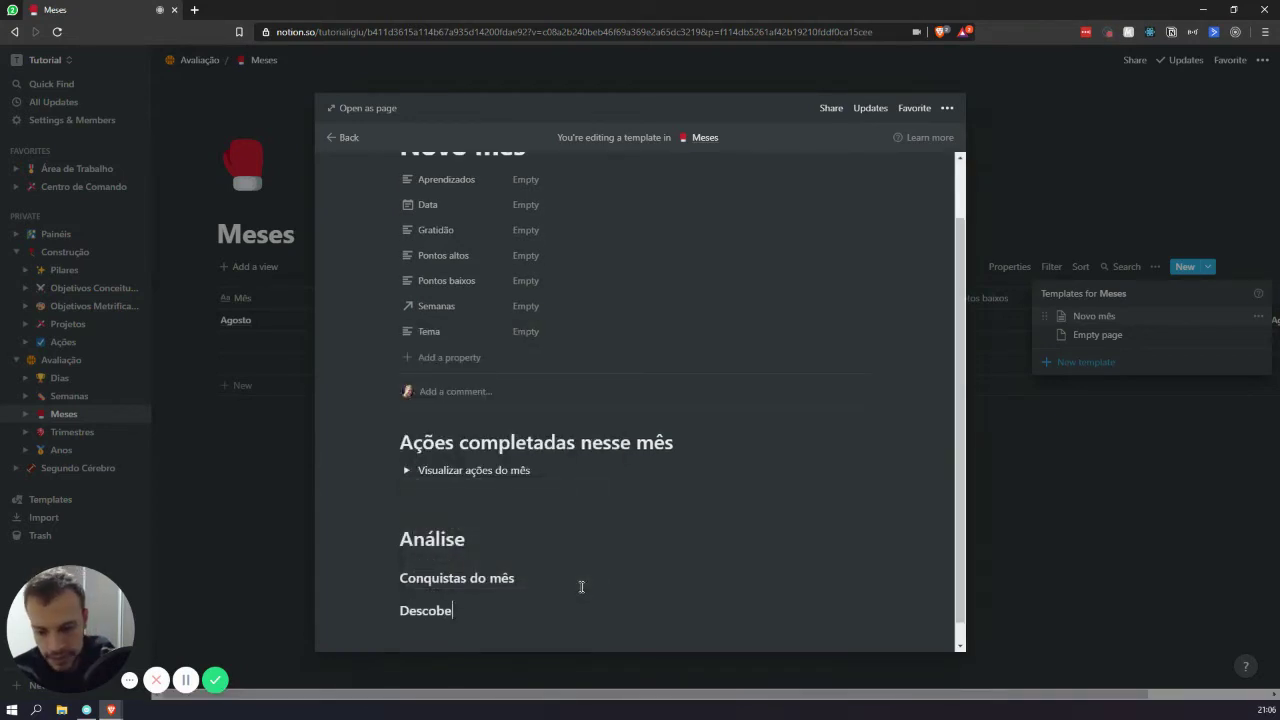
pyautogui.write('rtas')
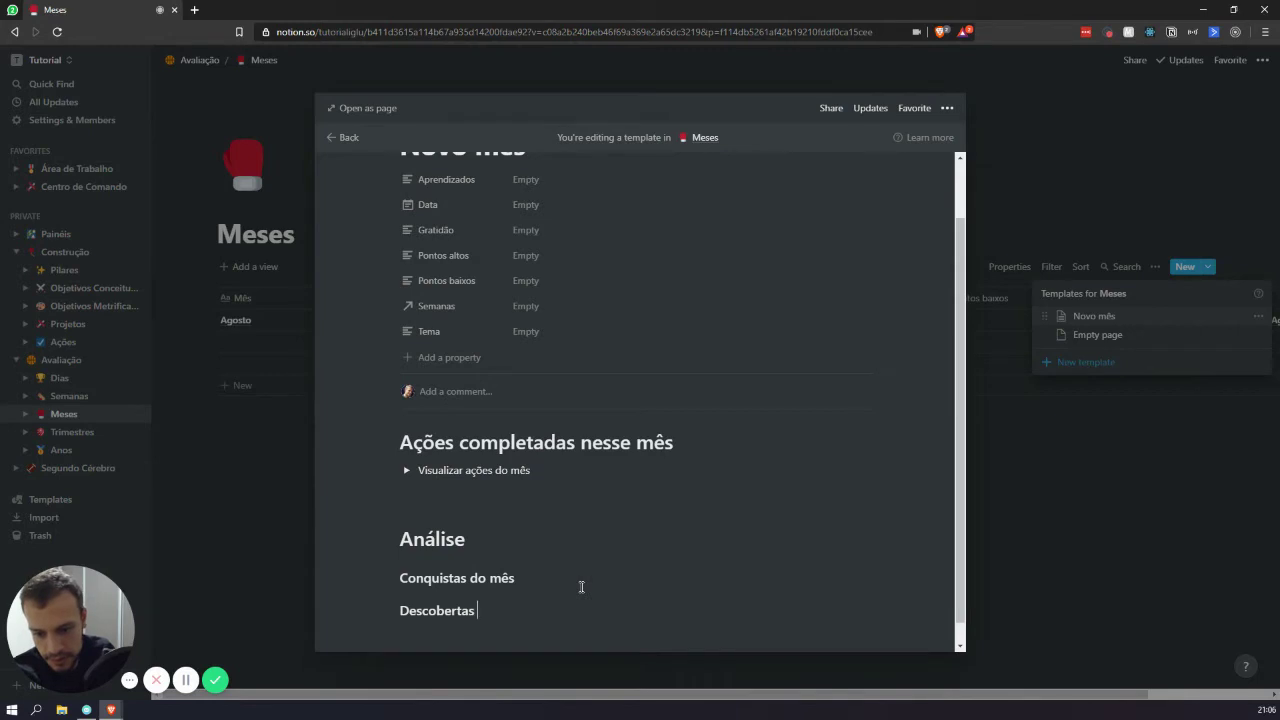
# Shorten the Conquistas do mês heading to "Conquistas".
pyautogui.click(581, 587)
pyautogui.press('BackSpace')
pyautogui.press('BackSpace')
pyautogui.press('BackSpace')
pyautogui.press('BackSpace')
pyautogui.press('BackSpace')
pyautogui.press('BackSpace')
pyautogui.press('BackSpace')
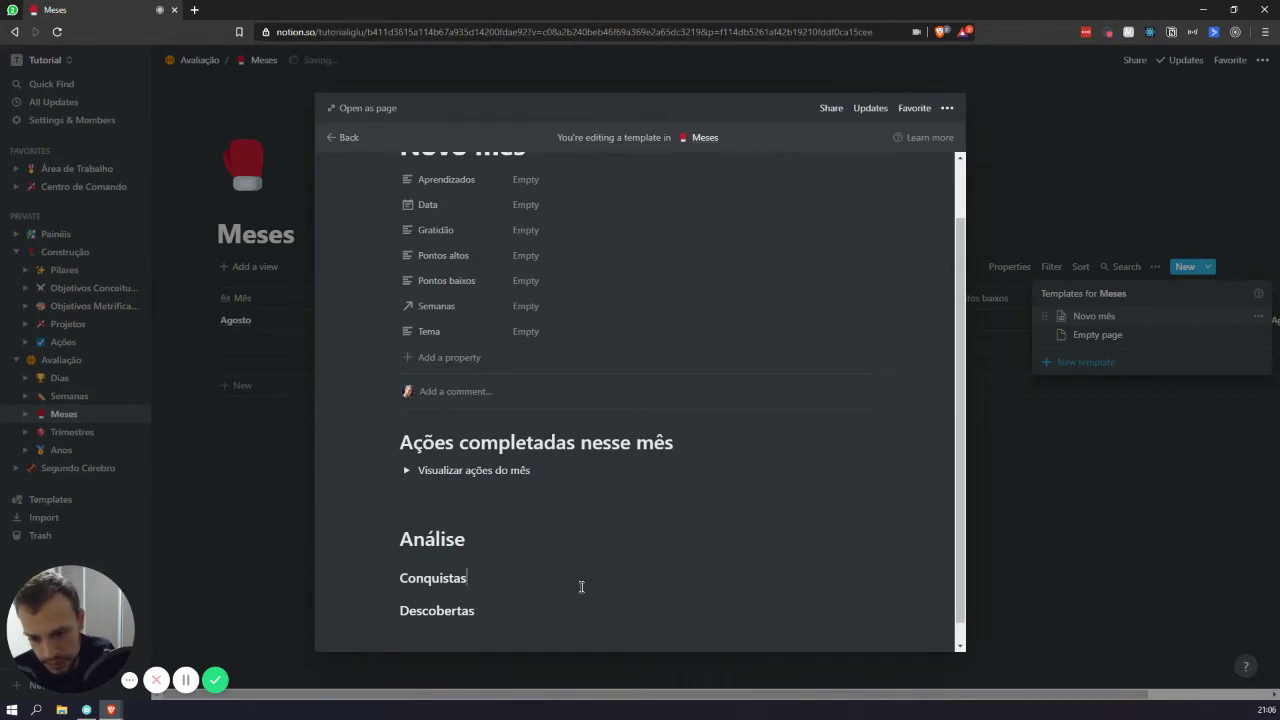
# Add a Heading 3 reading "Principais atividades realizadas" below the Descobertas heading.
pyautogui.press('Return')
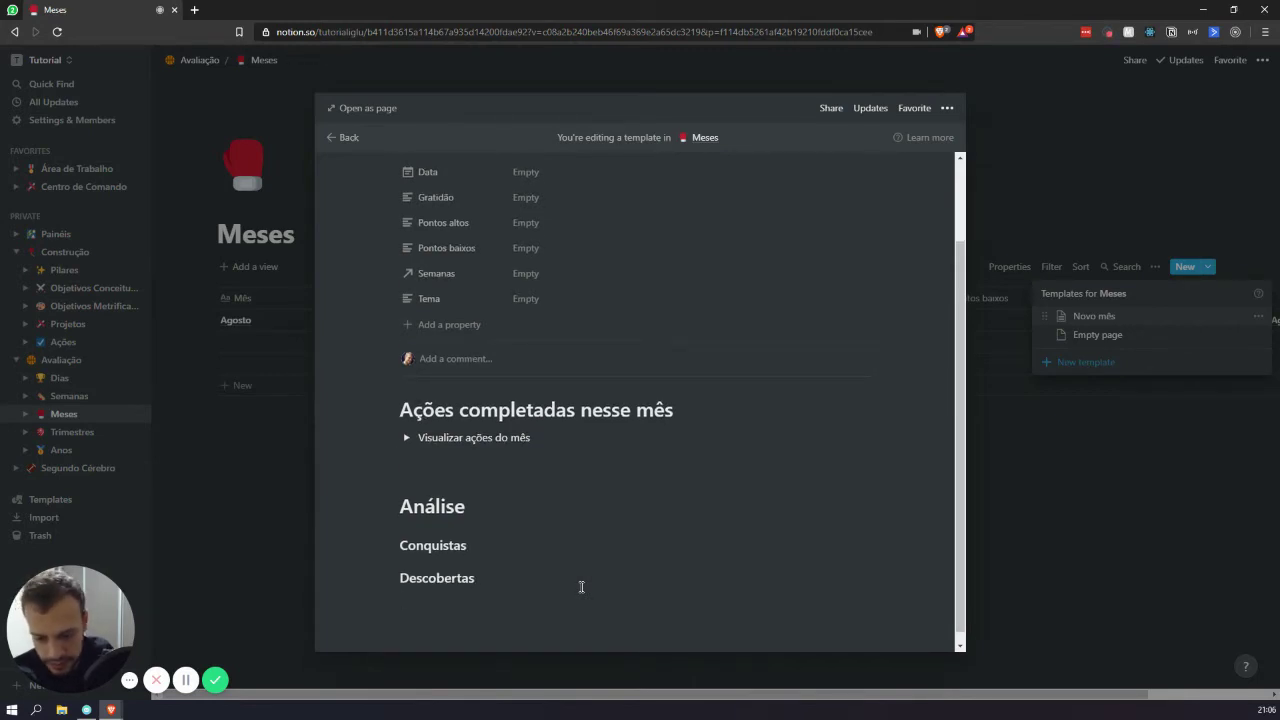
pyautogui.write('/h3')
pyautogui.press('Return')
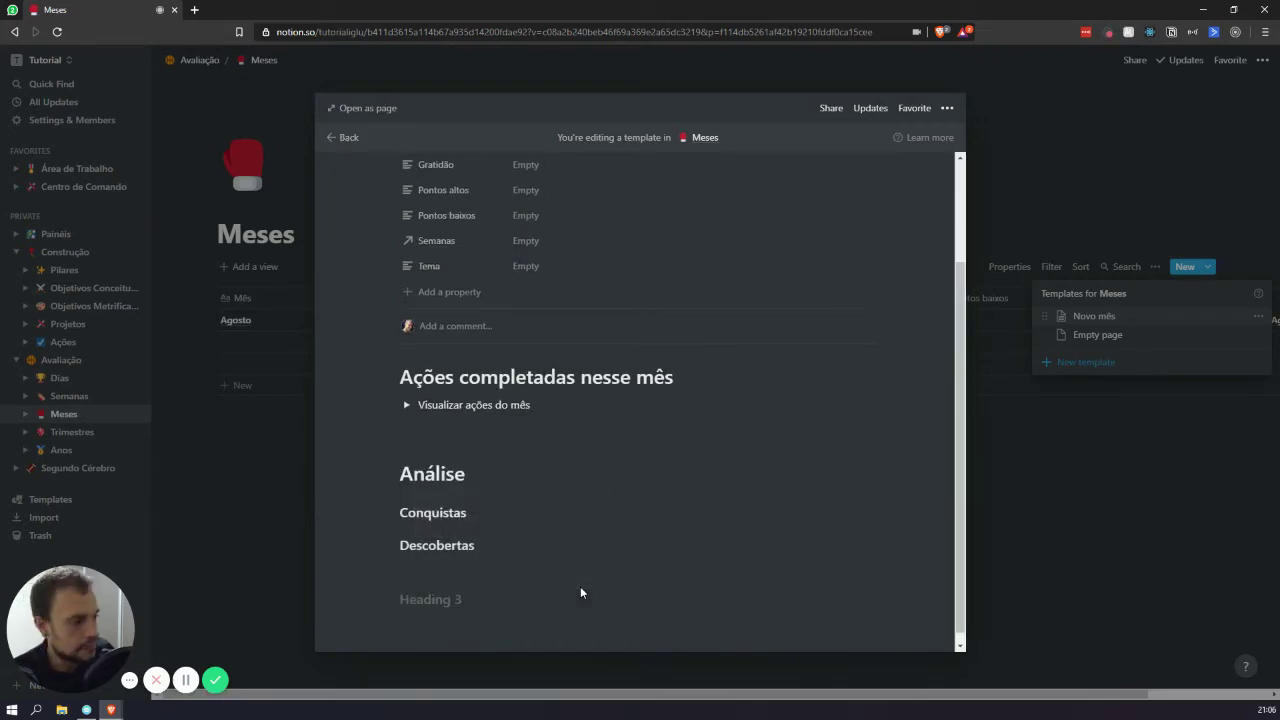
pyautogui.write('P')
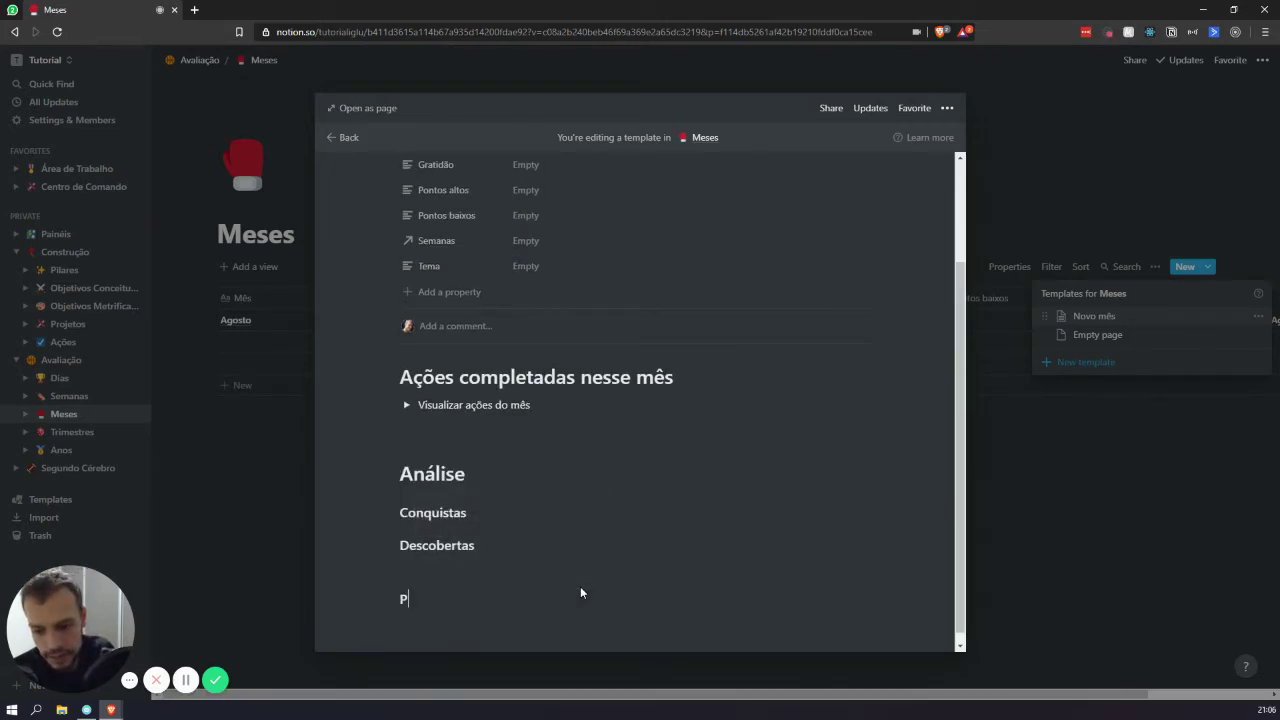
pyautogui.write('rincipais a')
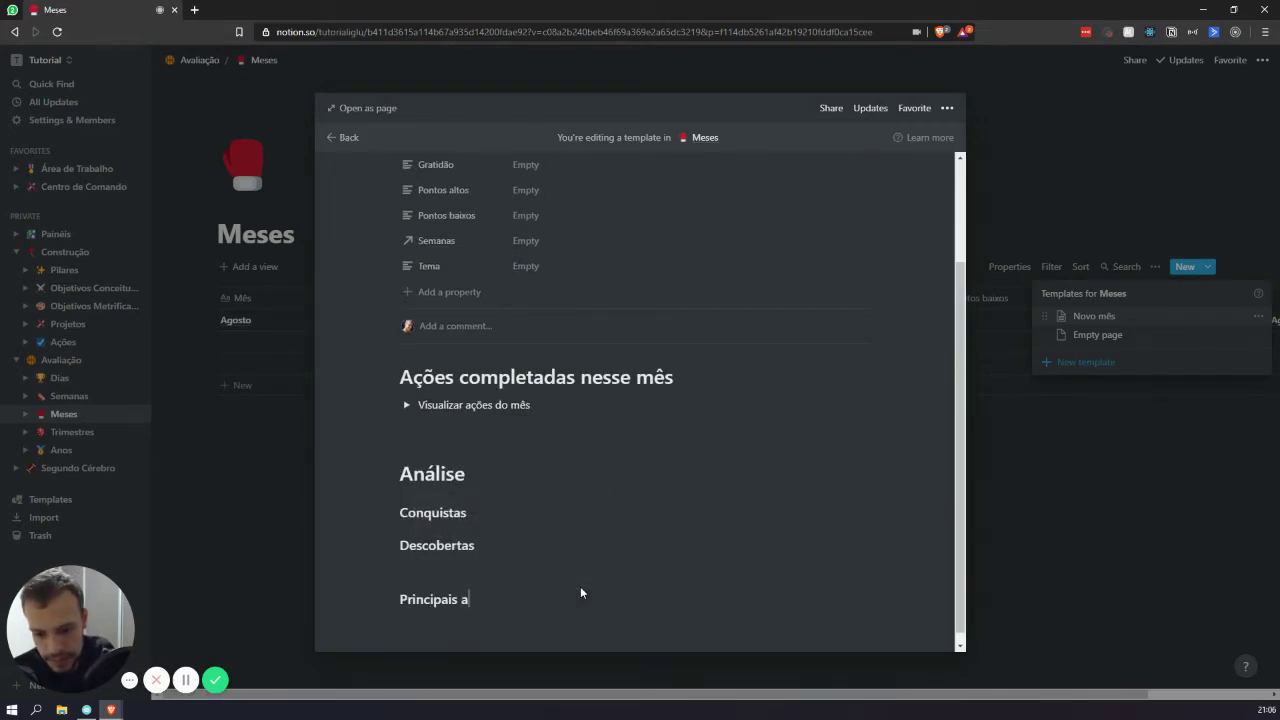
pyautogui.write('tividades realizadas')
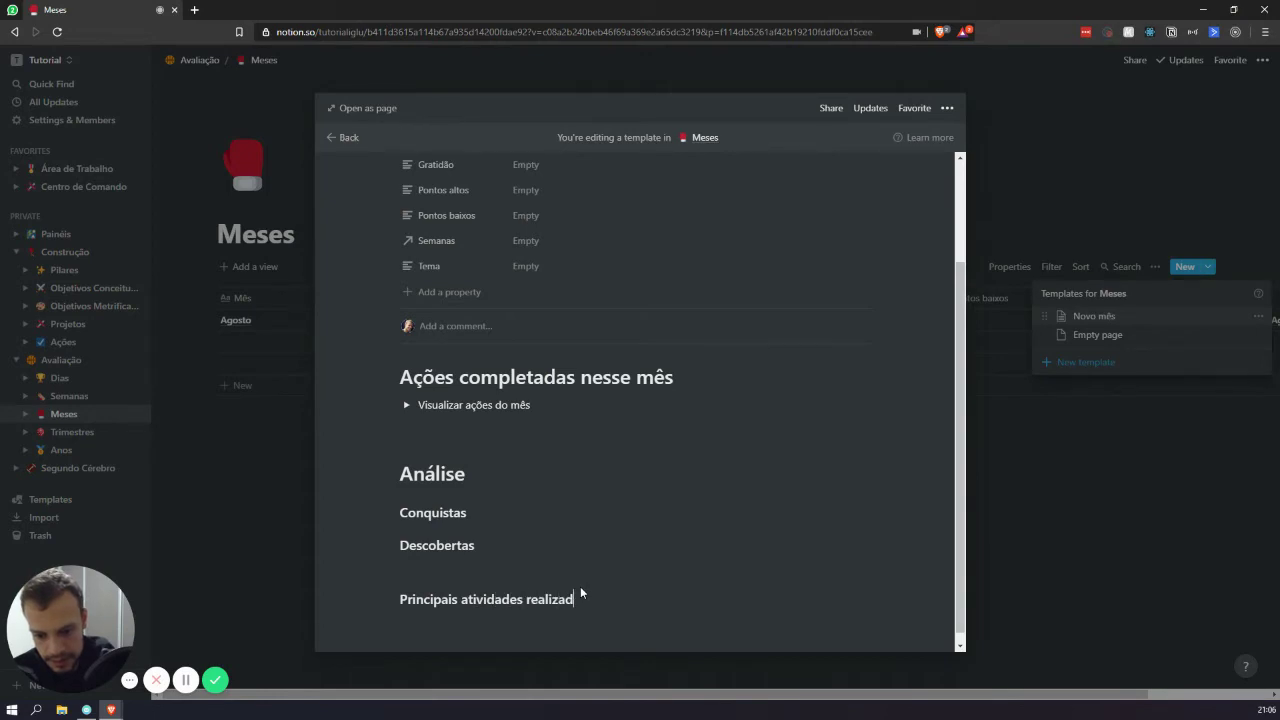
# Add a Heading 3 reading "Melhorias para frente" below Principais atividades realizadas.
pyautogui.press('Return')
pyautogui.write('/h2')
pyautogui.press('BackSpace')
pyautogui.write('3')
pyautogui.press('Return')
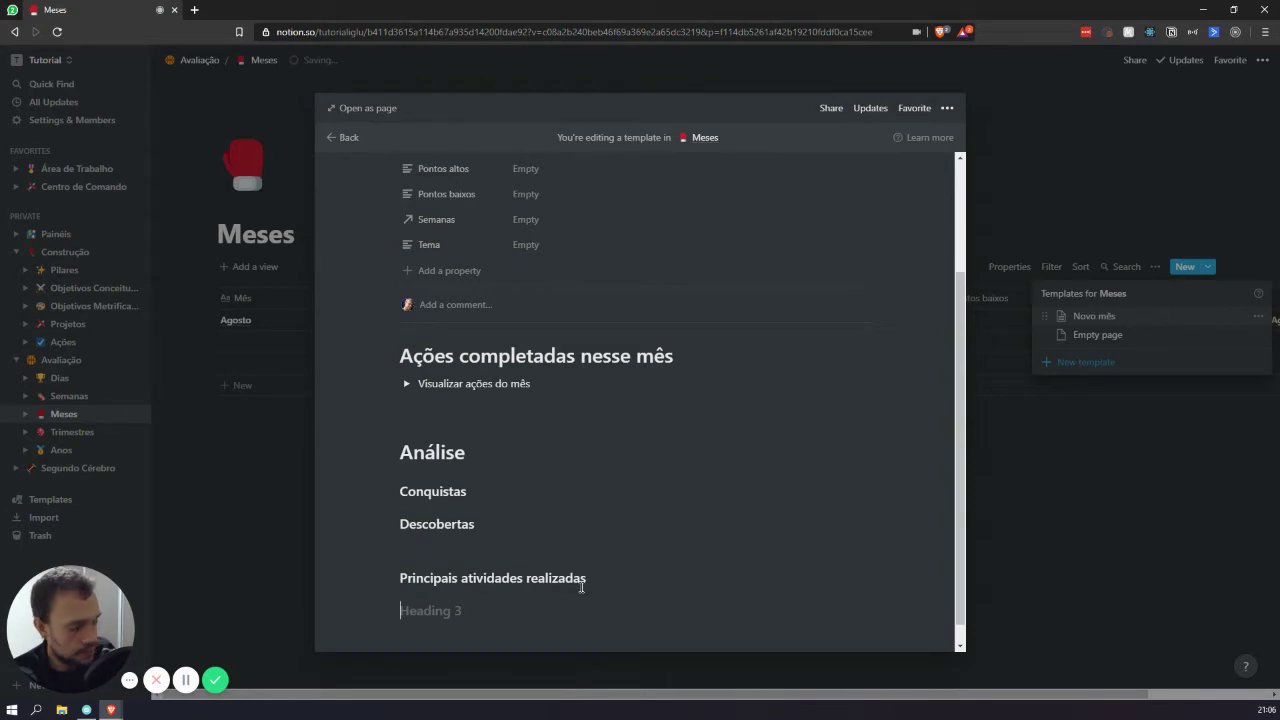
pyautogui.write('Melhorias pa')
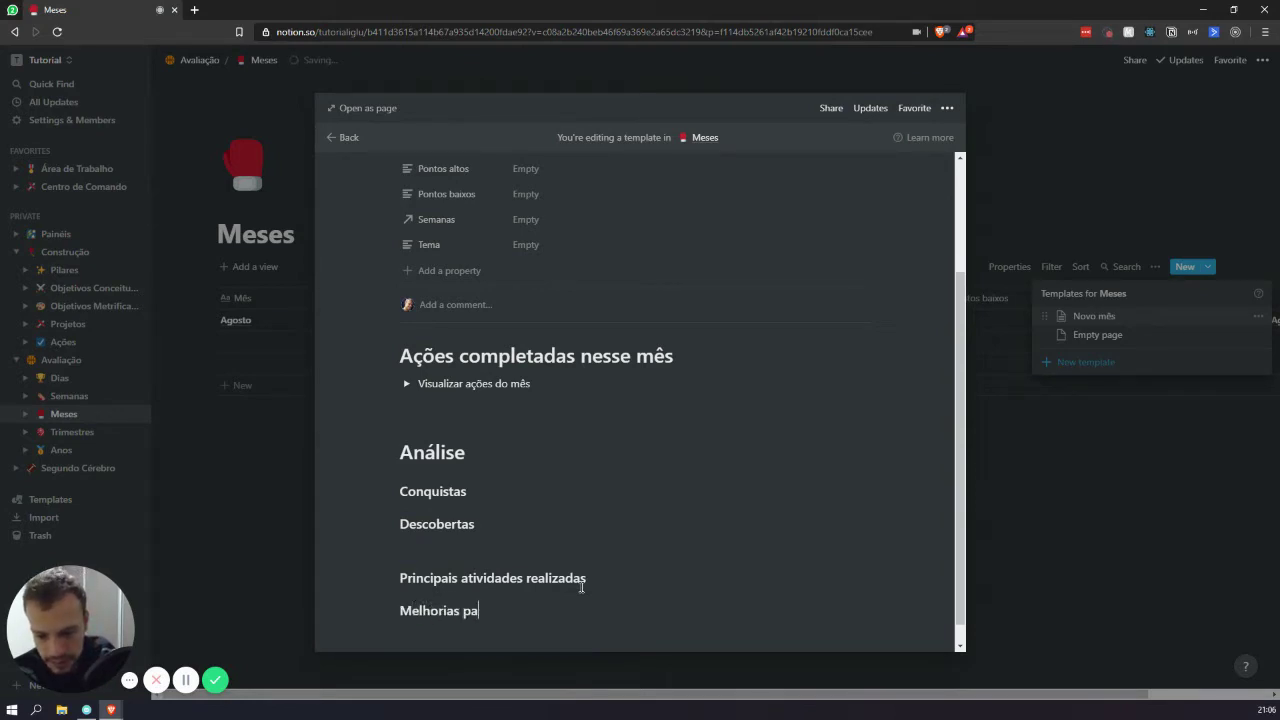
pyautogui.write('ra frente')
# Delete the empty line between the Descobertas and Principais atividades realizadas headings.
pyautogui.press('Up')
pyautogui.press('Up')
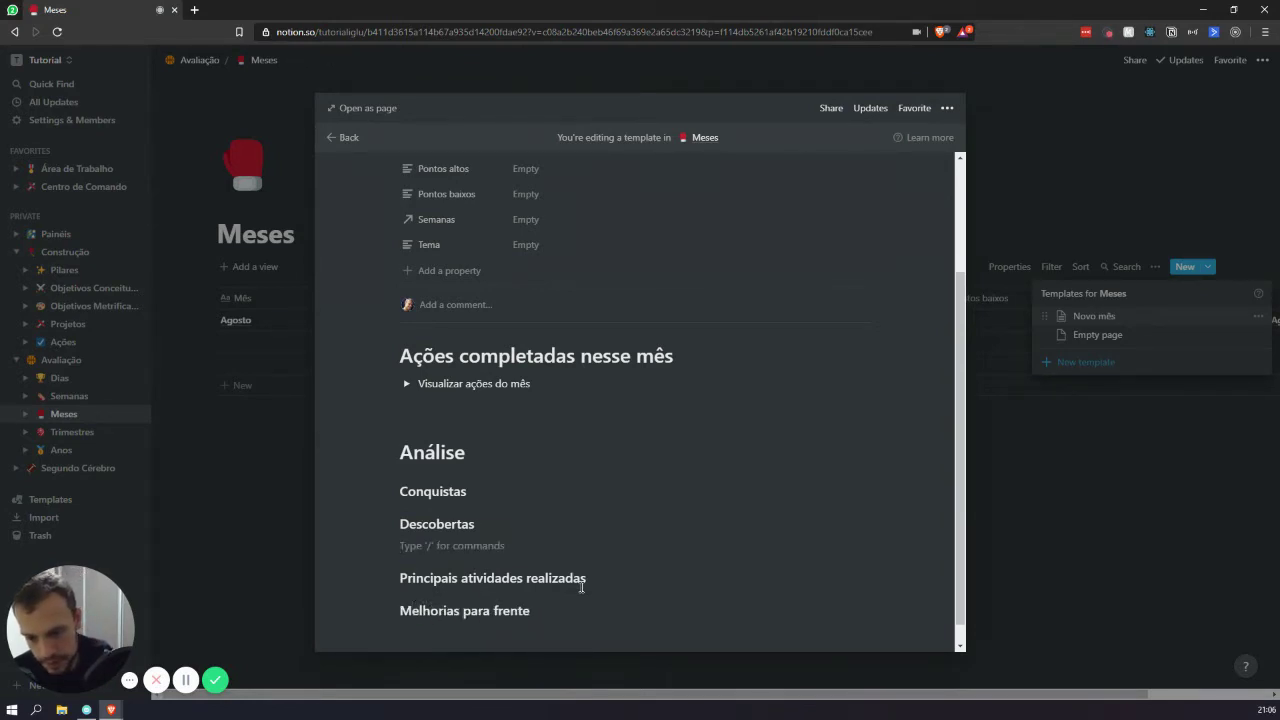
pyautogui.press('BackSpace')
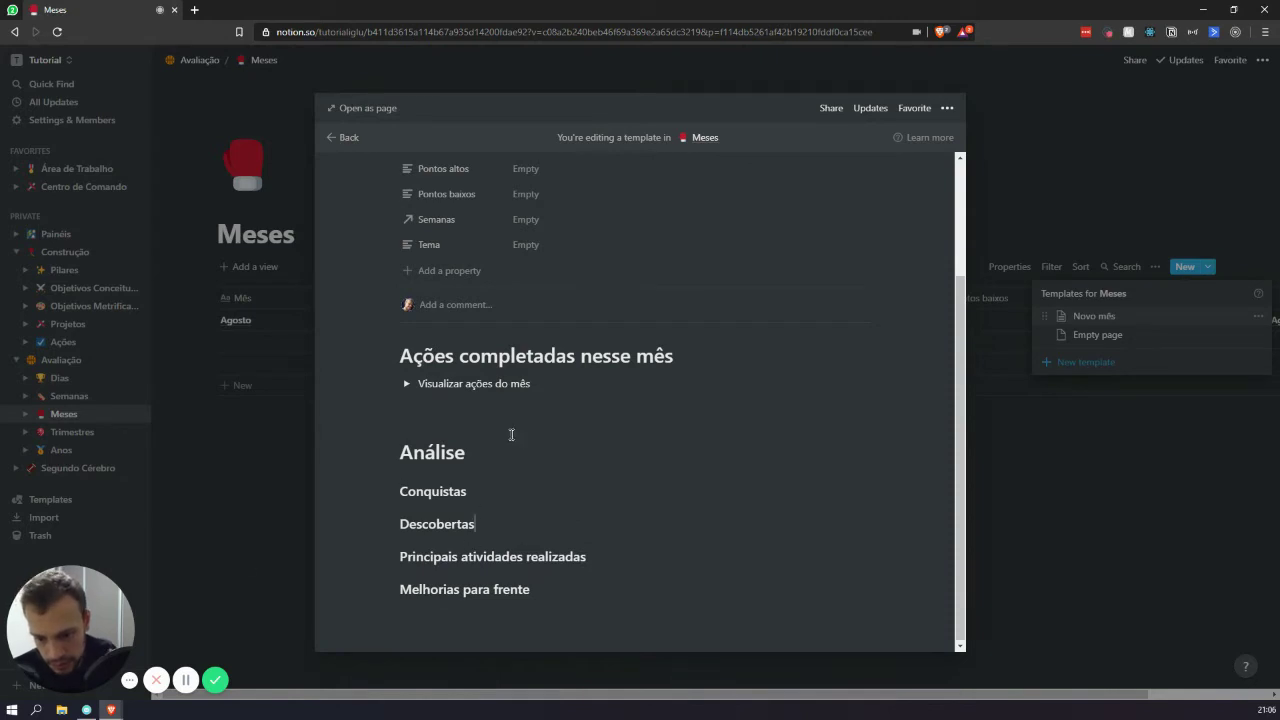
# Add an empty text line below the Melhorias para frente heading.
pyautogui.click(392, 524)
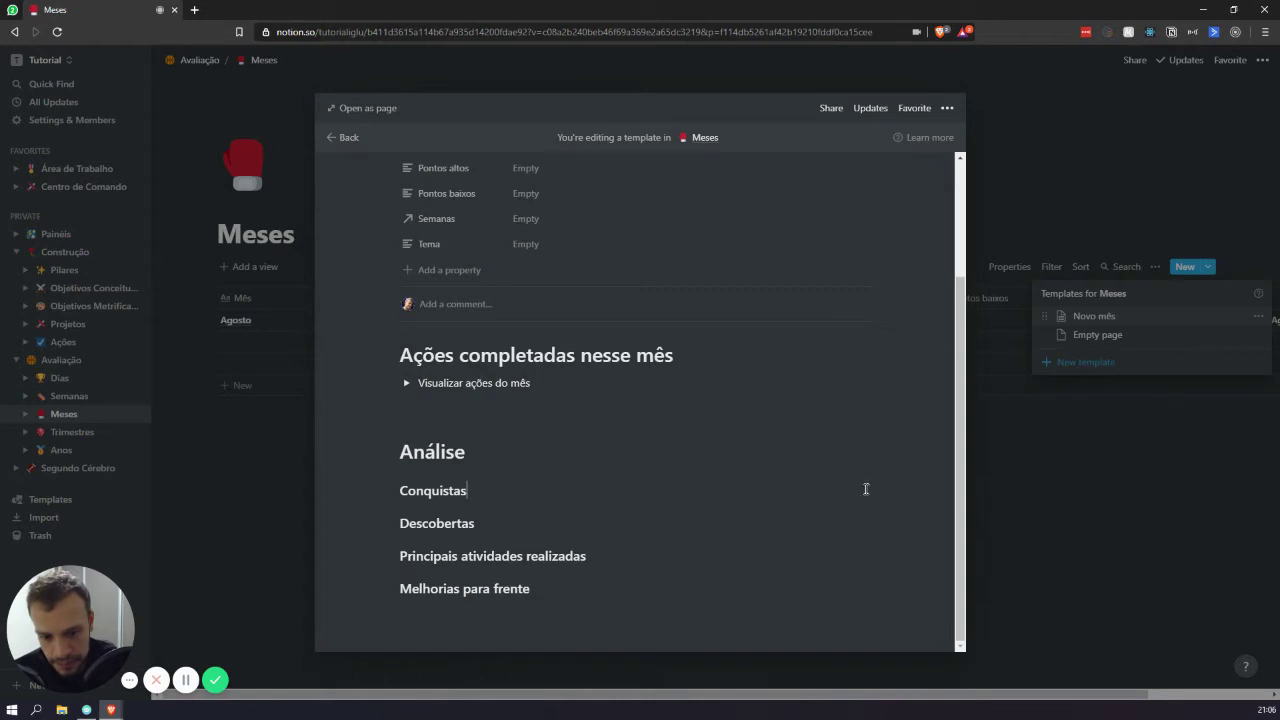
pyautogui.click(573, 500)
pyautogui.press('Return')
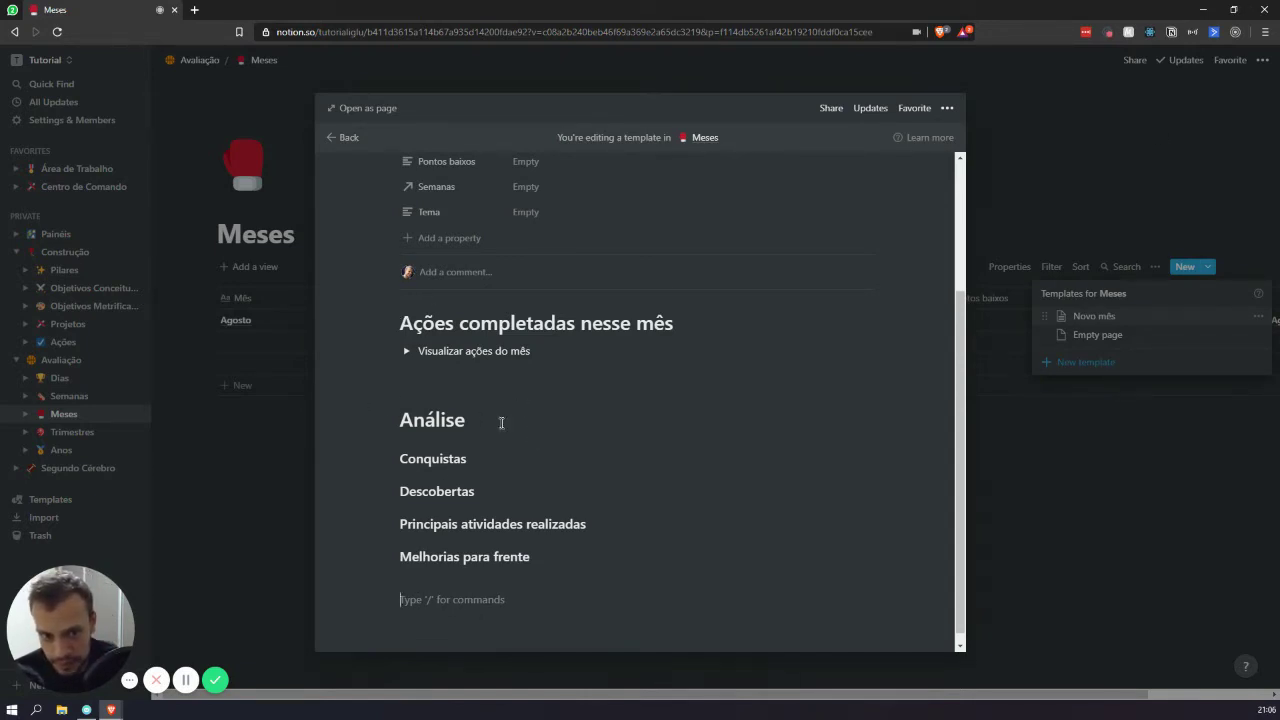
pyautogui.scroll(-1, 513, 467)
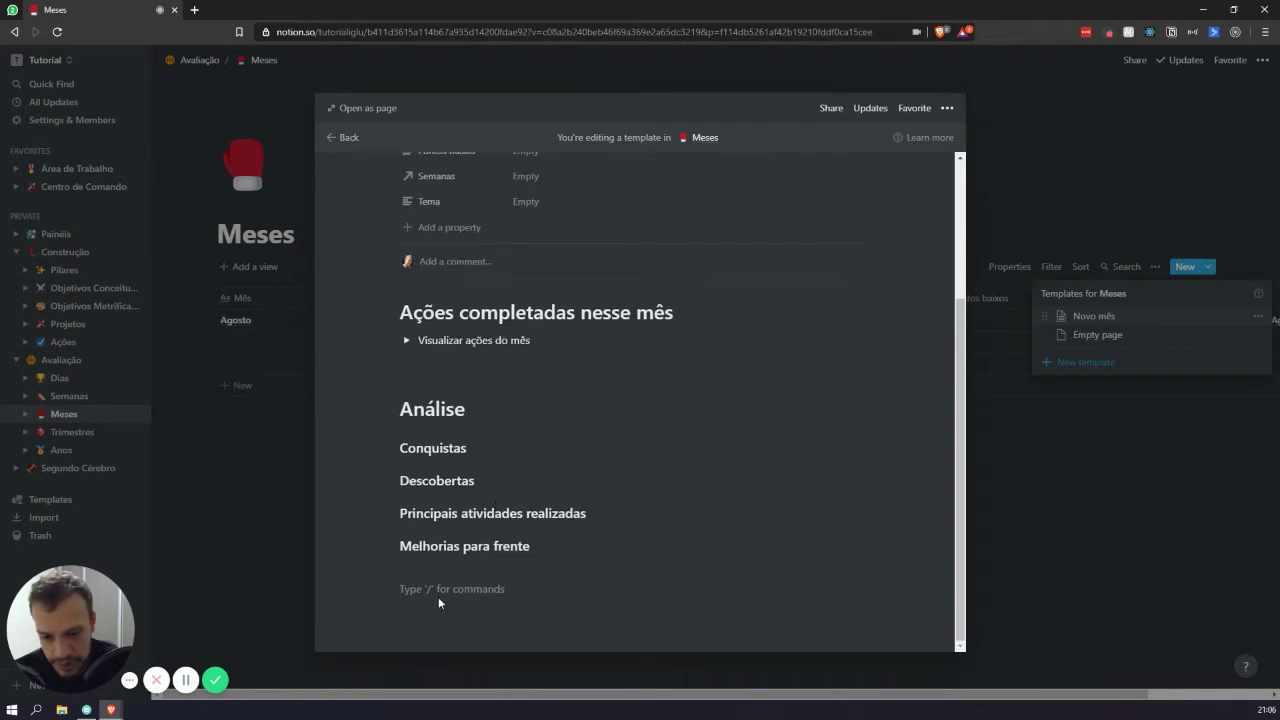
# Set the text color of the Análise heading to orange.
pyautogui.doubleClick(450, 448)
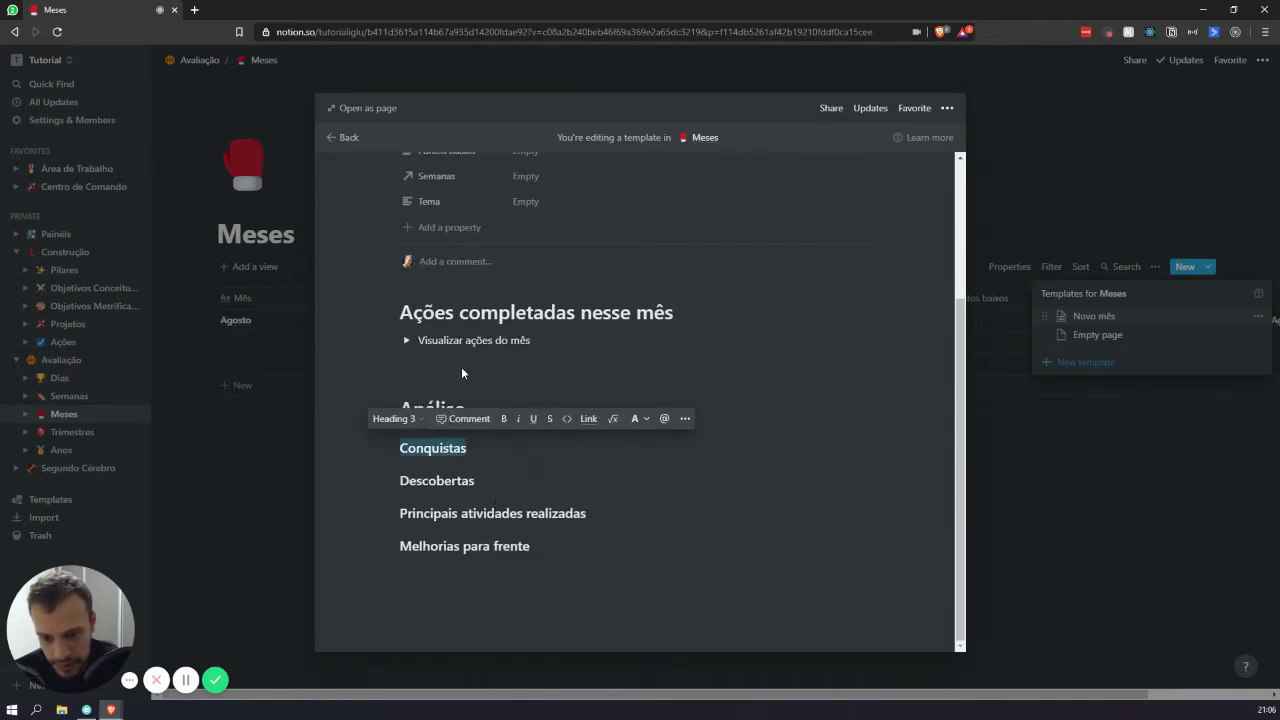
pyautogui.click(461, 373)
pyautogui.doubleClick(440, 409)
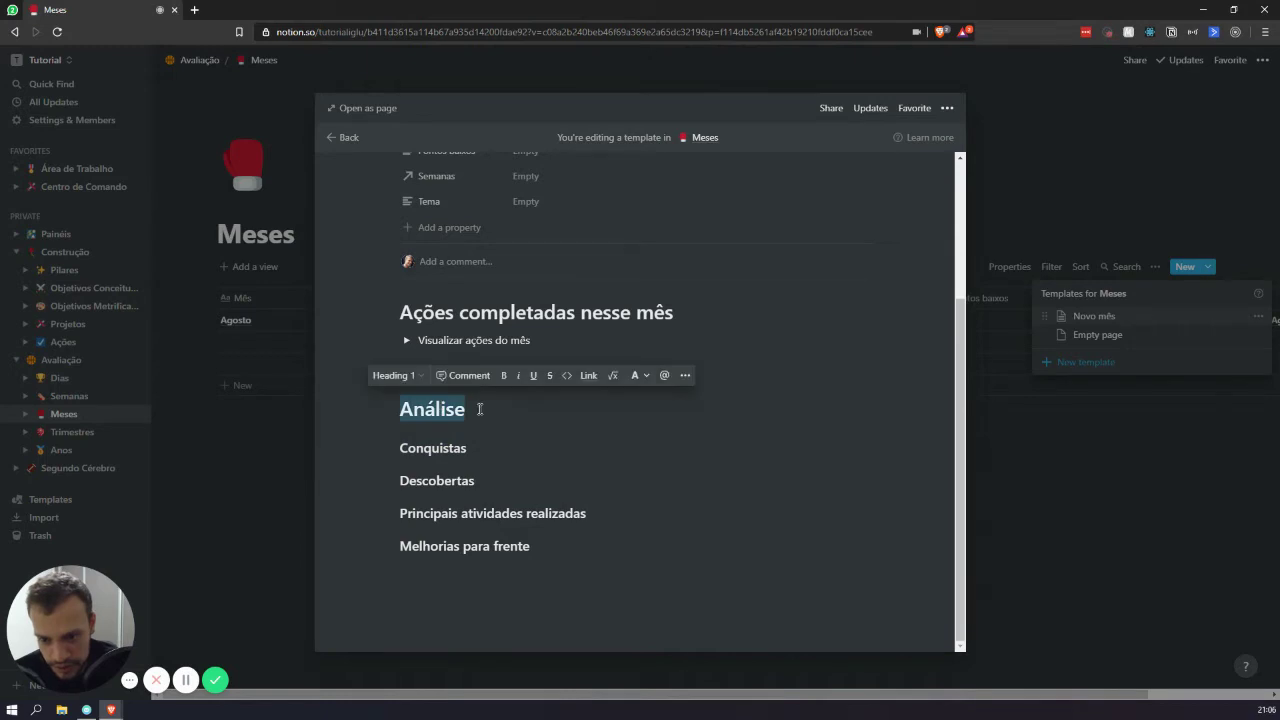
pyautogui.click(640, 375)
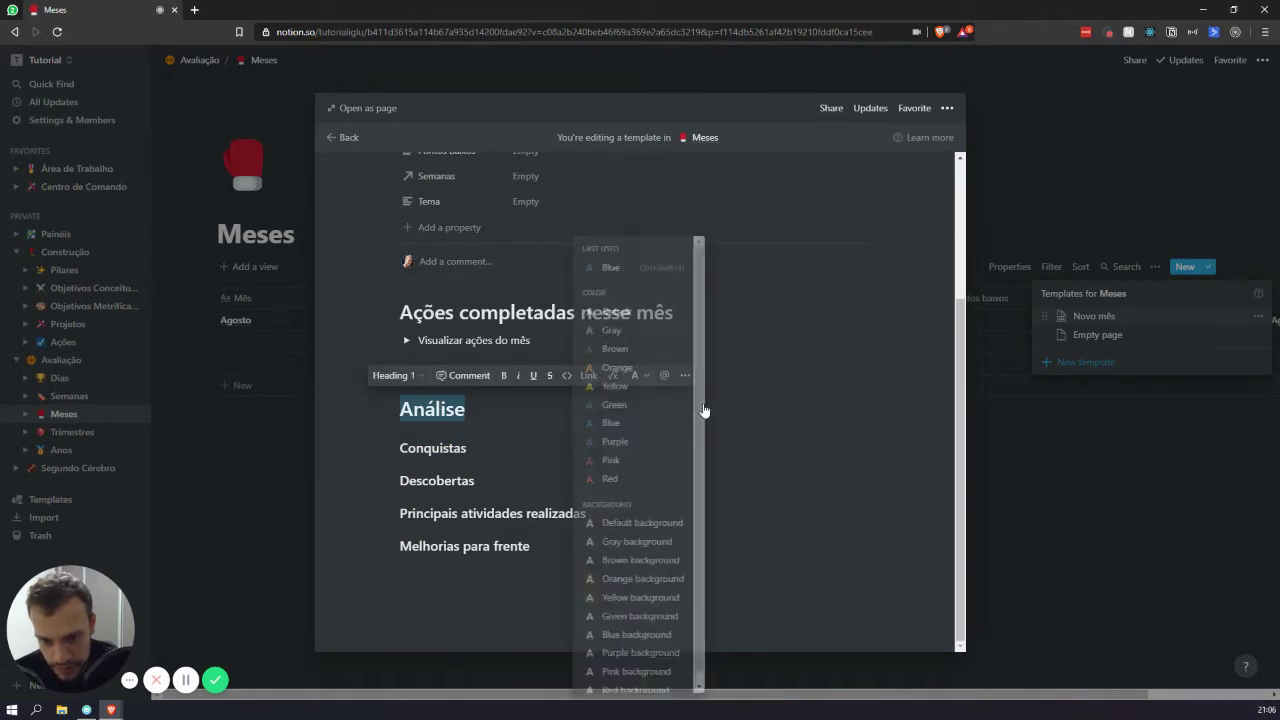
pyautogui.click(617, 368)
# Apply a purple background to the Conquistas heading.
pyautogui.doubleClick(433, 448)
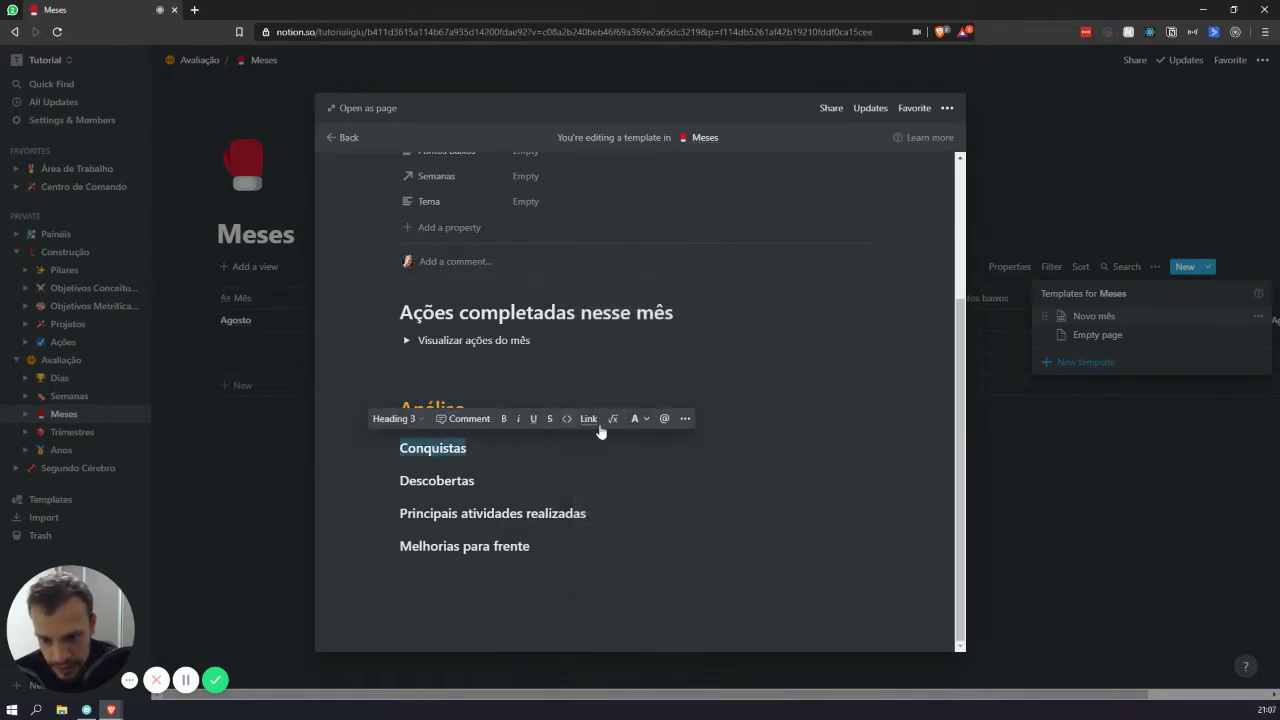
pyautogui.click(636, 418)
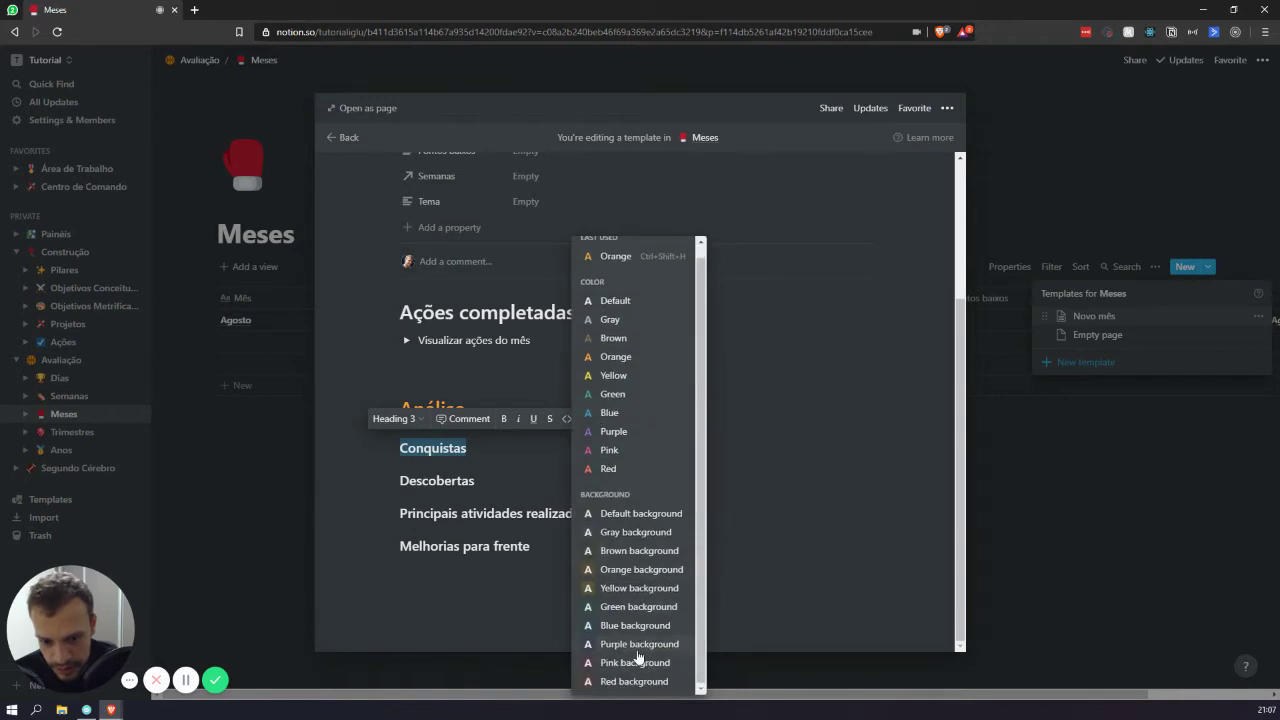
pyautogui.click(638, 650)
pyautogui.doubleClick(440, 481)
pyautogui.click(556, 370)
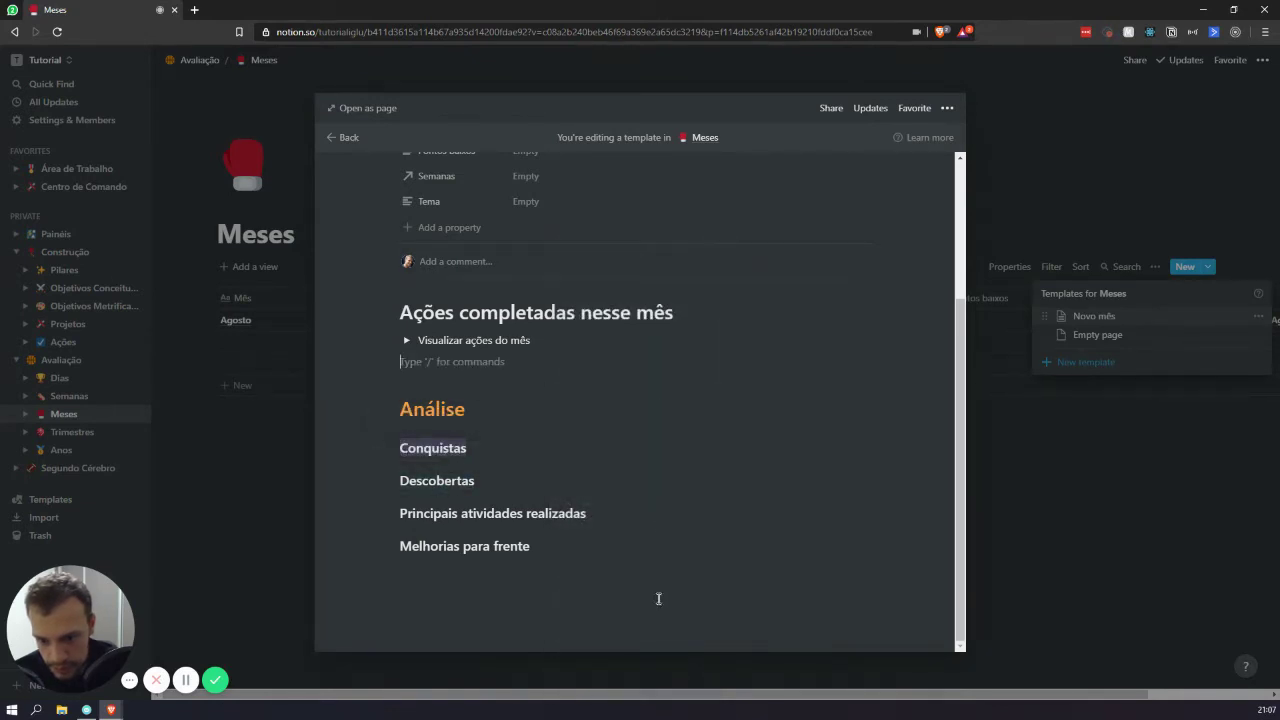
# Set the text color of the Conquistas heading to purple in place of its background color.
pyautogui.doubleClick(434, 447)
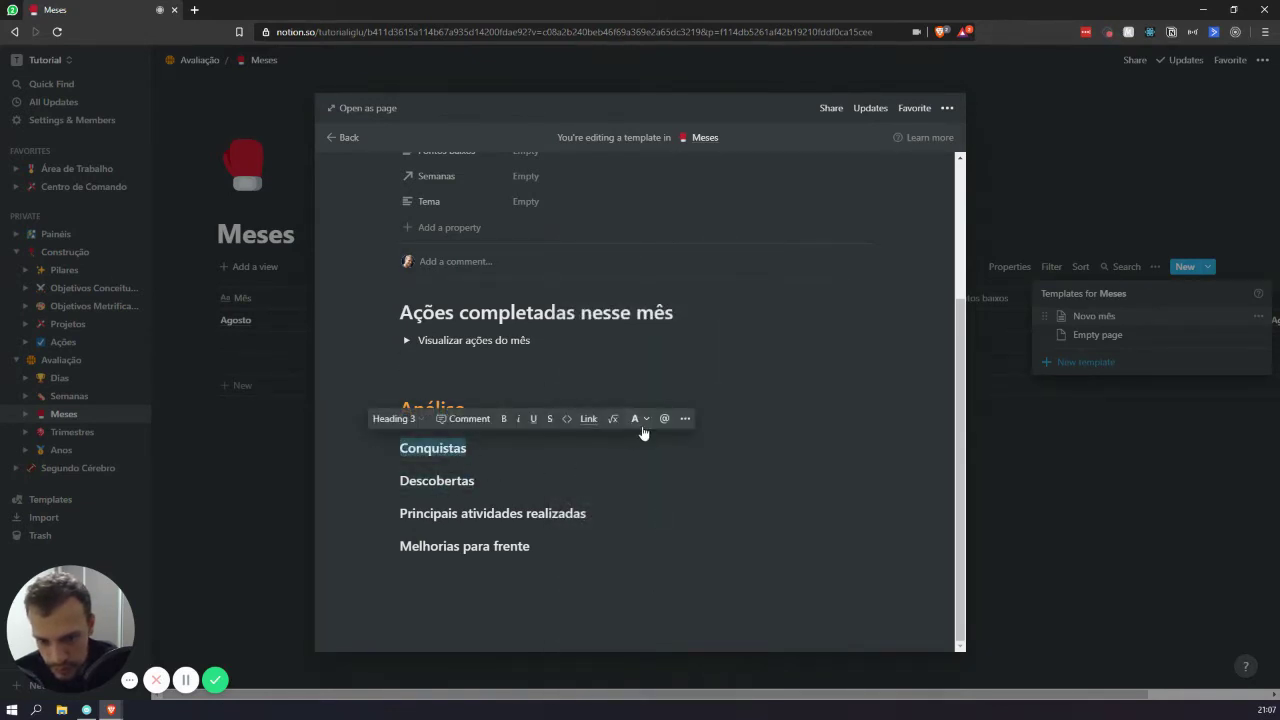
pyautogui.click(642, 425)
pyautogui.click(585, 443)
pyautogui.click(610, 481)
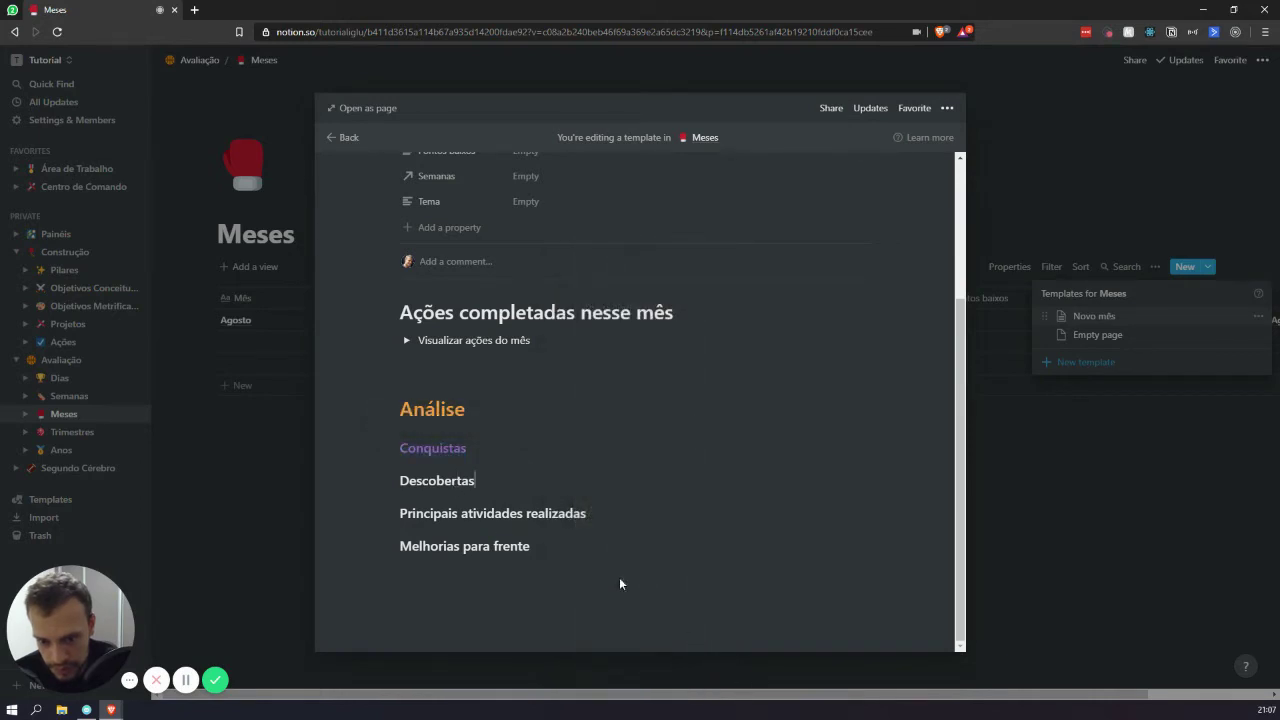
pyautogui.doubleClick(434, 447)
pyautogui.click(531, 457)
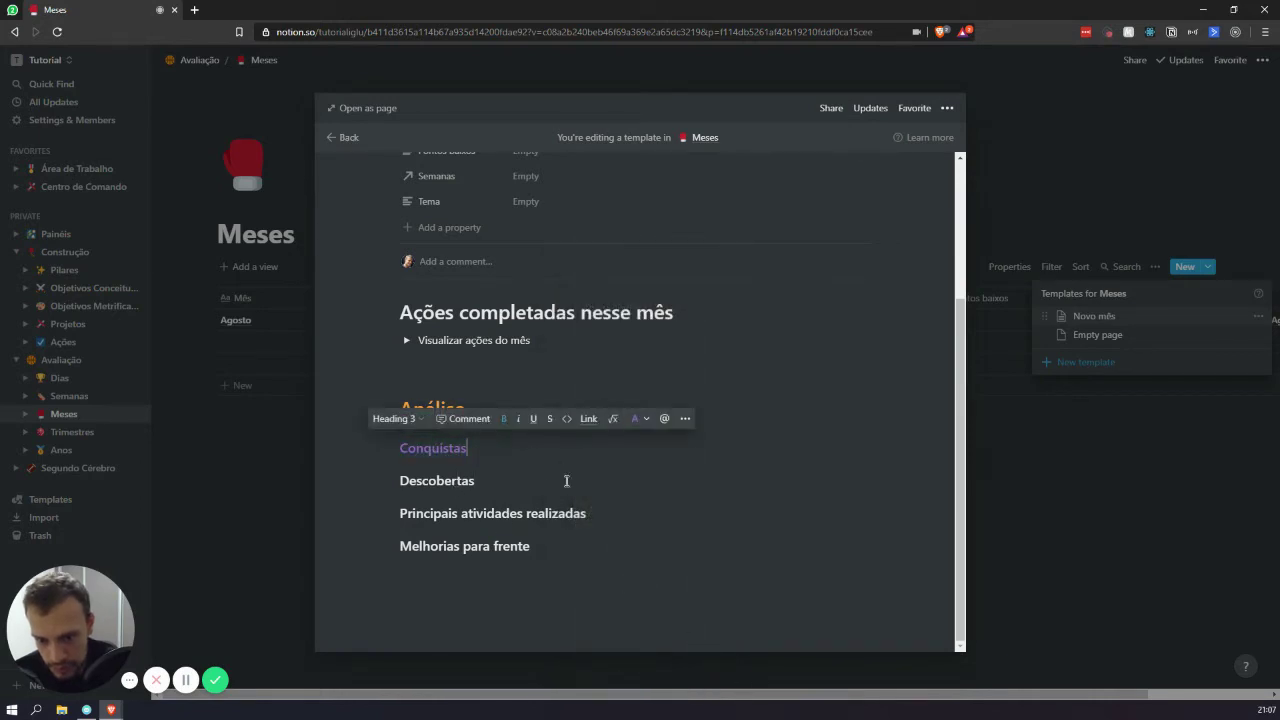
pyautogui.doubleClick(448, 446)
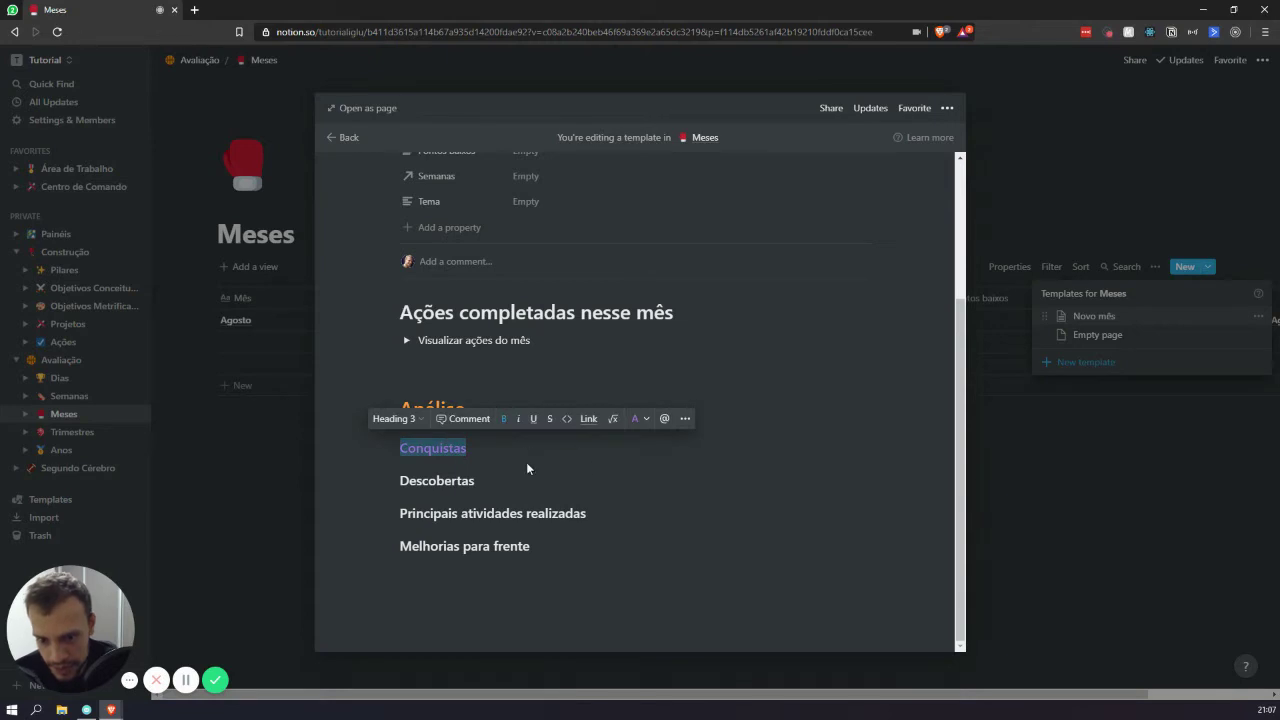
pyautogui.click(480, 645)
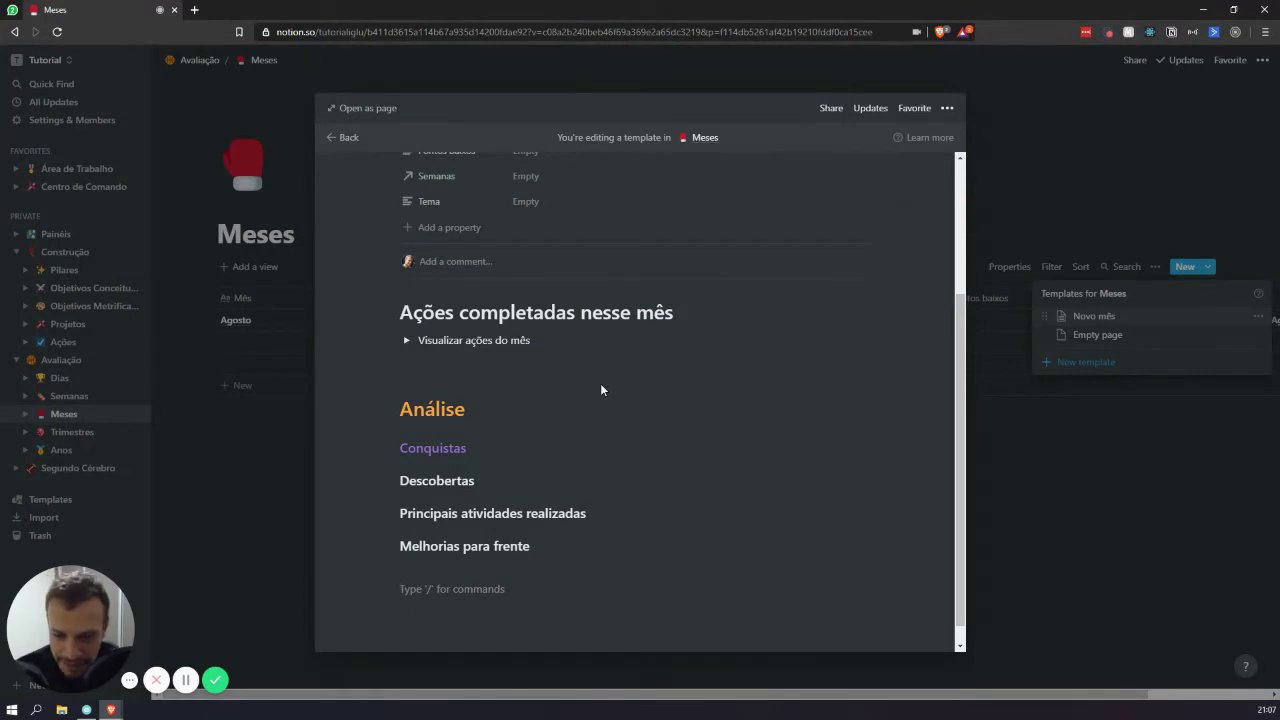
# Add a blank line and a Heading 1 titled "Pilares" below the Melhorias para frente heading.
pyautogui.click(550, 562)
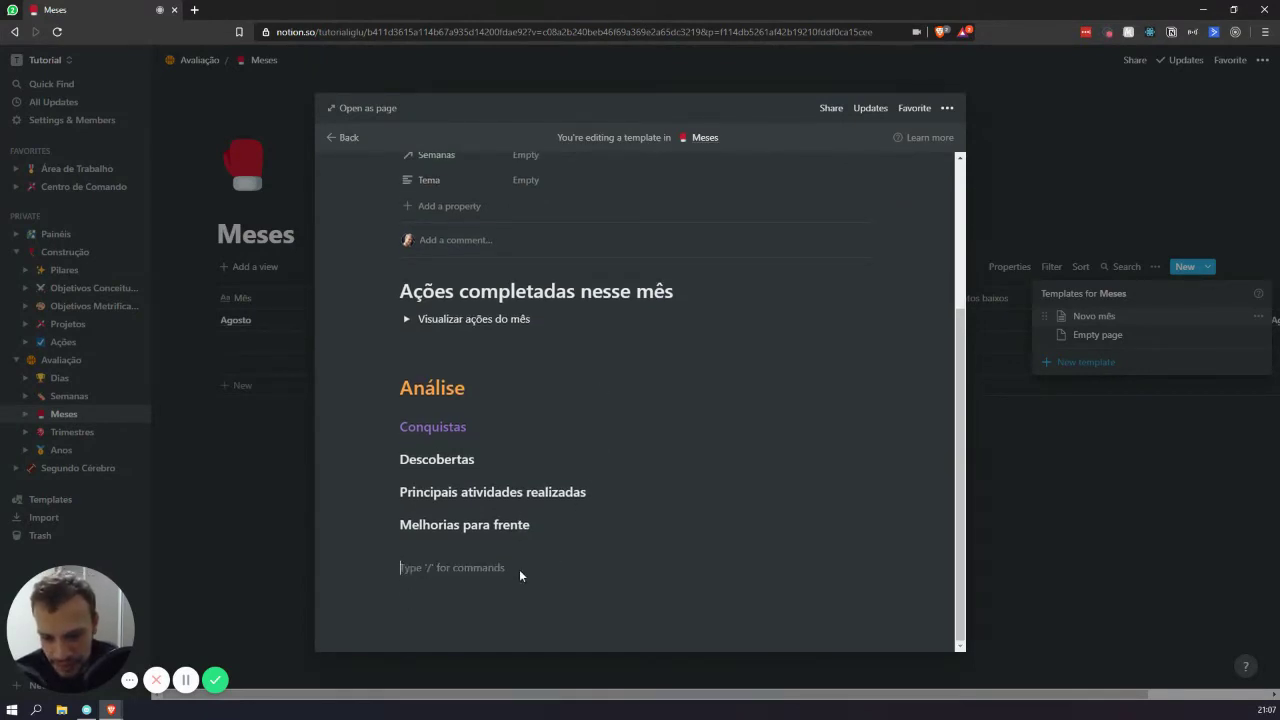
pyautogui.moveTo(489, 553); pyautogui.dragTo(520, 443)
pyautogui.click(520, 443)
pyautogui.click(486, 566)
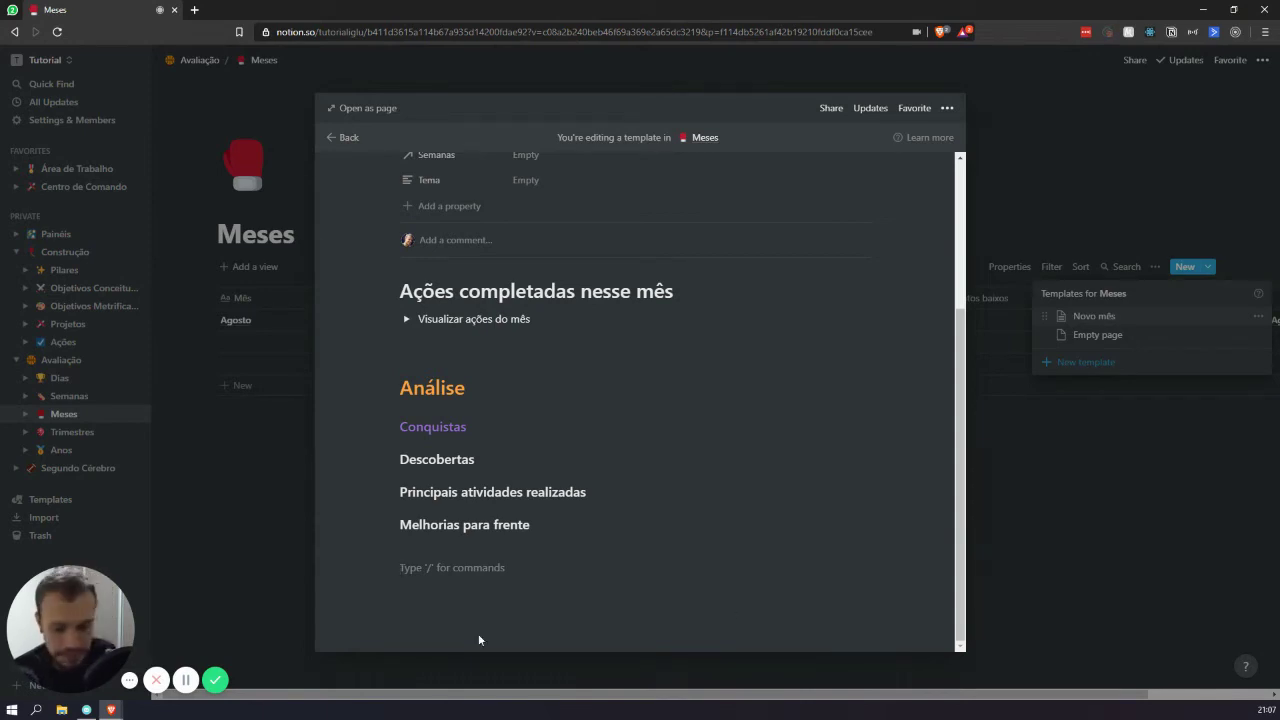
pyautogui.press('Return')
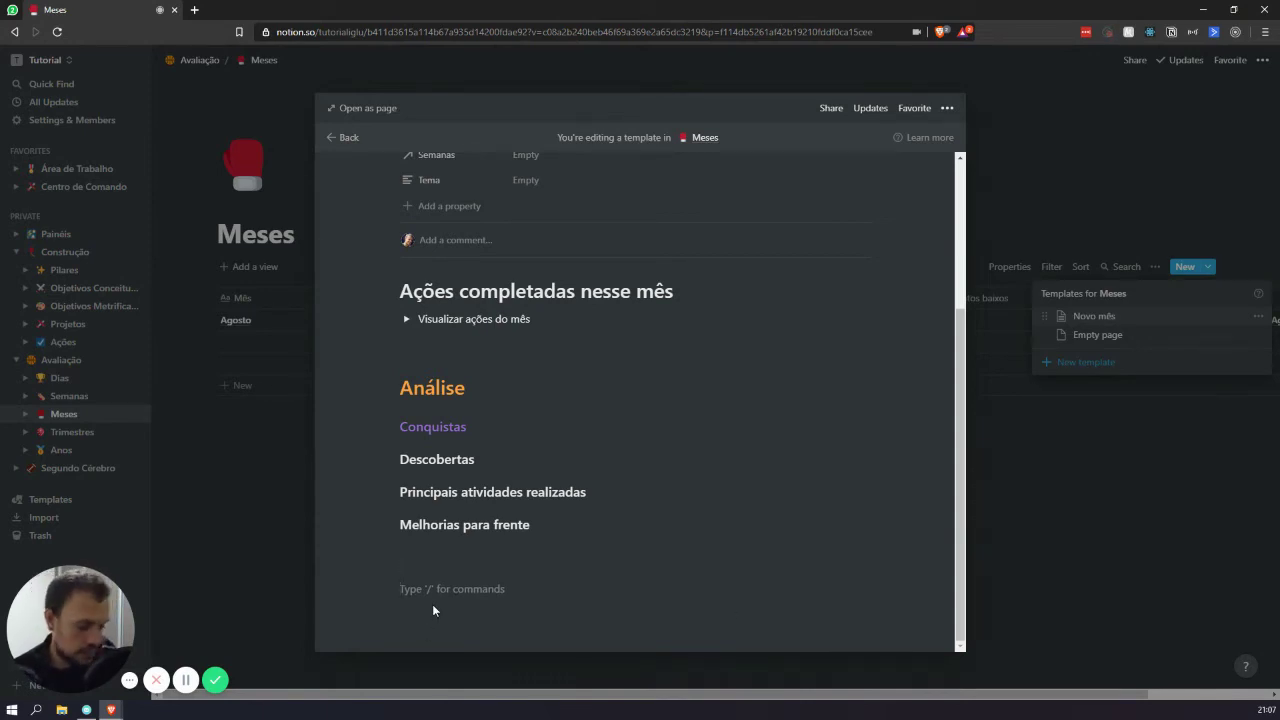
pyautogui.write('/h1')
pyautogui.press('Return')
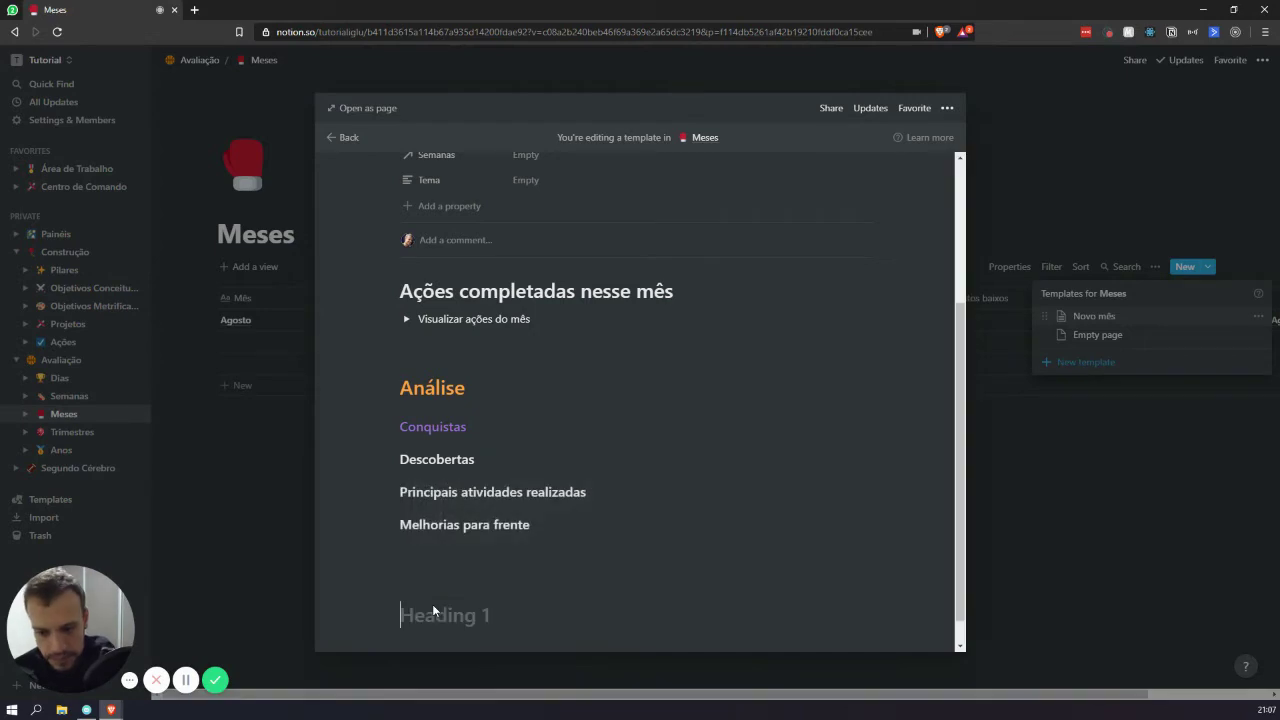
pyautogui.write('Pil')
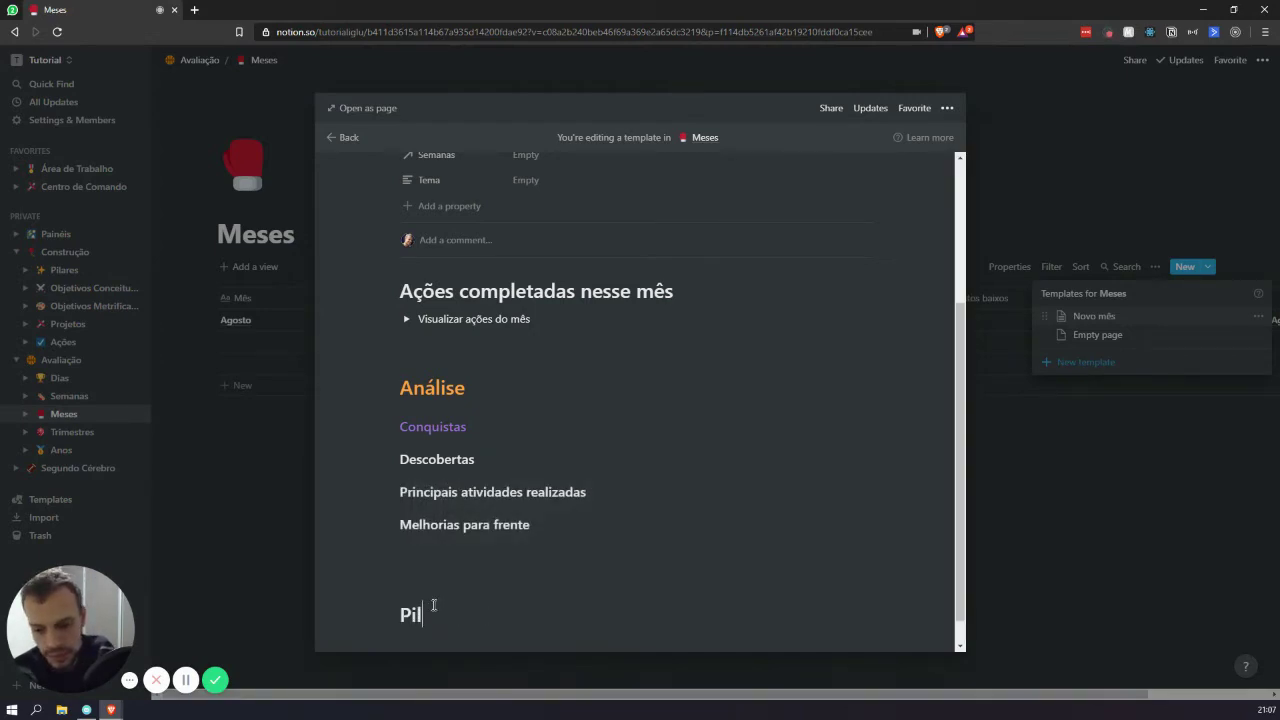
pyautogui.write('ares')
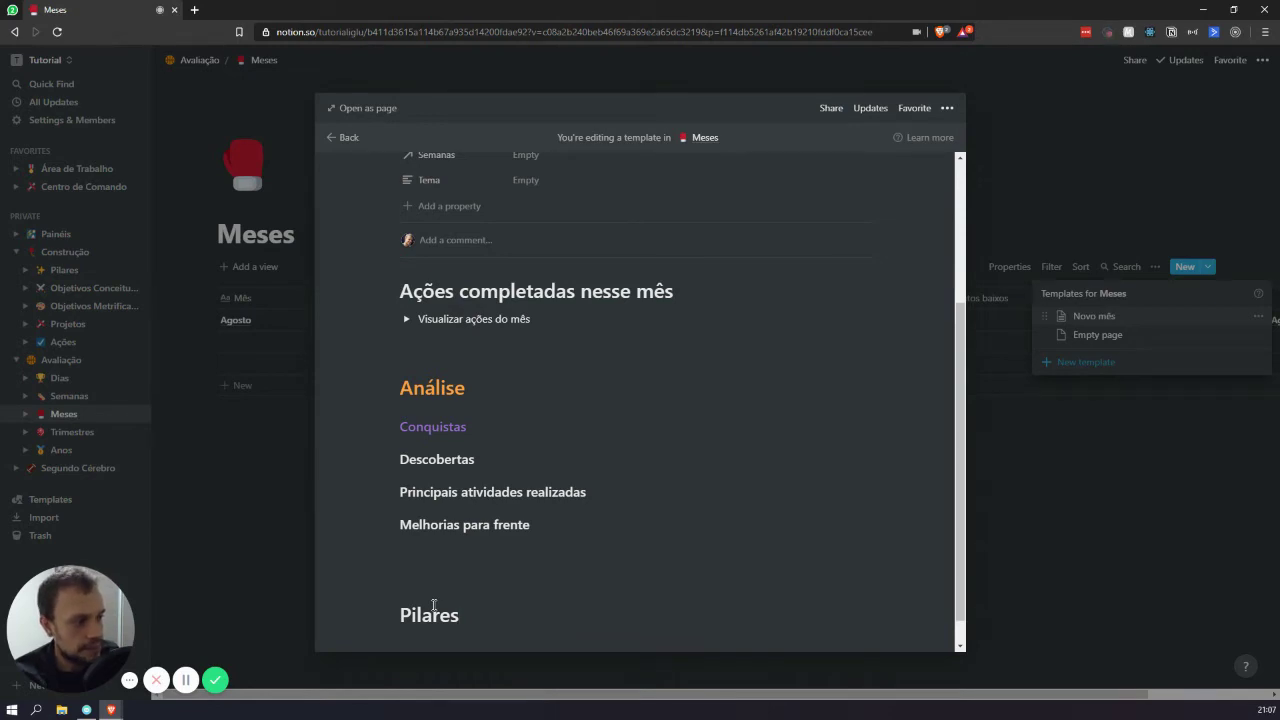
# Add a Heading 3 titled "Revisao dos pilares" under the Pilares heading.
pyautogui.press('Return')
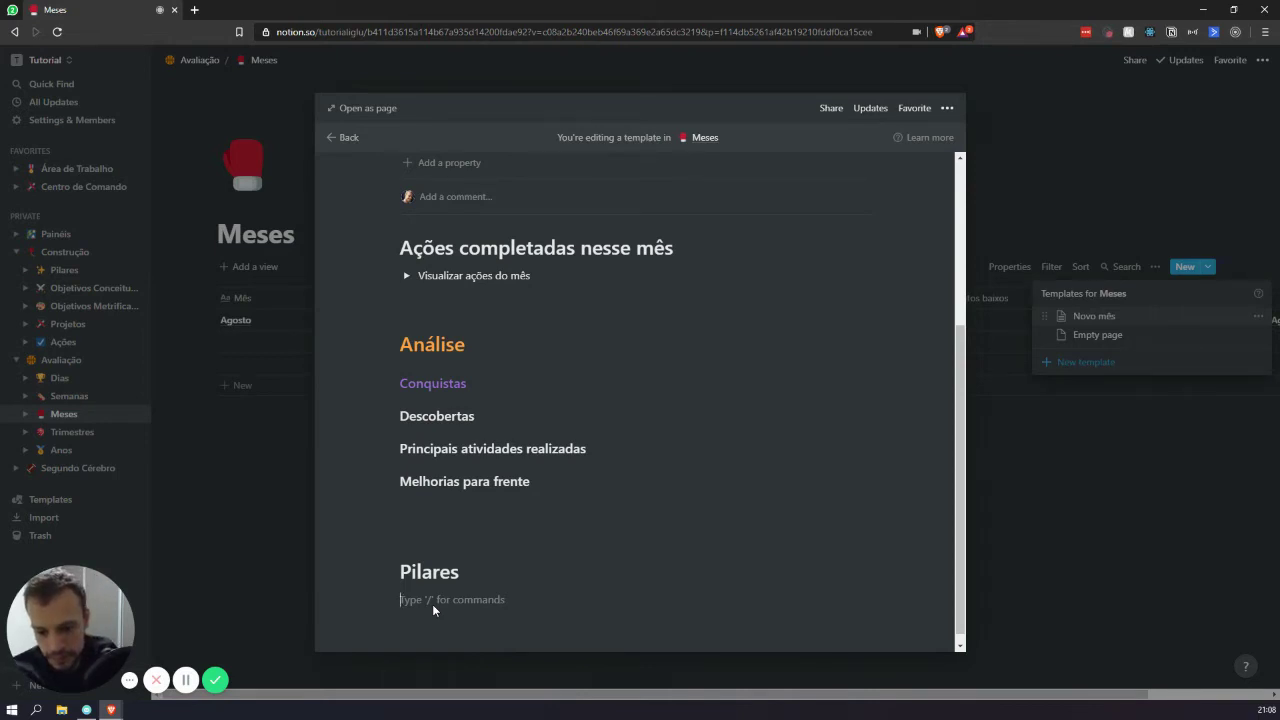
pyautogui.write('/')
pyautogui.write('y')
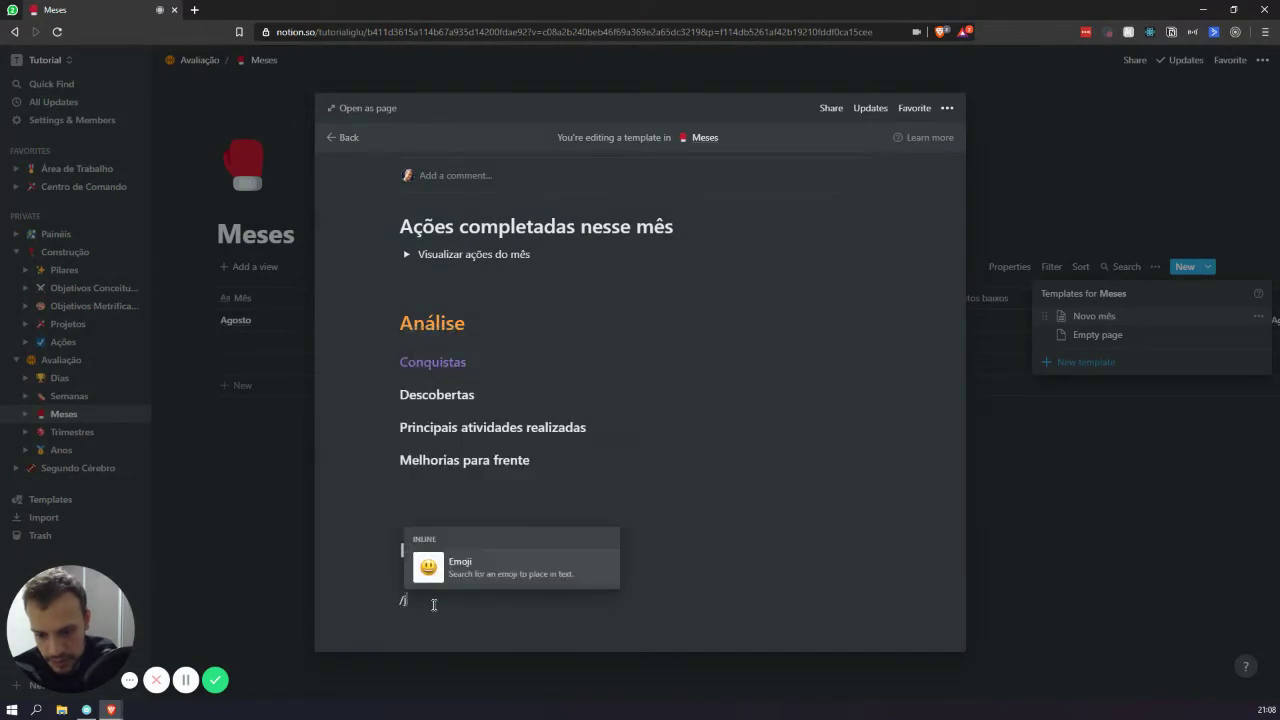
pyautogui.press('BackSpace')
pyautogui.write('h3')
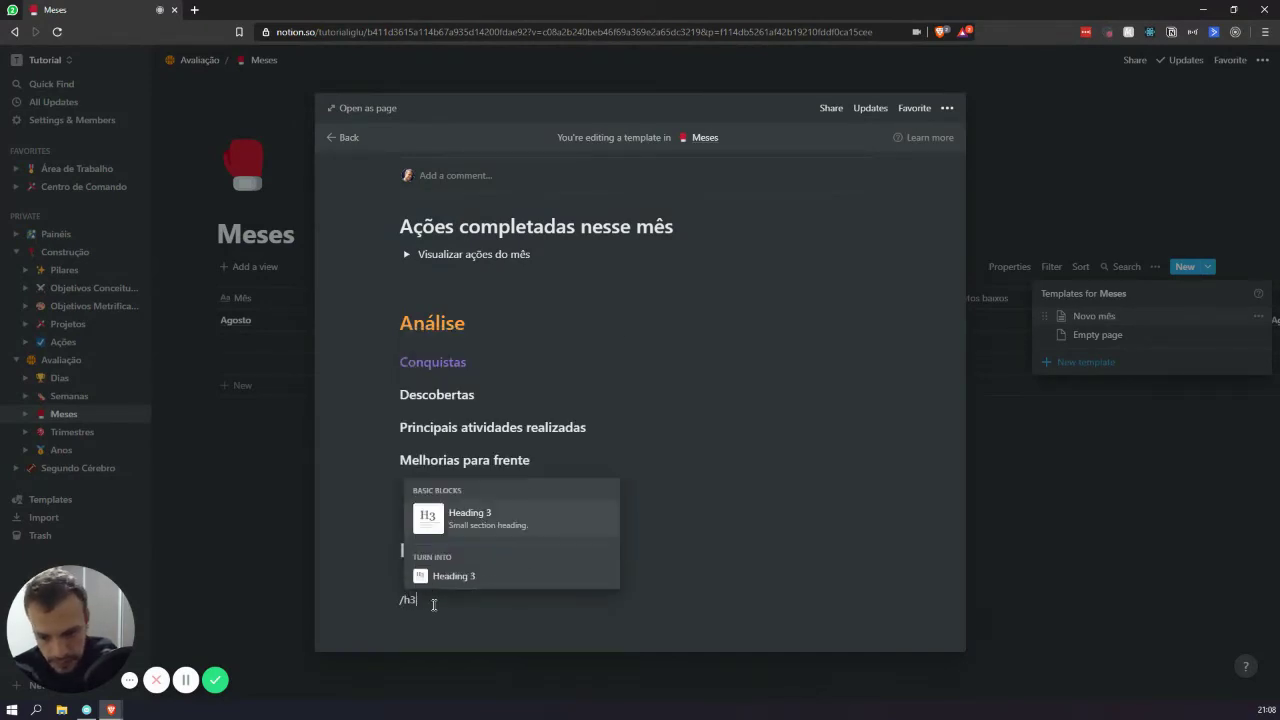
pyautogui.press('Return')
pyautogui.write('Revisa')
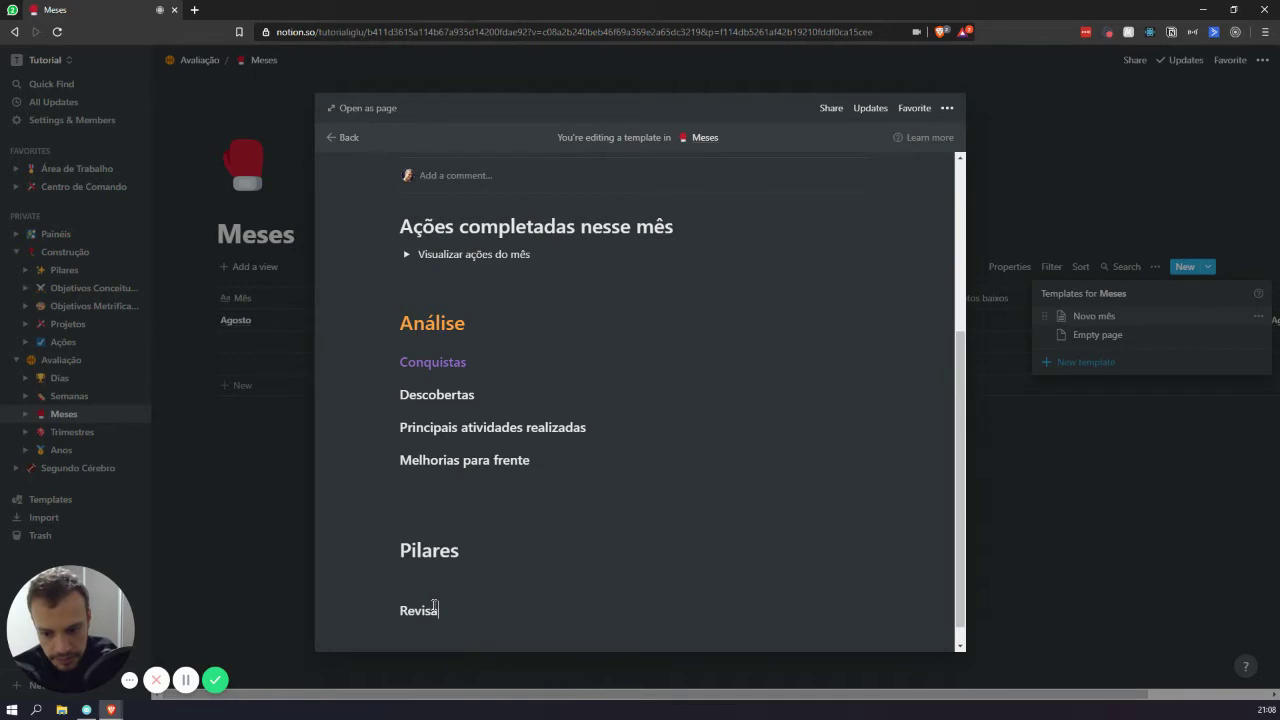
pyautogui.press('BackSpace')
pyautogui.write('ão dos')
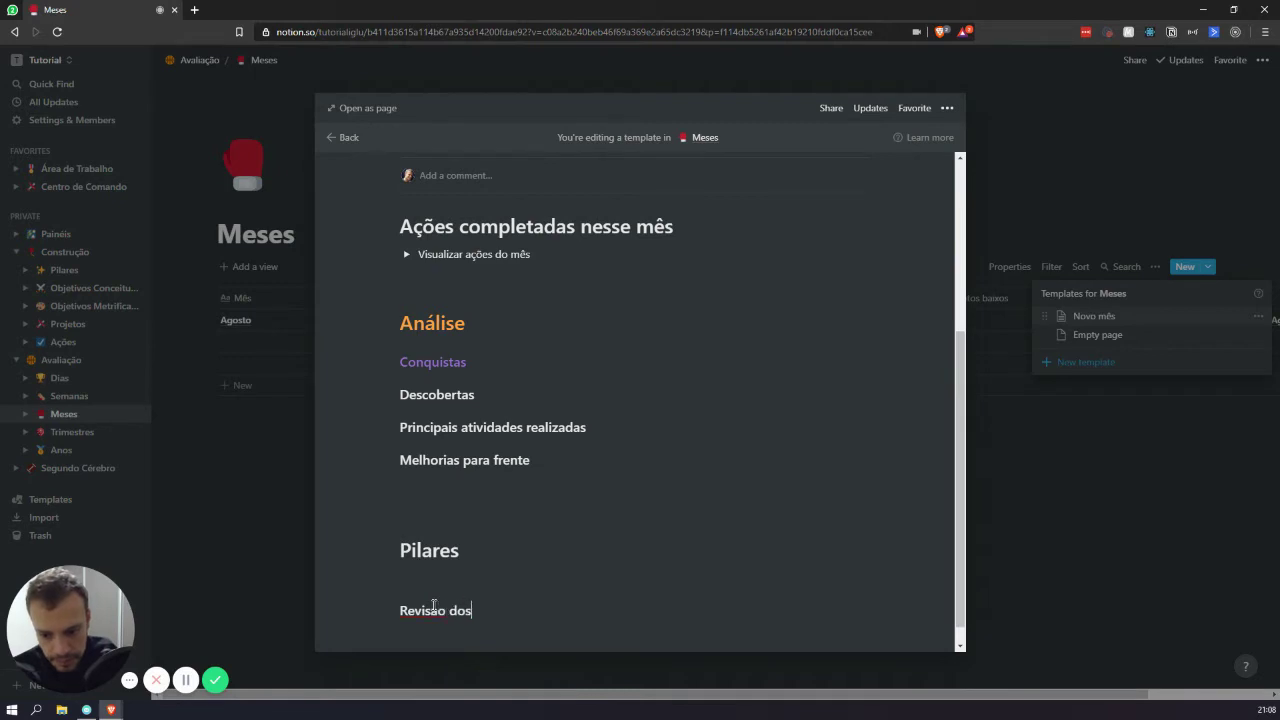
pyautogui.write(' lilares')
pyautogui.press('BackSpace')
pyautogui.press('BackSpace')
pyautogui.press('BackSpace')
pyautogui.press('BackSpace')
pyautogui.press('BackSpace')
pyautogui.press('BackSpace')
pyautogui.press('BackSpace')
pyautogui.write('pilares')
pyautogui.press('Return')
# Add a to-do item reading "Revisão dos pilares concluída" under the Revisao dos pilares heading.
pyautogui.write('/to')
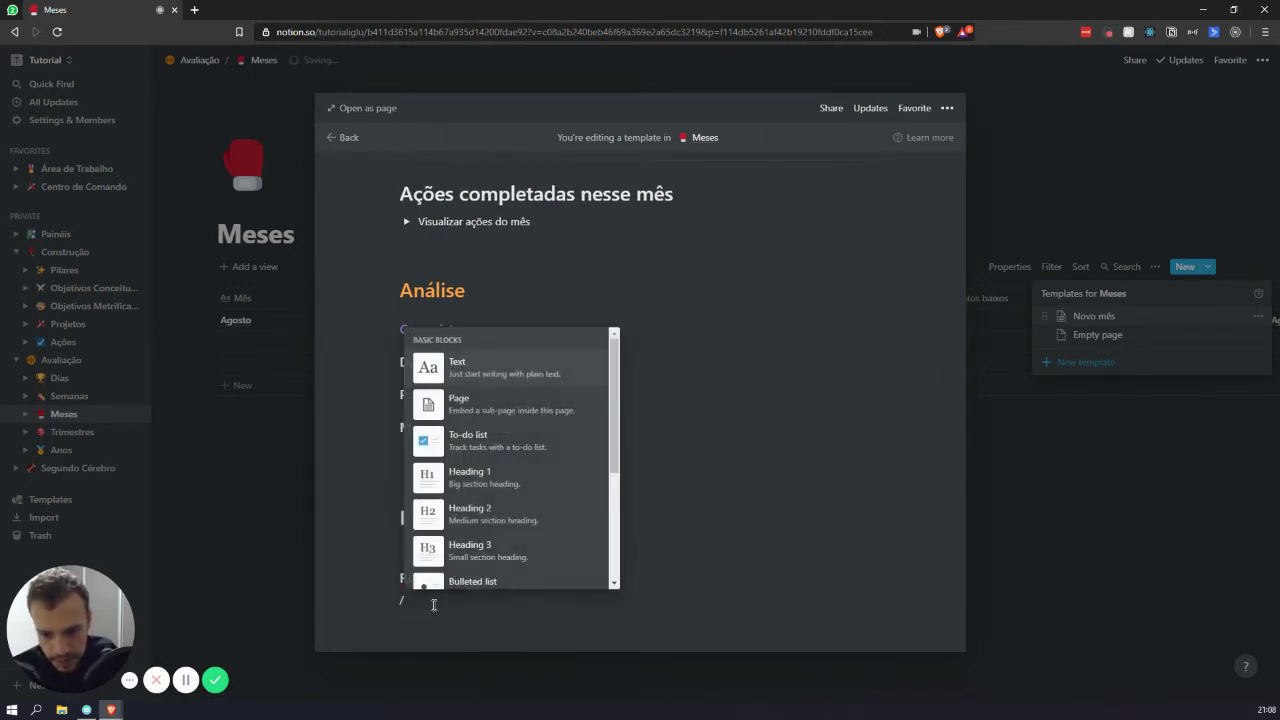
pyautogui.press('Return')
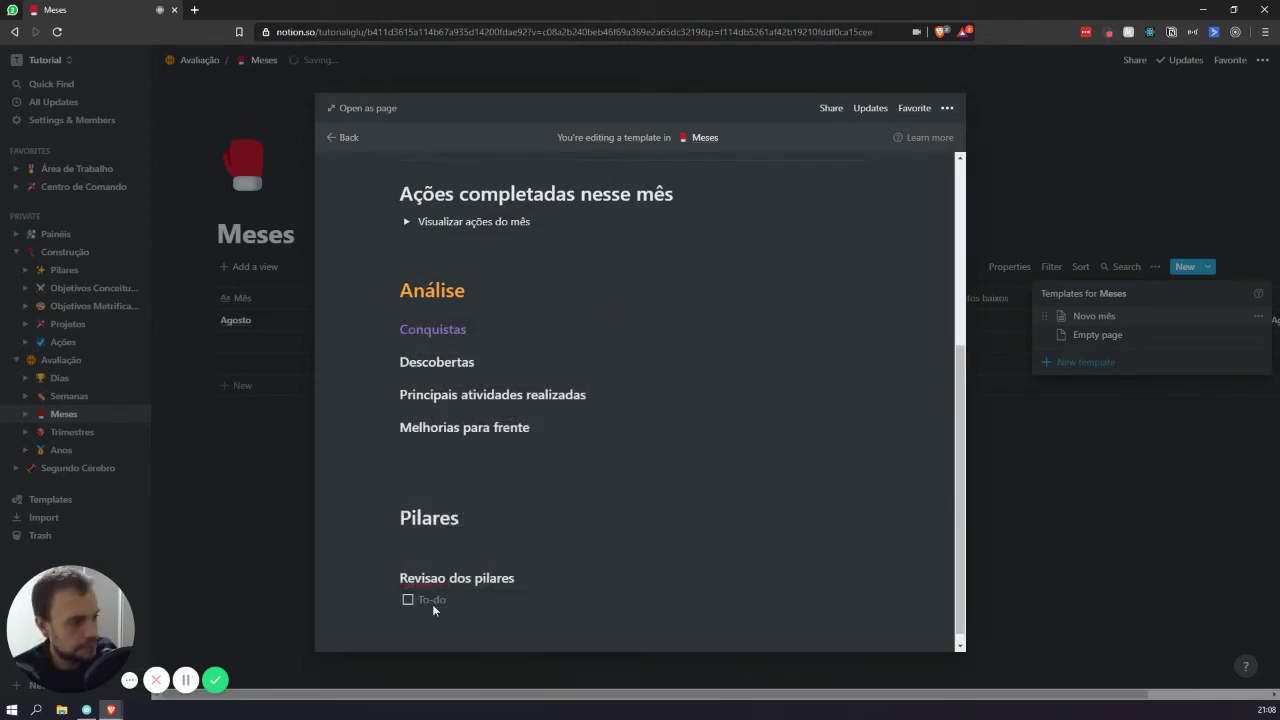
pyautogui.write('Rev')
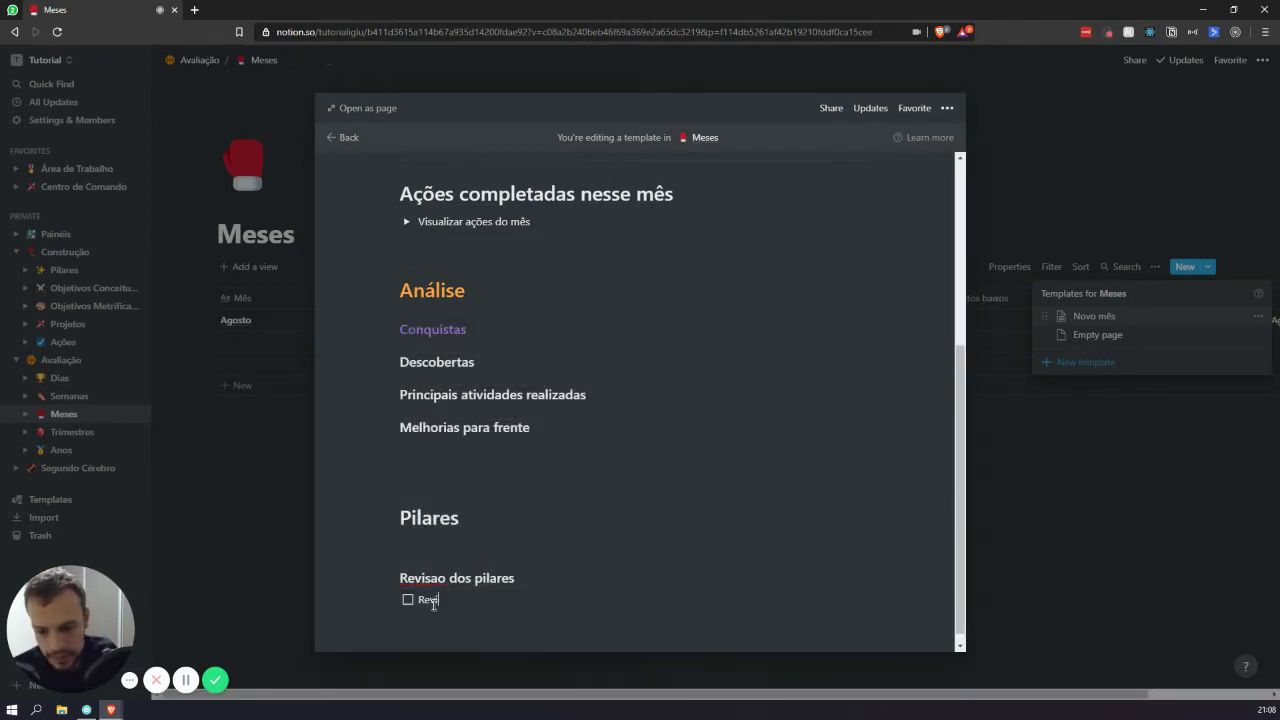
pyautogui.write('isão dos pi')
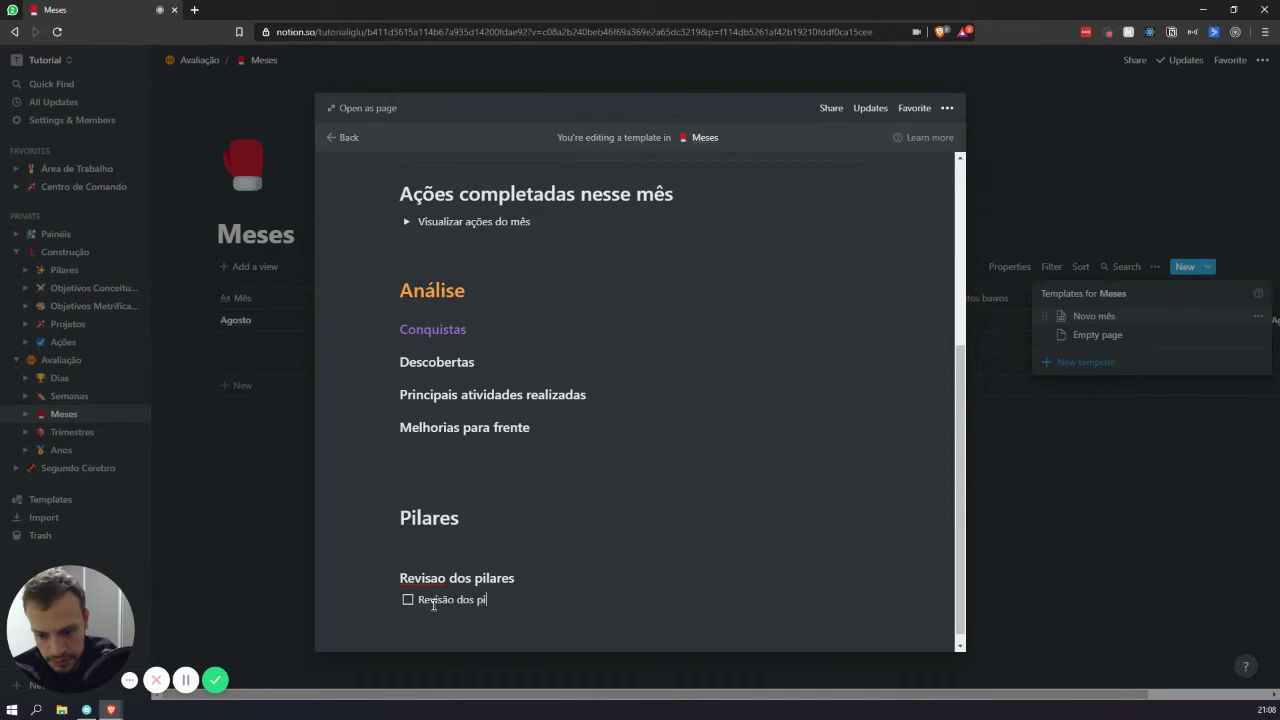
pyautogui.write('lares concluída')
pyautogui.press('Return')
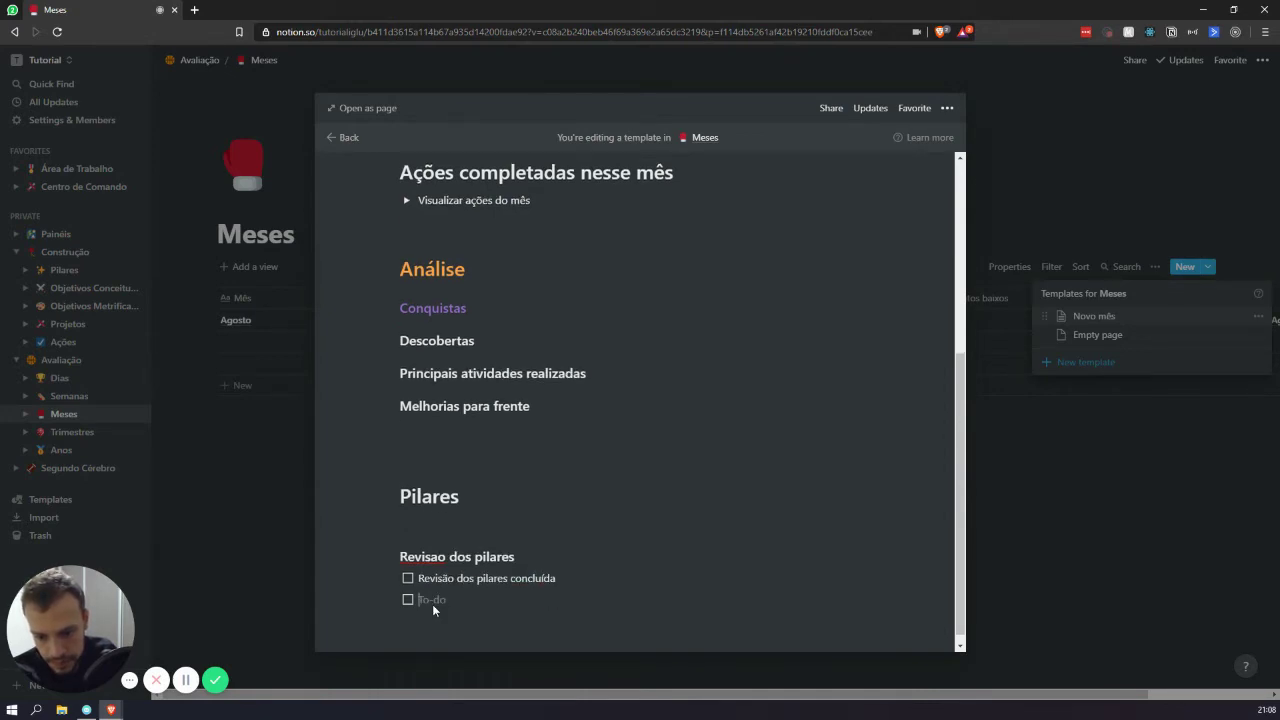
# Add a toggle list titled "Visualizar pilares" below the to-do item and expand it.
pyautogui.press('BackSpace')
pyautogui.write('/tog')
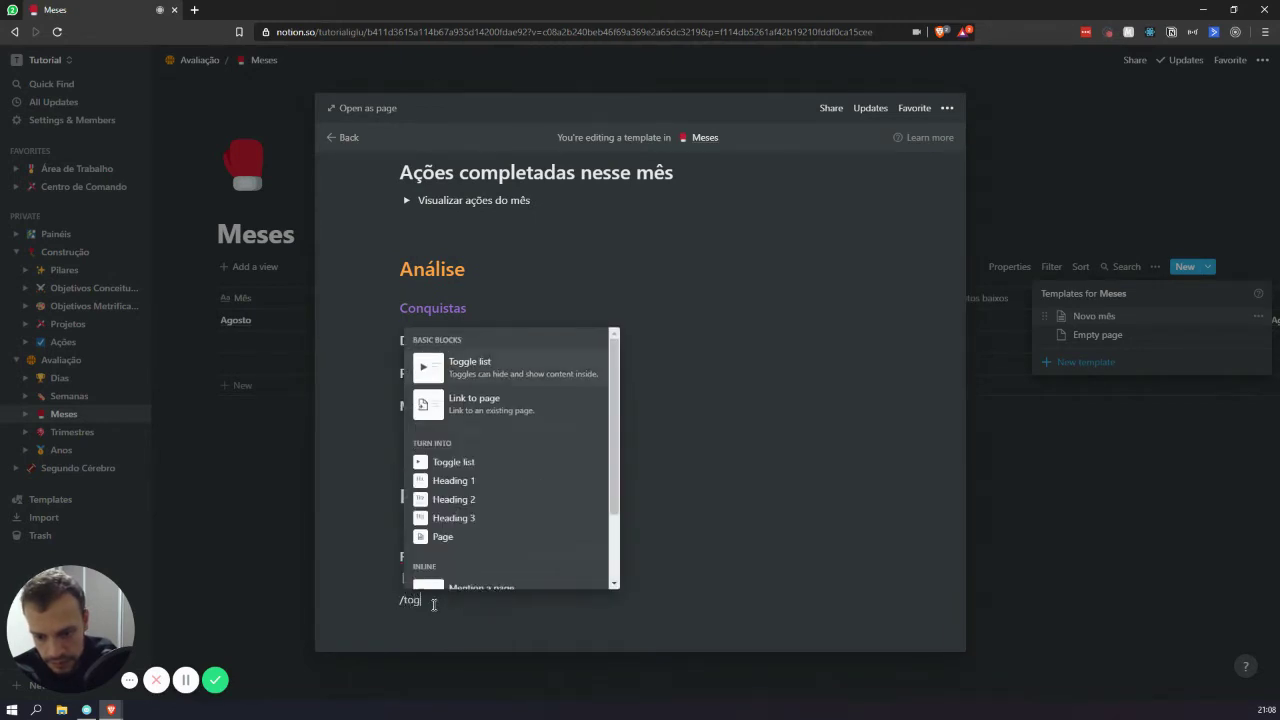
pyautogui.press('Return')
pyautogui.write('Vi')
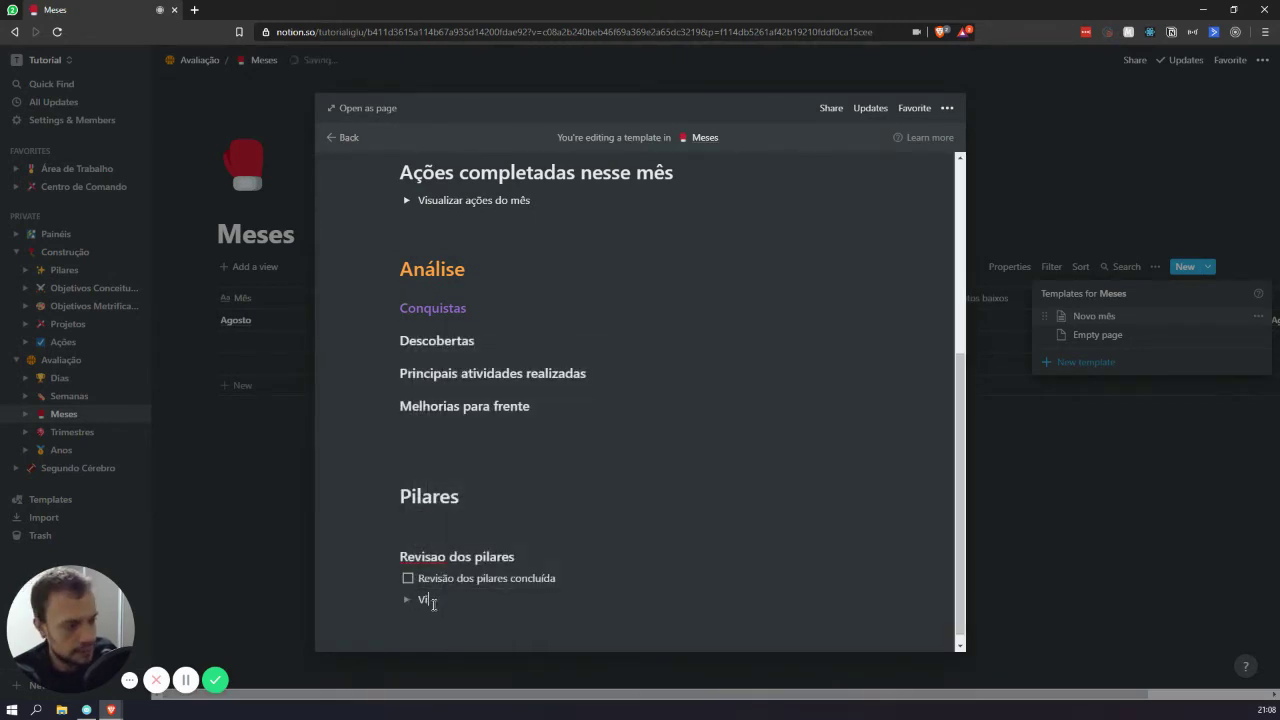
pyautogui.write('sualizar pilares')
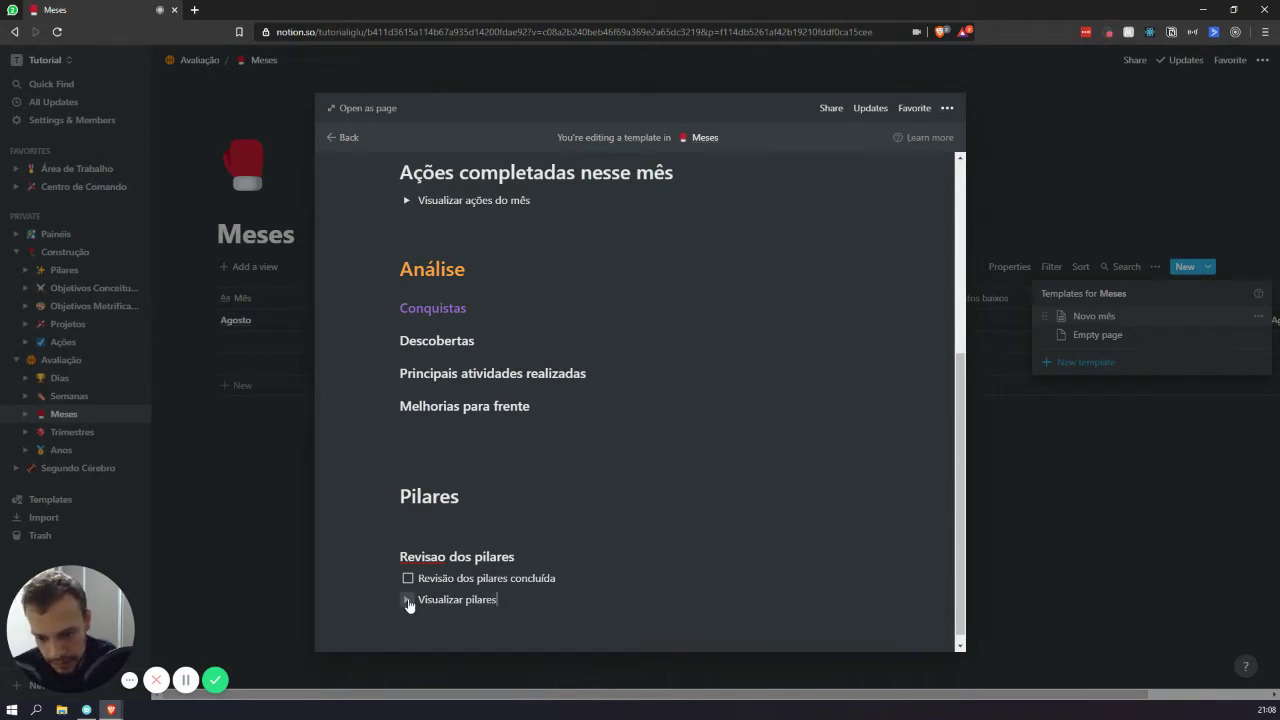
pyautogui.click(406, 599)
pyautogui.click(506, 589)
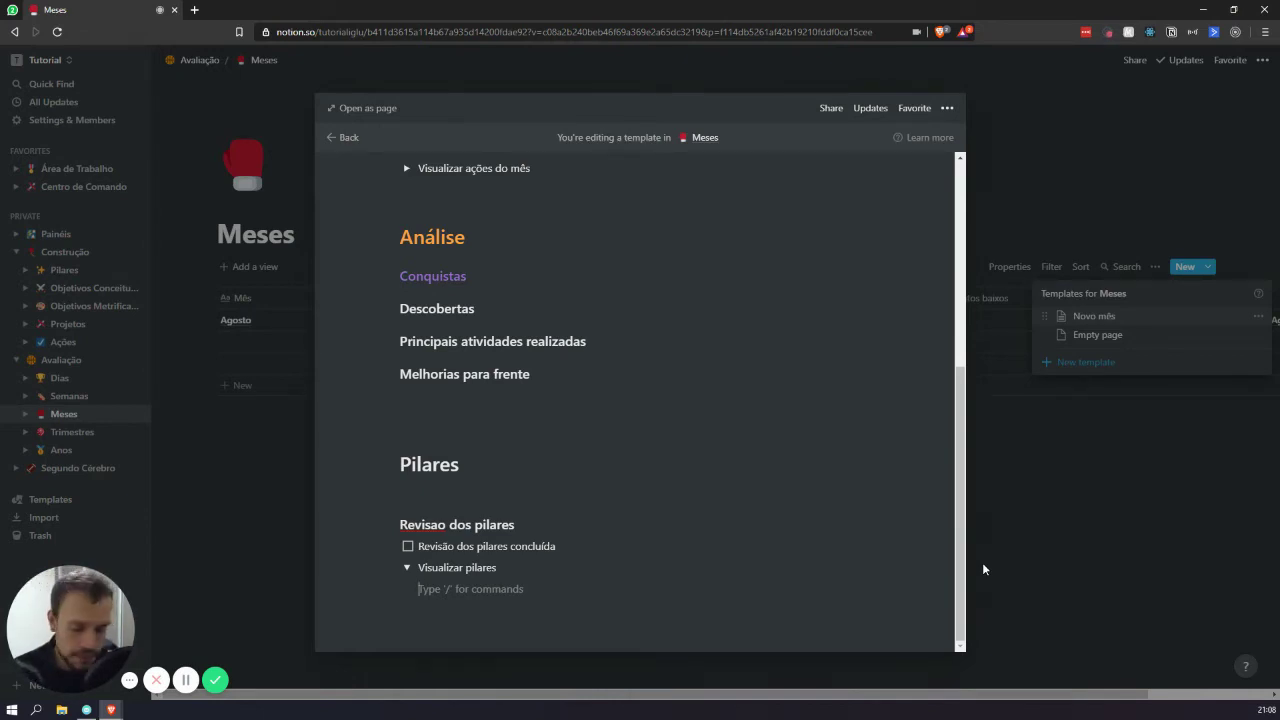
pyautogui.write('/link')
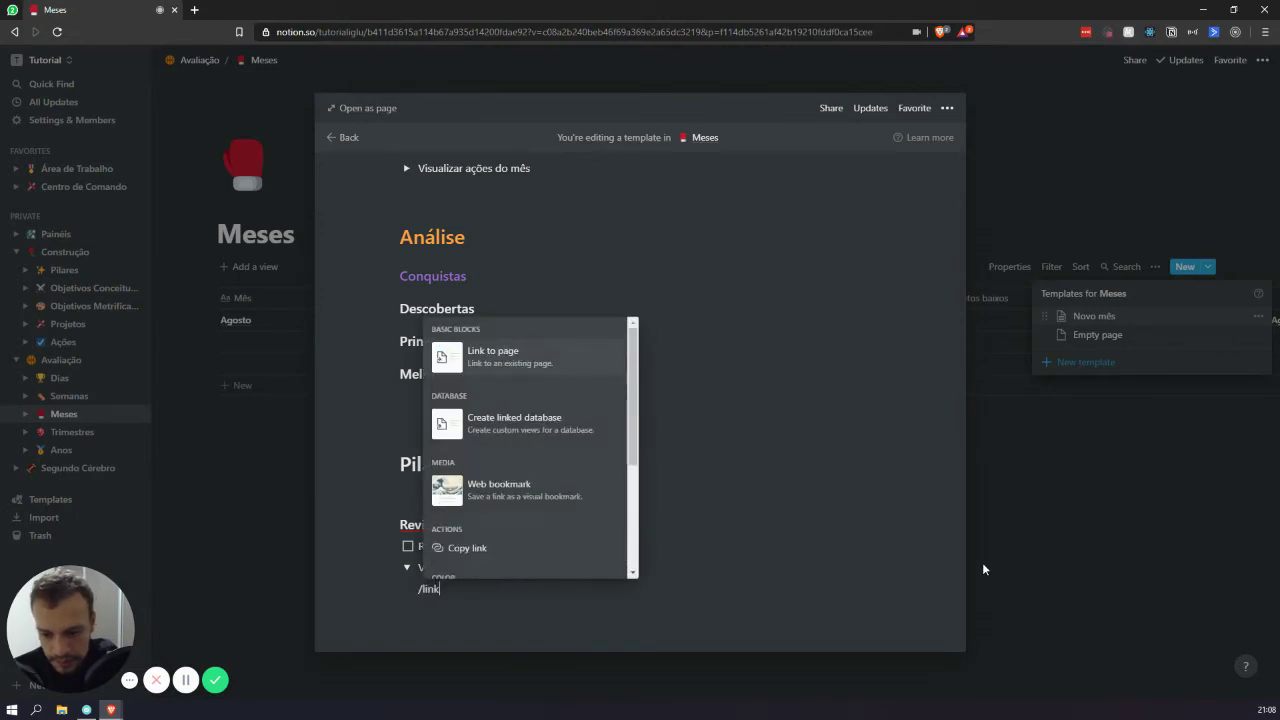
pyautogui.press('Return')
pyautogui.write('pil')
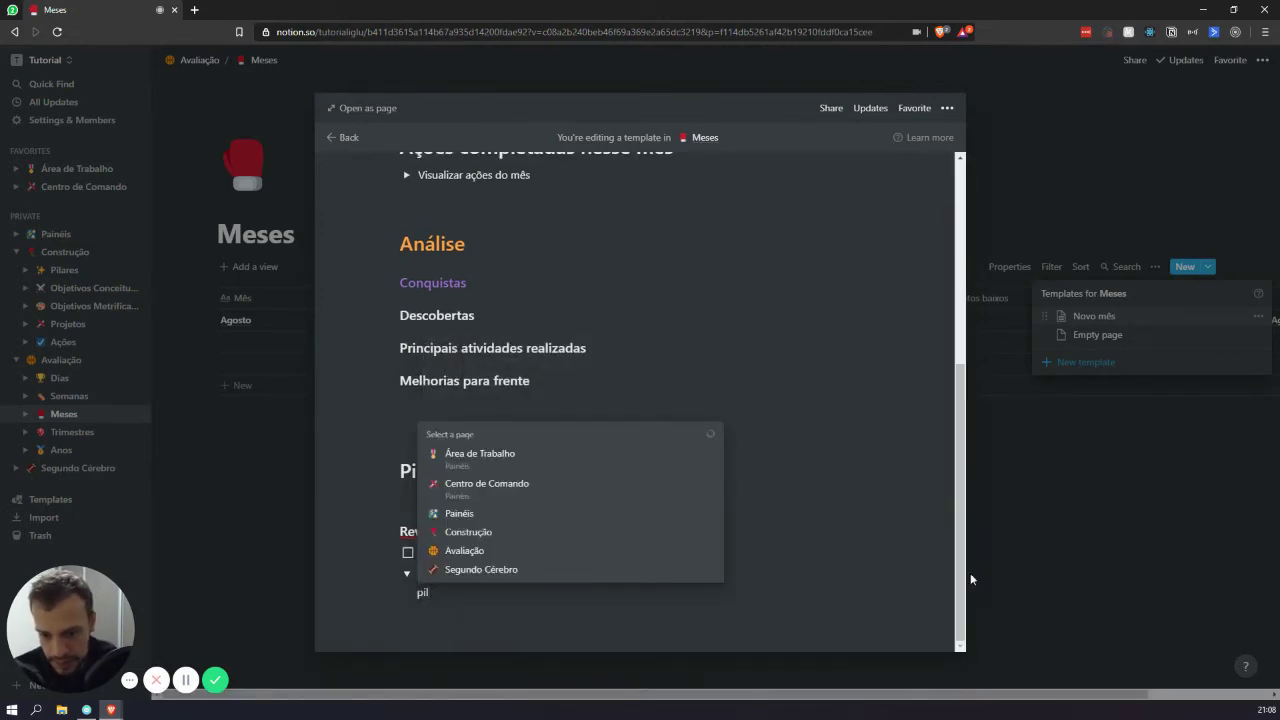
pyautogui.press('Return')
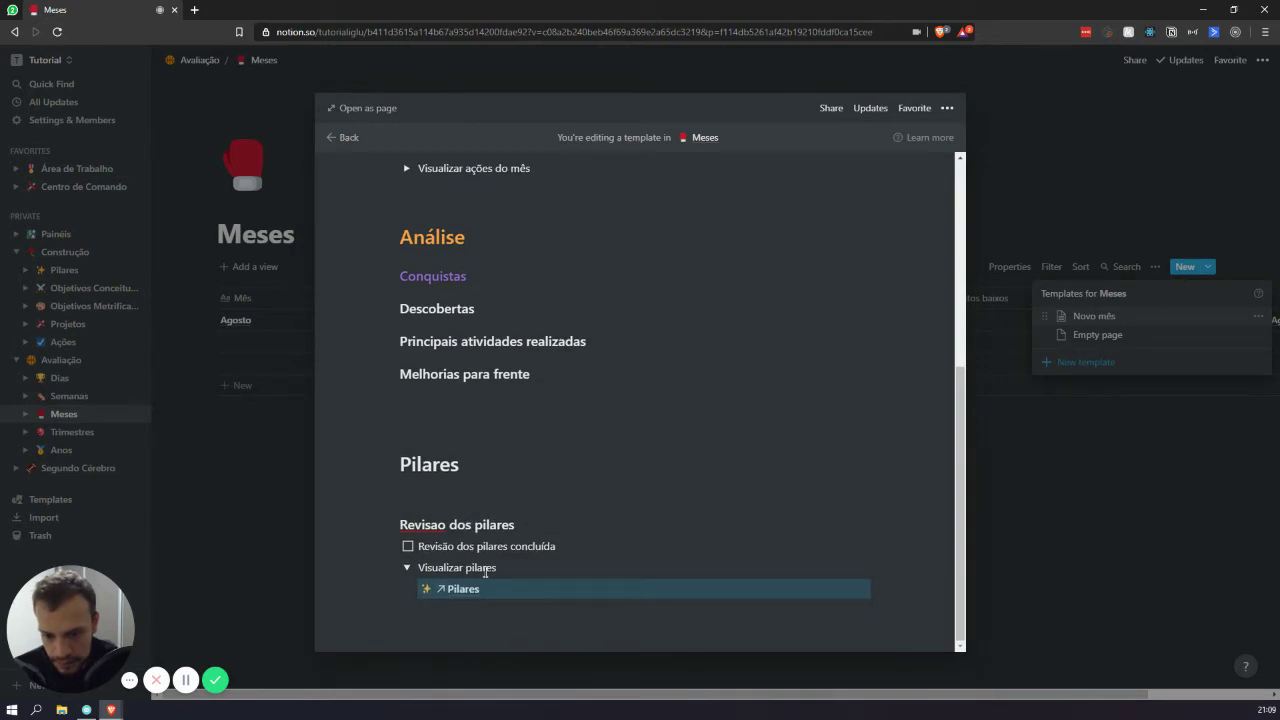
pyautogui.scroll(1, 508, 608)
pyautogui.scroll(-1, 526, 563)
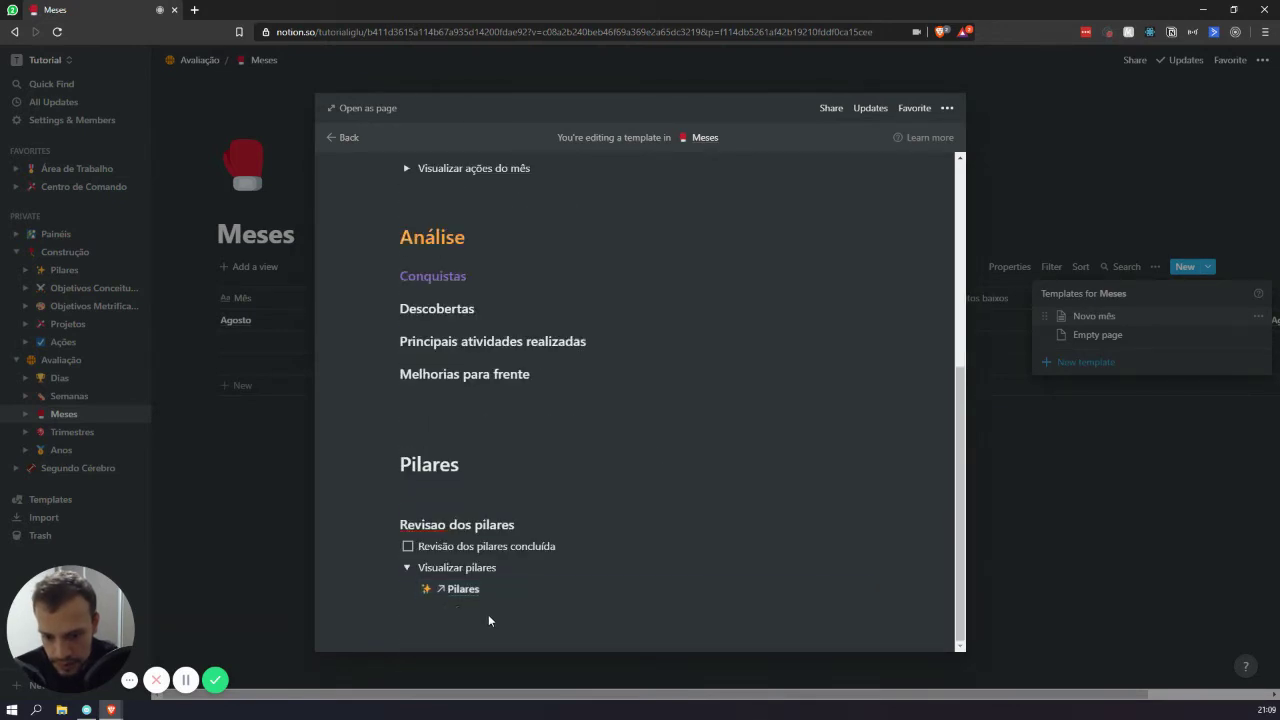
pyautogui.click(436, 607)
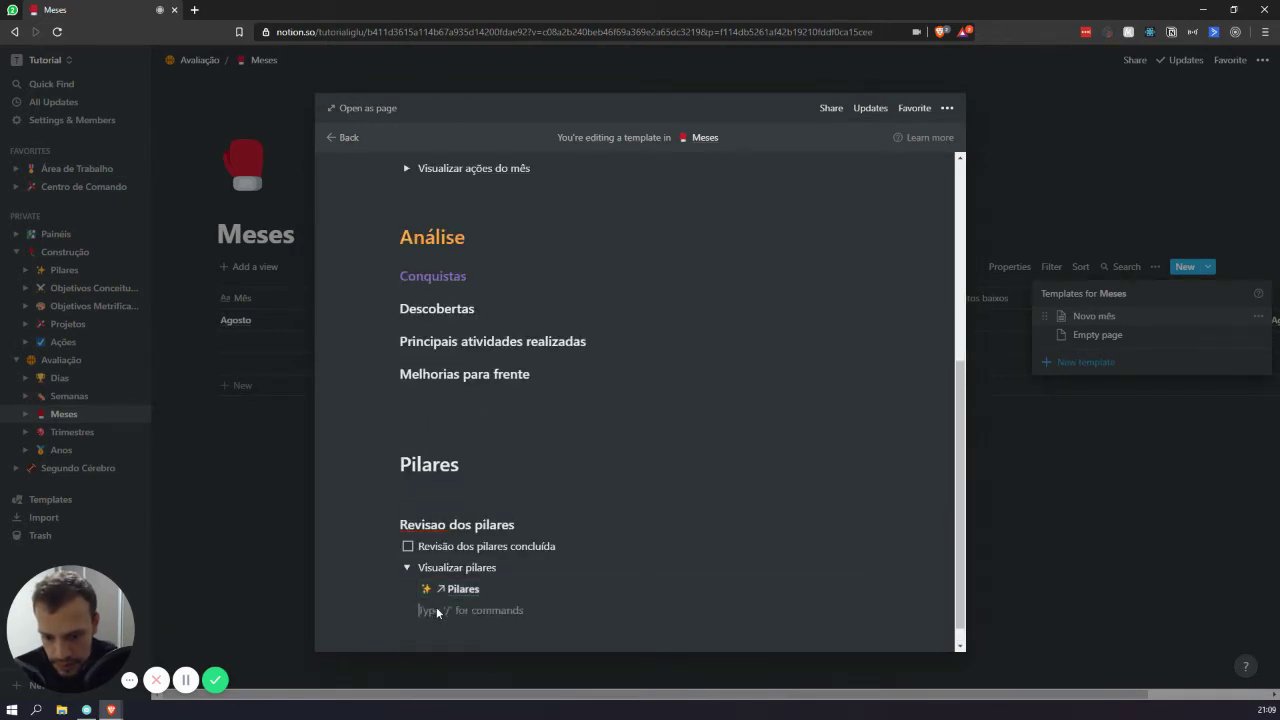
pyautogui.rightClick(860, 592)
pyautogui.click(903, 415)
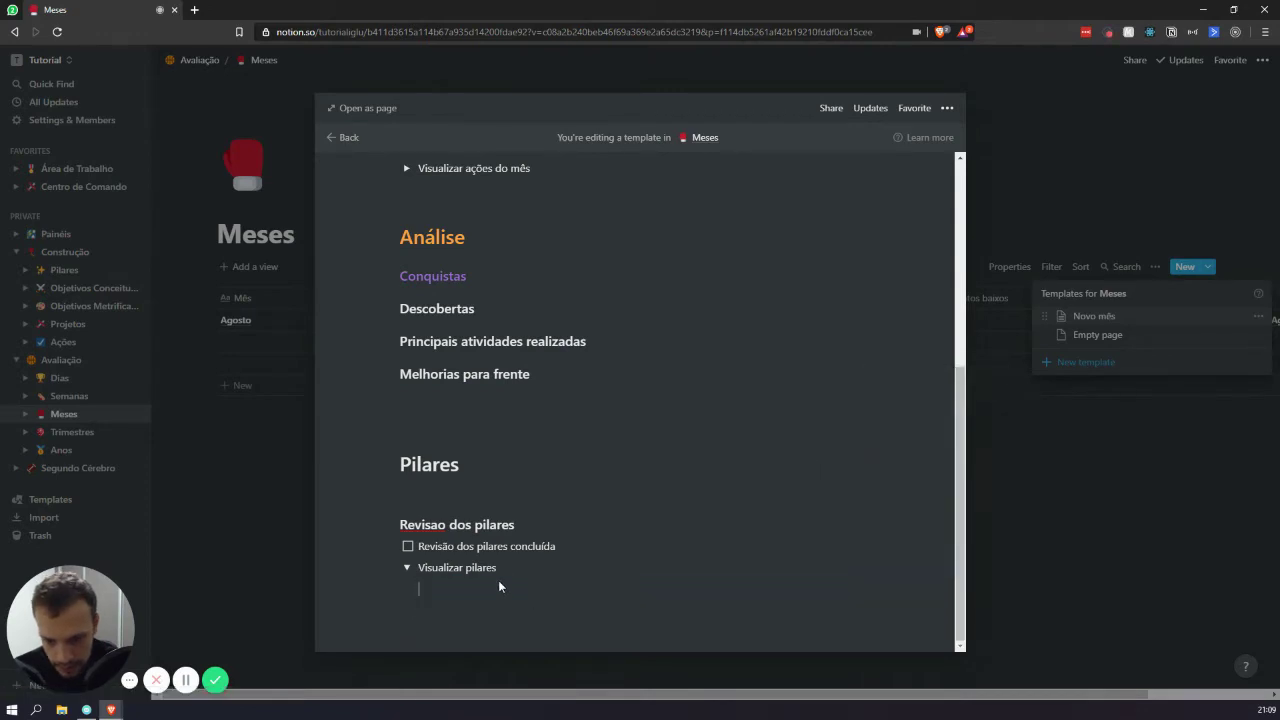
# Insert a linked view of the Pilares database inside the Visualizar pilares toggle, and collapse the toggle.
pyautogui.write('/linked')
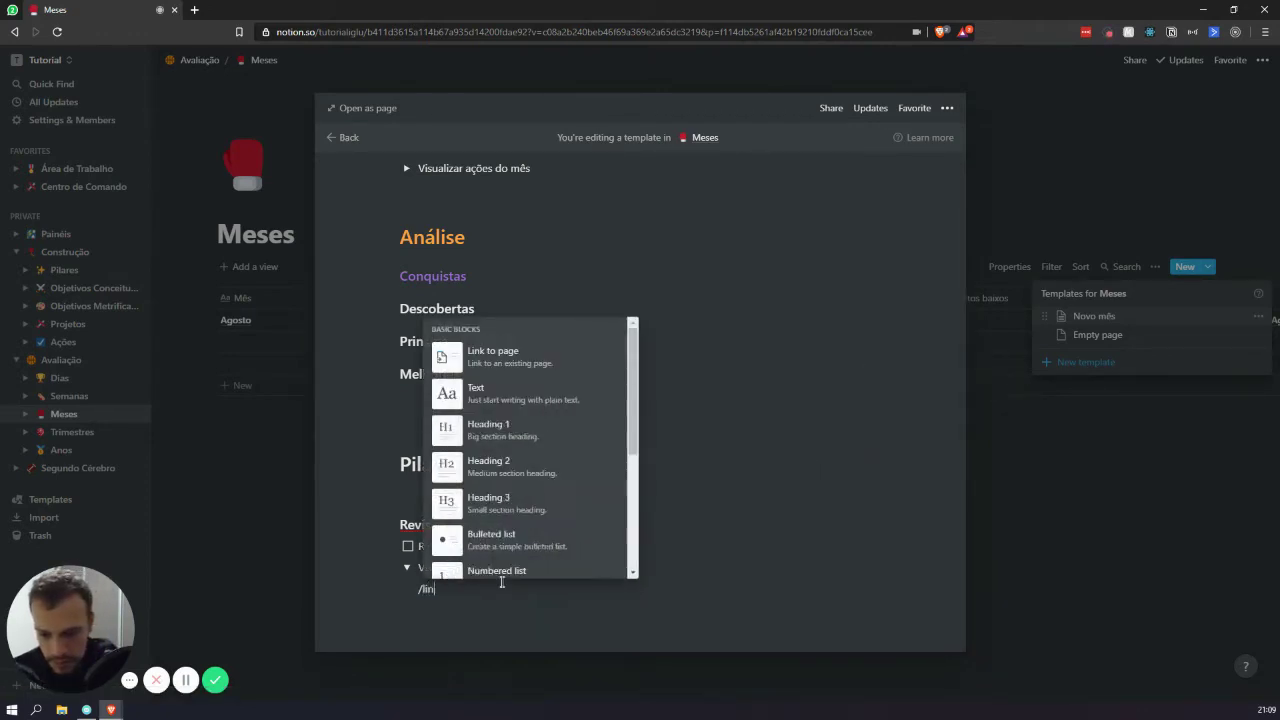
pyautogui.press('Return')
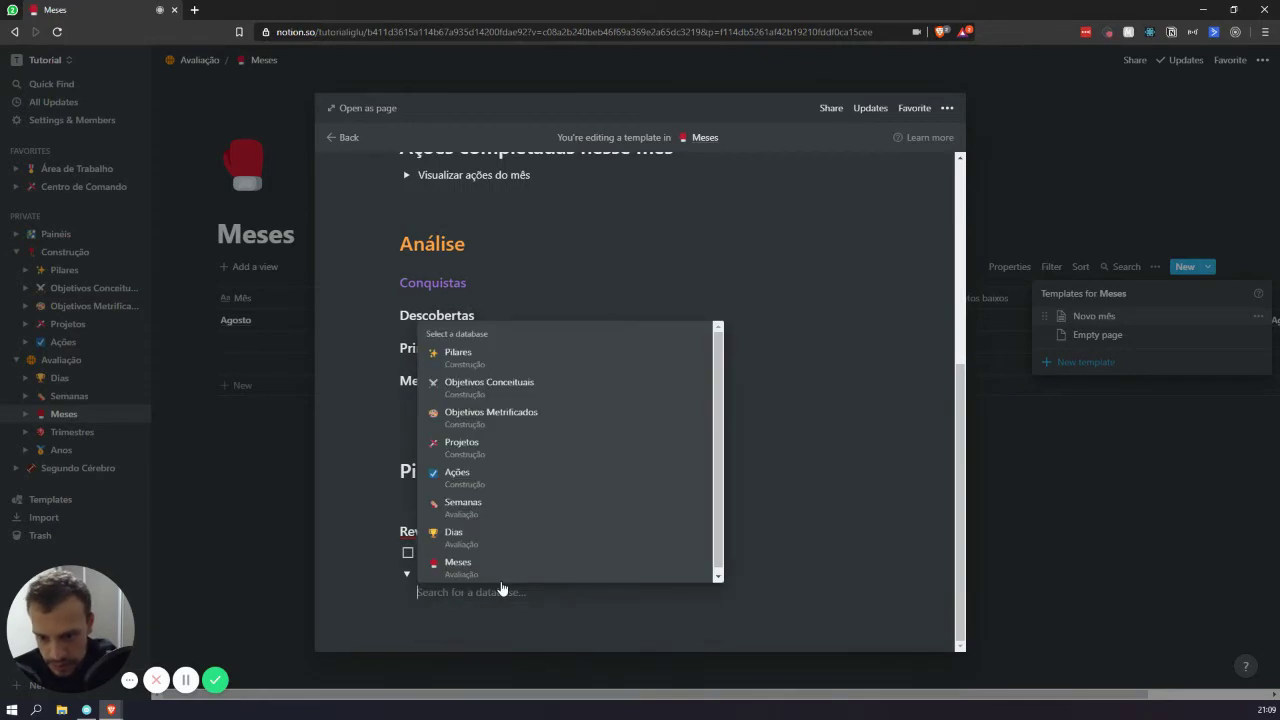
pyautogui.write('pil')
pyautogui.press('Return')
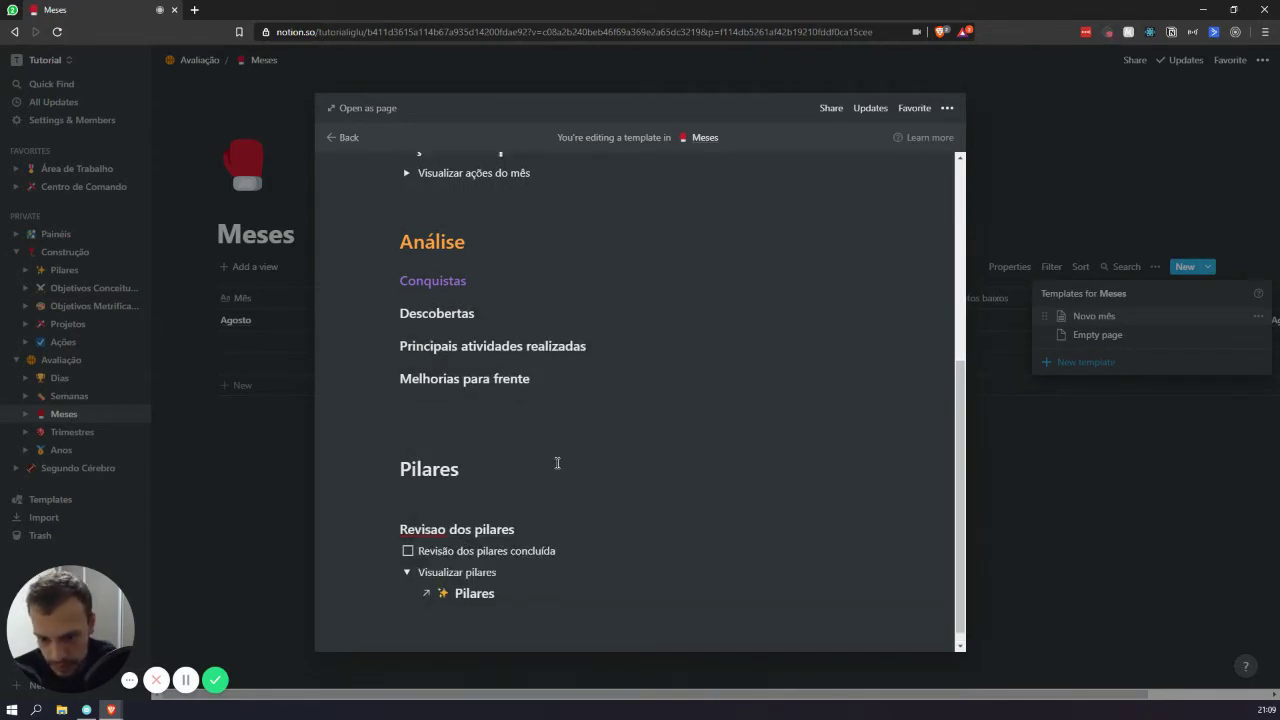
pyautogui.scroll(-3, 550, 414)
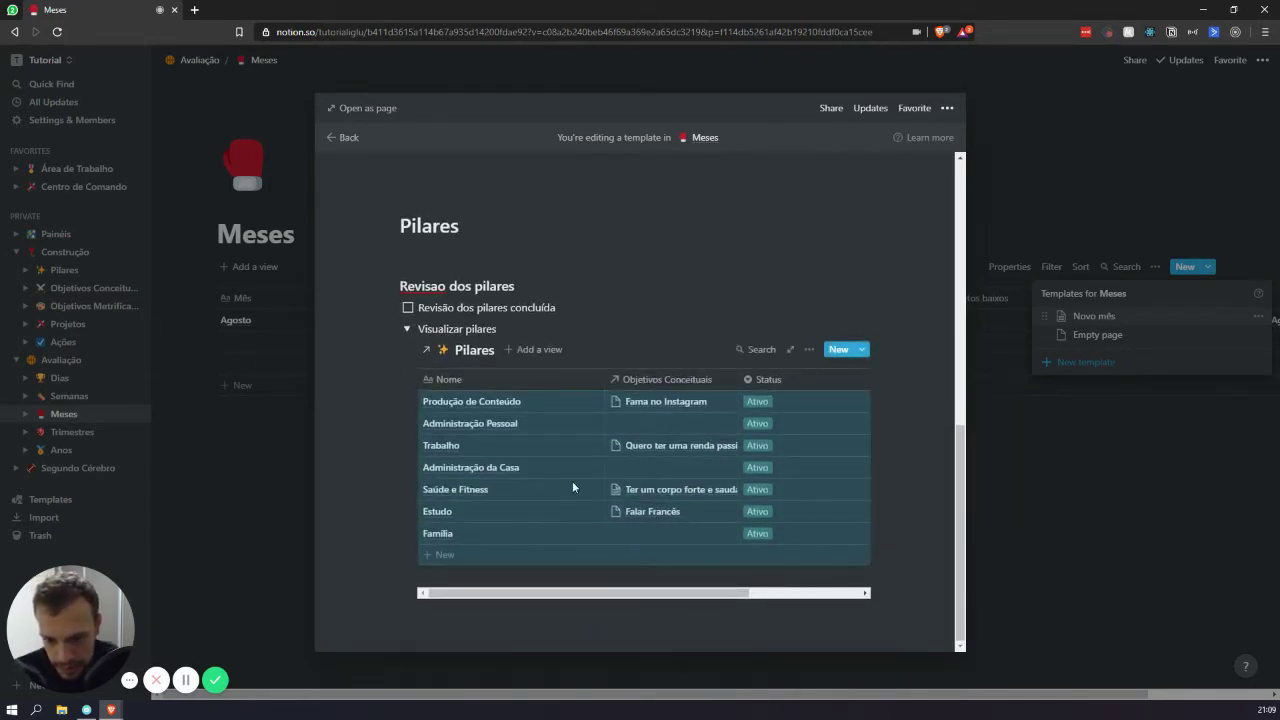
pyautogui.click(406, 329)
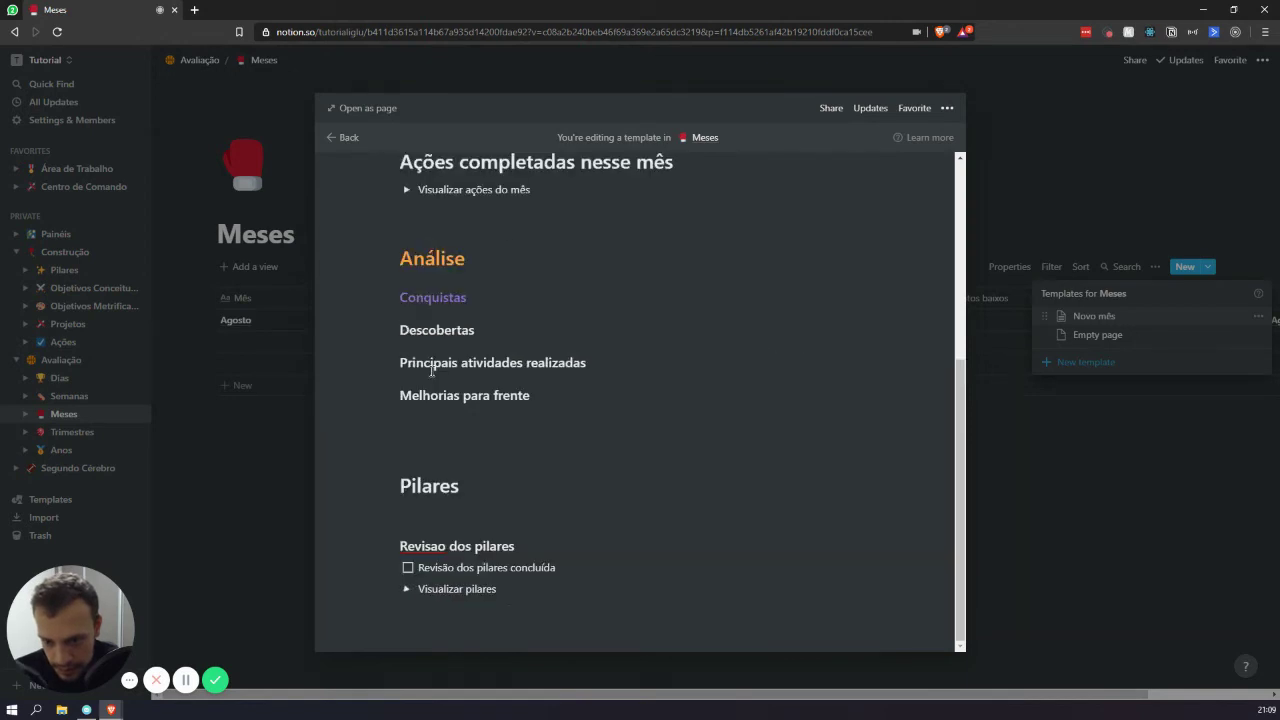
# Reopen the Visualizar pilares toggle to review the pillar names in the Nome column, and collapse it again.
pyautogui.click(406, 589)
pyautogui.scroll(-3, 516, 457)
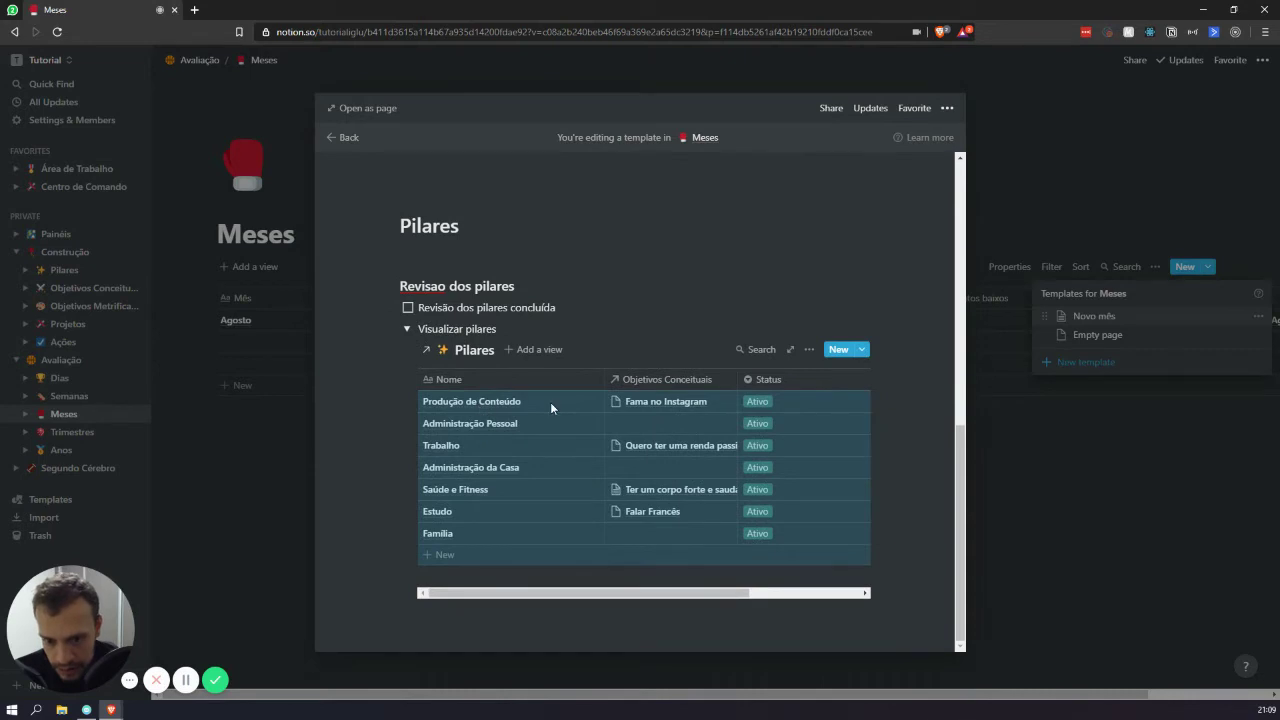
pyautogui.moveTo(550, 402); pyautogui.dragTo(558, 536)
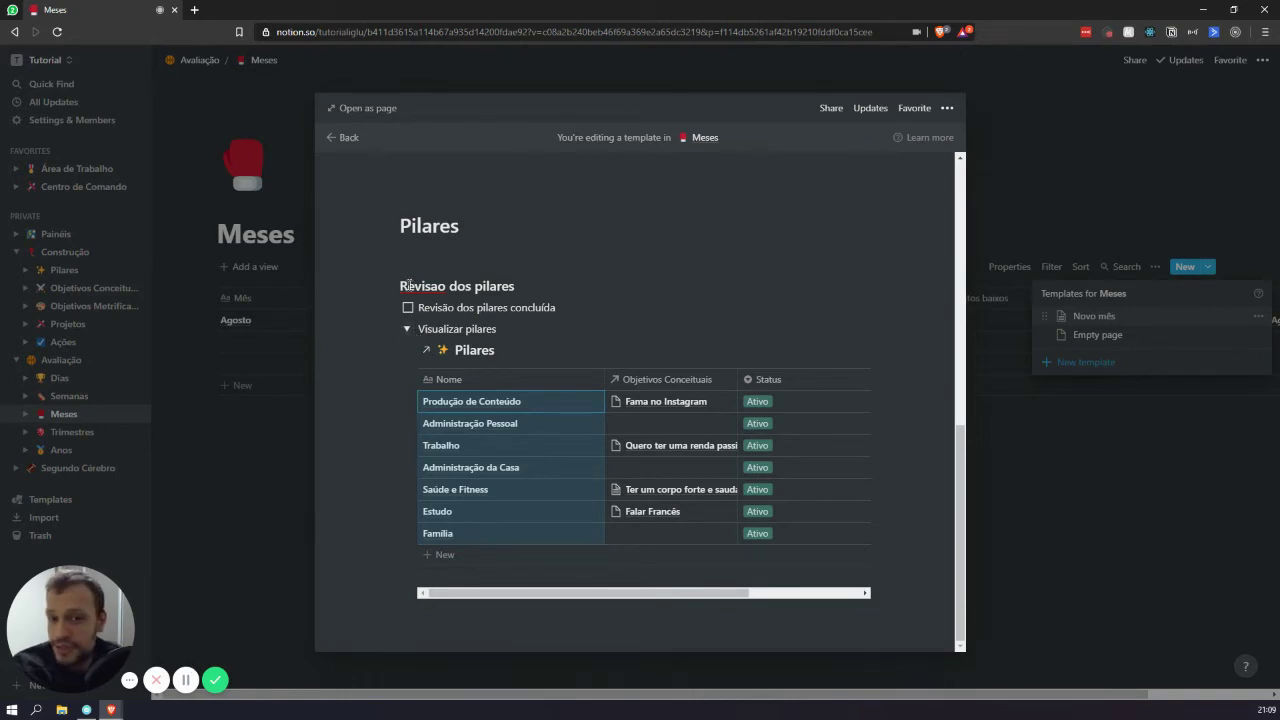
pyautogui.click(406, 329)
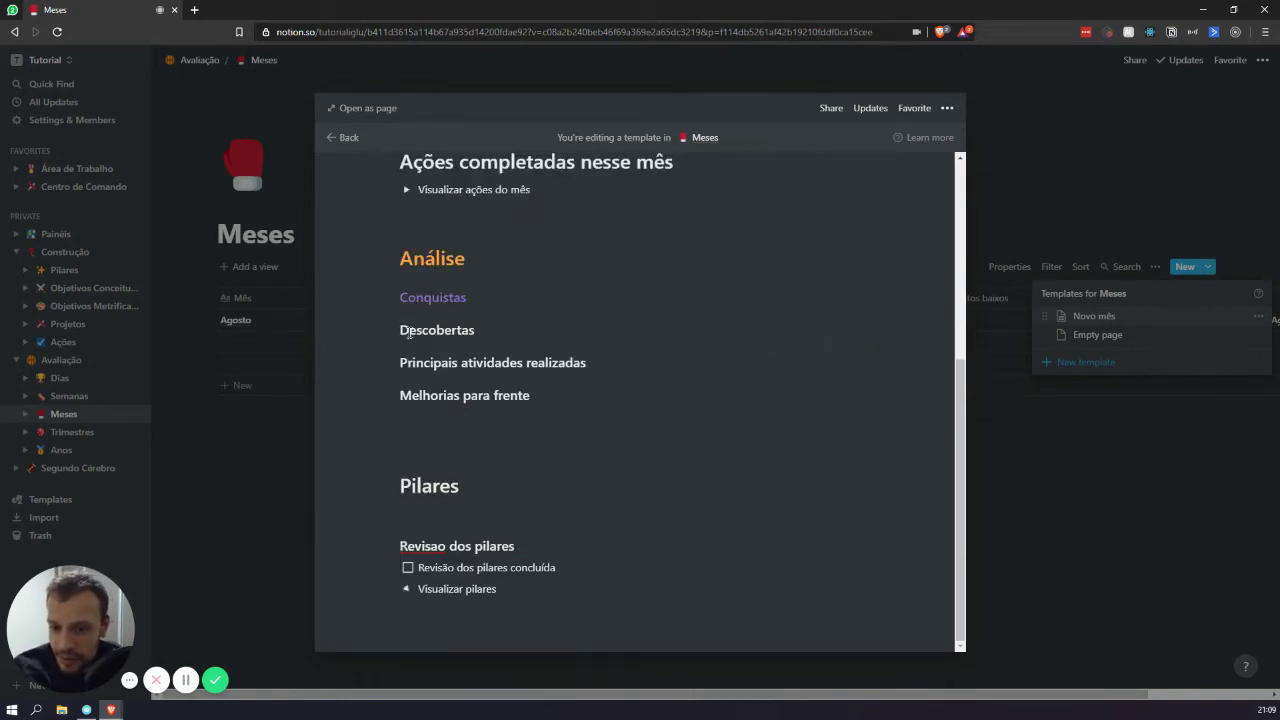
pyautogui.click(577, 569)
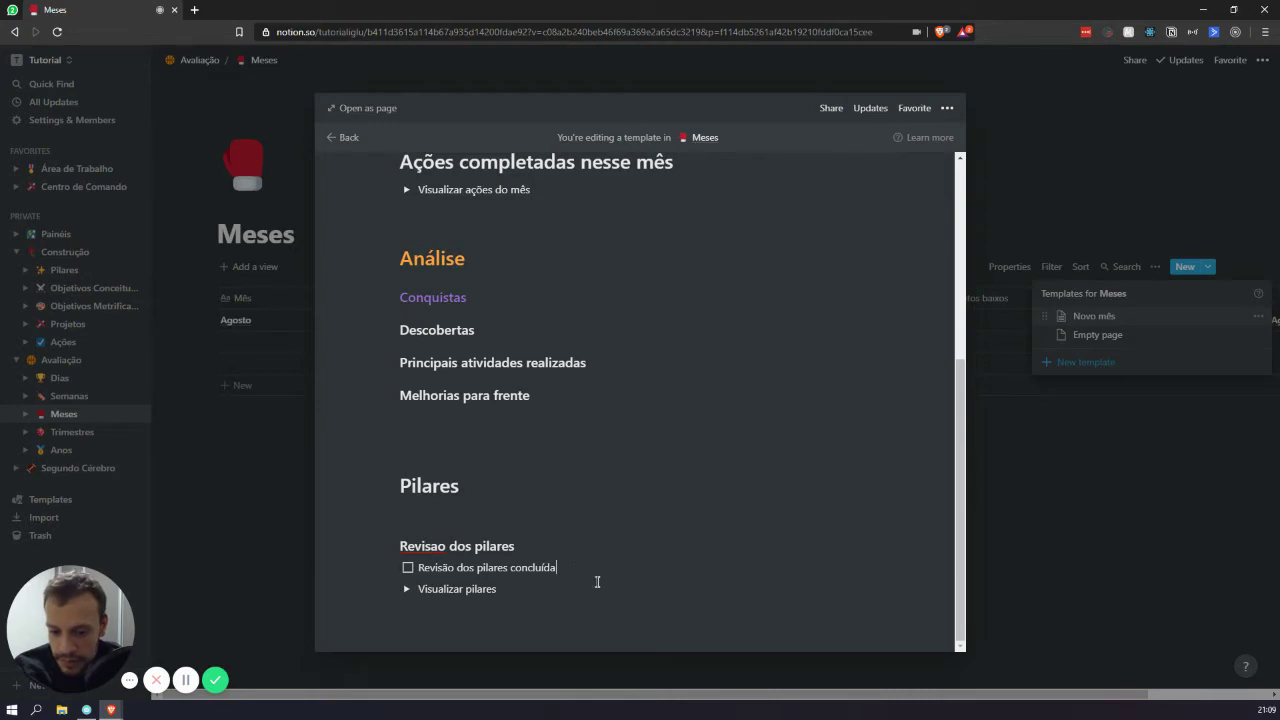
# Insert a blank line above the Visualizar pilares toggle and add a Heading 3 reading "Hábitos e Rotinas" below the toggle.
pyautogui.press('Return')
pyautogui.press('BackSpace')
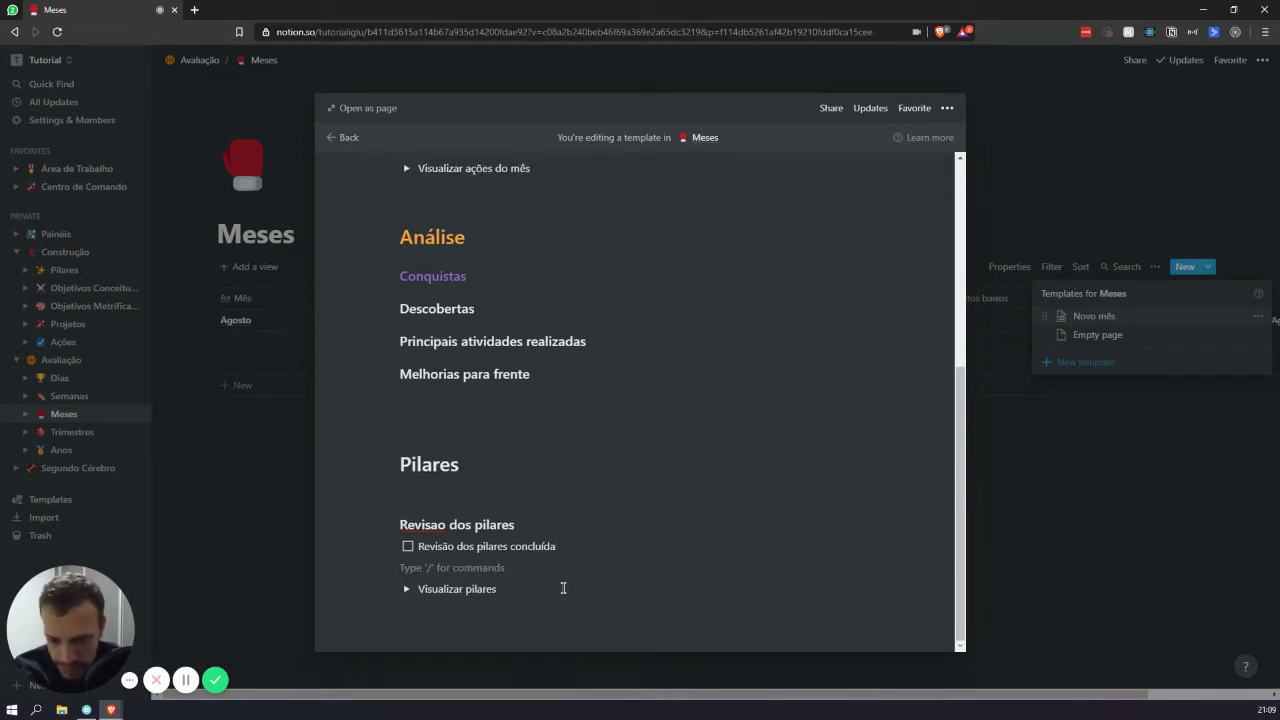
pyautogui.click(542, 625)
pyautogui.press('Return')
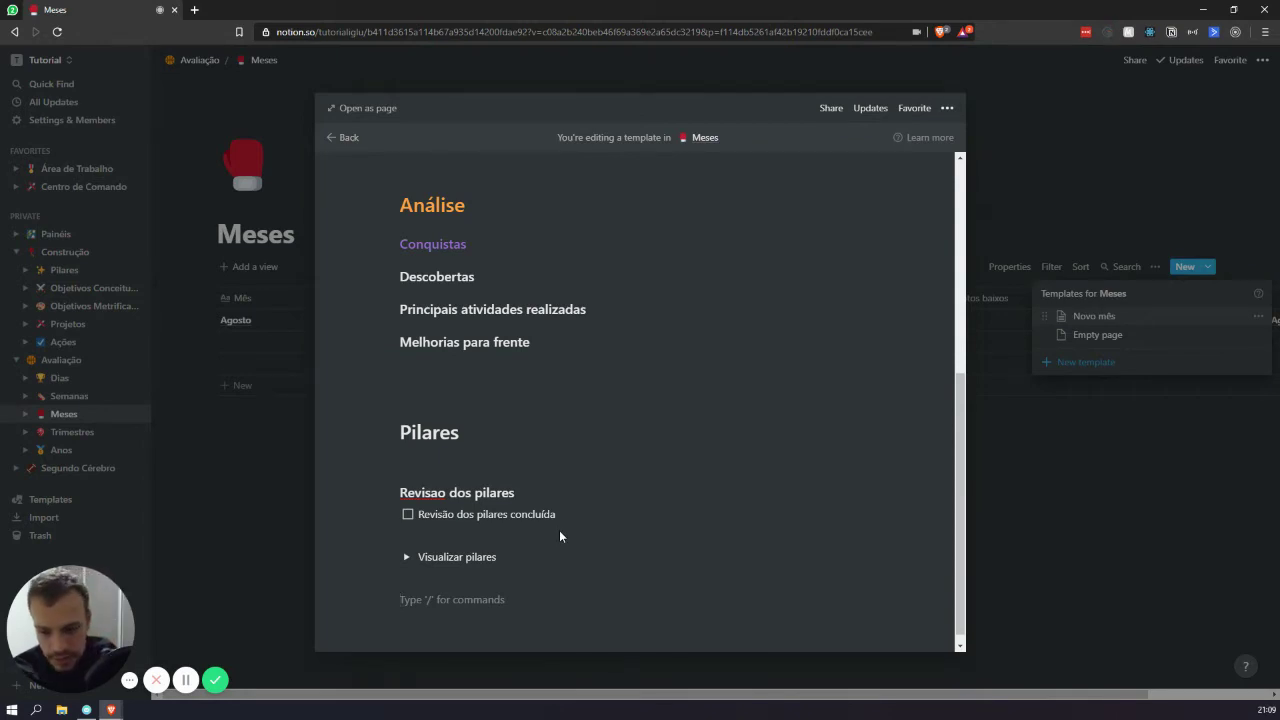
pyautogui.write('/h3')
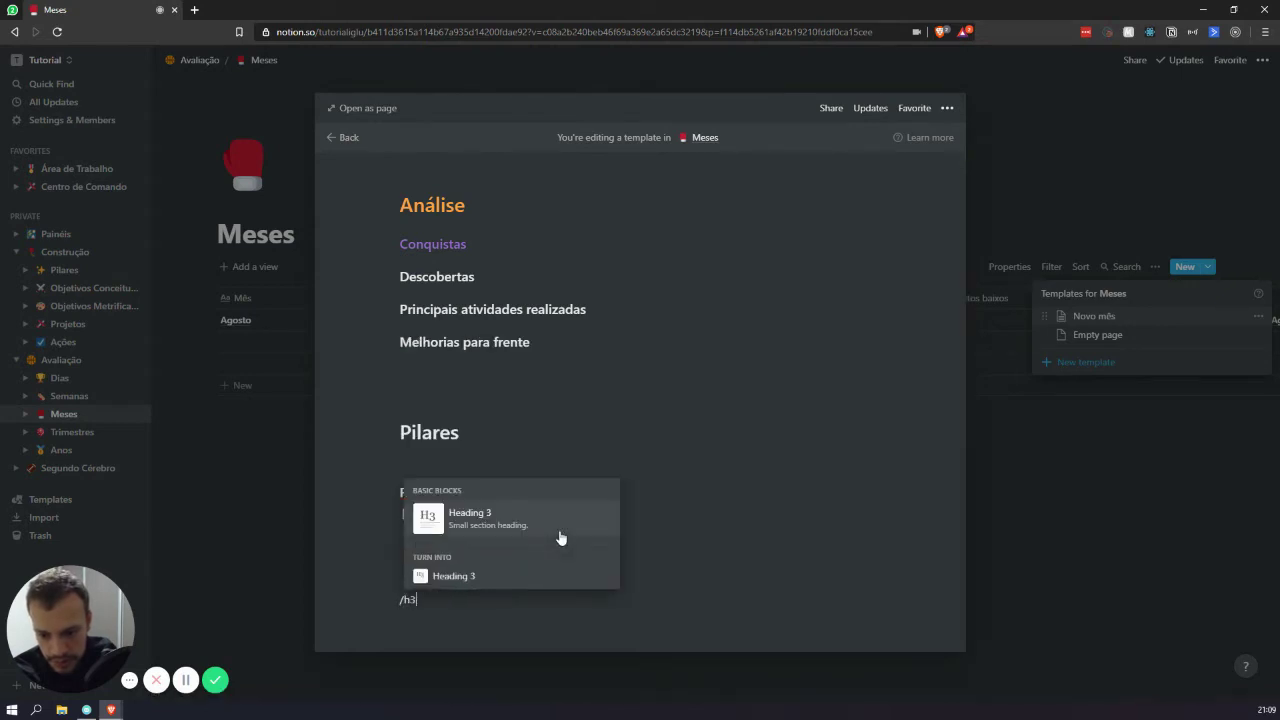
pyautogui.press('Return')
pyautogui.write('H')
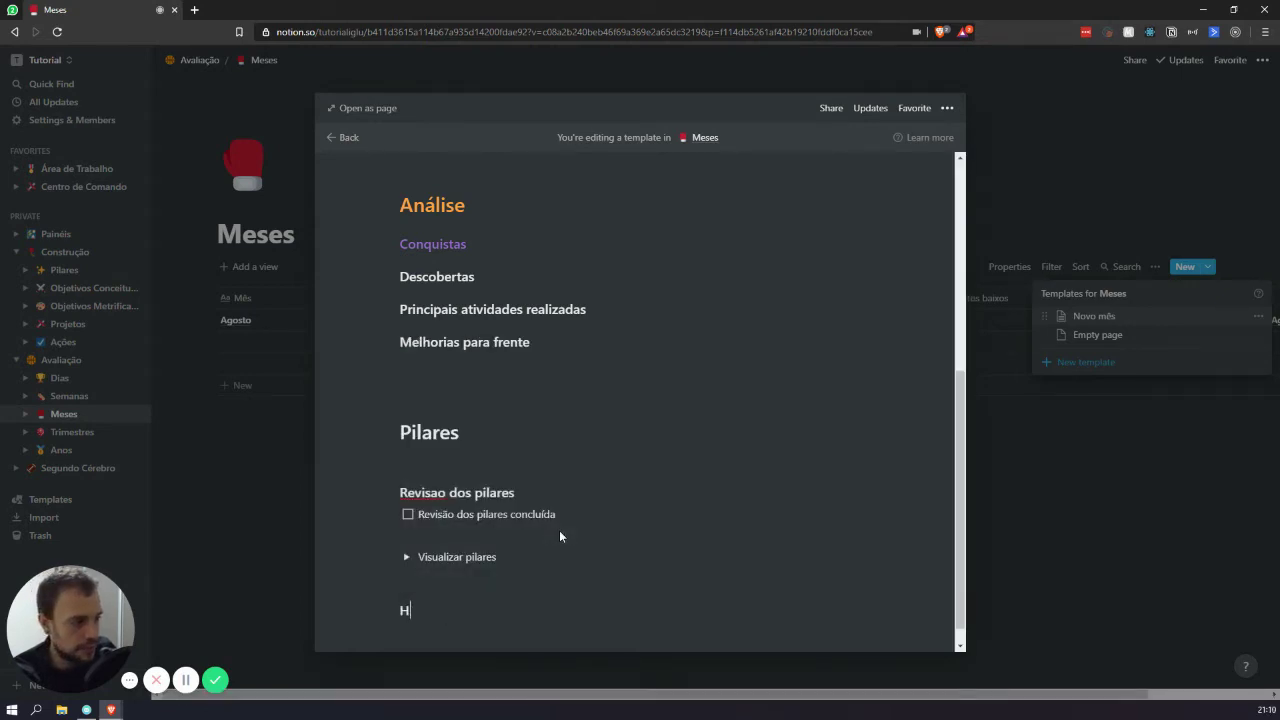
pyautogui.write('ábitos e Rotinas')
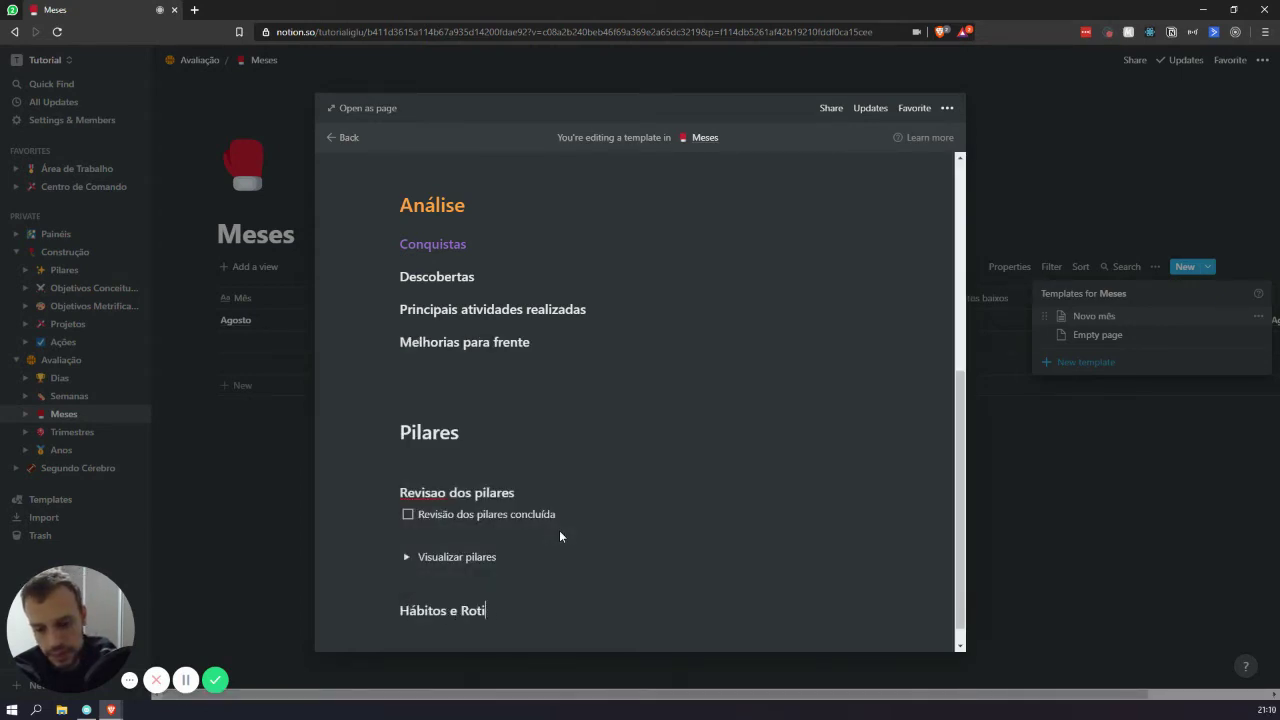
pyautogui.press('Return')
pyautogui.write('/')
pyautogui.write('todo')
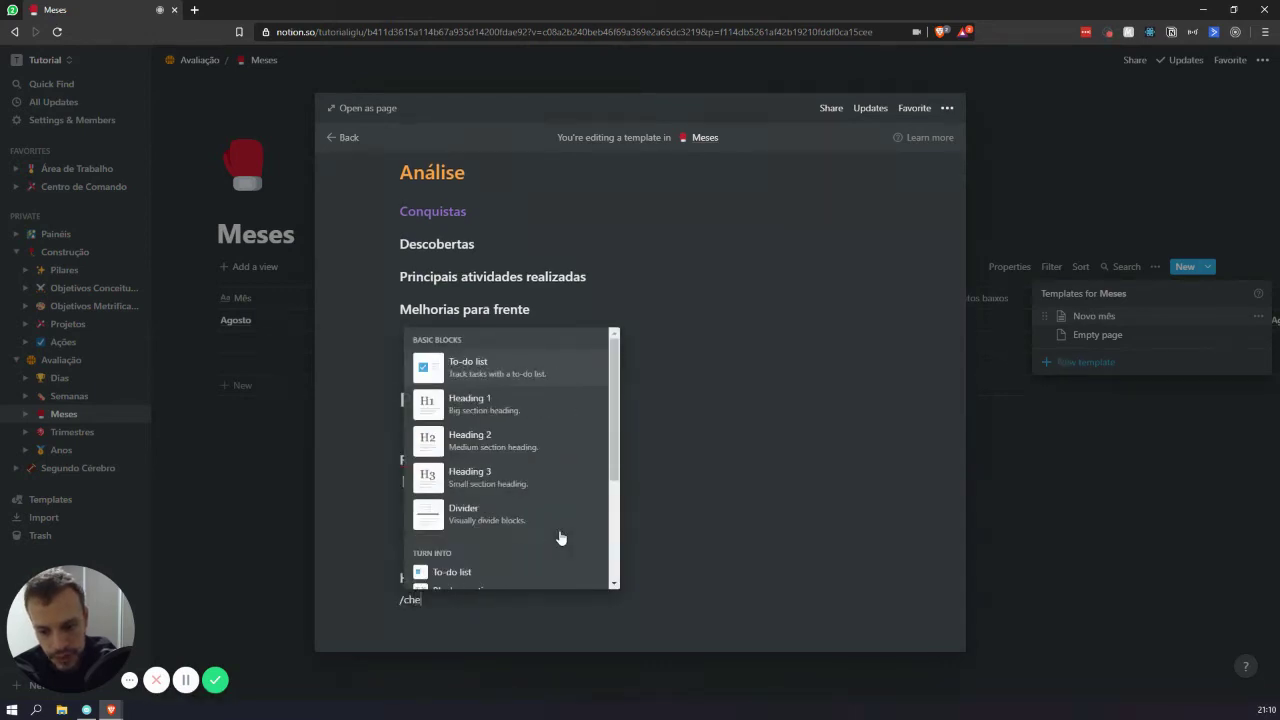
pyautogui.press('Return')
pyautogui.write('Vi')
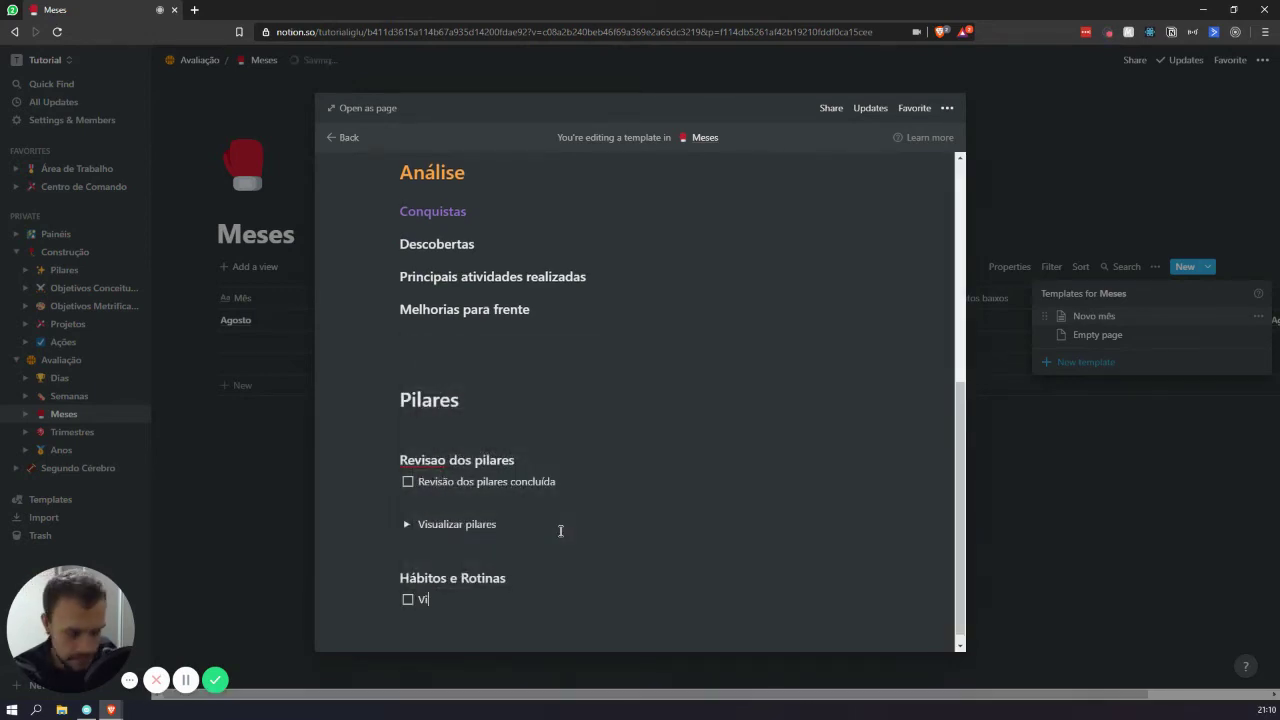
pyautogui.write('sualizar')
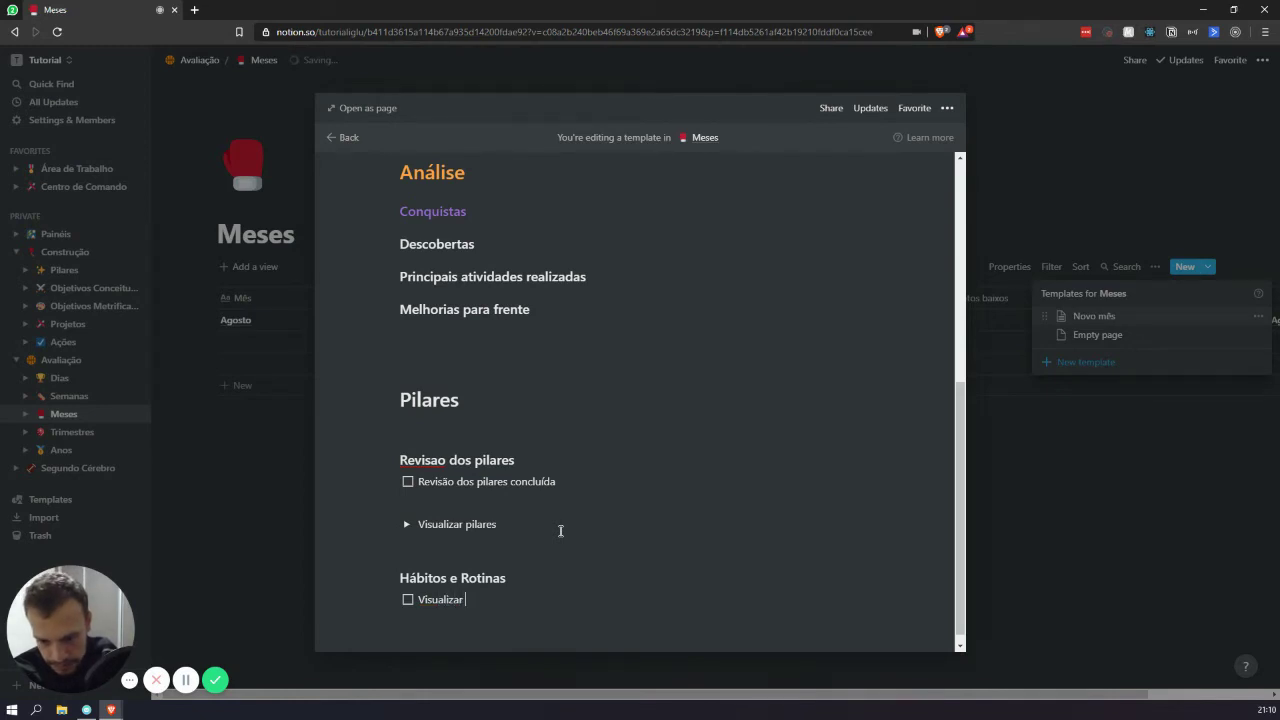
pyautogui.hotkey('ctrl', 'BackSpace')
pyautogui.press('BackSpace')
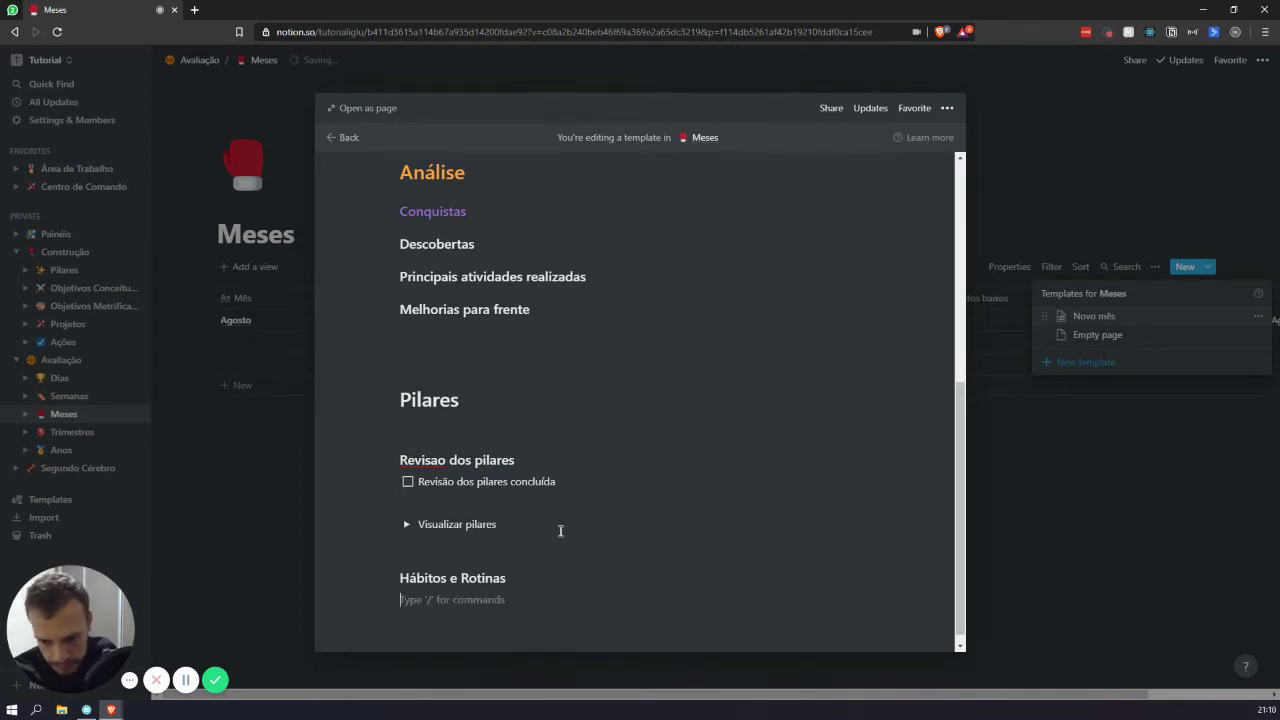
# Add a to-do item reading "Revisão dos hábitos e rotinas" under the Hábitos e Rotinas heading.
pyautogui.write('/todo')
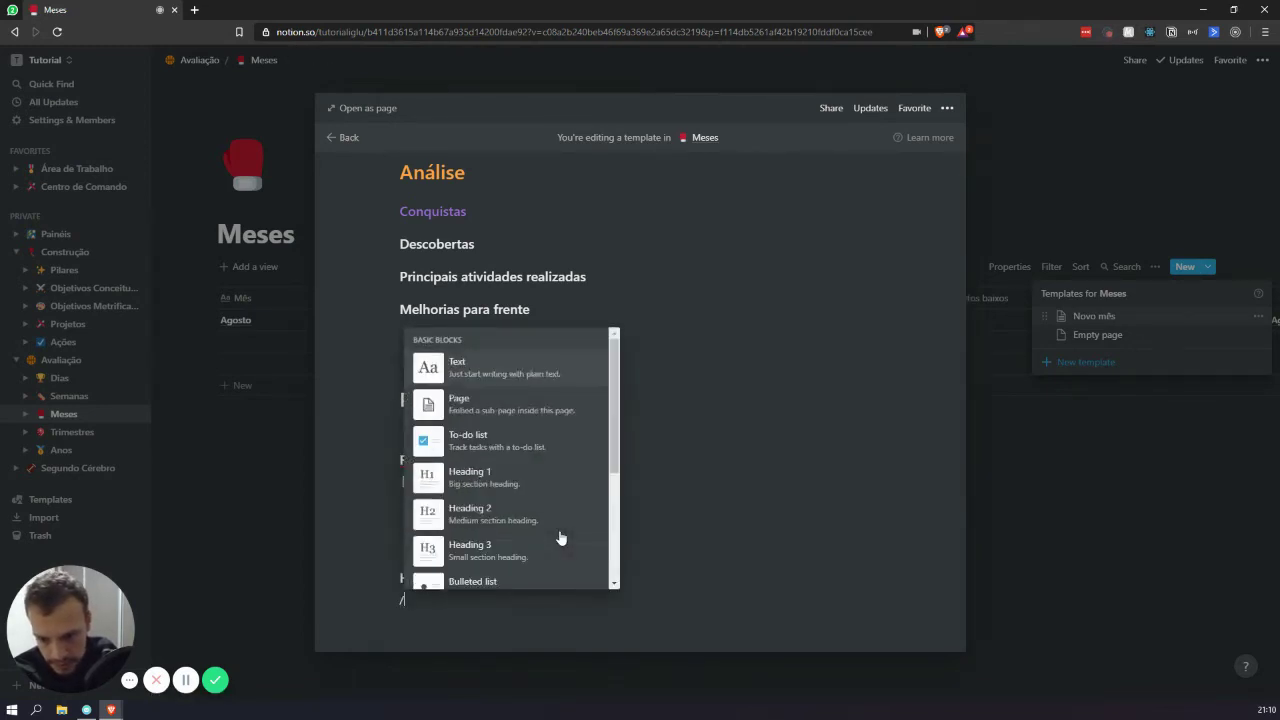
pyautogui.press('Return')
pyautogui.write('Revisao')
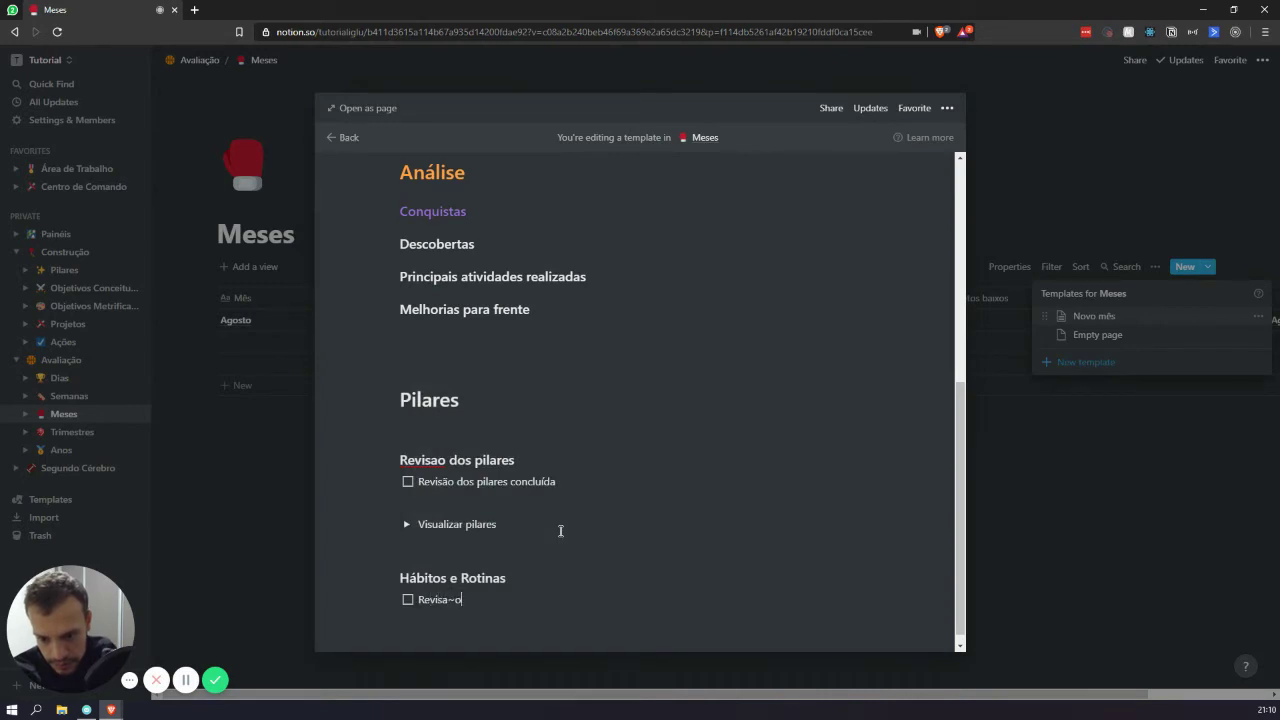
pyautogui.press('BackSpace')
pyautogui.press('BackSpace')
pyautogui.write('d')
pyautogui.press('BackSpace')
pyautogui.write('ão d')
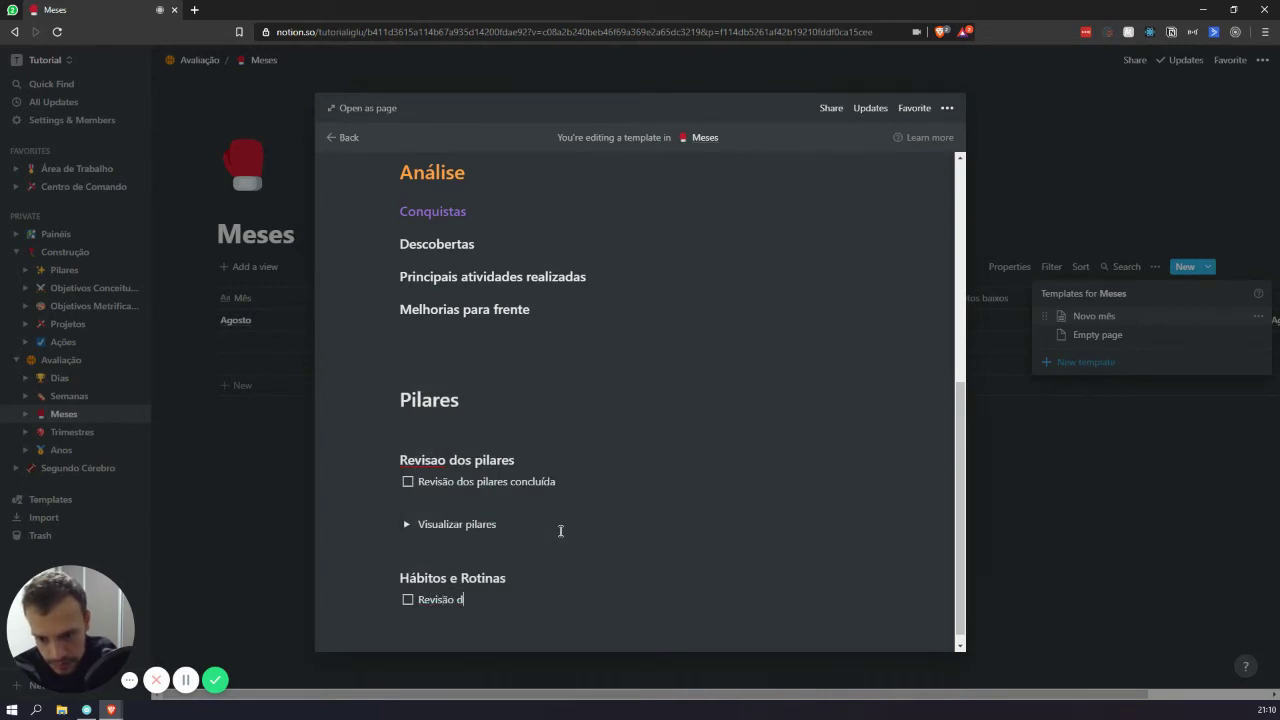
pyautogui.write('os hábitos e rotinas')
pyautogui.press('Return')
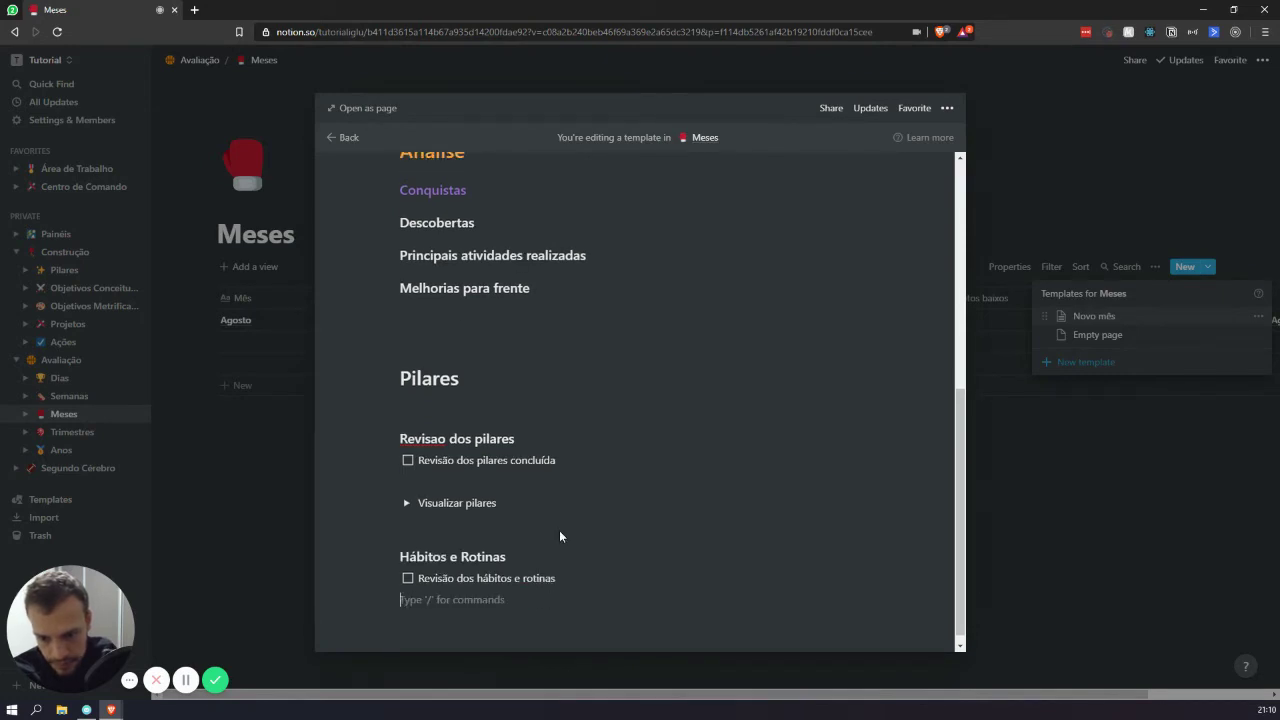
# Add a toggle list titled "Visualizar hábitos e rotinas" below the Revisão dos hábitos e rotinas to-do item.
pyautogui.write('/tog')
pyautogui.press('Return')
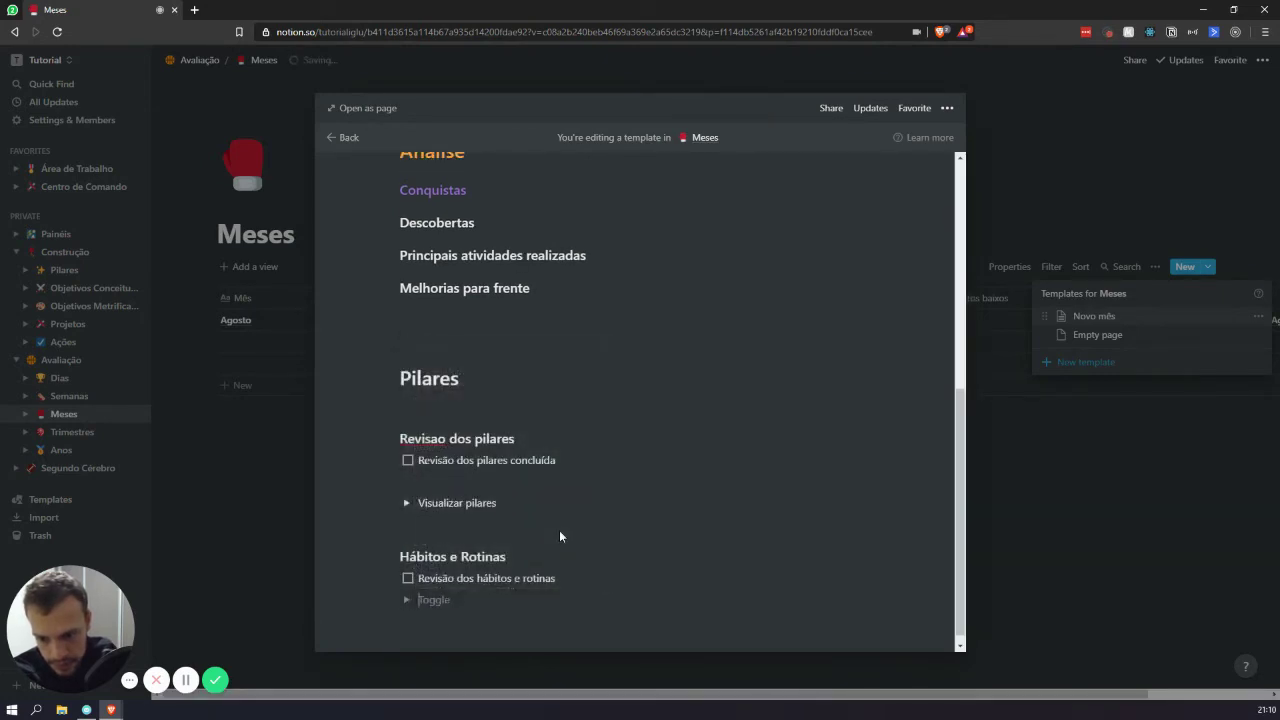
pyautogui.write('Visualizar ')
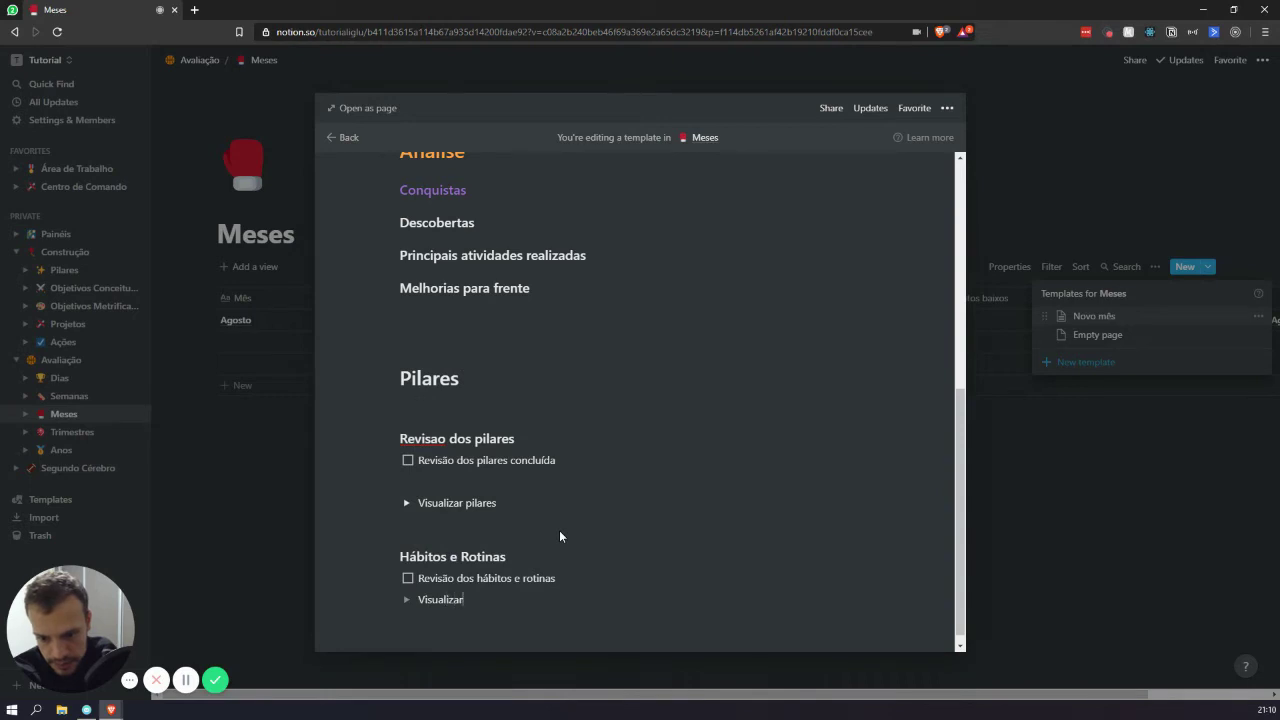
pyautogui.write('hábitos e')
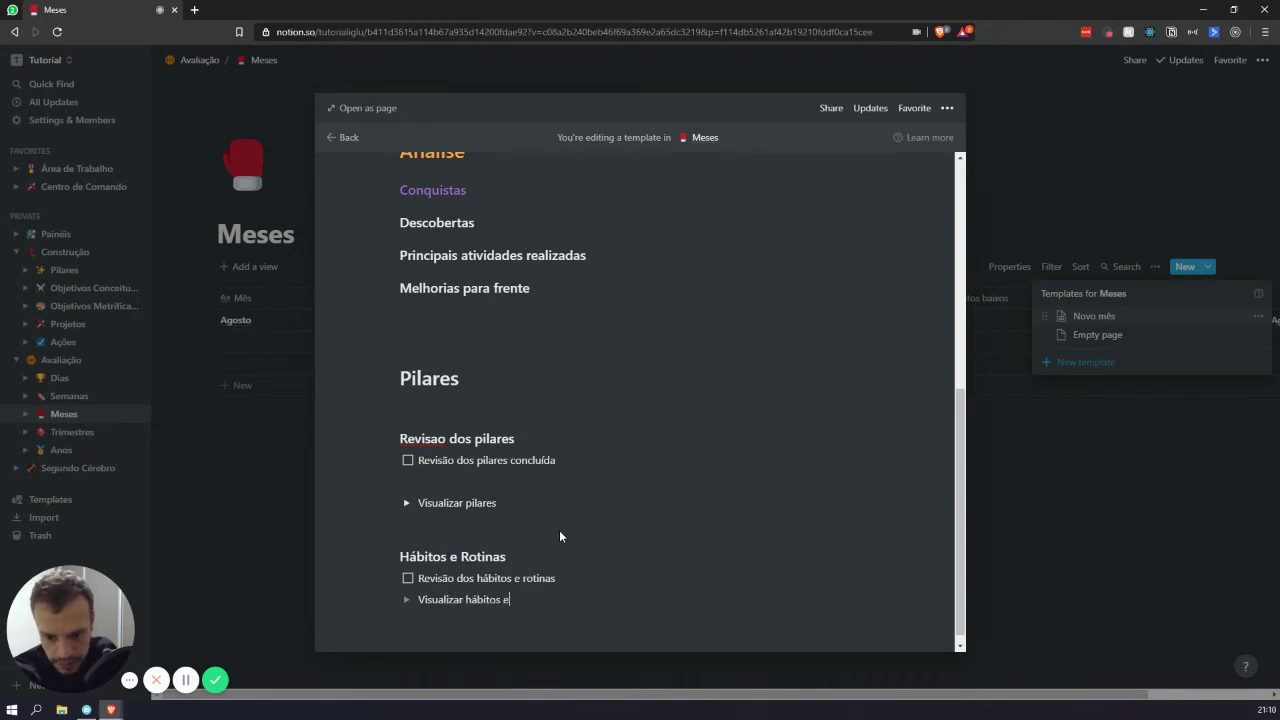
pyautogui.write(' rotinas')
# Delete the blank line above the Visualizar pilares toggle and expand the Visualizar hábitos e rotinas toggle.
pyautogui.click(458, 479)
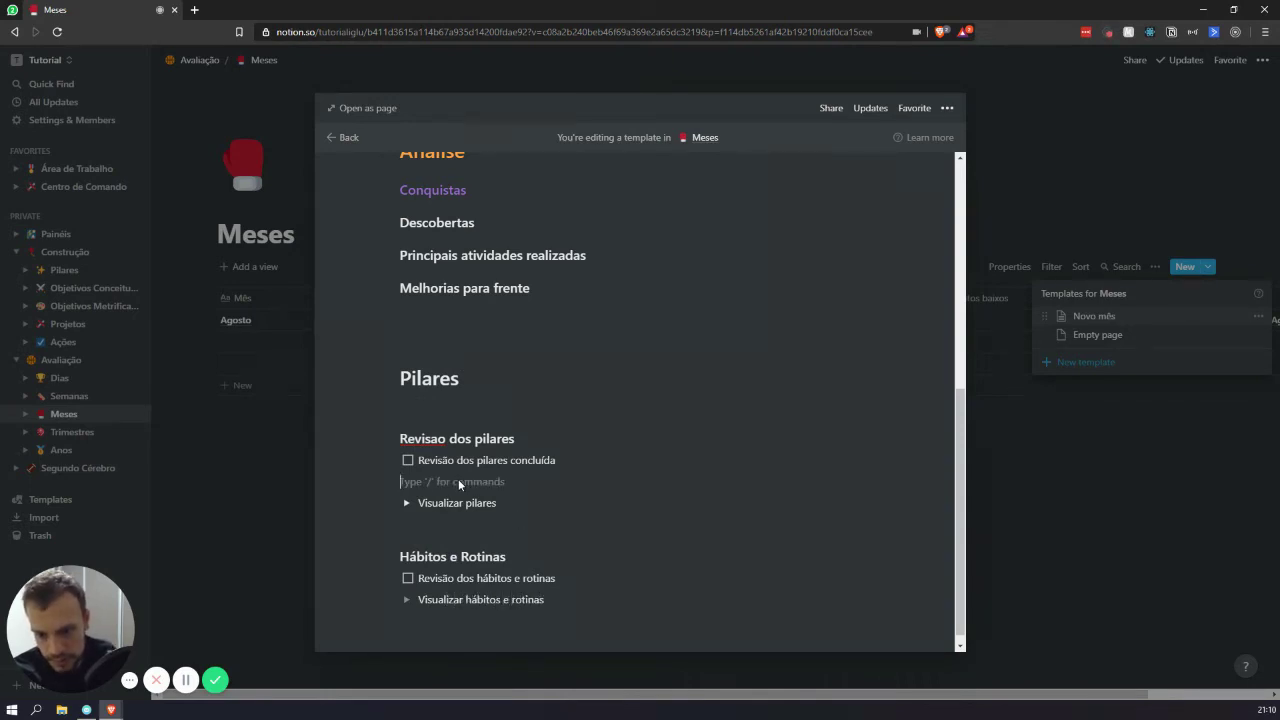
pyautogui.press('BackSpace')
pyautogui.click(406, 589)
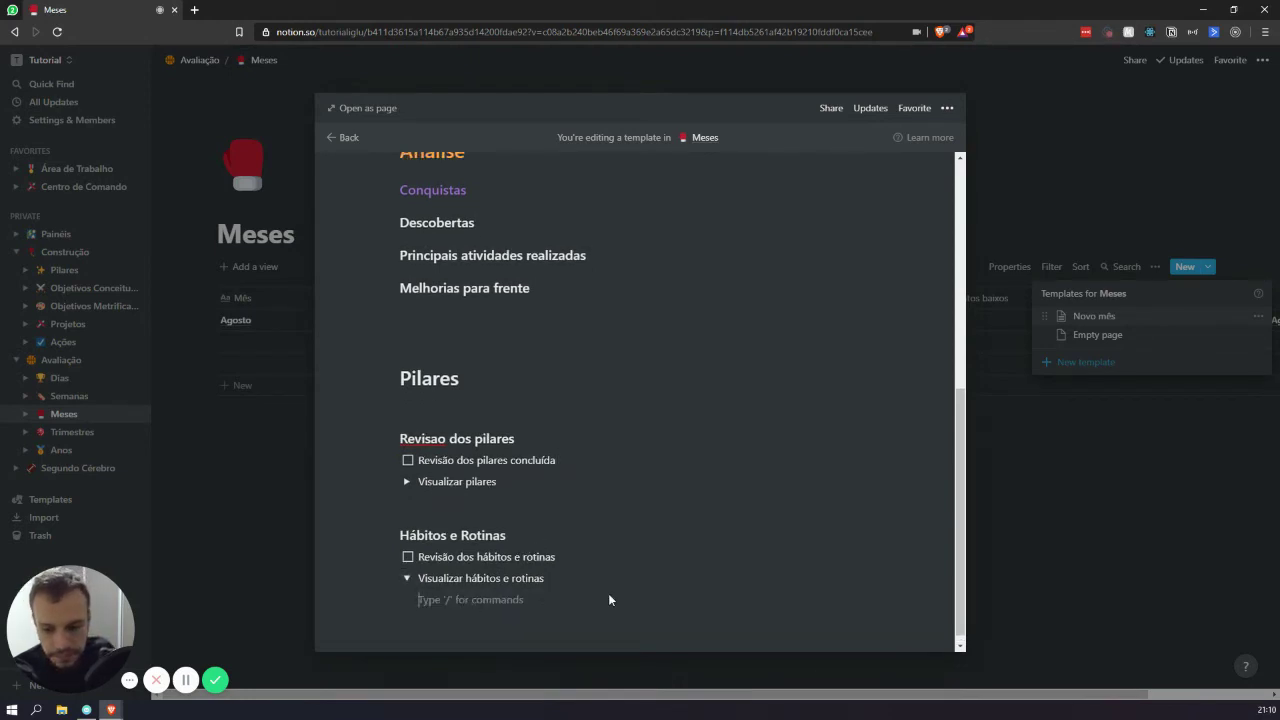
# Insert a linked database block inside the Visualizar hábitos e rotinas toggle.
pyautogui.write('/hlink')
pyautogui.press('BackSpace')
pyautogui.press('BackSpace')
pyautogui.press('BackSpace')
pyautogui.press('BackSpace')
pyautogui.press('BackSpace')
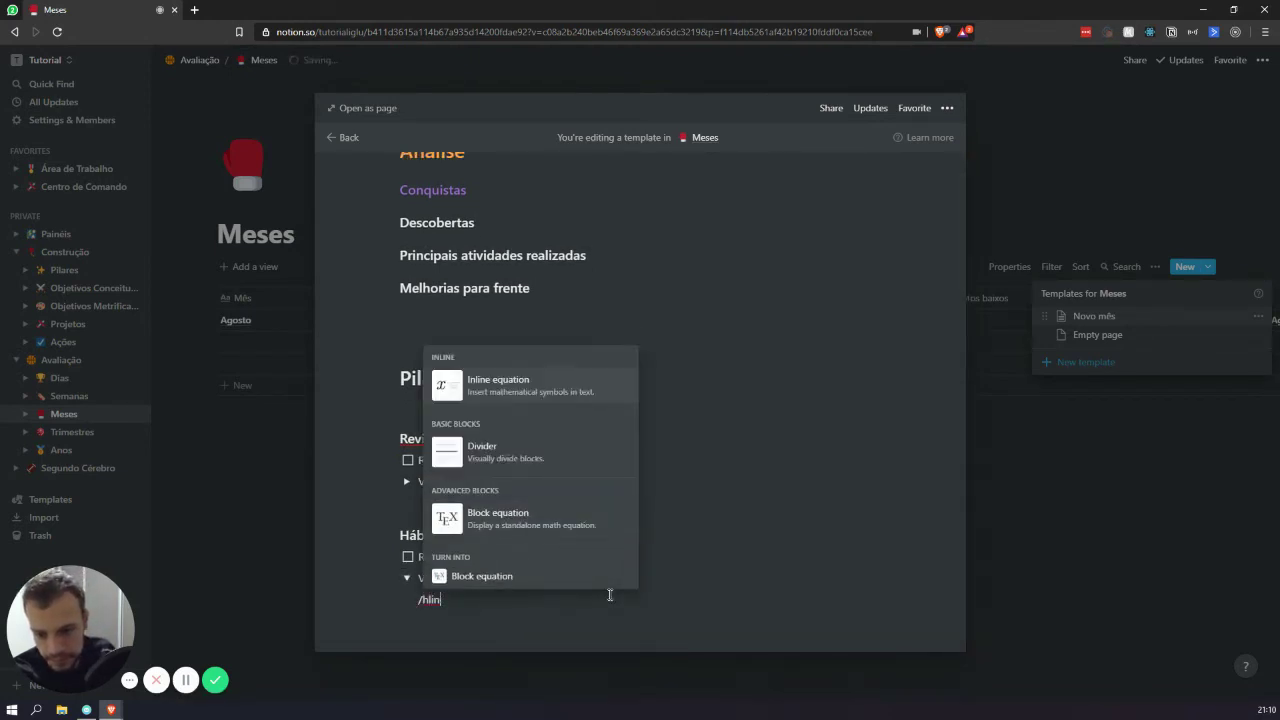
pyautogui.write('link')
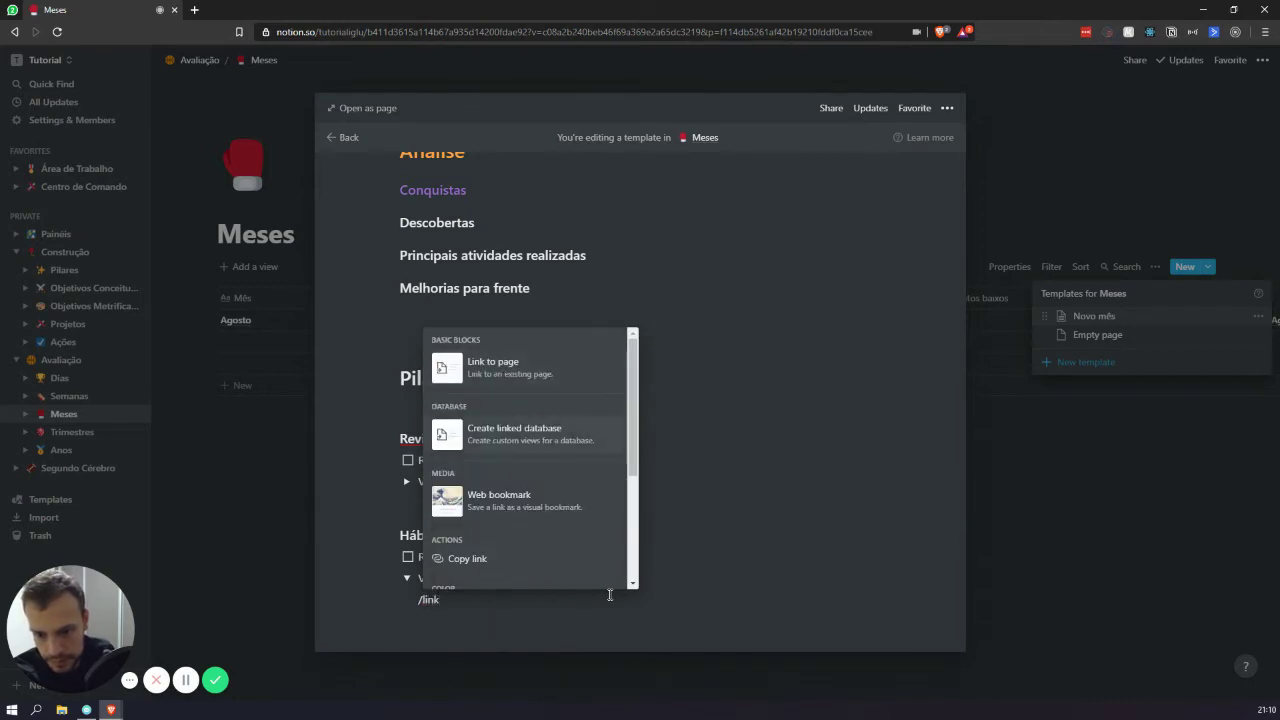
pyautogui.press('Down')
pyautogui.press('Return')
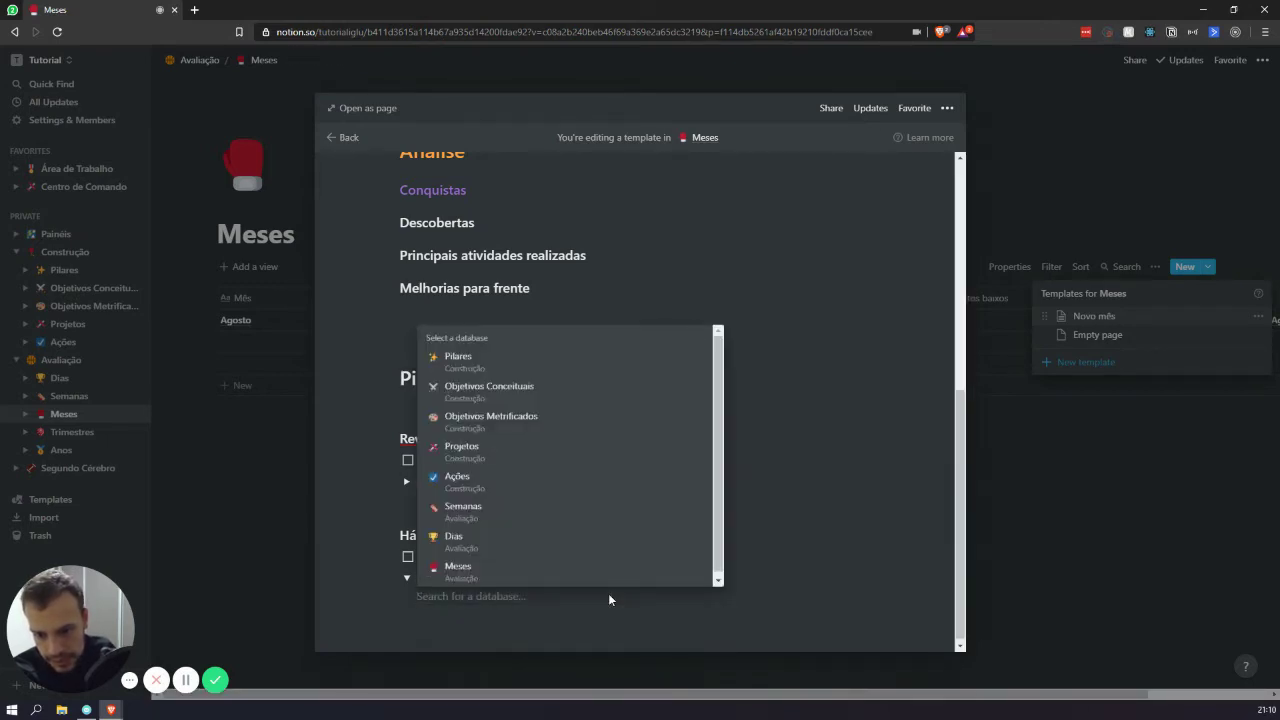
# Search the available databases for "hab" and "rot", clear the search and choose Dias as the linked database's source.
pyautogui.write('hab')
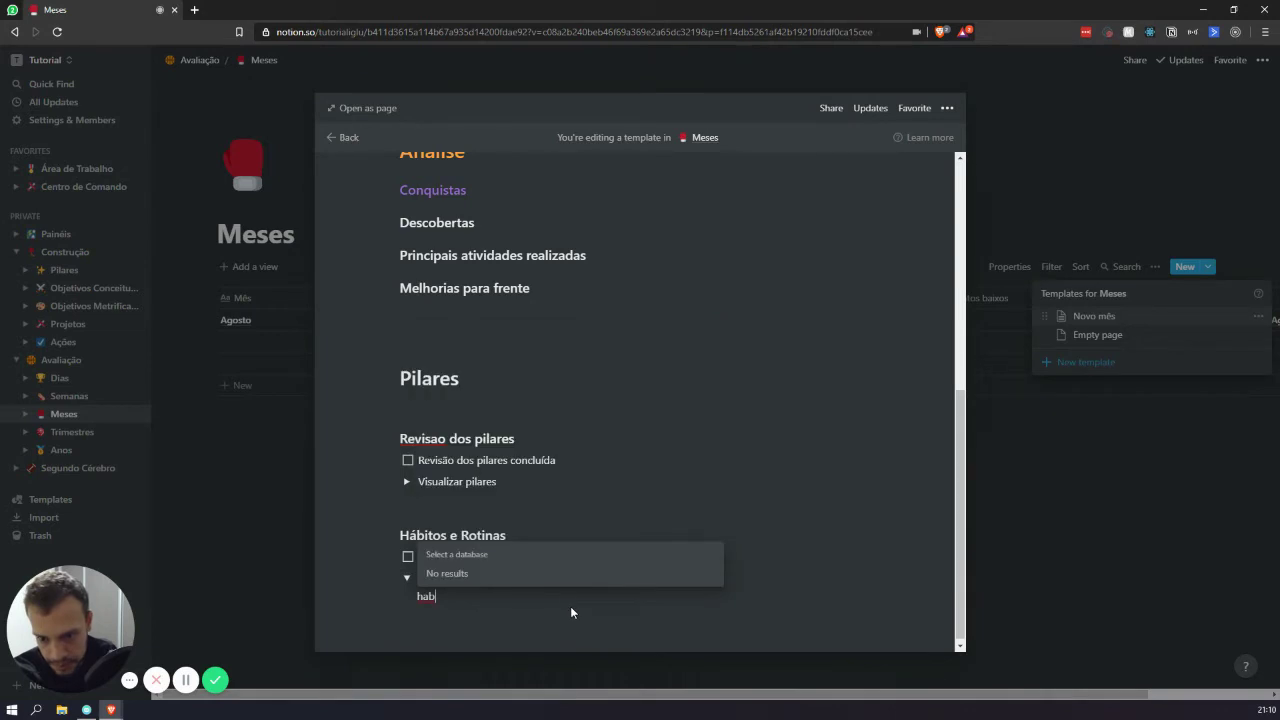
pyautogui.press('BackSpace')
pyautogui.press('BackSpace')
pyautogui.press('BackSpace')
pyautogui.write('rot')
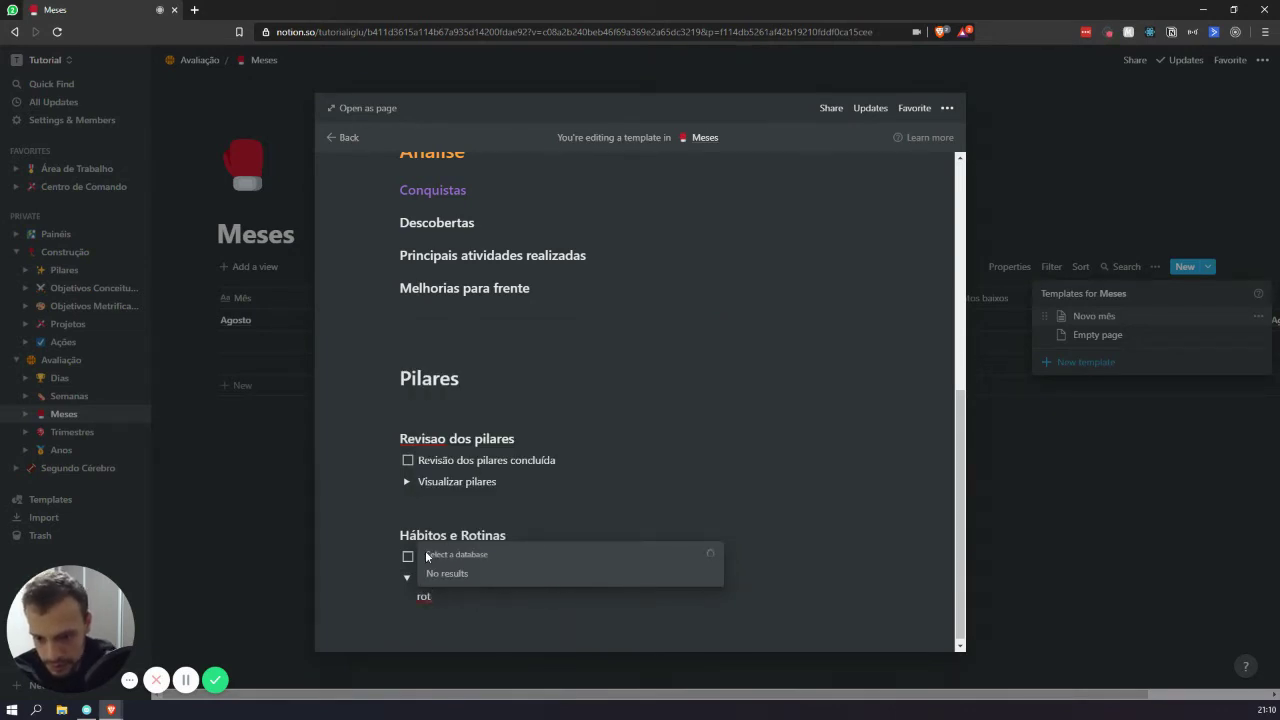
pyautogui.press('BackSpace')
pyautogui.press('BackSpace')
pyautogui.press('BackSpace')
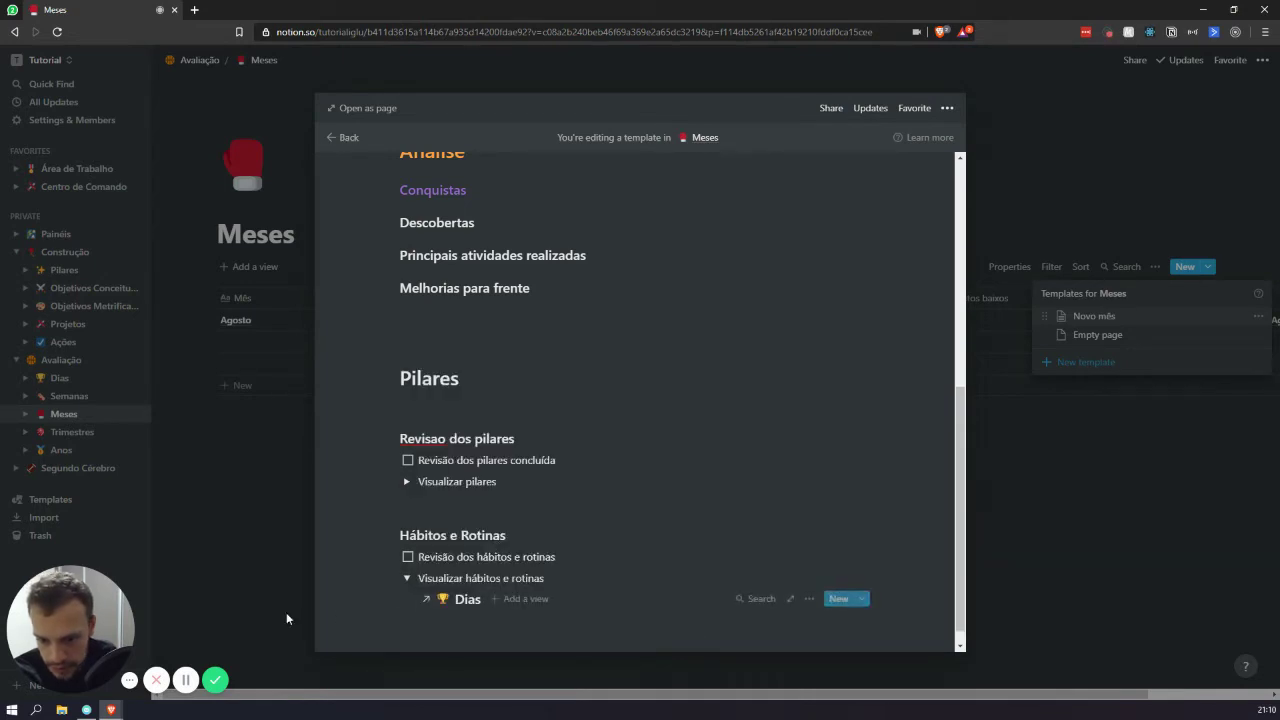
# Examine the days and habit checkbox columns of the linked Dias table, from Banho Gelado through to Treino de Corrida.
pyautogui.scroll(-1, 548, 491)
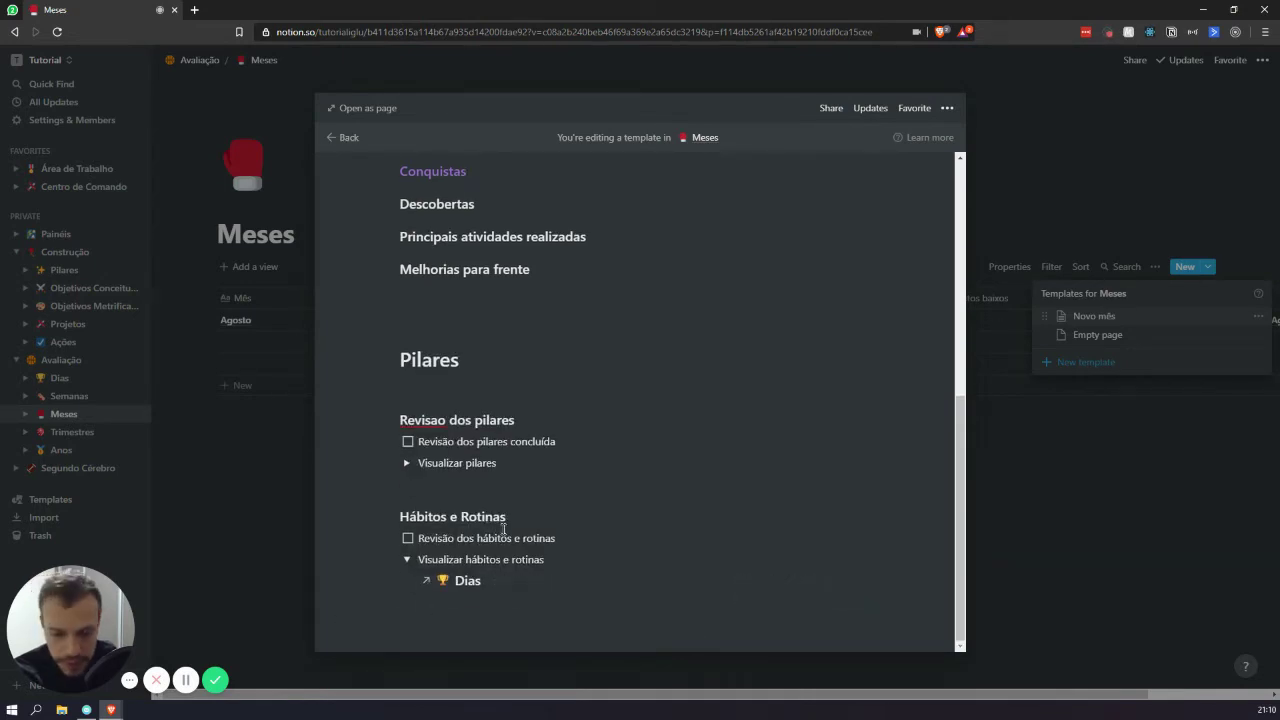
pyautogui.scroll(-1, 517, 546)
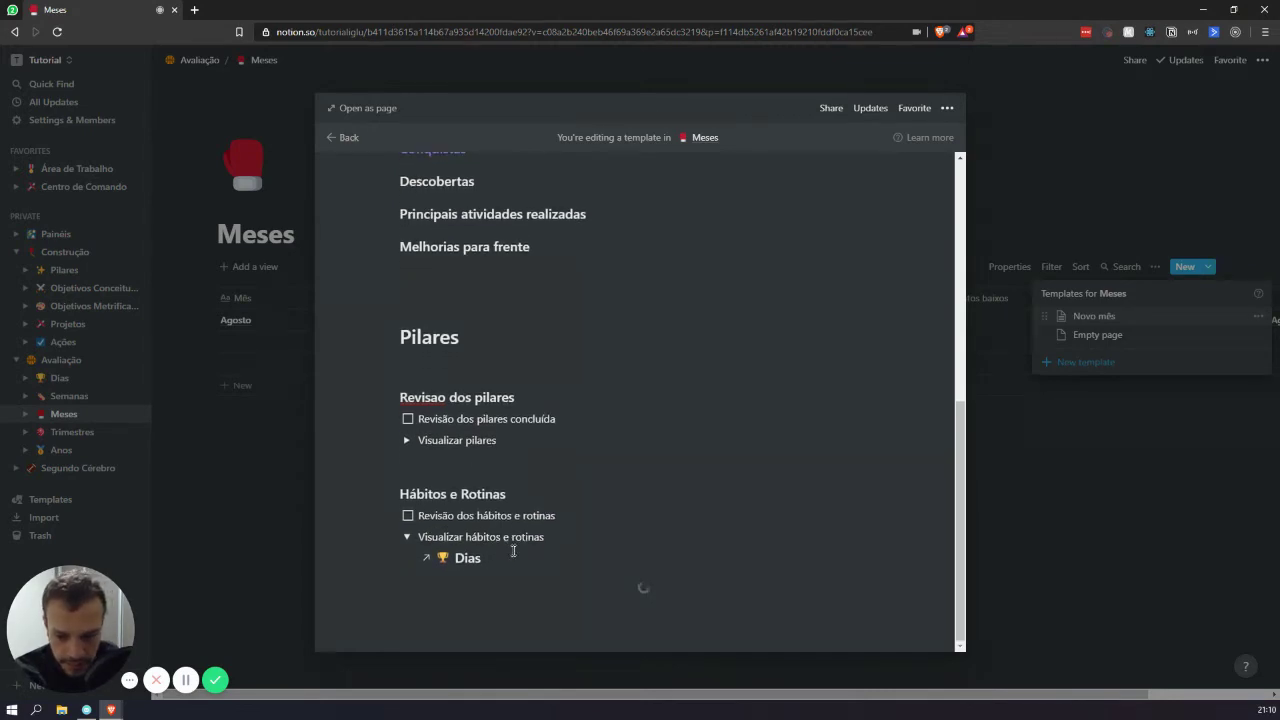
pyautogui.scroll(-3, 420, 480)
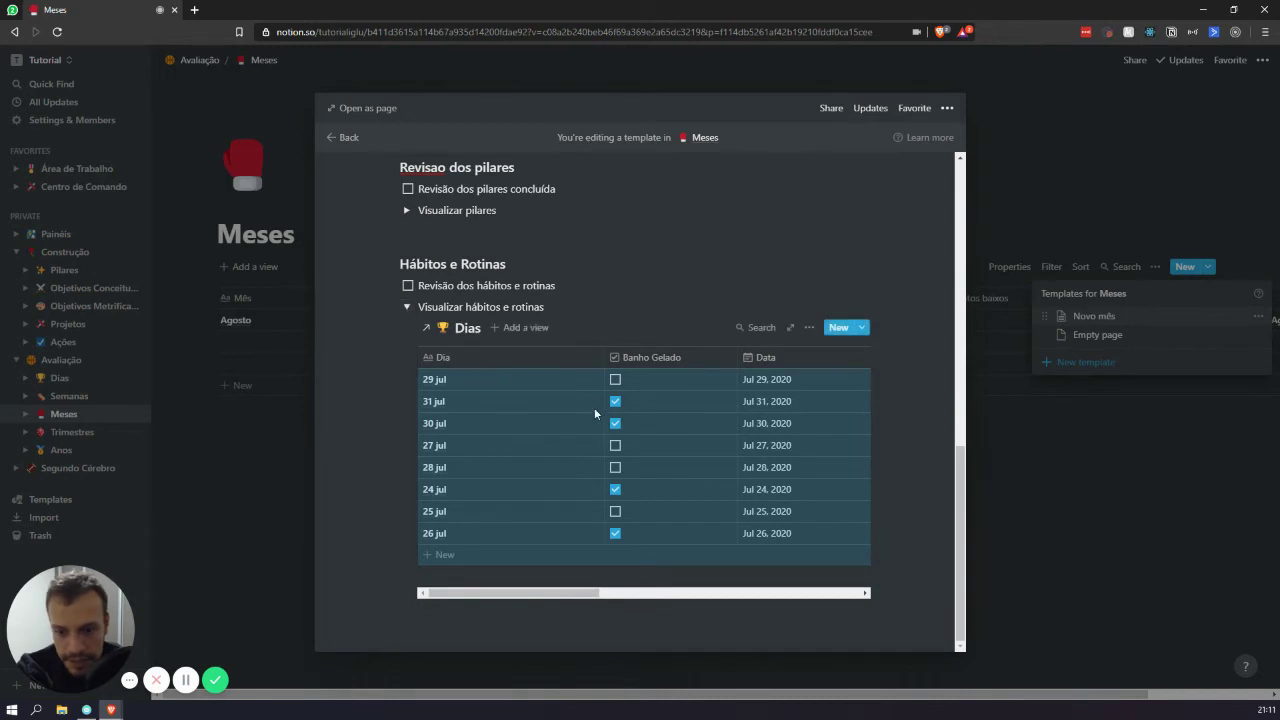
pyautogui.moveTo(557, 592); pyautogui.dragTo(604, 603)
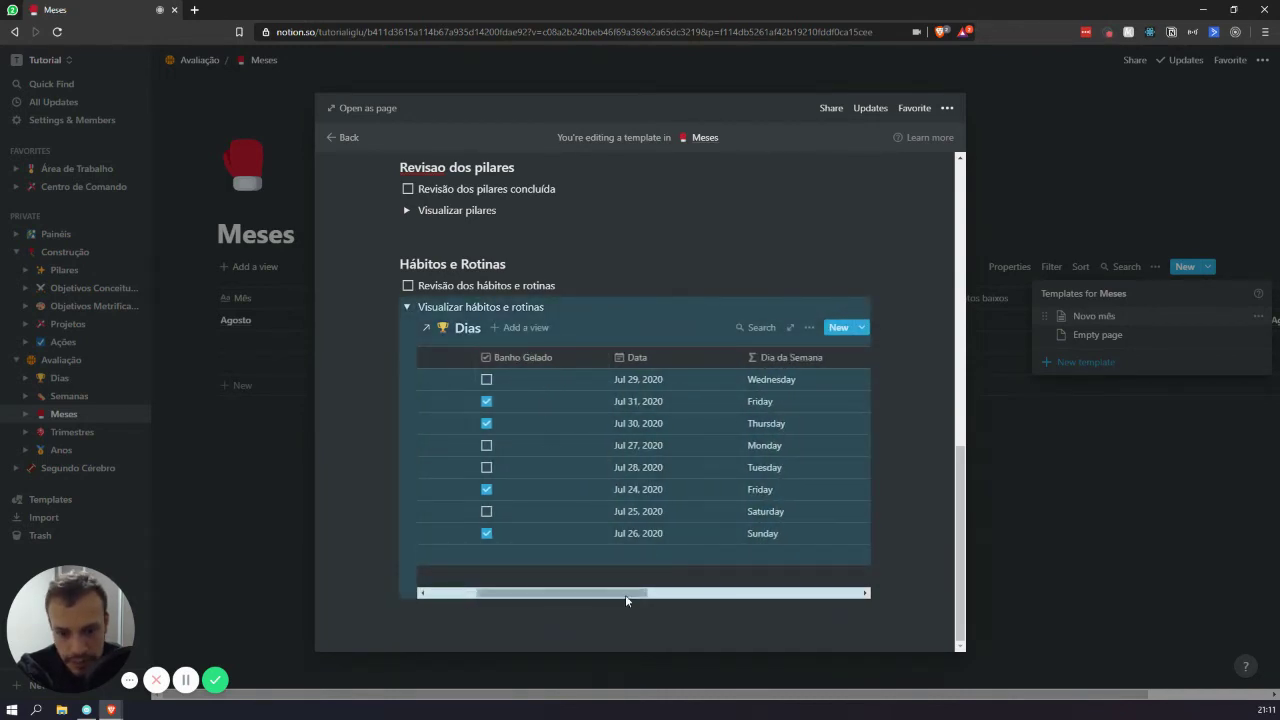
pyautogui.moveTo(629, 594); pyautogui.dragTo(489, 558)
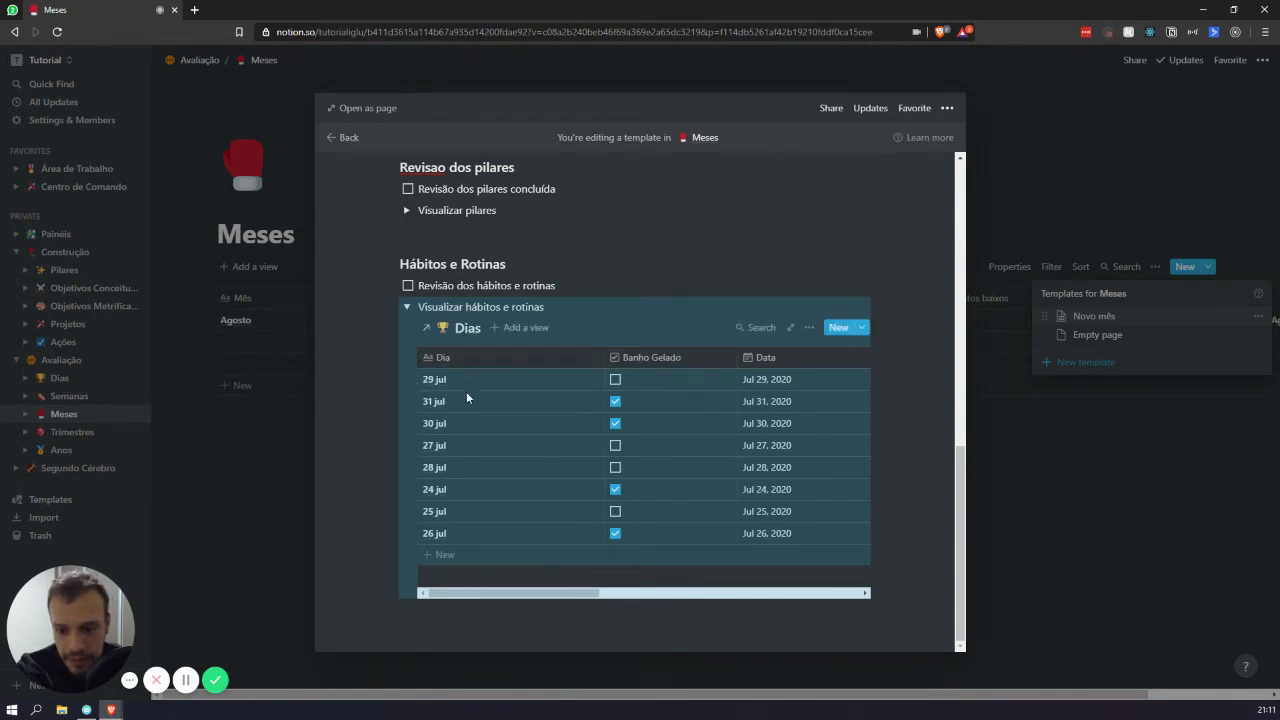
pyautogui.moveTo(466, 390)
pyautogui.mouseDown()
pyautogui.moveTo(494, 536)
pyautogui.moveTo(472, 383)
pyautogui.mouseUp()
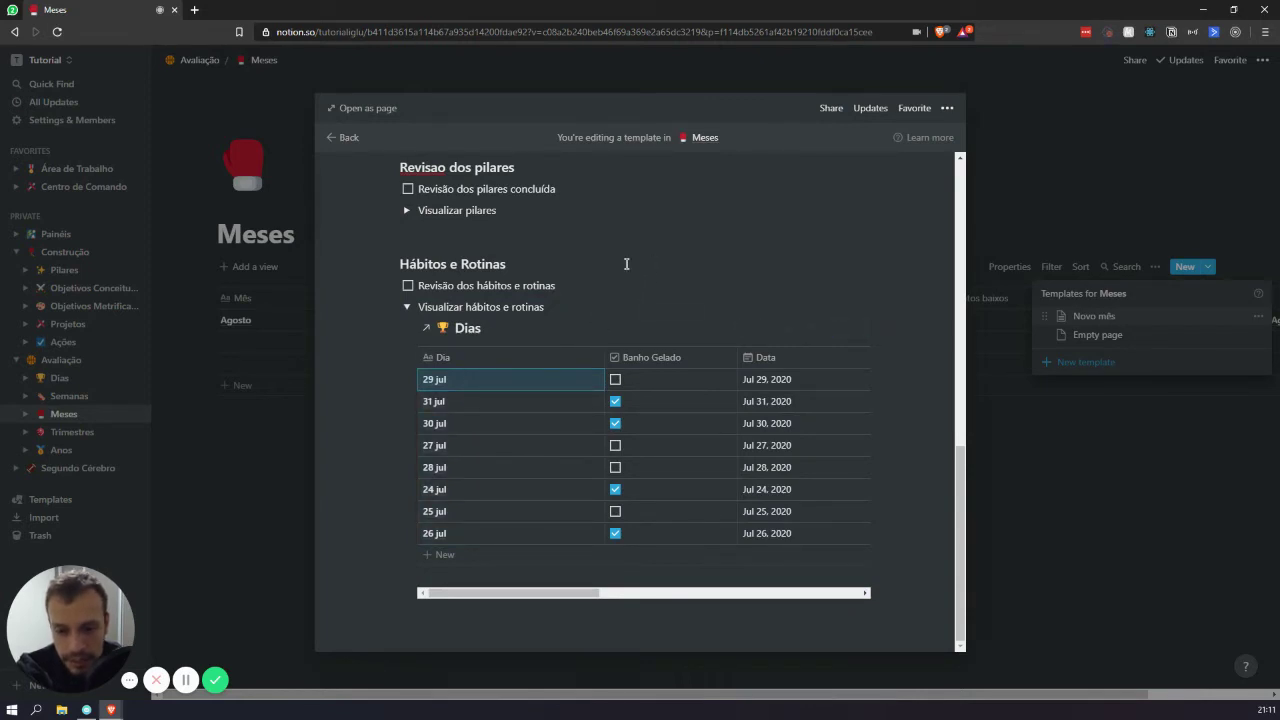
pyautogui.click(630, 295)
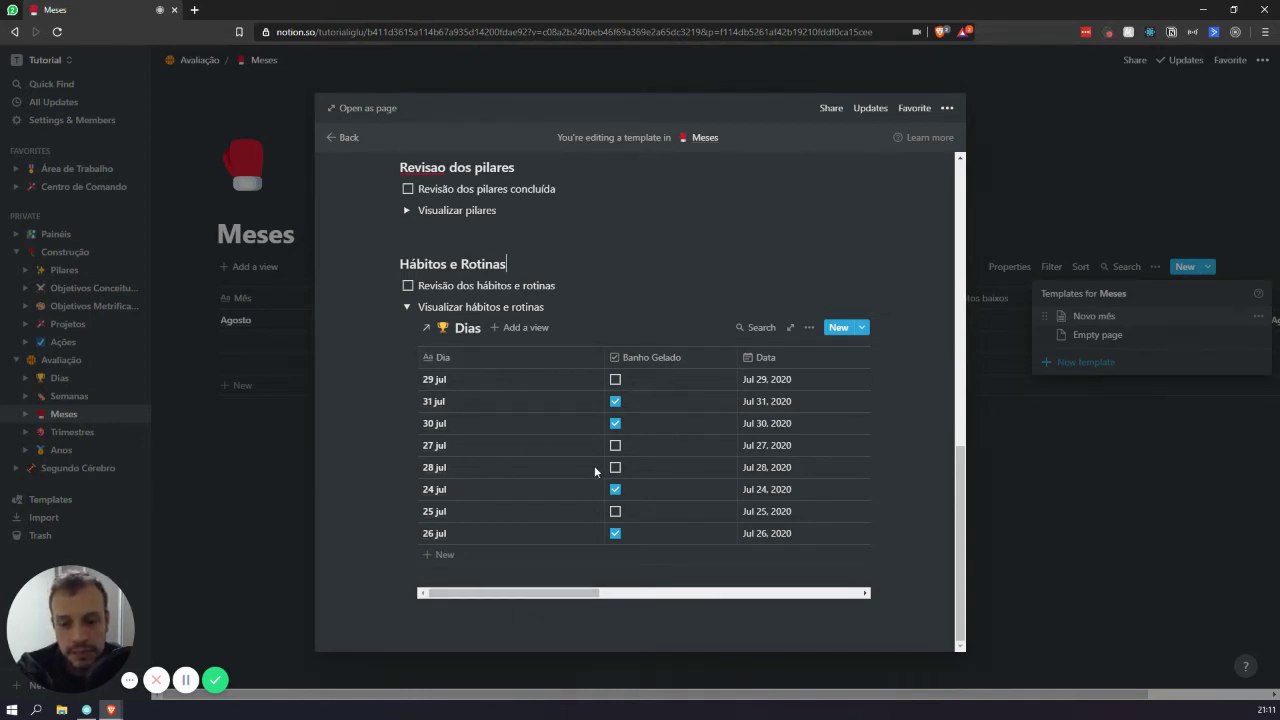
pyautogui.moveTo(577, 593); pyautogui.dragTo(784, 608)
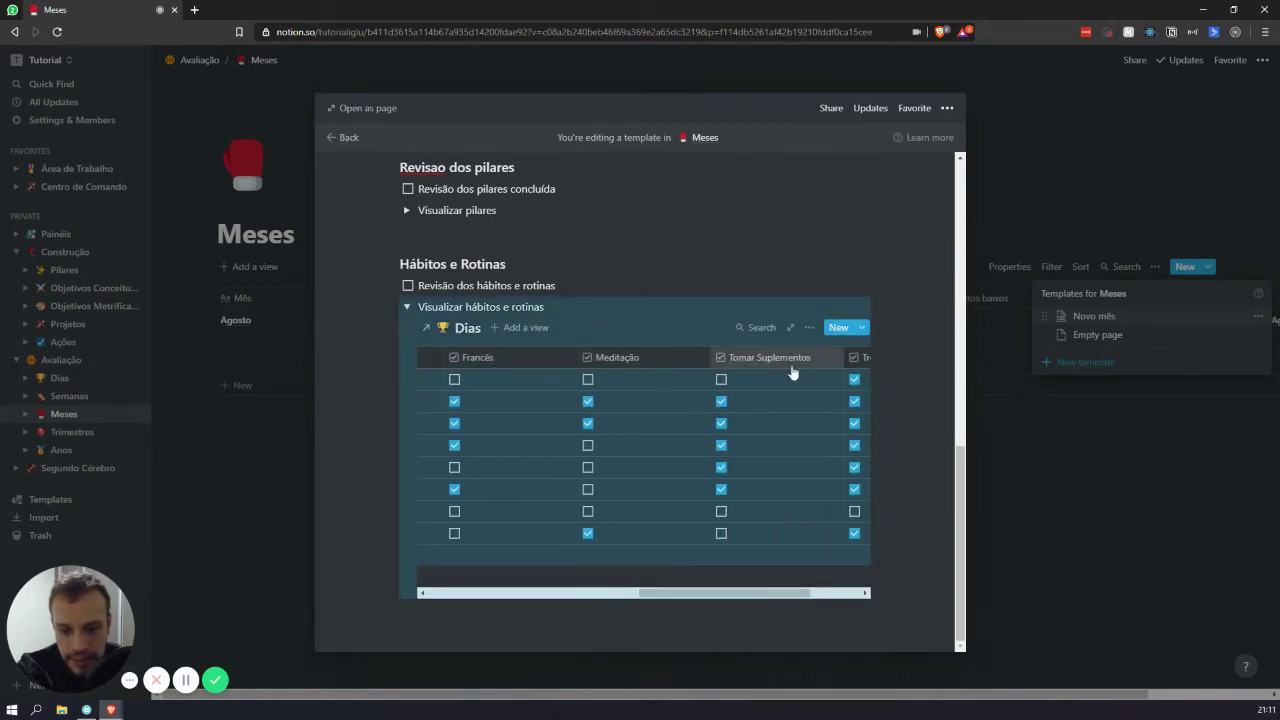
pyautogui.click(638, 596)
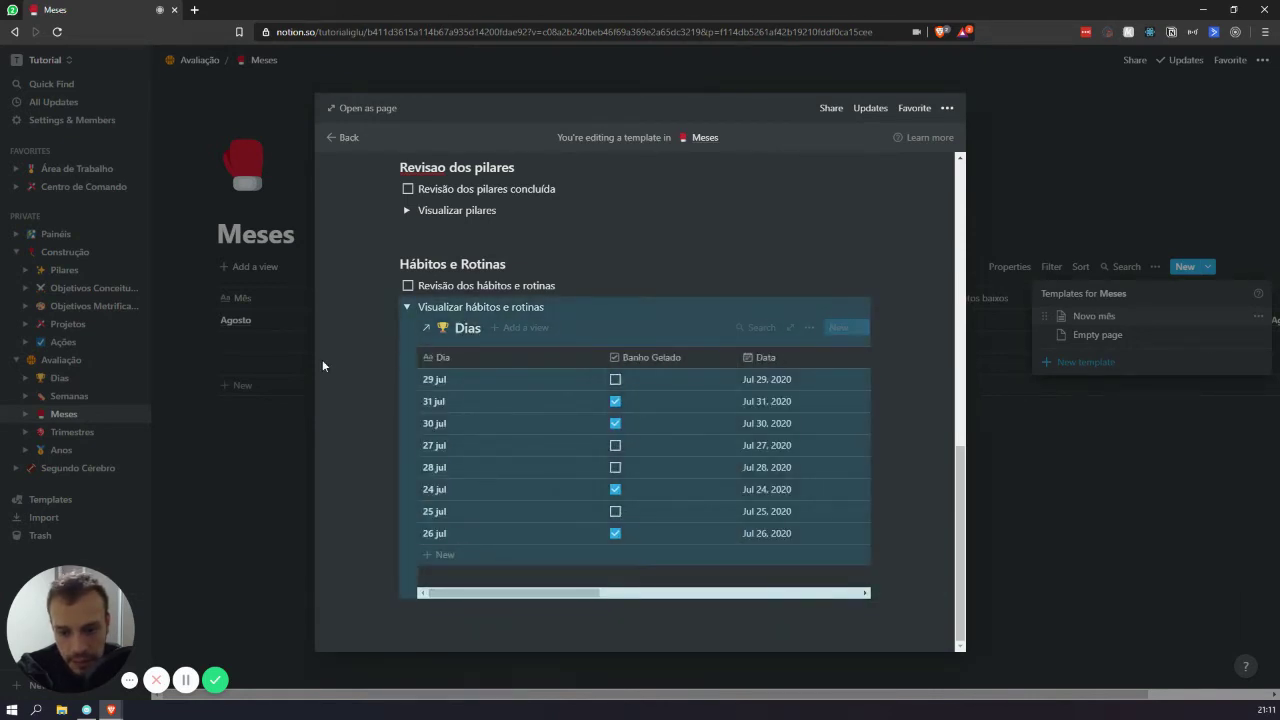
pyautogui.moveTo(628, 595); pyautogui.dragTo(499, 560)
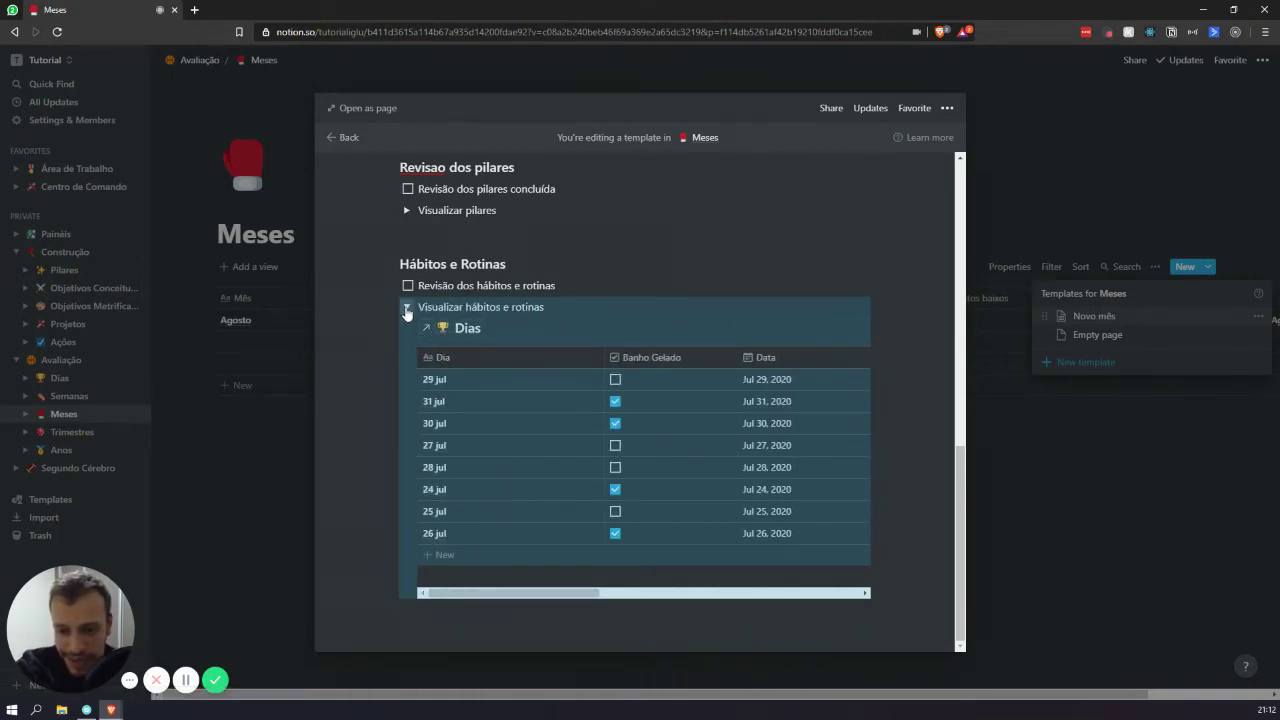
pyautogui.moveTo(585, 594); pyautogui.dragTo(919, 590)
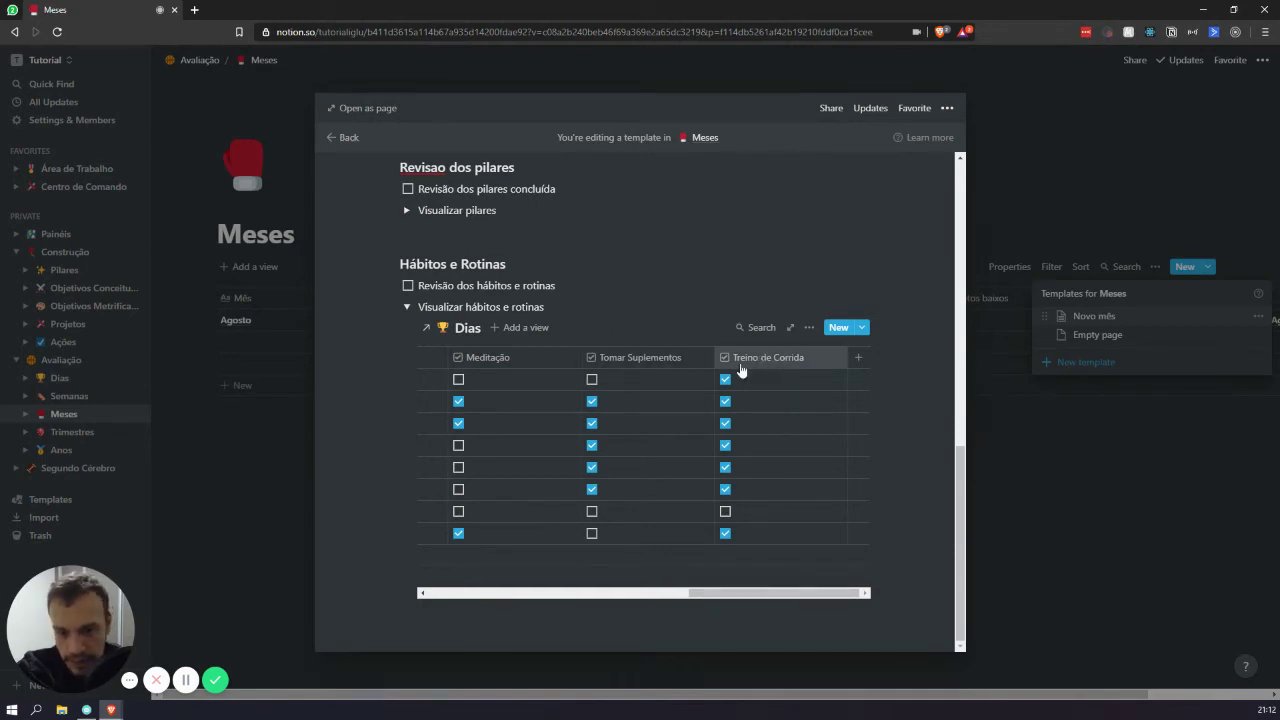
# Collapse the Visualizar hábitos e rotinas toggle and insert a Heading 3 block on the empty line below it.
pyautogui.moveTo(703, 595); pyautogui.dragTo(404, 341)
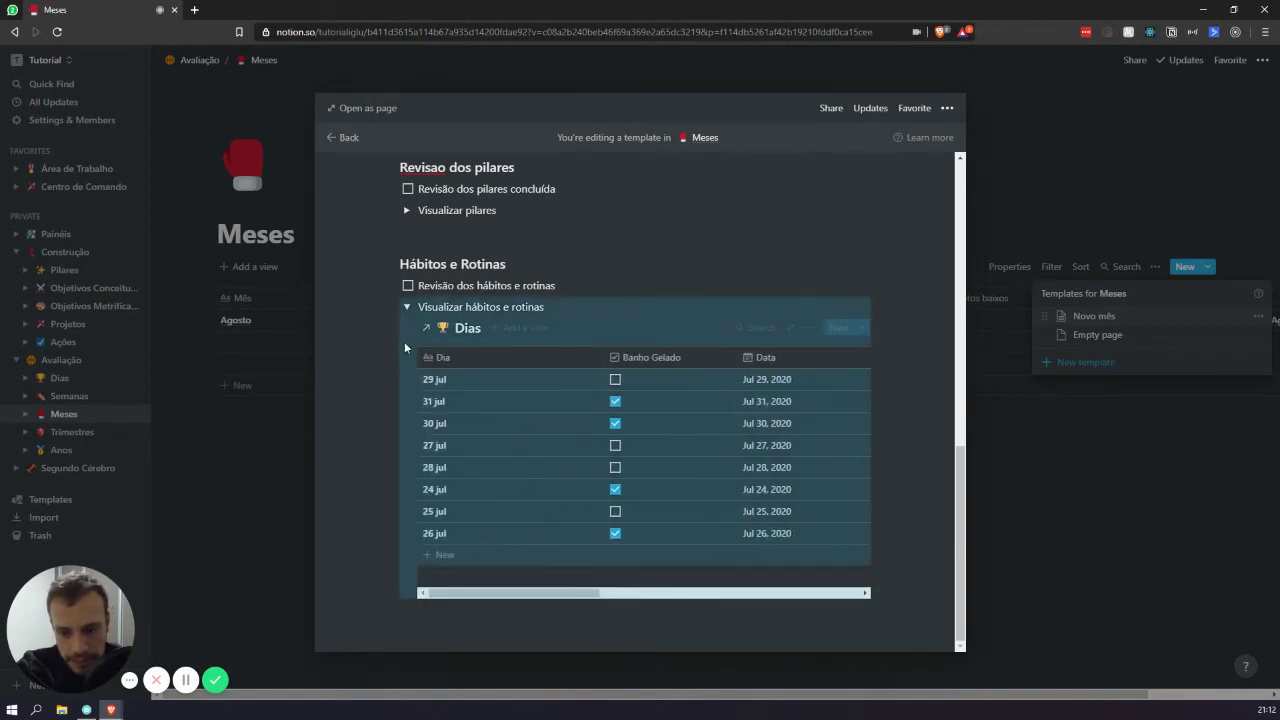
pyautogui.click(406, 309)
pyautogui.click(542, 620)
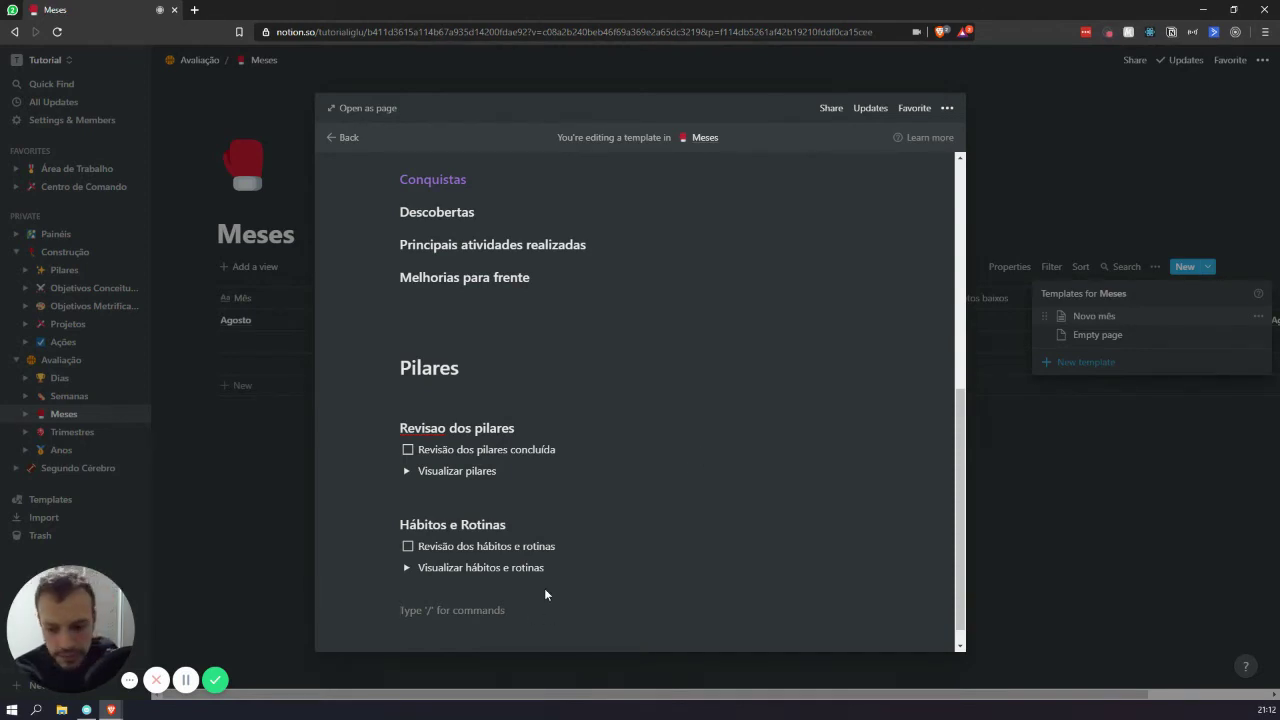
pyautogui.write('/h3')
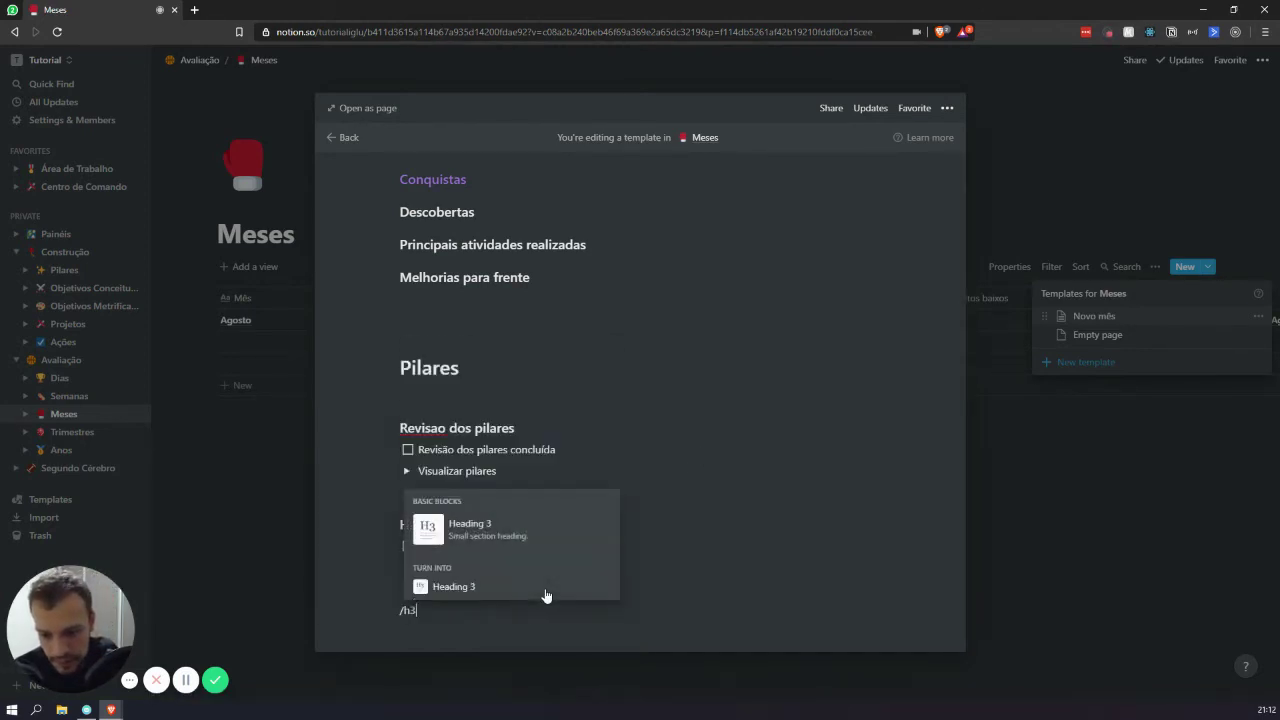
pyautogui.press('Return')
pyautogui.press('BackSpace')
pyautogui.press('BackSpace')
pyautogui.press('BackSpace')
pyautogui.press('BackSpace')
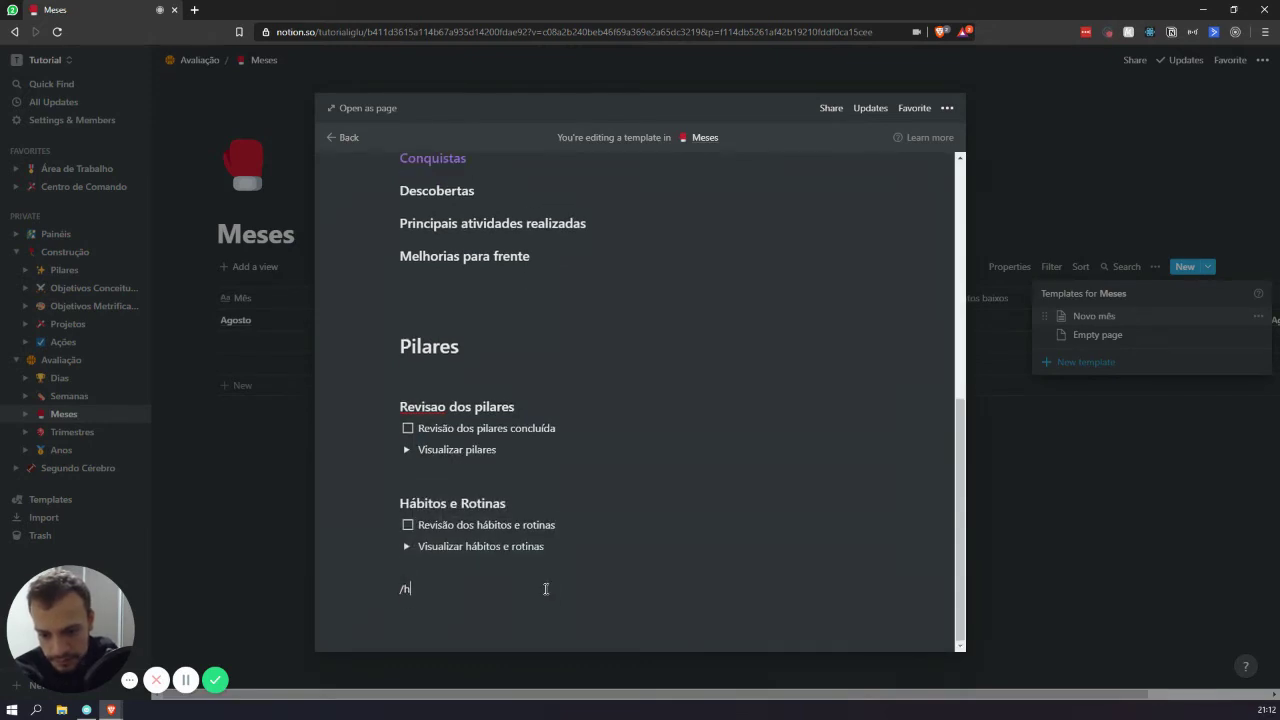
pyautogui.write('/h3')
pyautogui.press('Return')
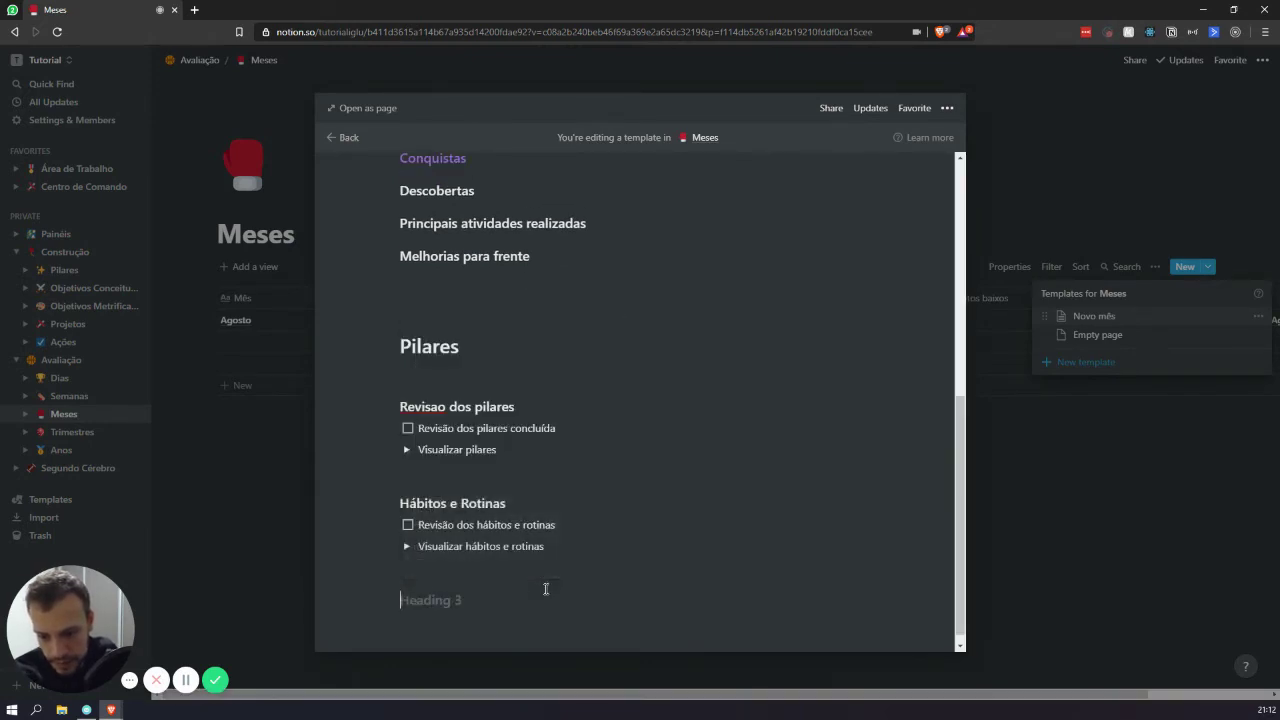
# Title the new heading "Ações diárias" and start an empty line beneath it.
pyautogui.write('R')
pyautogui.press('BackSpace')
pyautogui.write('Ações di')
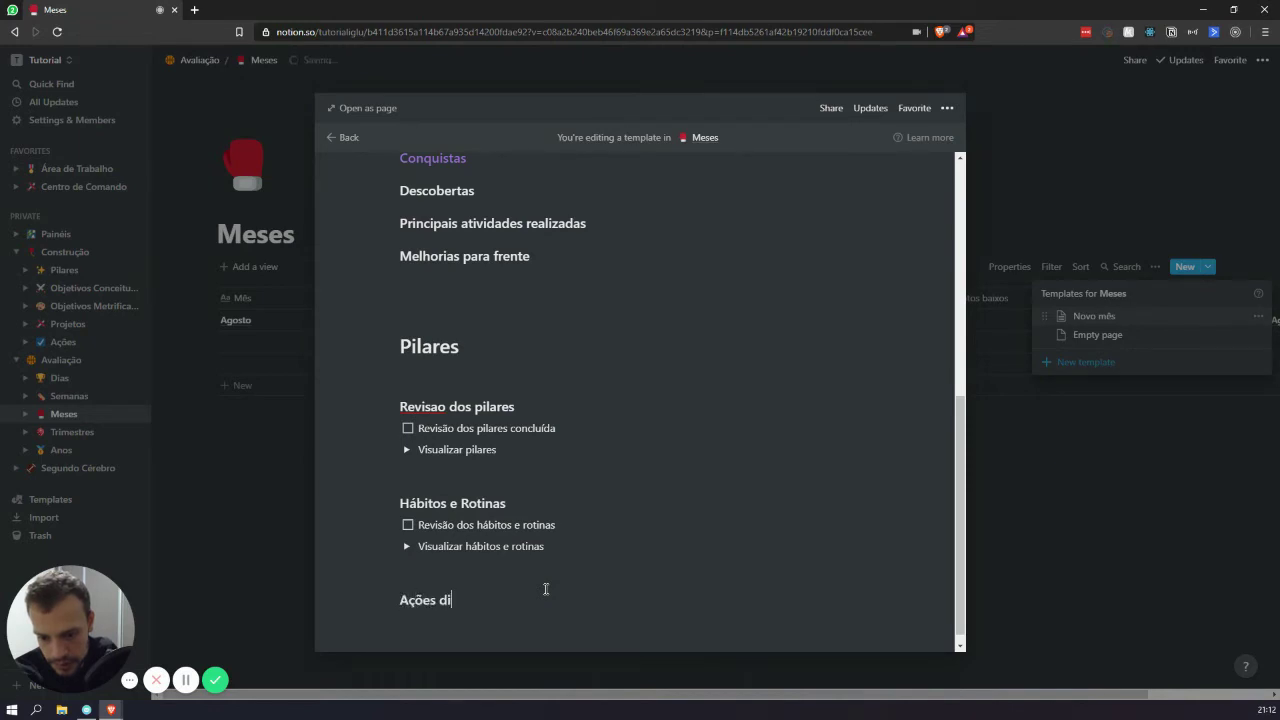
pyautogui.write('árias')
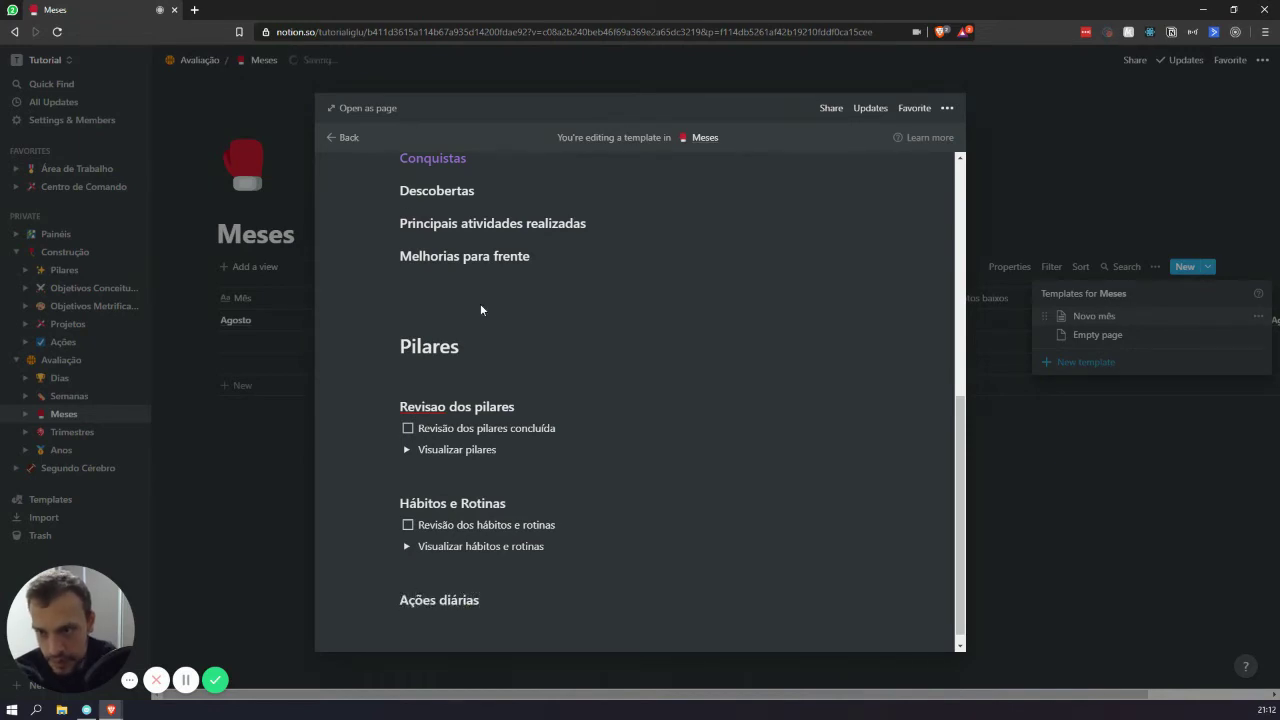
pyautogui.press('Return')
# Copy the Hábitos e Rotinas checkbox and toggle under the Ações diárias heading and remove the blank line above the copied checkbox.
pyautogui.moveTo(525, 560); pyautogui.dragTo(513, 503)
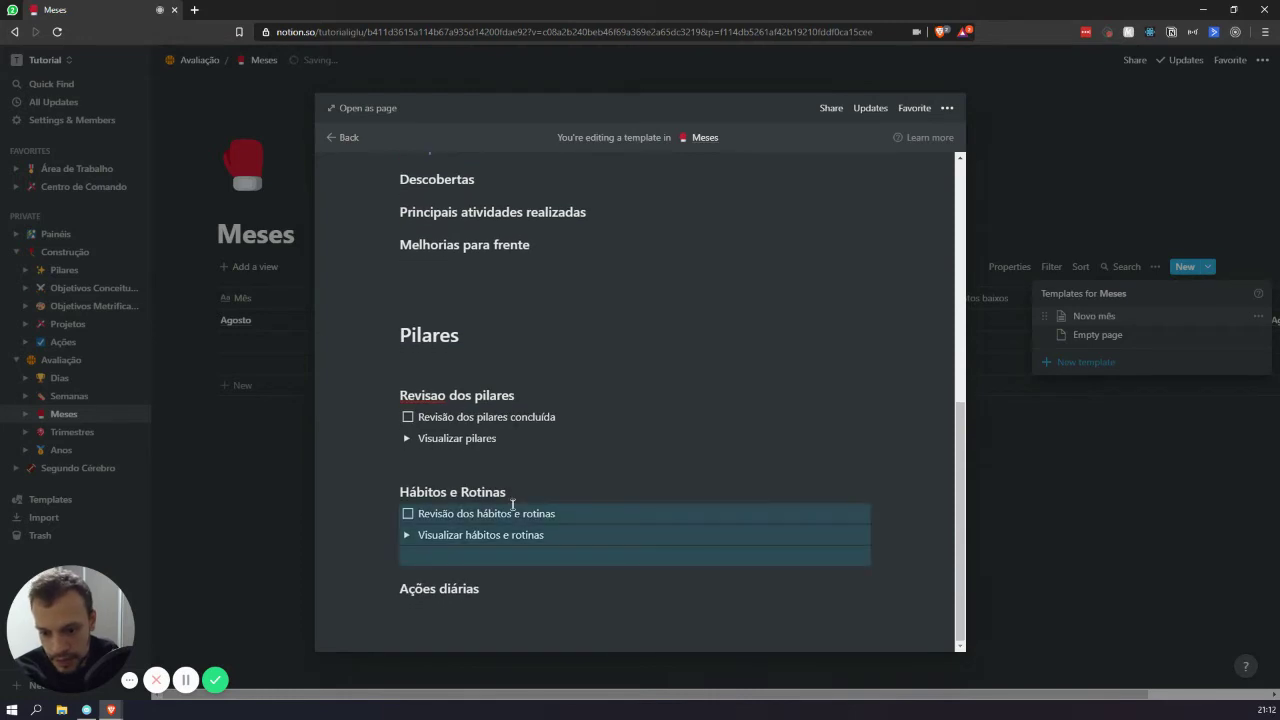
pyautogui.hotkey('ctrl', 'c')
pyautogui.click(469, 603)
pyautogui.hotkey('ctrl', 'v')
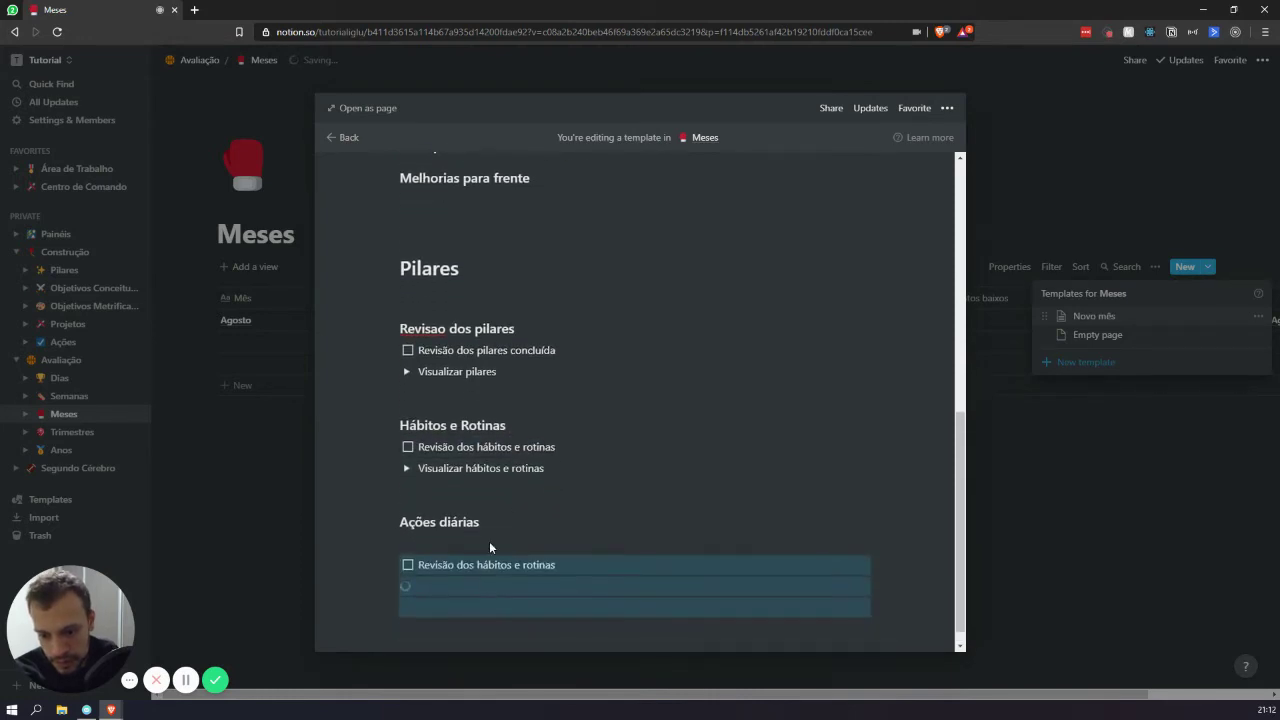
pyautogui.click(496, 540)
pyautogui.press('BackSpace')
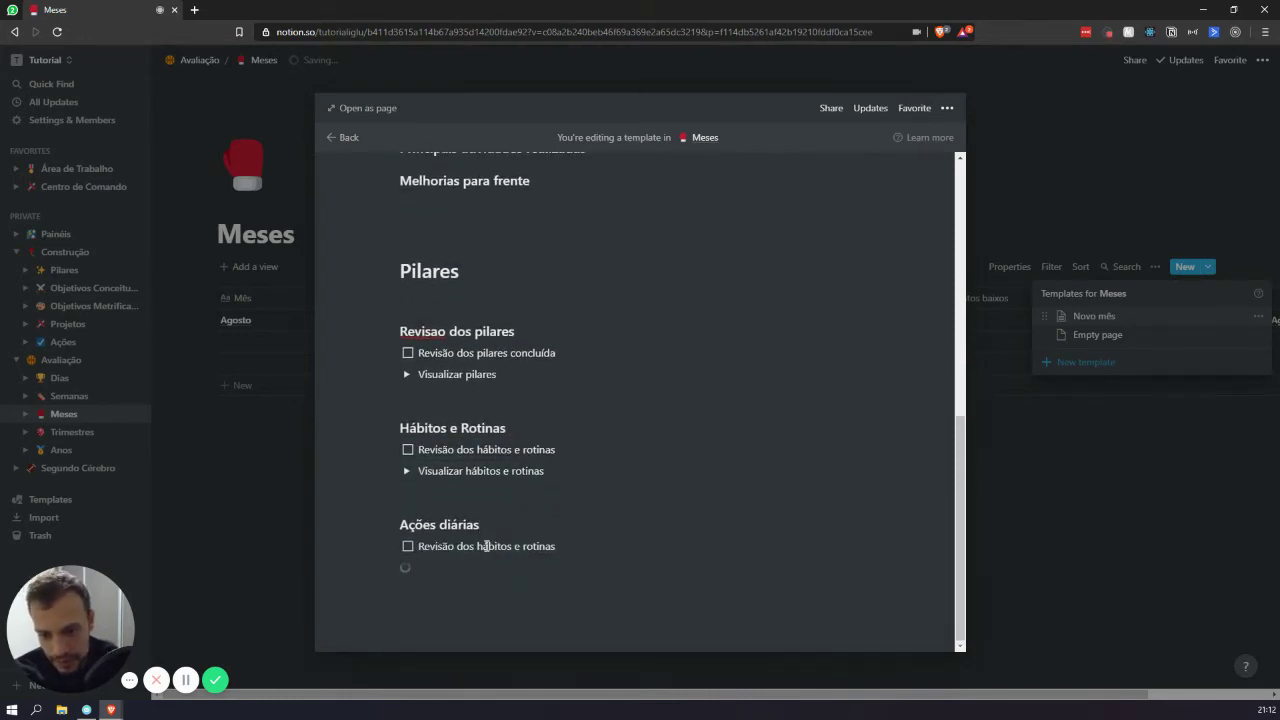
# Check the contents of the original Visualizar hábitos e rotinas toggle, leaving it collapsed, and delete its copy under Ações diárias.
pyautogui.click(406, 470)
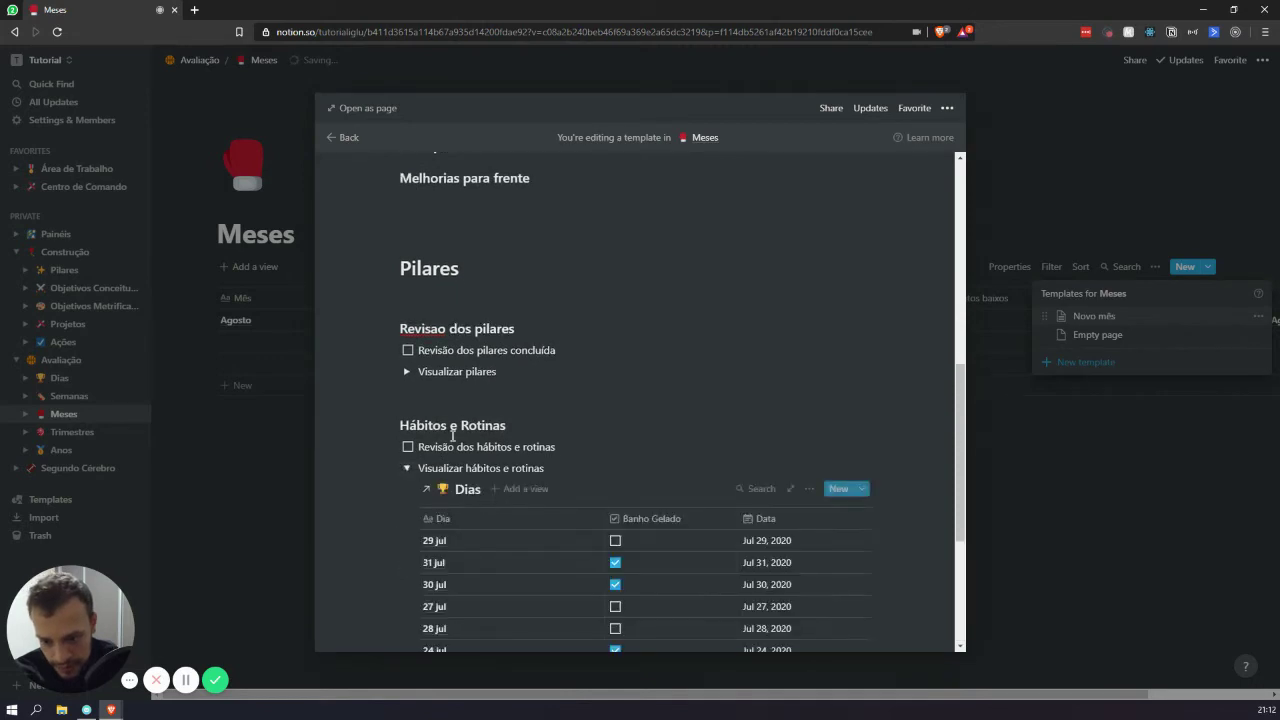
pyautogui.click(406, 468)
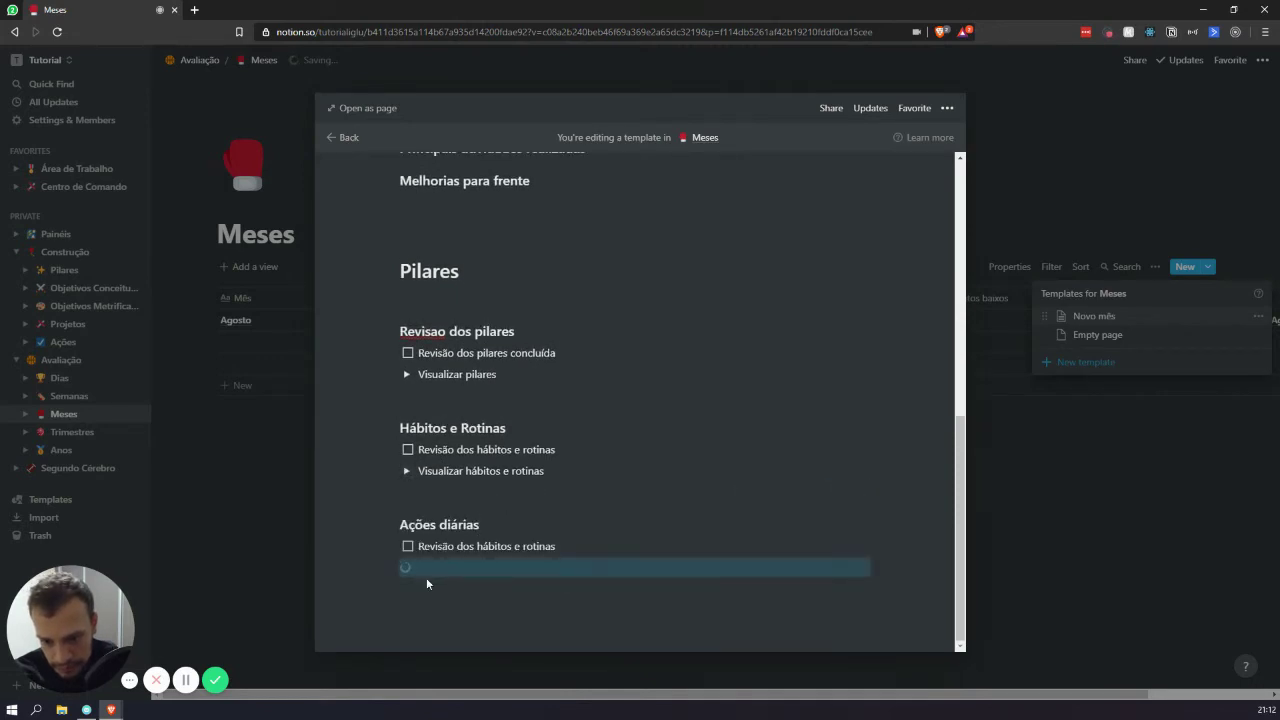
pyautogui.click(407, 471)
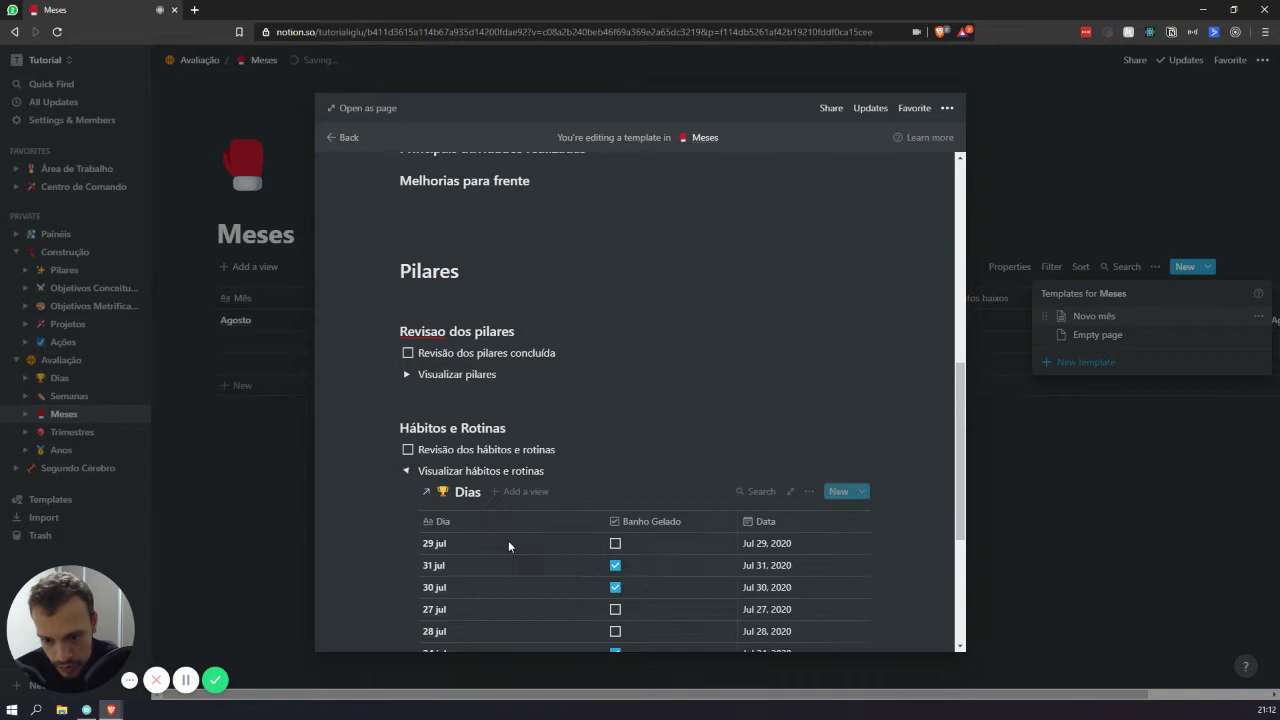
pyautogui.click(407, 471)
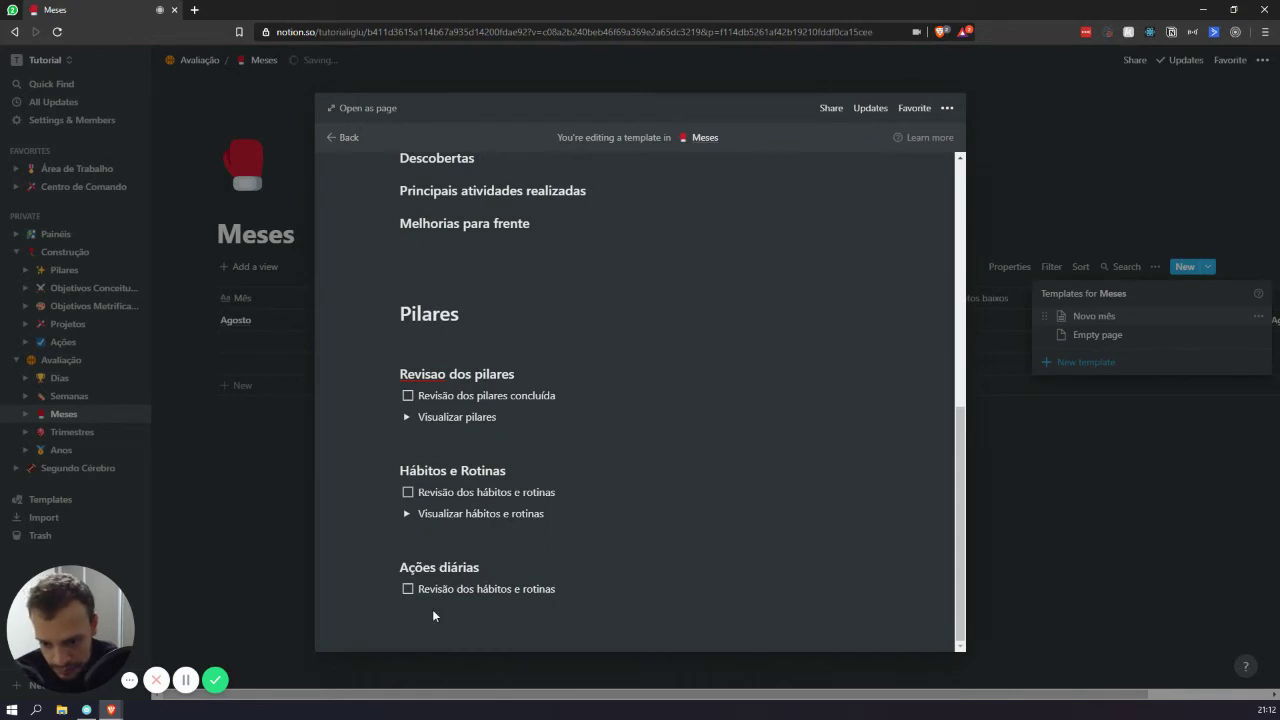
# Add a toggle list titled "Visualizar ações diárias" below the checkbox in the Ações diárias section.
pyautogui.click(434, 609)
pyautogui.write('/tog')
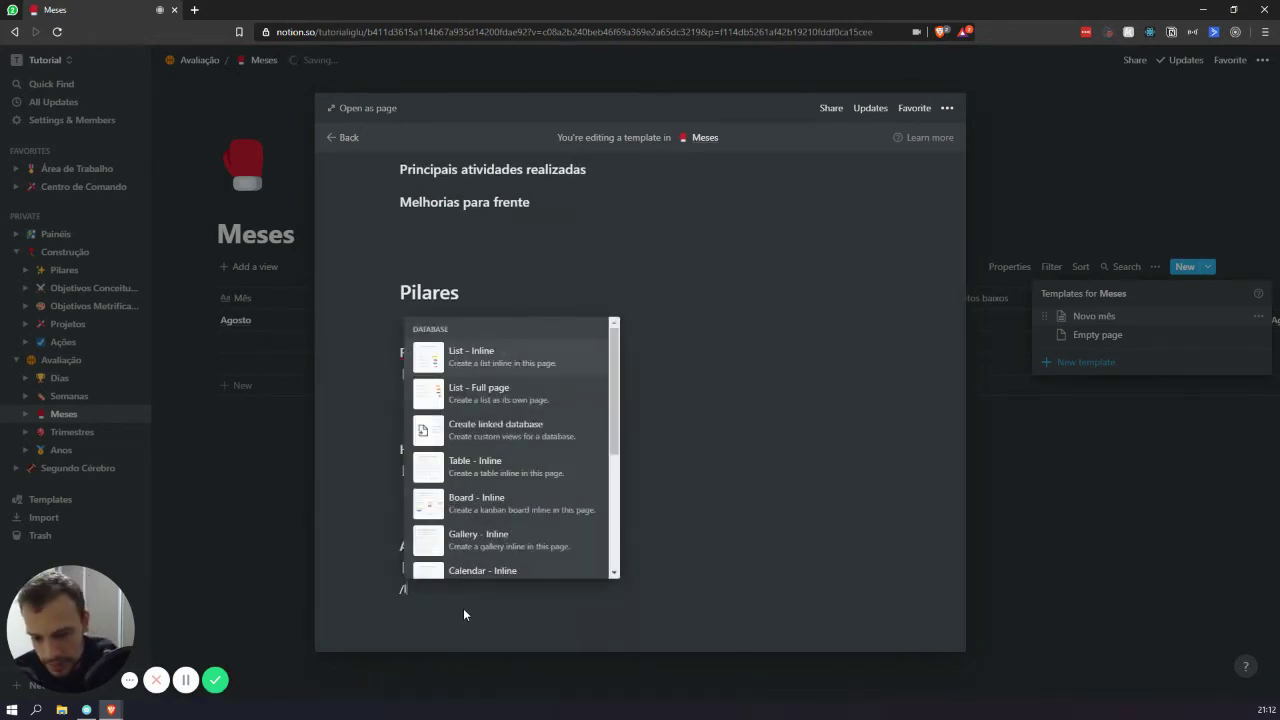
pyautogui.press('Return')
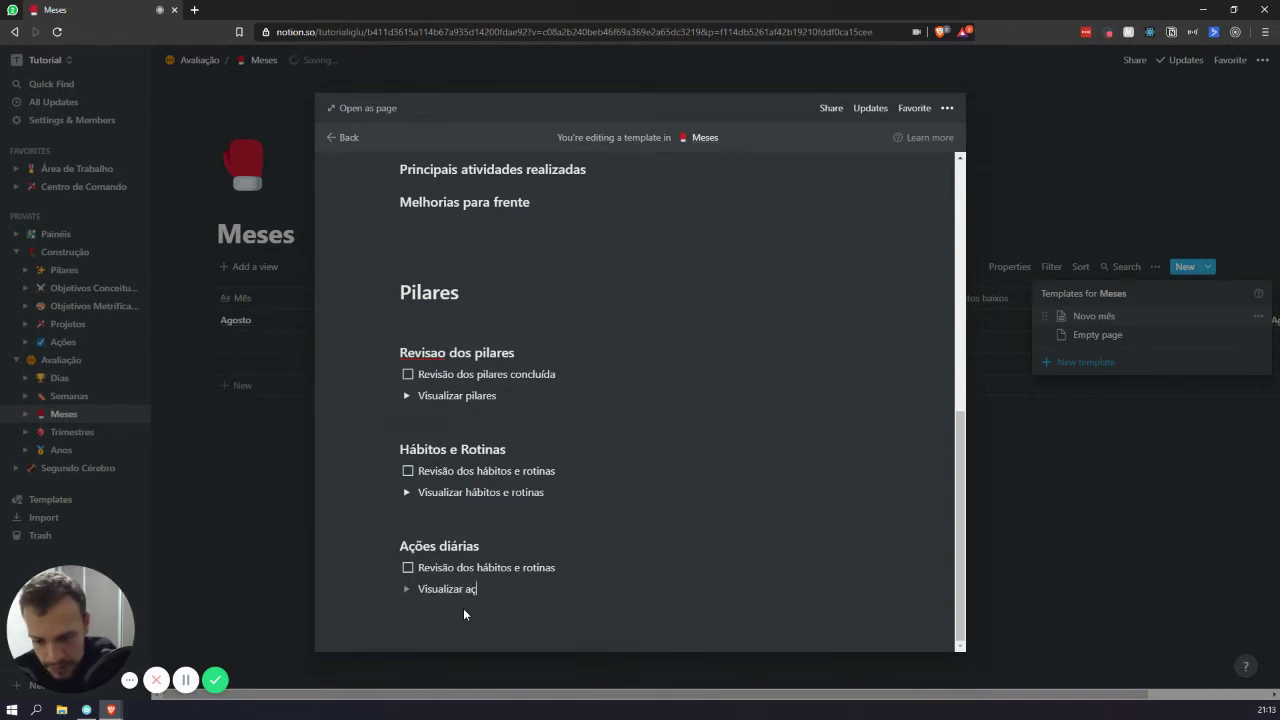
pyautogui.write('Visualizar ações diárias')
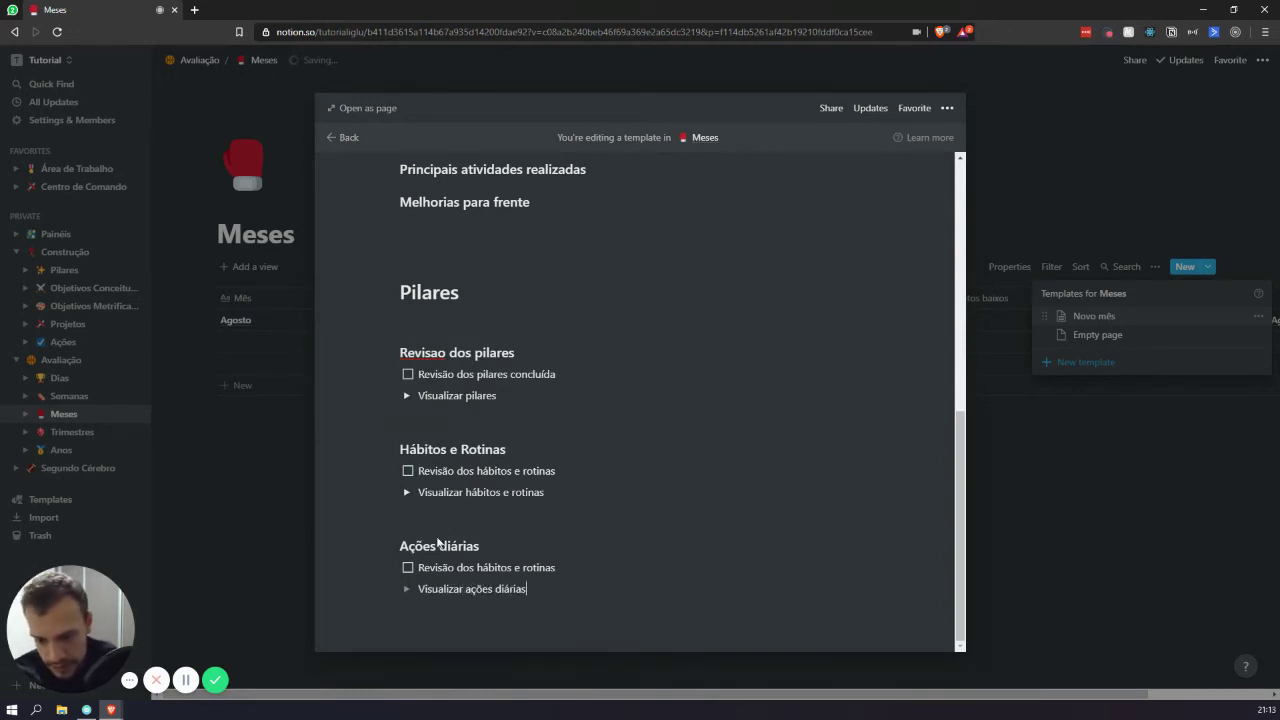
# Insert a linked view of the Dias database inside the "Visualizar ações diárias" toggle, and collapse the toggle.
pyautogui.click(404, 592)
pyautogui.click(425, 608)
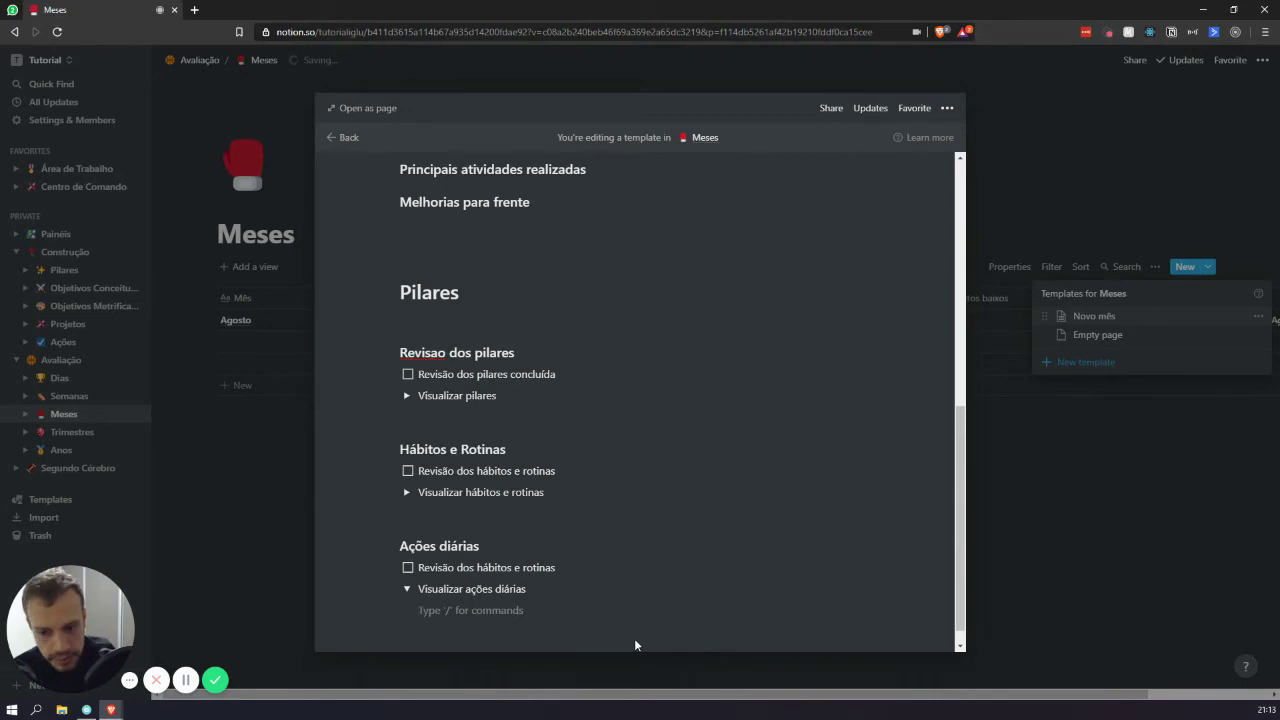
pyautogui.write('/linked')
pyautogui.press('Return')
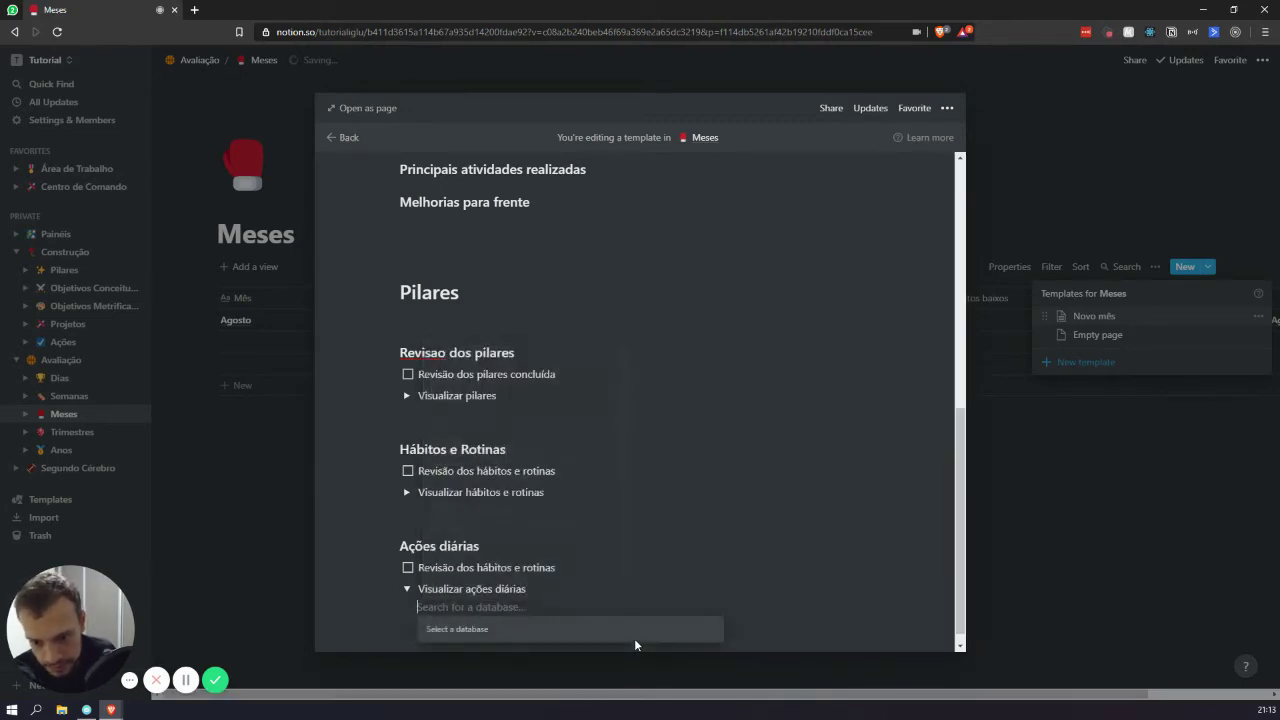
pyautogui.write('dia')
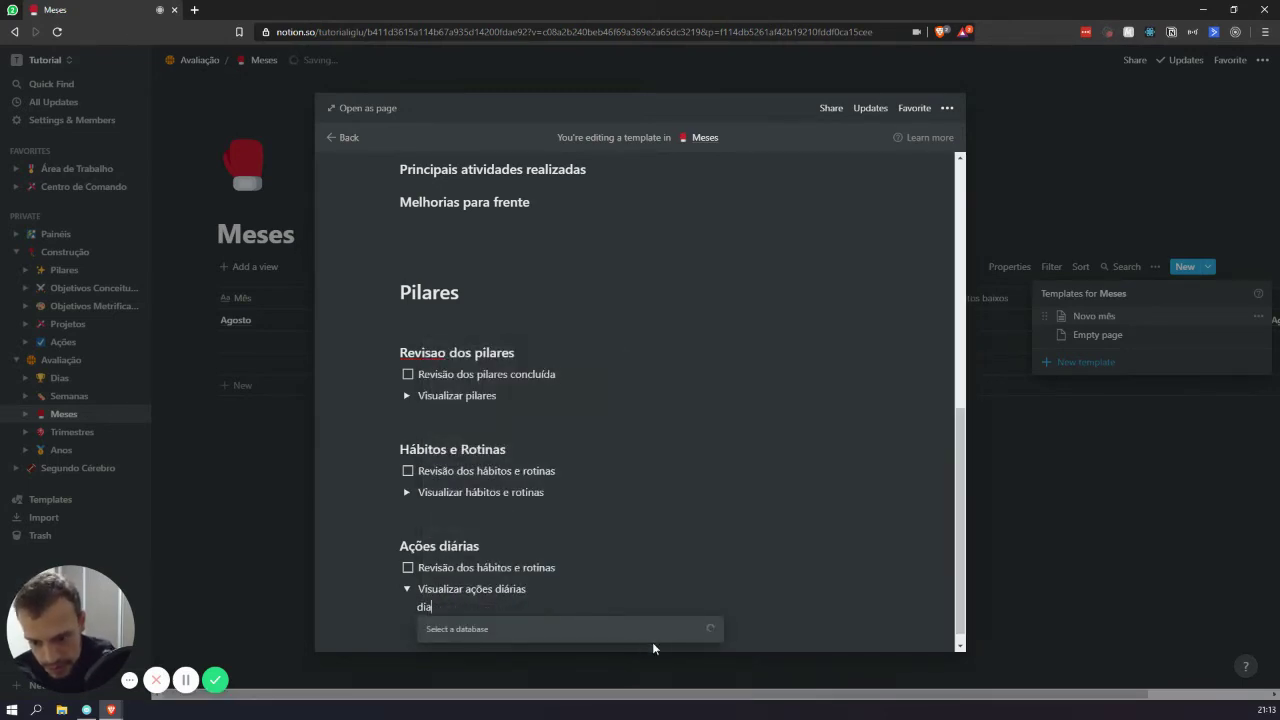
pyautogui.click(452, 658)
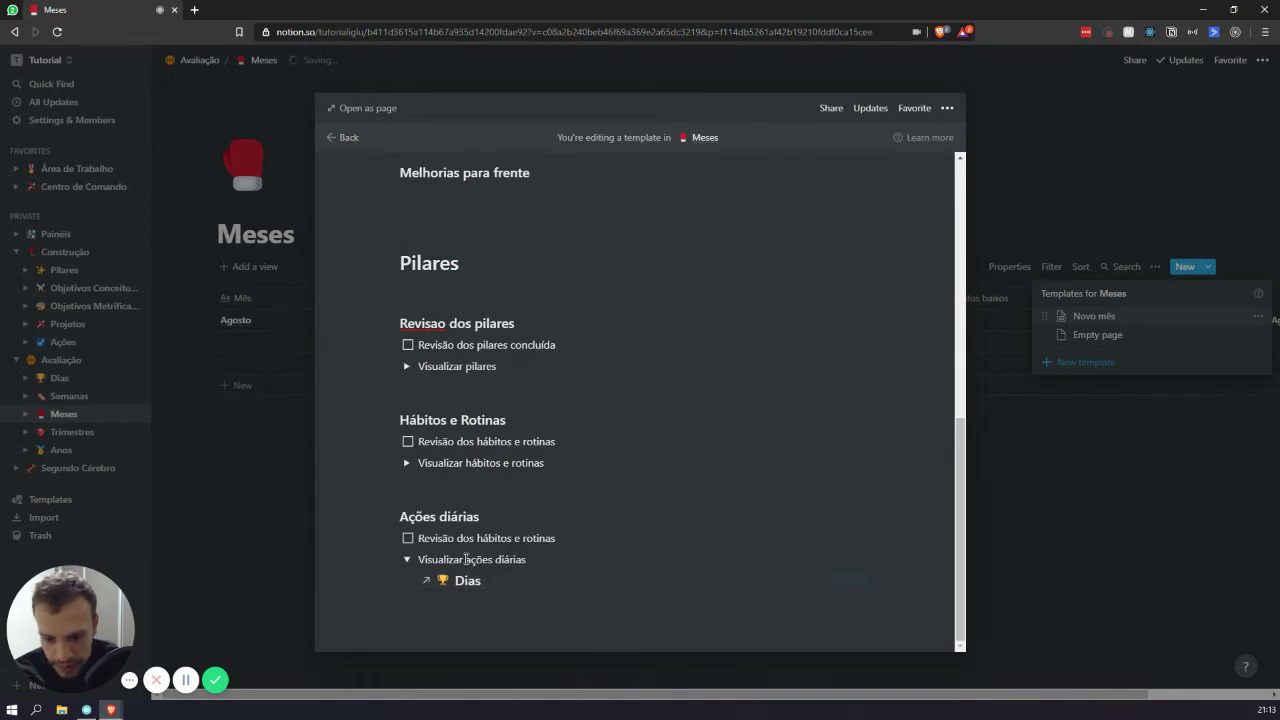
pyautogui.click(406, 559)
pyautogui.scroll(2, 538, 497)
pyautogui.scroll(-2, 531, 423)
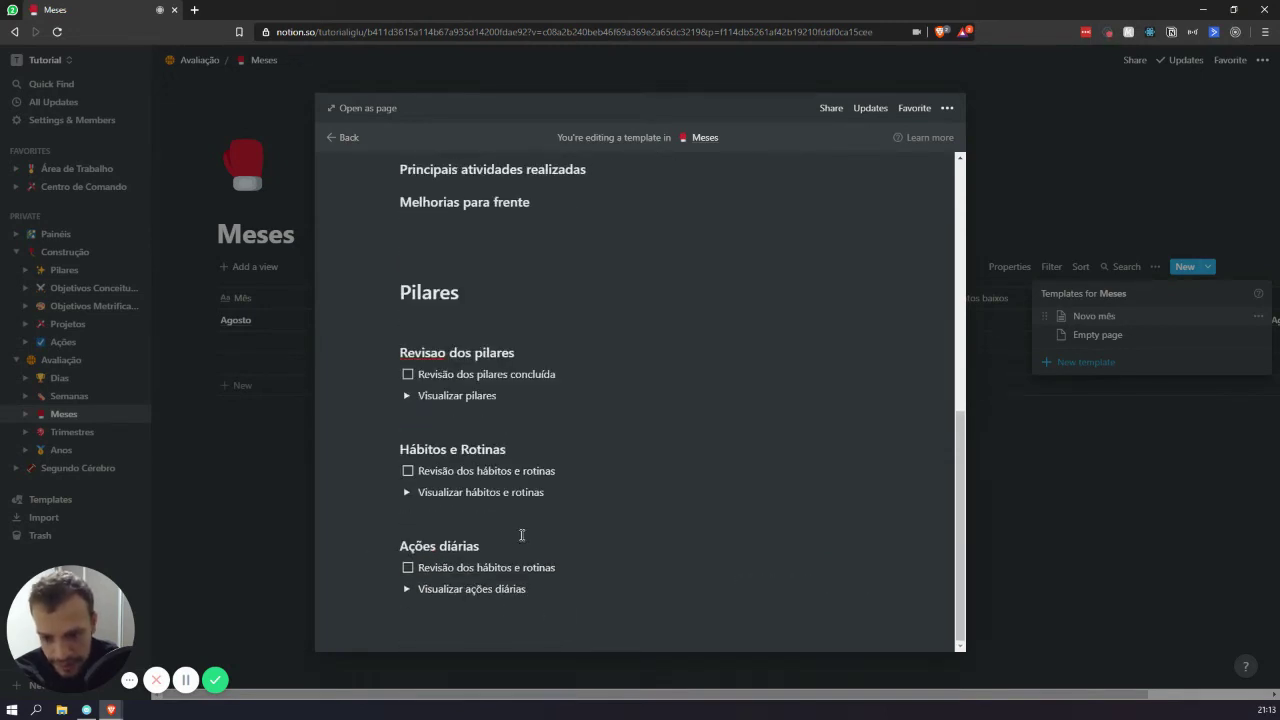
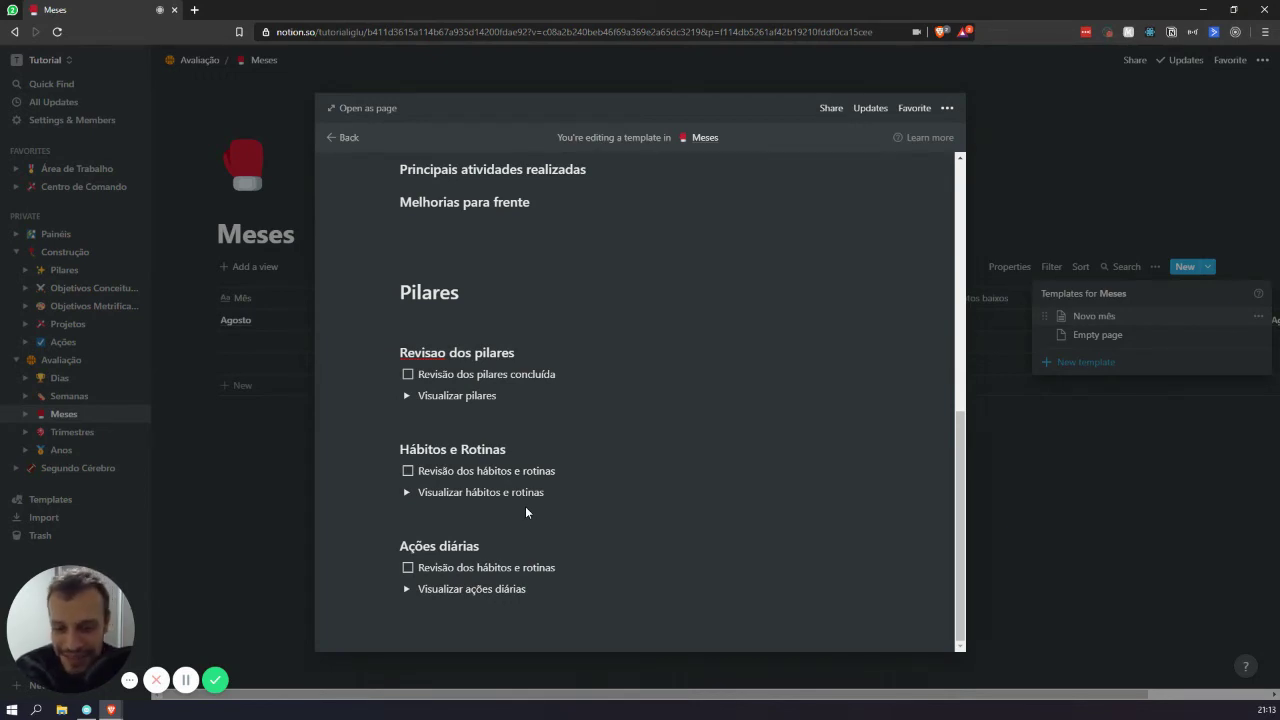
# Expand the "Visualizar ações diárias" toggle and mark Treino de Corrida as done for 25 jul in the Dias table.
pyautogui.click(407, 590)
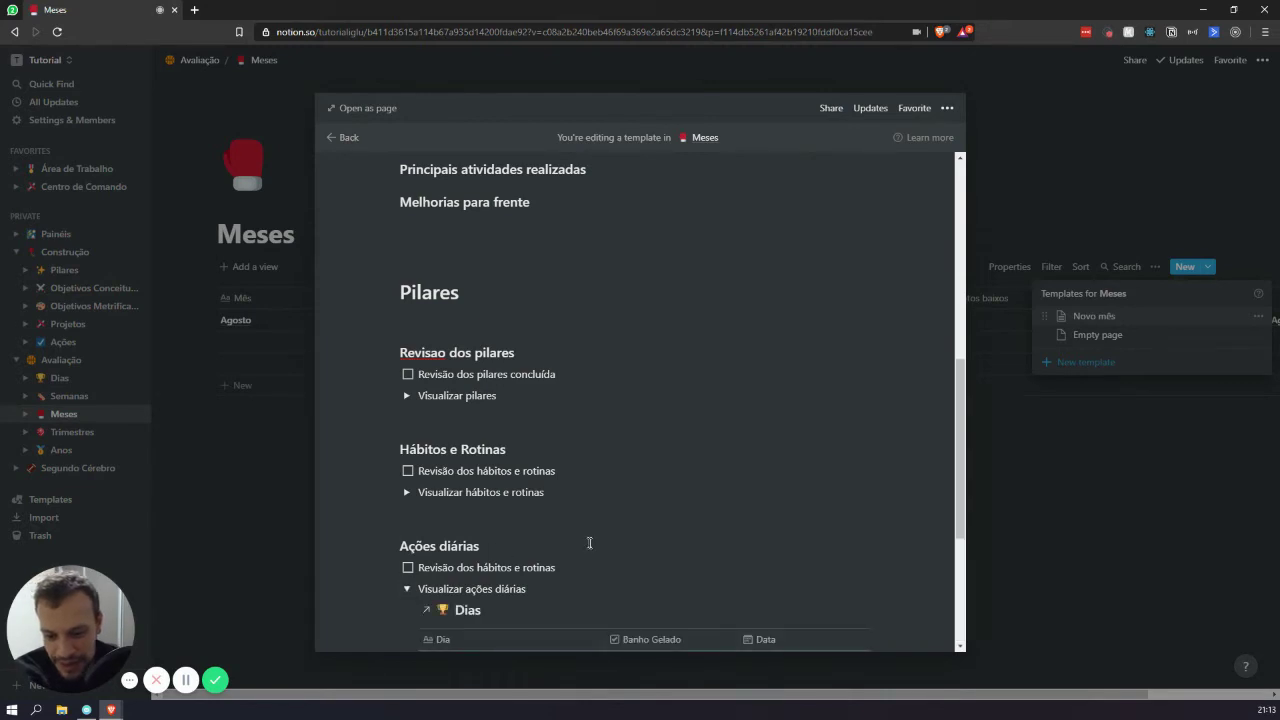
pyautogui.scroll(-3, 589, 543)
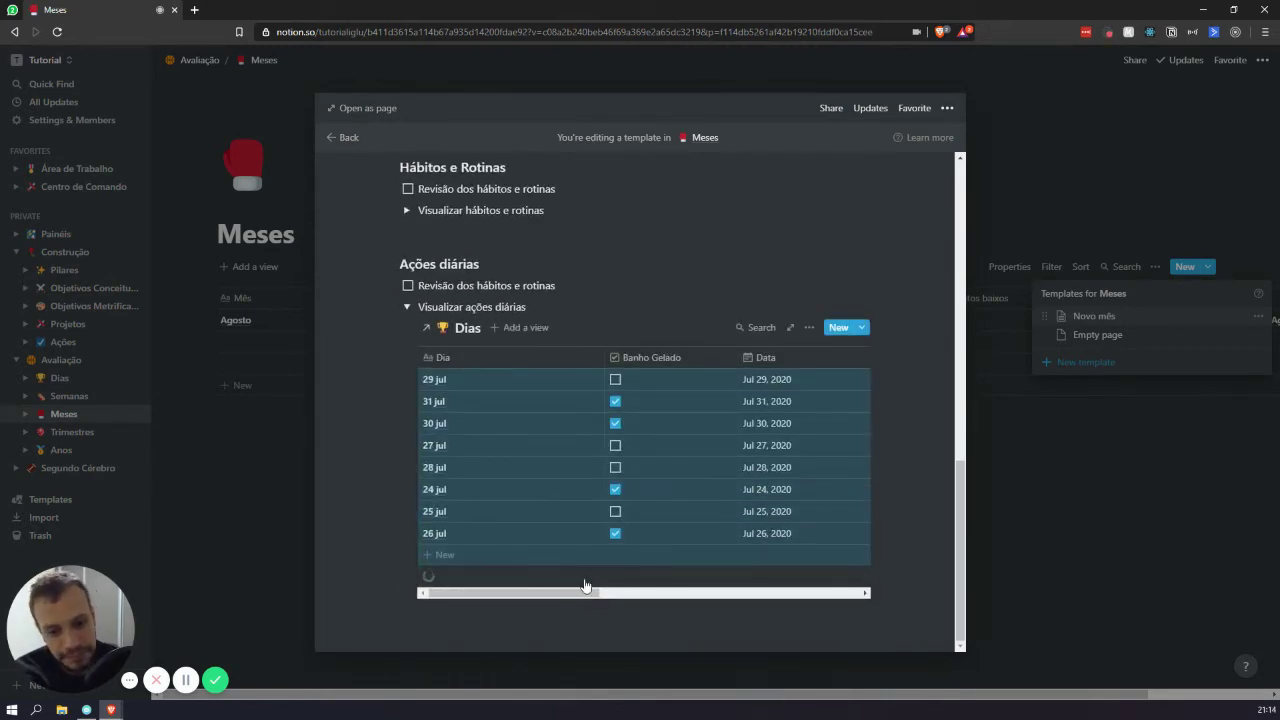
pyautogui.moveTo(588, 594); pyautogui.dragTo(595, 594)
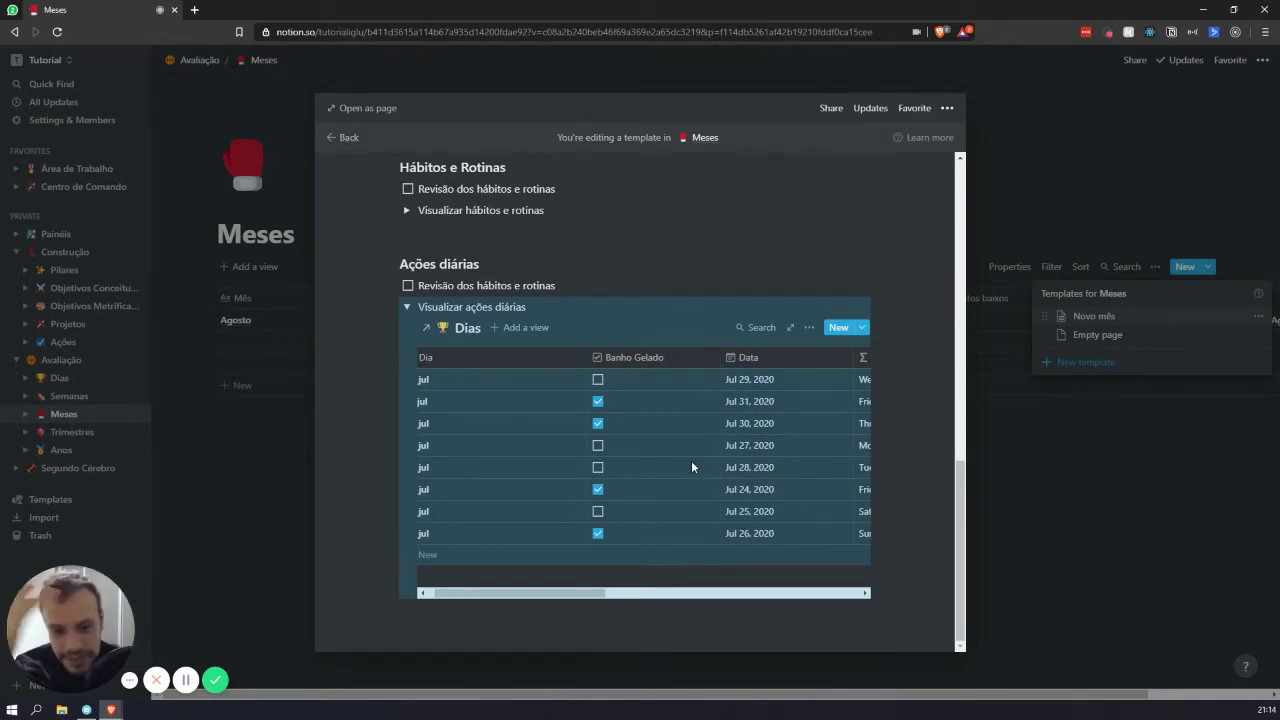
pyautogui.moveTo(574, 594); pyautogui.dragTo(676, 591)
pyautogui.moveTo(737, 592); pyautogui.dragTo(838, 592)
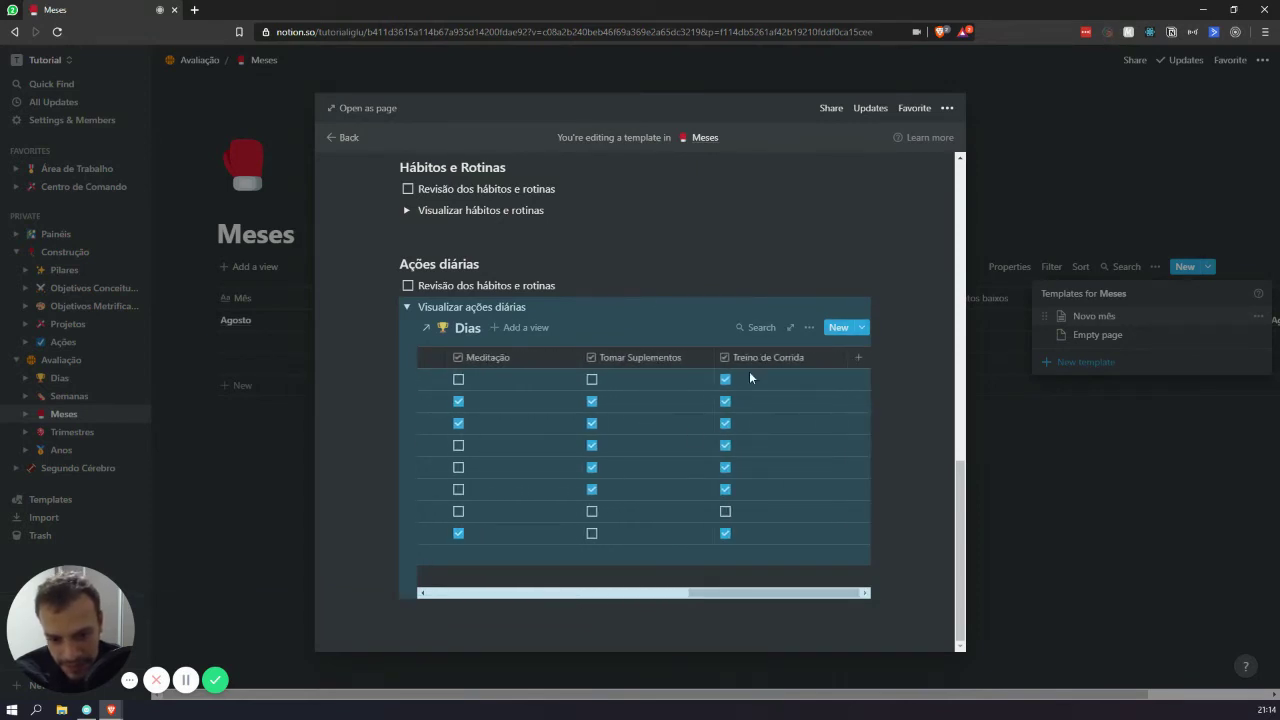
pyautogui.click(725, 511)
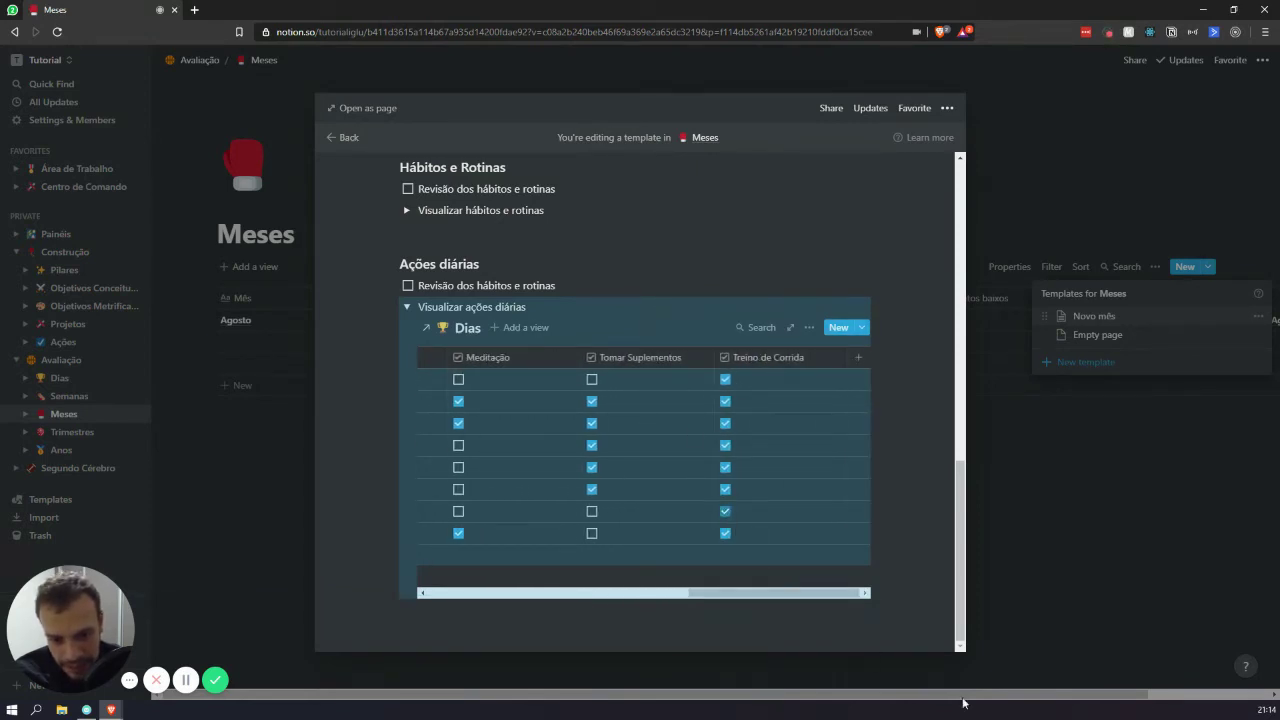
# Examine the habit checkbox columns across the full width of the Dias table.
pyautogui.click(759, 598)
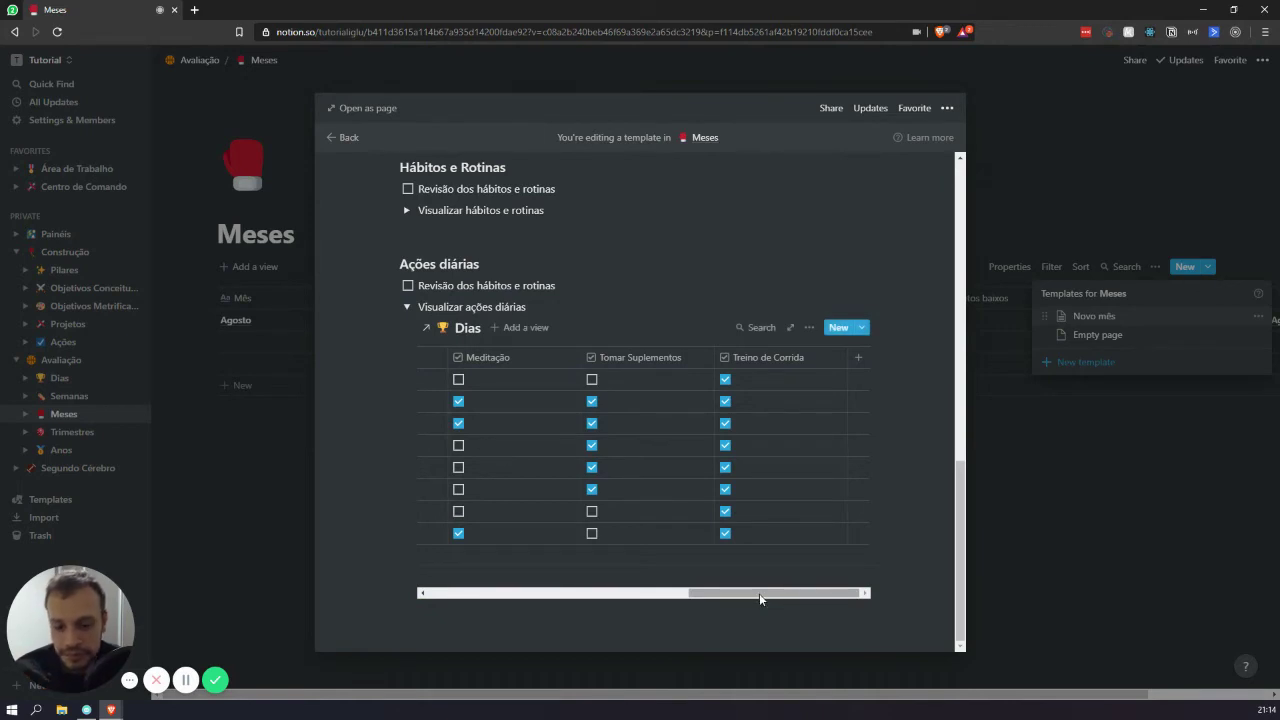
pyautogui.moveTo(759, 593)
pyautogui.mouseDown()
pyautogui.moveTo(623, 593)
pyautogui.moveTo(737, 593)
pyautogui.mouseUp()
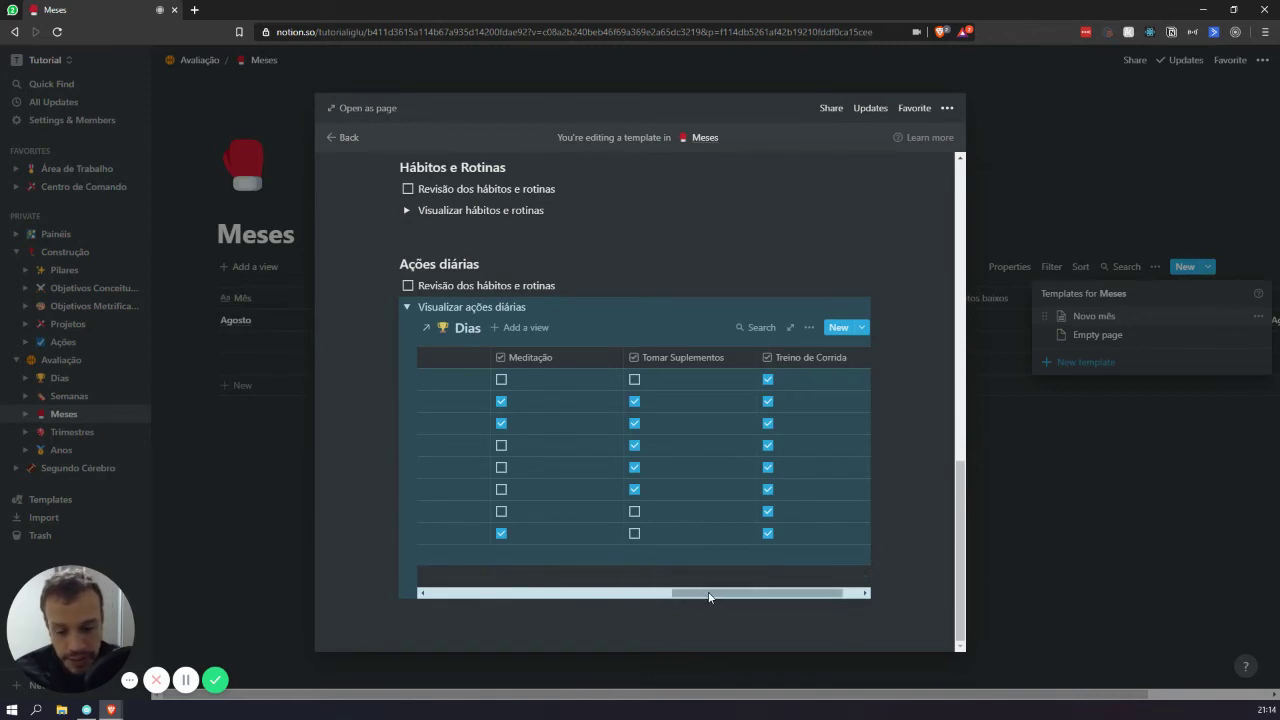
pyautogui.moveTo(708, 597); pyautogui.dragTo(767, 593)
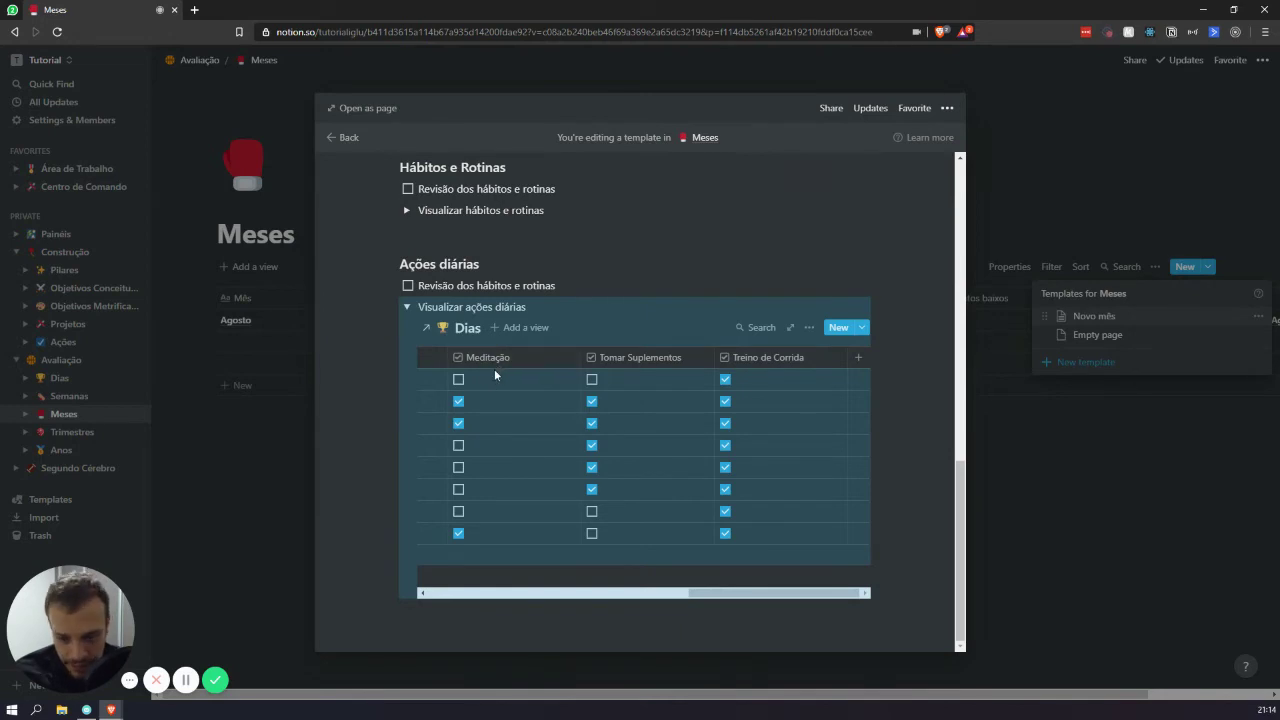
pyautogui.moveTo(749, 593)
pyautogui.mouseDown()
pyautogui.moveTo(680, 600)
pyautogui.moveTo(750, 594)
pyautogui.mouseUp()
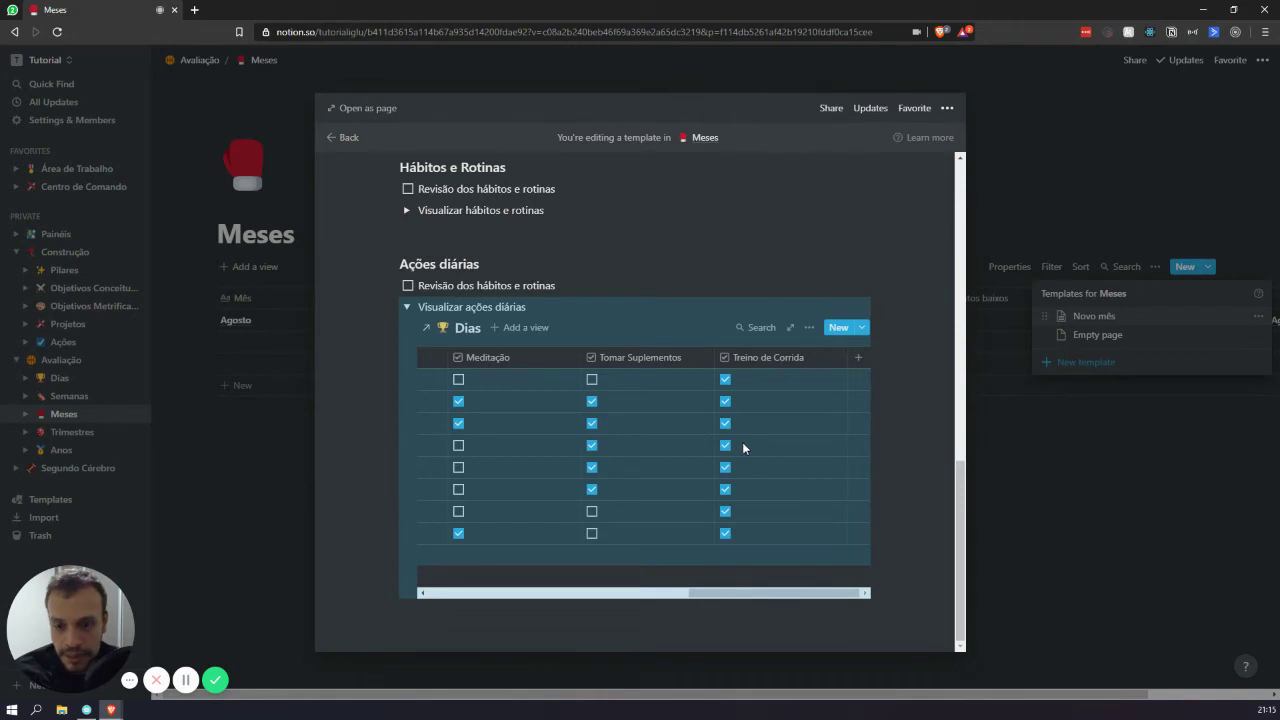
pyautogui.moveTo(716, 593); pyautogui.dragTo(674, 593)
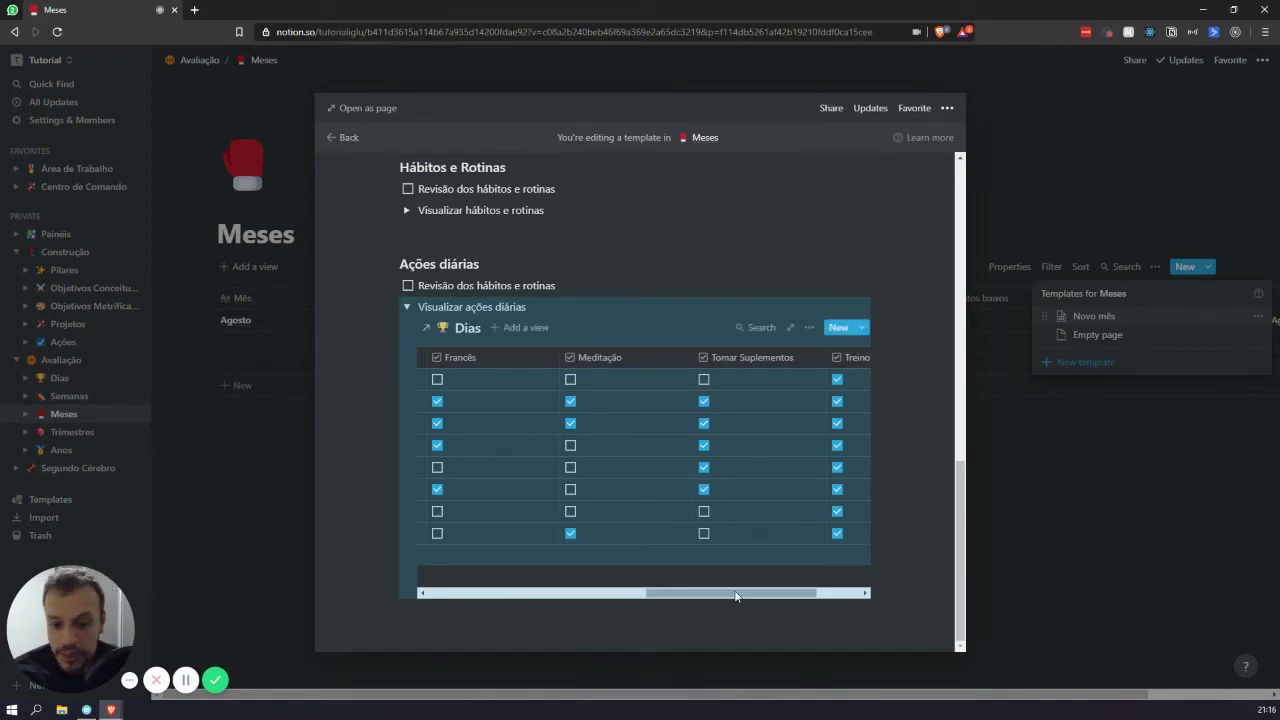
pyautogui.moveTo(735, 595); pyautogui.dragTo(475, 598)
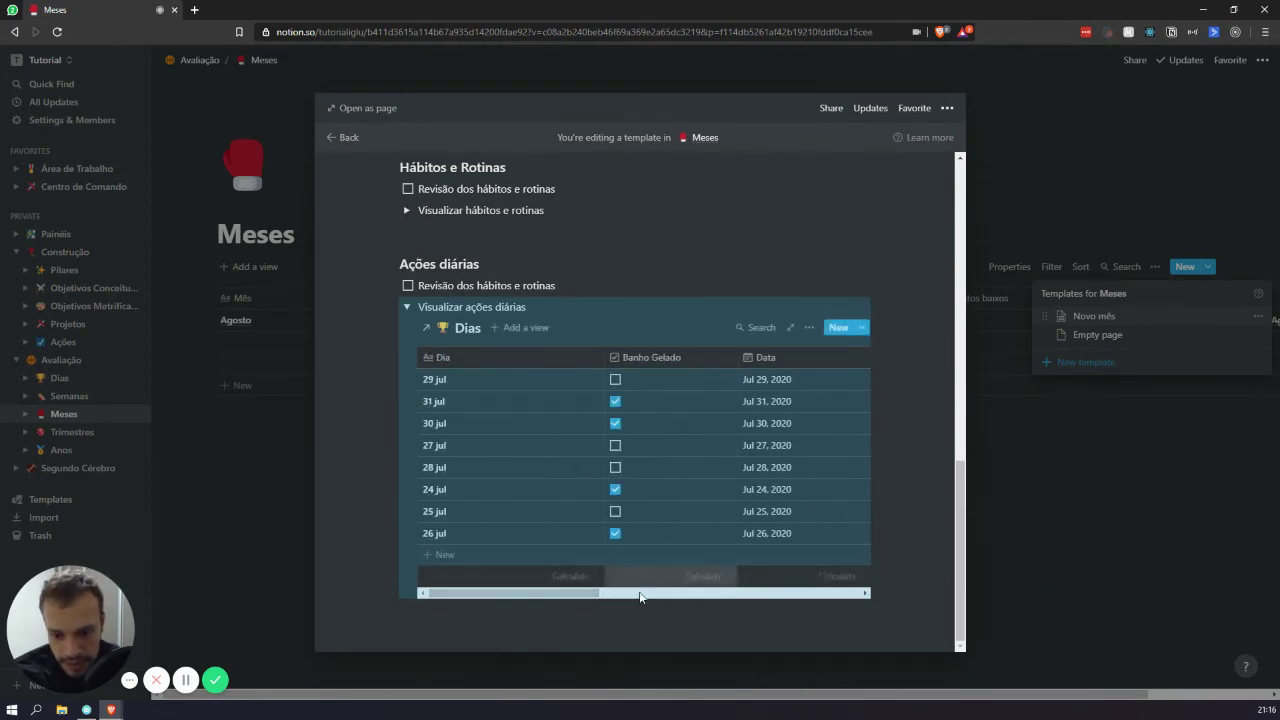
# Add a filter to the Dias table on the Data property with the condition "Is on or after" an exact date, leaving the date empty.
pyautogui.click(809, 327)
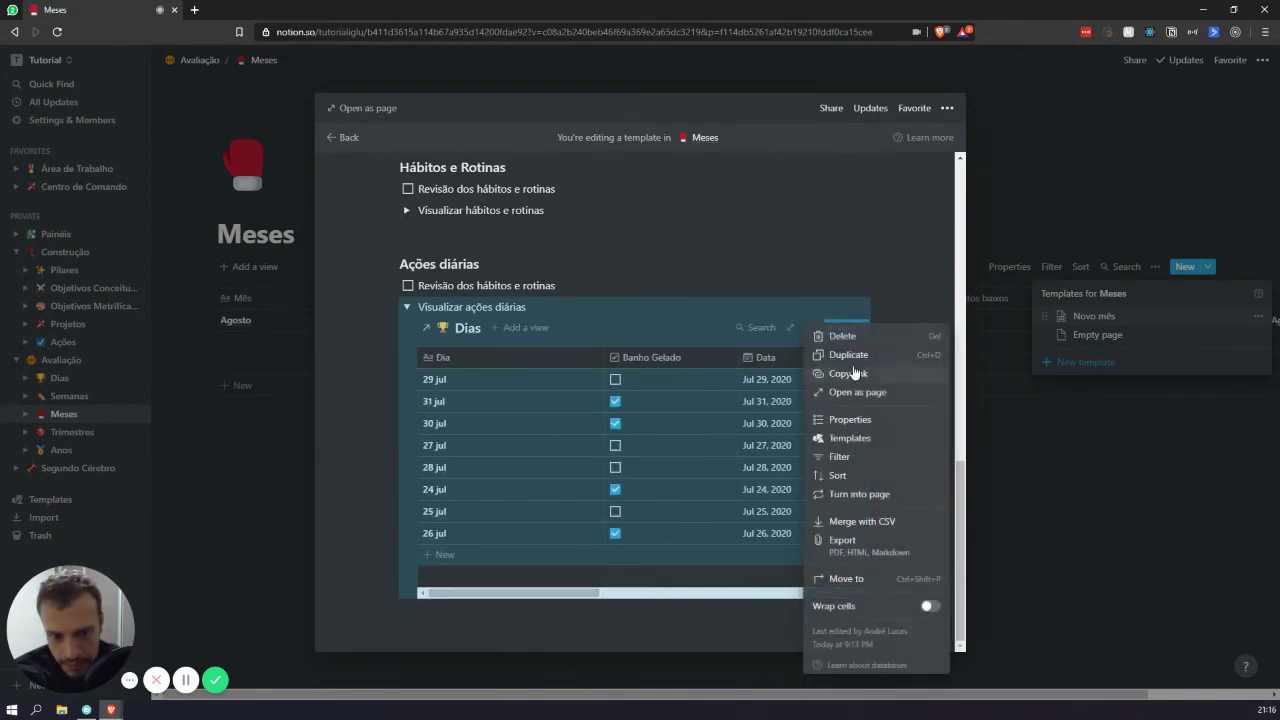
pyautogui.click(862, 457)
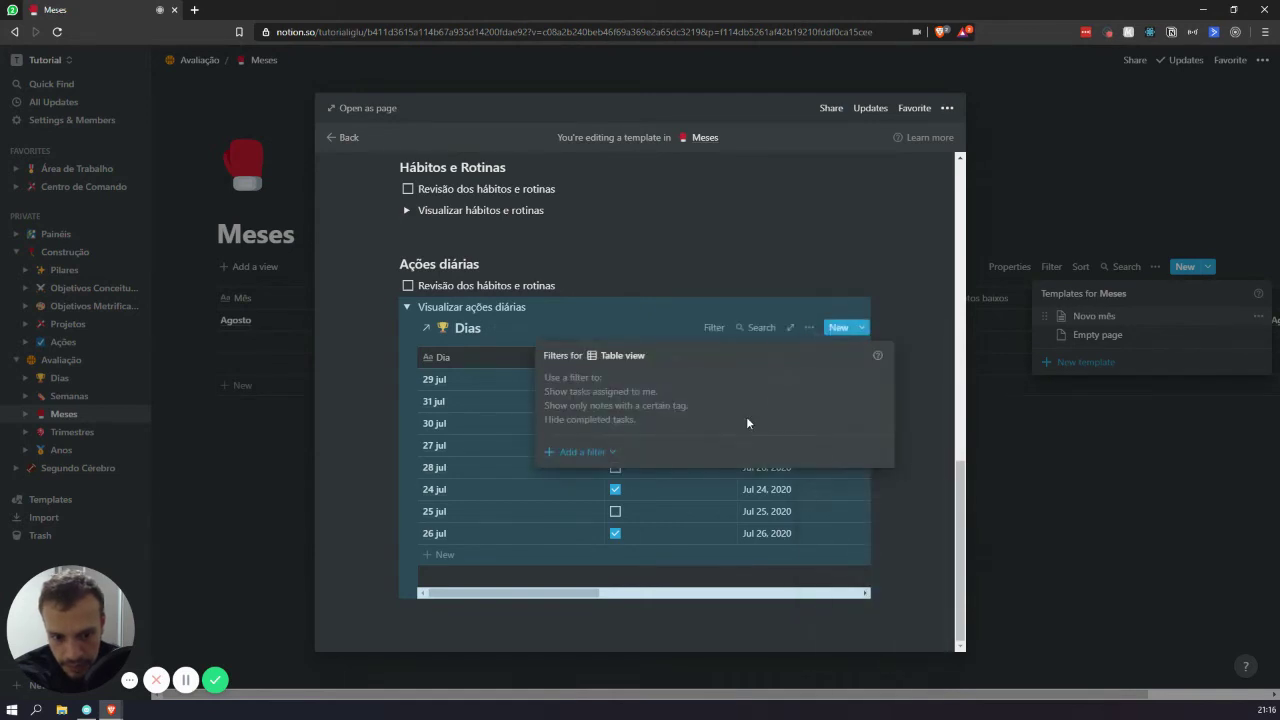
pyautogui.click(594, 457)
pyautogui.click(608, 473)
pyautogui.click(625, 384)
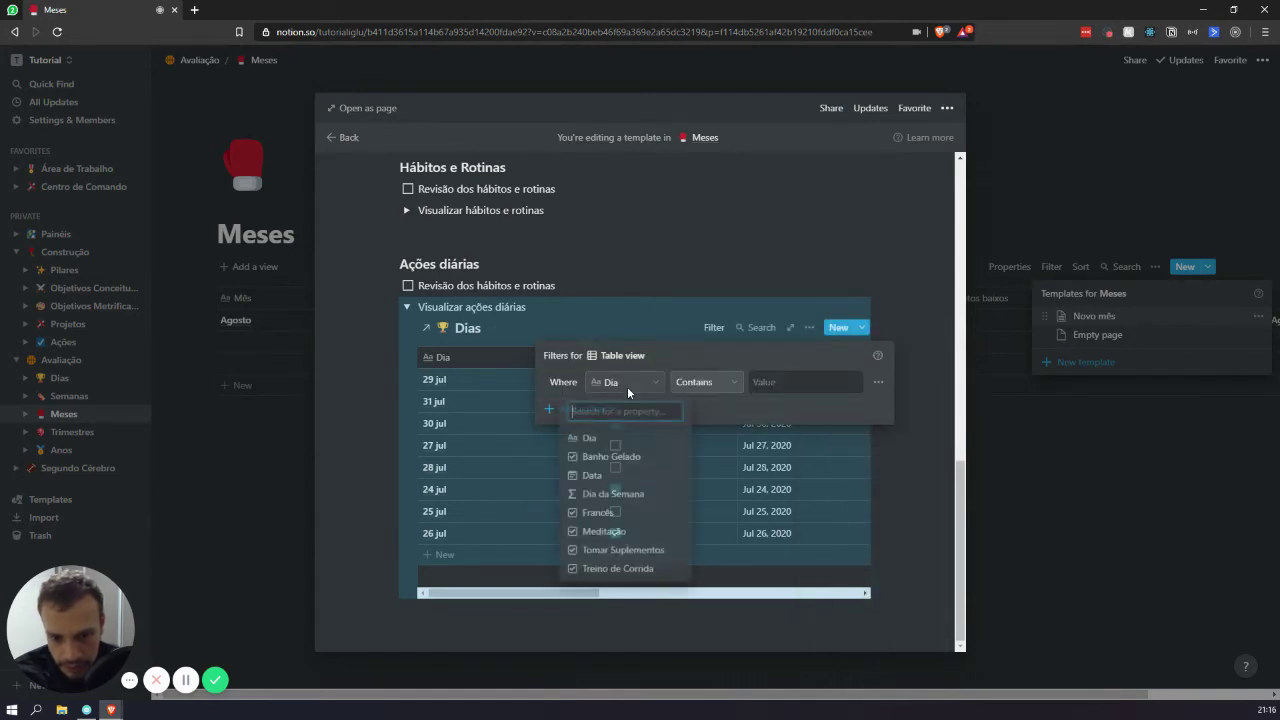
pyautogui.click(614, 476)
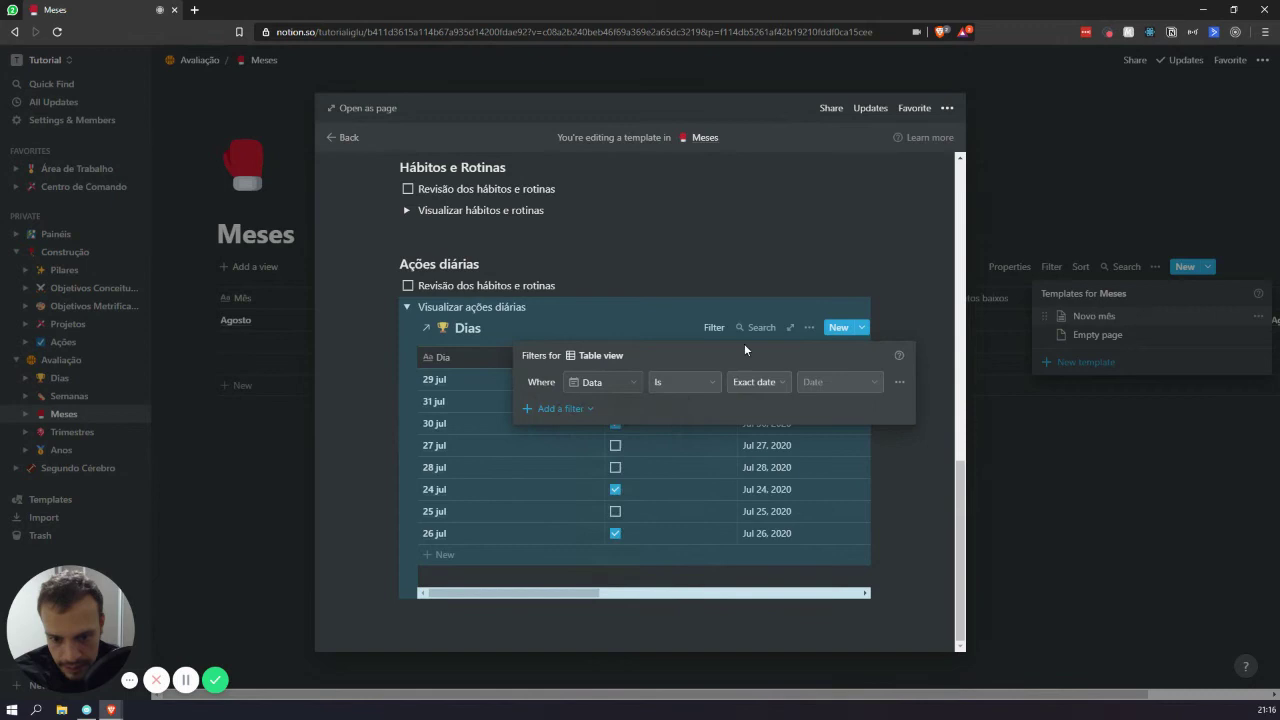
pyautogui.click(700, 384)
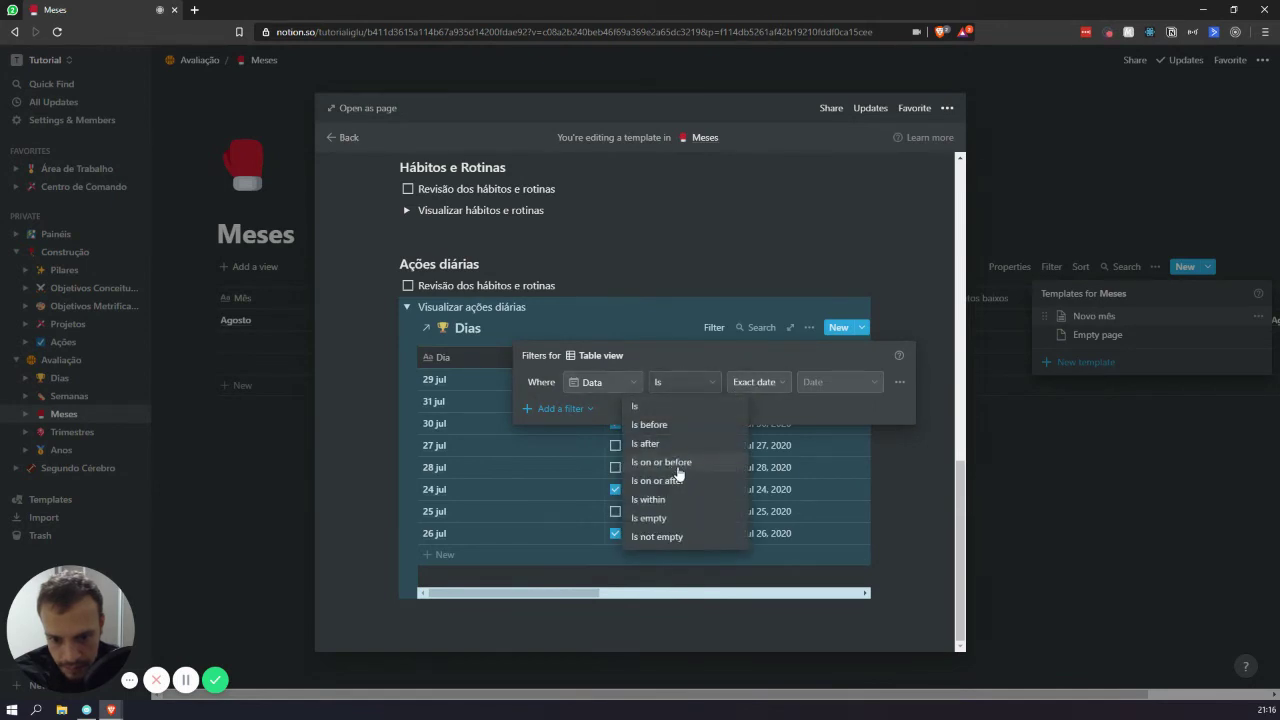
pyautogui.click(677, 482)
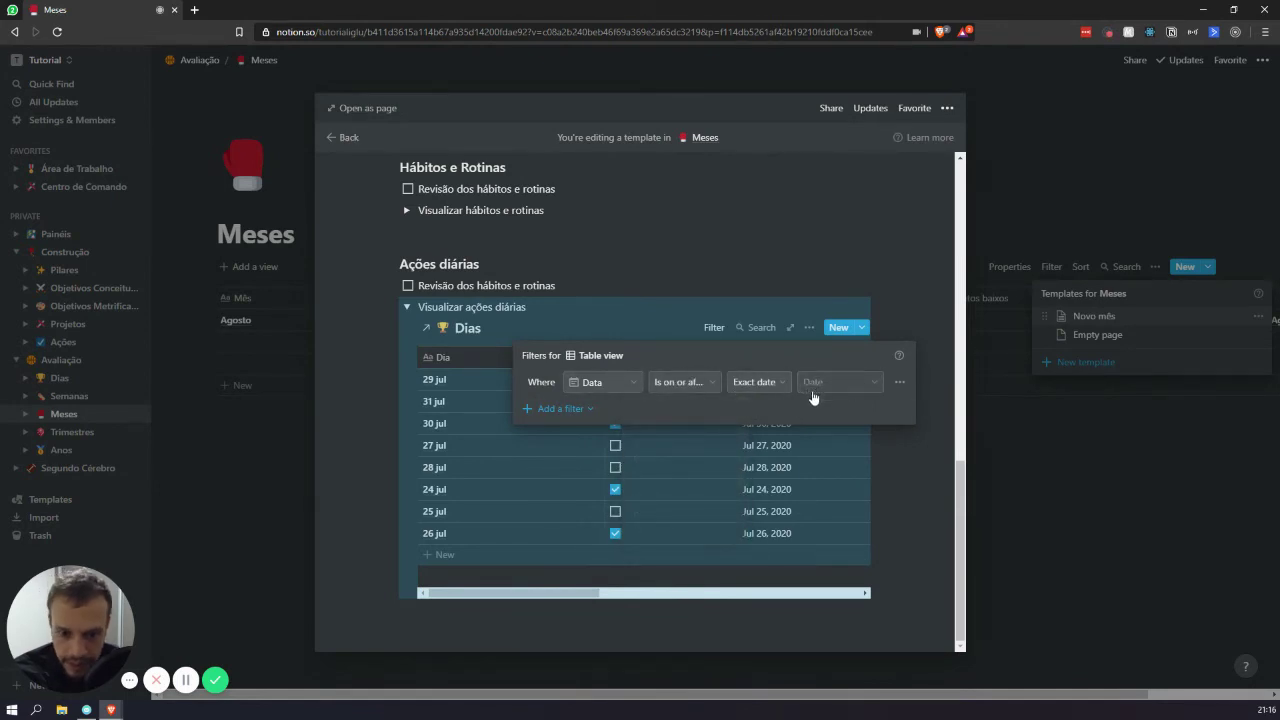
# Add a second filter joined by And, with Data set to "Is on or before" an exact date left empty.
pyautogui.click(593, 409)
pyautogui.click(578, 431)
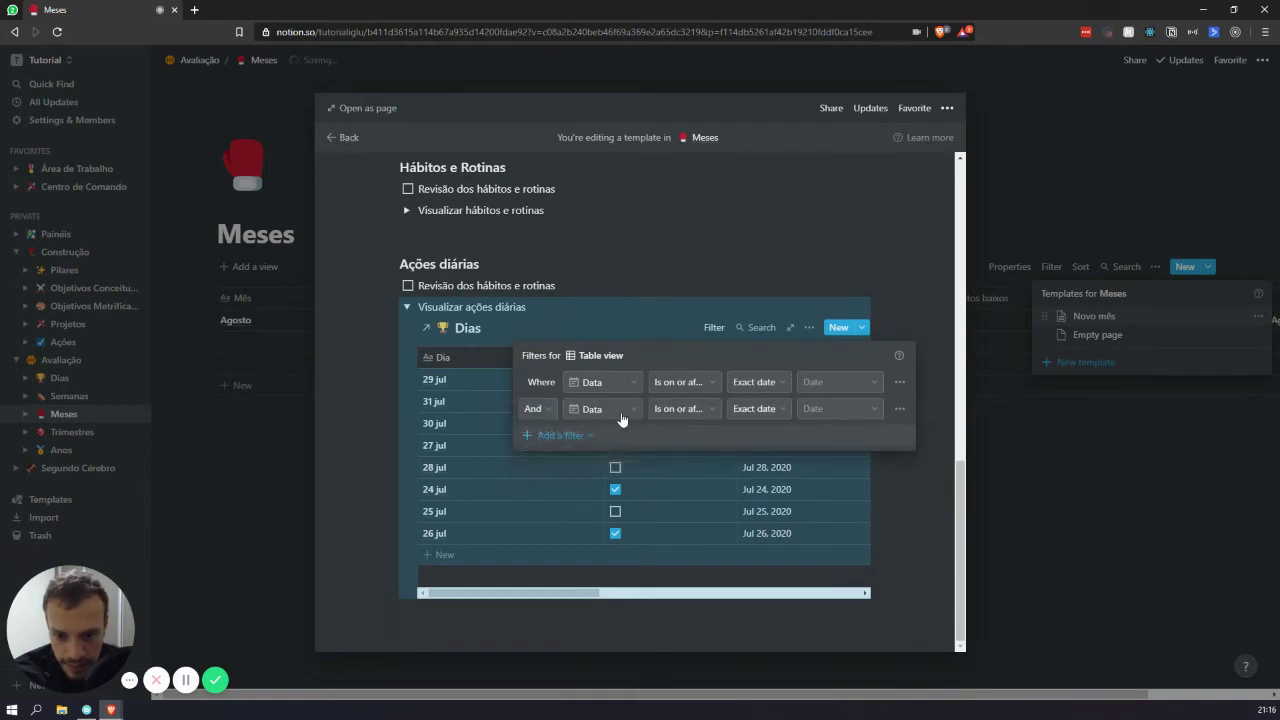
pyautogui.click(680, 409)
pyautogui.click(688, 489)
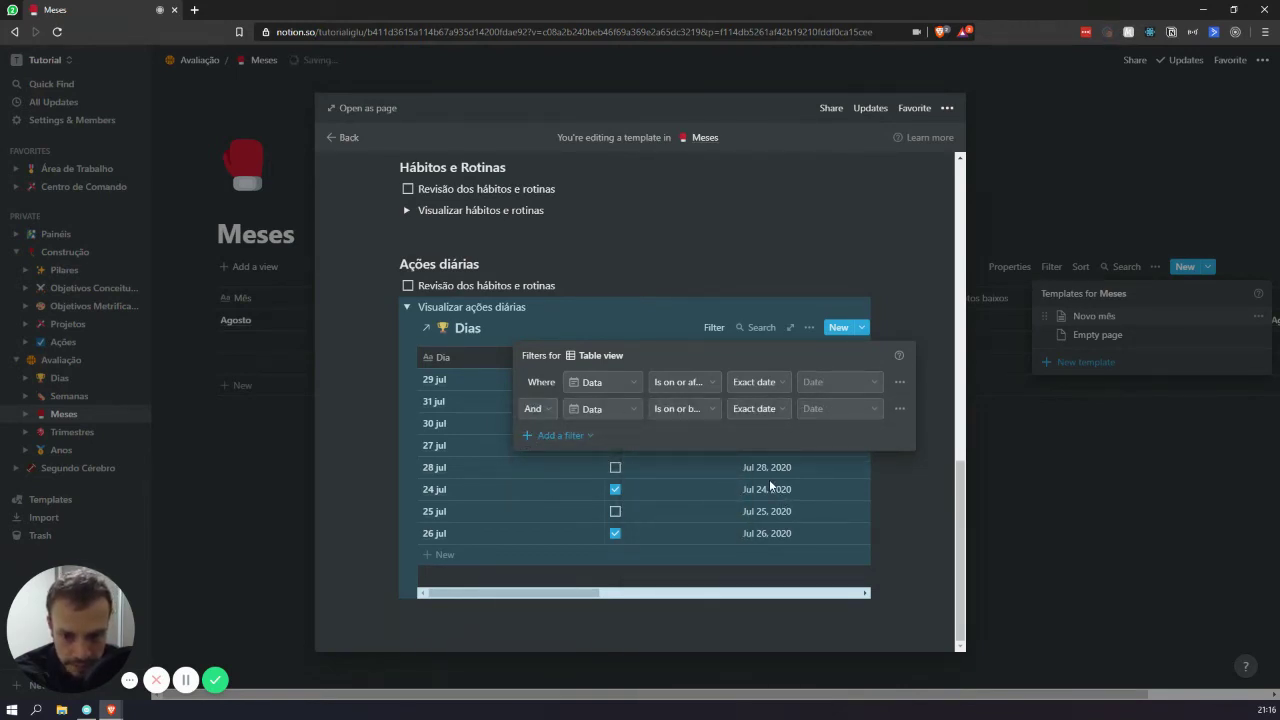
pyautogui.click(643, 313)
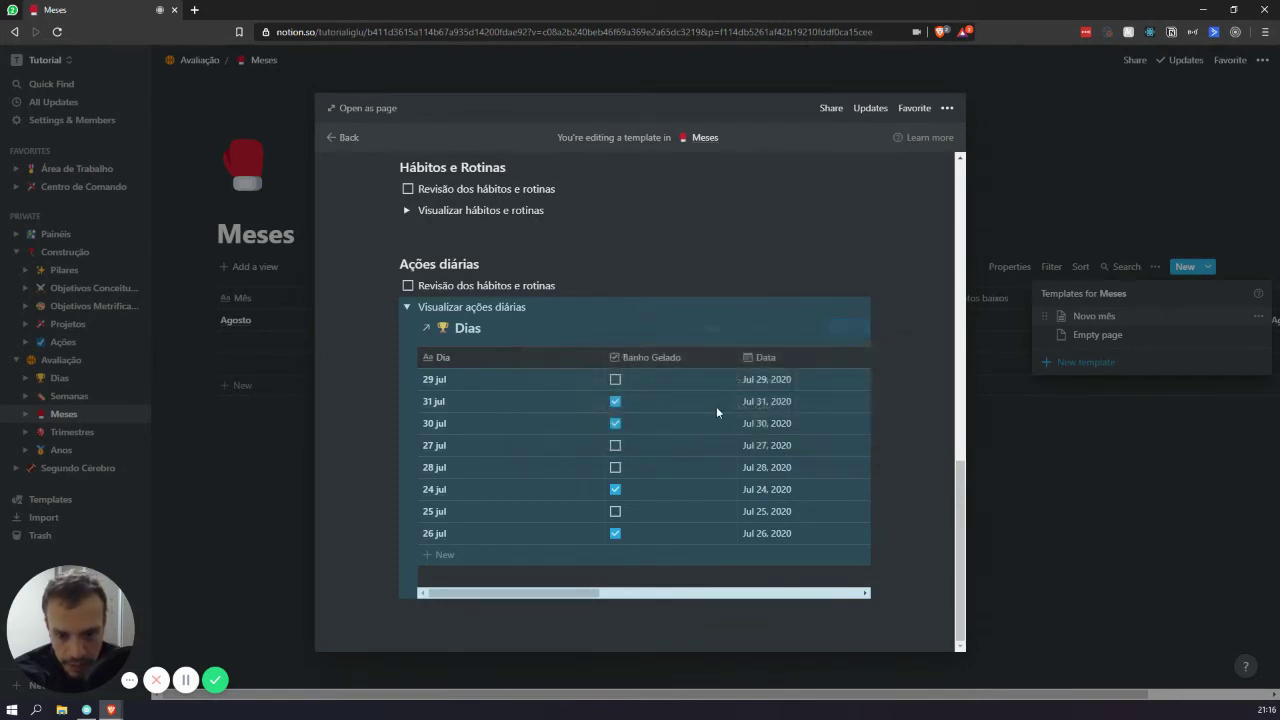
# Narrow the Dia column of the Dias table to just fit its day labels.
pyautogui.click(810, 327)
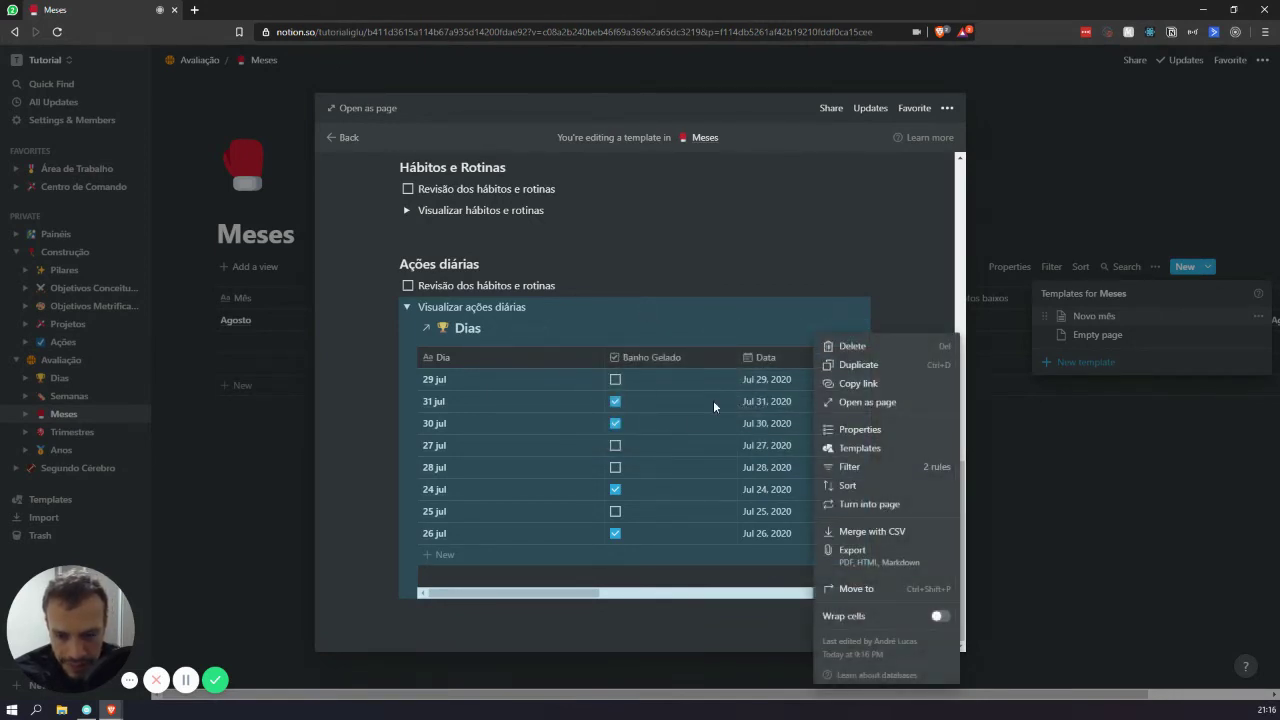
pyautogui.click(620, 328)
pyautogui.click(602, 363)
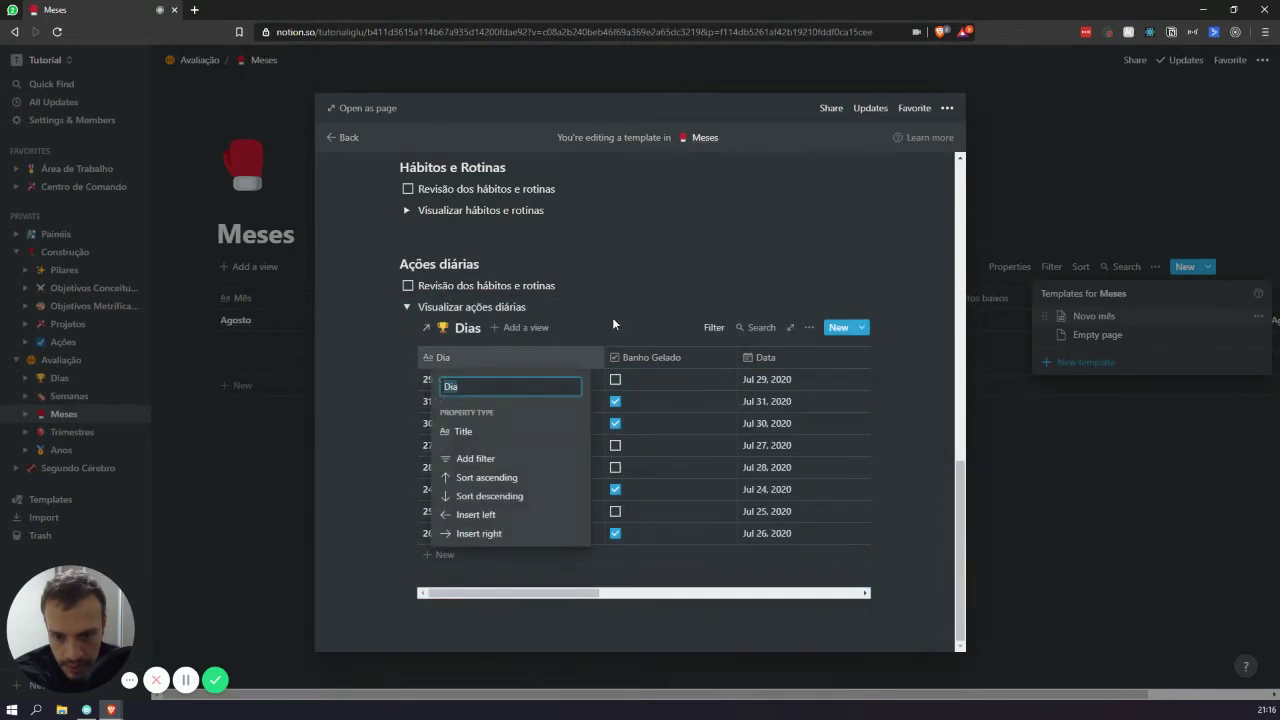
pyautogui.click(602, 355)
pyautogui.moveTo(600, 357); pyautogui.dragTo(484, 366)
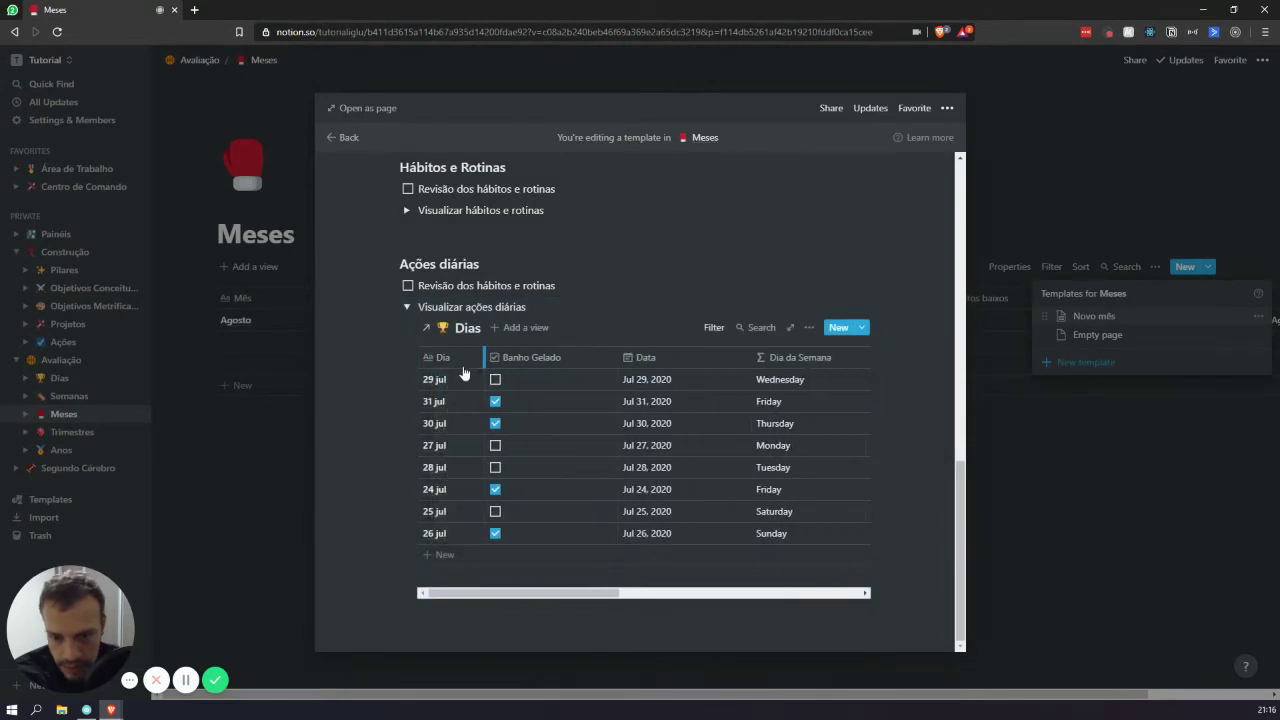
# Hide the Data and Dia da Semana properties in the Dias table view.
pyautogui.click(809, 328)
pyautogui.click(884, 424)
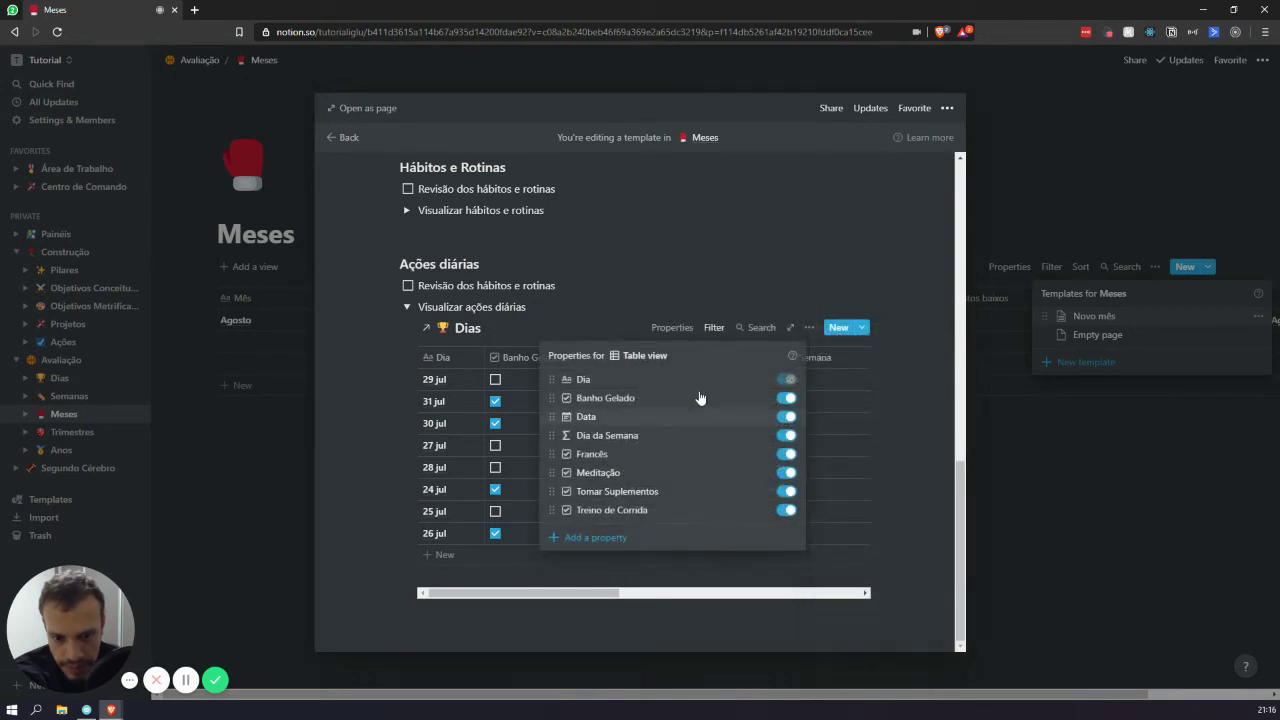
pyautogui.click(787, 416)
pyautogui.click(787, 435)
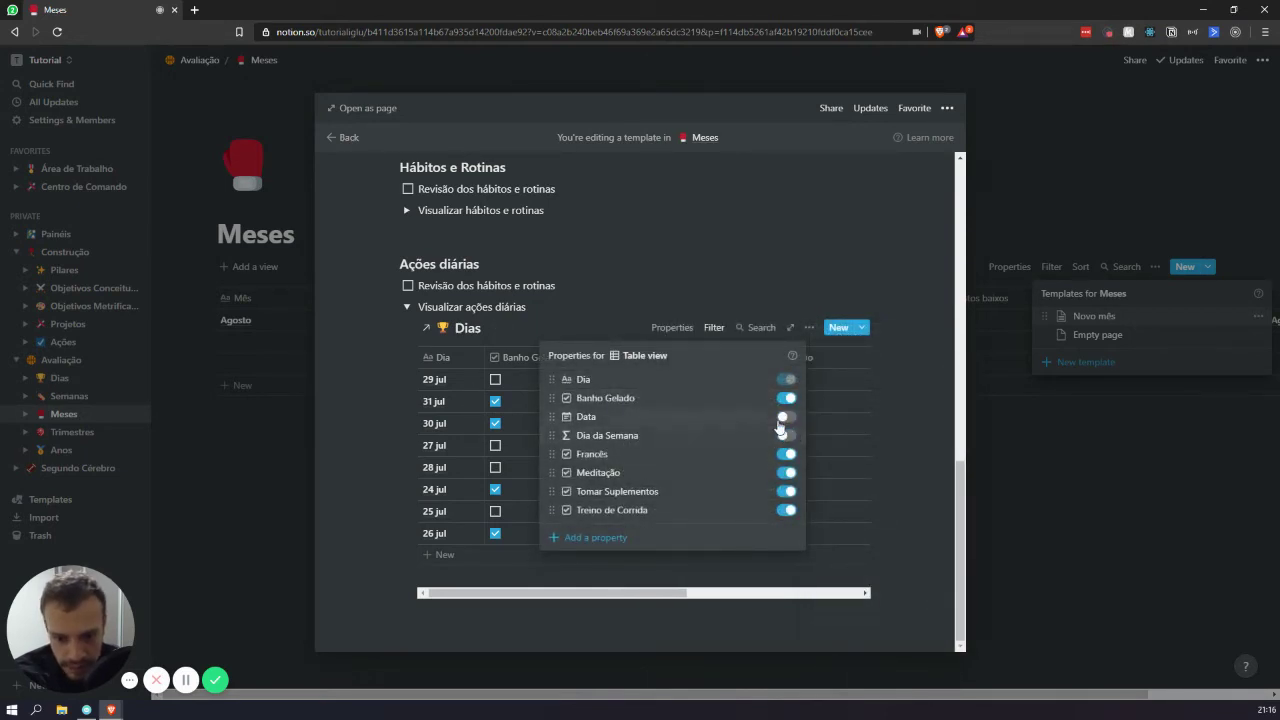
pyautogui.click(848, 412)
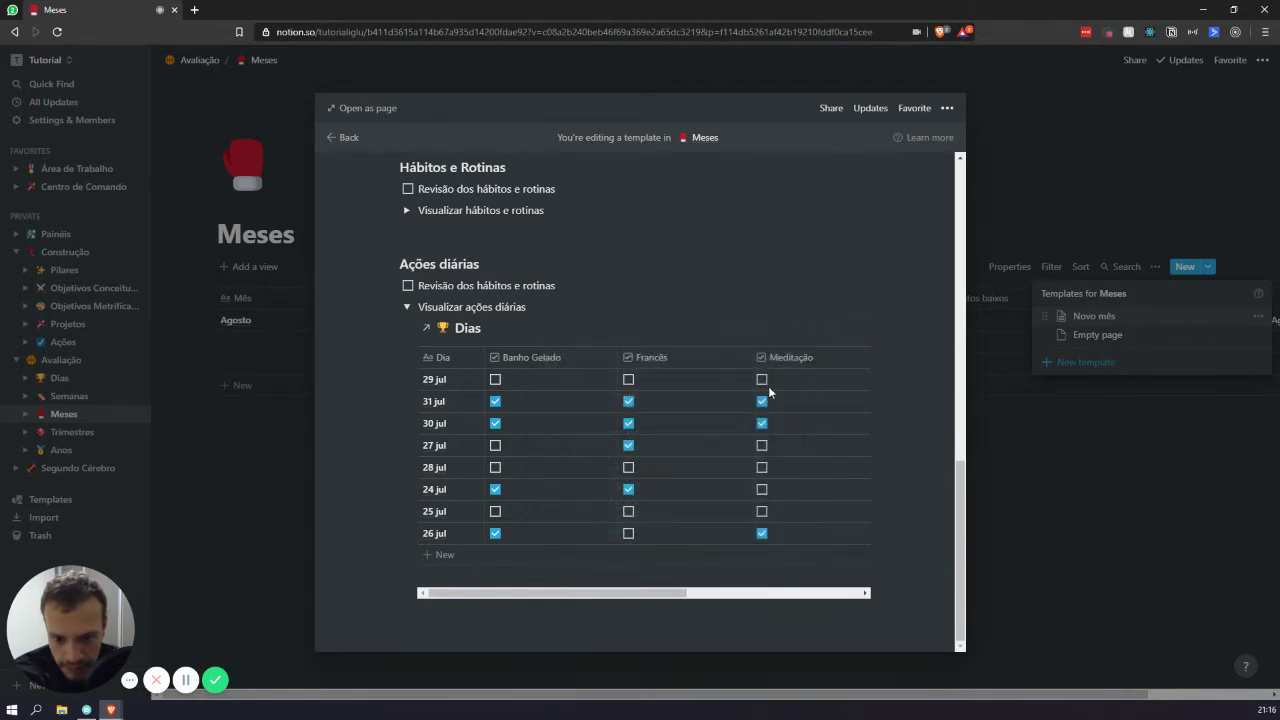
# Narrow the Banho Gelado, Francês, Meditação and Tomar Suplementos columns of the Dias table, and collapse the "Visualizar ações diárias" toggle.
pyautogui.moveTo(663, 593); pyautogui.dragTo(622, 443)
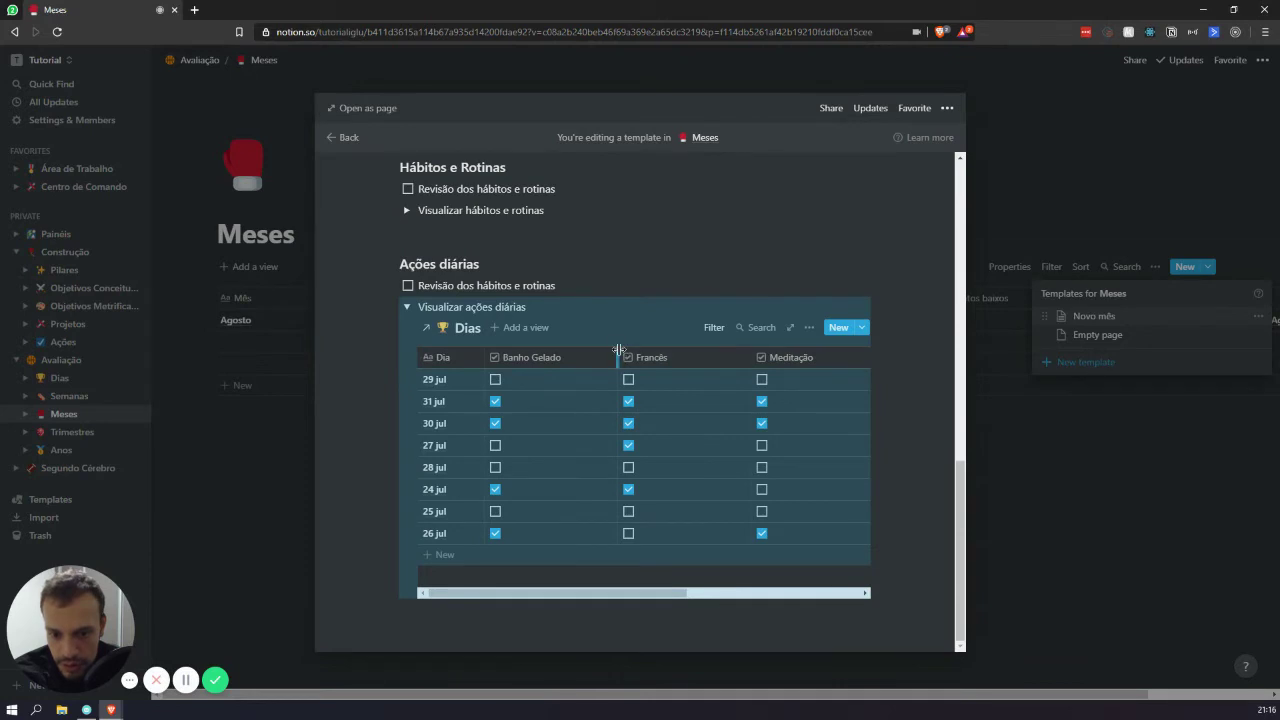
pyautogui.moveTo(620, 357); pyautogui.dragTo(572, 356)
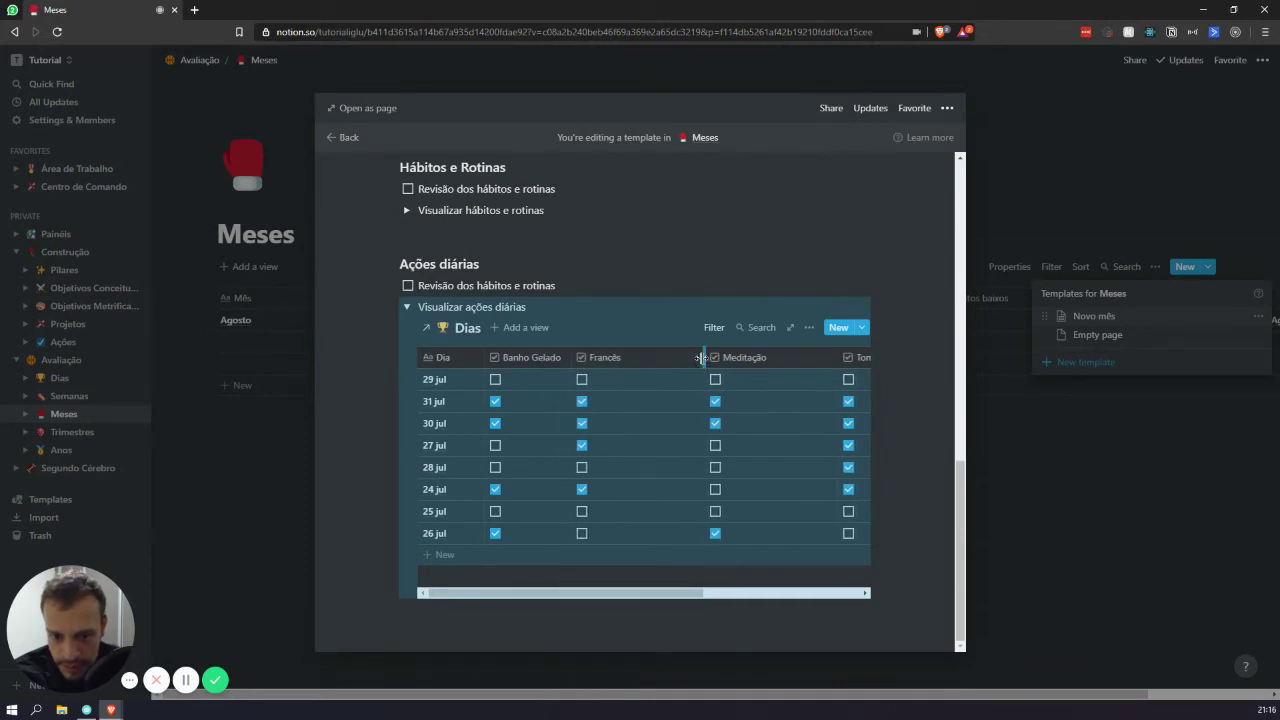
pyautogui.moveTo(704, 360); pyautogui.dragTo(640, 358)
pyautogui.moveTo(770, 356); pyautogui.dragTo(717, 360)
pyautogui.moveTo(847, 357); pyautogui.dragTo(795, 358)
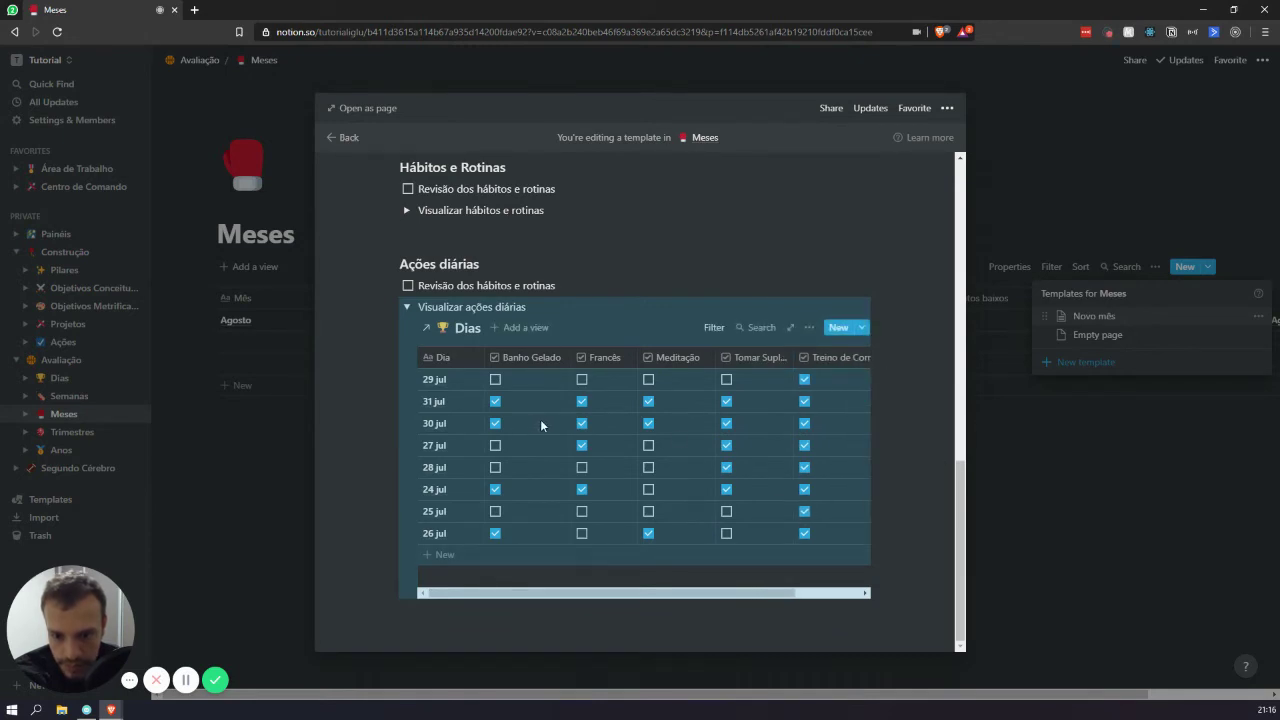
pyautogui.click(406, 307)
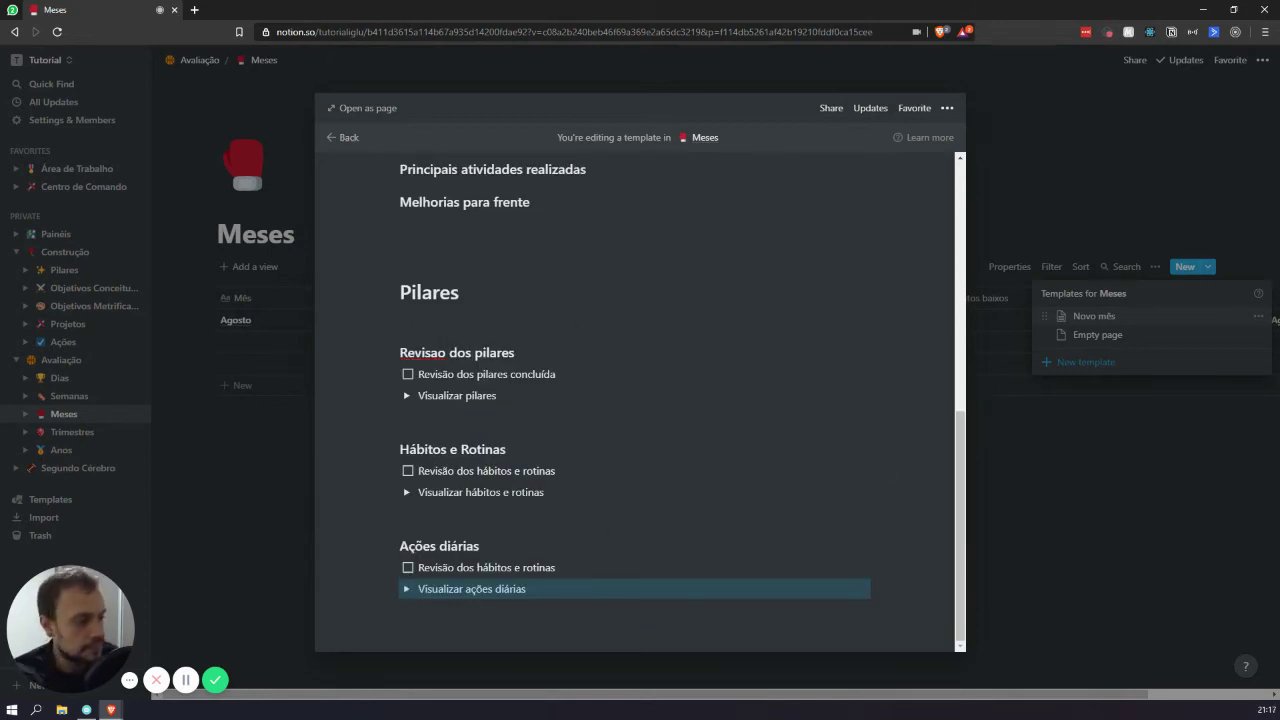
# Add a Heading 1 "Construção" after a blank line below the daily actions toggle, and remove the blank line under the Pilares heading.
pyautogui.click(545, 637)
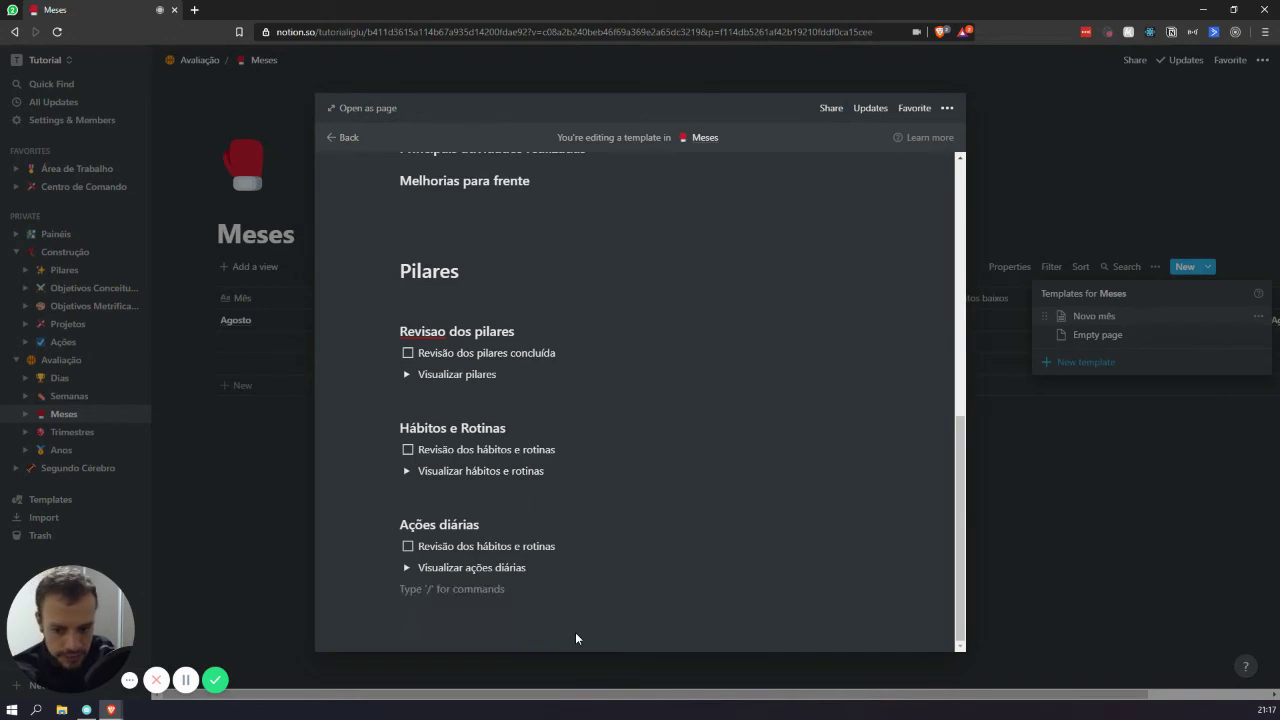
pyautogui.press('Return')
pyautogui.write('/h1')
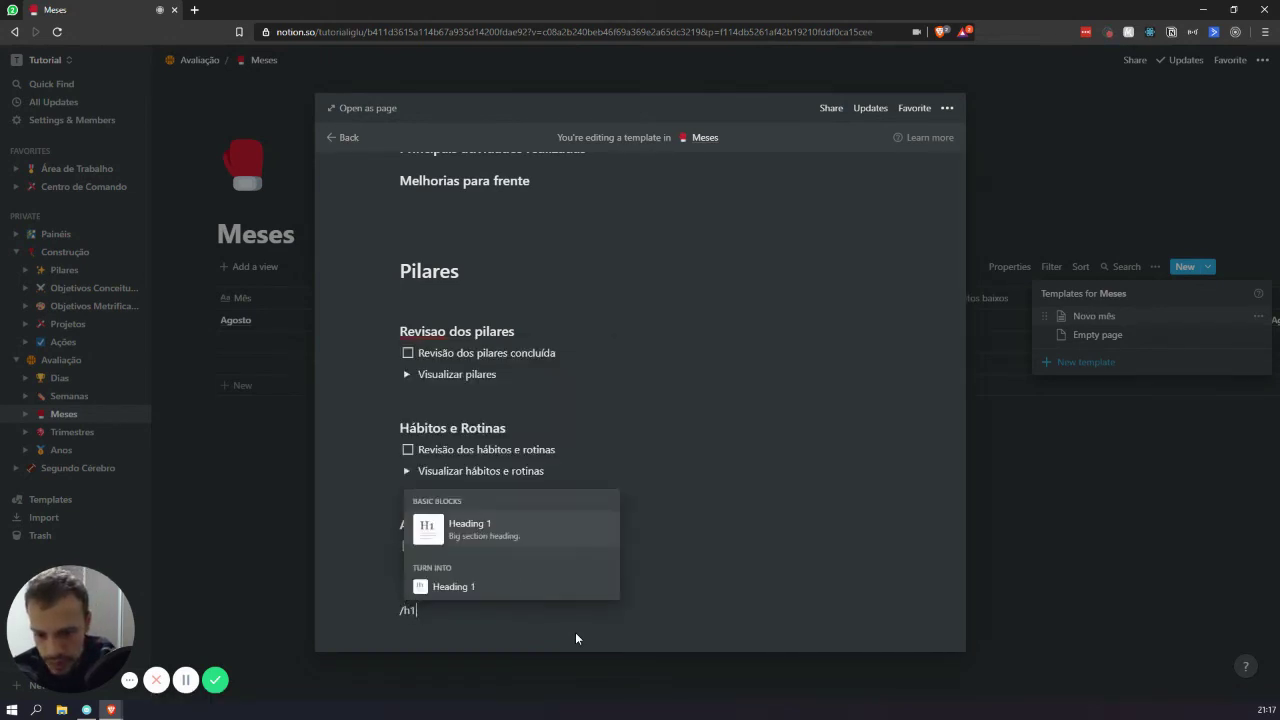
pyautogui.press('Return')
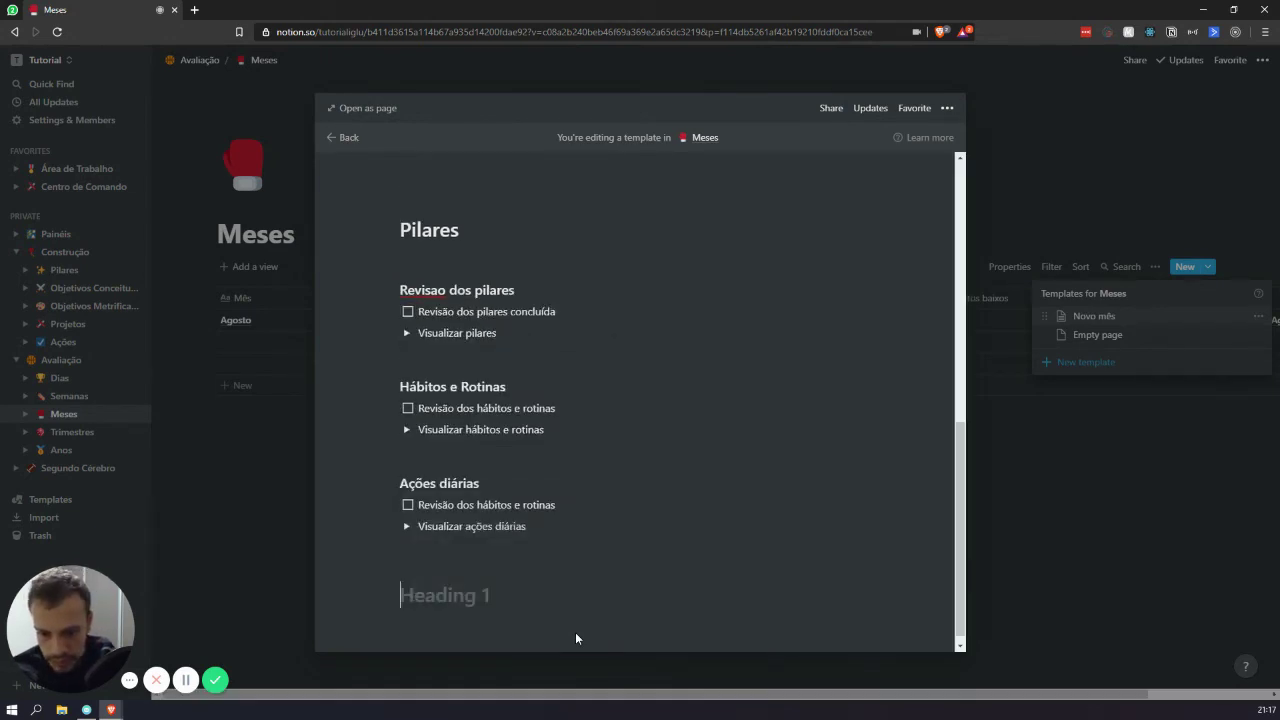
pyautogui.write('F')
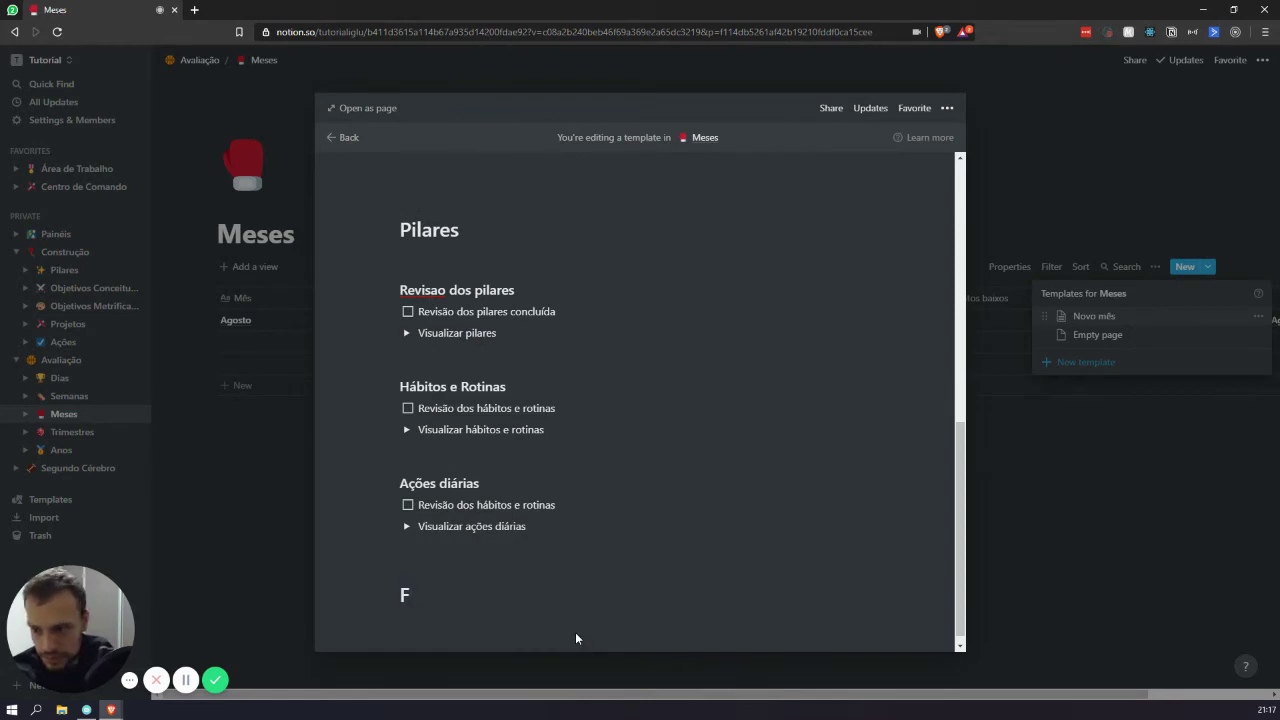
pyautogui.press('BackSpace')
pyautogui.write('Construção')
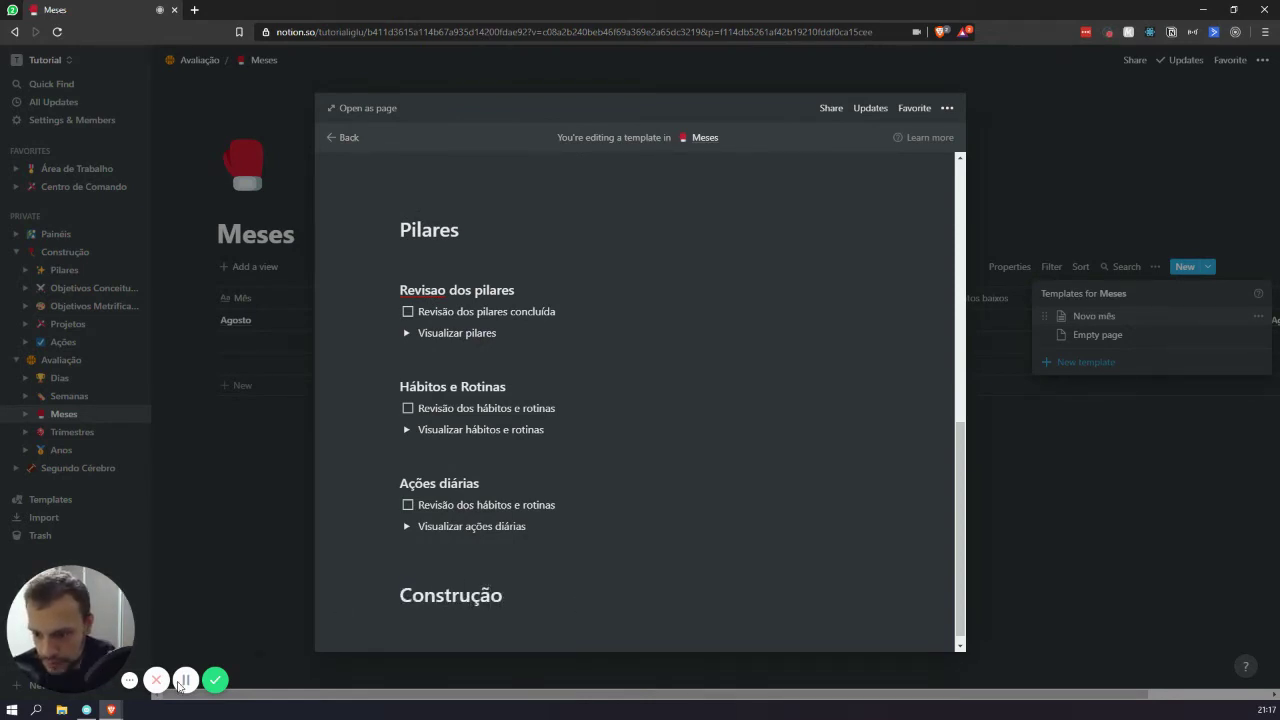
pyautogui.press('Return')
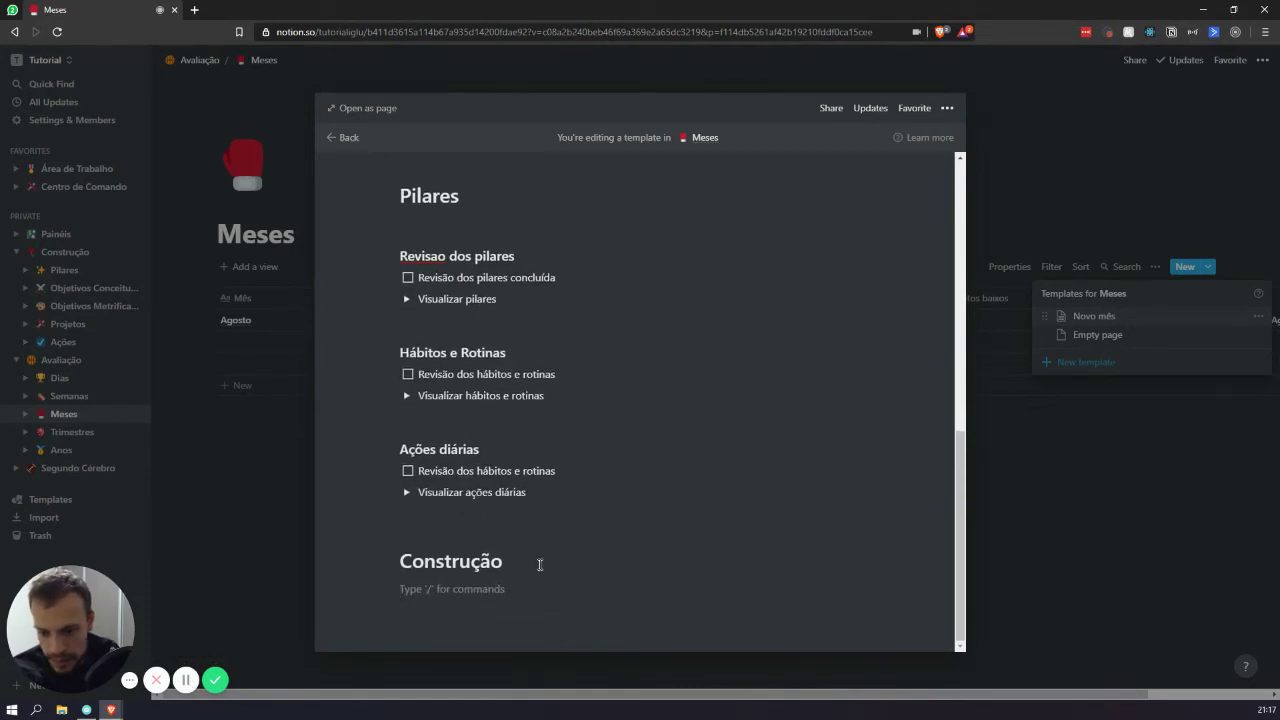
pyautogui.click(468, 224)
pyautogui.press('BackSpace')
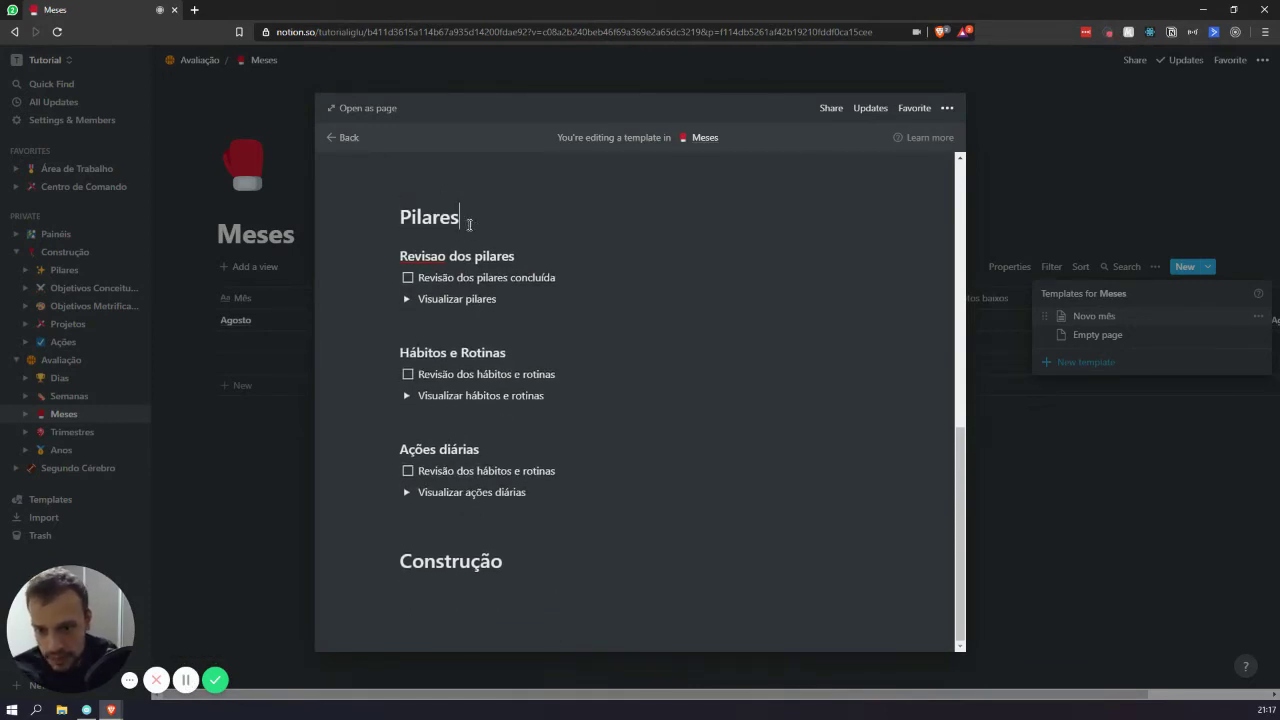
# Add a Heading 3 "Objetivos" under Construção, leaving one blank line between the two headings.
pyautogui.click(478, 591)
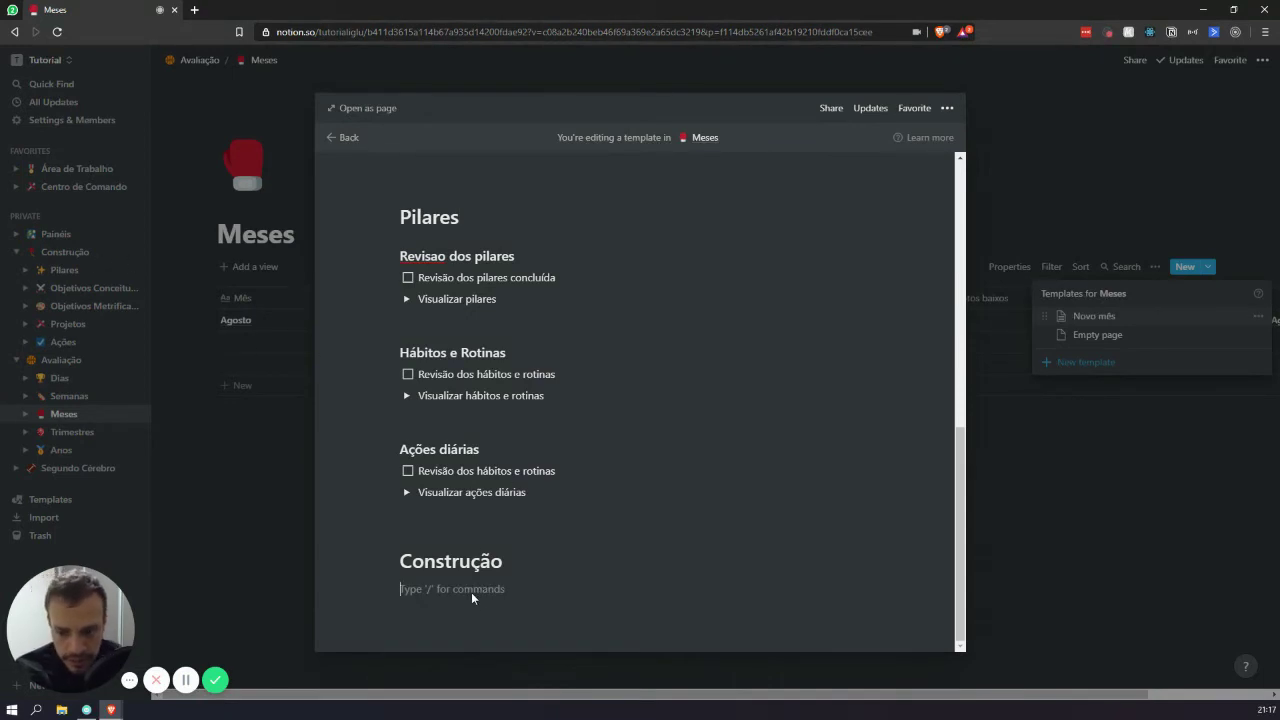
pyautogui.press('Return')
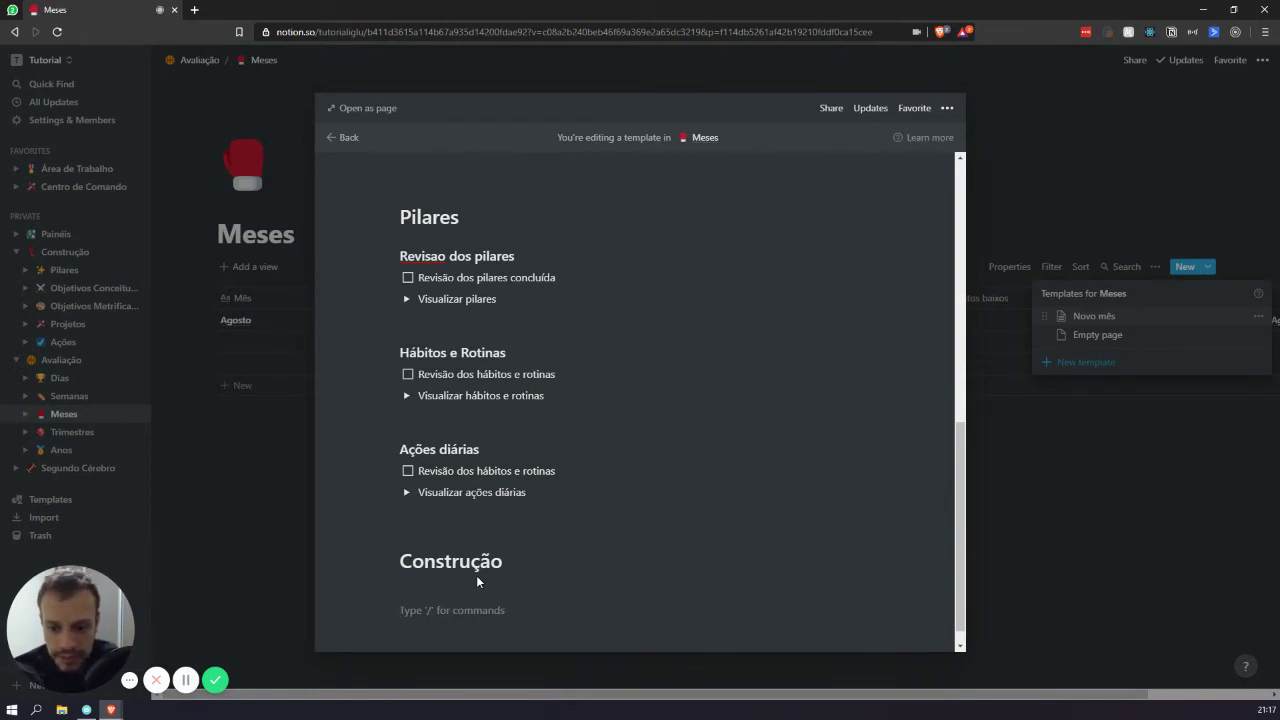
pyautogui.write('/h3')
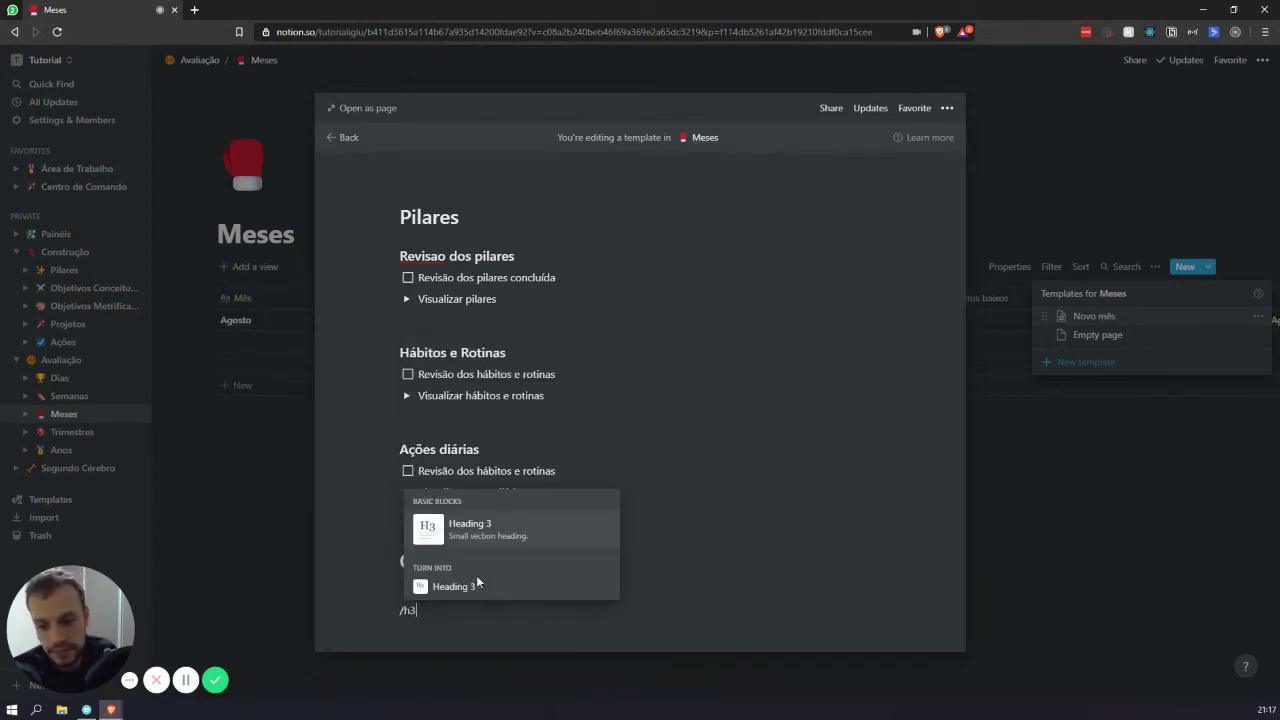
pyautogui.press('Return')
pyautogui.write('Ob')
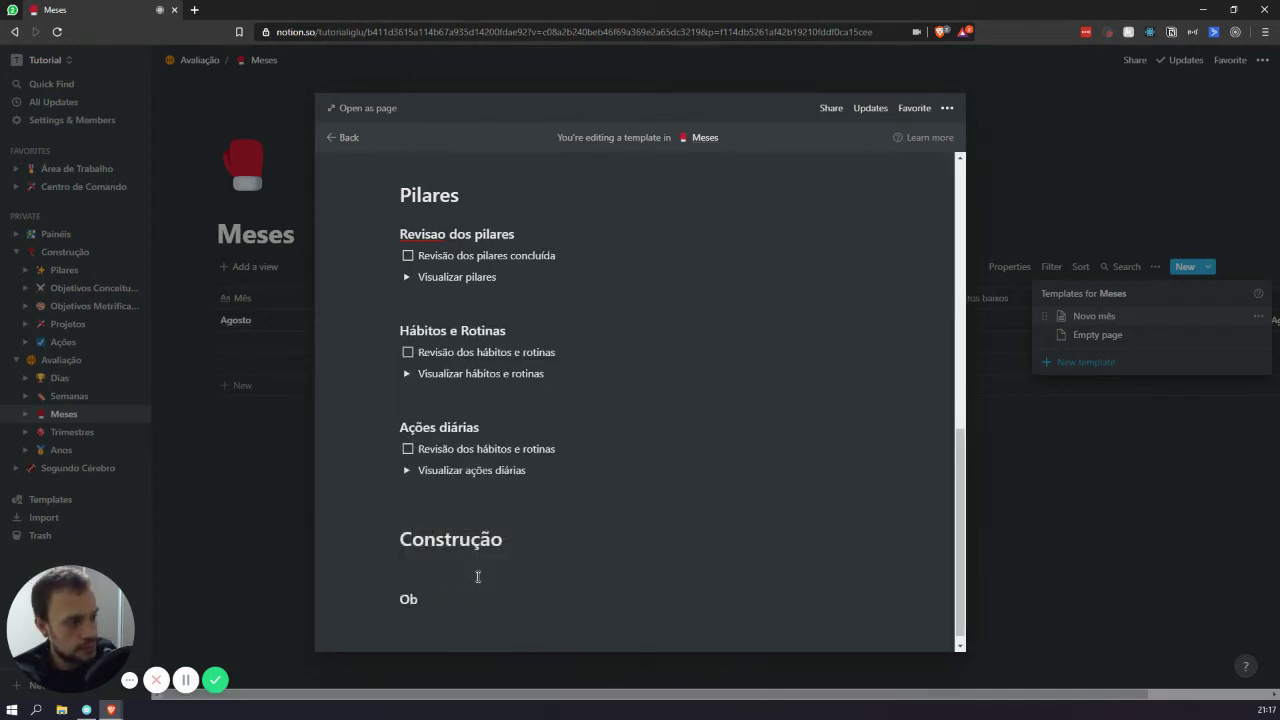
pyautogui.write('jetivo')
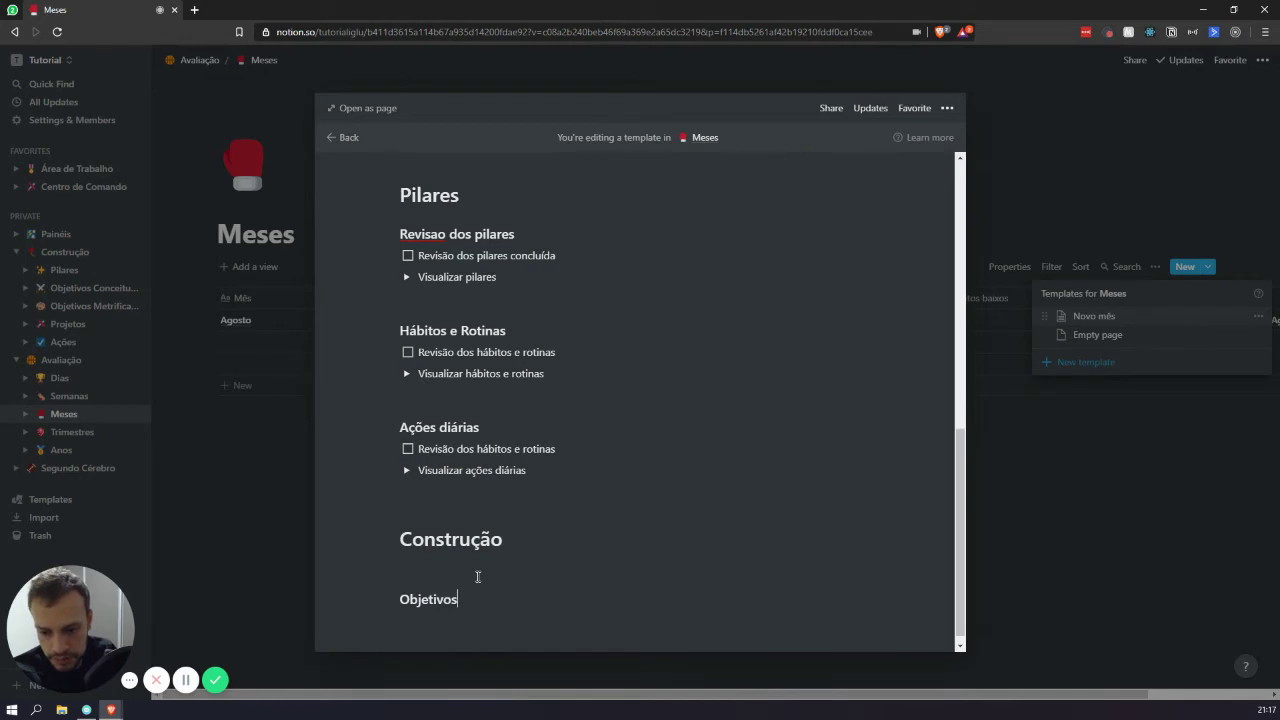
pyautogui.write('s')
# Insert an empty Heading 3 below the Objetivos heading, separated by one blank line.
pyautogui.press('Return')
pyautogui.write('/h2')
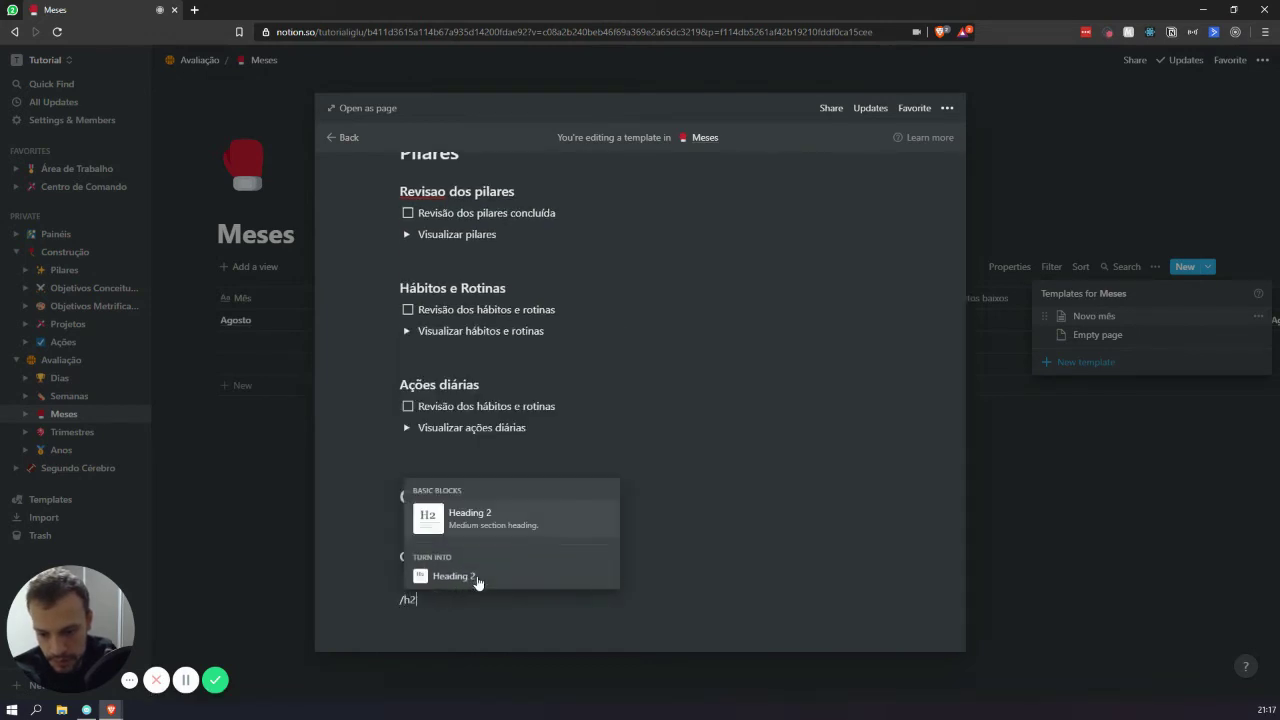
pyautogui.press('Return')
pyautogui.press('BackSpace')
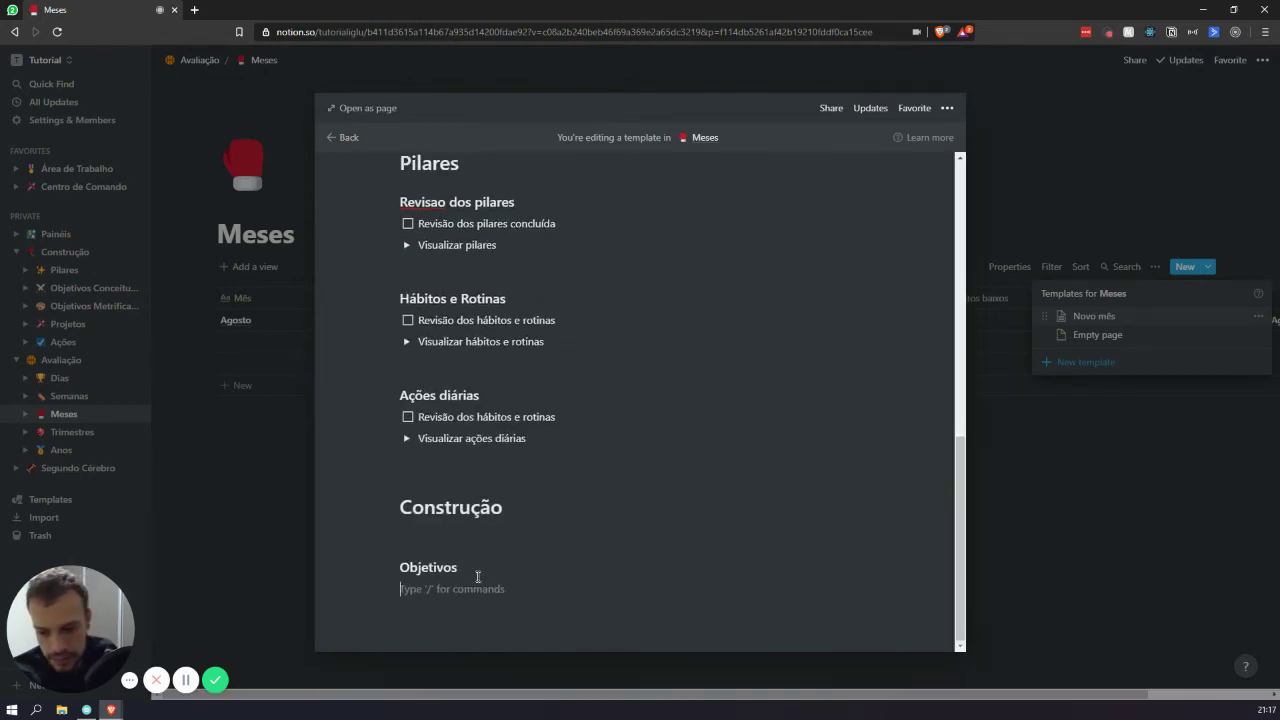
pyautogui.write('/h3h')
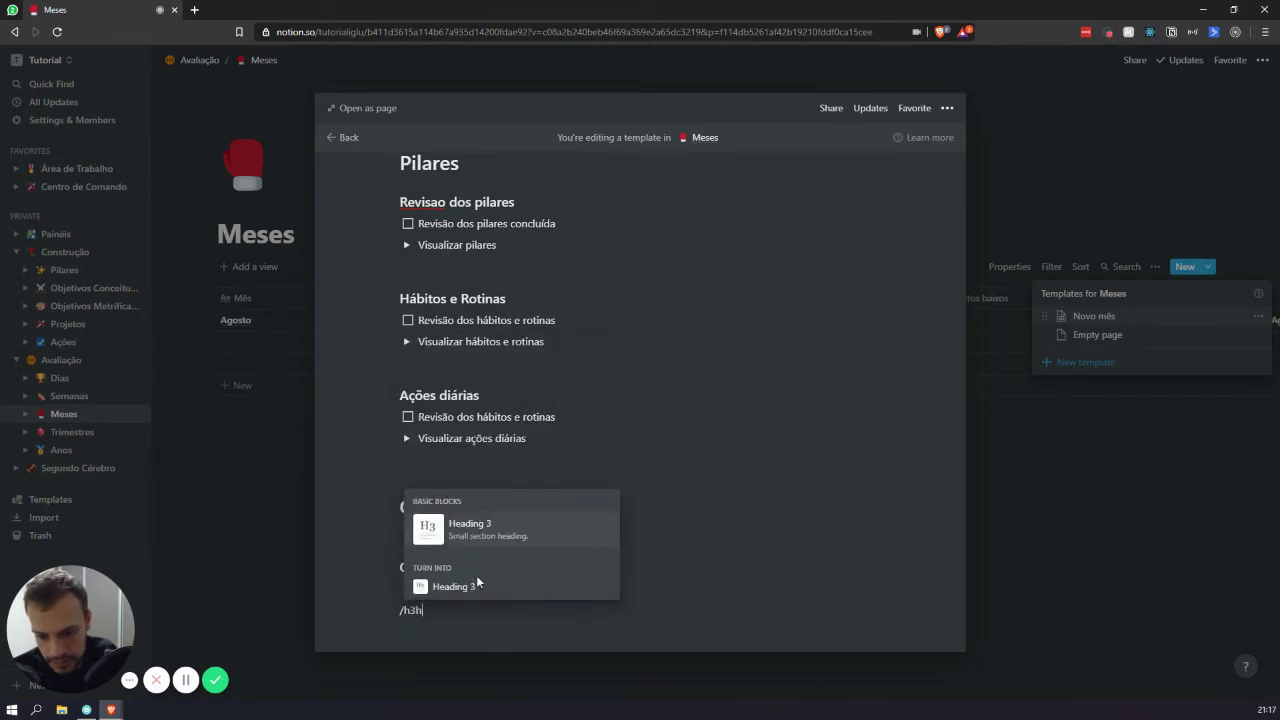
pyautogui.press('Return')
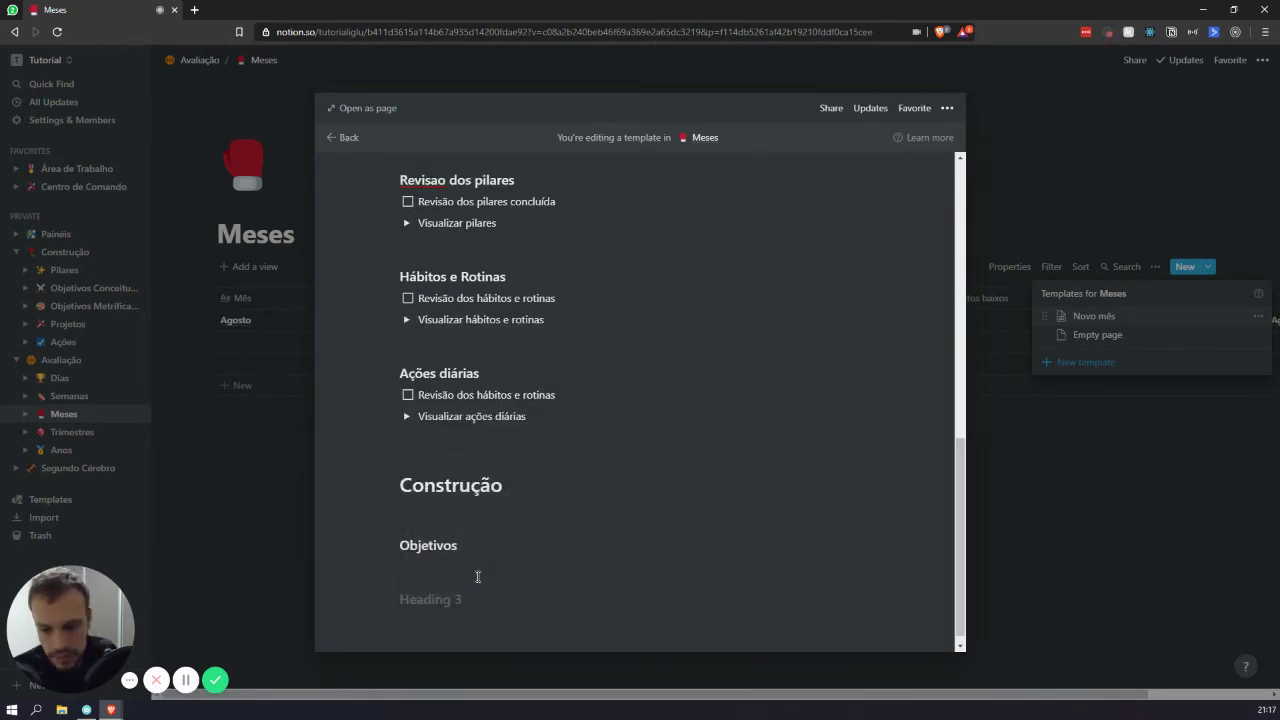
# Extend the Objetivos heading to read "Objetivos Conceituais".
pyautogui.write('Metri')
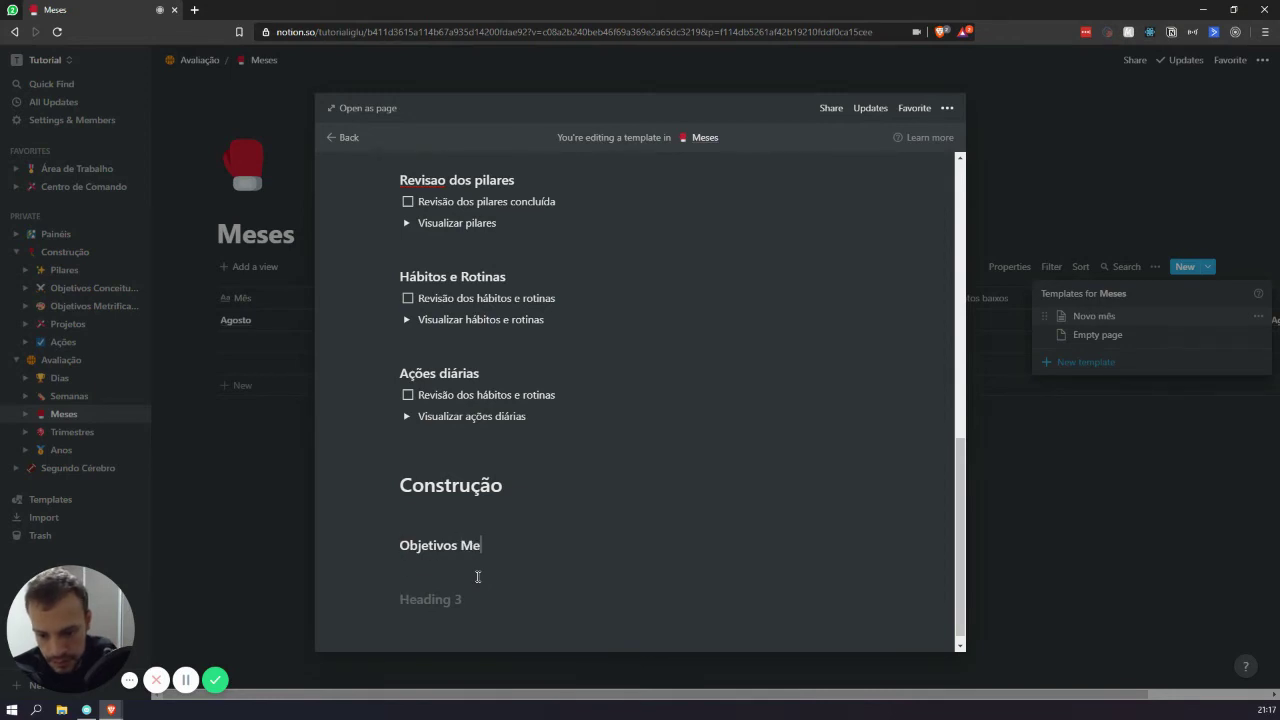
pyautogui.press('BackSpace')
pyautogui.press('BackSpace')
pyautogui.press('BackSpace')
pyautogui.press('BackSpace')
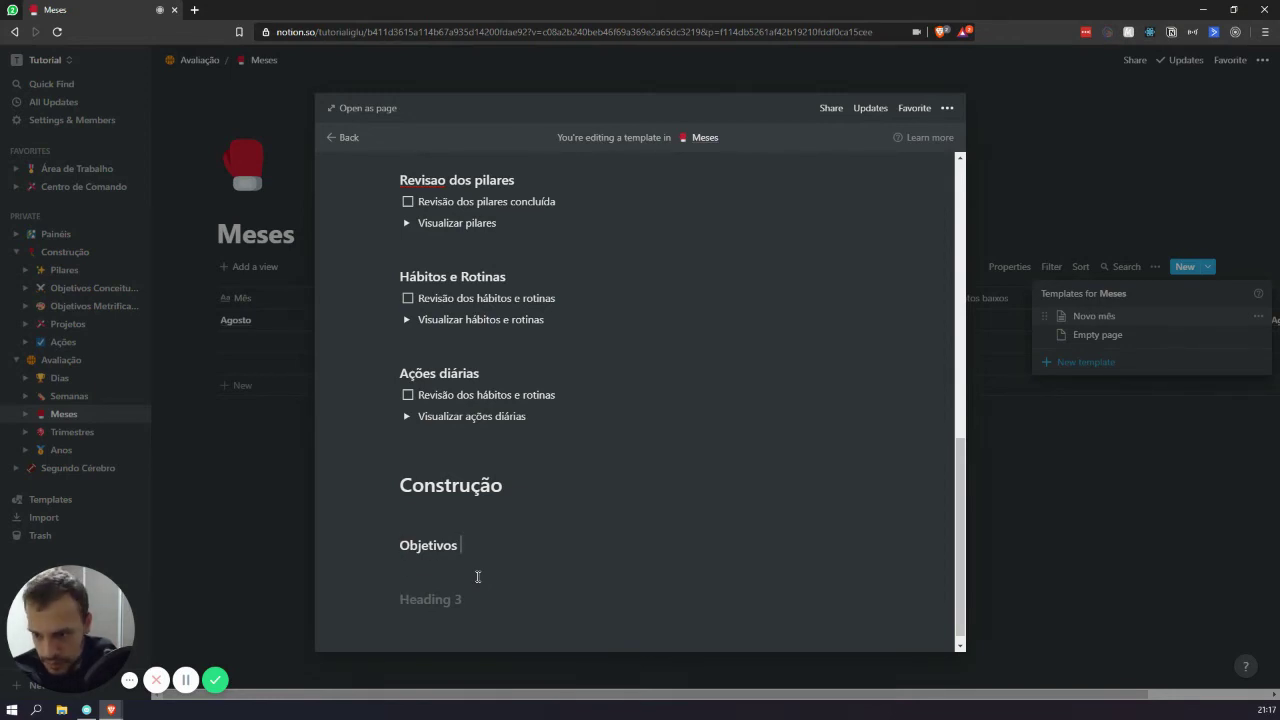
pyautogui.write('Conceituais')
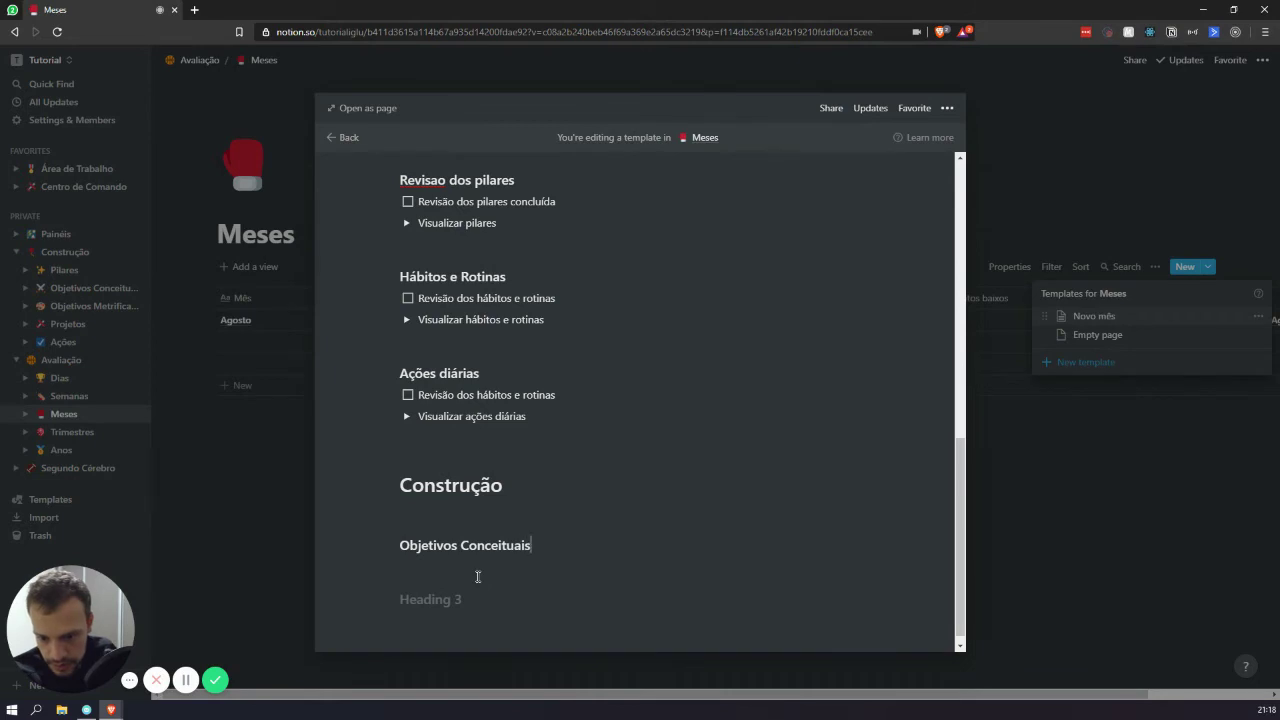
# Fill the empty Heading 3 with the title "Objetivos Metrificados".
pyautogui.press('Down')
pyautogui.press('Down')
pyautogui.write('I')
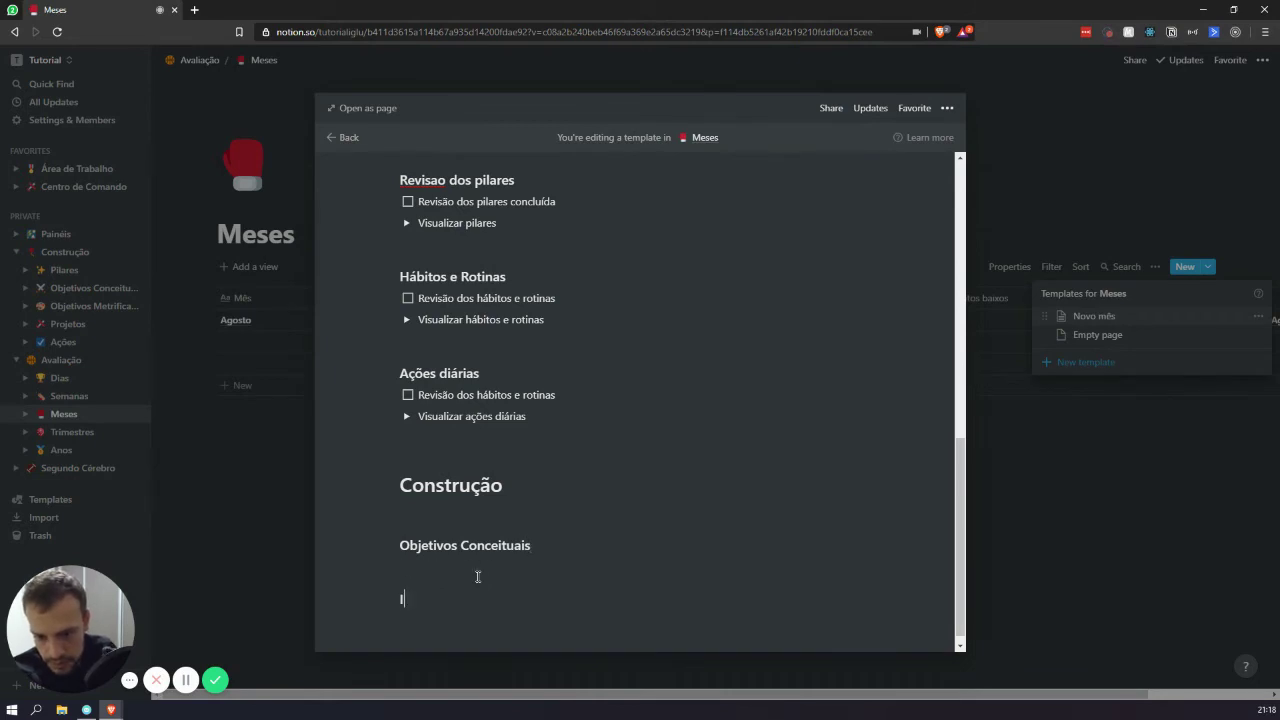
pyautogui.write('Objetivos')
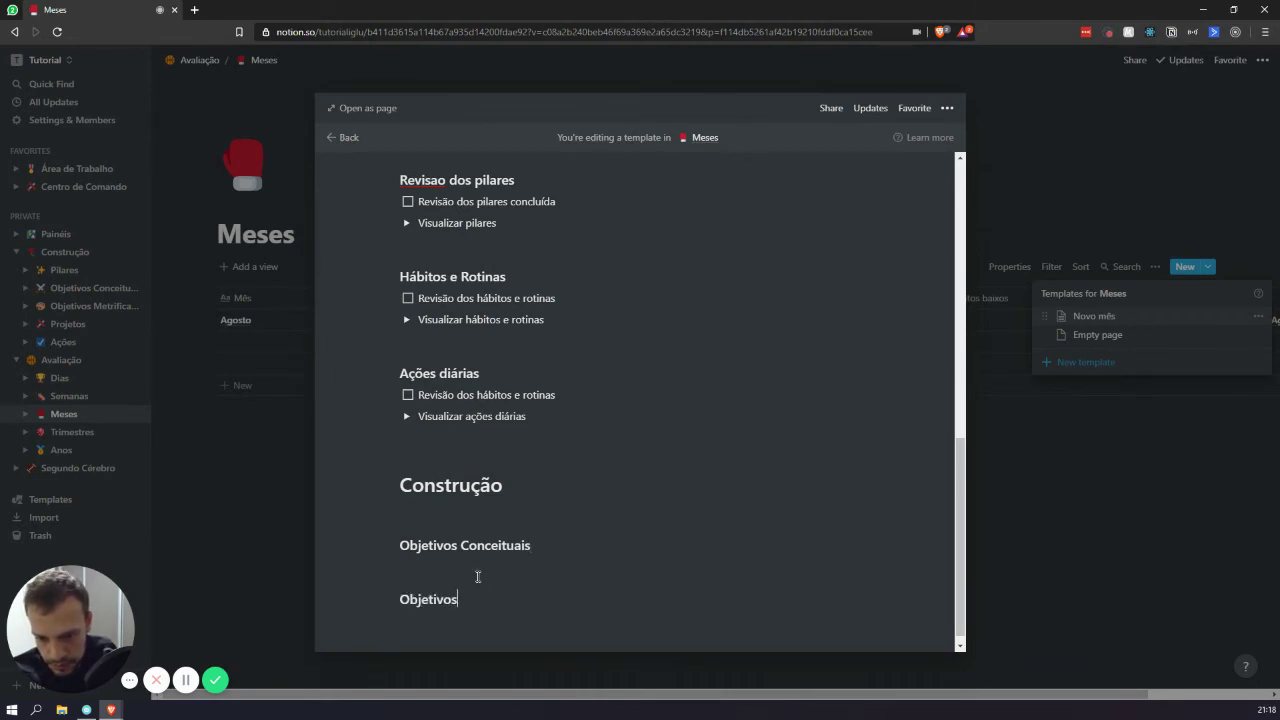
pyautogui.write(' Metrificados')
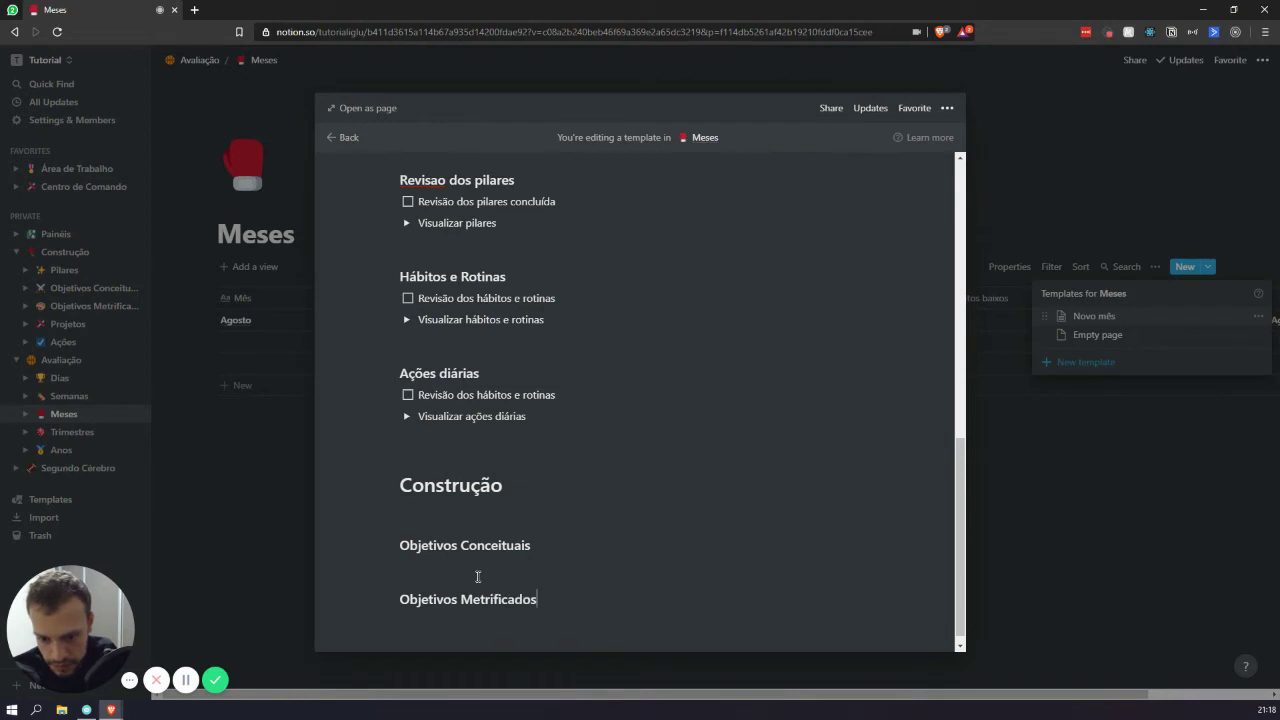
# Add a Heading 3 "Projetos" below Objetivos Metrificados, leaving a blank line between them.
pyautogui.press('Return')
pyautogui.write('/h3')
pyautogui.press('Return')
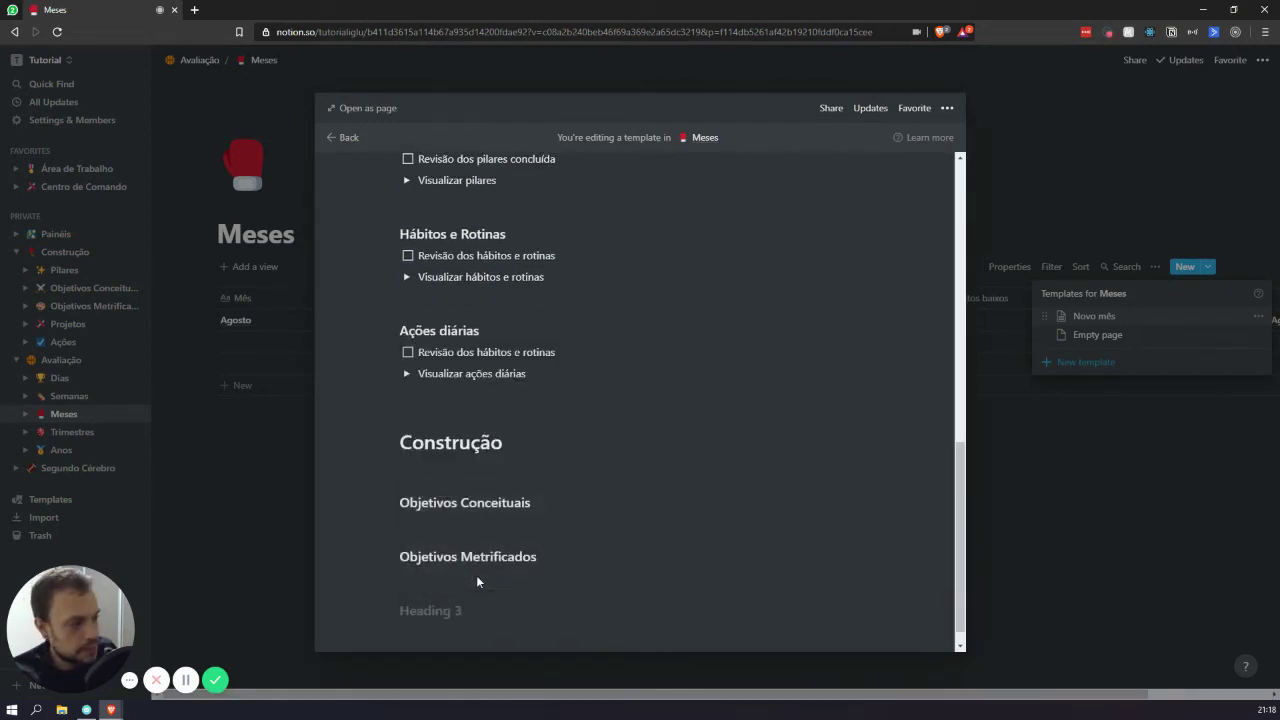
pyautogui.write('Projetos')
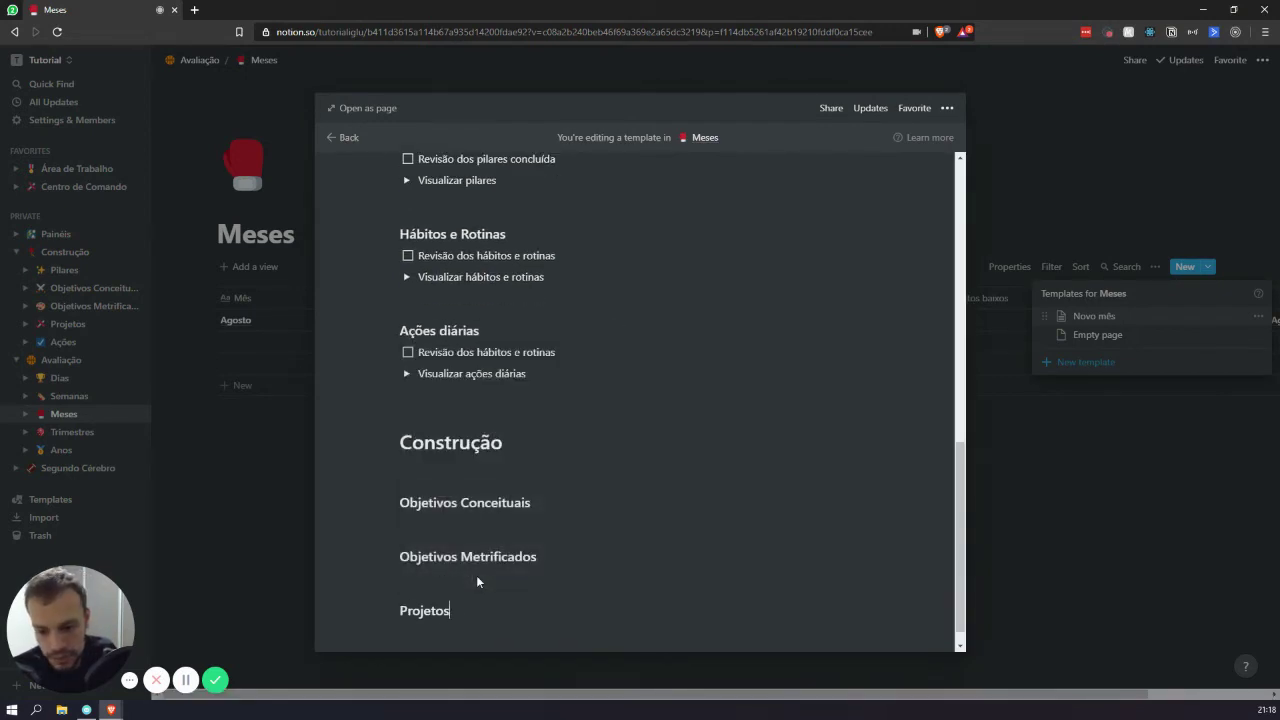
# Add a to-do item "Revisar objetivos conceituais" on the line under the Objetivos Conceituais heading.
pyautogui.click(468, 504)
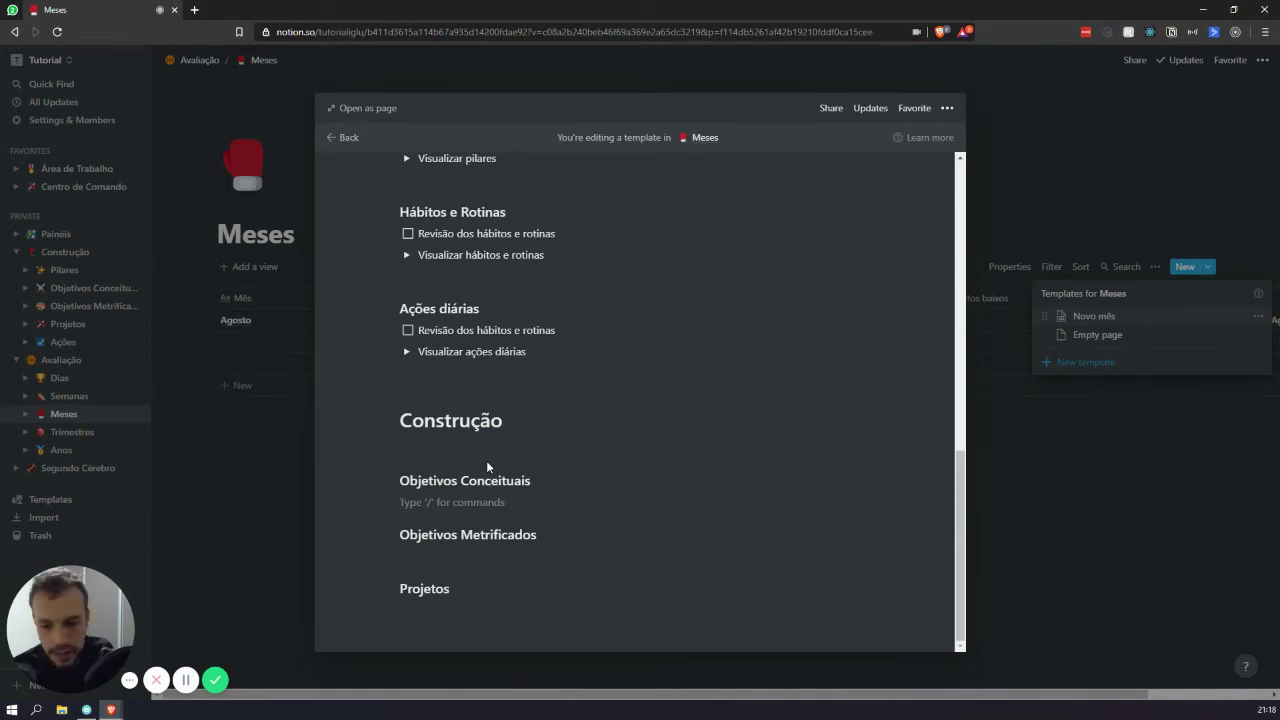
pyautogui.write('/')
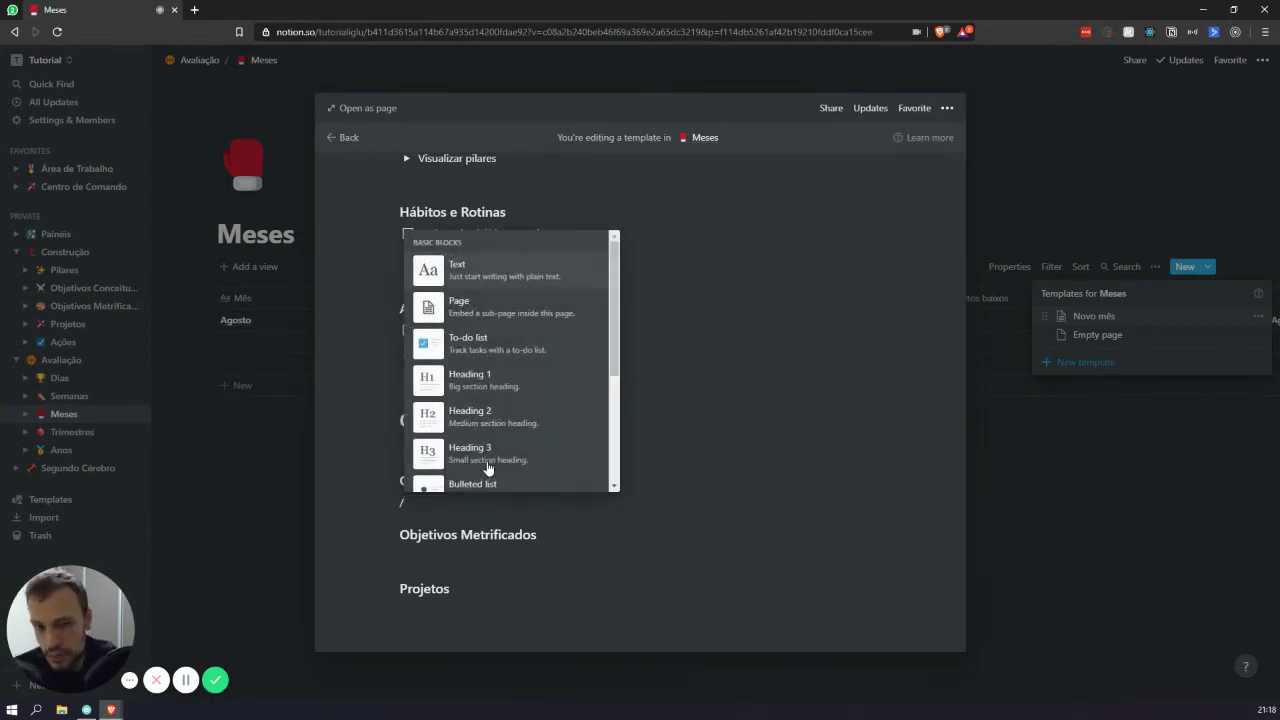
pyautogui.press('BackSpace')
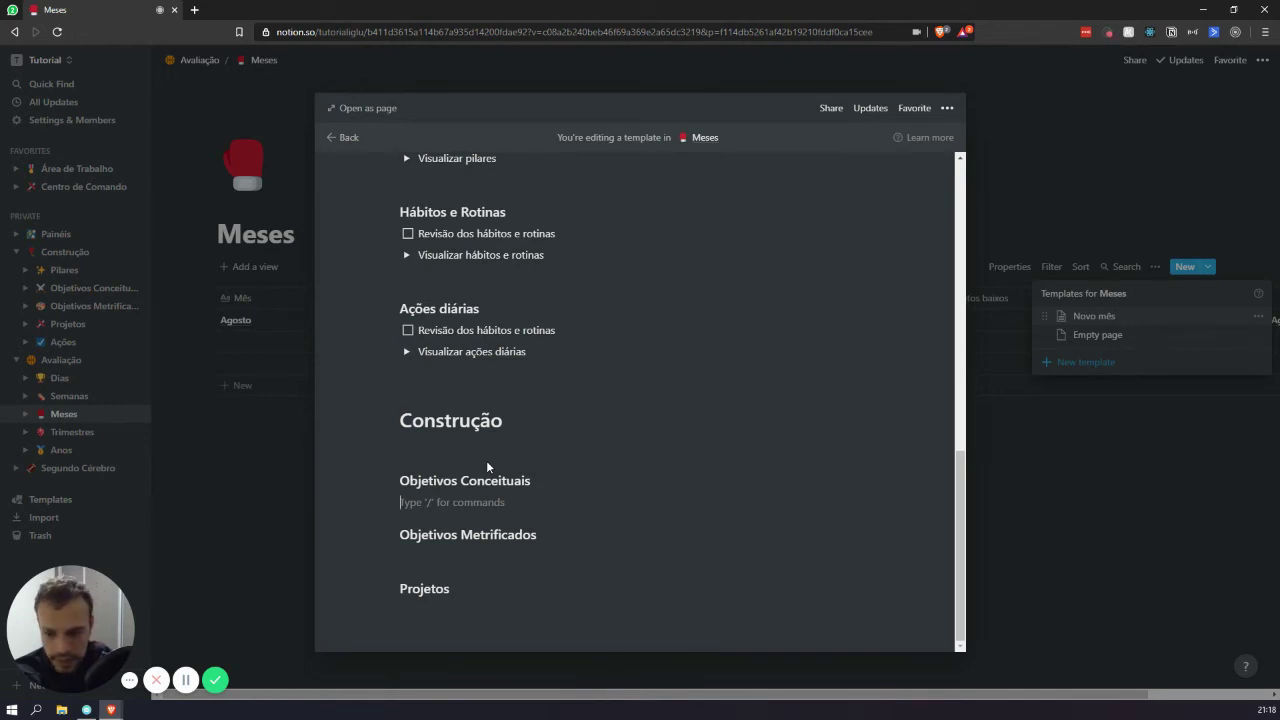
pyautogui.write('/to')
pyautogui.press('Return')
pyautogui.write('Re')
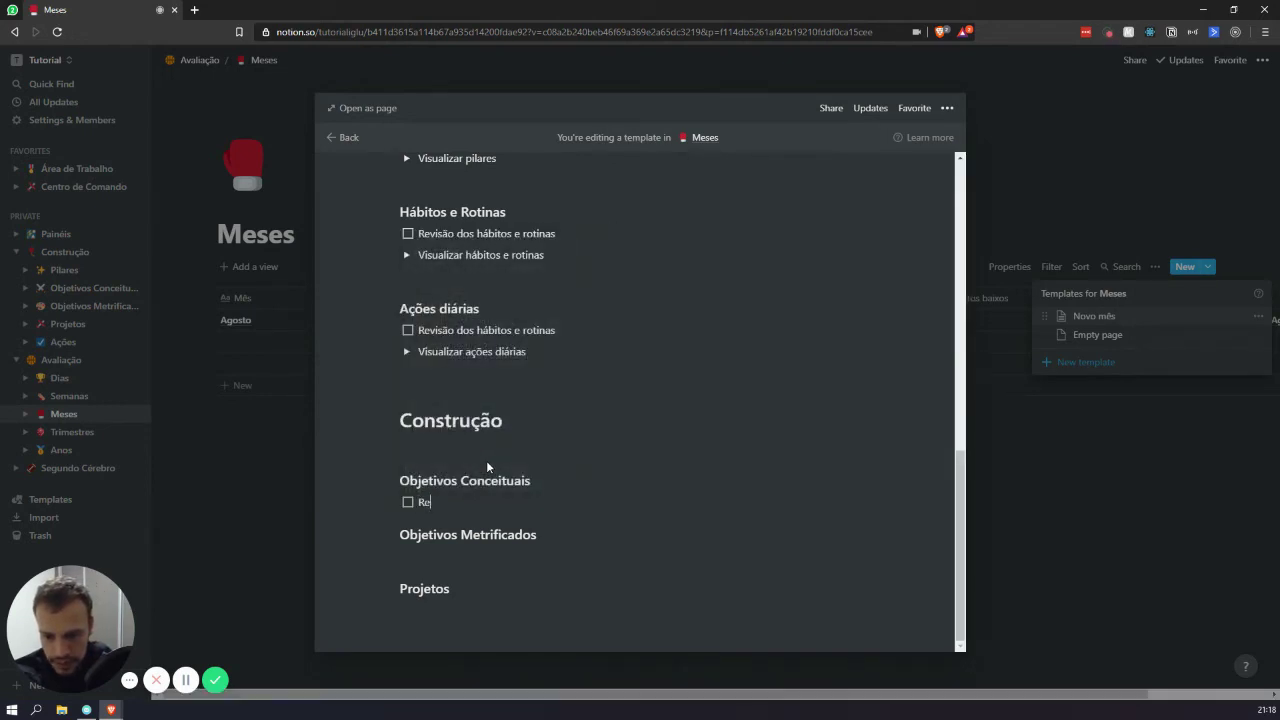
pyautogui.write('visar objetivos ')
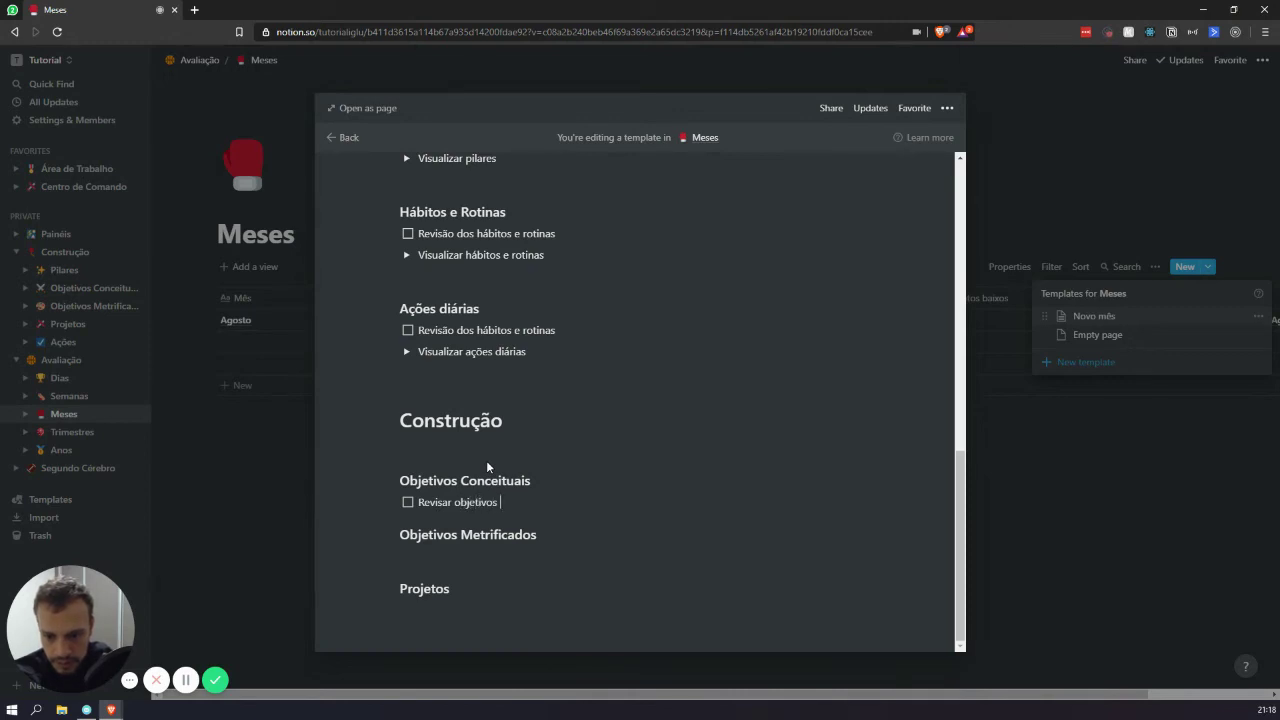
pyautogui.write('co')
pyautogui.press('BackSpace')
pyautogui.press('BackSpace')
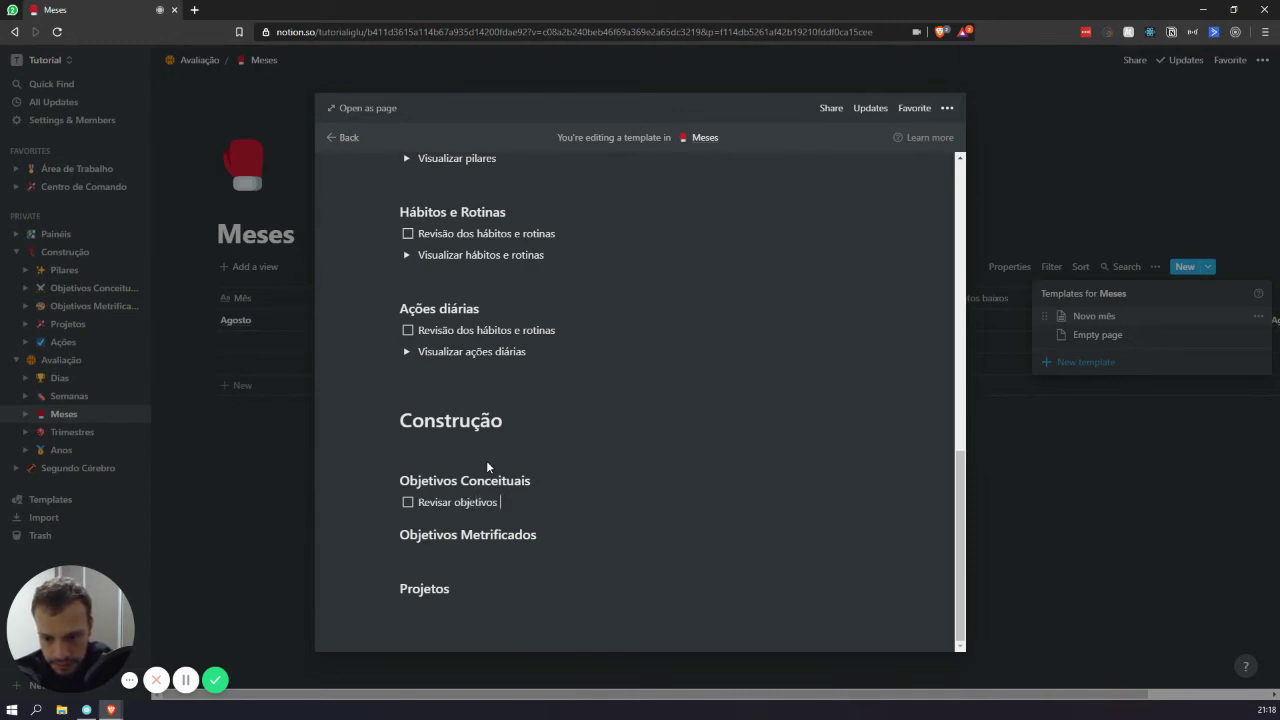
pyautogui.write('o')
pyautogui.press('BackSpace')
pyautogui.write('conceituais')
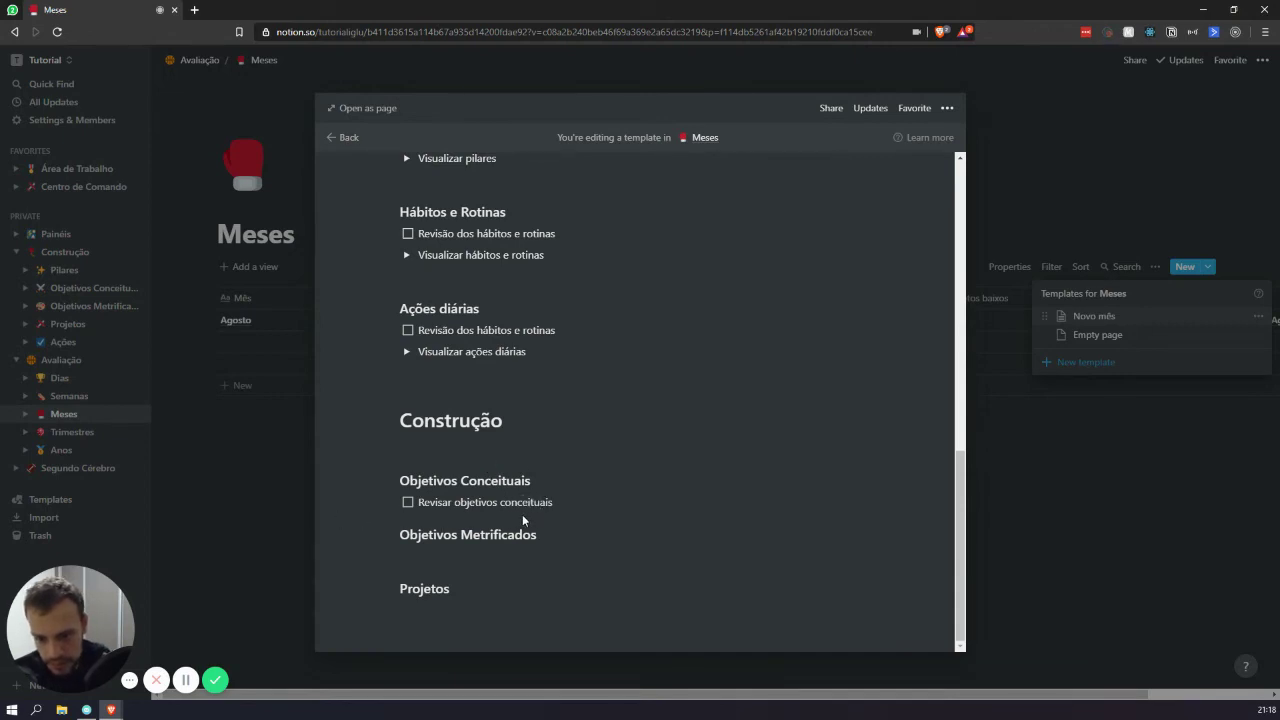
# Add a to-do item "Revisar objetivos metrificados" under the Objetivos Metrificados heading, reusing the text of the conceituais to-do.
pyautogui.moveTo(576, 498); pyautogui.dragTo(418, 500)
pyautogui.hotkey('ctrl', 'c')
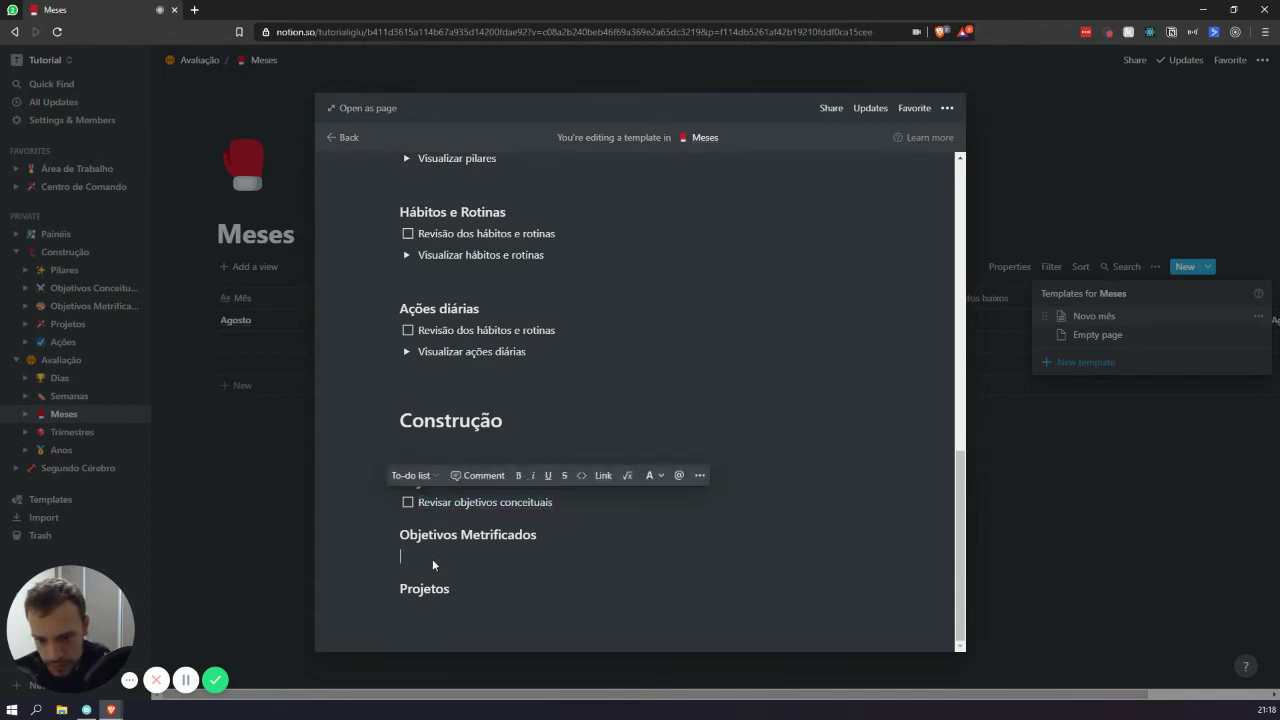
pyautogui.click(436, 558)
pyautogui.hotkey('ctrl', 'v')
pyautogui.hotkey('ctrl', 'z')
pyautogui.write('/todo')
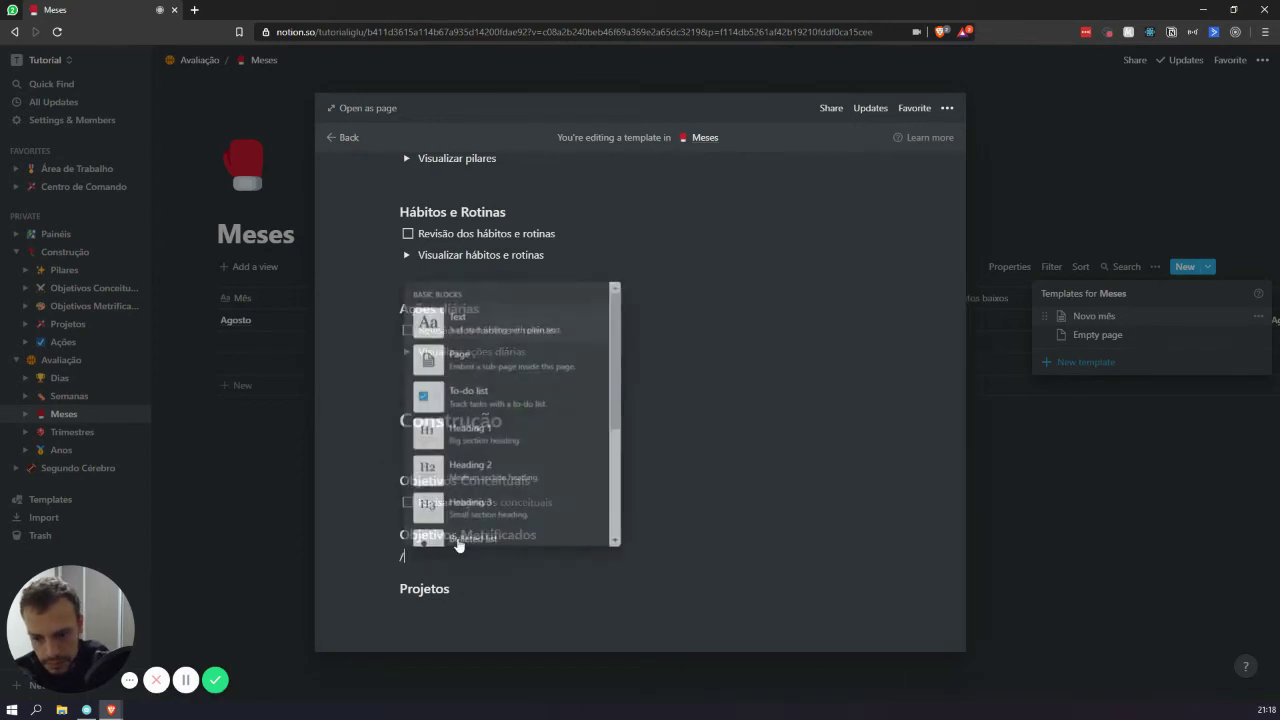
pyautogui.press('Return')
pyautogui.hotkey('ctrl', 'v')
pyautogui.hotkey('ctrl', 'BackSpace')
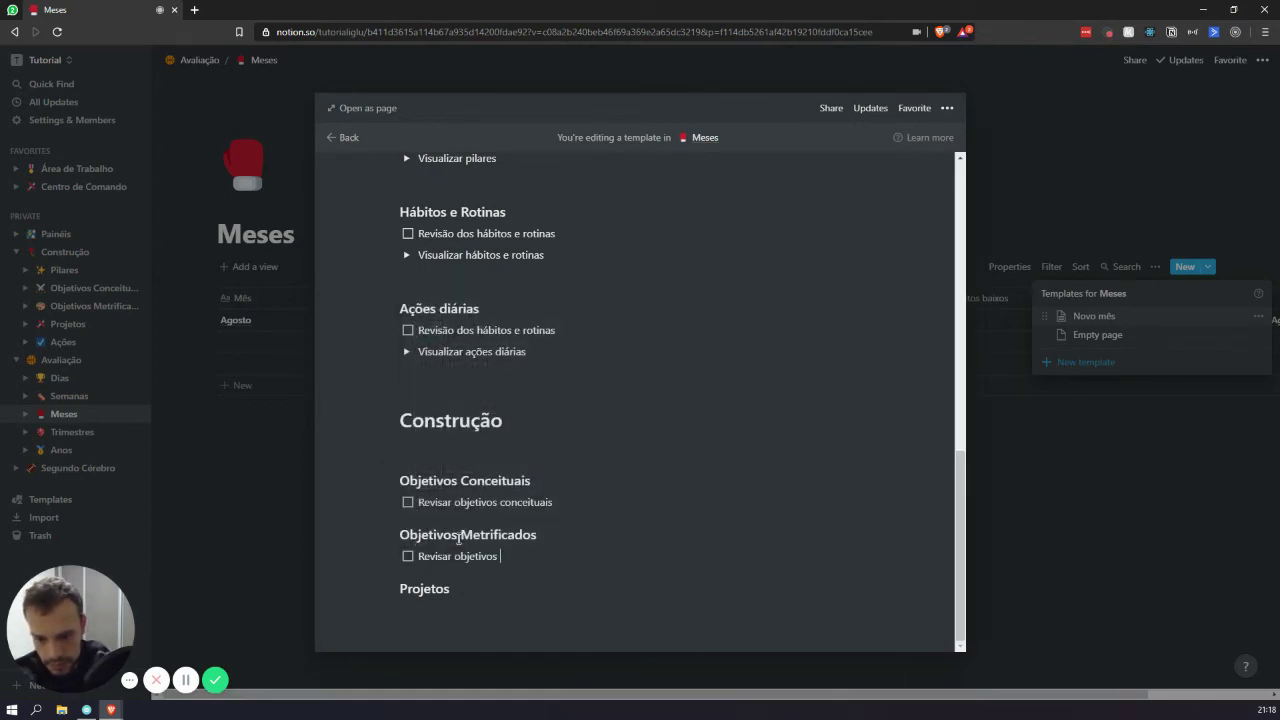
pyautogui.write('metrificados')
# Add a to-do item "Revisar projetos" under the Projetos heading.
pyautogui.click(456, 618)
pyautogui.write('/todo')
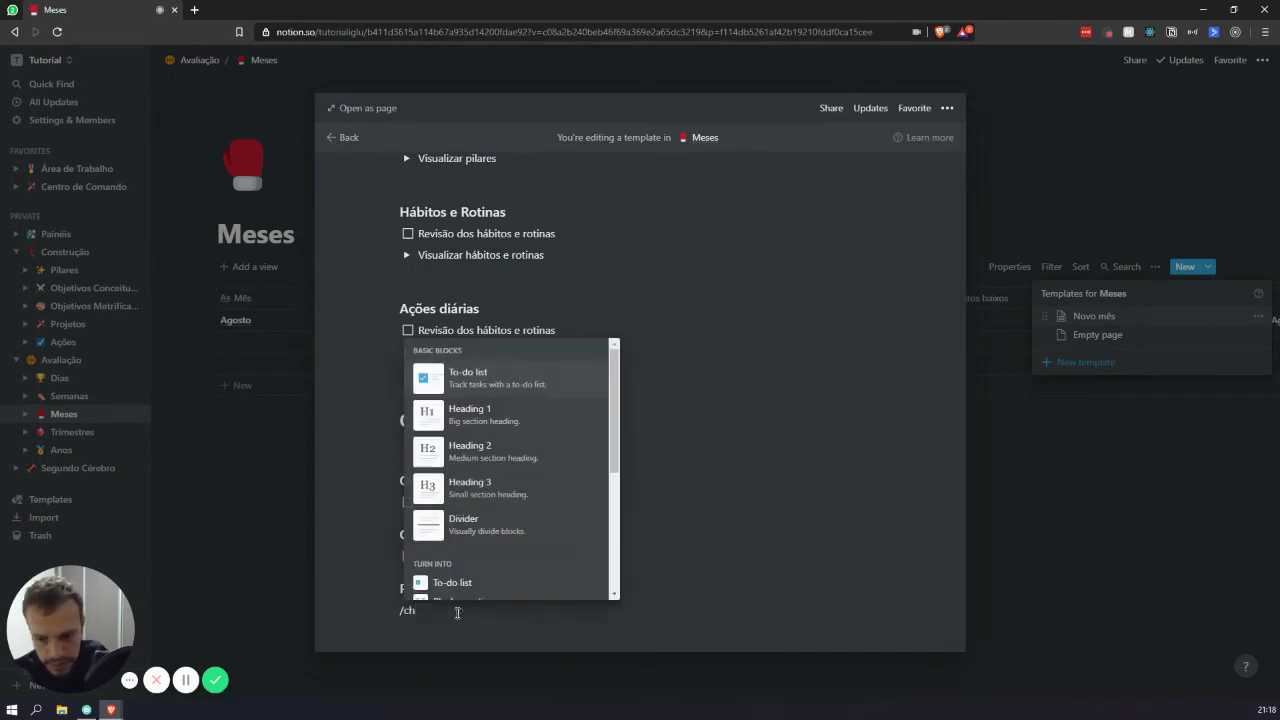
pyautogui.press('Return')
pyautogui.hotkey('ctrl', 'v')
pyautogui.hotkey('ctrl', 'BackSpace')
pyautogui.hotkey('ctrl', 'BackSpace')
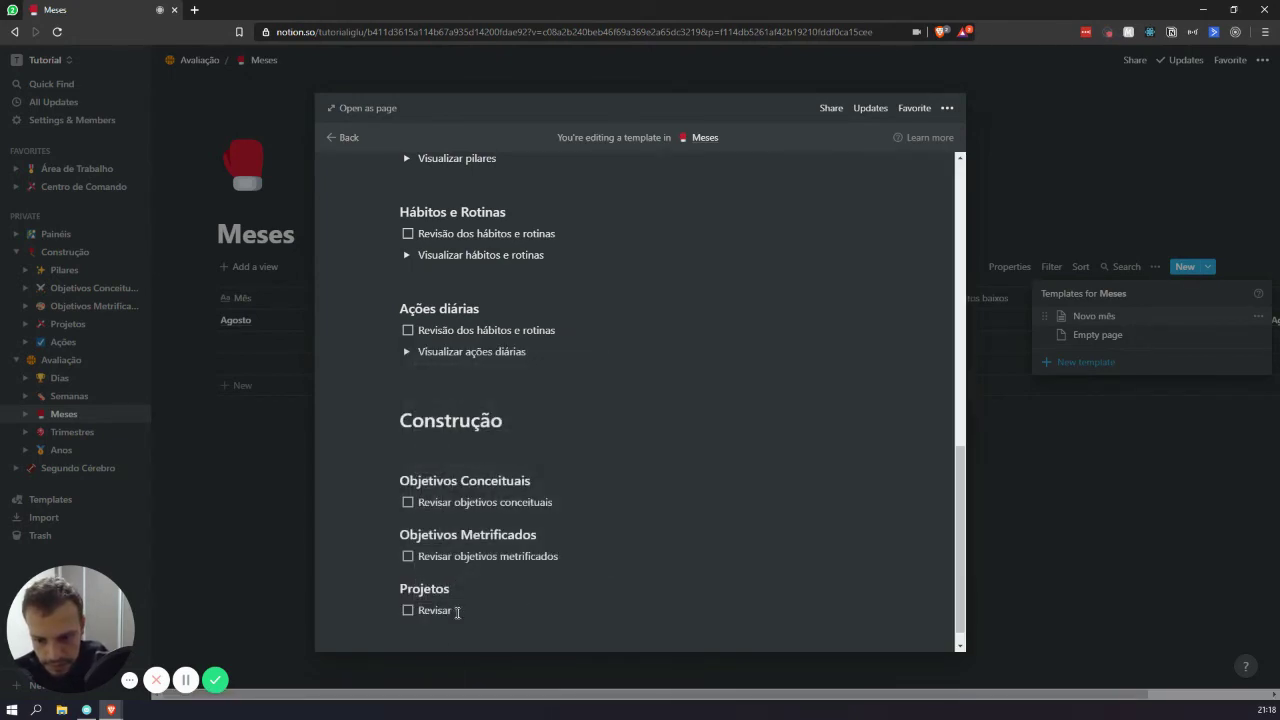
pyautogui.write('projetos')
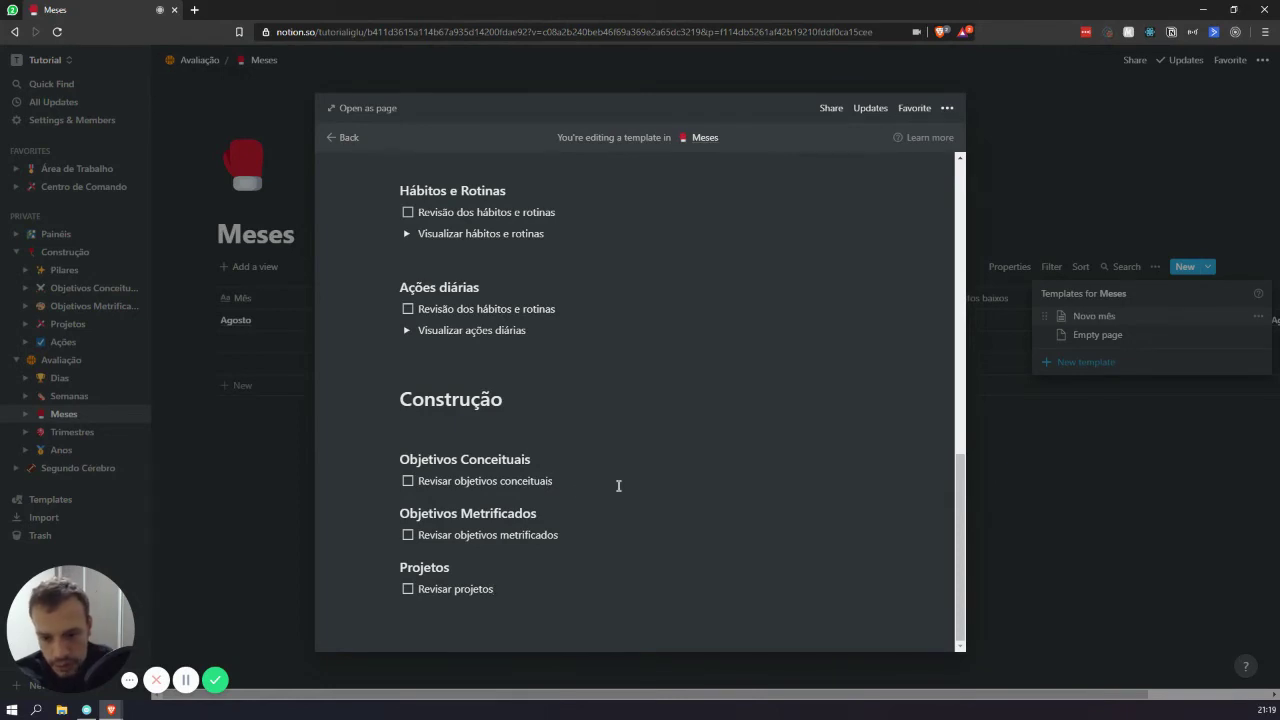
# Leave the template and copy the link of the Objetivos Conceituais database.
pyautogui.click(406, 330)
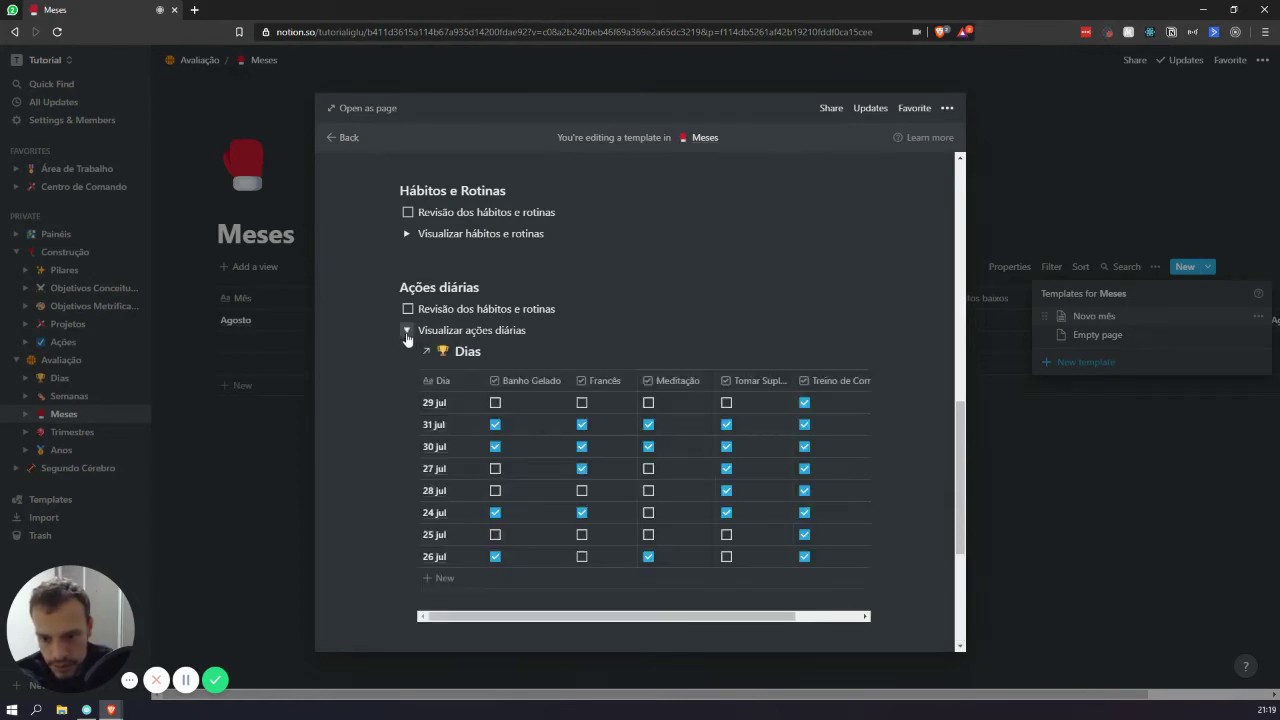
pyautogui.click(406, 330)
pyautogui.click(229, 268)
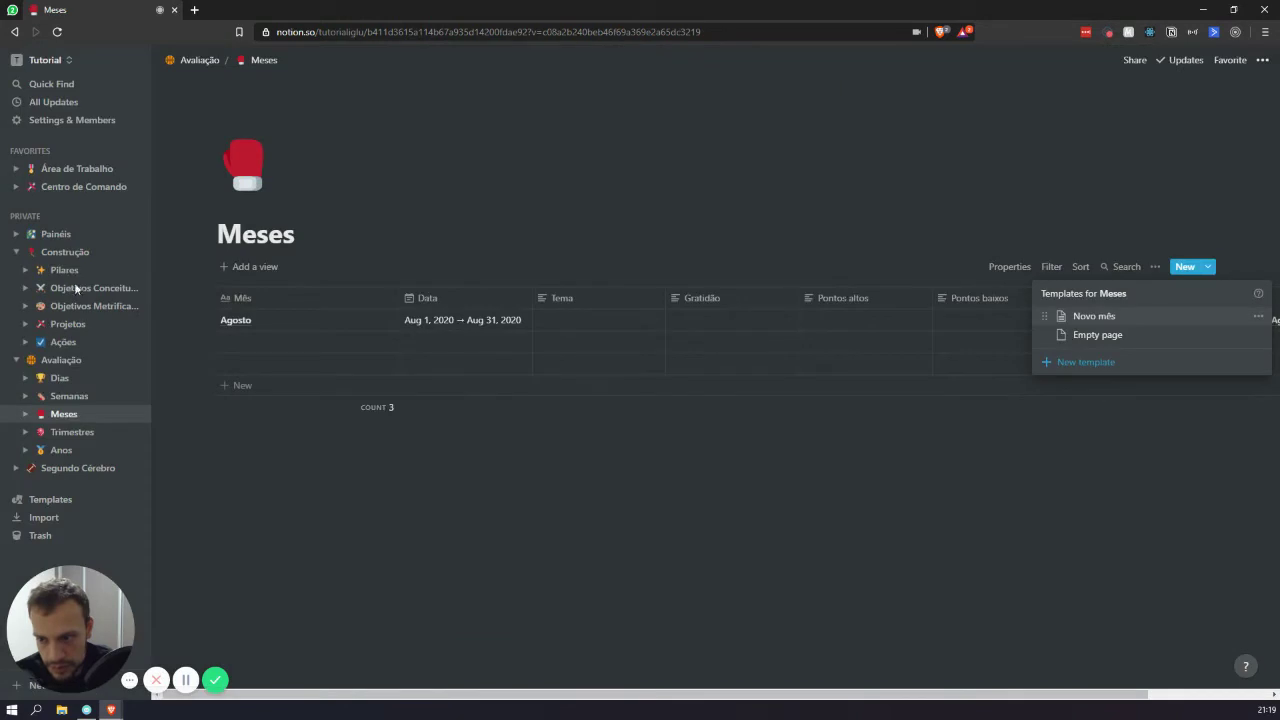
pyautogui.press('Escape')
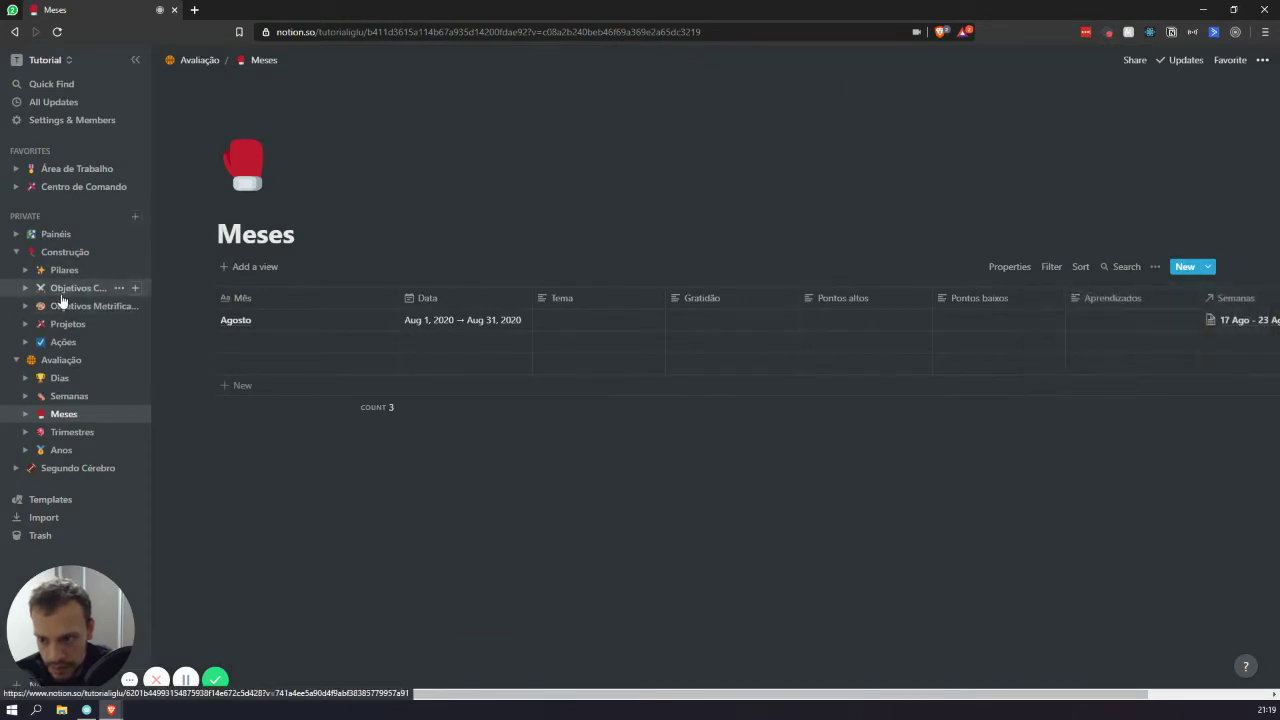
pyautogui.click(119, 288)
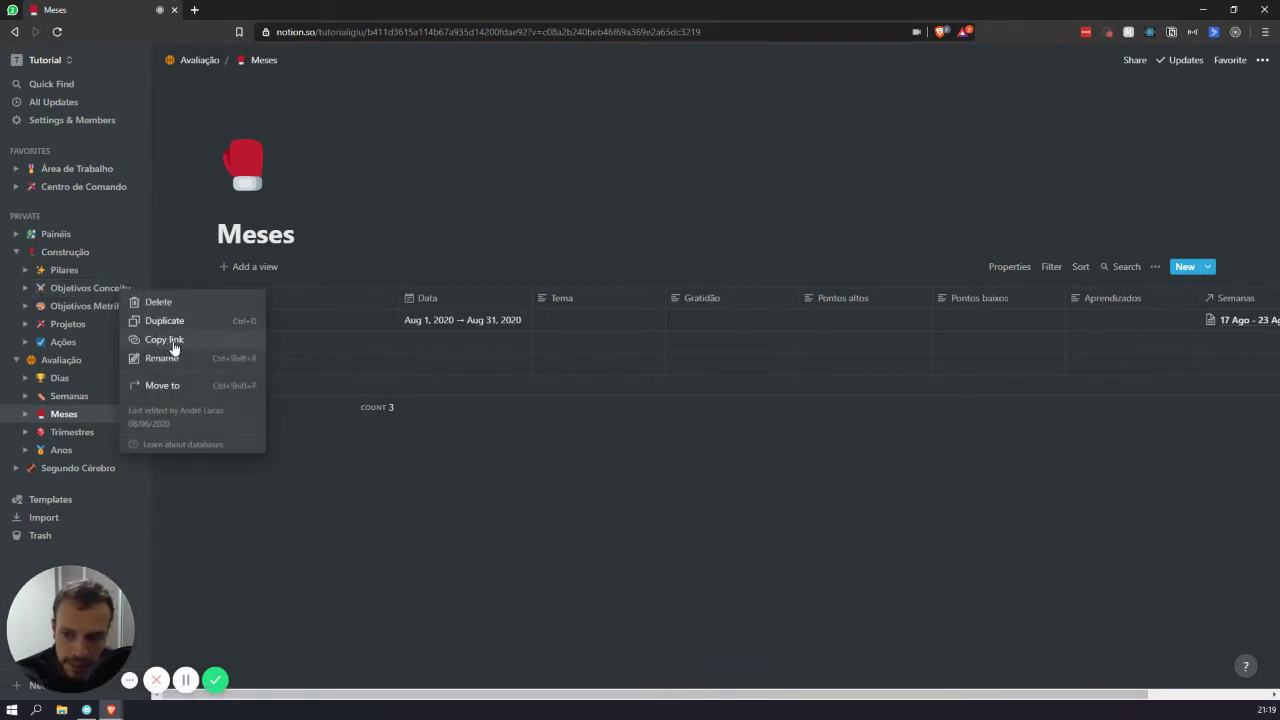
pyautogui.click(86, 423)
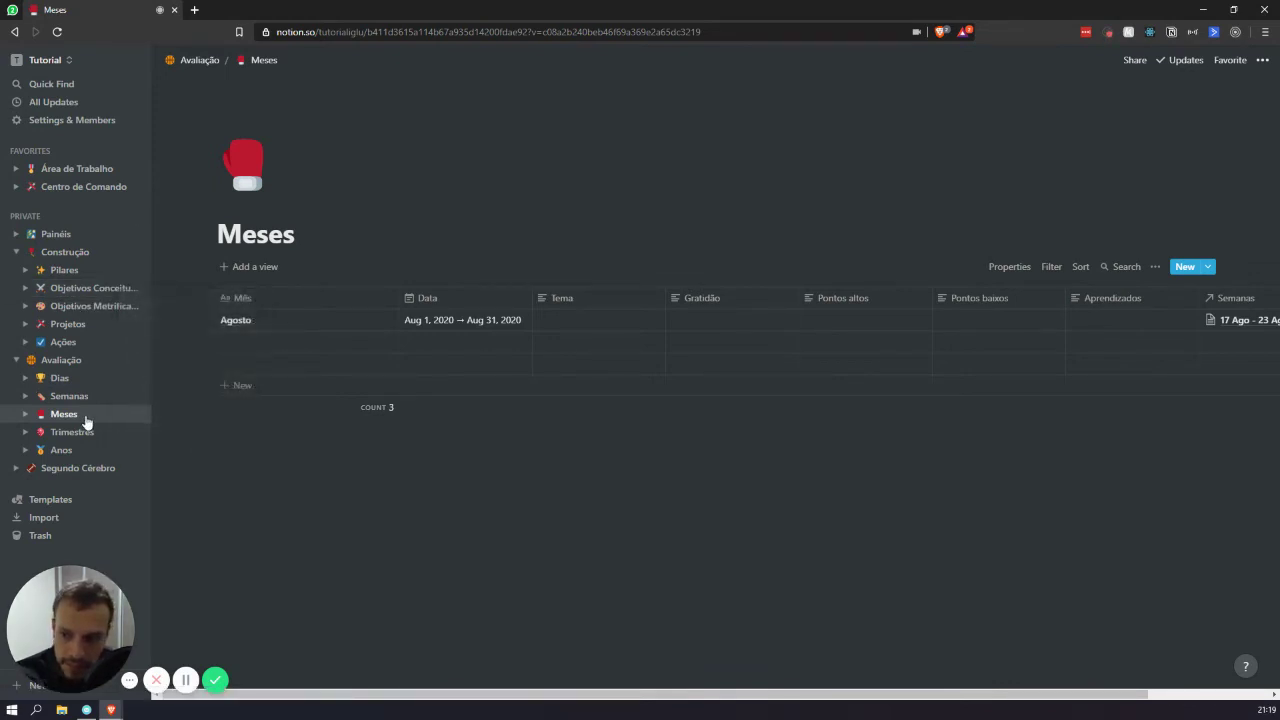
# Reopen the Novo mês template for editing and link the words "objetivos conceituais" in the first Construção to-do to the copied page address.
pyautogui.click(1208, 267)
pyautogui.click(1260, 318)
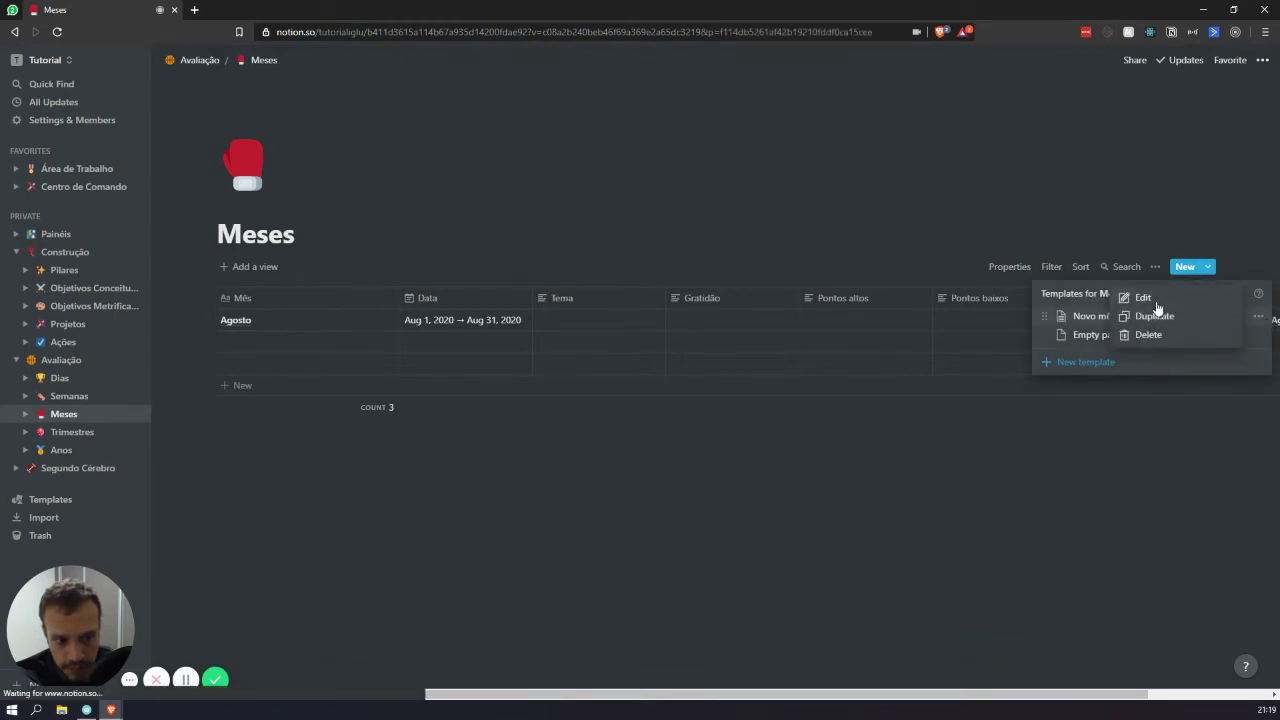
pyautogui.click(1158, 305)
pyautogui.scroll(-10, 408, 380)
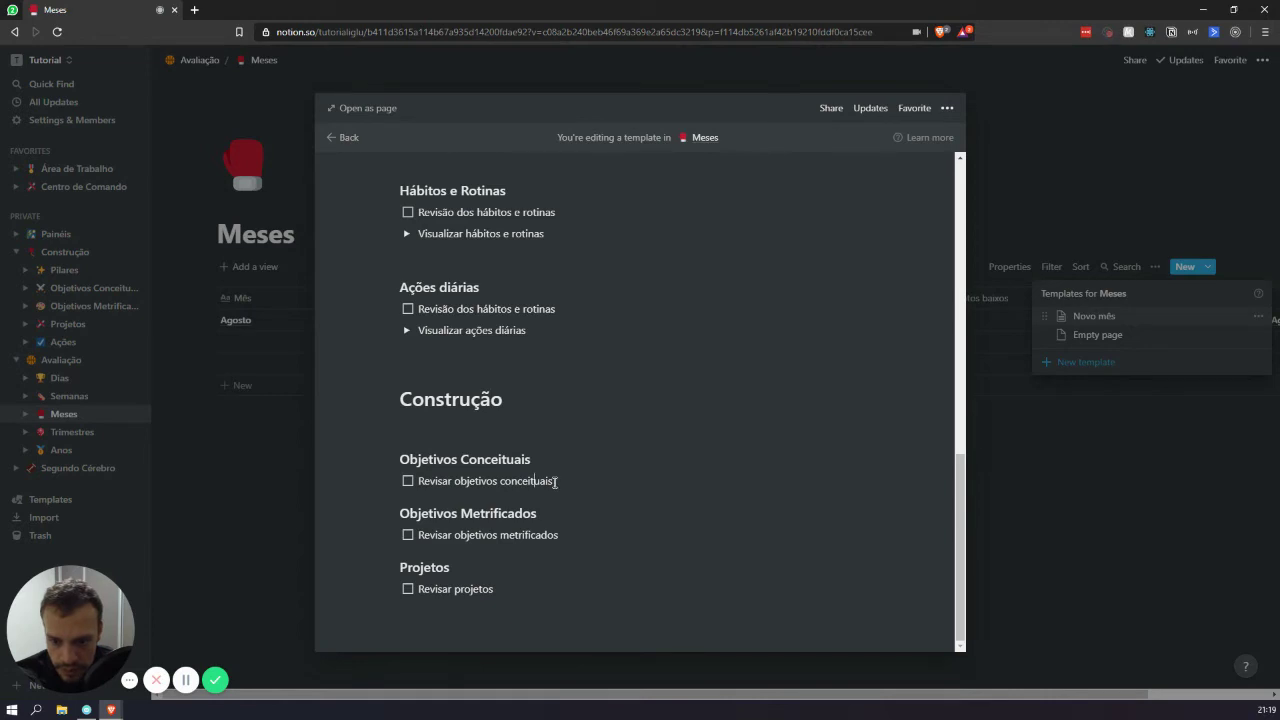
pyautogui.moveTo(556, 481); pyautogui.dragTo(455, 481)
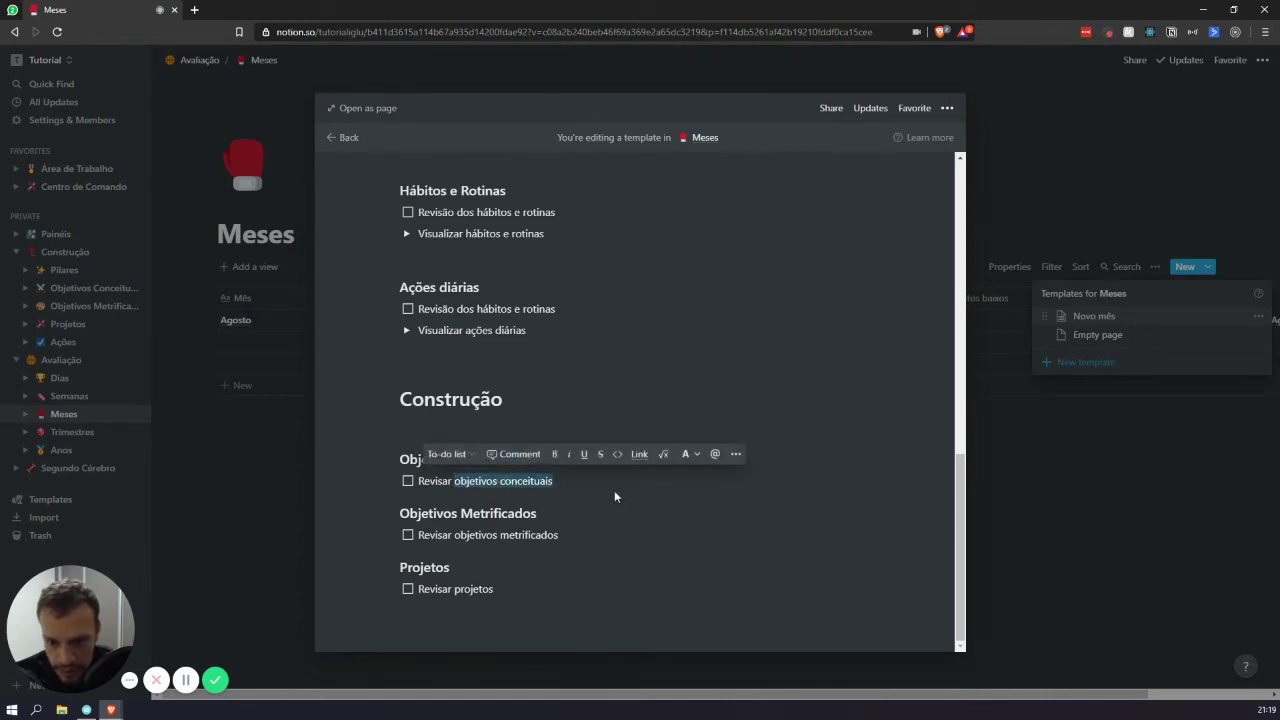
pyautogui.click(639, 454)
pyautogui.hotkey('ctrl', 'v')
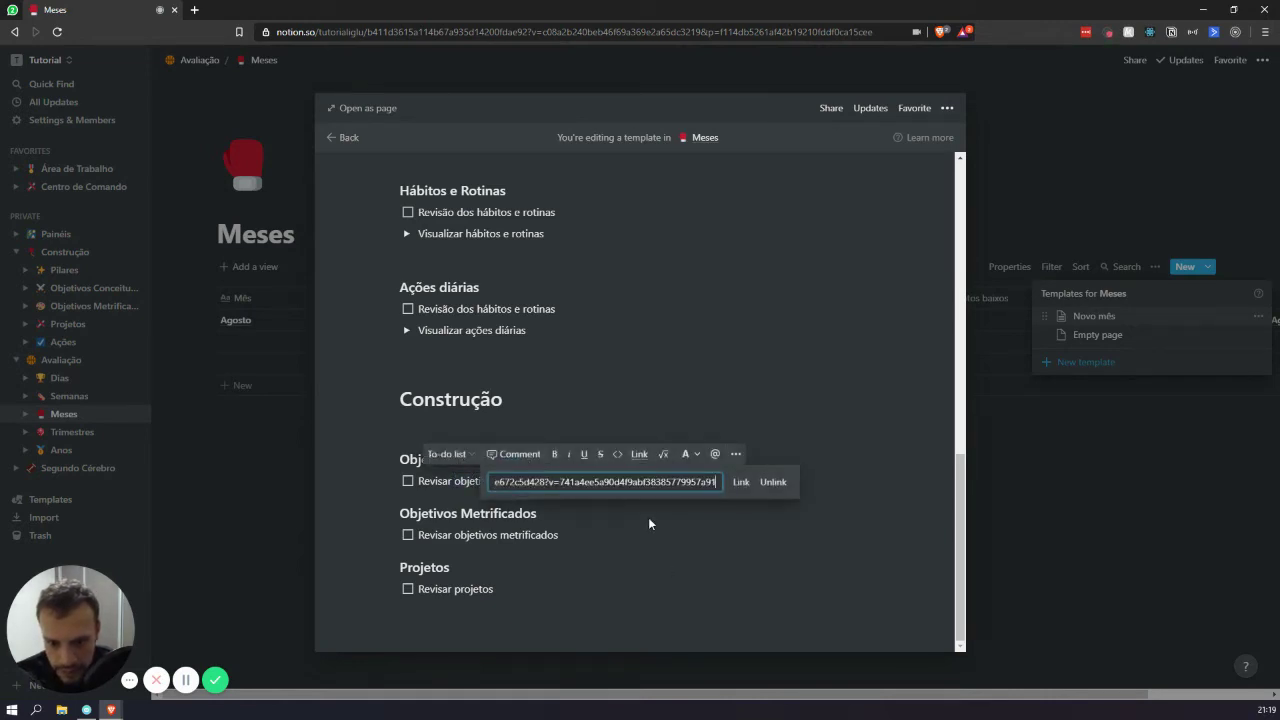
pyautogui.click(741, 482)
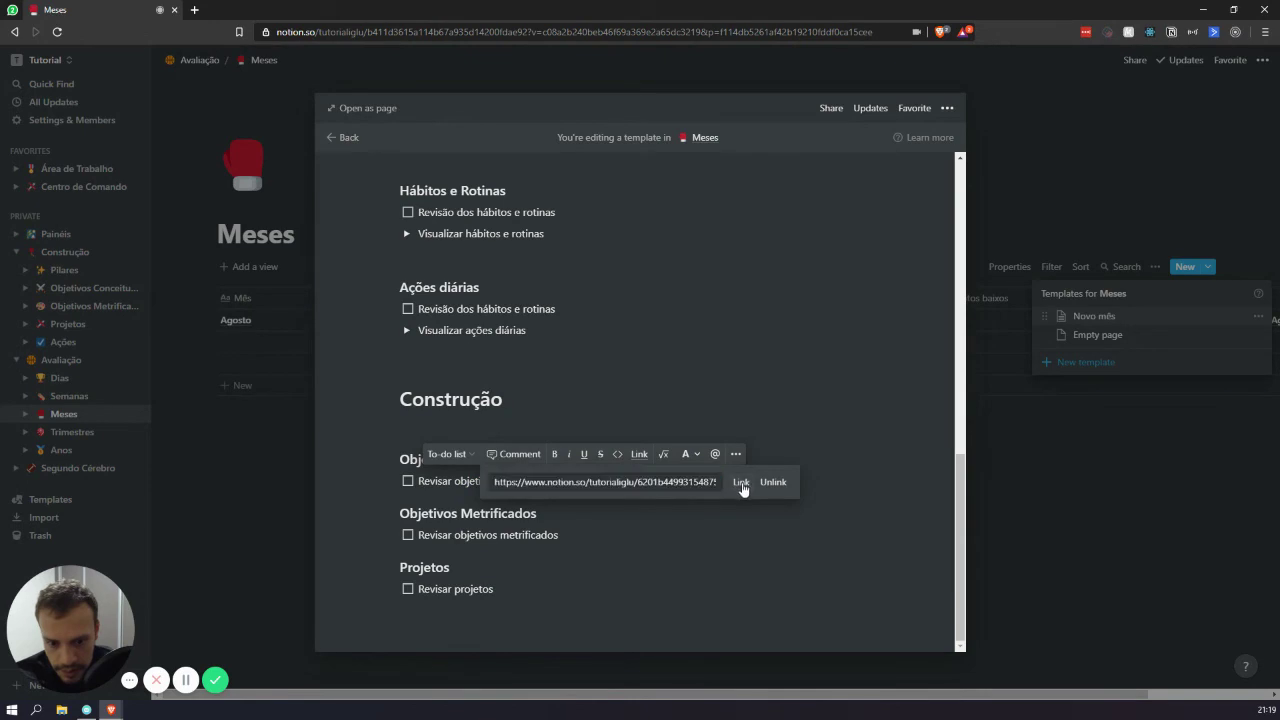
# Test the "objetivos conceituais" link and return to the Construção section of the template.
pyautogui.click(470, 484)
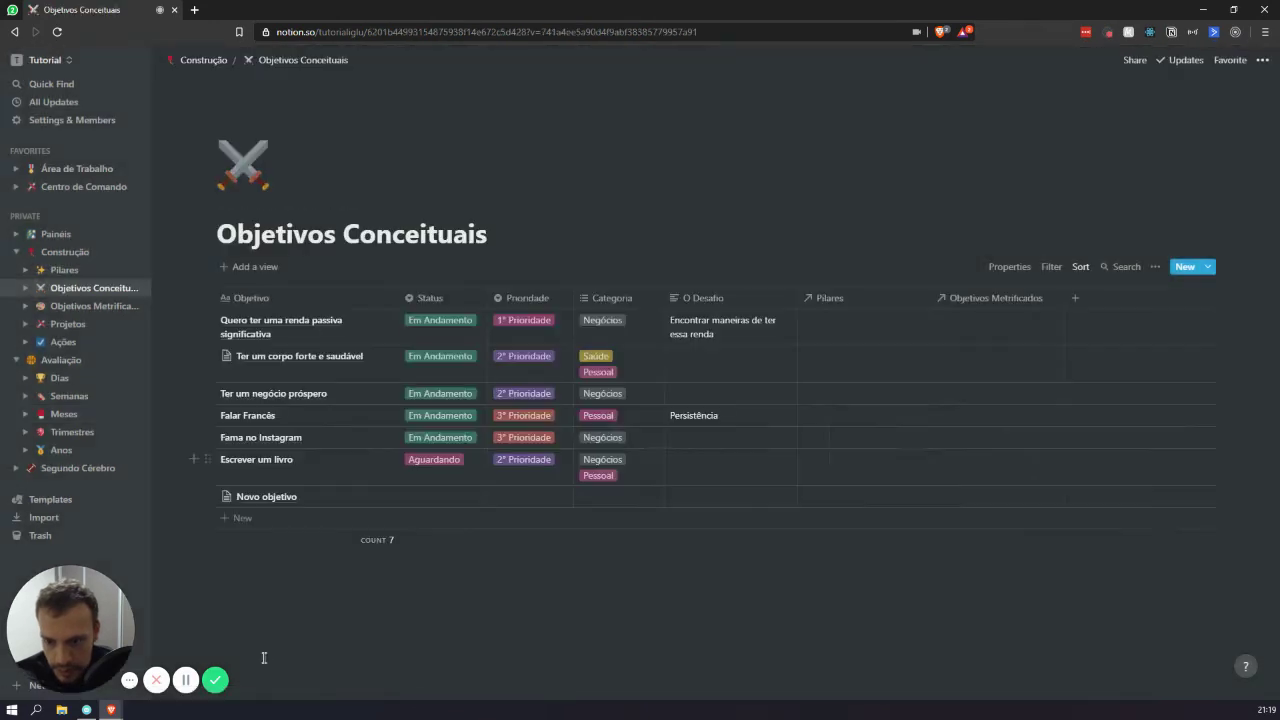
pyautogui.click(14, 31)
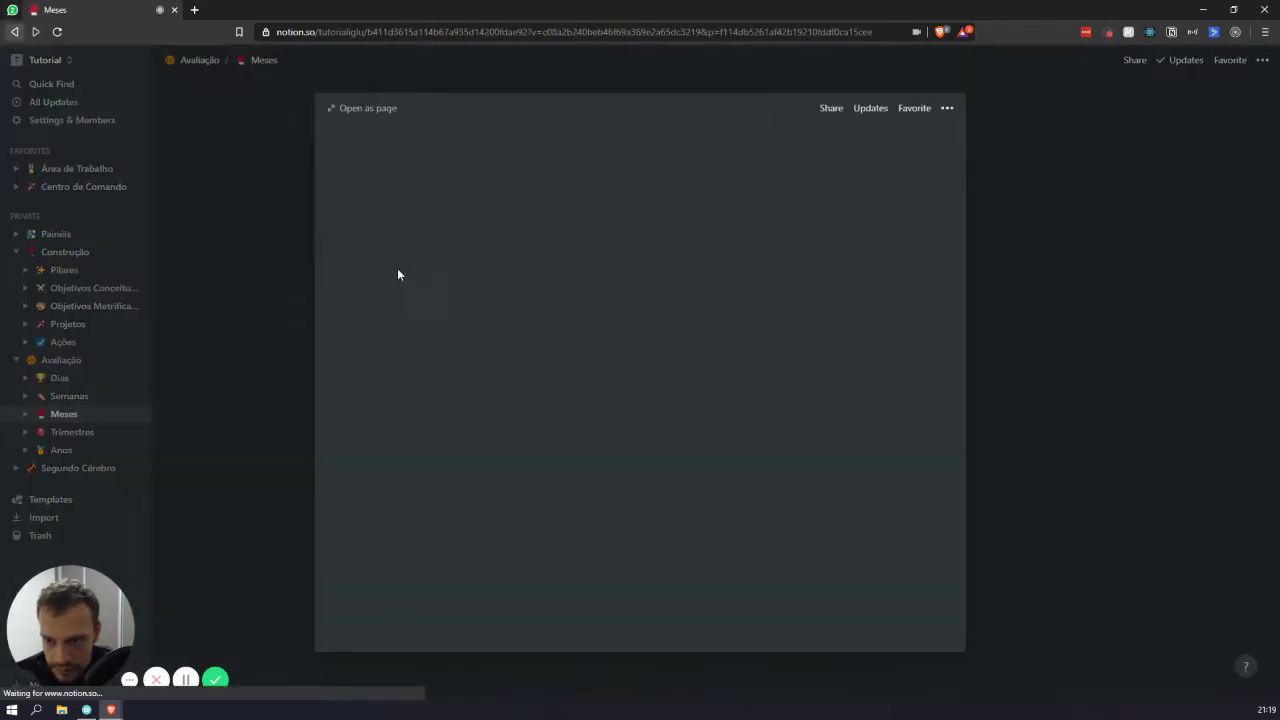
pyautogui.scroll(-10, 763, 446)
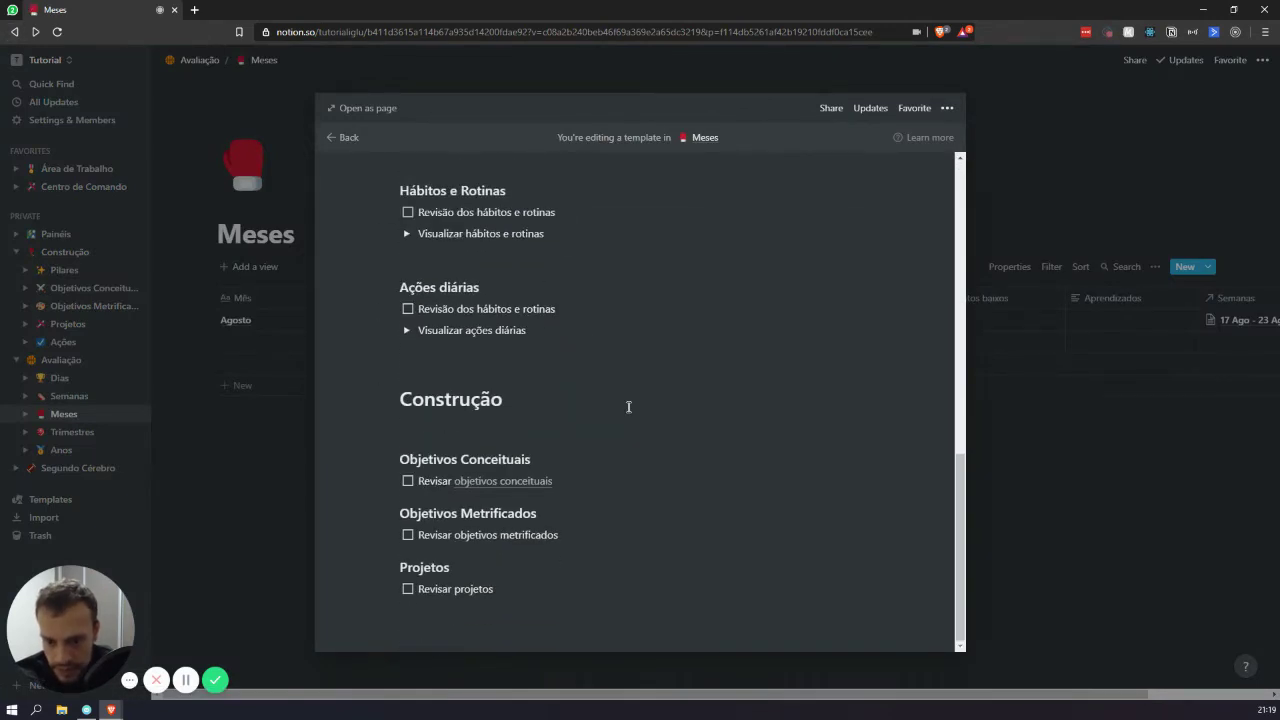
# Arrange the Análise headings in two columns, with Descobertas beside Conquistas and Melhorias para frente beside Principais atividades realizadas.
pyautogui.scroll(10, 512, 407)
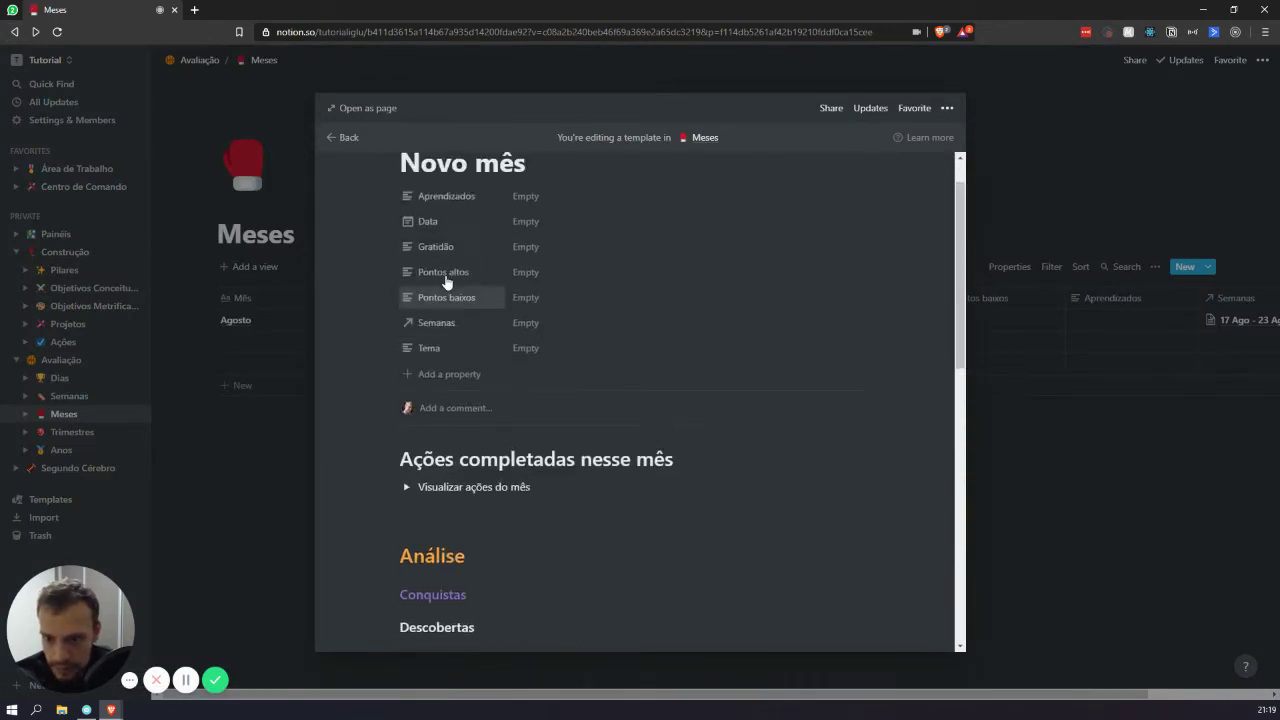
pyautogui.scroll(-3, 436, 305)
pyautogui.scroll(-5, 392, 256)
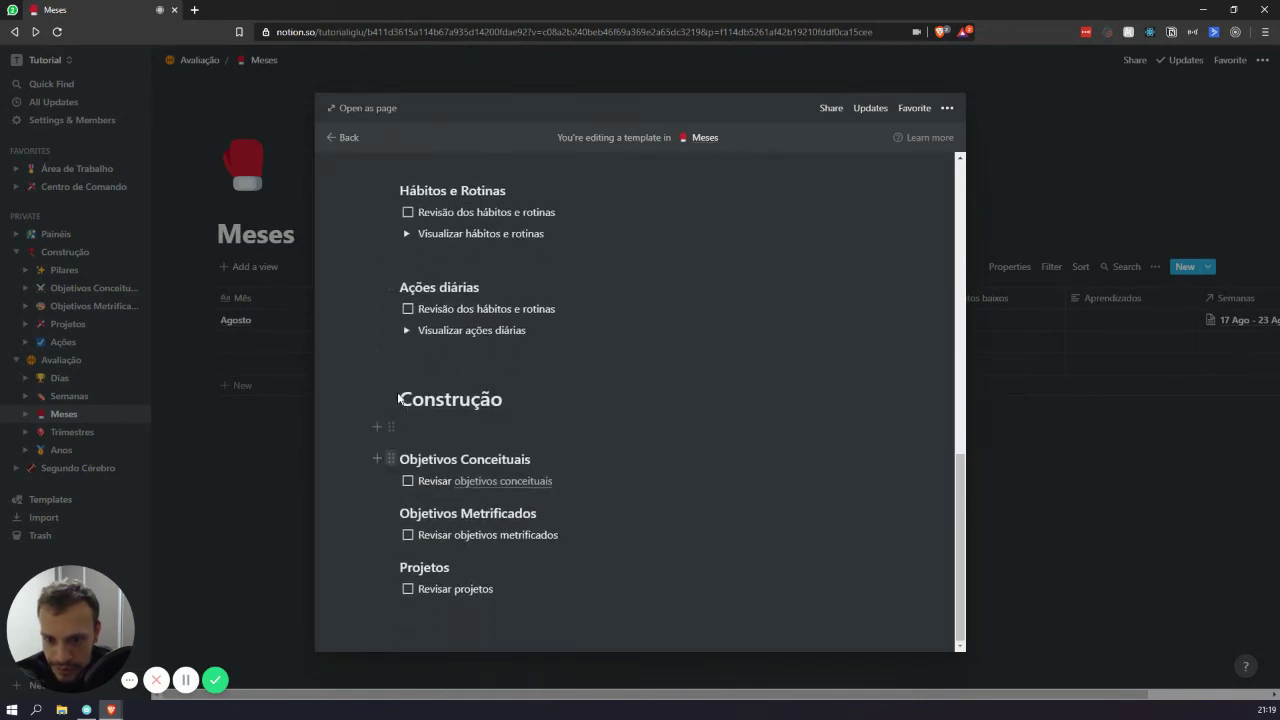
pyautogui.scroll(4, 487, 477)
pyautogui.scroll(2, 485, 471)
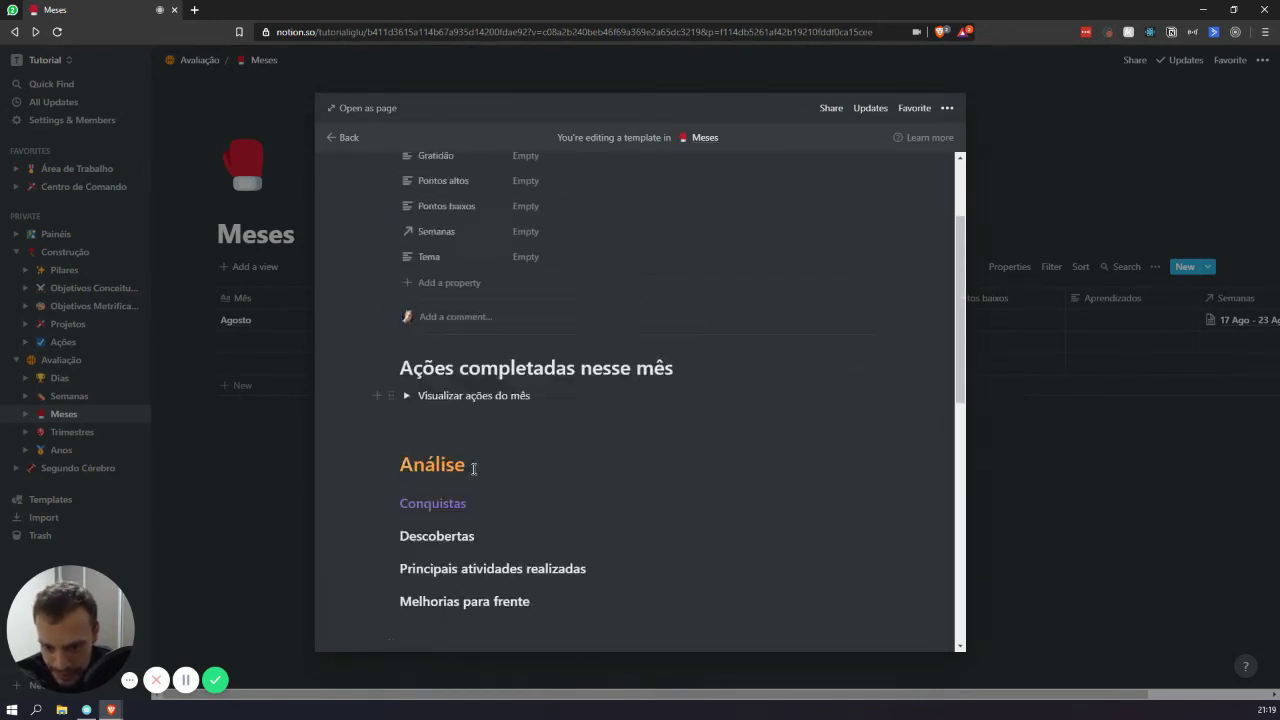
pyautogui.scroll(-2, 471, 466)
pyautogui.moveTo(391, 366); pyautogui.dragTo(880, 335)
pyautogui.moveTo(394, 407); pyautogui.dragTo(876, 378)
pyautogui.click(580, 414)
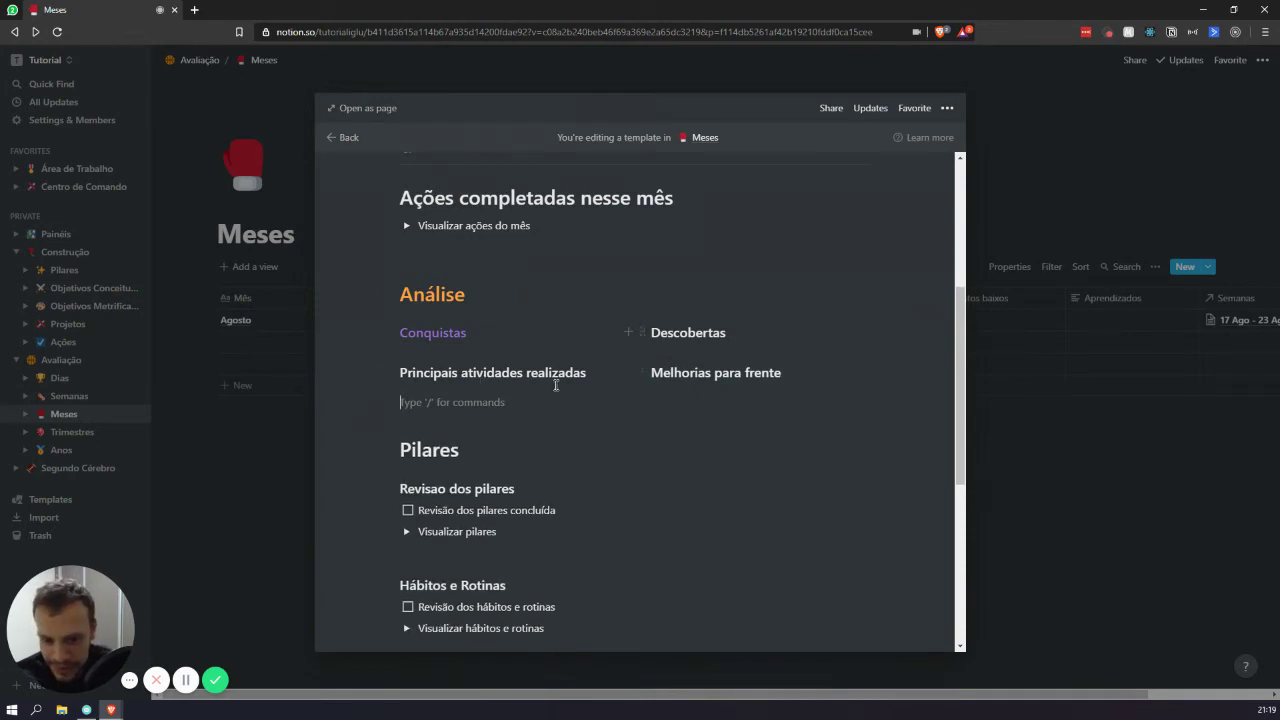
# Add an empty line below the Revisar projetos to-do item.
pyautogui.scroll(-3, 705, 365)
pyautogui.scroll(-3, 691, 357)
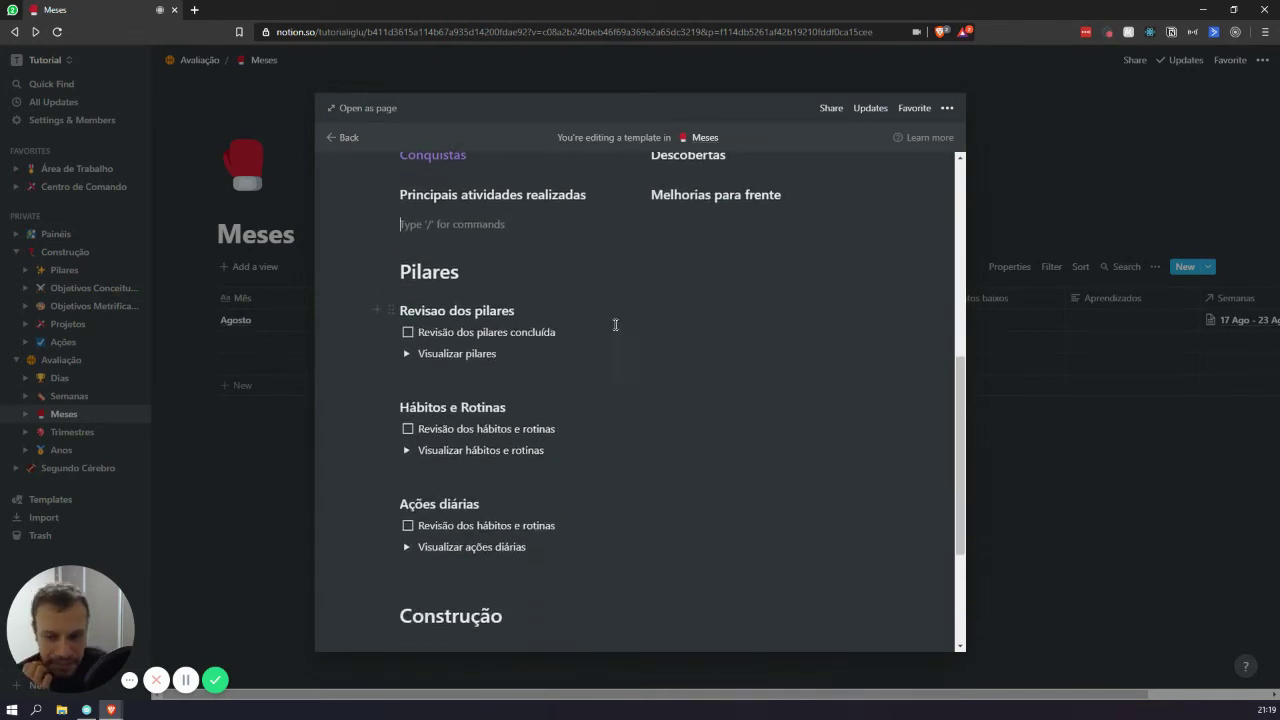
pyautogui.scroll(-2, 556, 414)
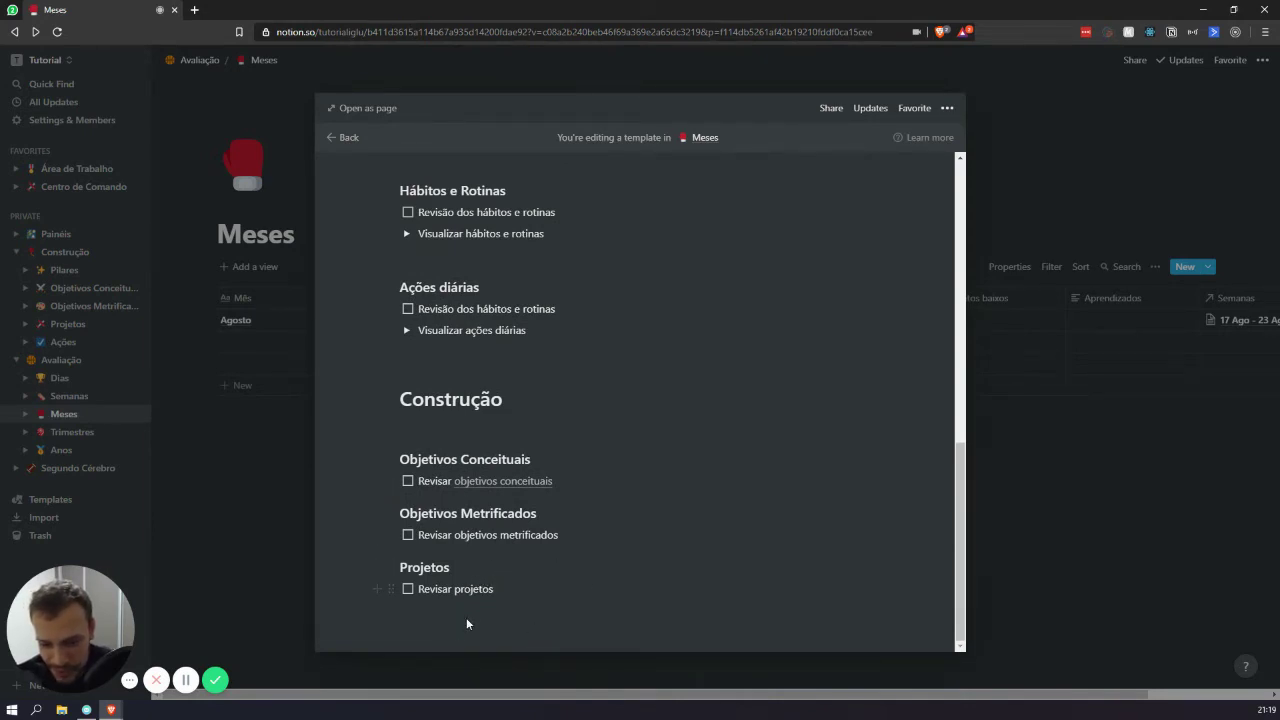
pyautogui.click(578, 600)
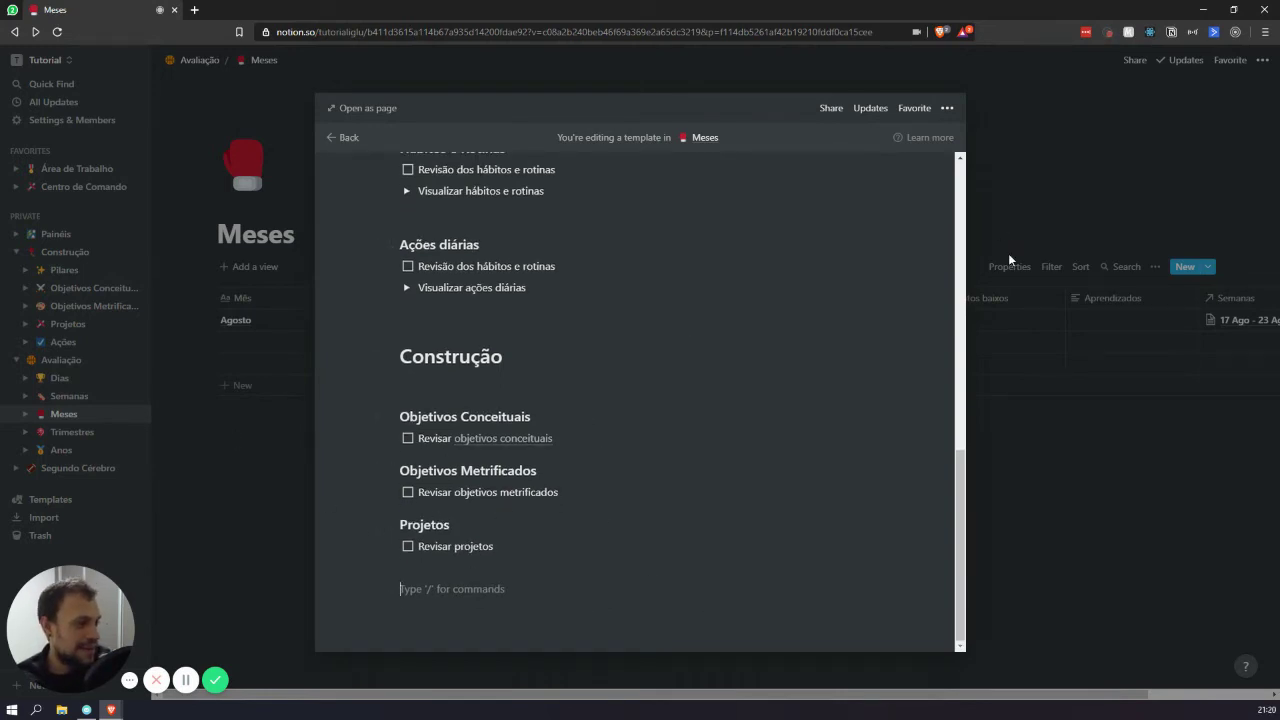
# Add a toggle "Visualizar objetivos conceituais" below the Revisar objetivos conceituais to-do and expand it.
pyautogui.click(604, 436)
pyautogui.press('Return')
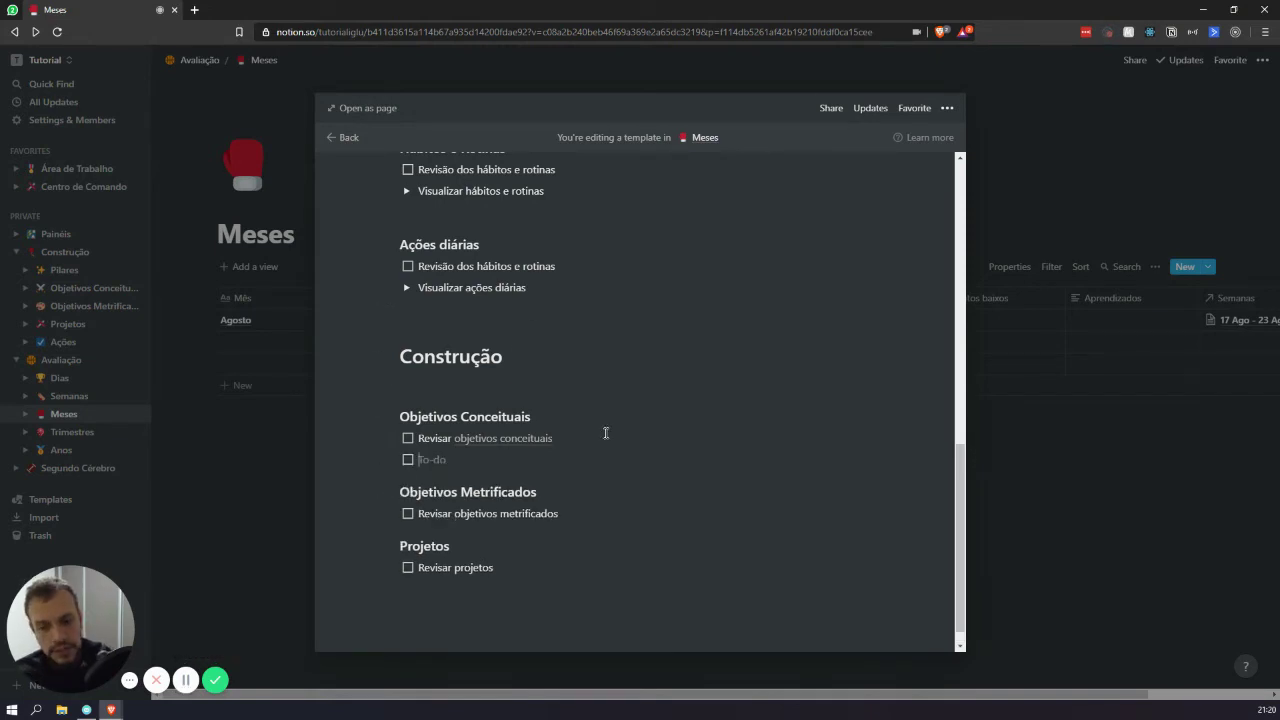
pyautogui.press('BackSpace')
pyautogui.write('/t')
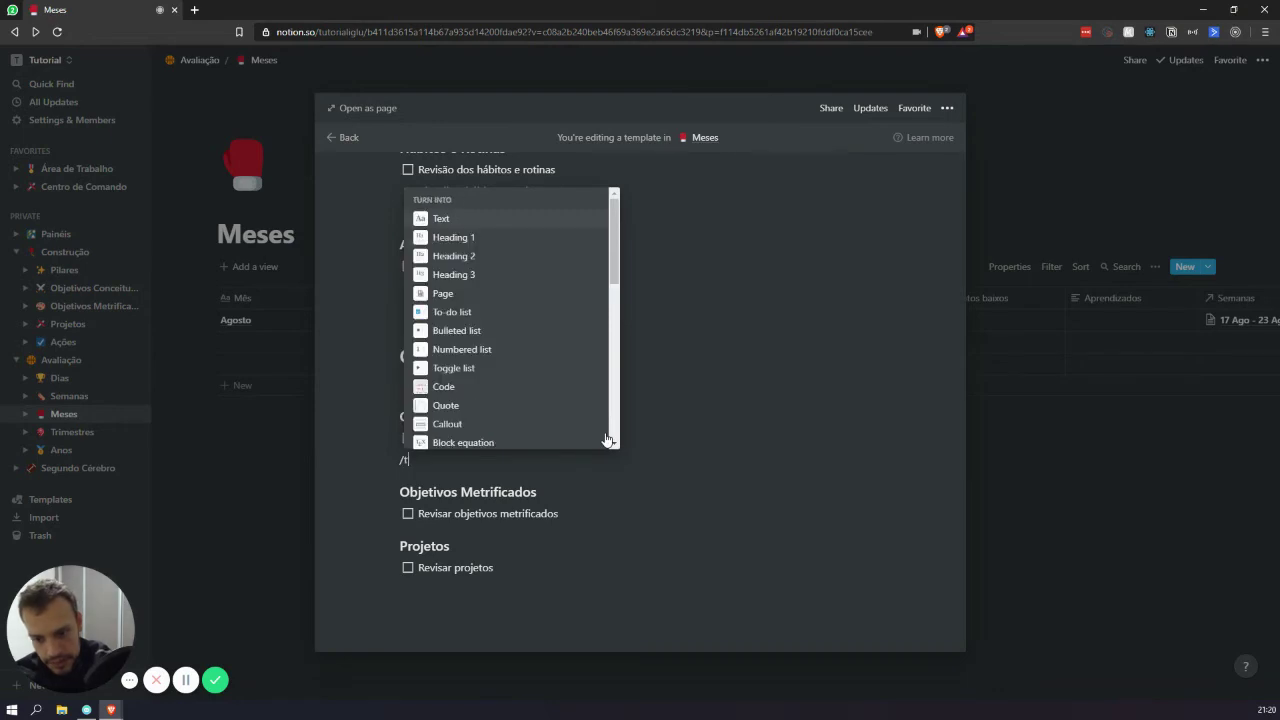
pyautogui.write('oggle')
pyautogui.press('Return')
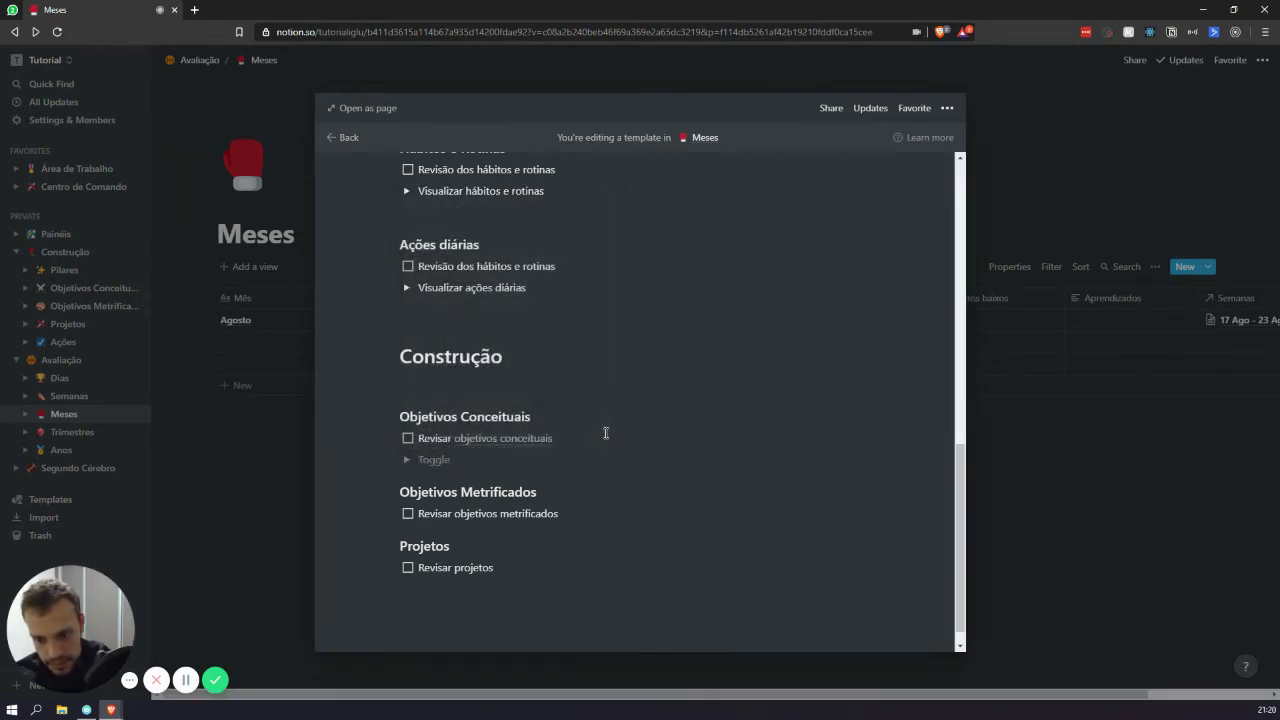
pyautogui.write('Visualizar')
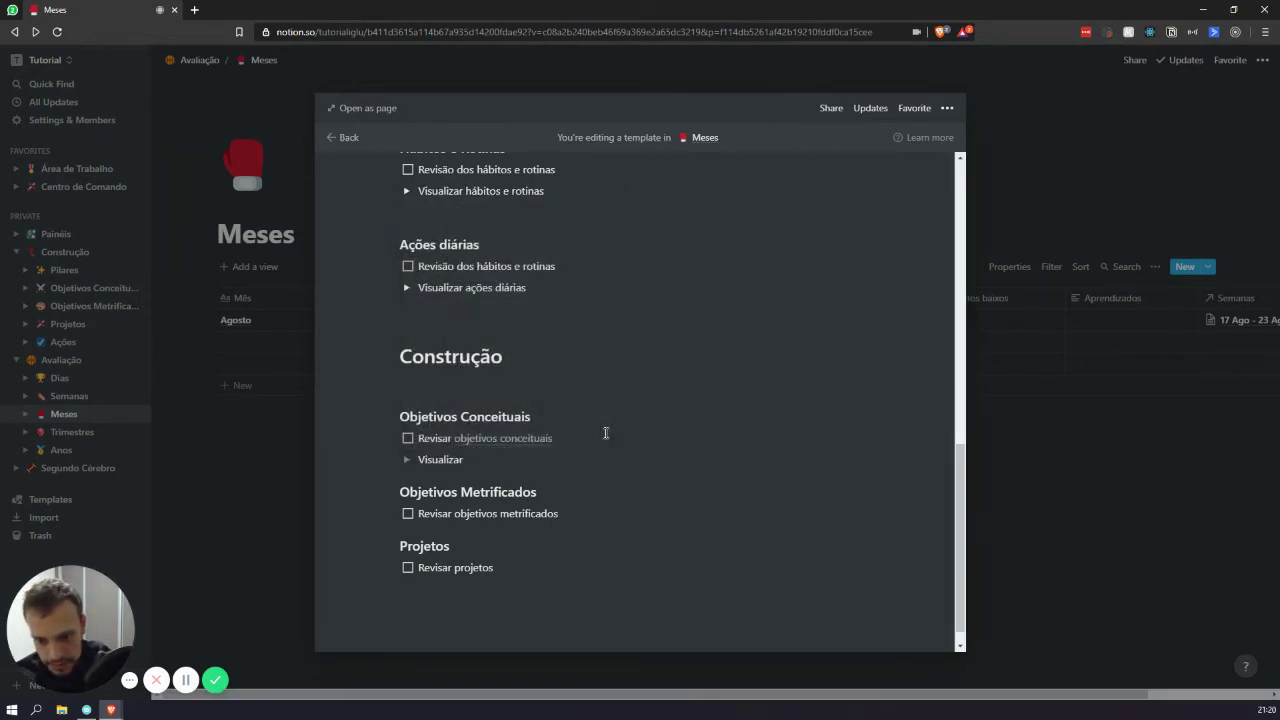
pyautogui.write(' objetivos conceituais')
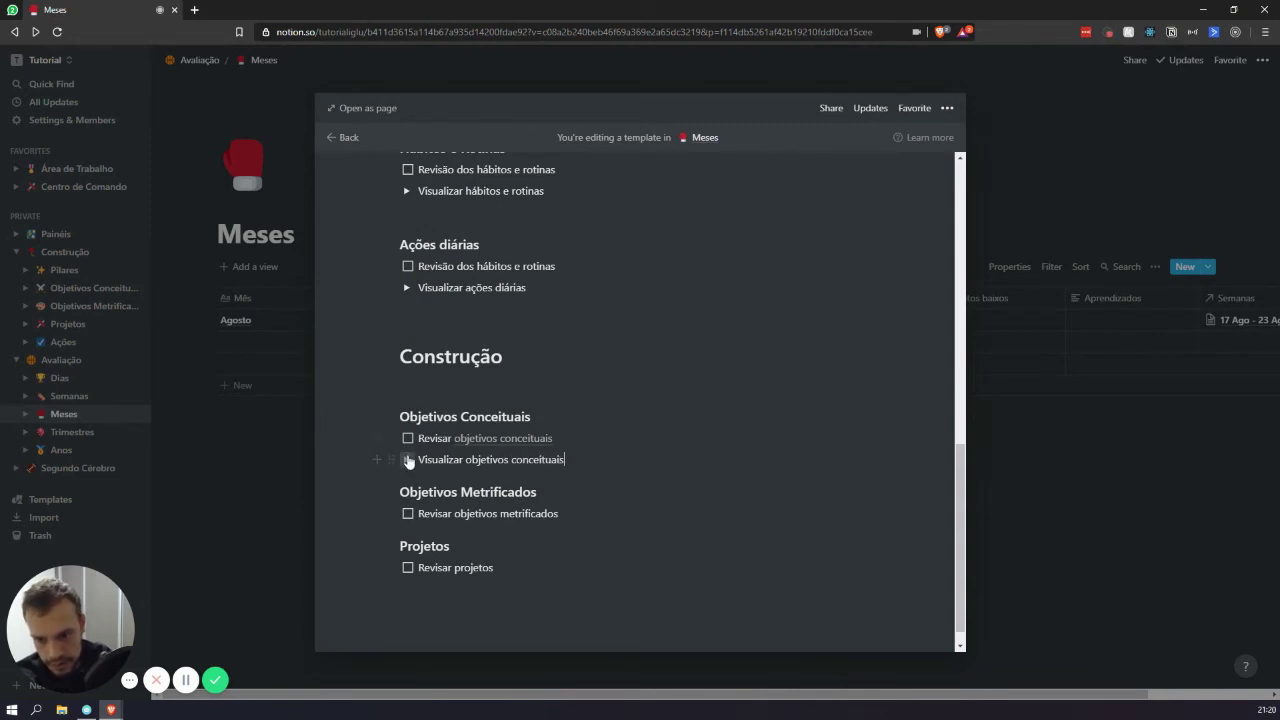
pyautogui.click(407, 460)
pyautogui.write('/li')
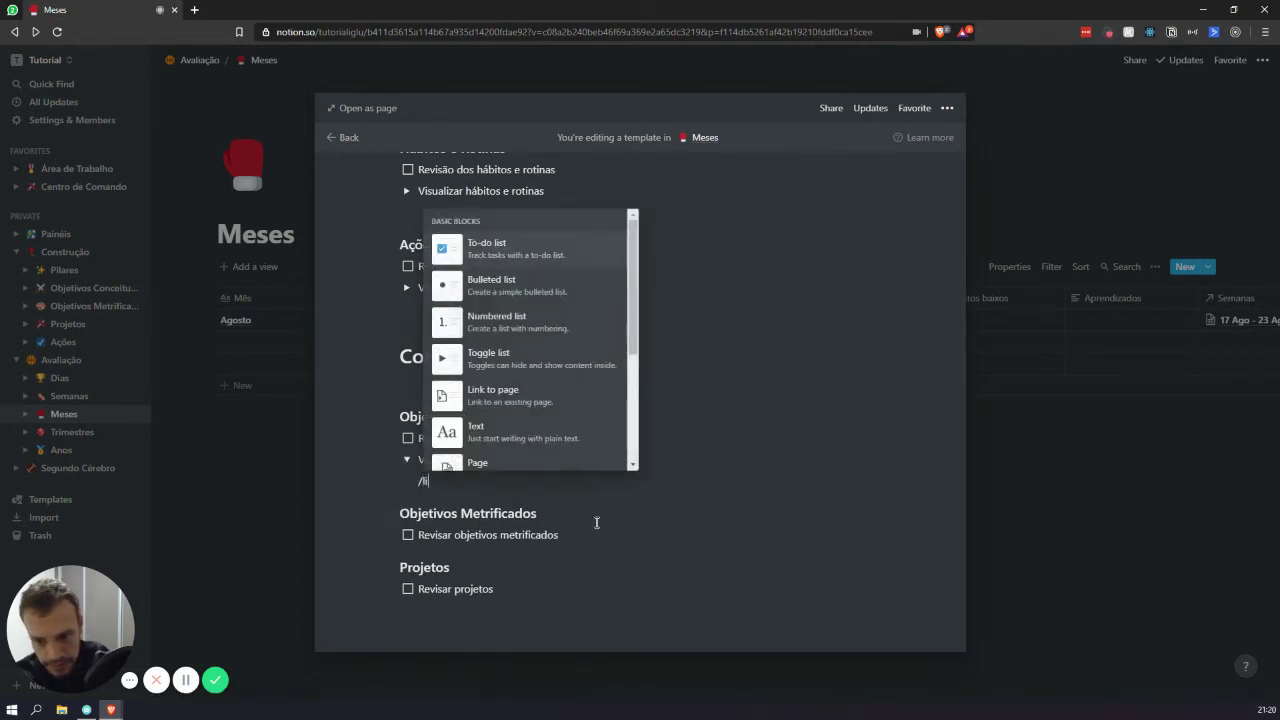
pyautogui.press('Escape')
pyautogui.press('BackSpace')
pyautogui.hotkey('shift', 'Tab')
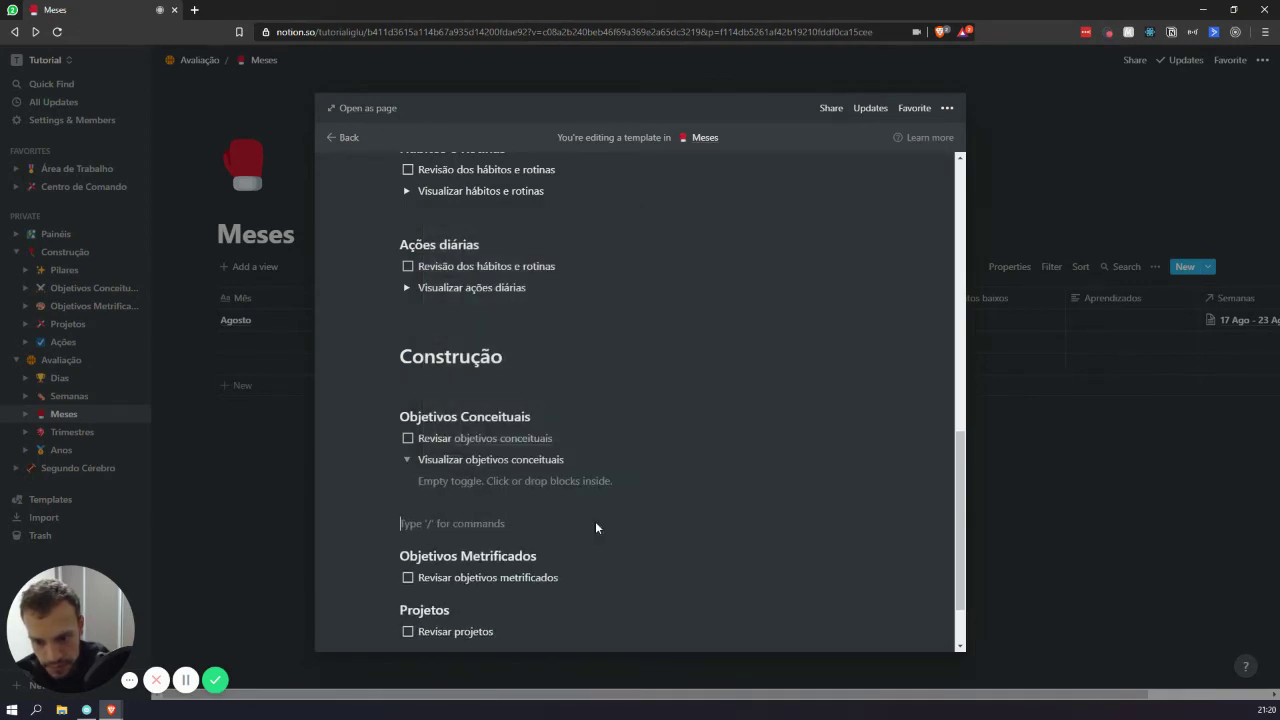
pyautogui.press('BackSpace')
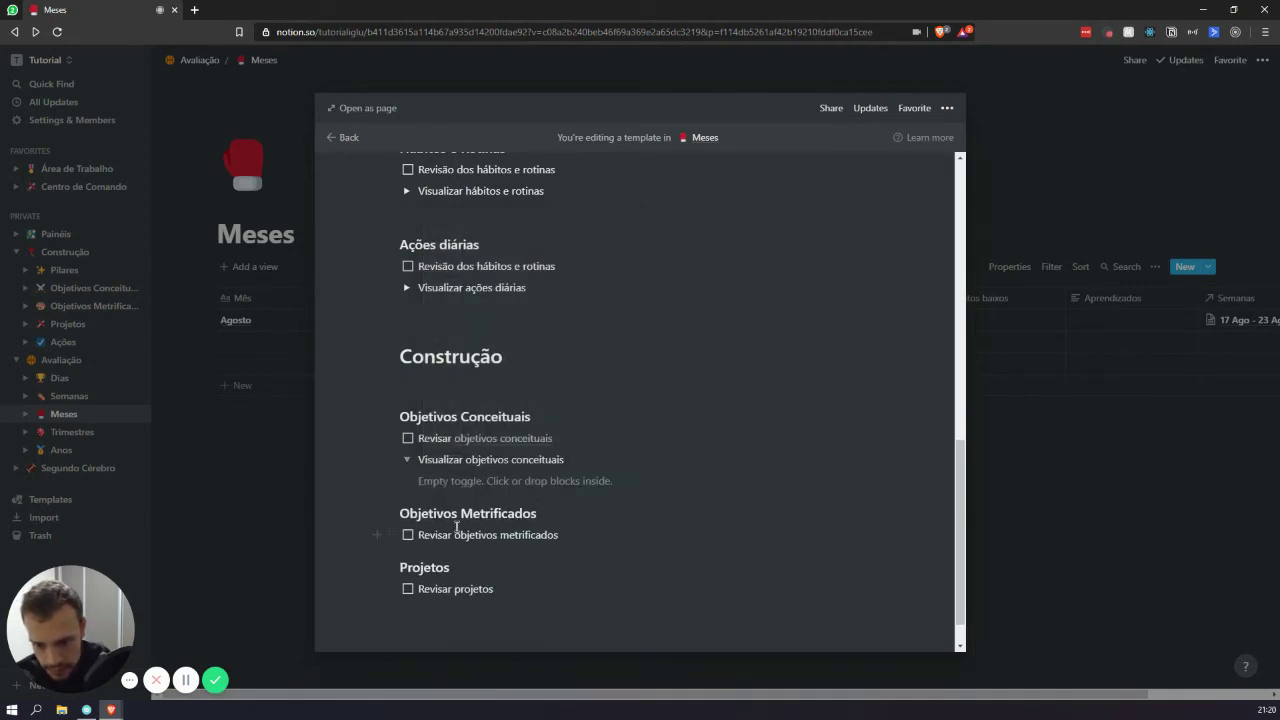
# Insert a linked database of Objetivos Conceituais inside the "Visualizar objetivos conceituais" toggle and collapse the toggle.
pyautogui.click(468, 481)
pyautogui.write('/link')
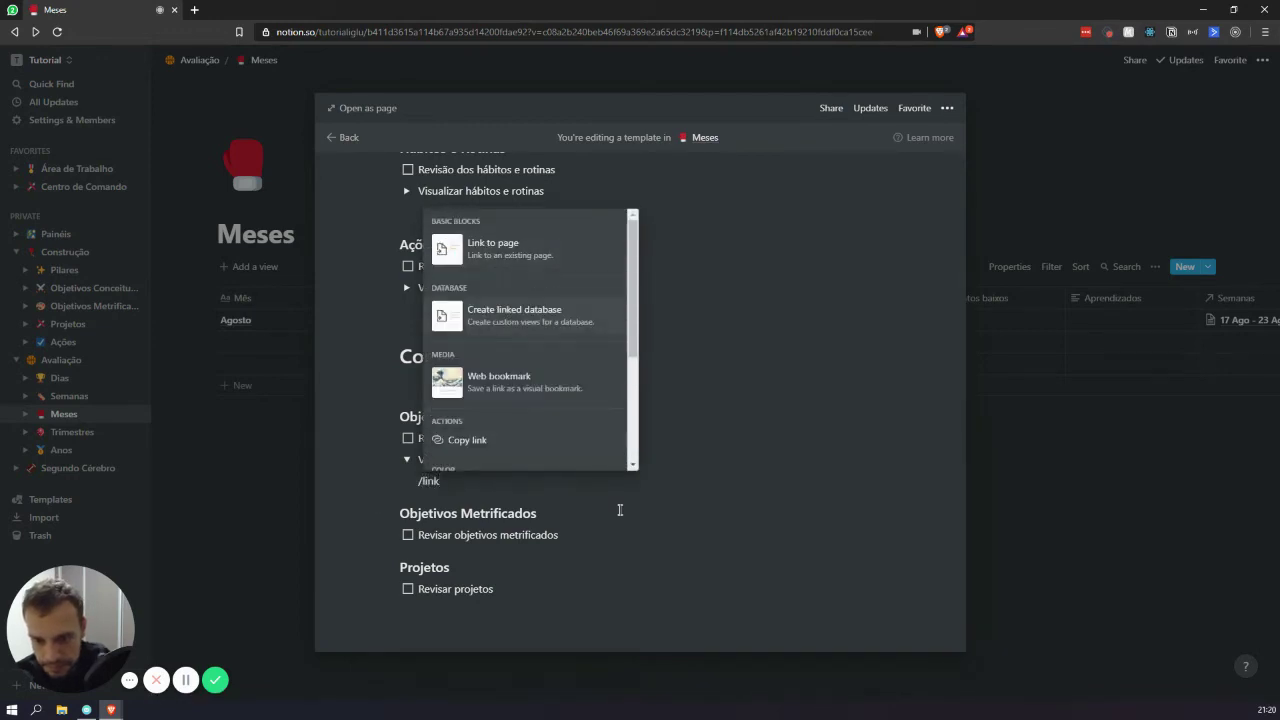
pyautogui.press('Return')
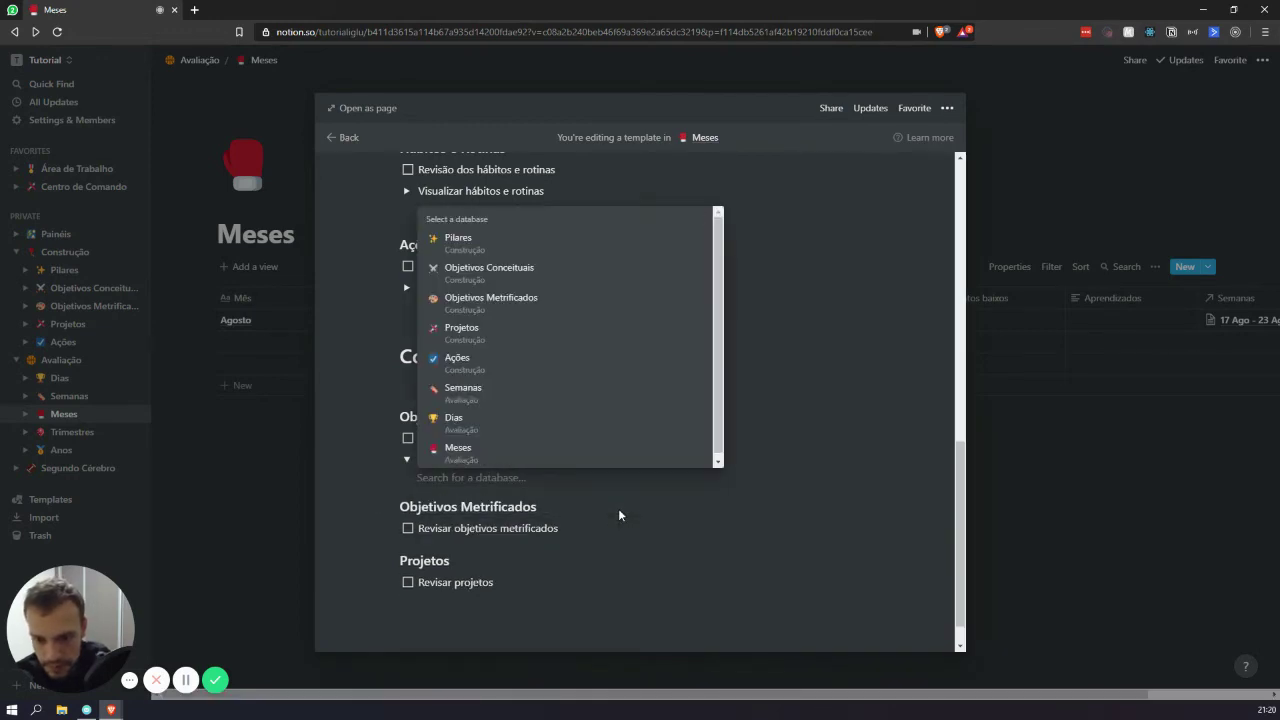
pyautogui.click(537, 278)
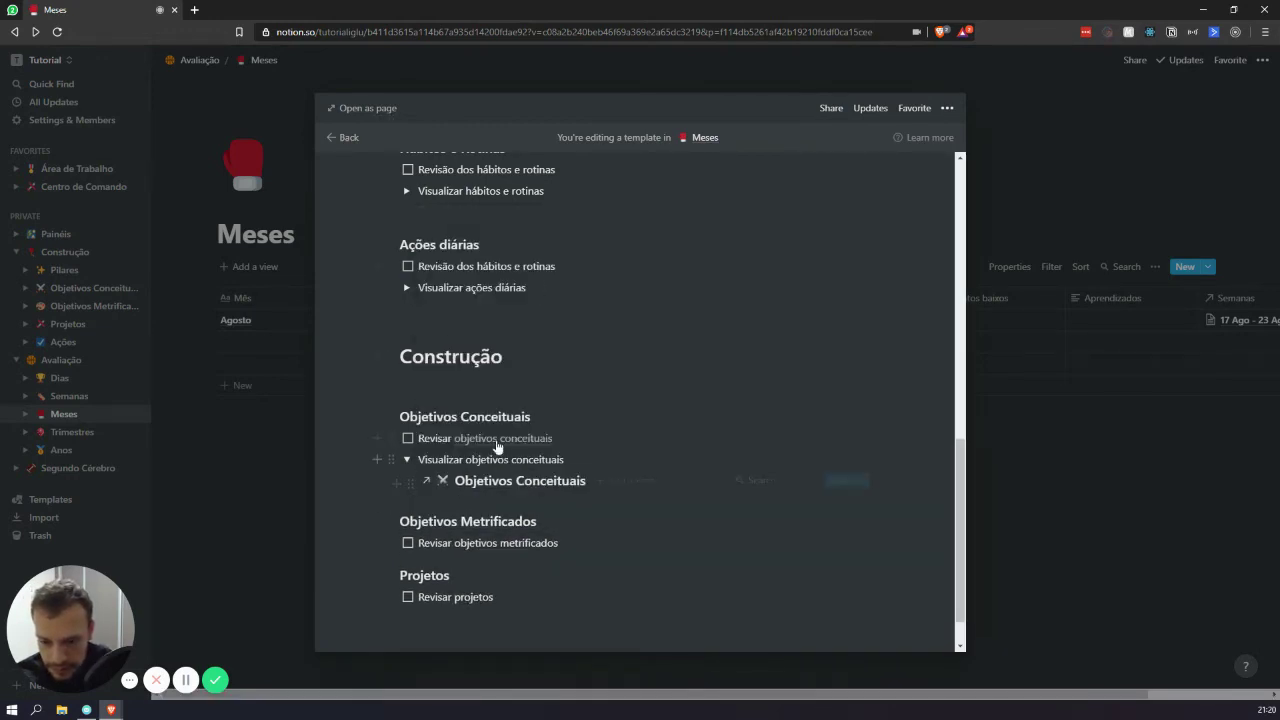
pyautogui.scroll(-2, 481, 412)
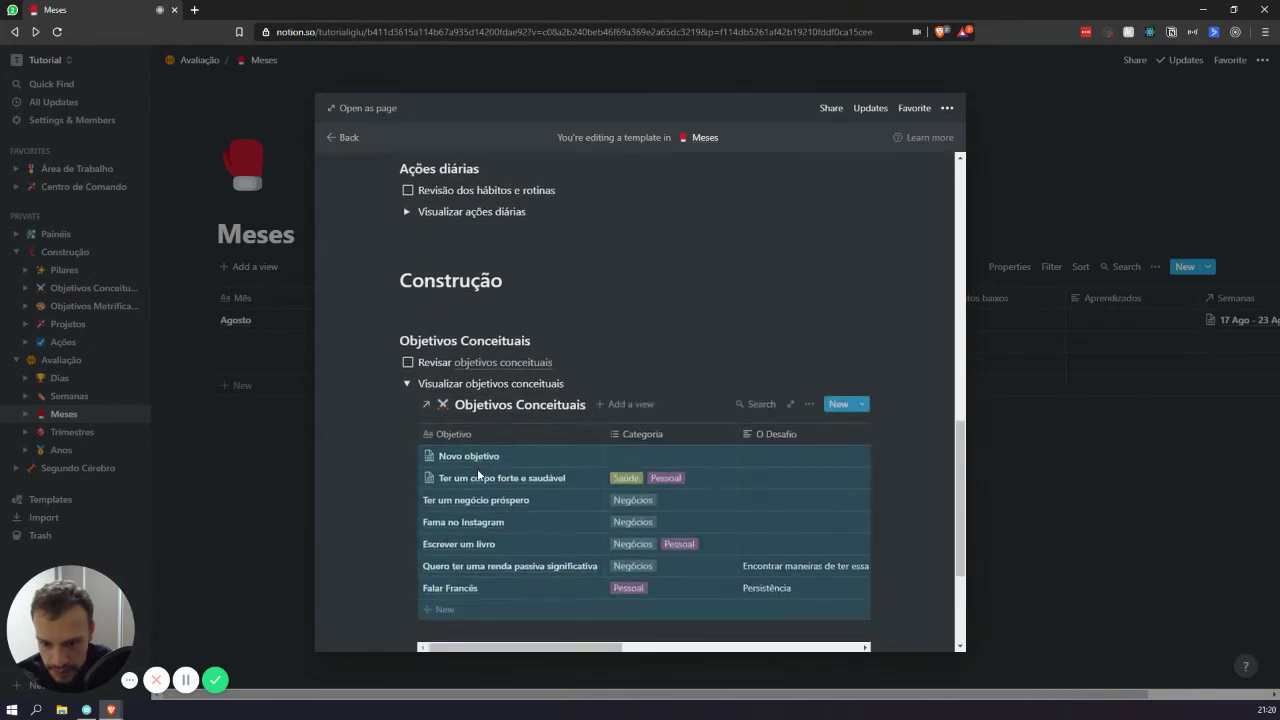
pyautogui.click(406, 270)
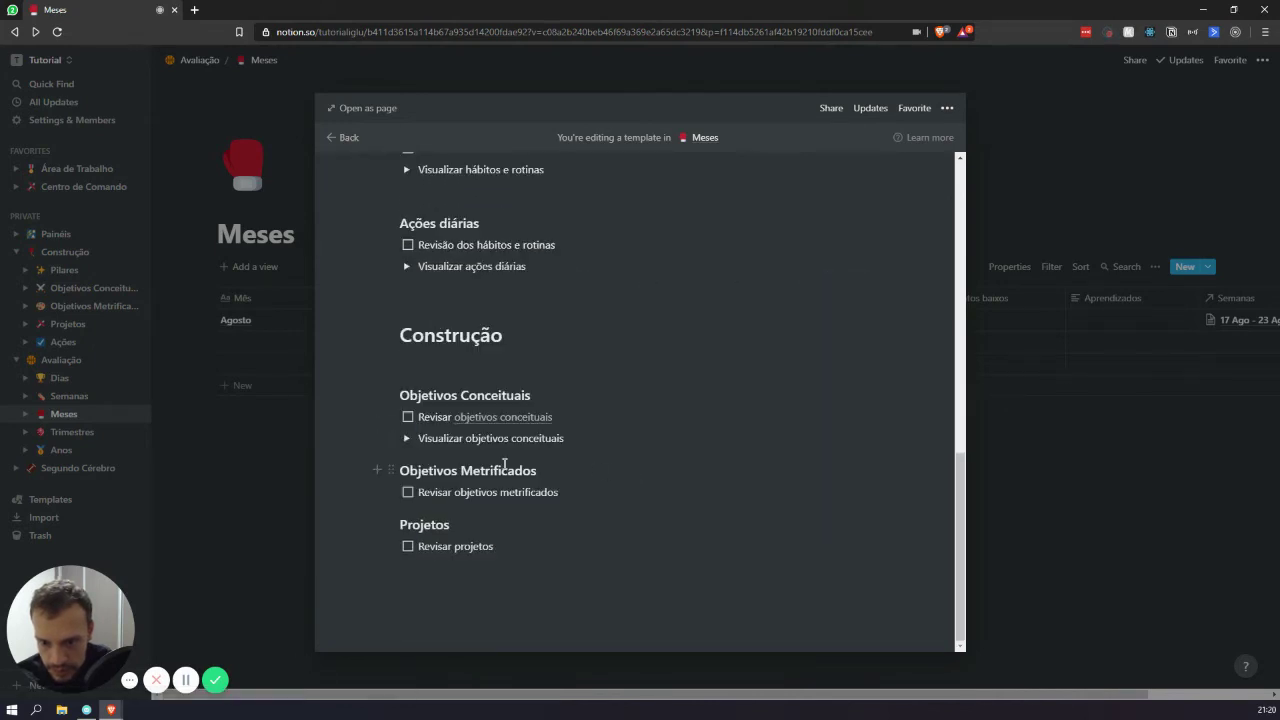
# Add a to-do "Atualizar o progresso dos objetivos" below the Revisar objetivos metrificados item.
pyautogui.press('Return')
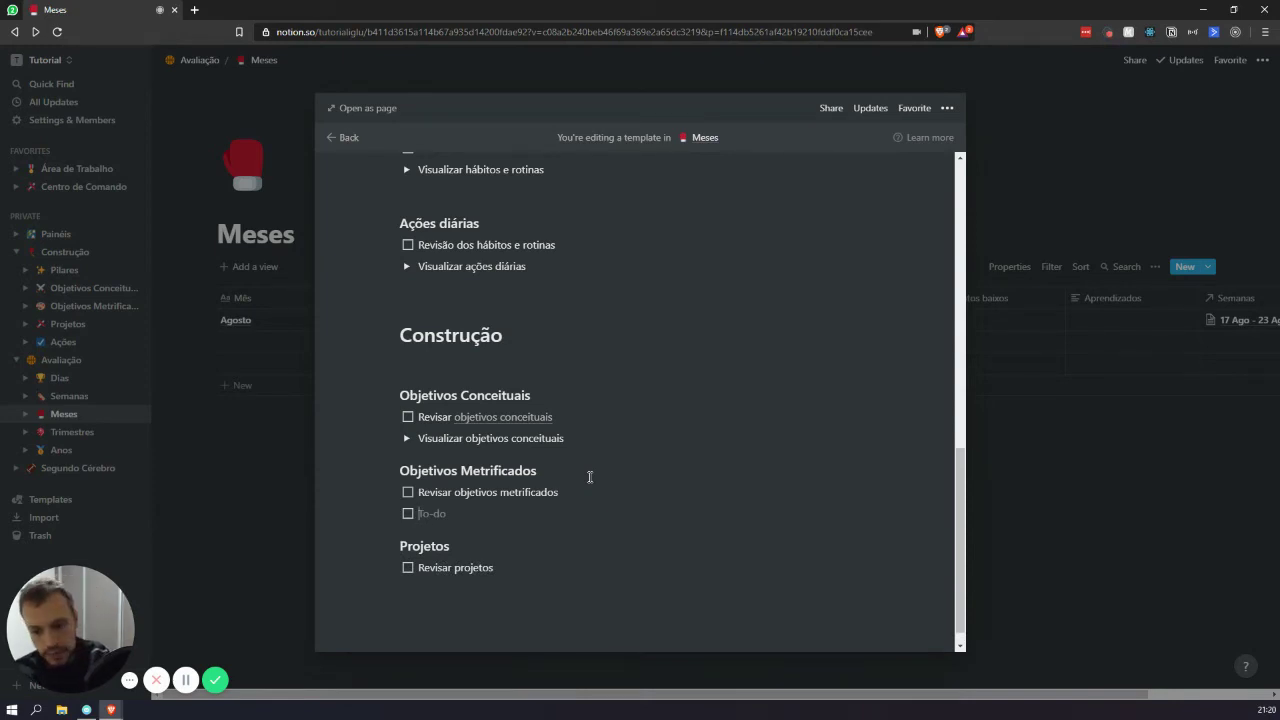
pyautogui.write('Atualizar o progresso dos')
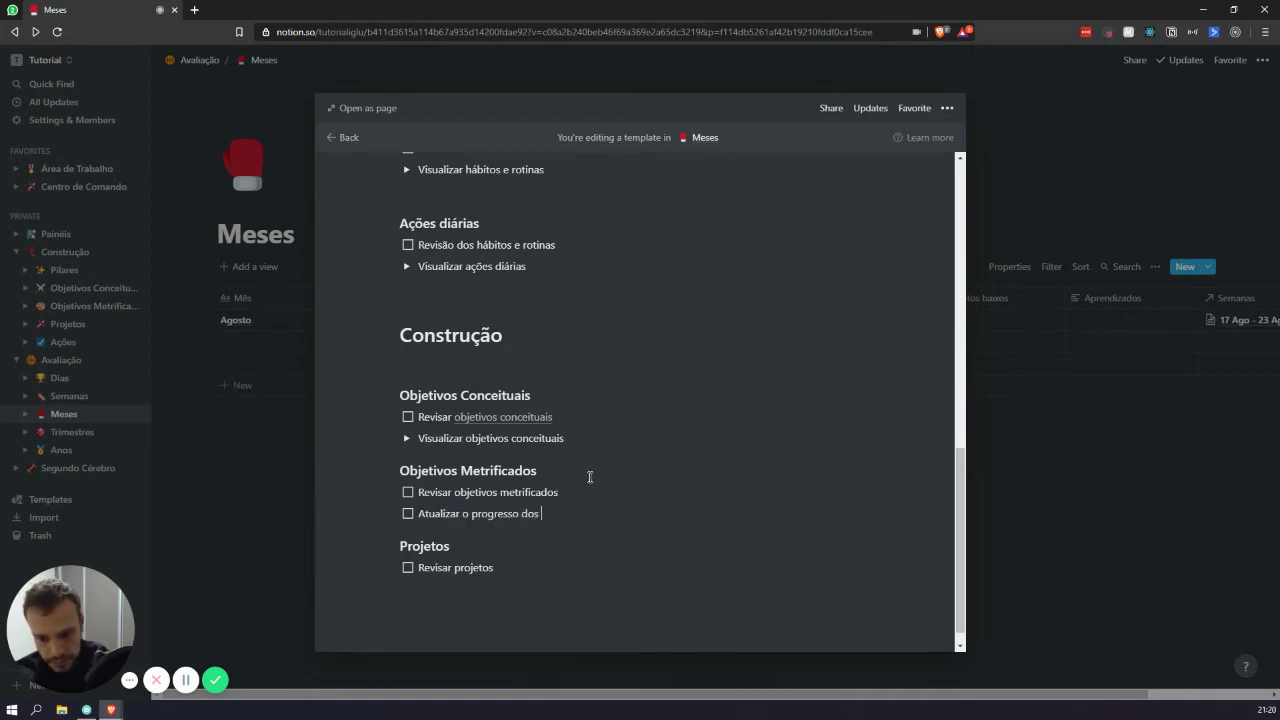
pyautogui.write('objetivos')
# Add a to-do "Algum novo objetivo metrificado?" at the end of the Objetivos Metrificados list.
pyautogui.press('Return')
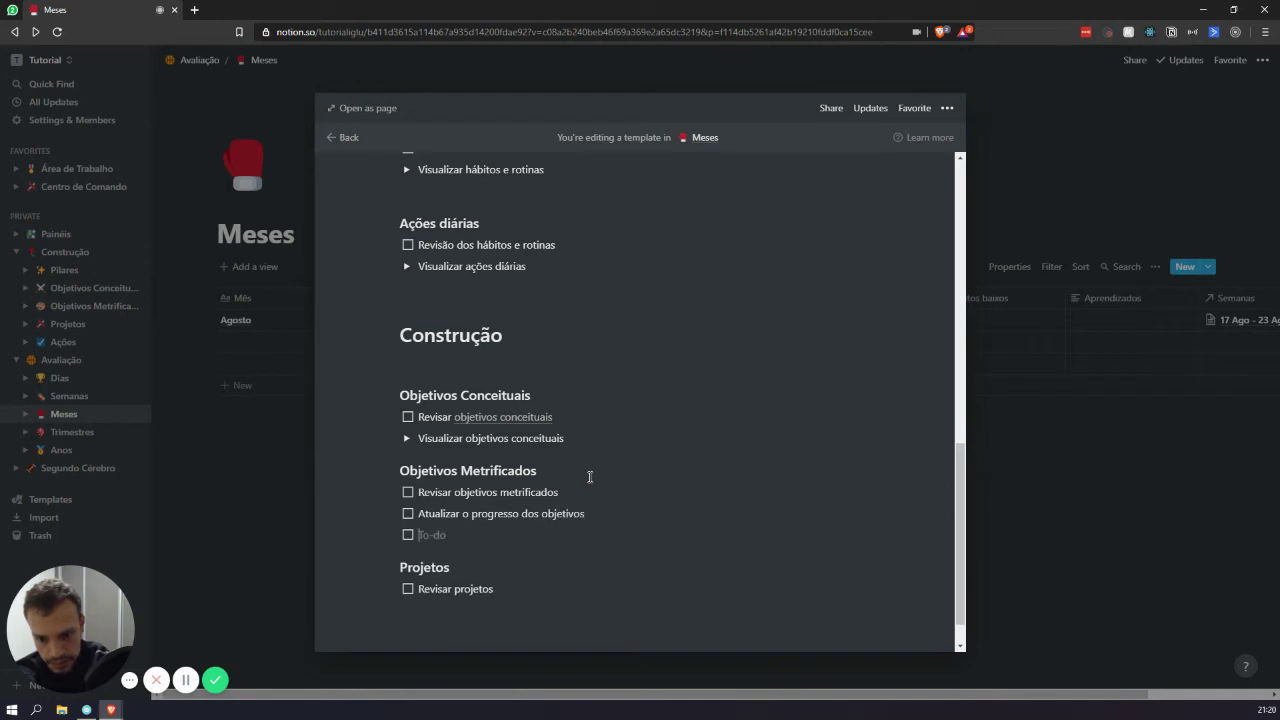
pyautogui.write('Al')
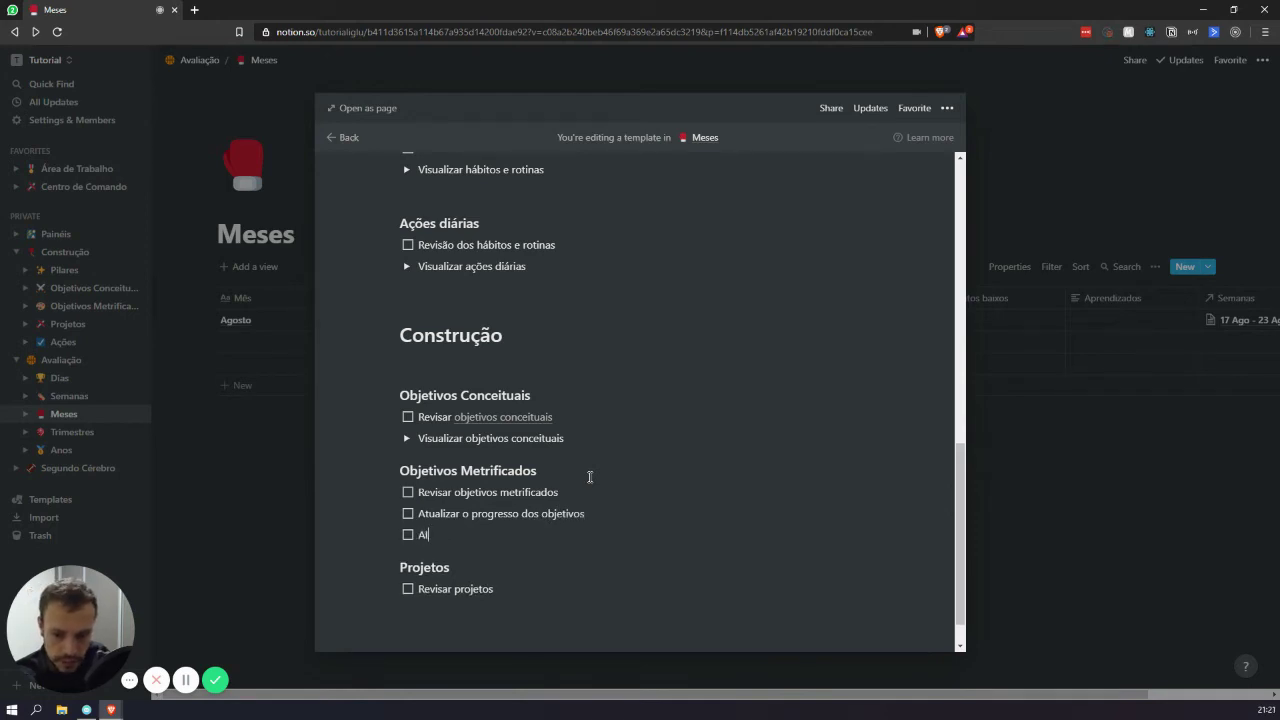
pyautogui.write('gumas o')
pyautogui.press('BackSpace')
pyautogui.press('BackSpace')
pyautogui.press('BackSpace')
pyautogui.press('BackSpace')
pyautogui.write('n')
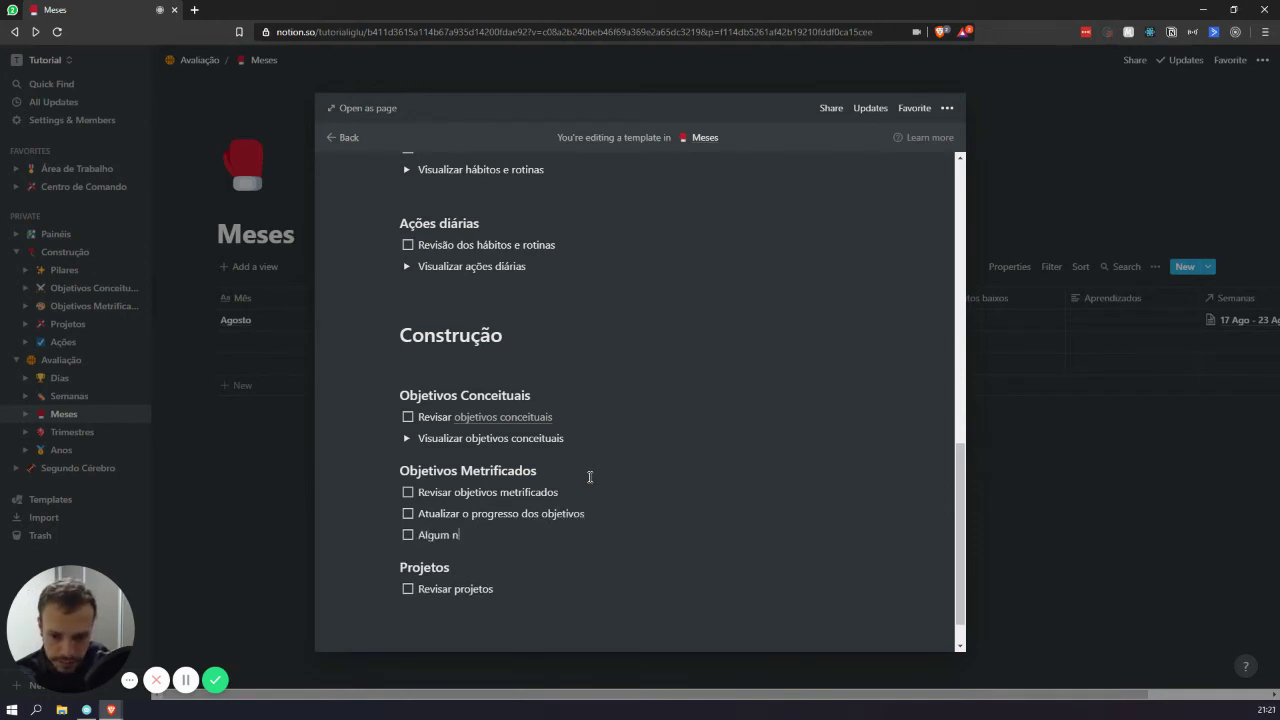
pyautogui.write('ovo objetivo metrifi')
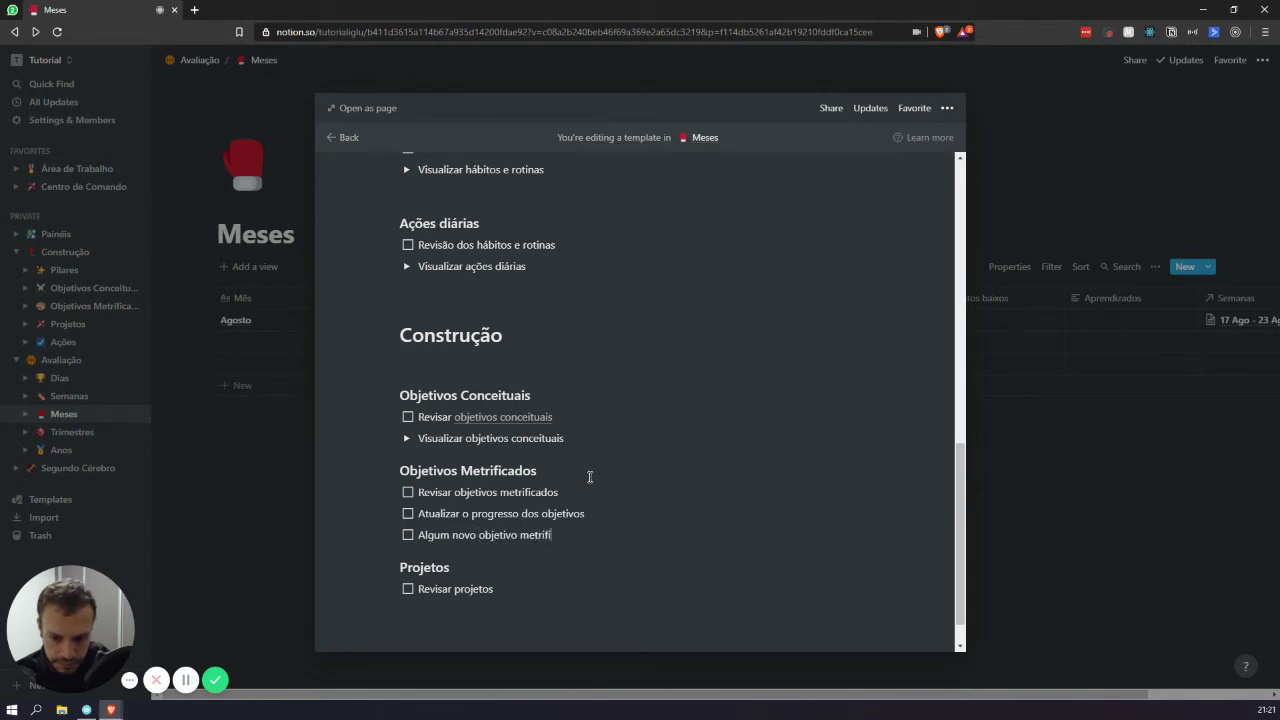
pyautogui.write('cado?')
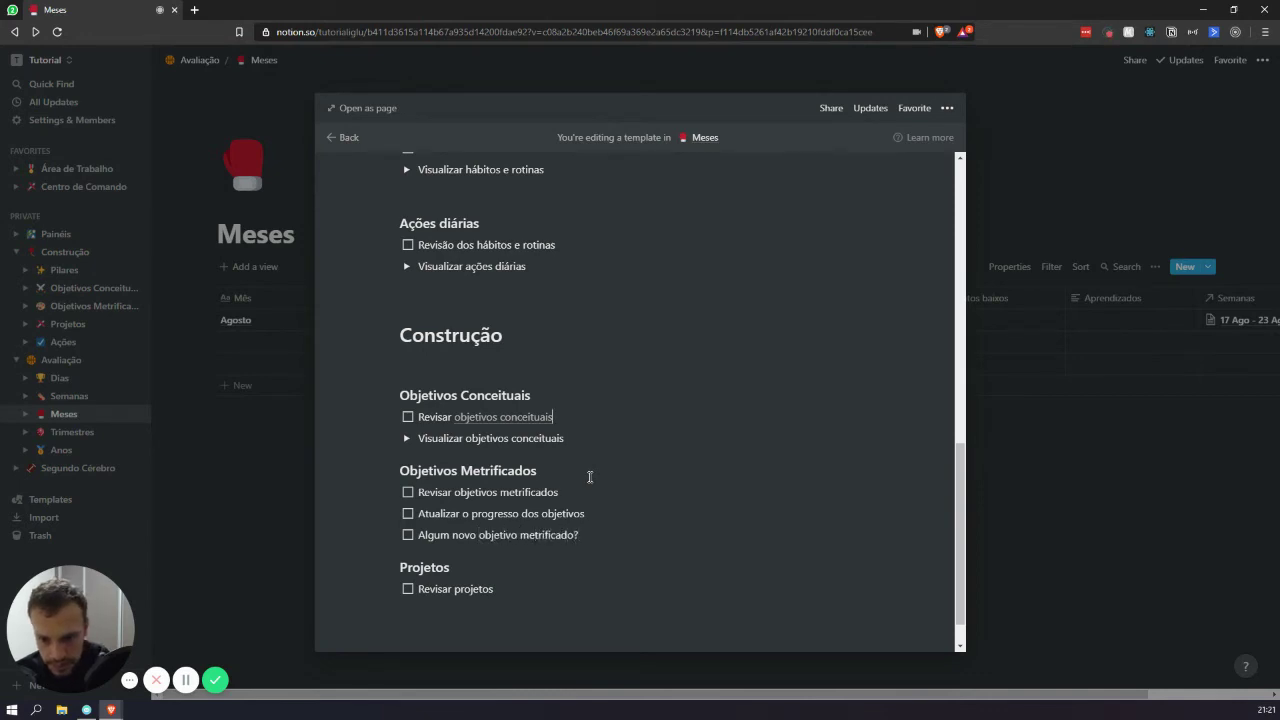
# Add a to-do "Algum novo objetivo conceitual" below the Revisar objetivos conceituais item.
pyautogui.press('Return')
pyautogui.write('m nov')
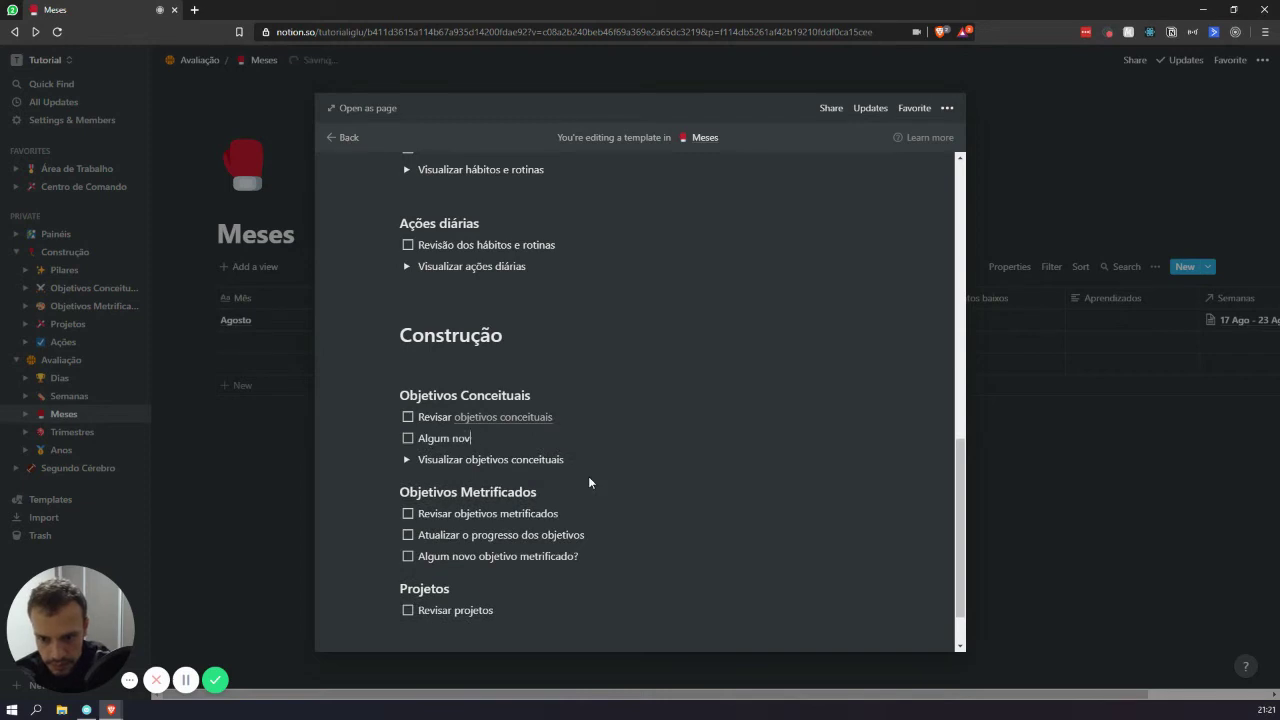
pyautogui.write('o objetivo conceitual')
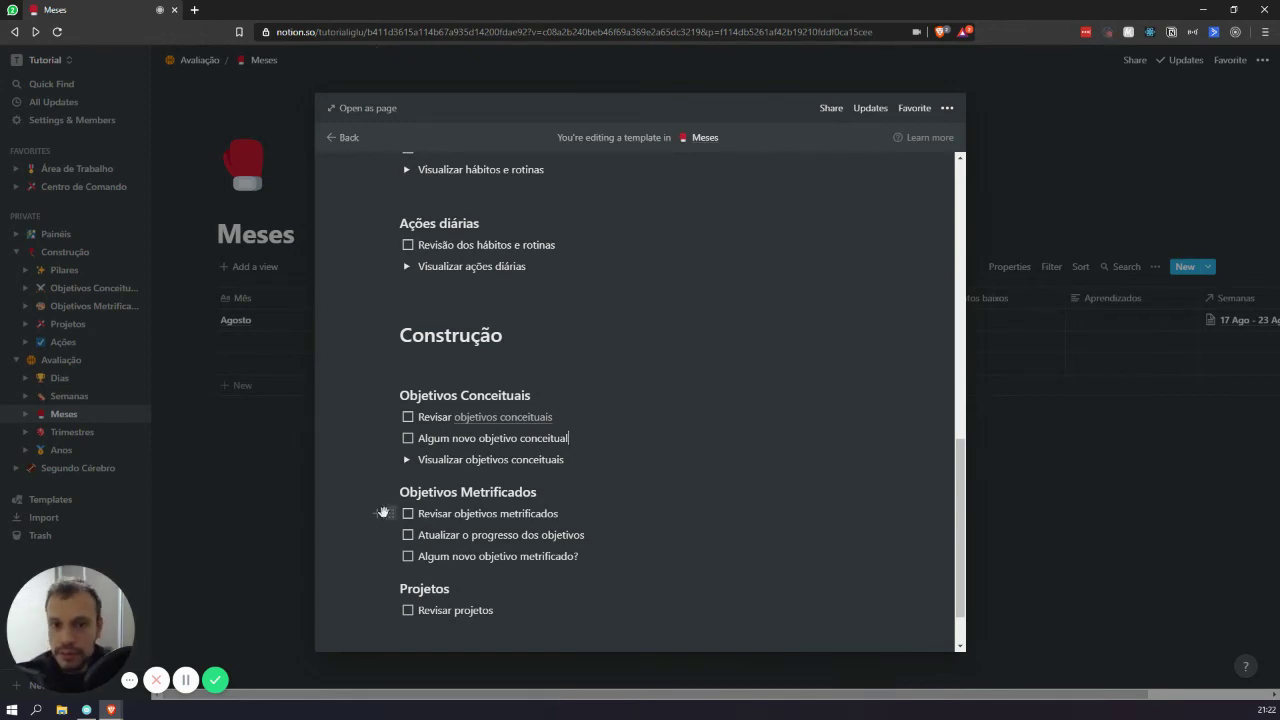
# Try out the Objetivos Conceituais section by expanding and collapsing its toggle and checking and unchecking both to-dos.
pyautogui.click(408, 459)
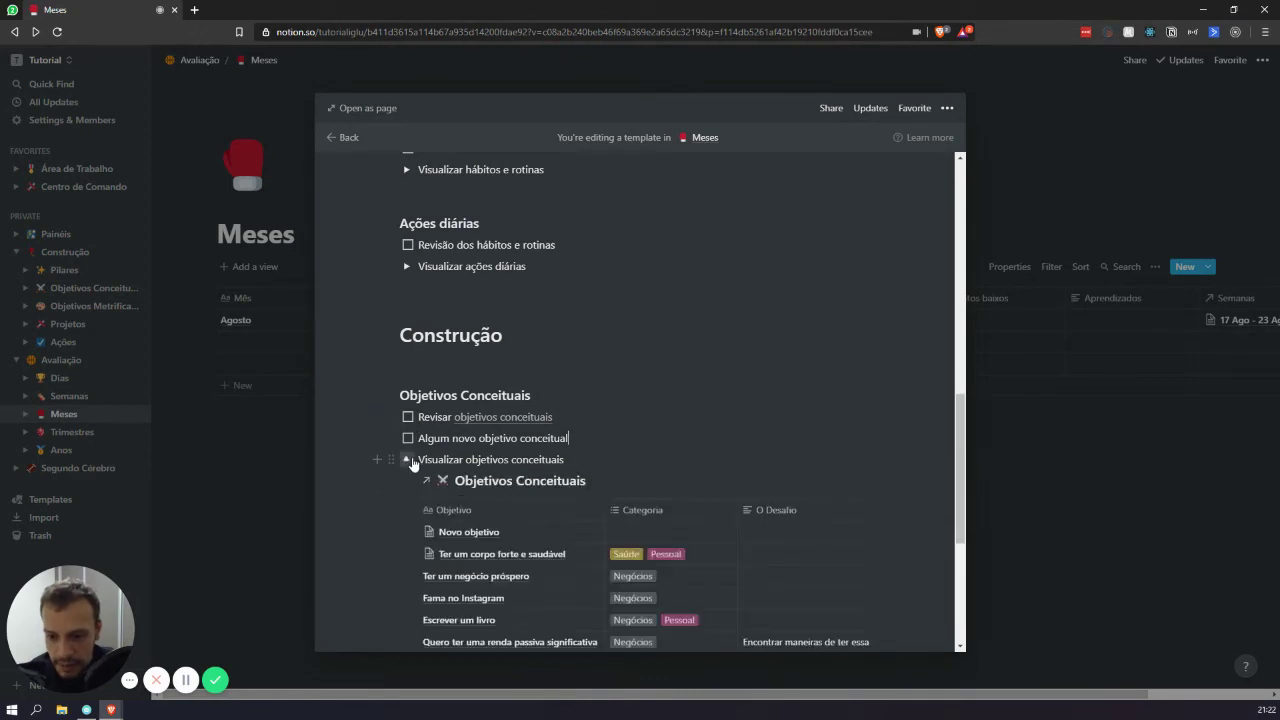
pyautogui.click(407, 459)
pyautogui.click(407, 440)
pyautogui.click(408, 417)
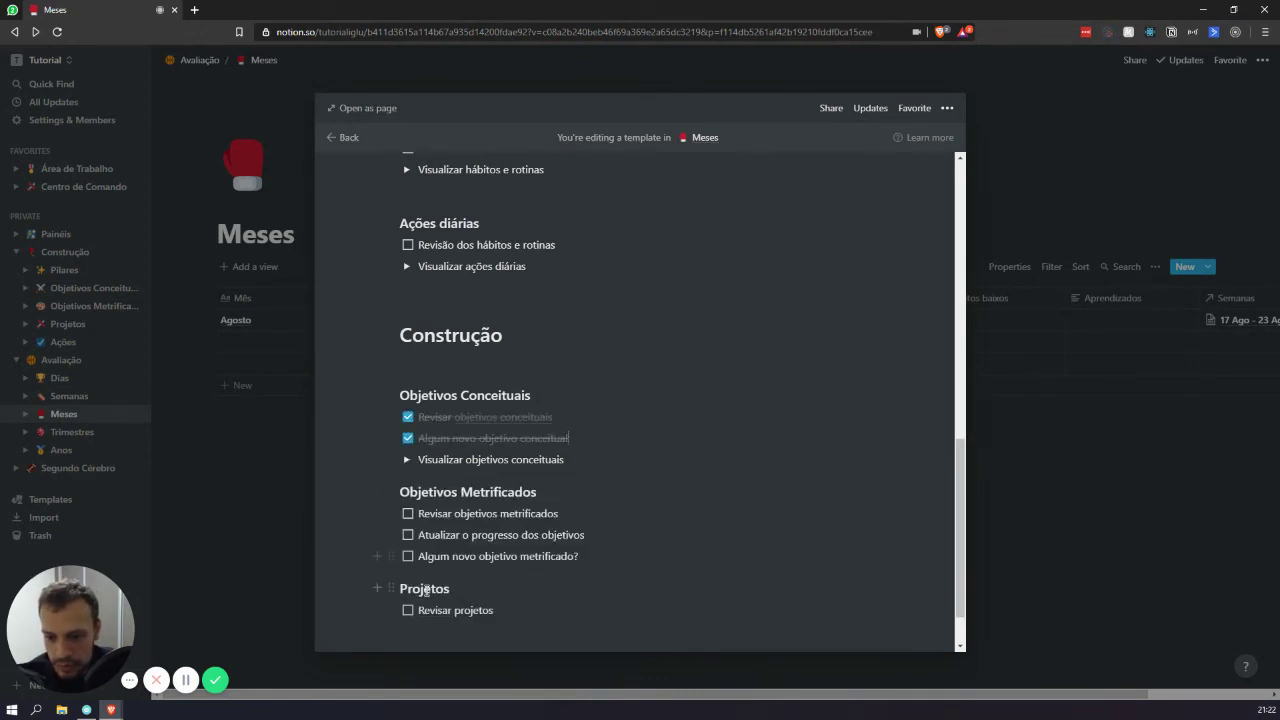
pyautogui.click(407, 439)
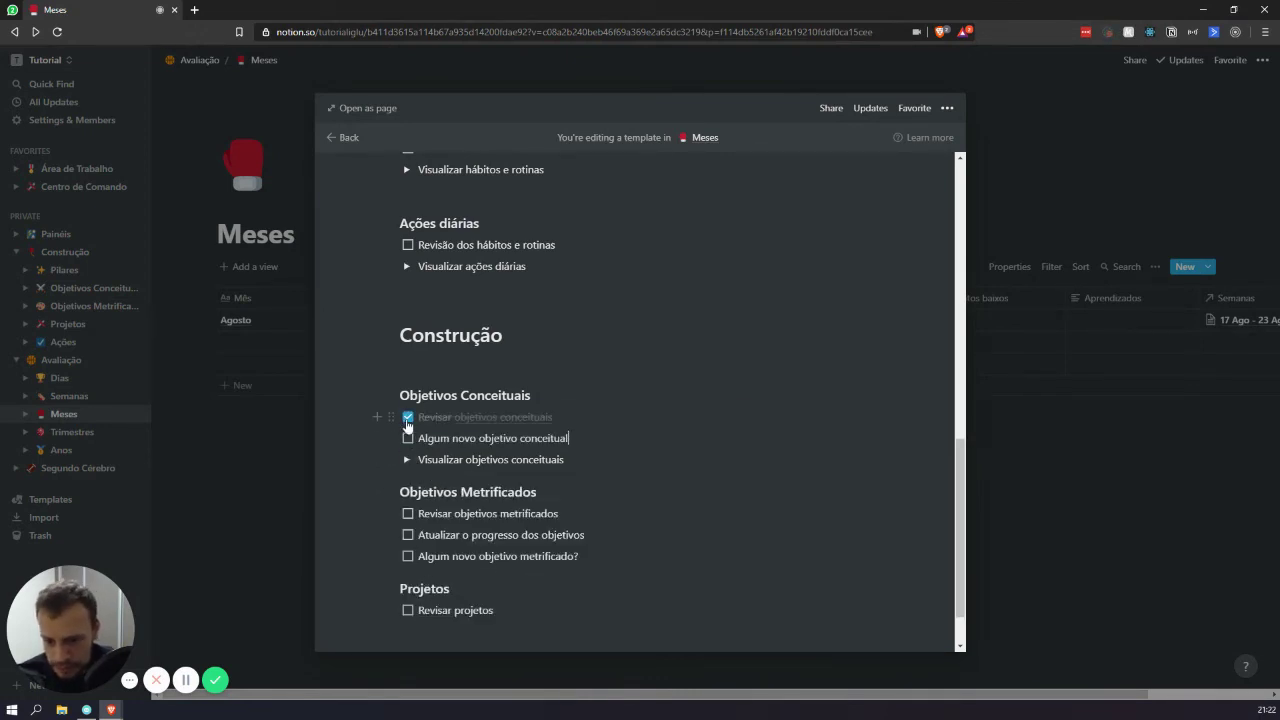
pyautogui.click(408, 417)
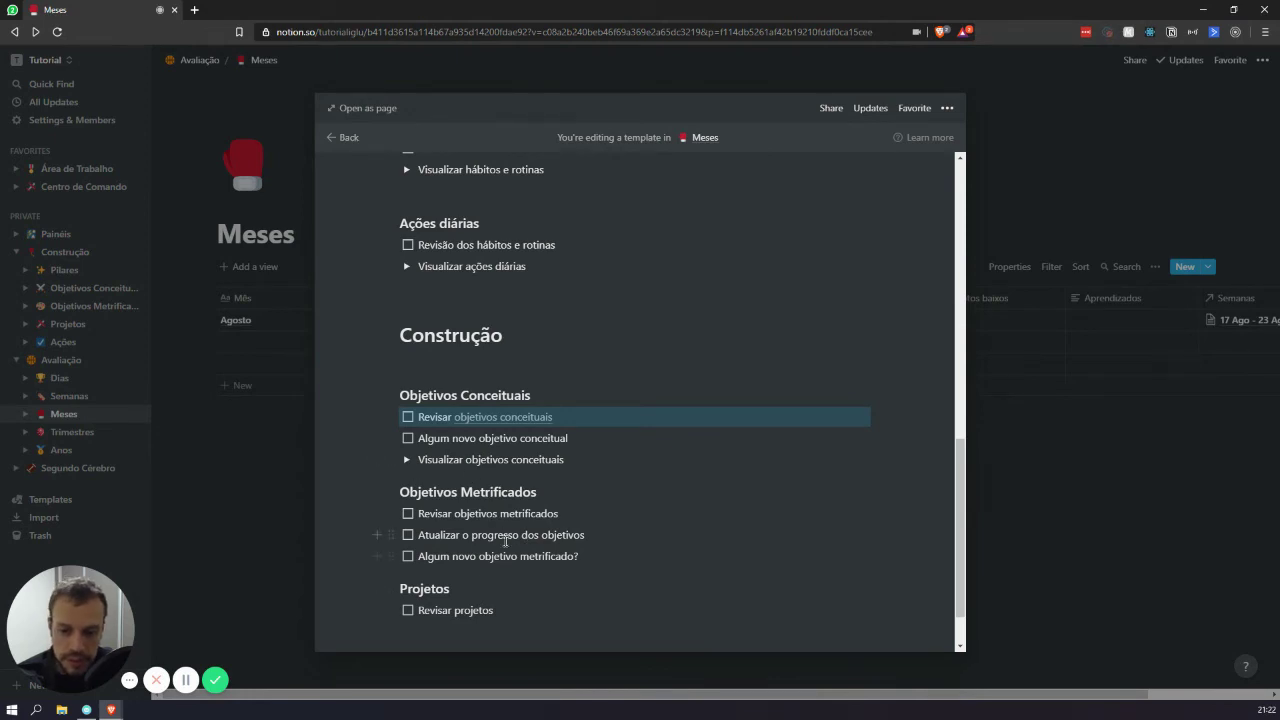
# Add a toggle "Visualizar objetivos metrificados" below the "Algum novo objetivo metrificado?" to-do.
pyautogui.moveTo(418, 537); pyautogui.dragTo(584, 537)
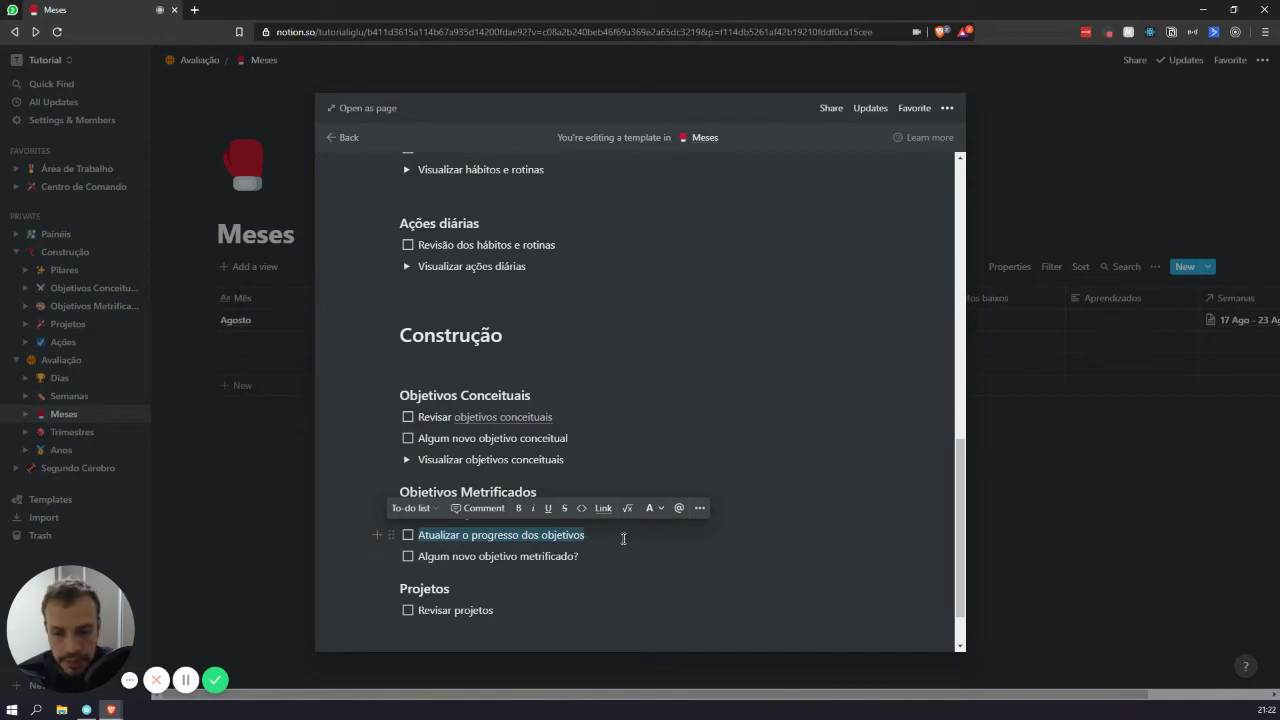
pyautogui.click(615, 540)
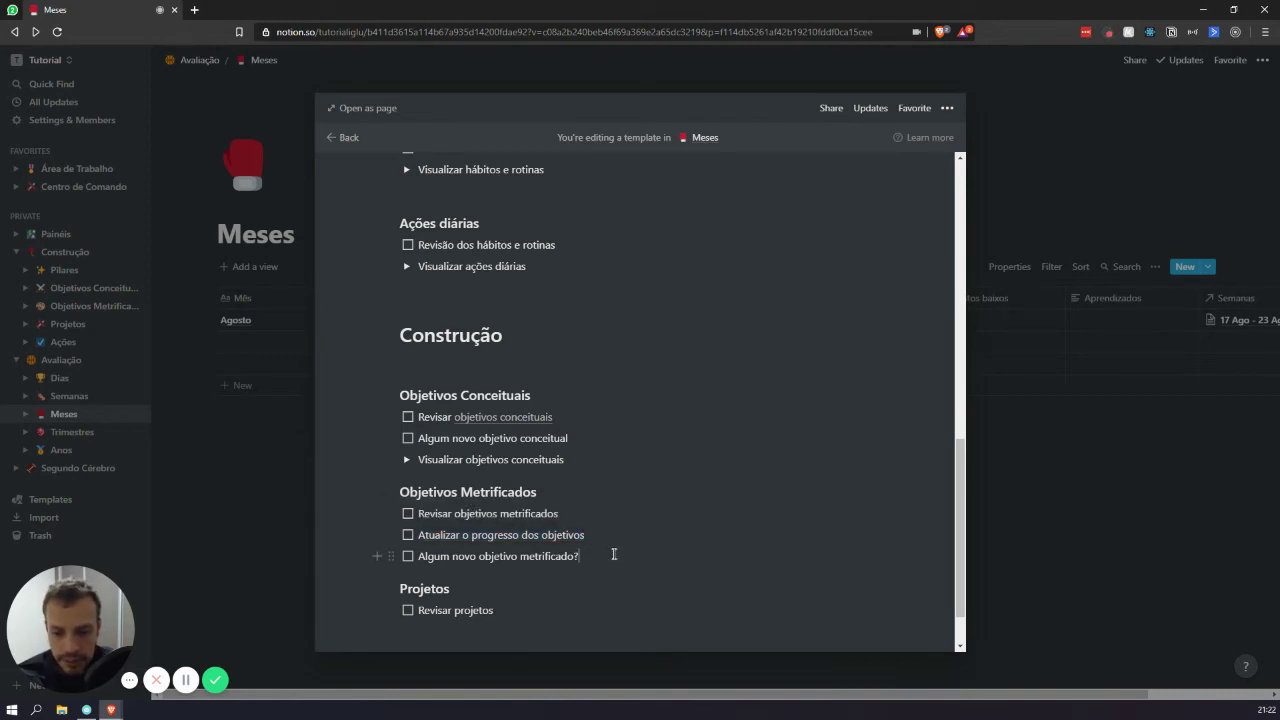
pyautogui.click(609, 550)
pyautogui.press('Return')
pyautogui.press('Return')
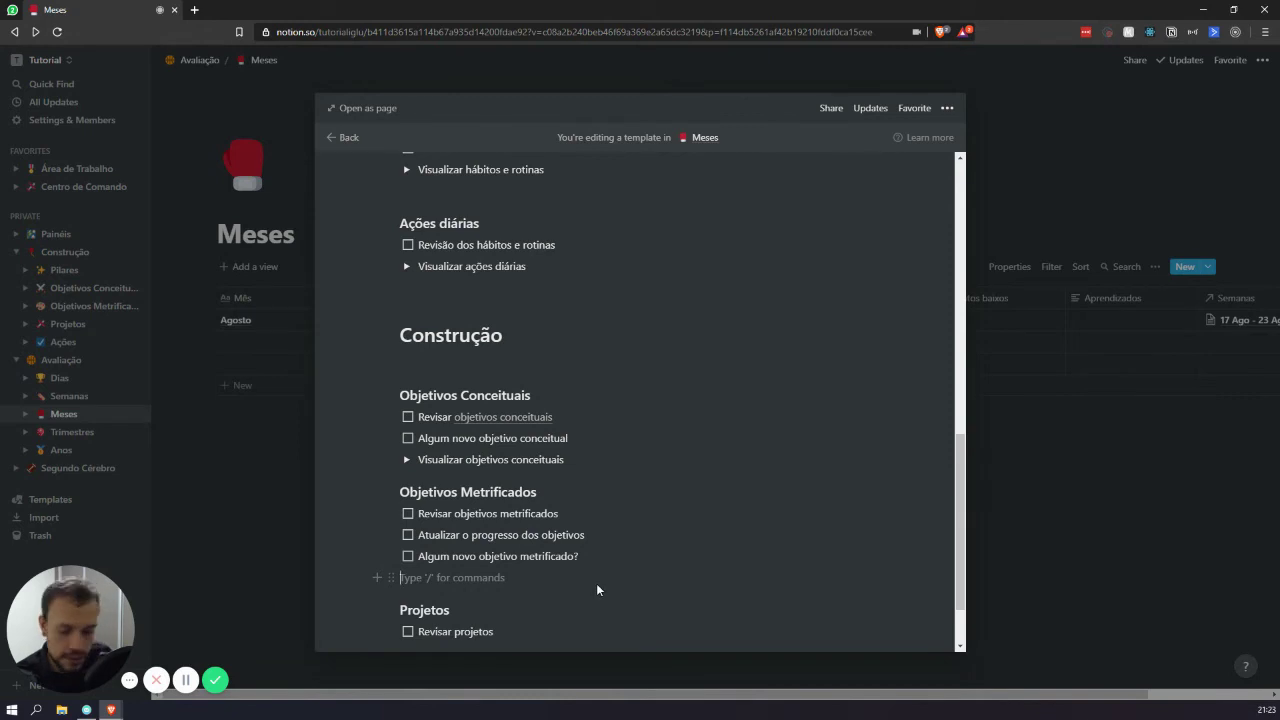
pyautogui.write('/toggle')
pyautogui.press('Return')
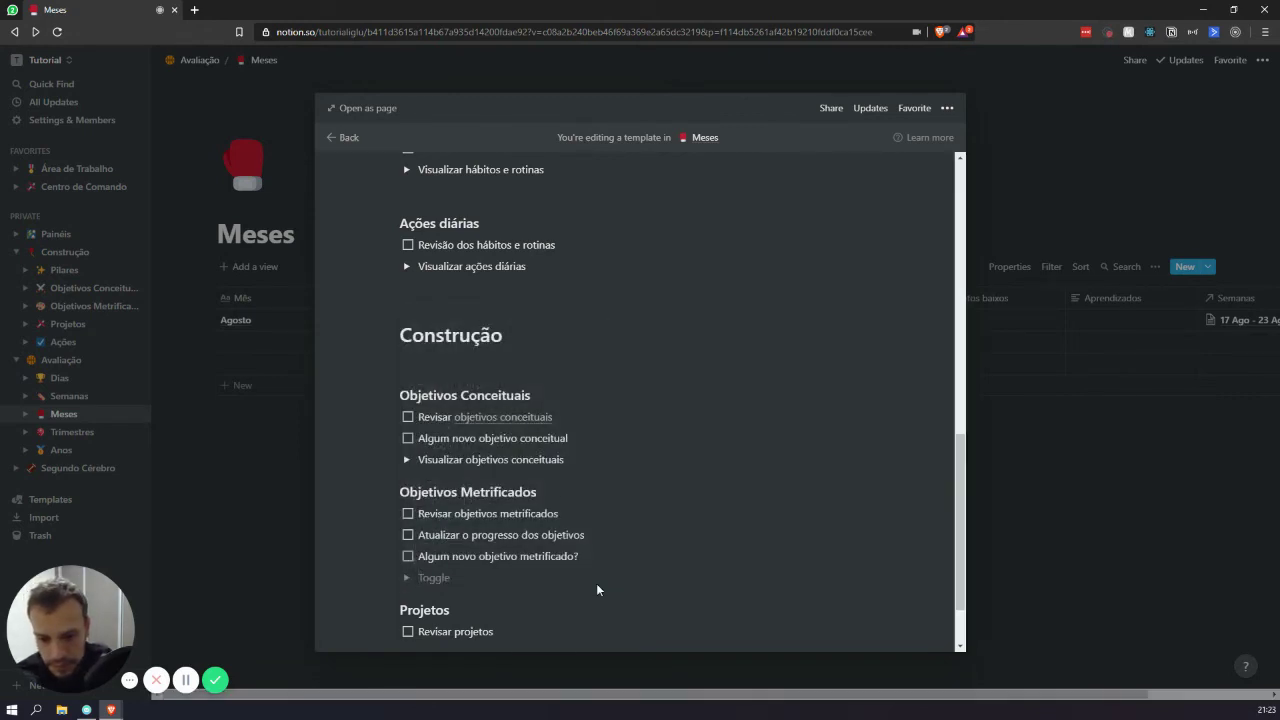
pyautogui.write('Visualizar objet')
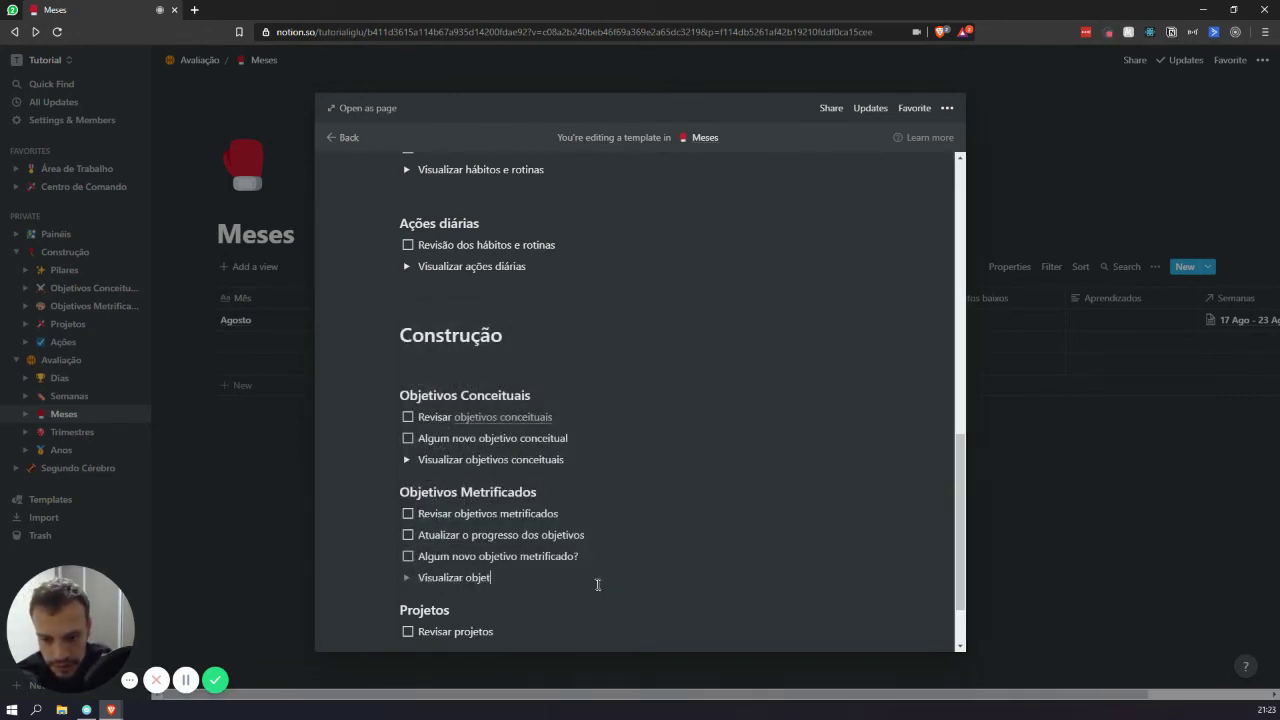
pyautogui.write('ivos metrificados')
# Expand the "Visualizar objetivos metrificados" toggle and insert a linked database of Objetivos Metrificados inside it.
pyautogui.click(406, 577)
pyautogui.click(442, 598)
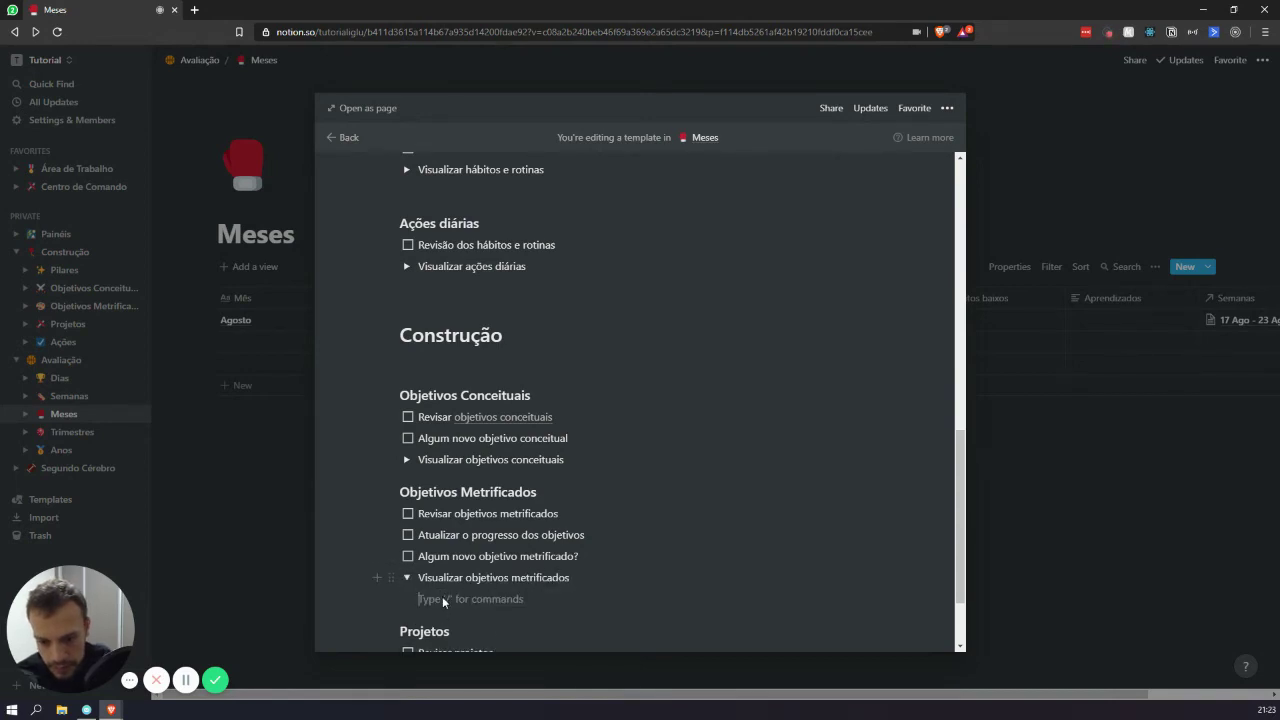
pyautogui.write('/linked')
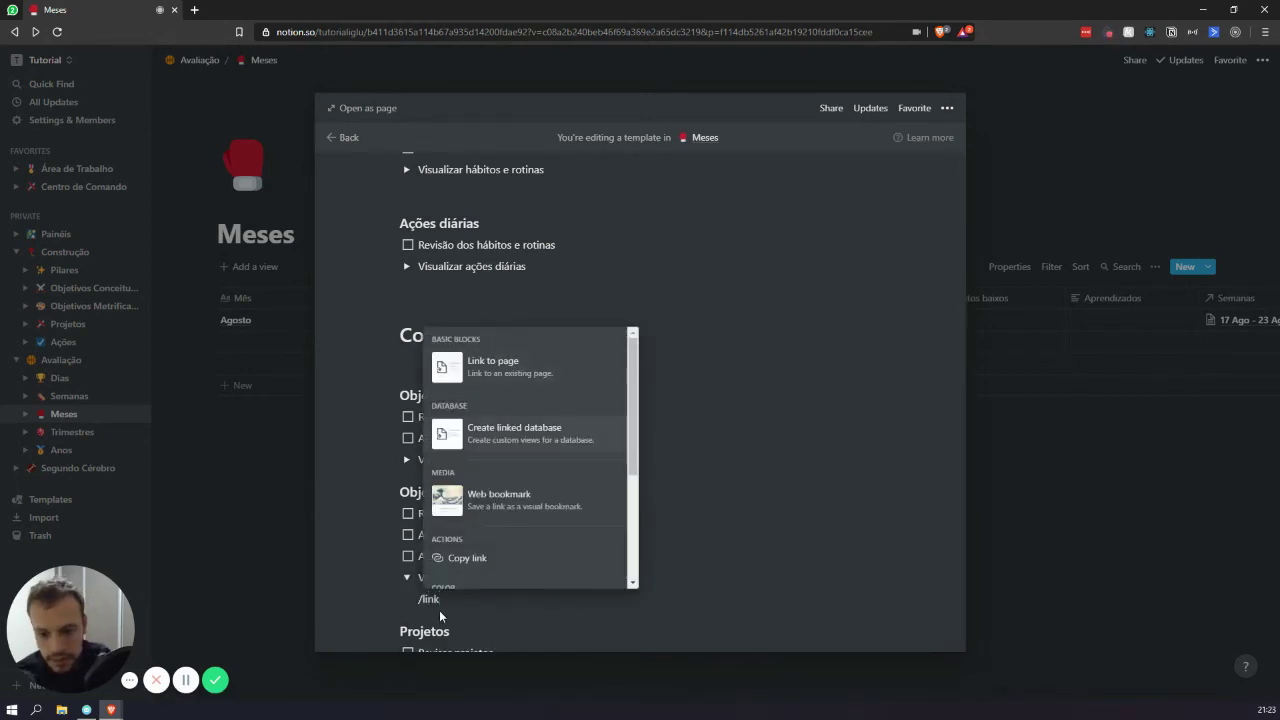
pyautogui.press('Return')
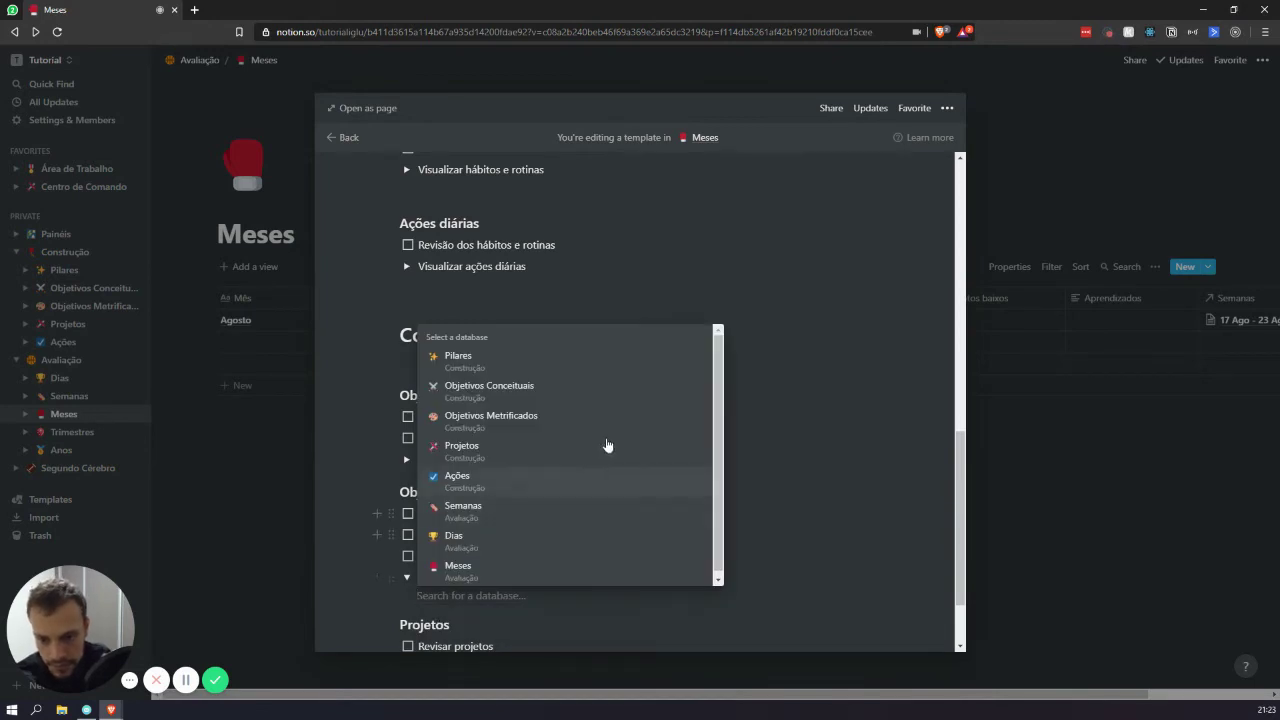
pyautogui.click(596, 417)
pyautogui.scroll(-2, 640, 561)
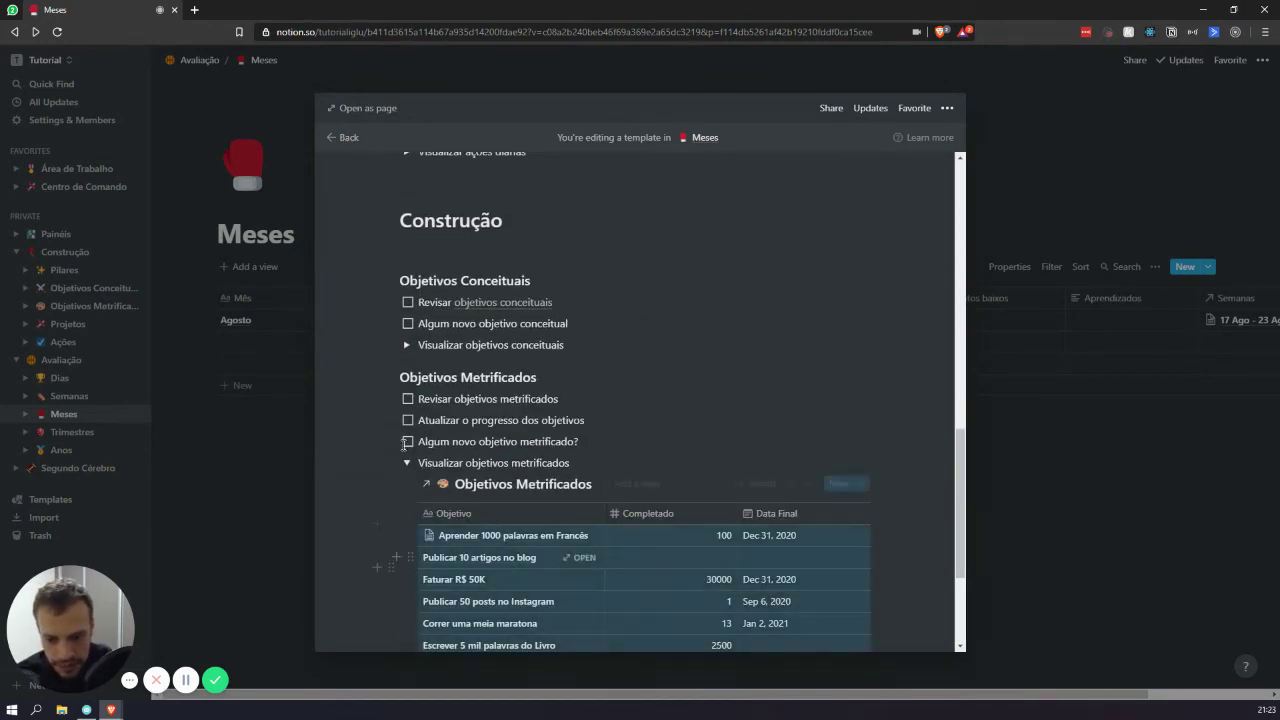
pyautogui.scroll(-2, 560, 456)
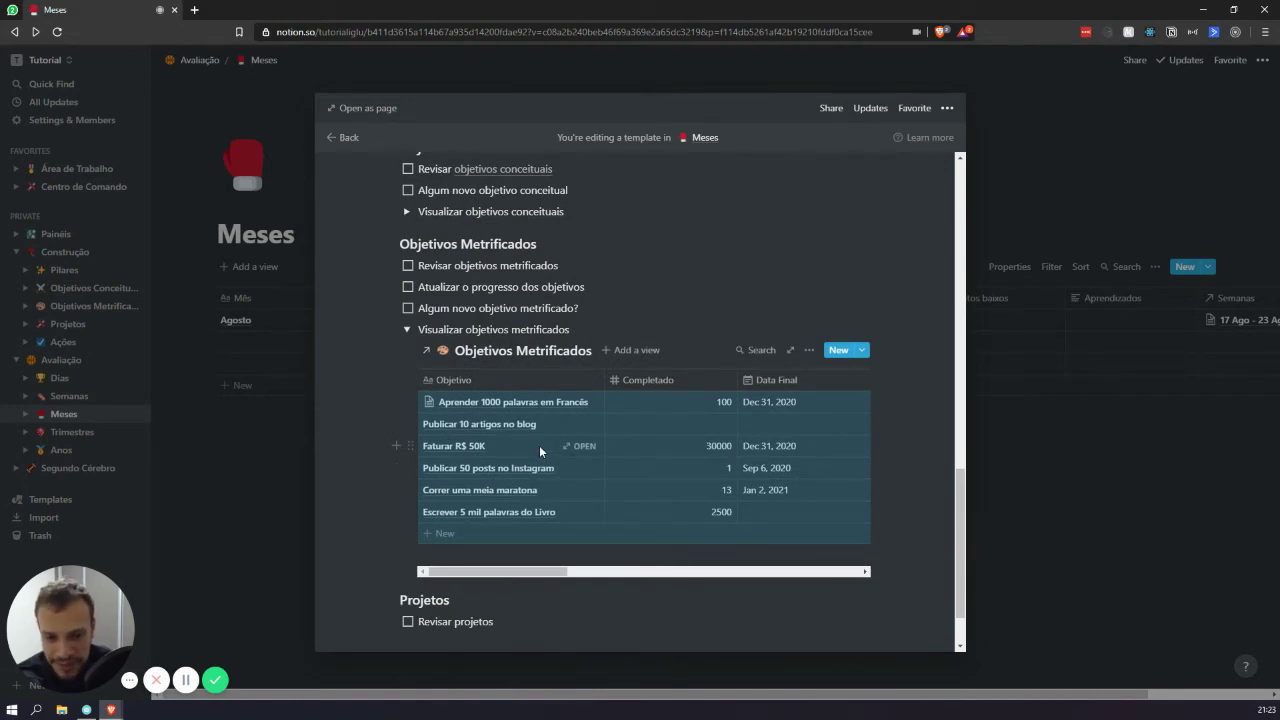
# Narrow the Completado and Meta columns of the linked Objetivos Metrificados table.
pyautogui.moveTo(511, 572); pyautogui.dragTo(470, 562)
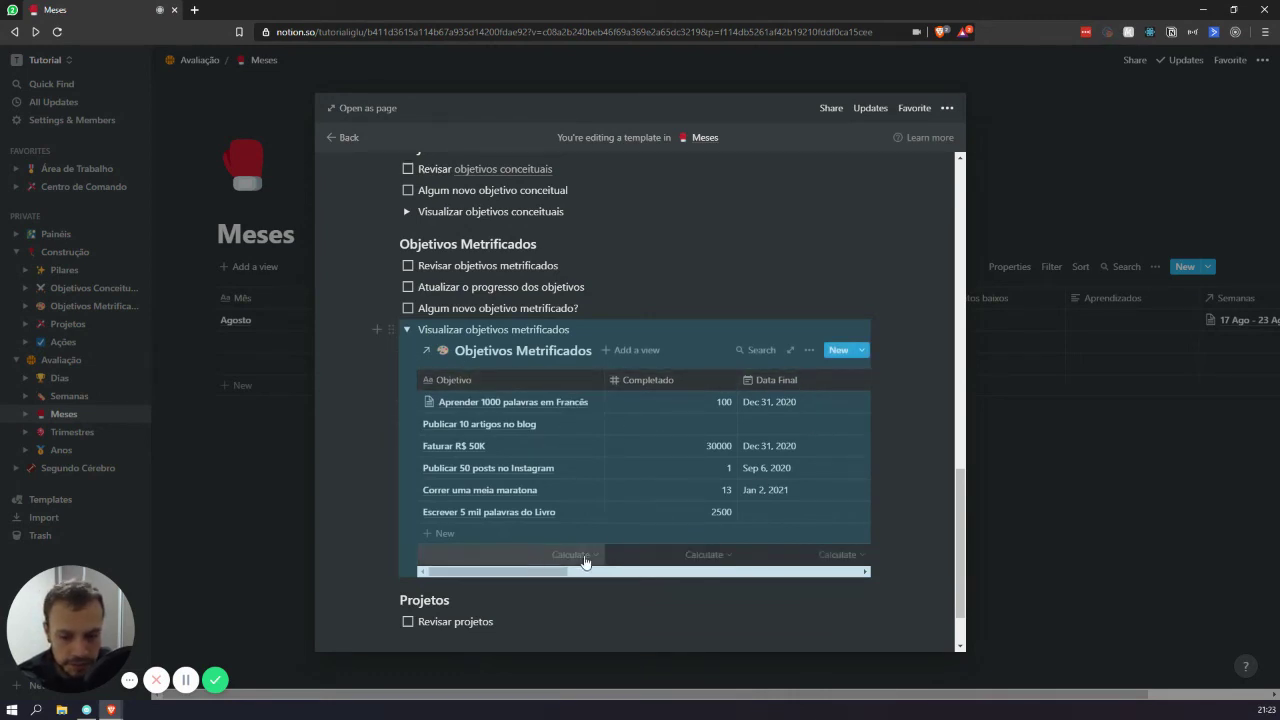
pyautogui.moveTo(540, 574); pyautogui.dragTo(609, 575)
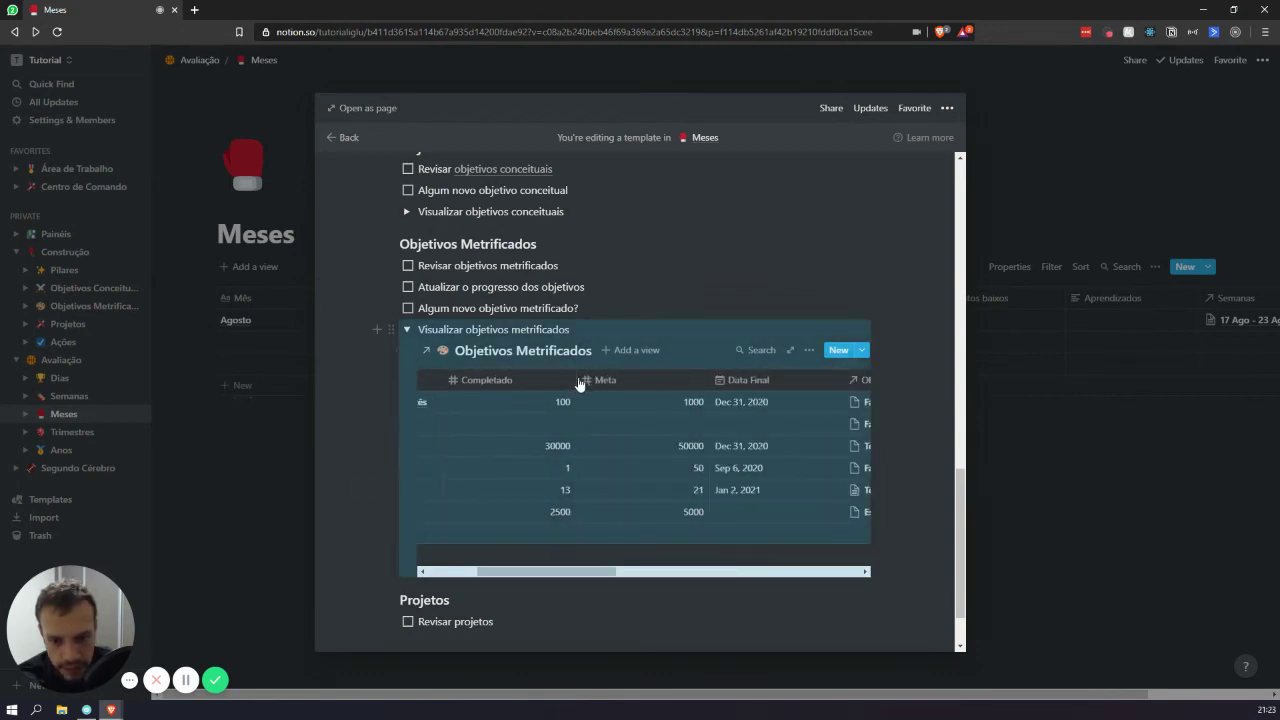
pyautogui.moveTo(580, 380); pyautogui.dragTo(523, 374)
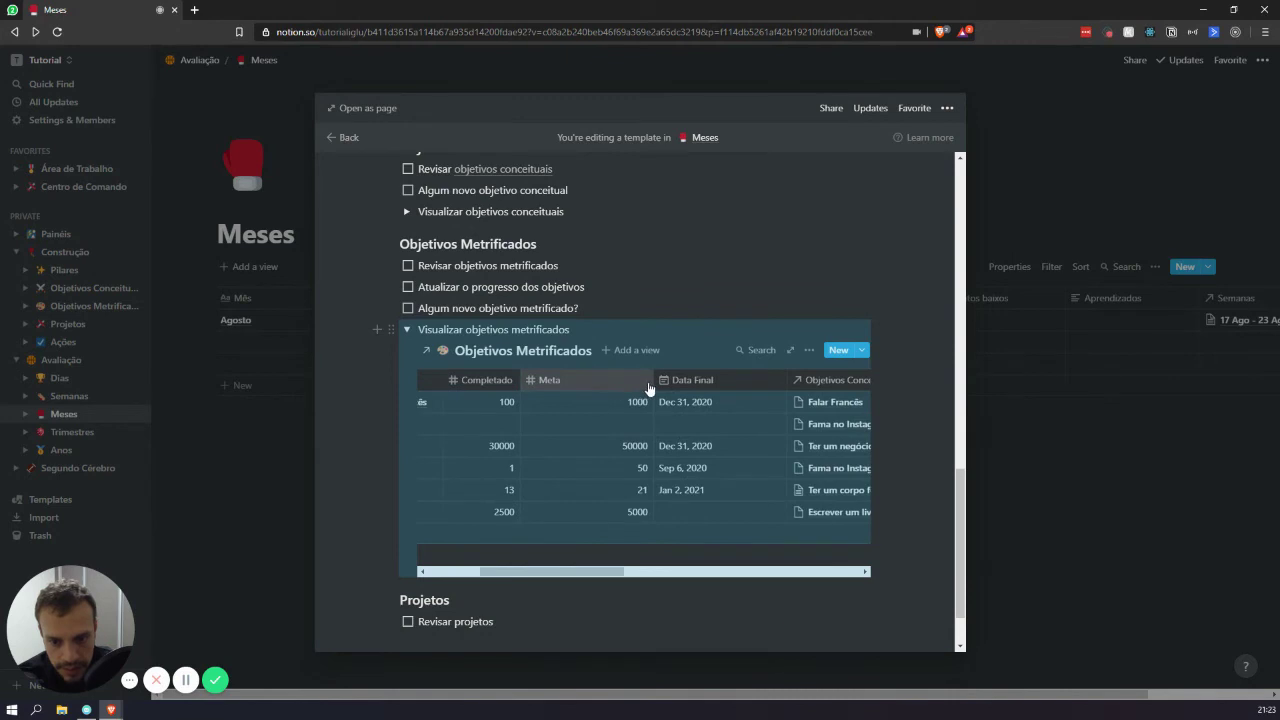
pyautogui.moveTo(653, 382); pyautogui.dragTo(587, 382)
# Move the Progresso column directly after Meta in the linked Objetivos Metrificados table and narrow it slightly.
pyautogui.moveTo(576, 572); pyautogui.dragTo(638, 574)
pyautogui.moveTo(828, 380); pyautogui.dragTo(531, 380)
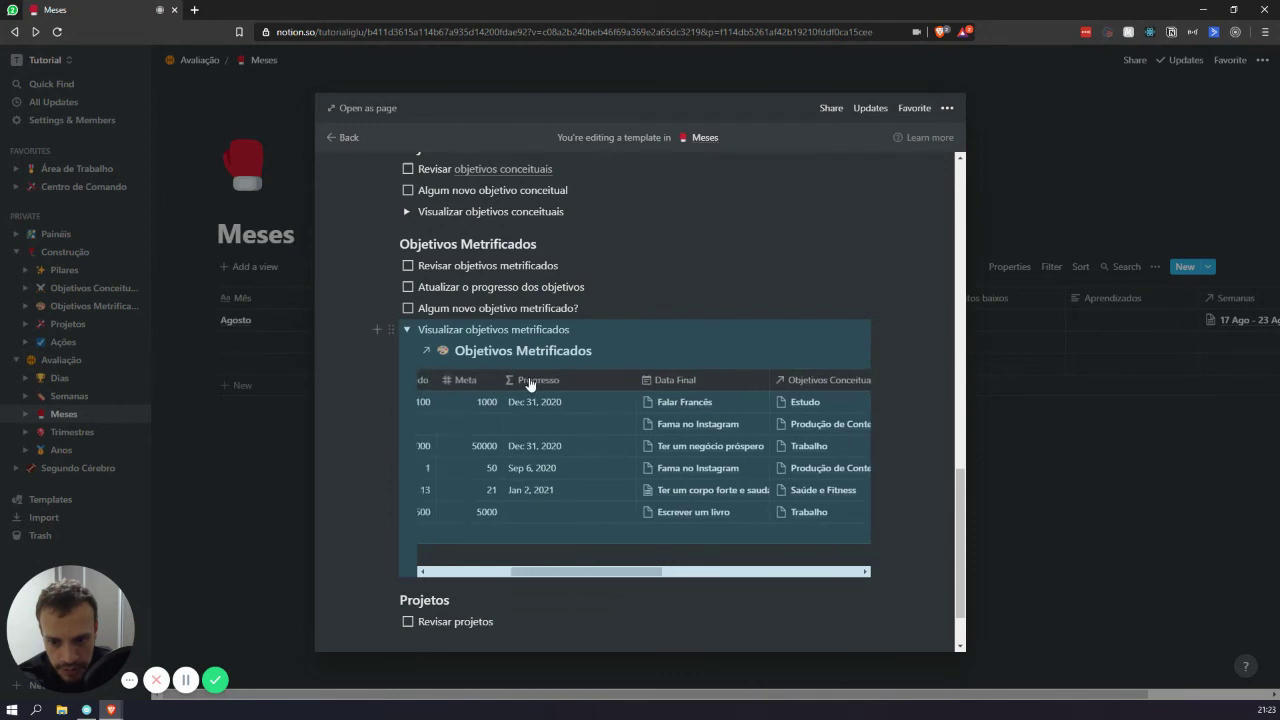
pyautogui.moveTo(636, 380); pyautogui.dragTo(628, 380)
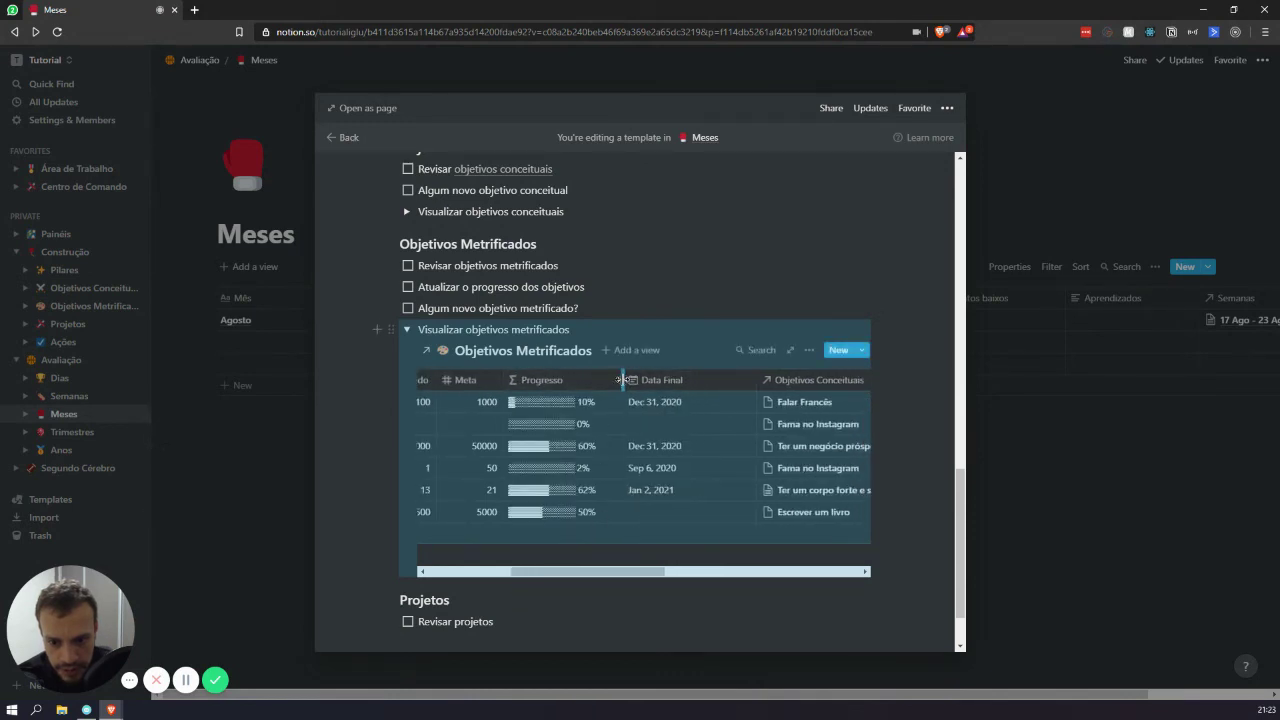
pyautogui.moveTo(555, 571); pyautogui.dragTo(473, 571)
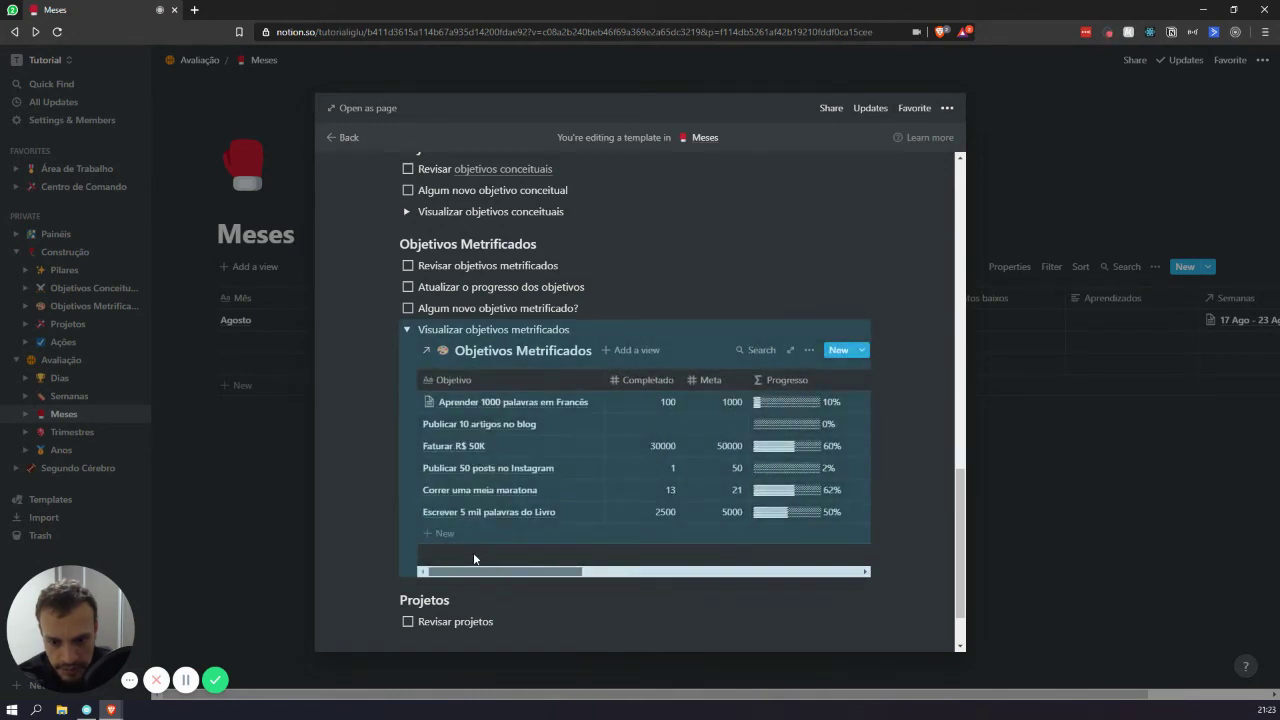
# Examine the options and property list of the linked Objetivos Metrificados table.
pyautogui.click(809, 350)
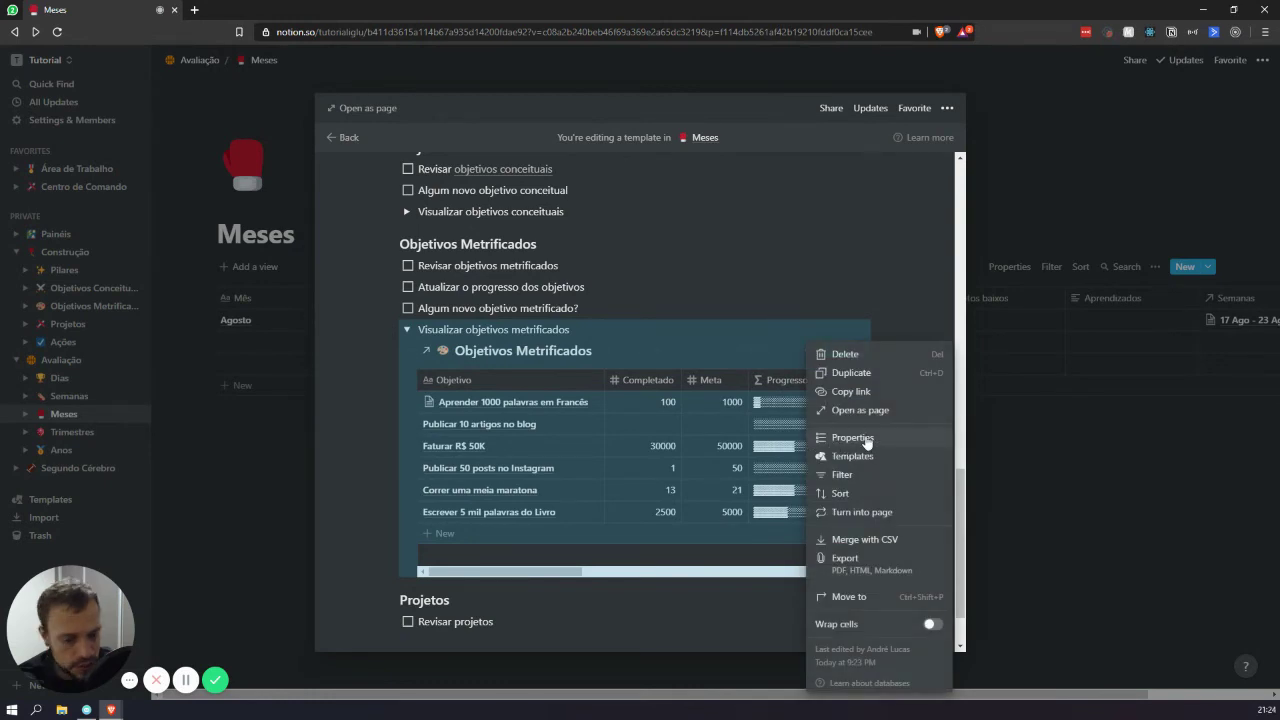
pyautogui.click(866, 441)
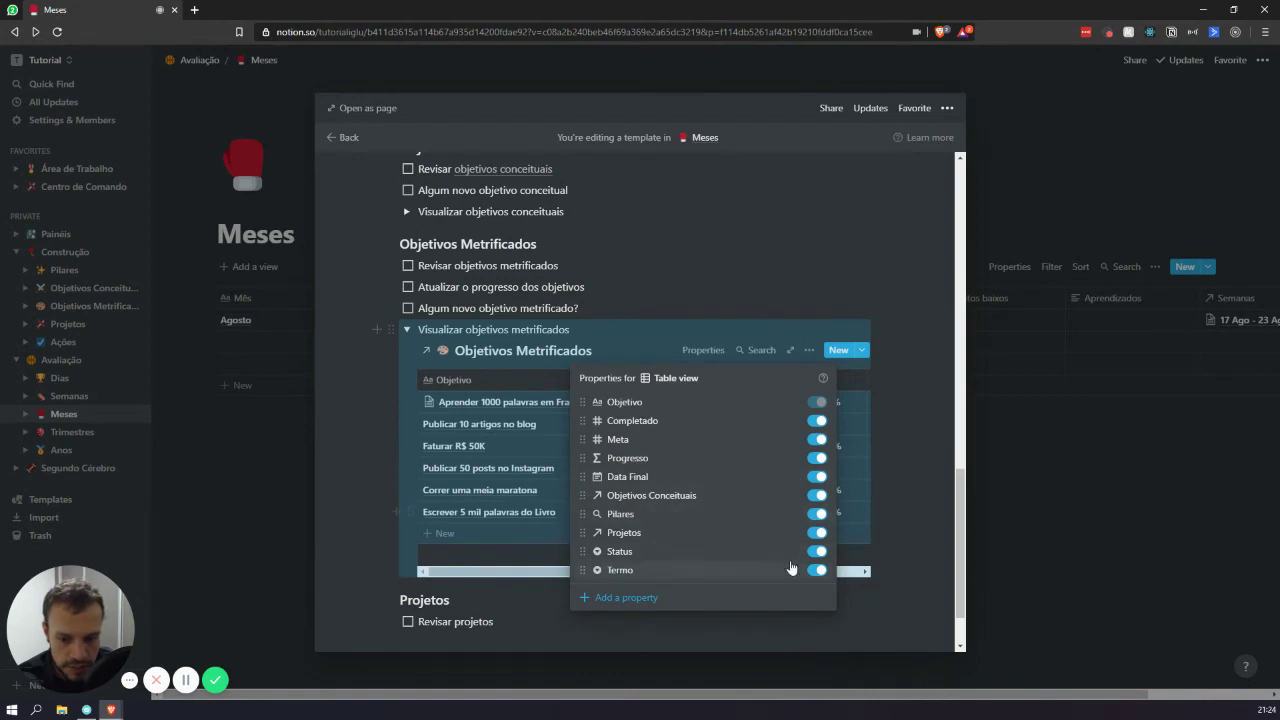
pyautogui.click(365, 433)
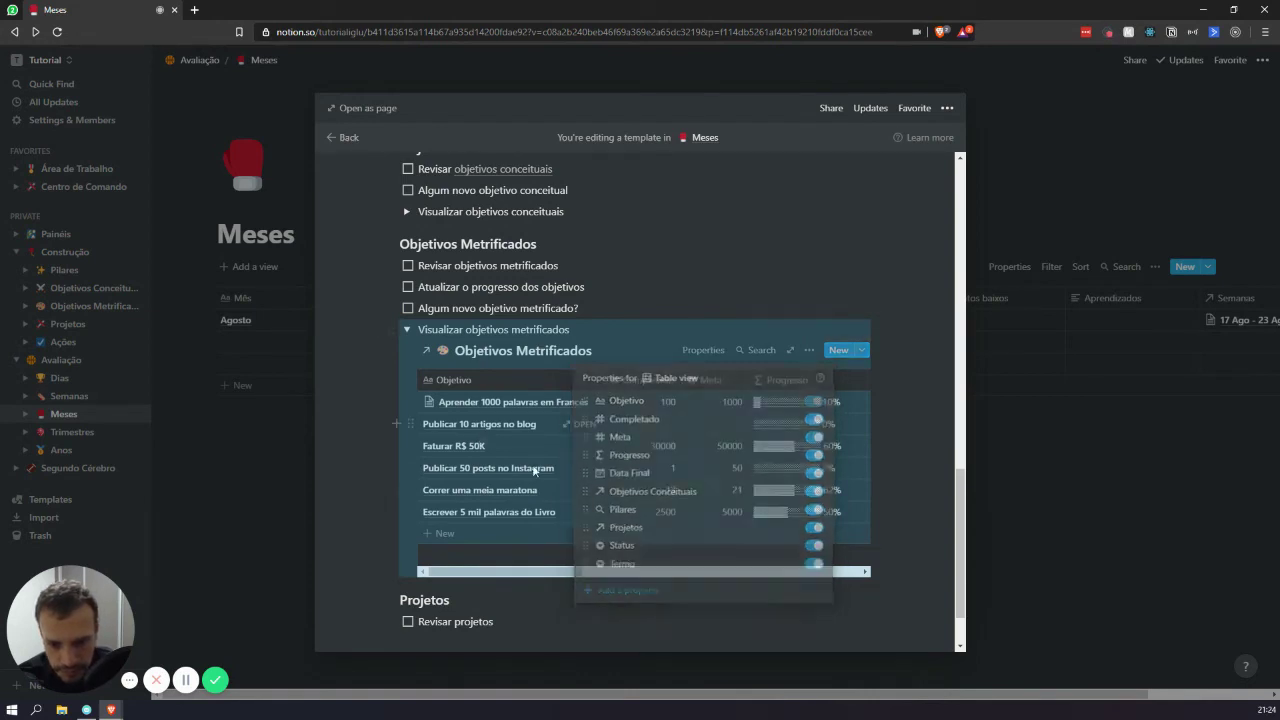
pyautogui.click(807, 350)
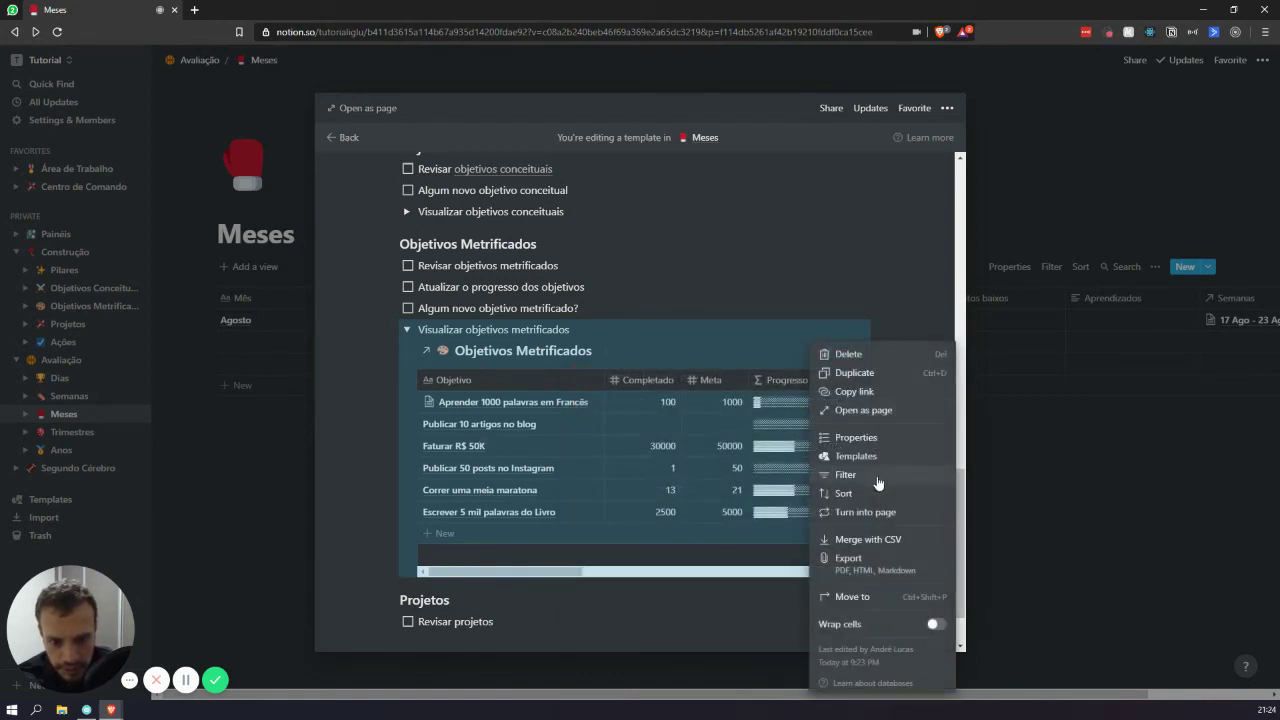
pyautogui.click(749, 331)
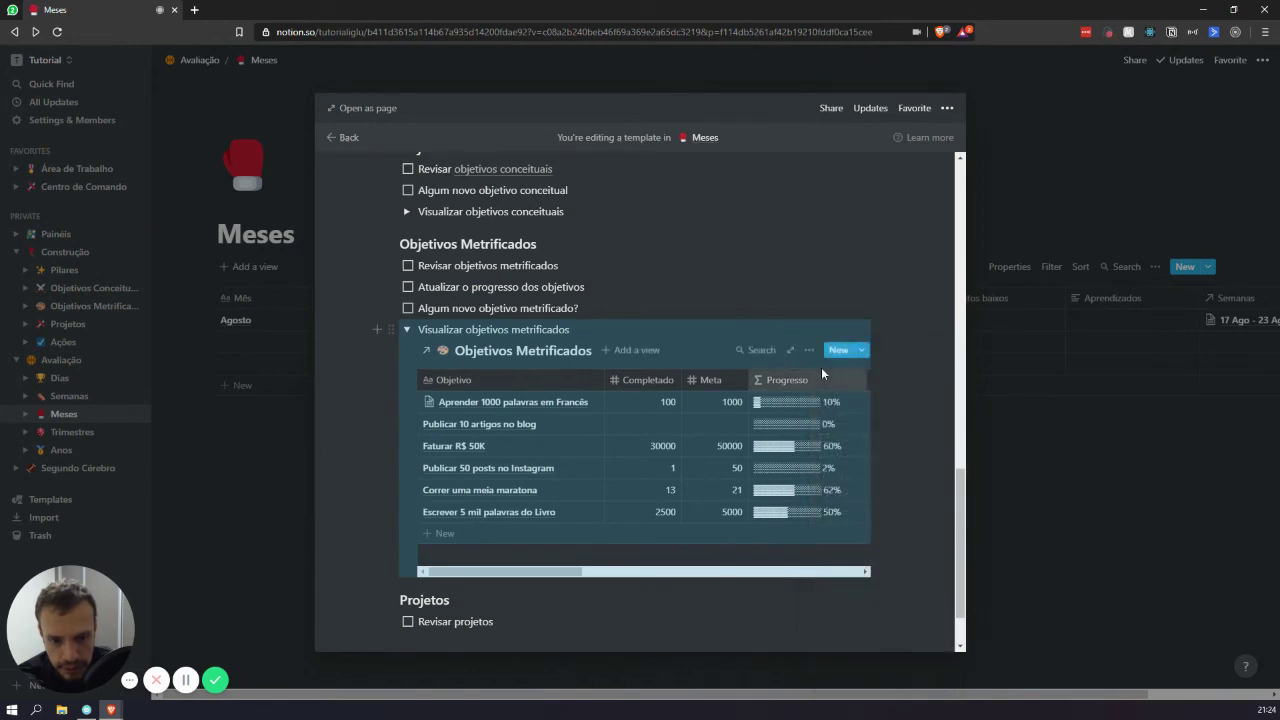
pyautogui.click(809, 350)
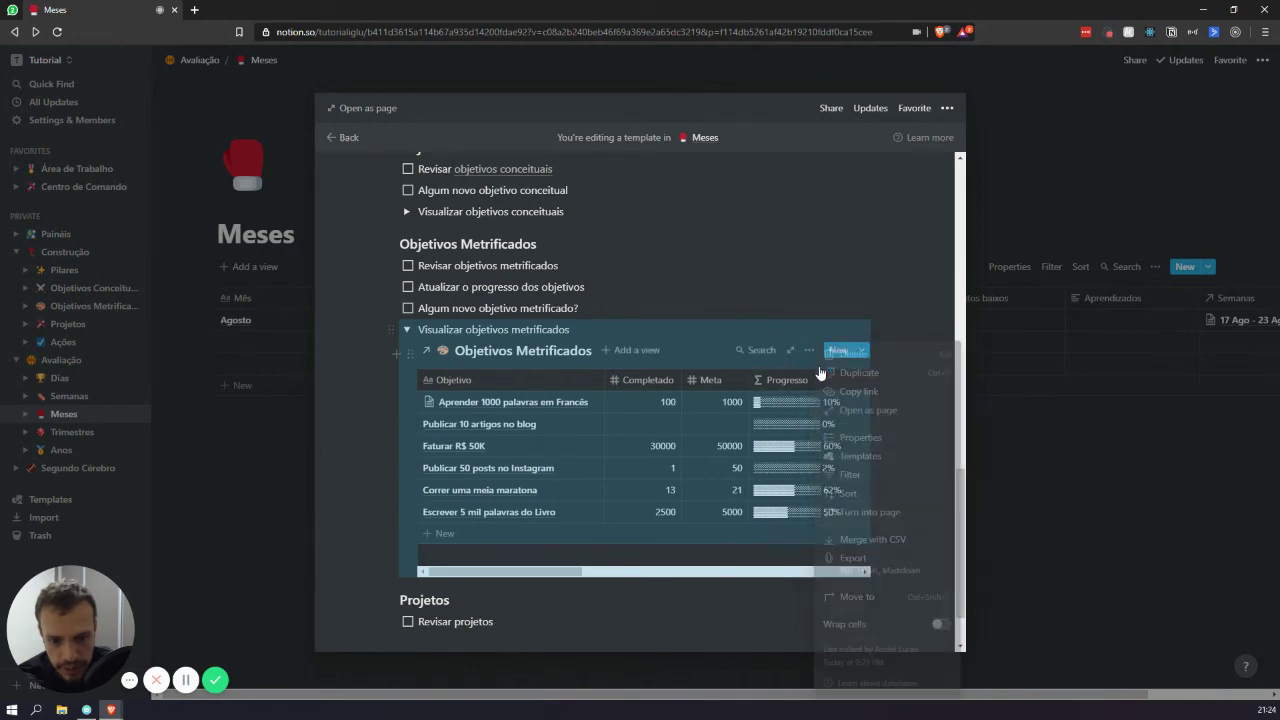
pyautogui.click(860, 437)
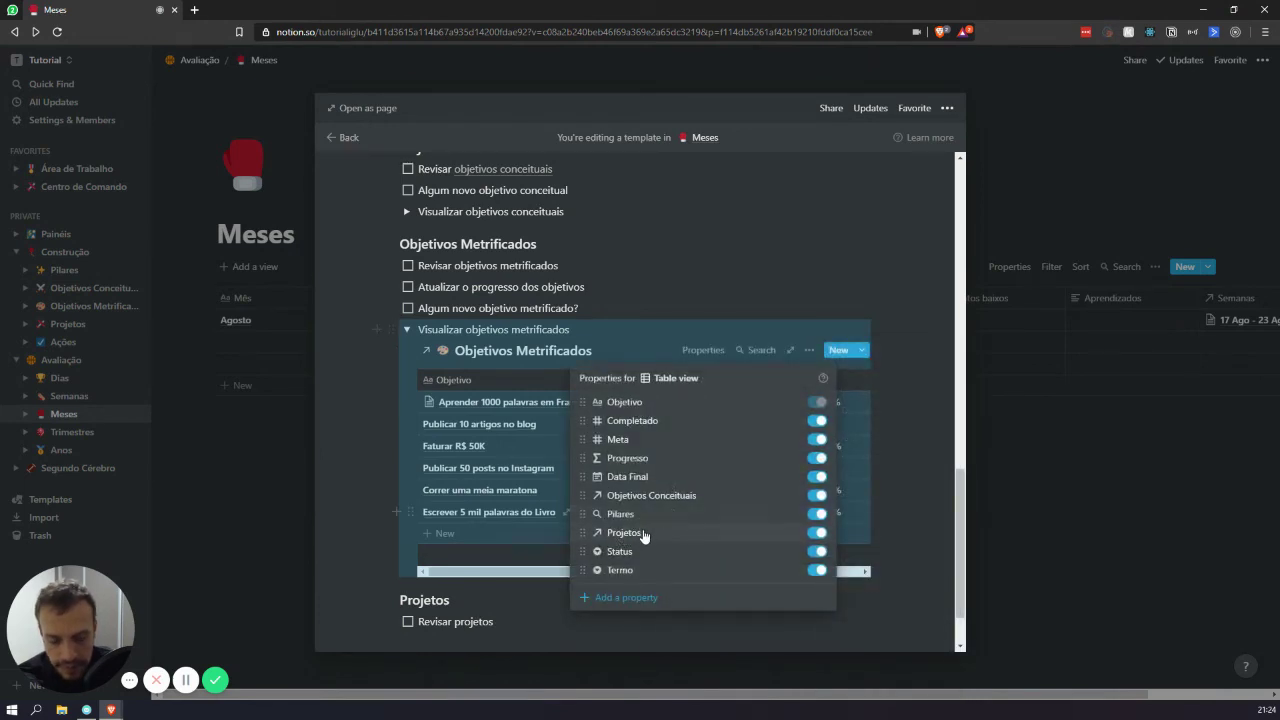
pyautogui.click(820, 552)
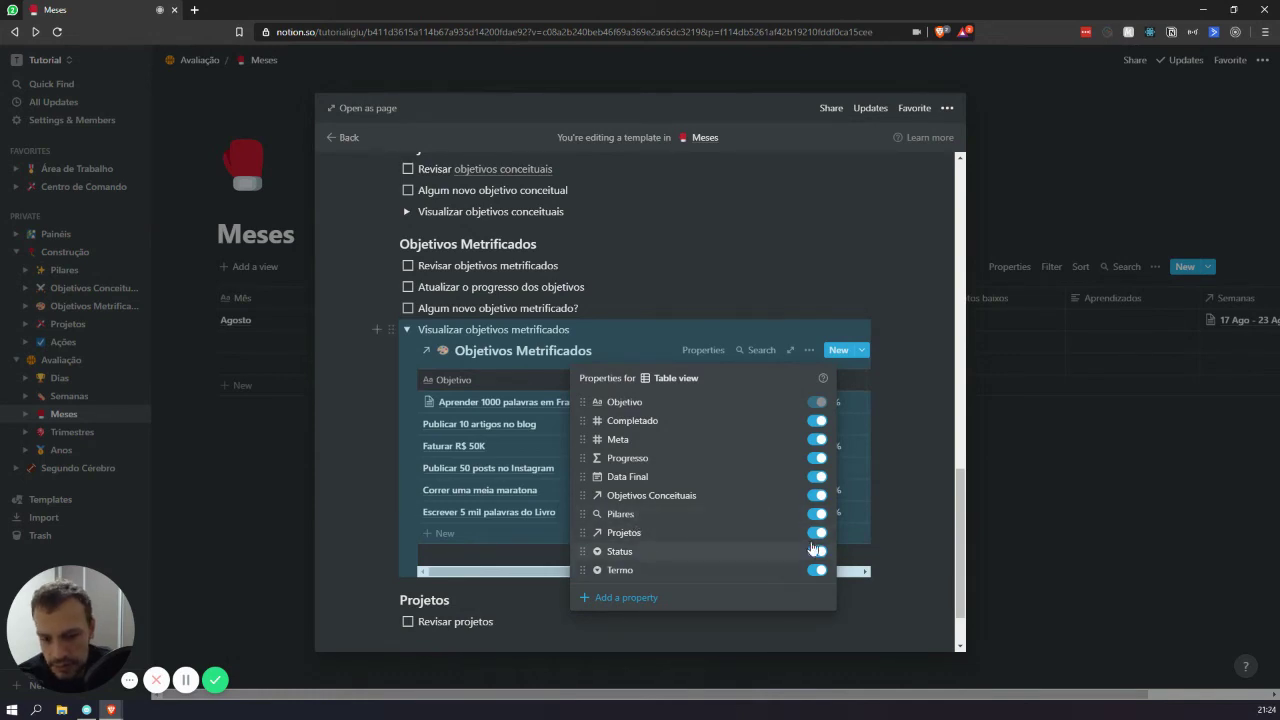
pyautogui.click(639, 336)
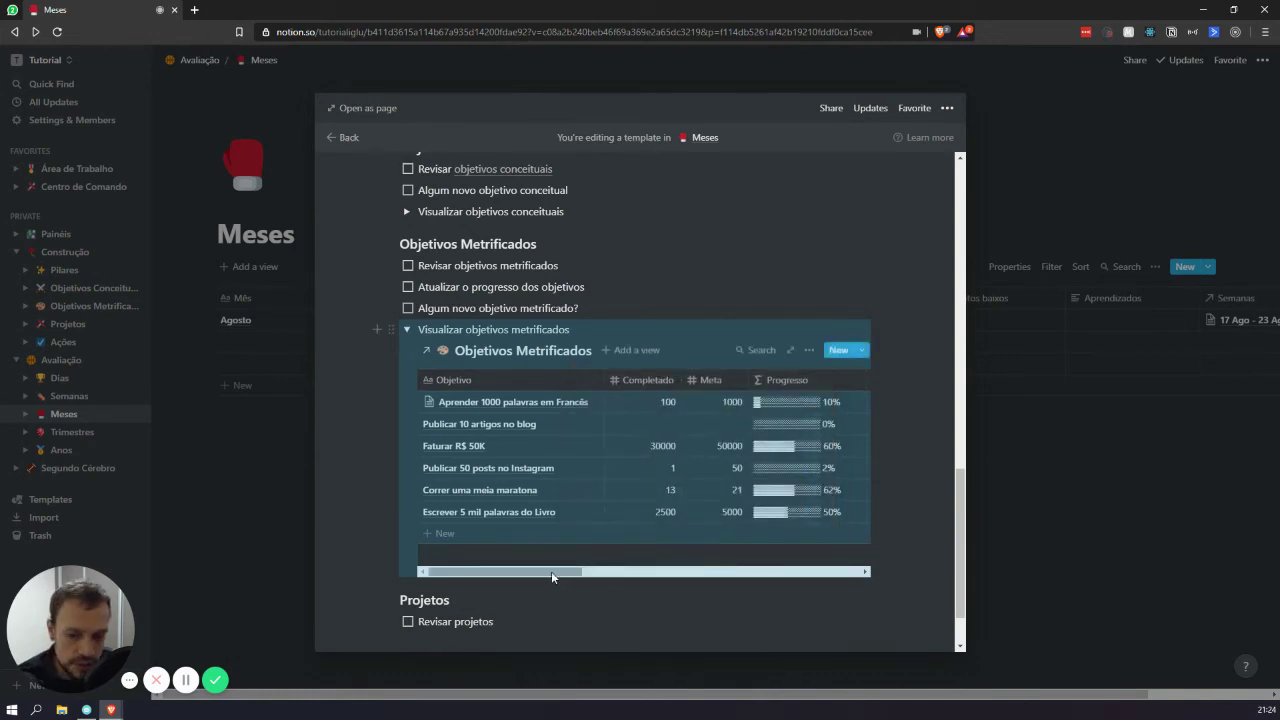
pyautogui.moveTo(551, 571)
pyautogui.mouseDown()
pyautogui.moveTo(825, 568)
pyautogui.moveTo(548, 572)
pyautogui.mouseUp()
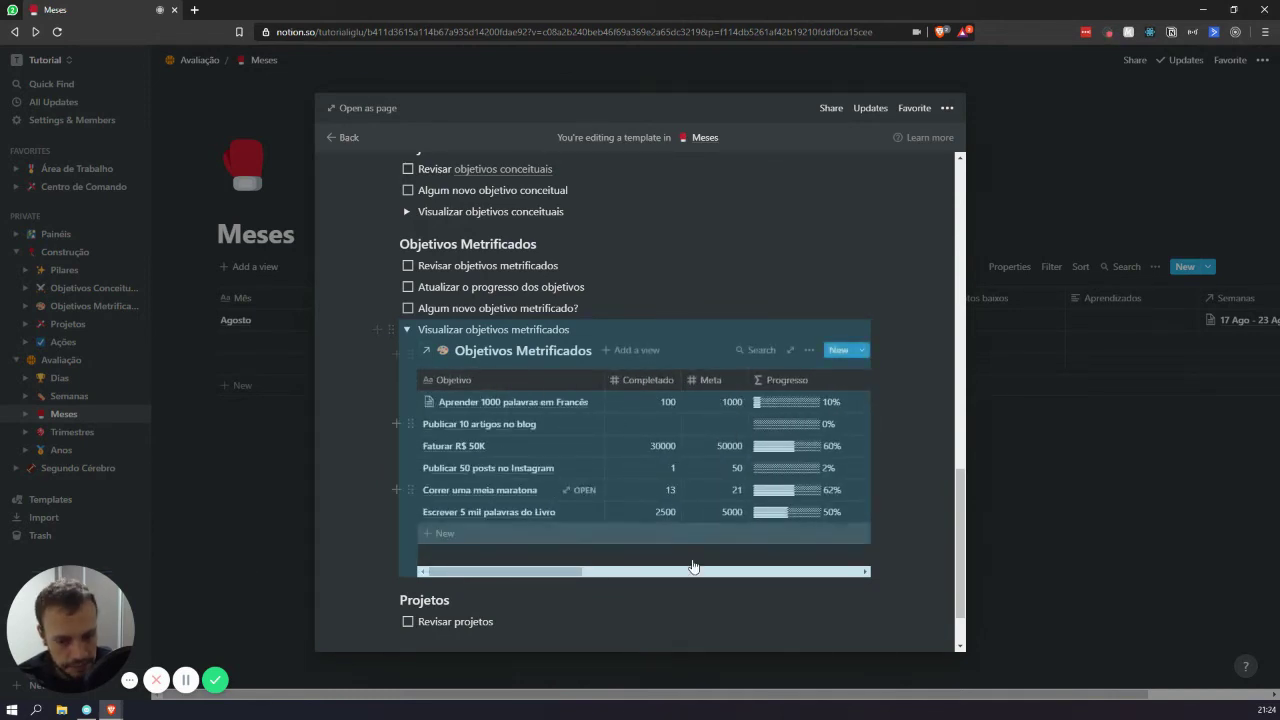
# Set the Completado value of "Faturar R$ 50K" to 40000 and collapse the "Visualizar objetivos metrificados" toggle.
pyautogui.click(711, 453)
pyautogui.click(659, 444)
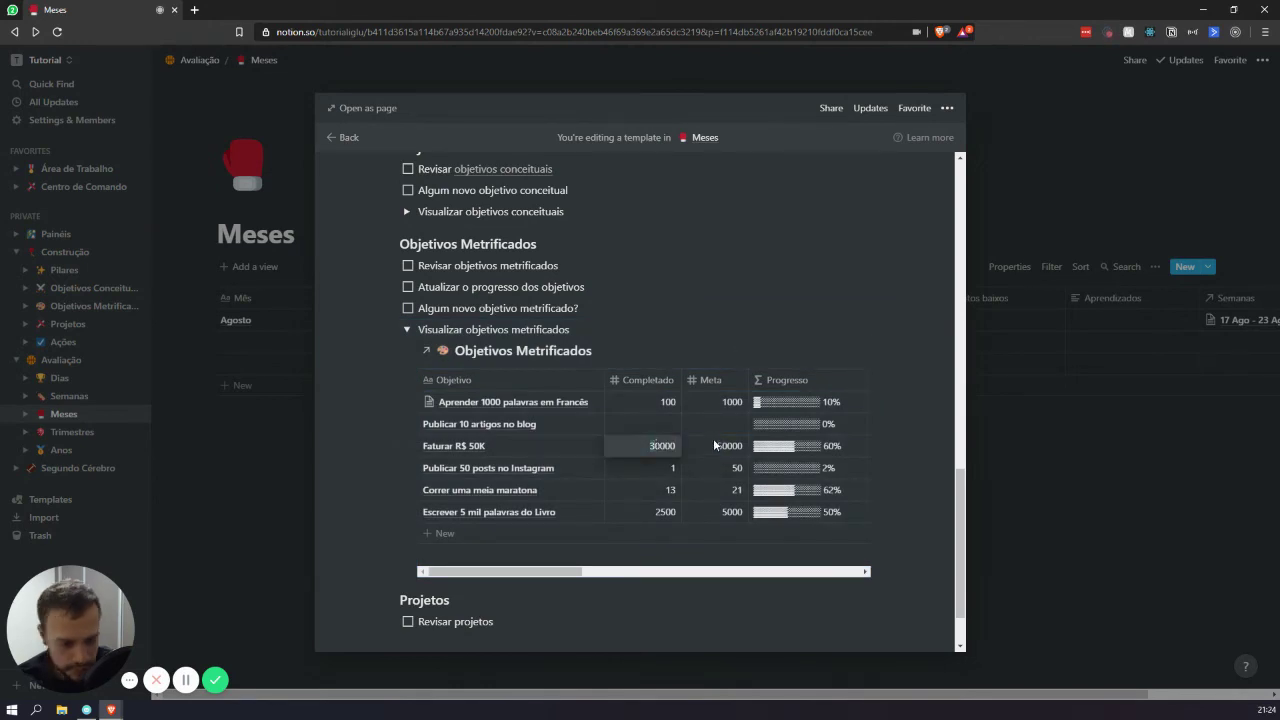
pyautogui.press('BackSpace')
pyautogui.write('4')
pyautogui.press('Escape')
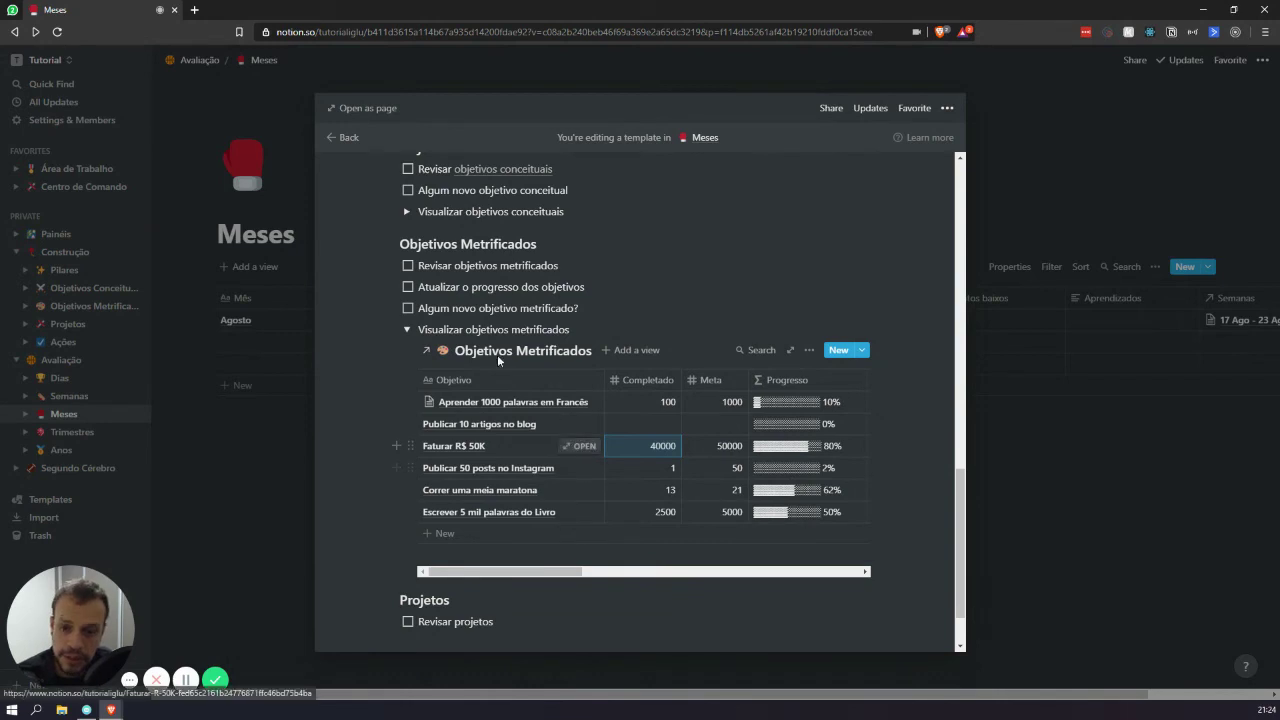
pyautogui.click(406, 329)
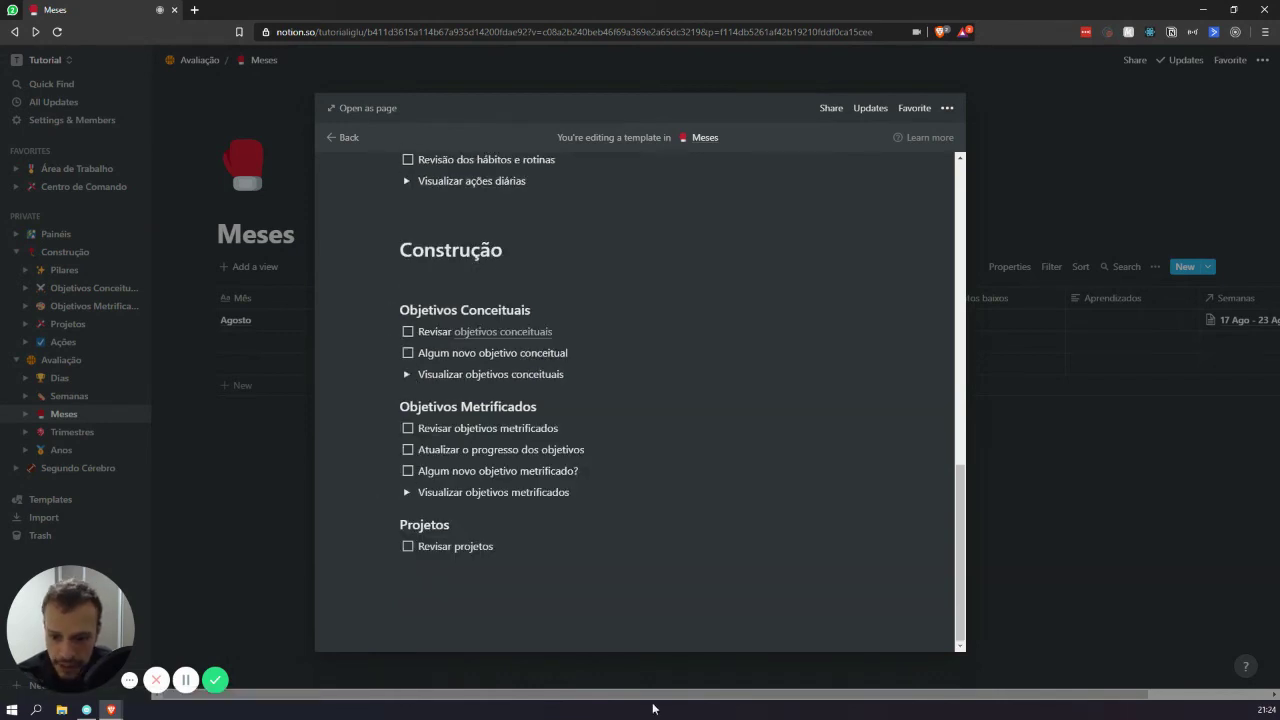
# Reword the "Revisar projetos" to-do under Projetos as "Revisão dos status dos projetos".
pyautogui.click(574, 594)
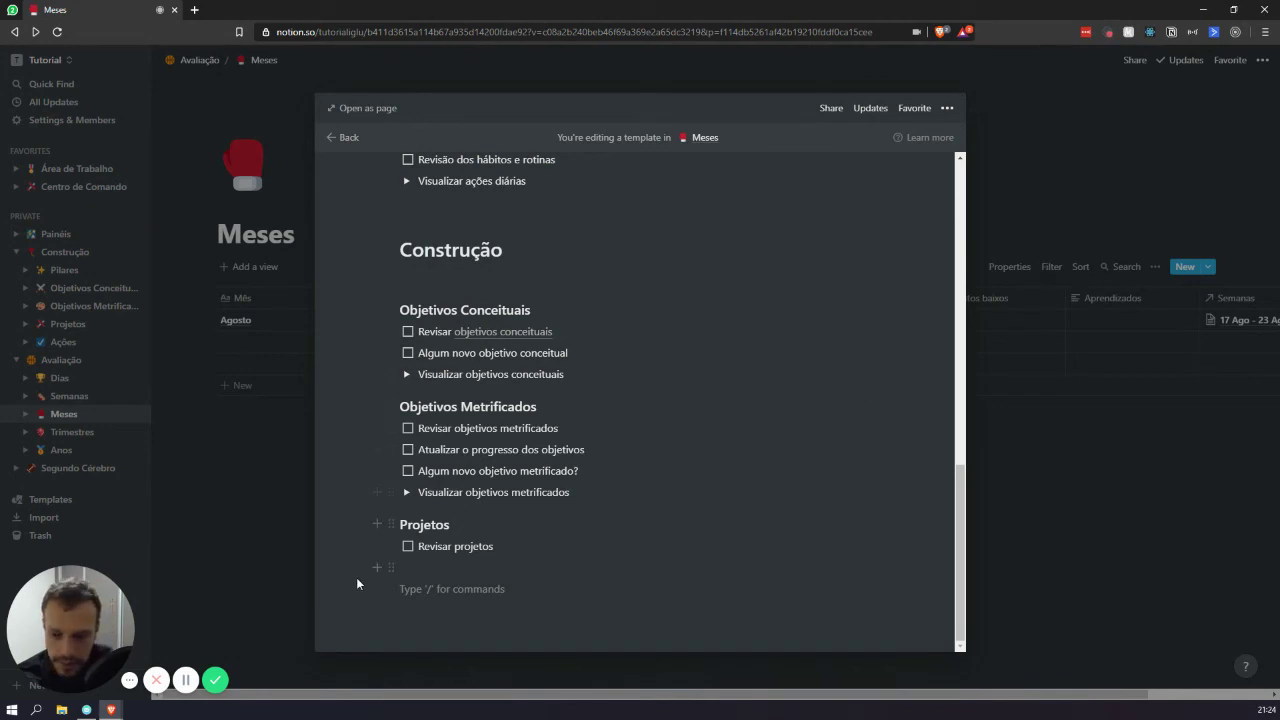
pyautogui.click(520, 548)
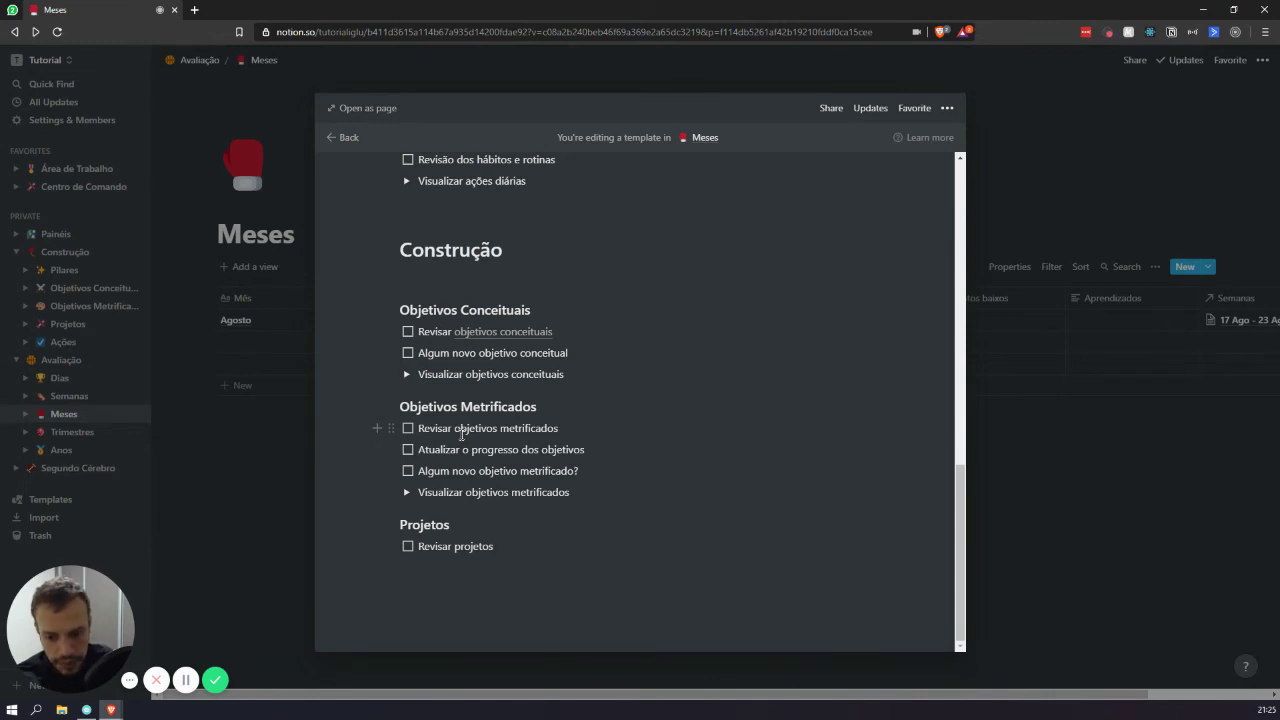
pyautogui.hotkey('ctrl', 'BackSpace')
pyautogui.hotkey('ctrl', 'BackSpace')
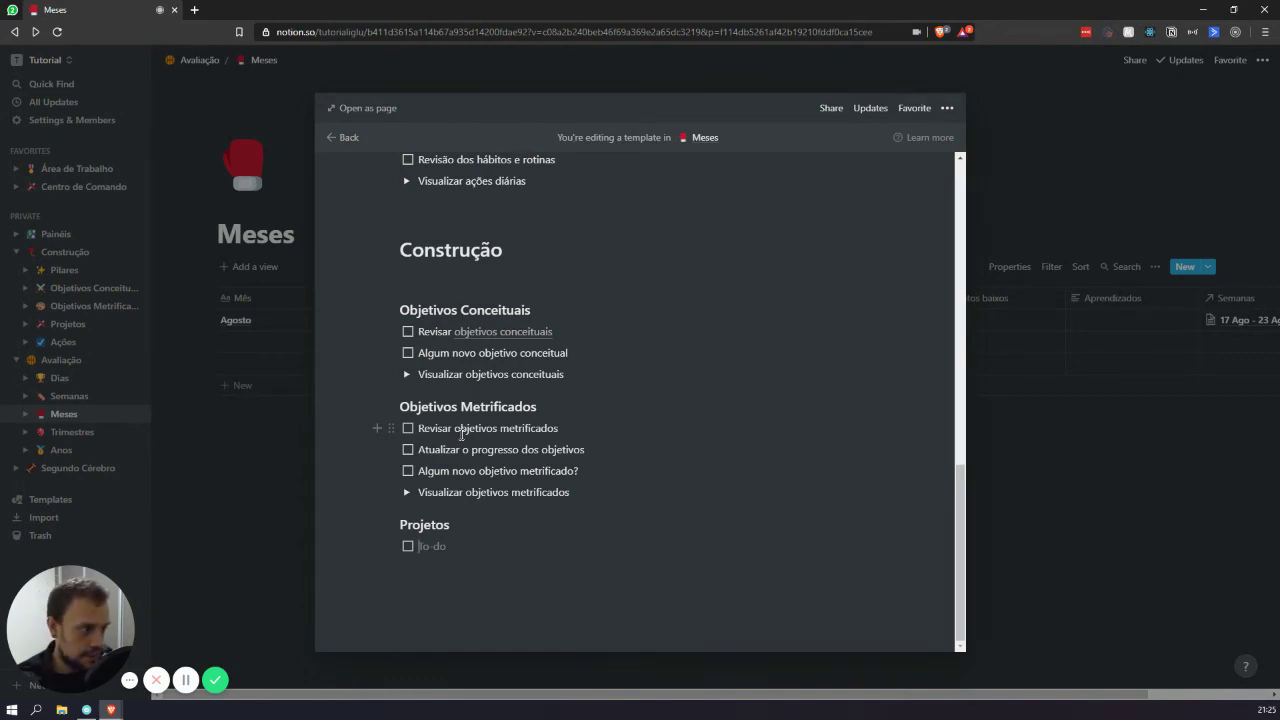
pyautogui.write('Revis')
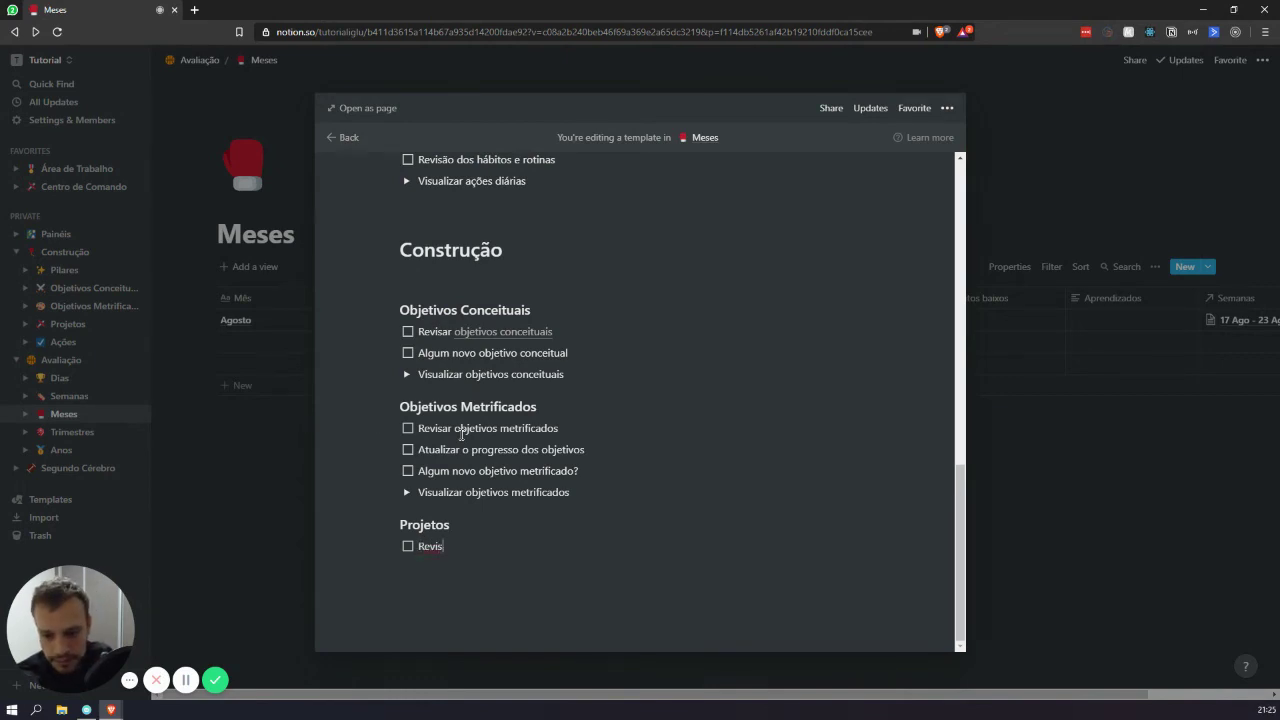
pyautogui.write('ão dos status do')
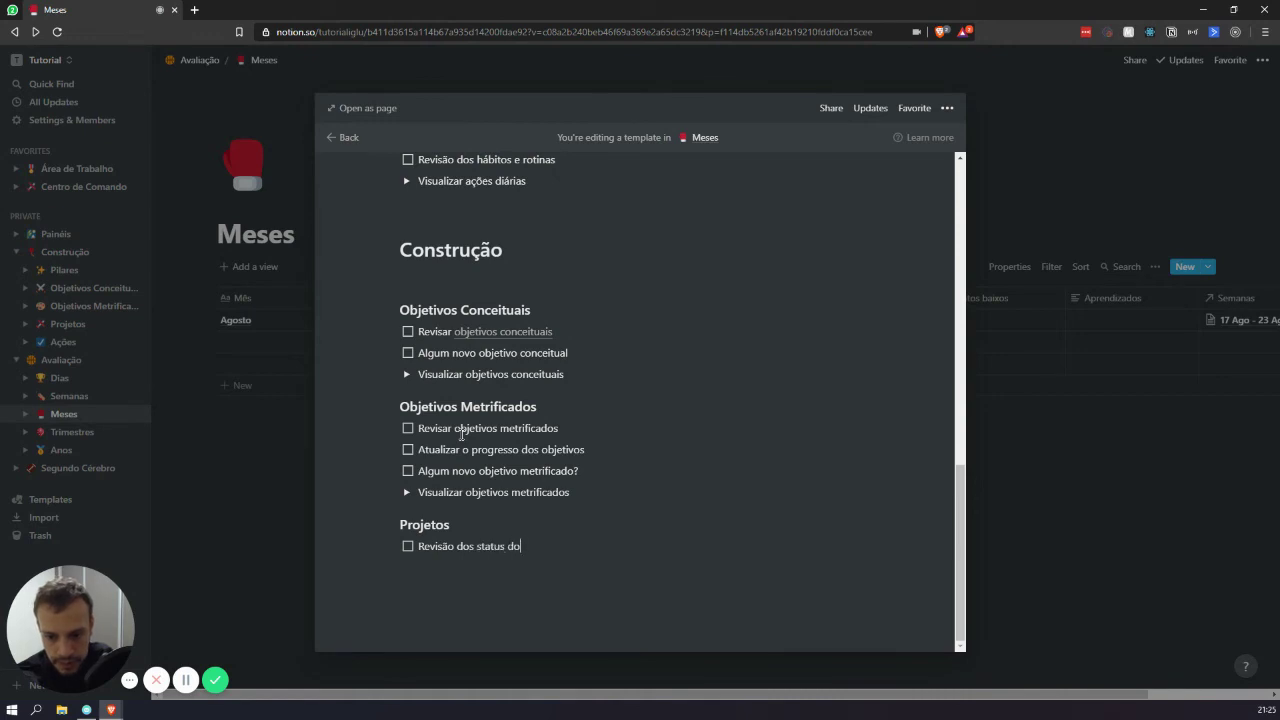
pyautogui.write('s projetos')
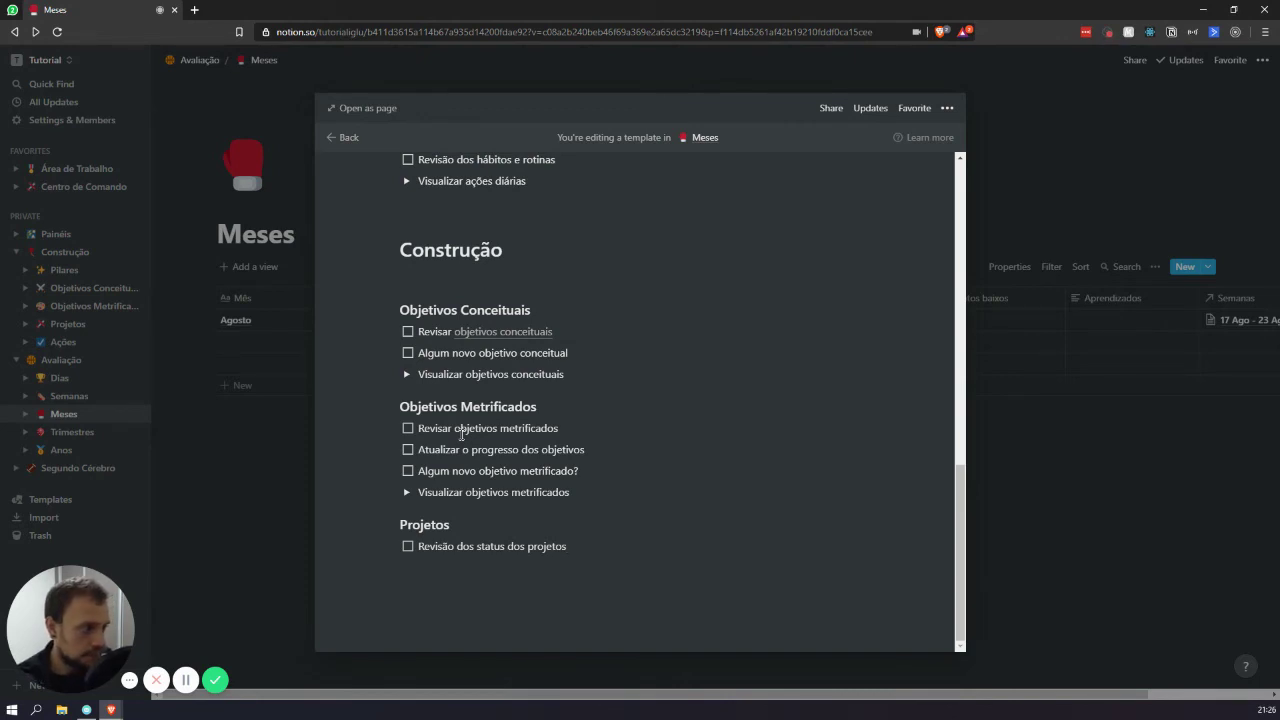
# Add a to-do "Atualizar o progresso dos projetos" below the project status review to-do.
pyautogui.press('Return')
pyautogui.write('Atua')
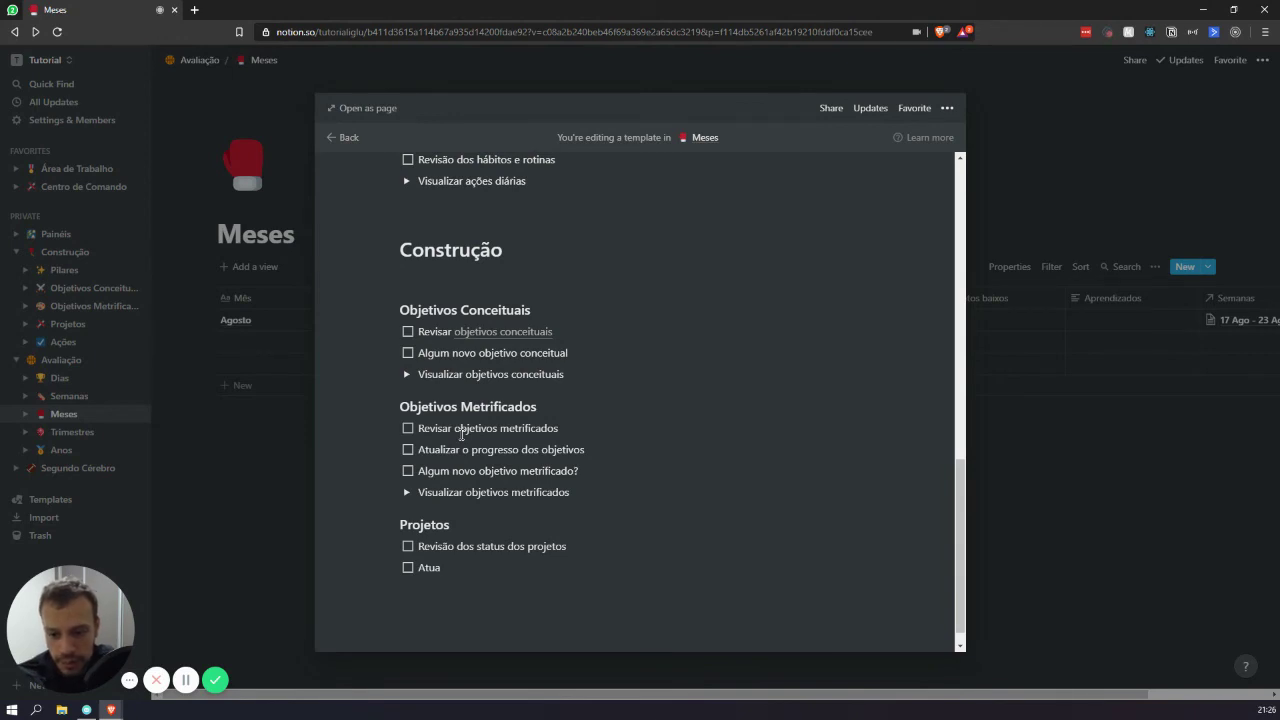
pyautogui.write('li')
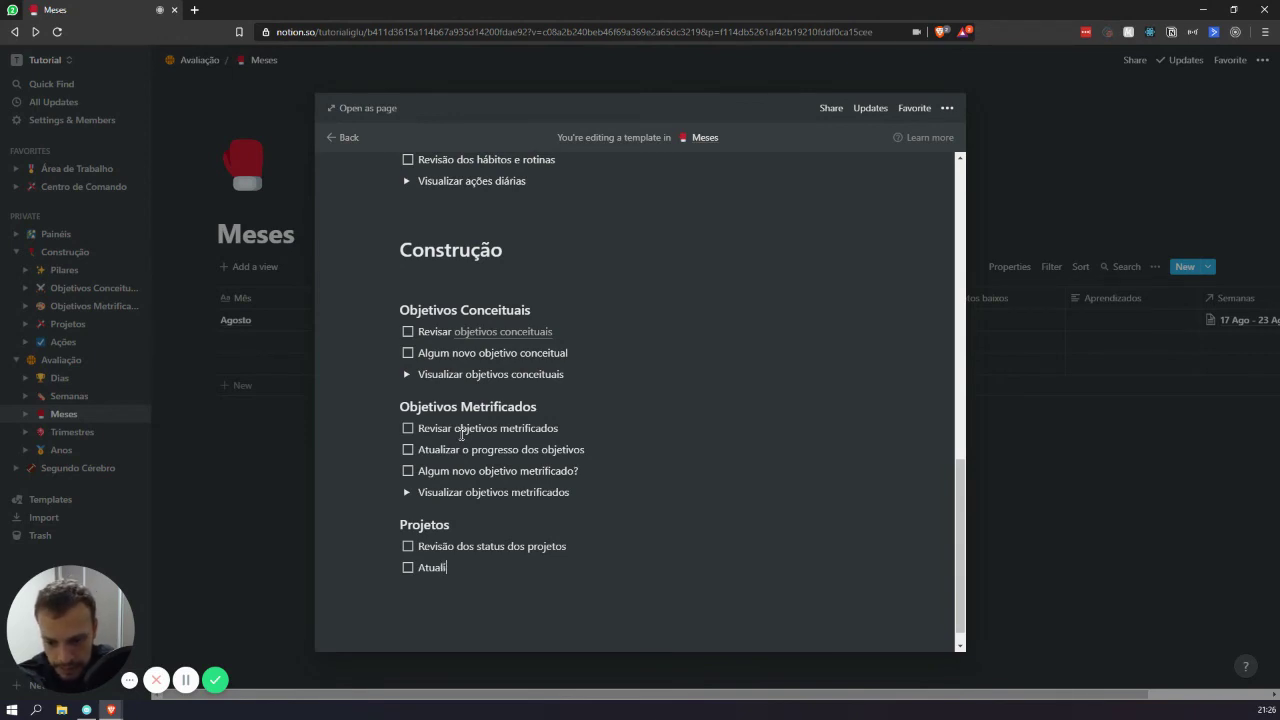
pyautogui.write('zar o progresso dos projetos')
# Add a to-do "Priorizar os projetos" at the end of the Projetos list.
pyautogui.press('Return')
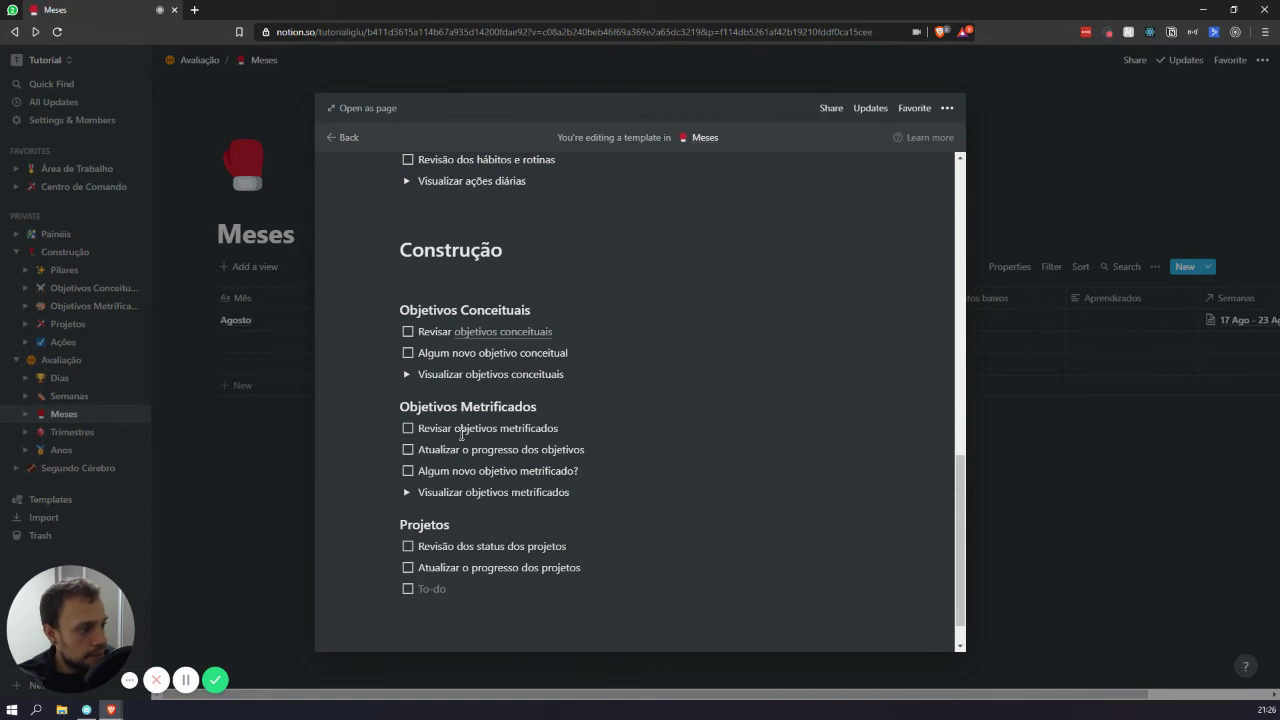
pyautogui.write('Prior')
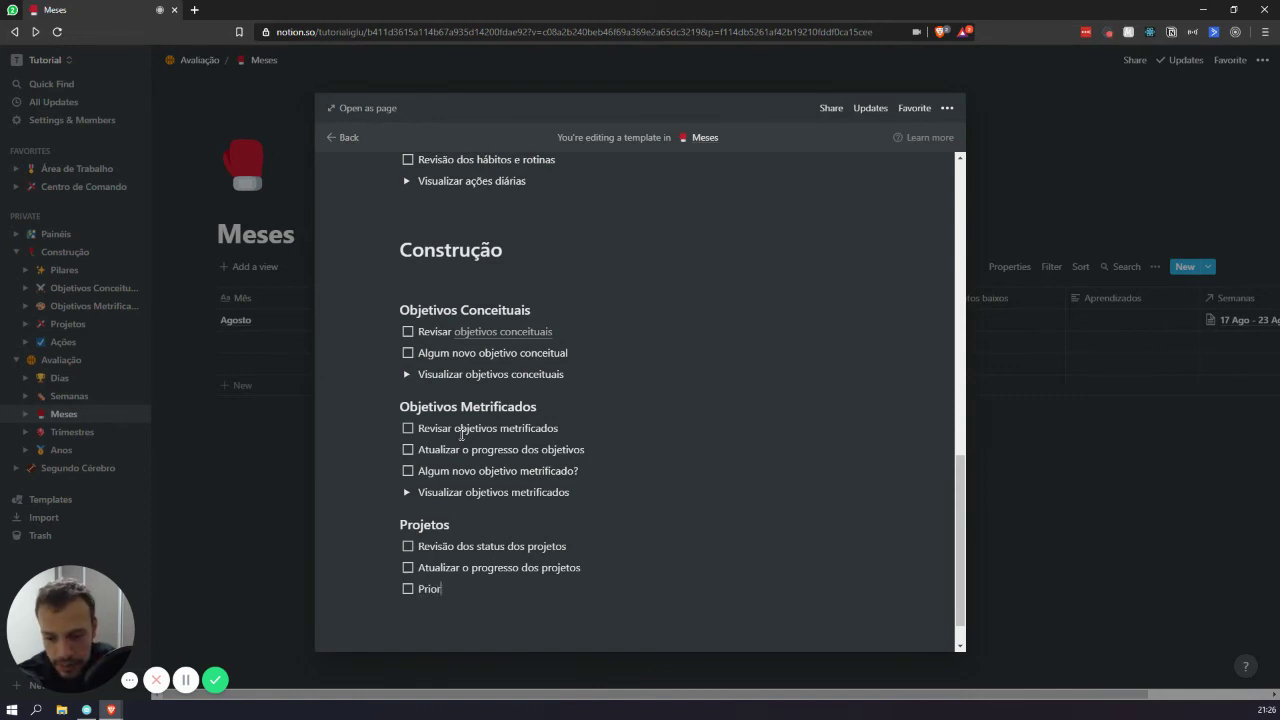
pyautogui.write('izar o')
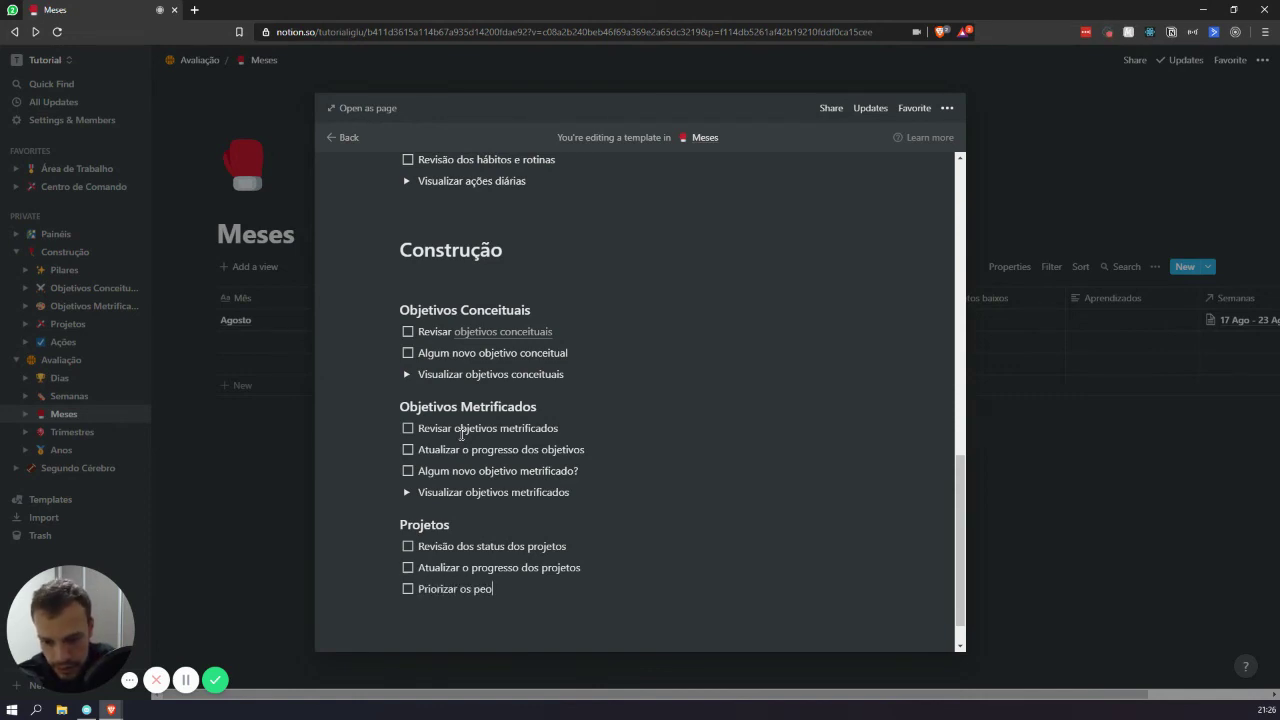
pyautogui.write('s projetos')
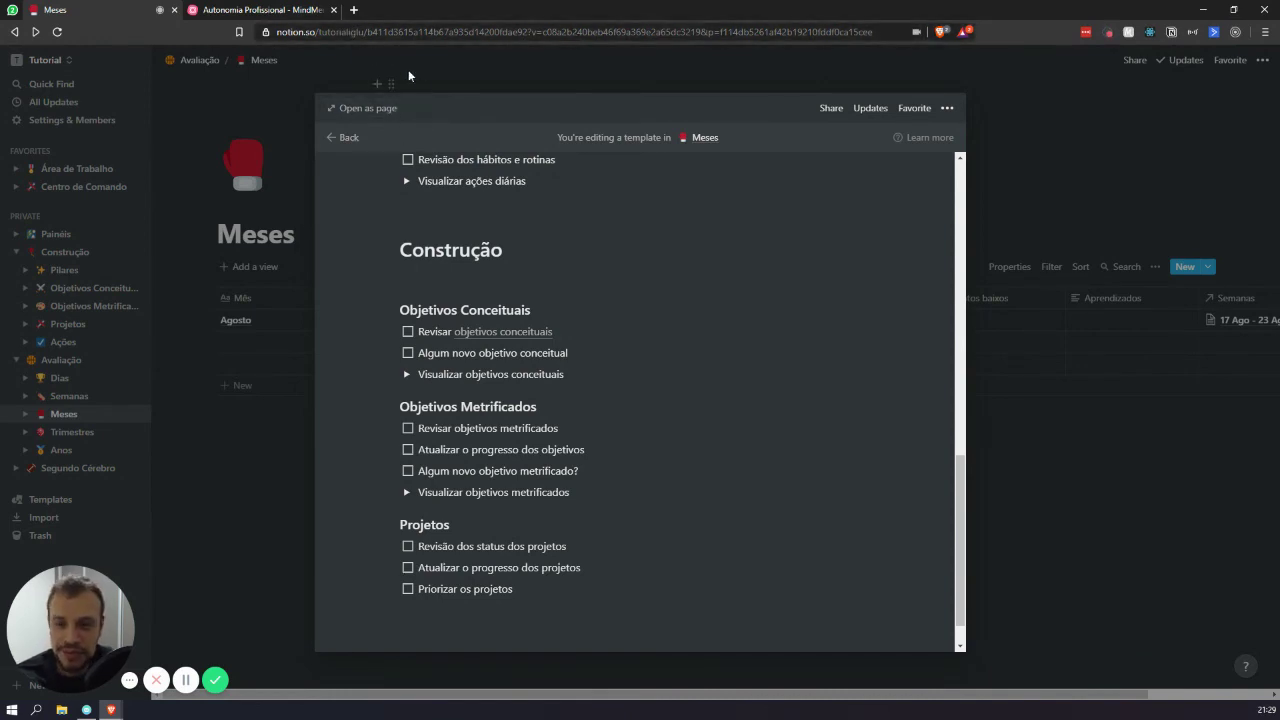
pyautogui.click(265, 14)
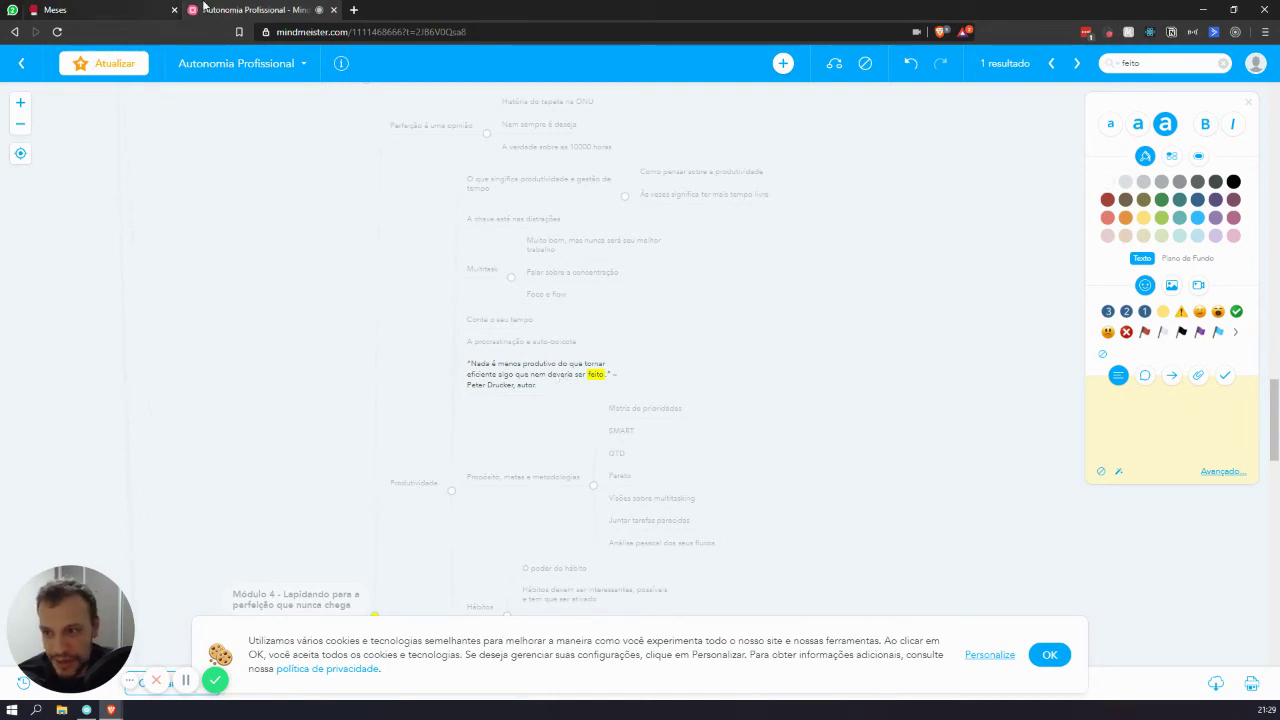
pyautogui.click(112, 9)
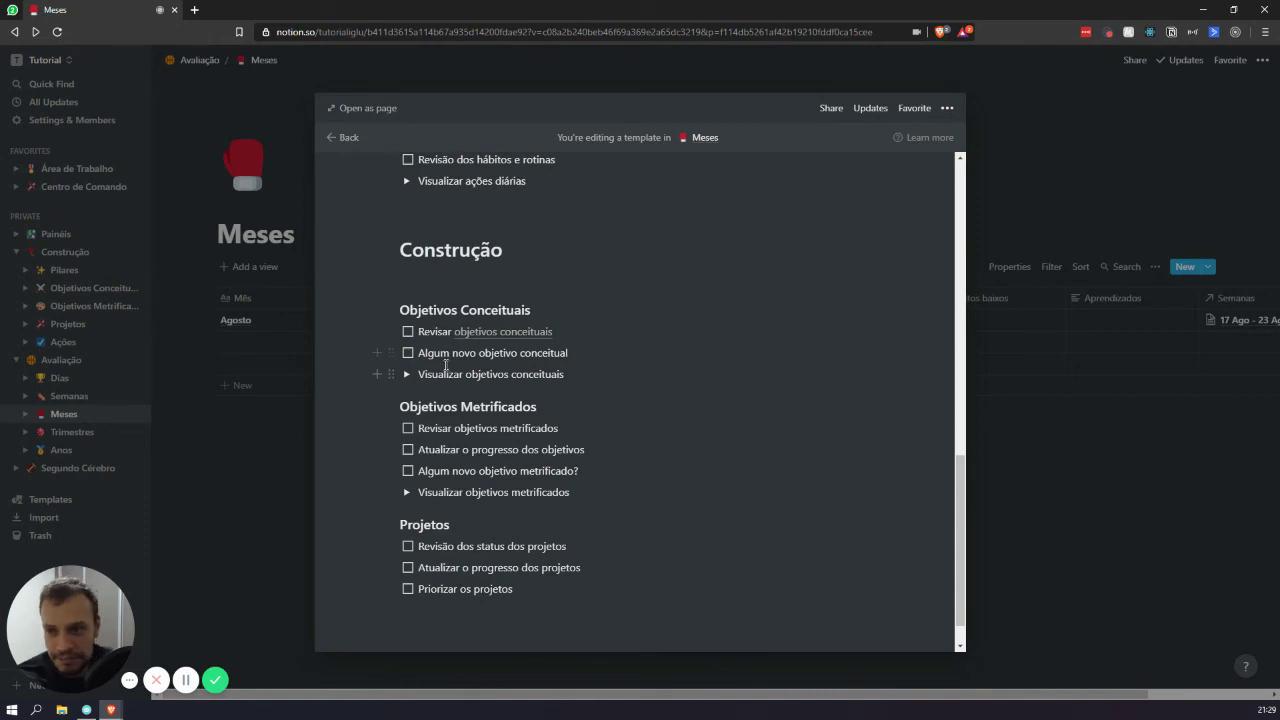
# Add a to-do "Avaliar se é necessário atualizar as ações com base nas atualizações acima" below the Projetos list, separated by a blank line.
pyautogui.scroll(-1, 572, 492)
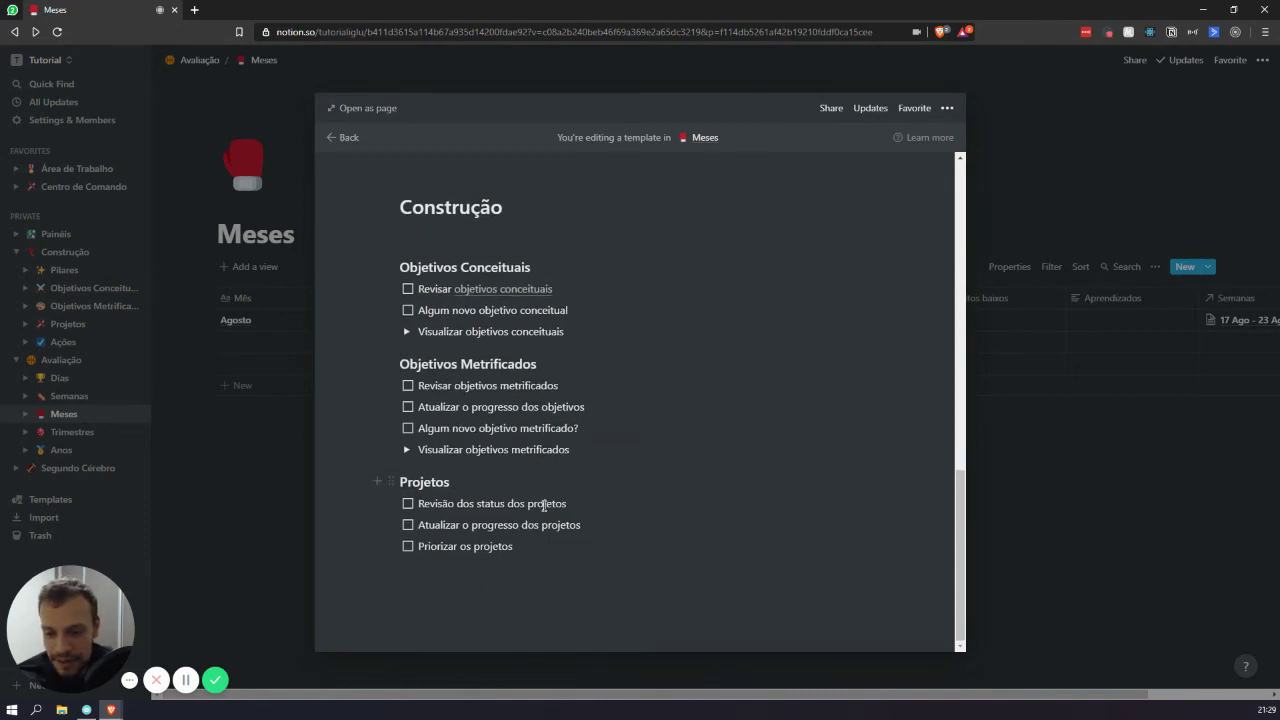
pyautogui.click(558, 616)
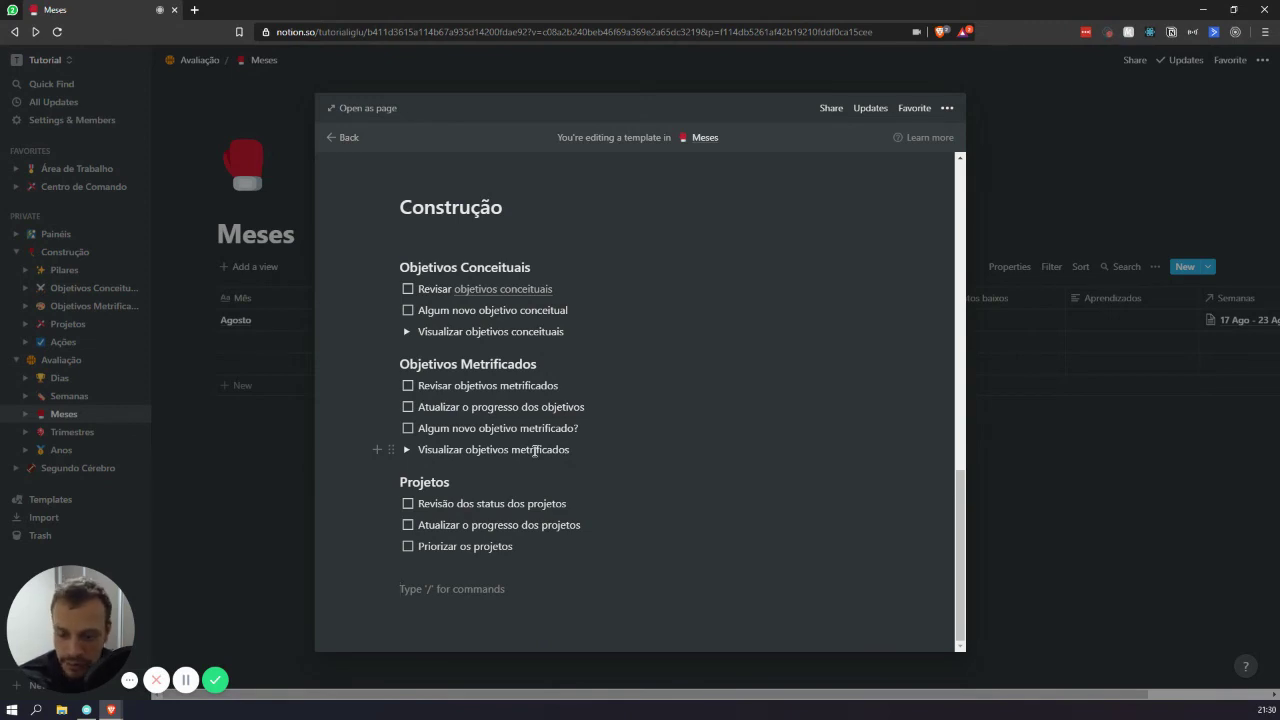
pyautogui.click(451, 591)
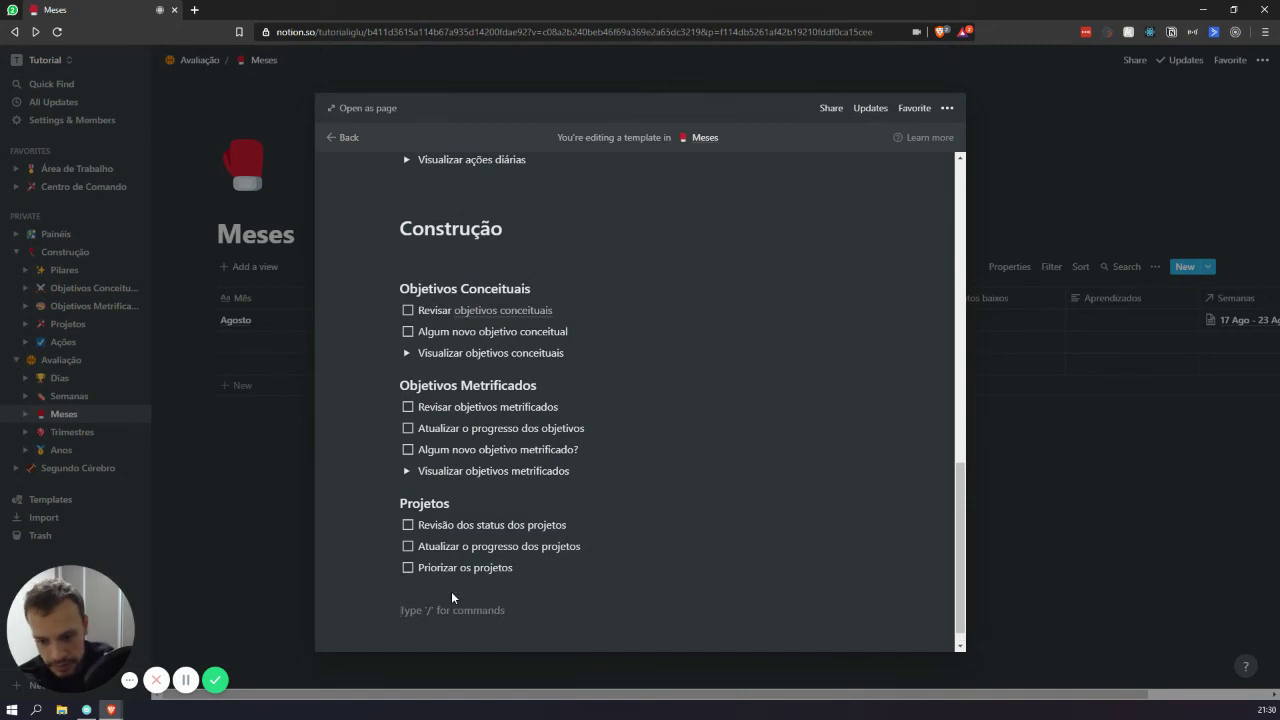
pyautogui.write('/')
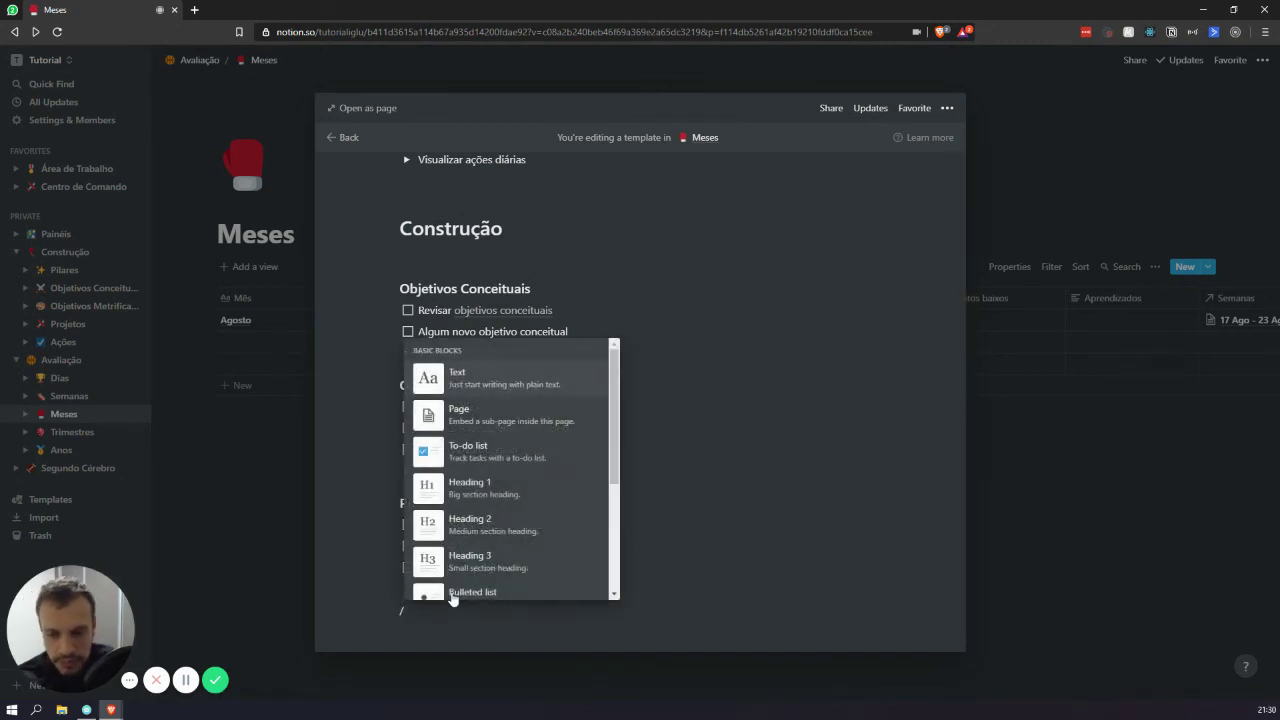
pyautogui.write('todo')
pyautogui.press('Return')
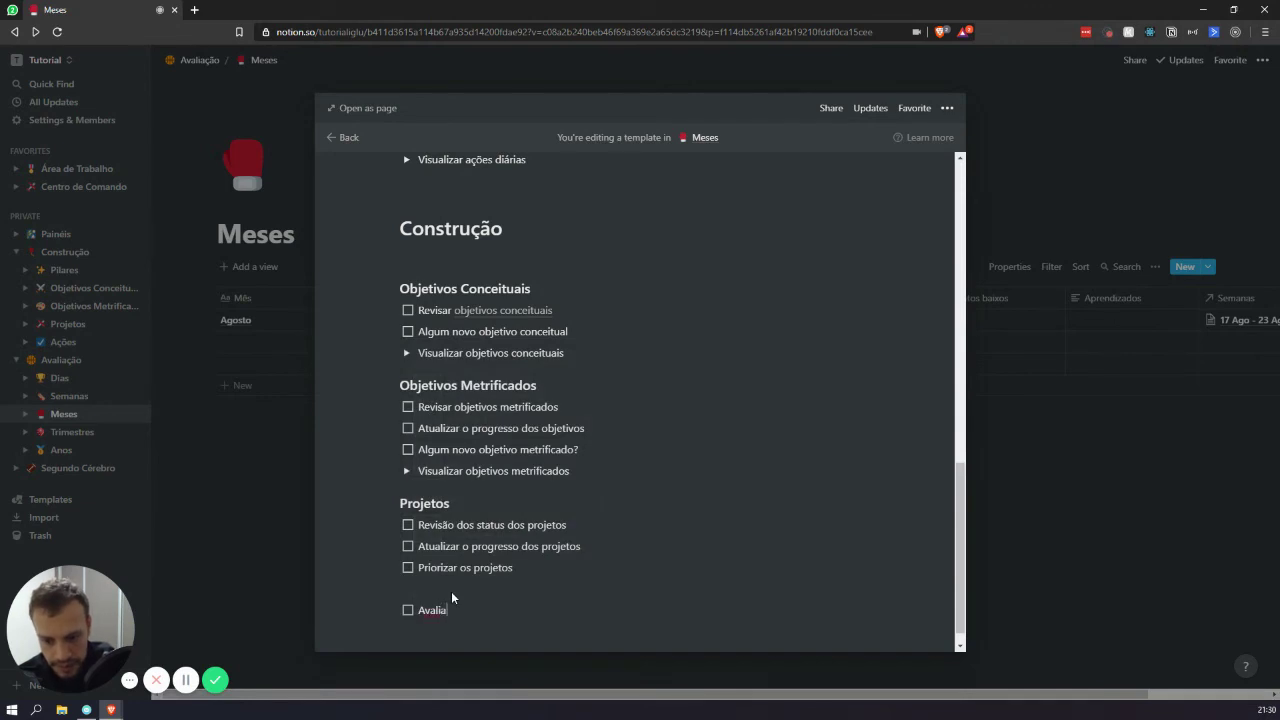
pyautogui.write('Avaliar se é necessár')
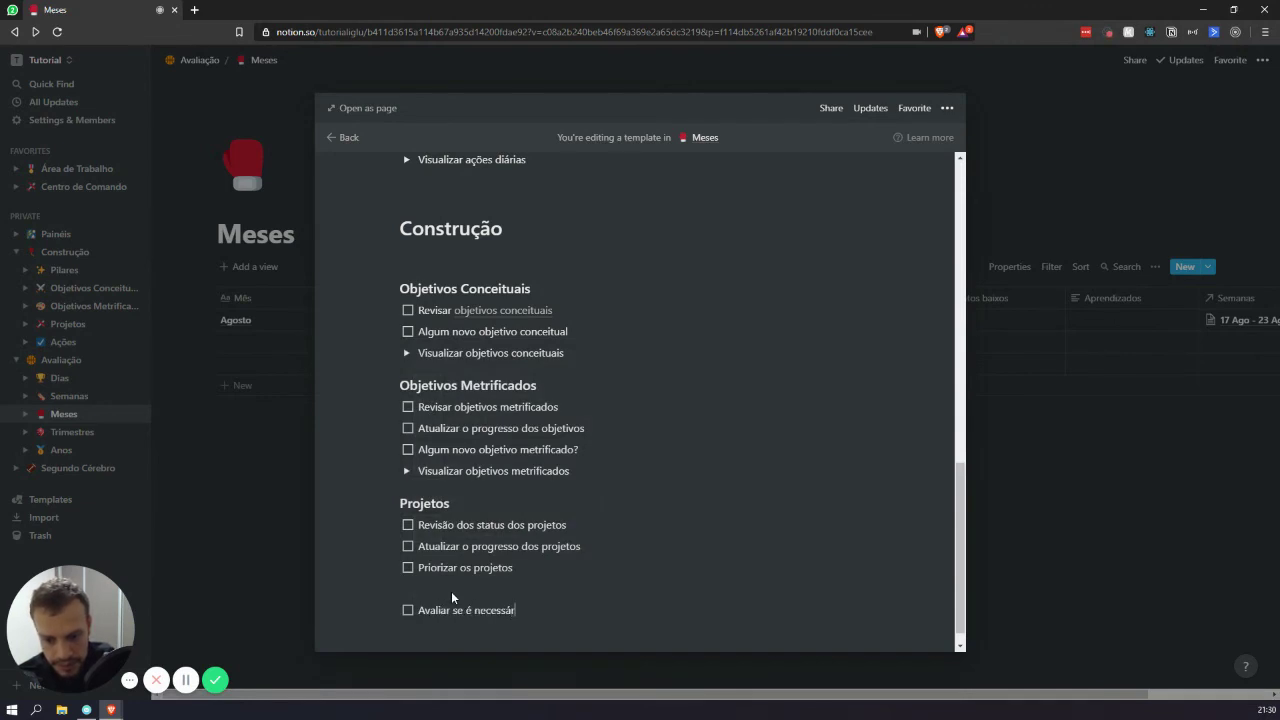
pyautogui.write('io atualizar ')
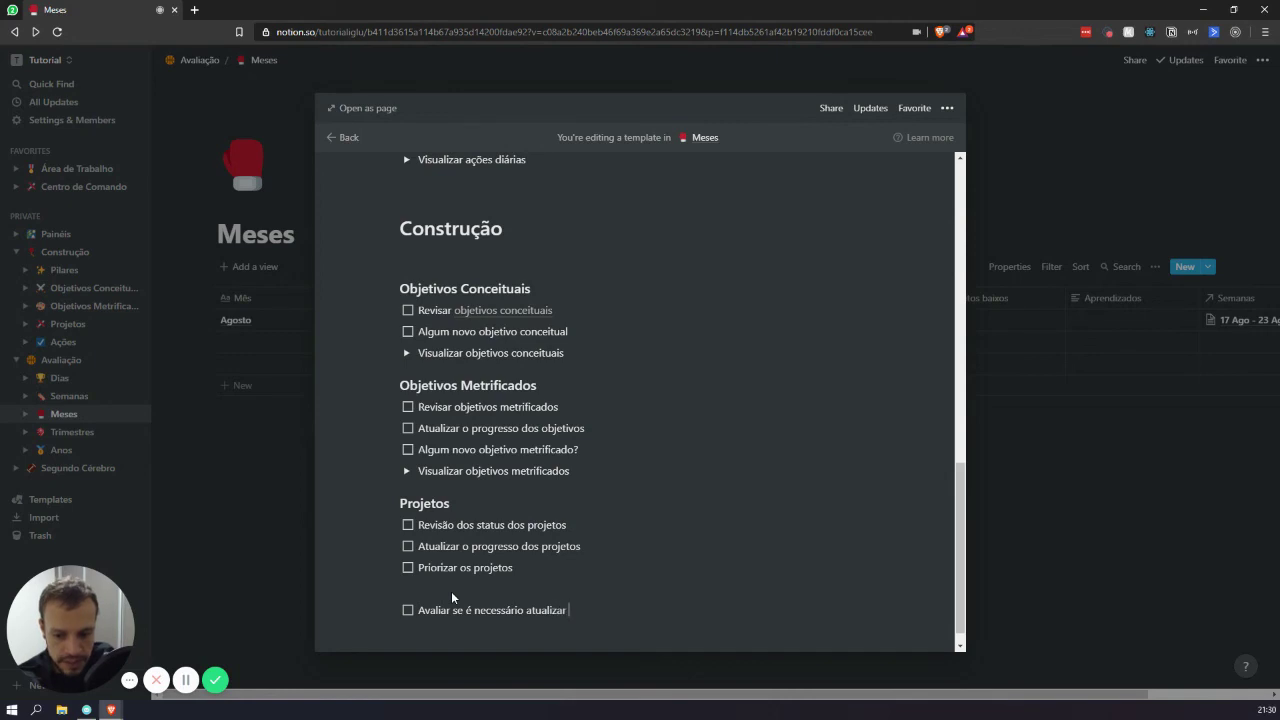
pyautogui.write('as ações com ba')
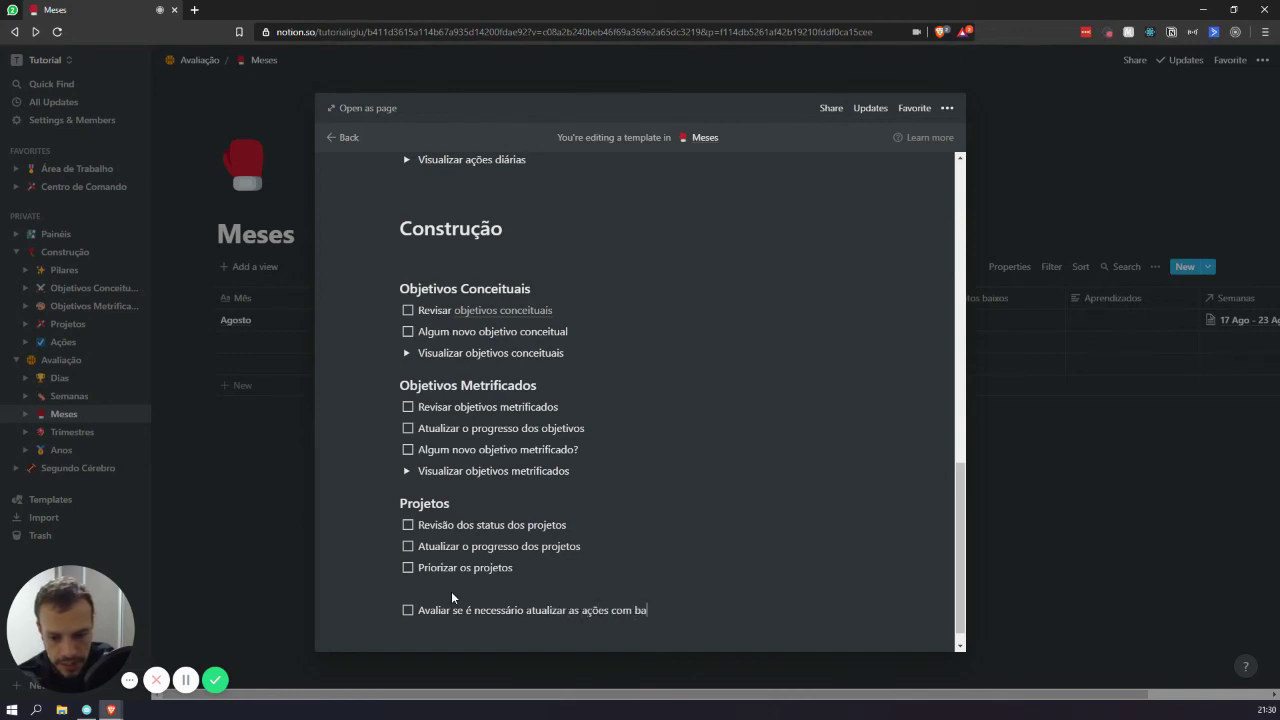
pyautogui.write('se nas at')
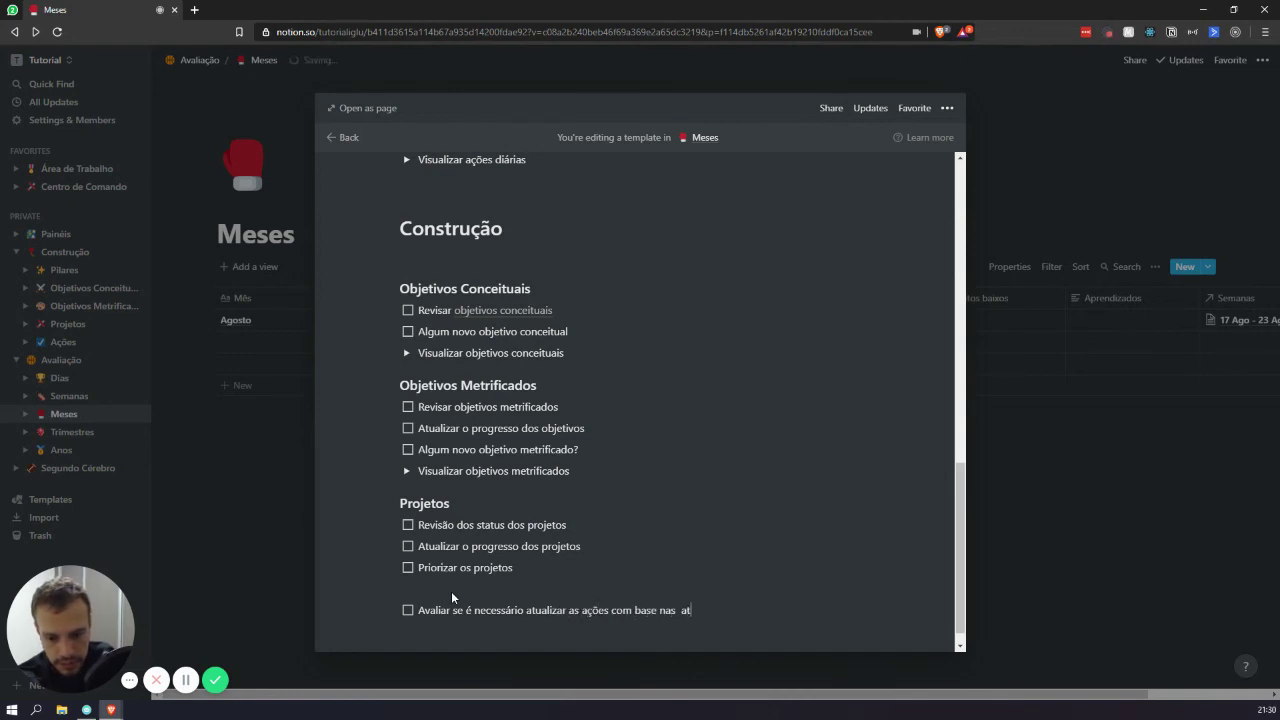
pyautogui.write('ualizações acima')
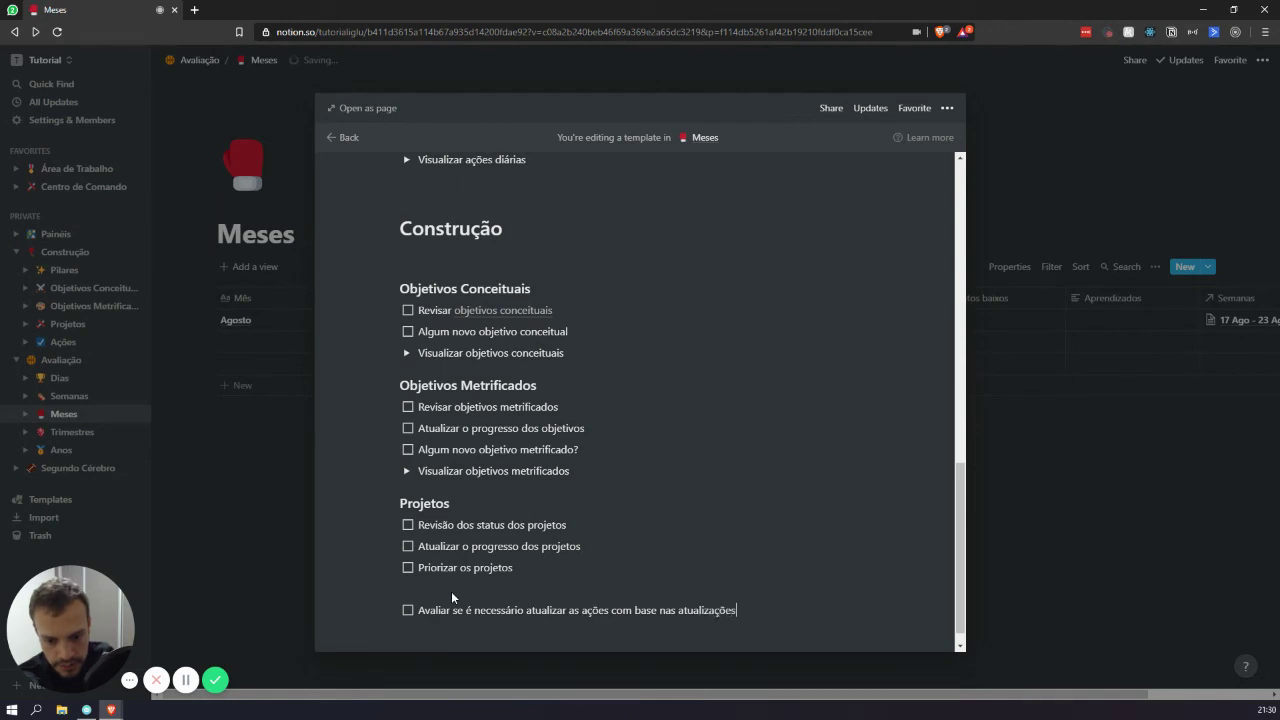
pyautogui.press('Return')
pyautogui.press('Return')
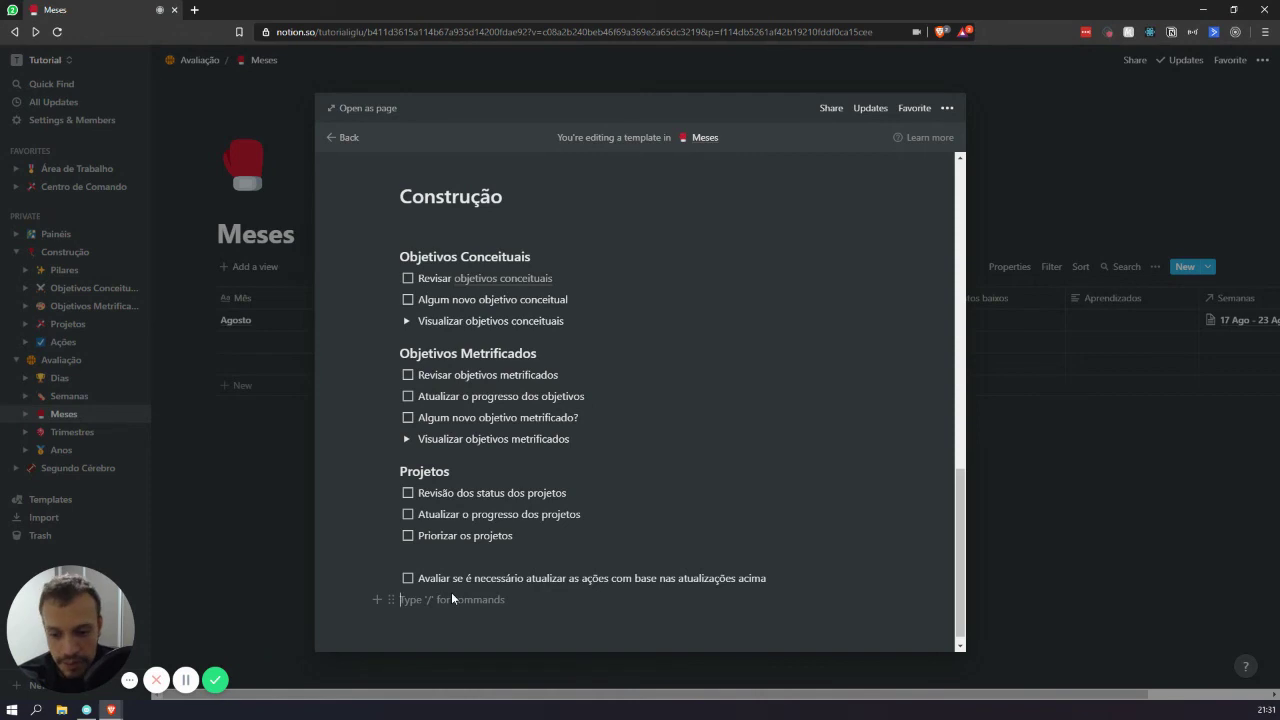
# Add a toggle named "Visualizar ações" directly below the to-do about updating the actions.
pyautogui.write('/toggle')
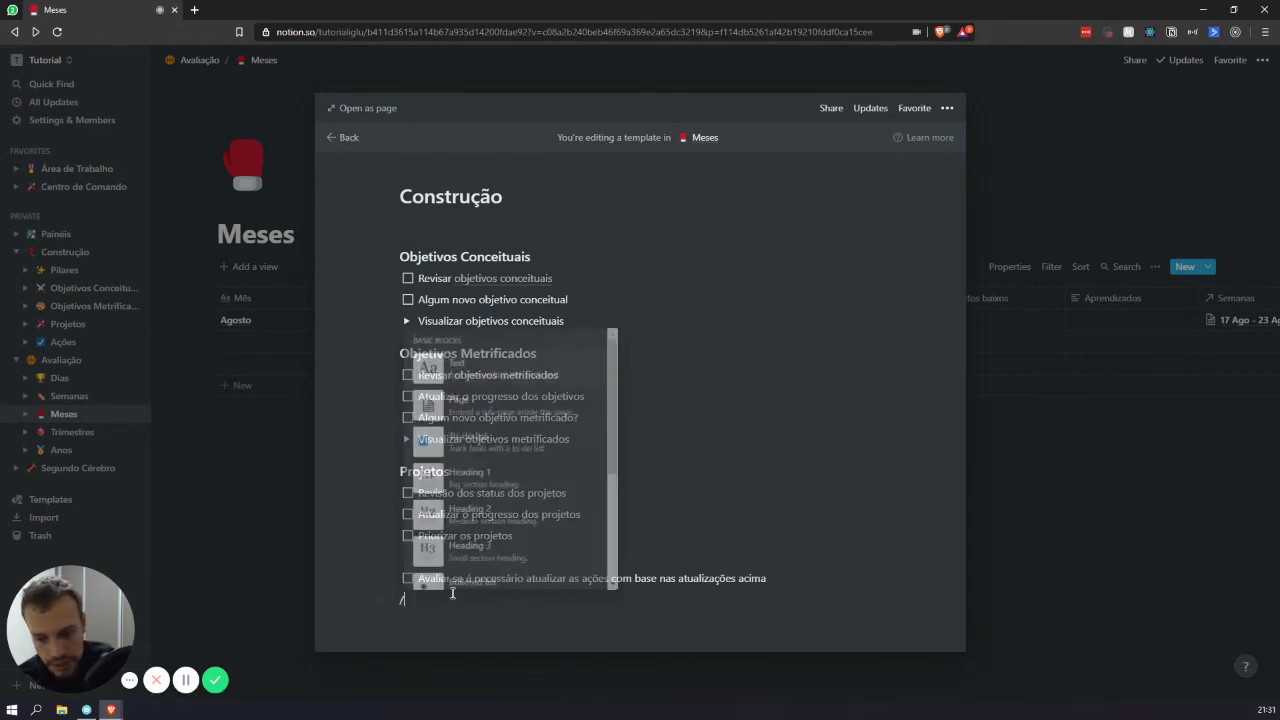
pyautogui.press('Return')
pyautogui.write('Vi')
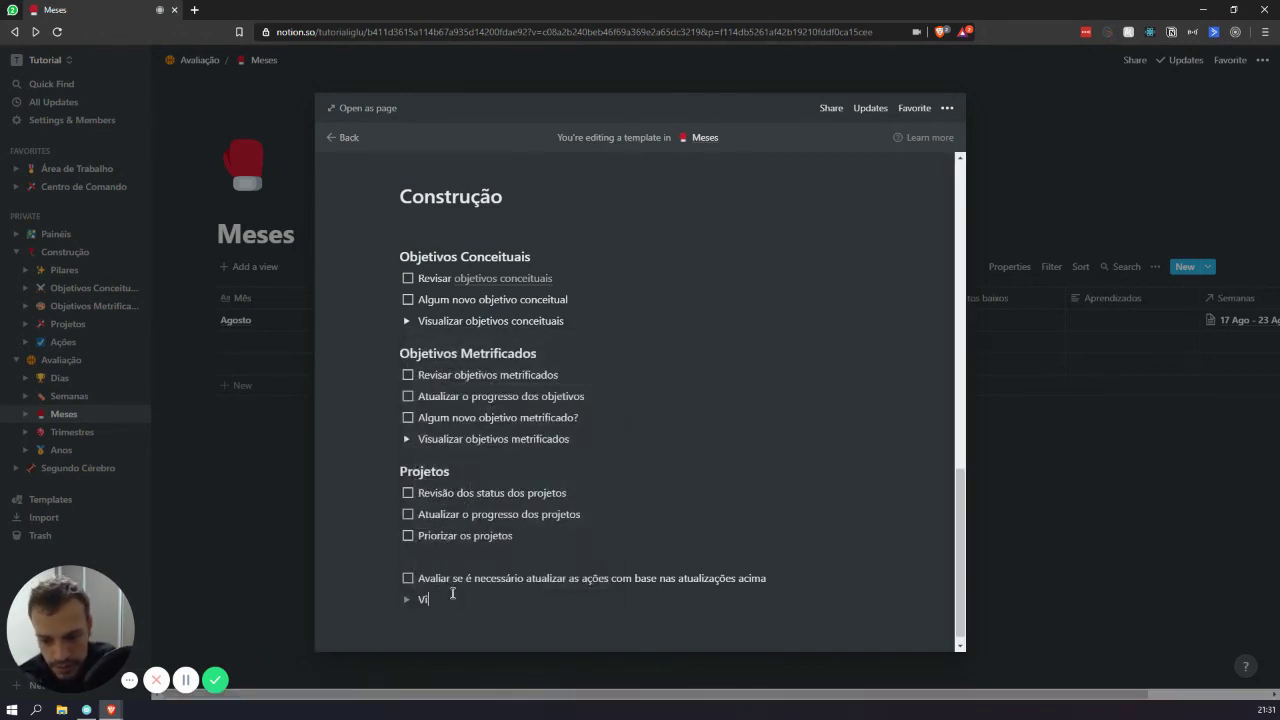
pyautogui.write('sualizar ações')
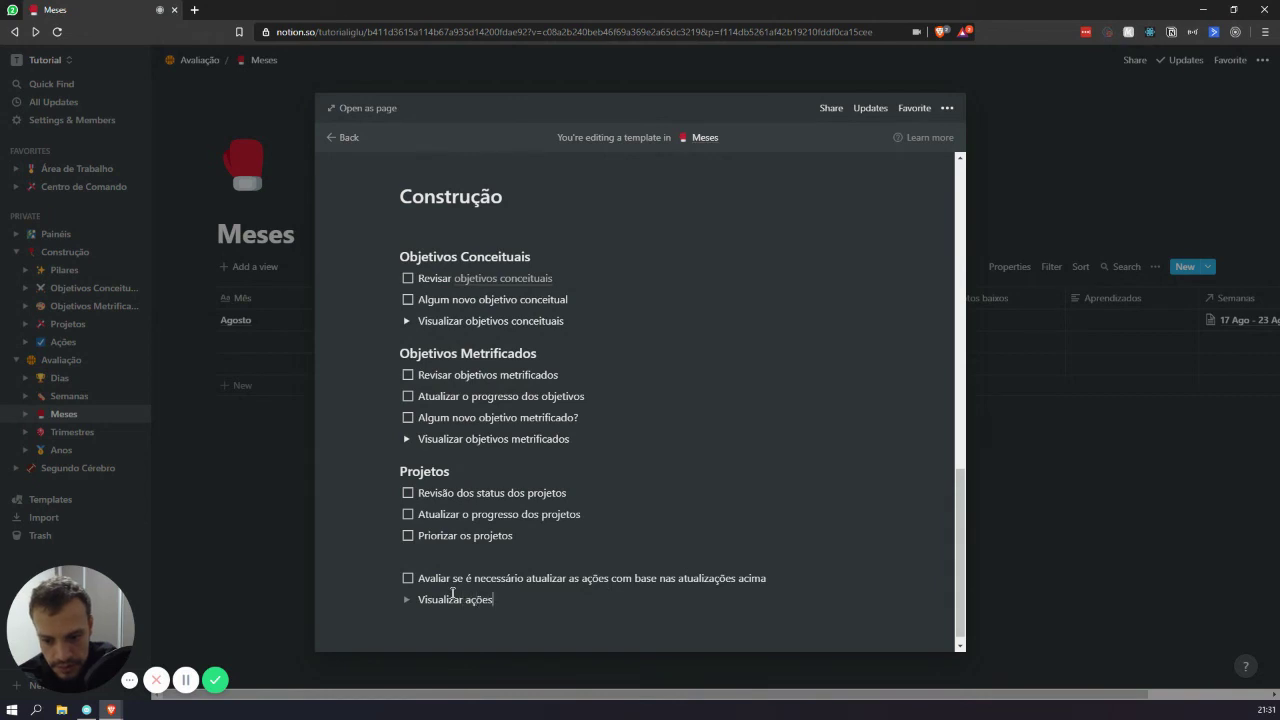
# Insert a linked database of Ações inside the "Visualizar ações" toggle.
pyautogui.click(406, 599)
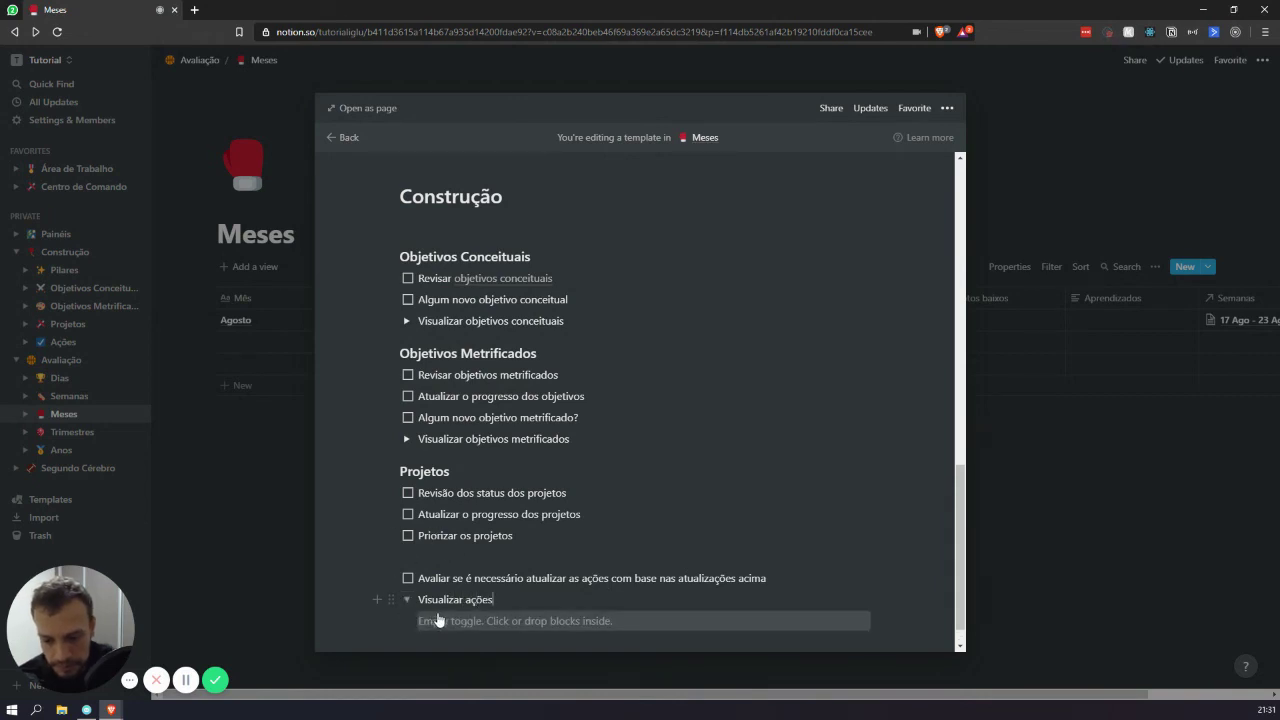
pyautogui.click(439, 620)
pyautogui.write('/link')
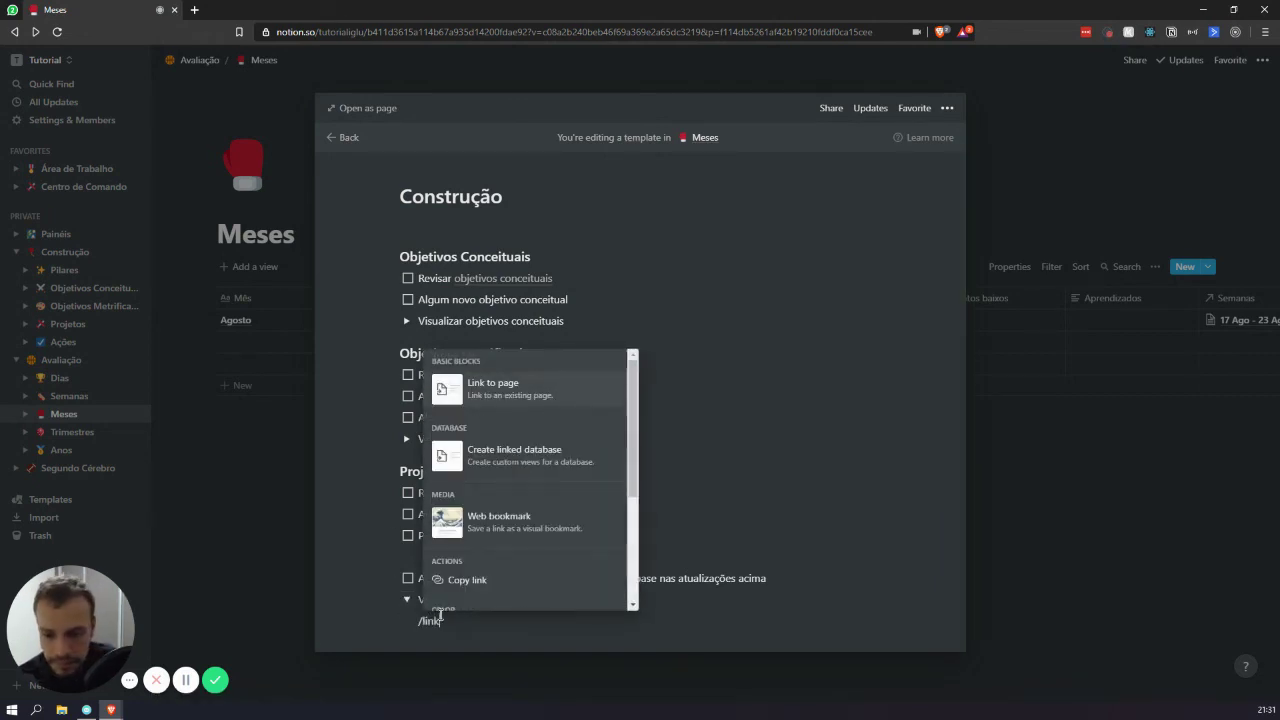
pyautogui.click(585, 454)
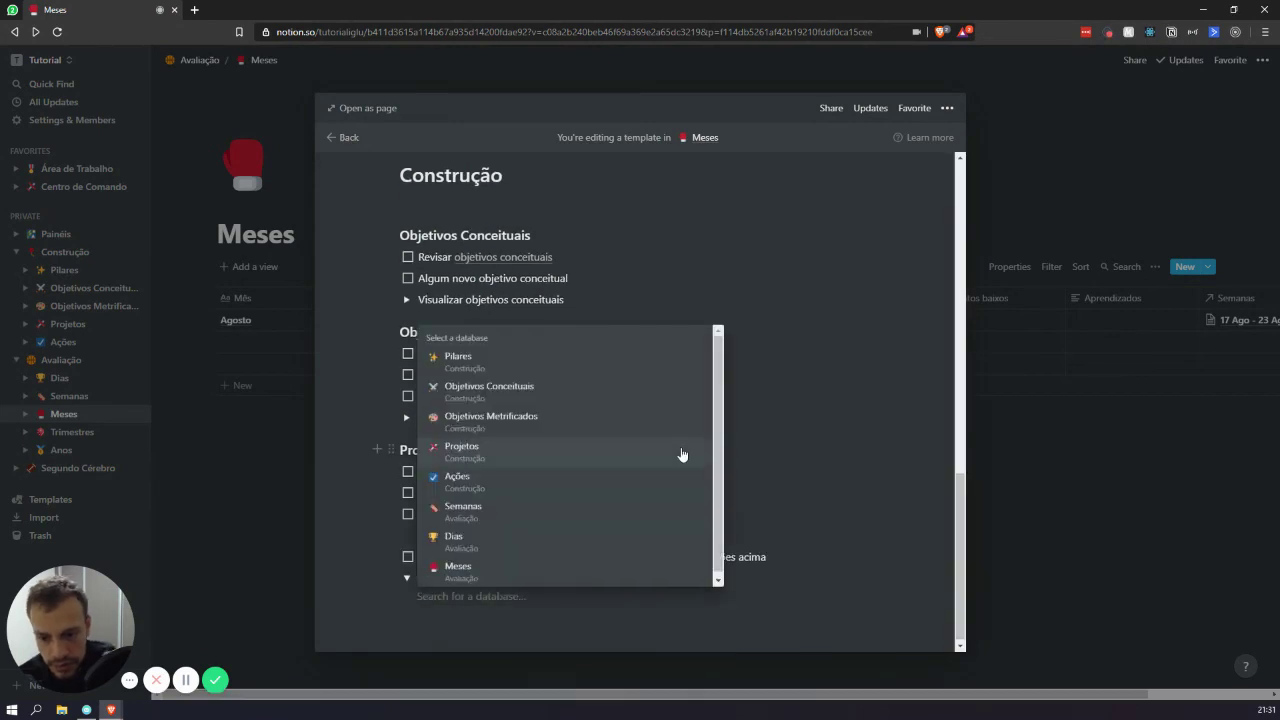
pyautogui.click(546, 488)
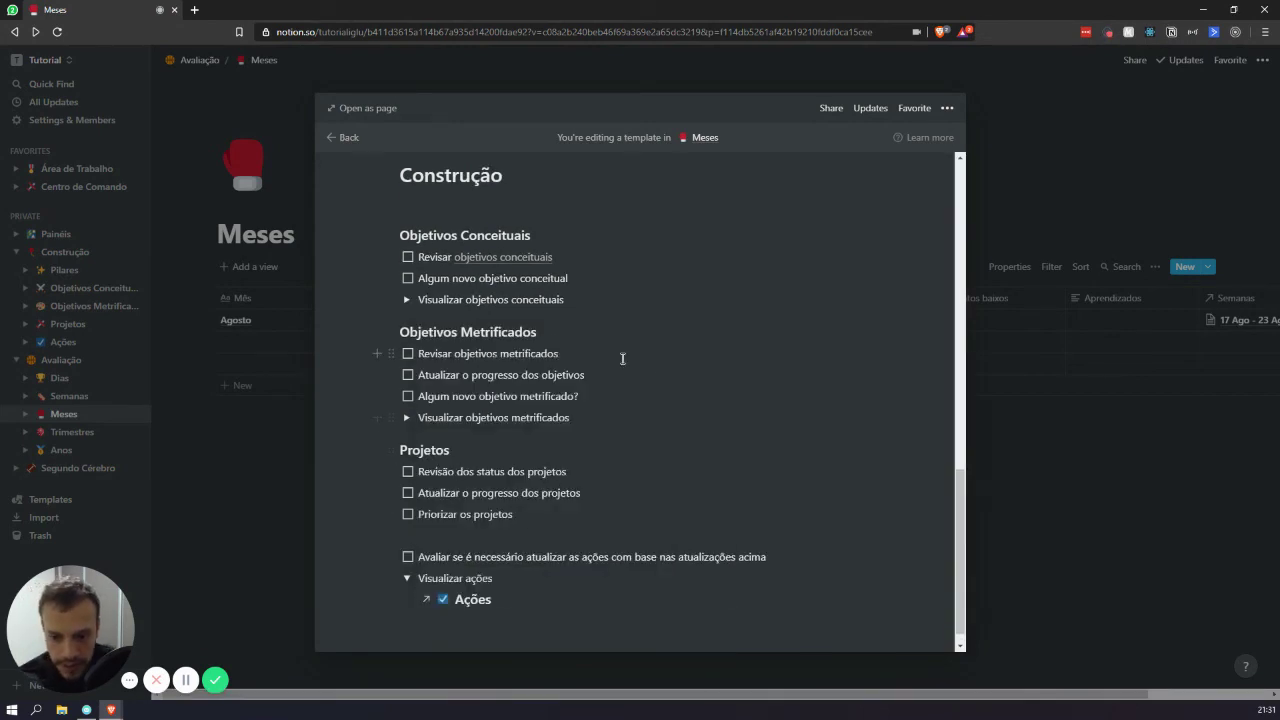
# Look over the rows and options of the linked Ações table, and collapse the "Visualizar ações" toggle.
pyautogui.scroll(-4, 575, 451)
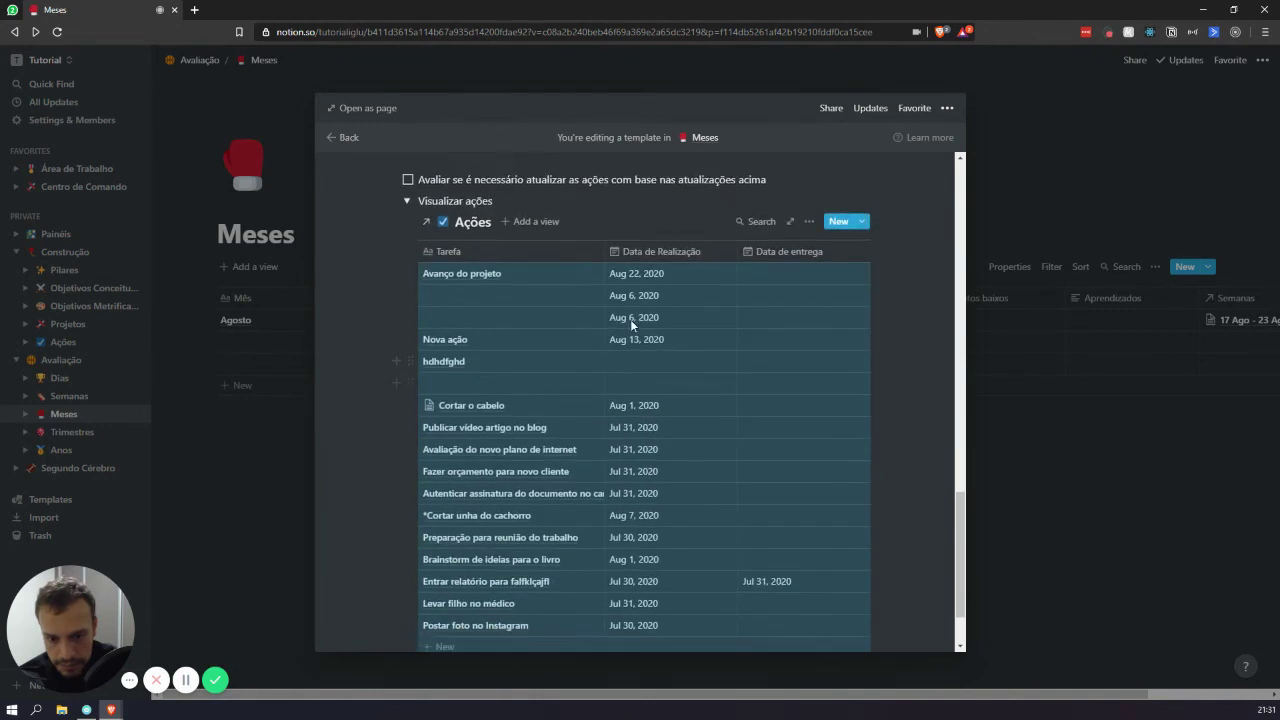
pyautogui.scroll(2, 695, 427)
pyautogui.scroll(1, 695, 427)
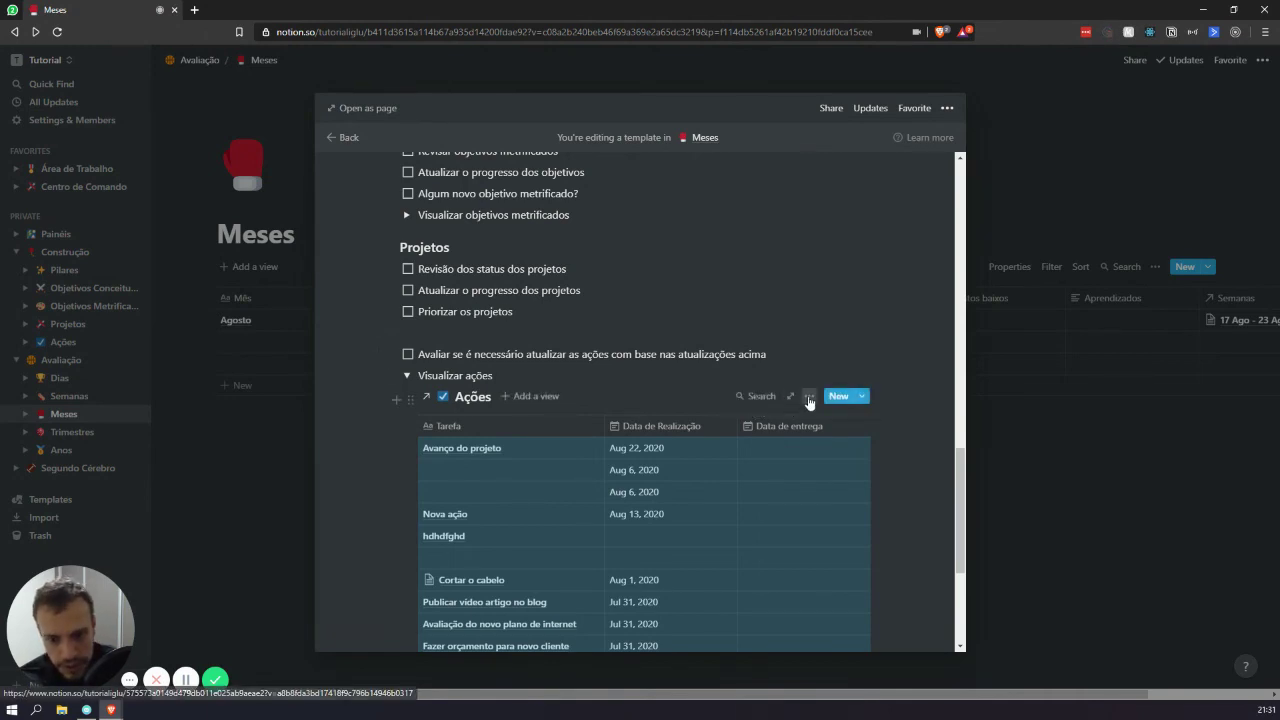
pyautogui.scroll(-3, 545, 474)
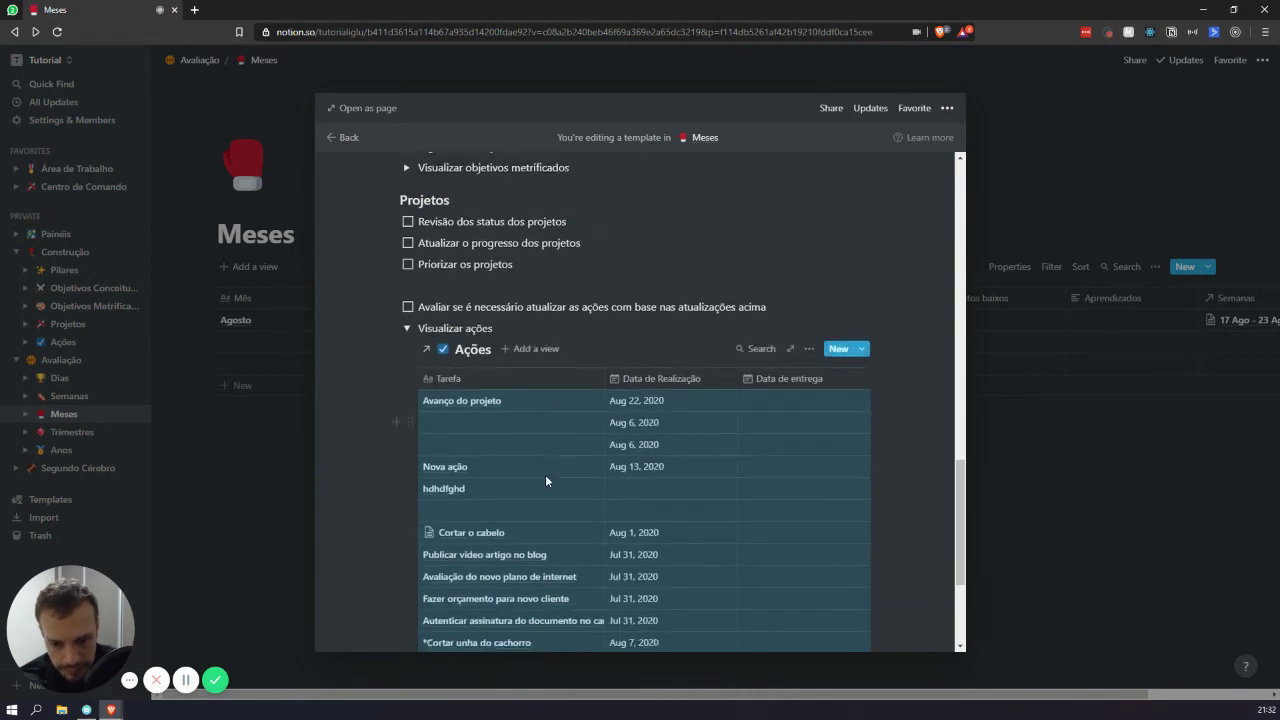
pyautogui.scroll(3, 646, 420)
pyautogui.click(808, 397)
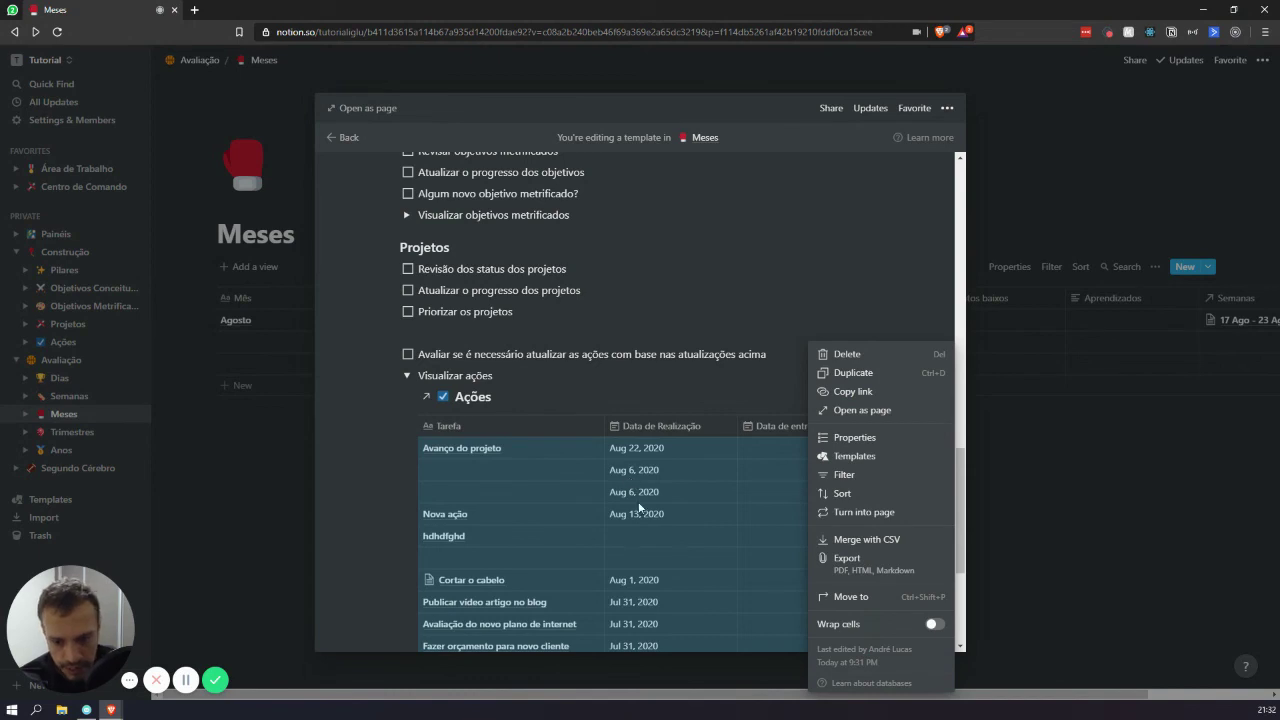
pyautogui.click(712, 488)
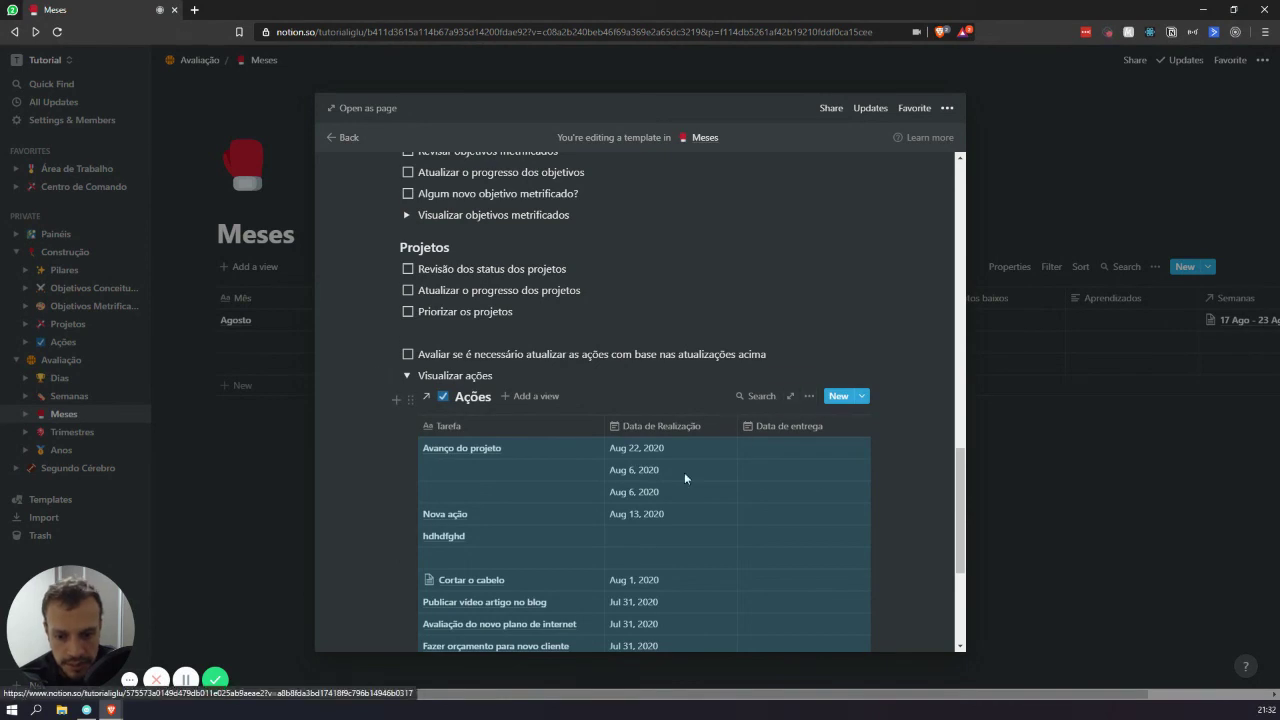
pyautogui.click(406, 375)
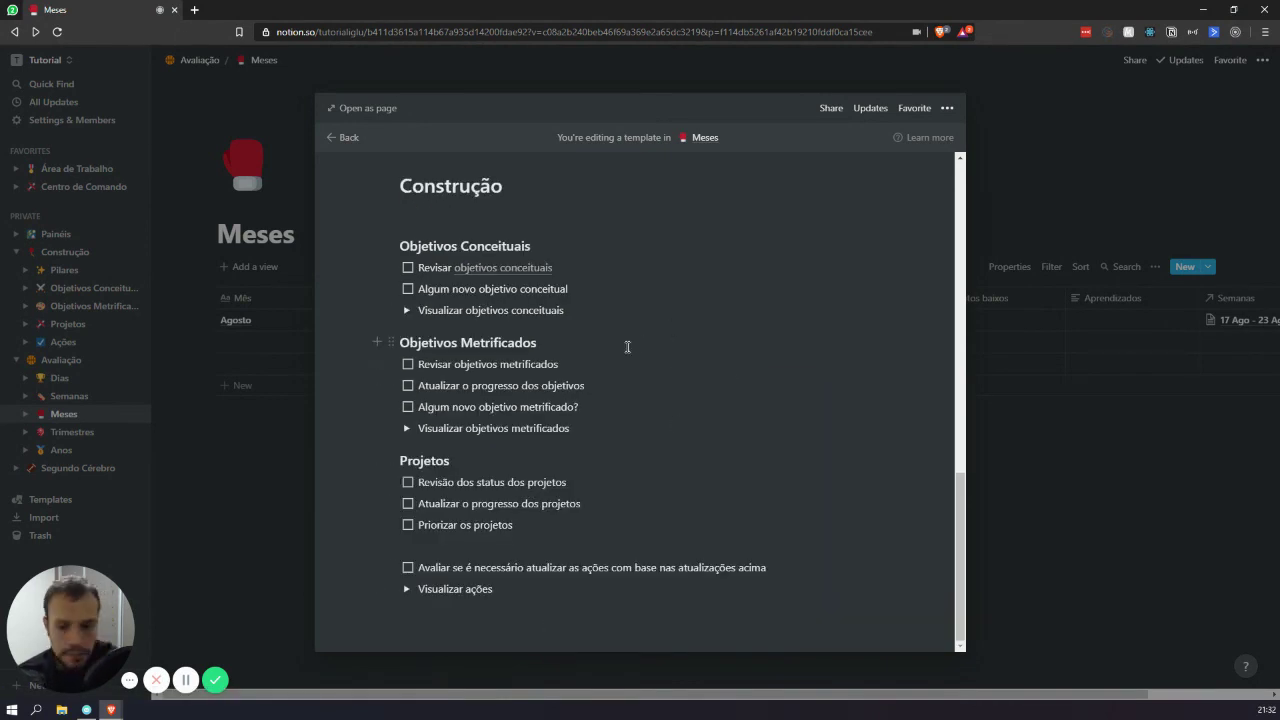
# Add a Heading 1 "Finanças" at the end of the template, below the "Visualizar ações" toggle.
pyautogui.click(515, 634)
pyautogui.press('Return')
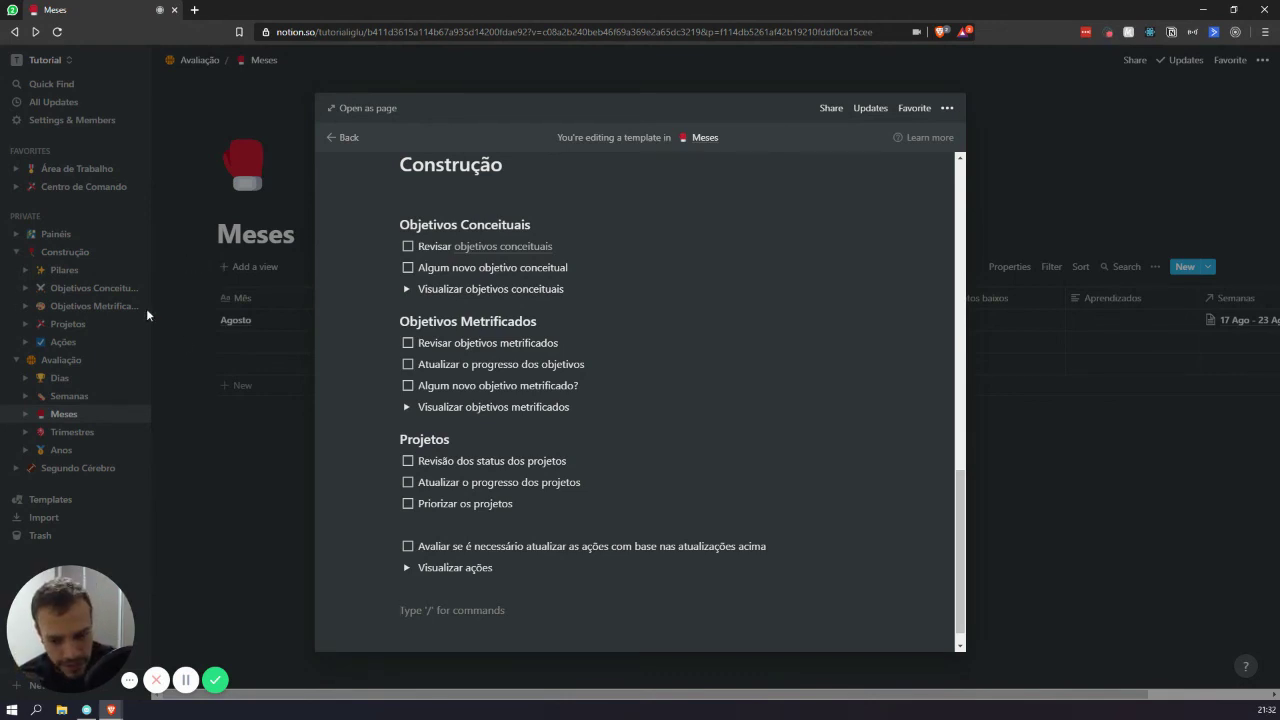
pyautogui.scroll(-1, 556, 394)
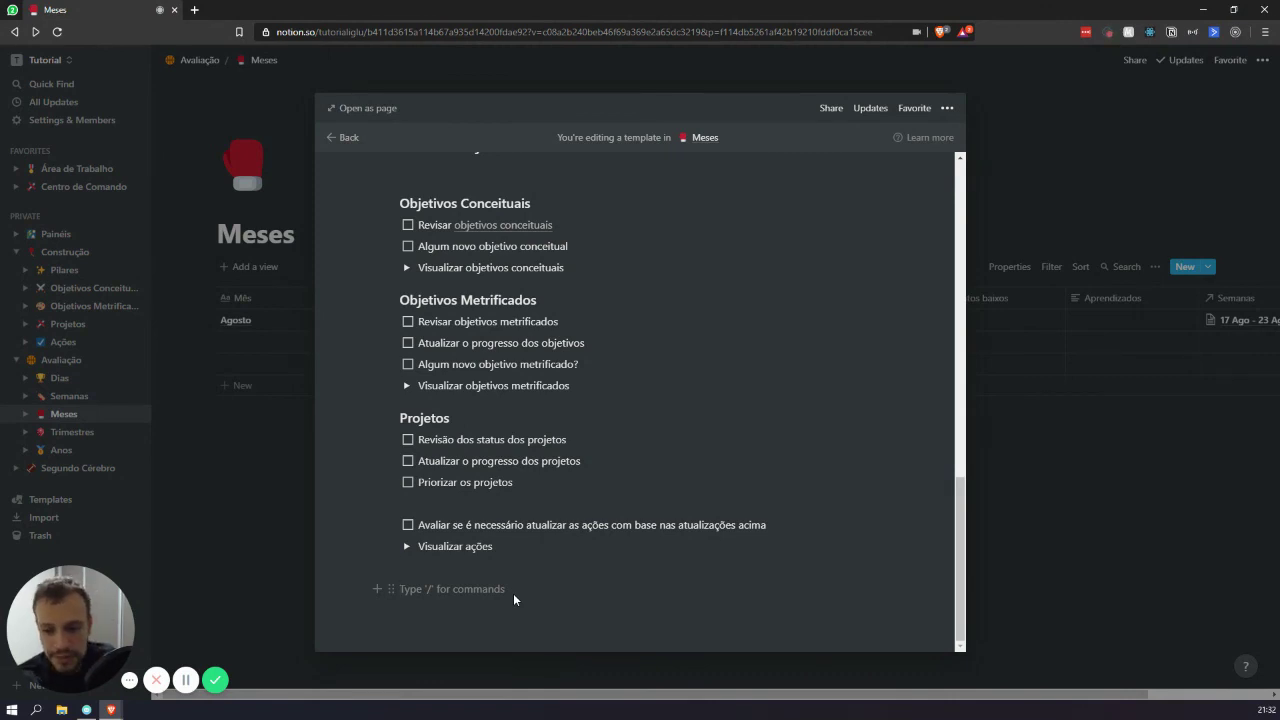
pyautogui.write('/h')
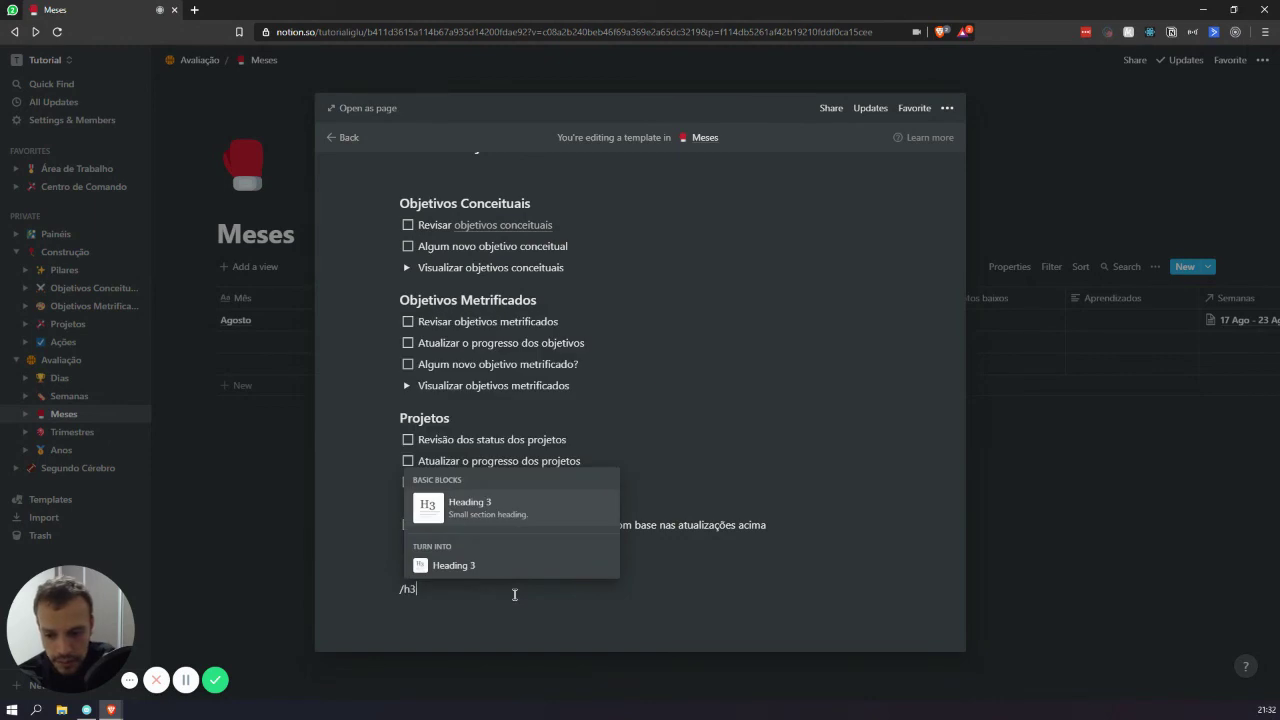
pyautogui.write('1')
pyautogui.press('Return')
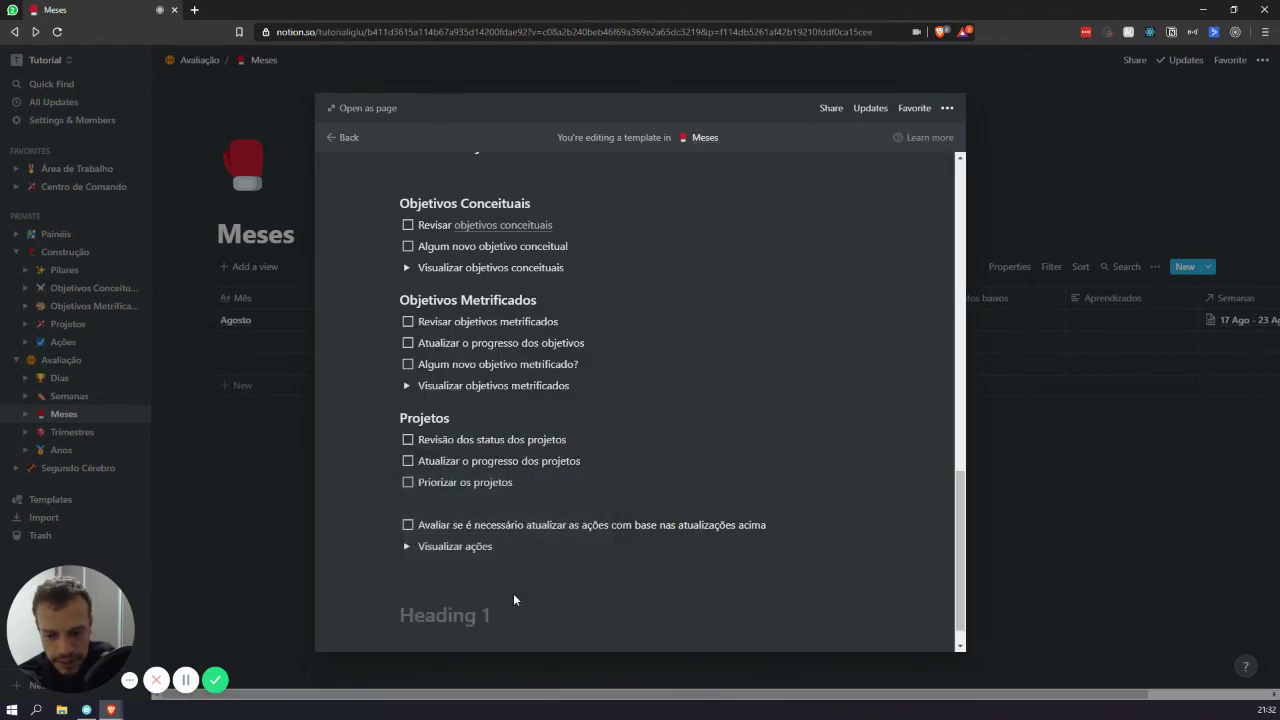
pyautogui.write('Finanças')
pyautogui.press('Return')
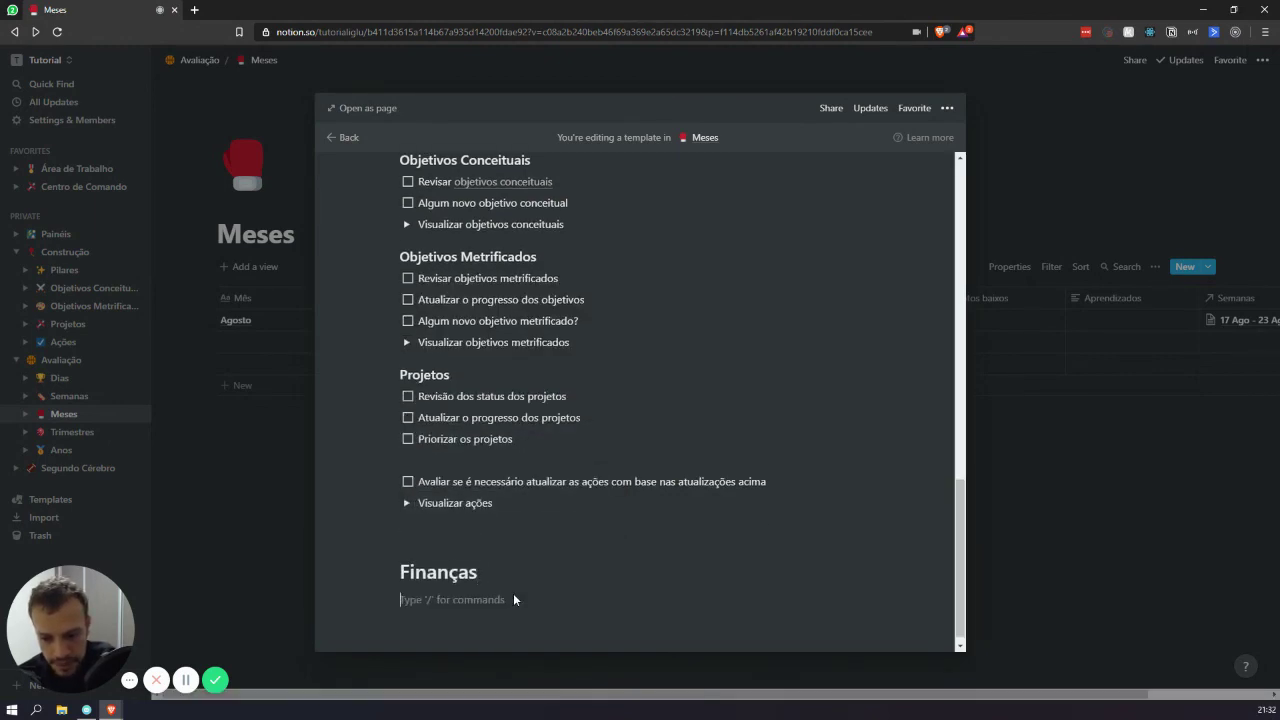
# Add a to-do "Atualizar sistema financeiro" under the Finanças heading and leave an empty text line below it.
pyautogui.write('/to')
pyautogui.press('Return')
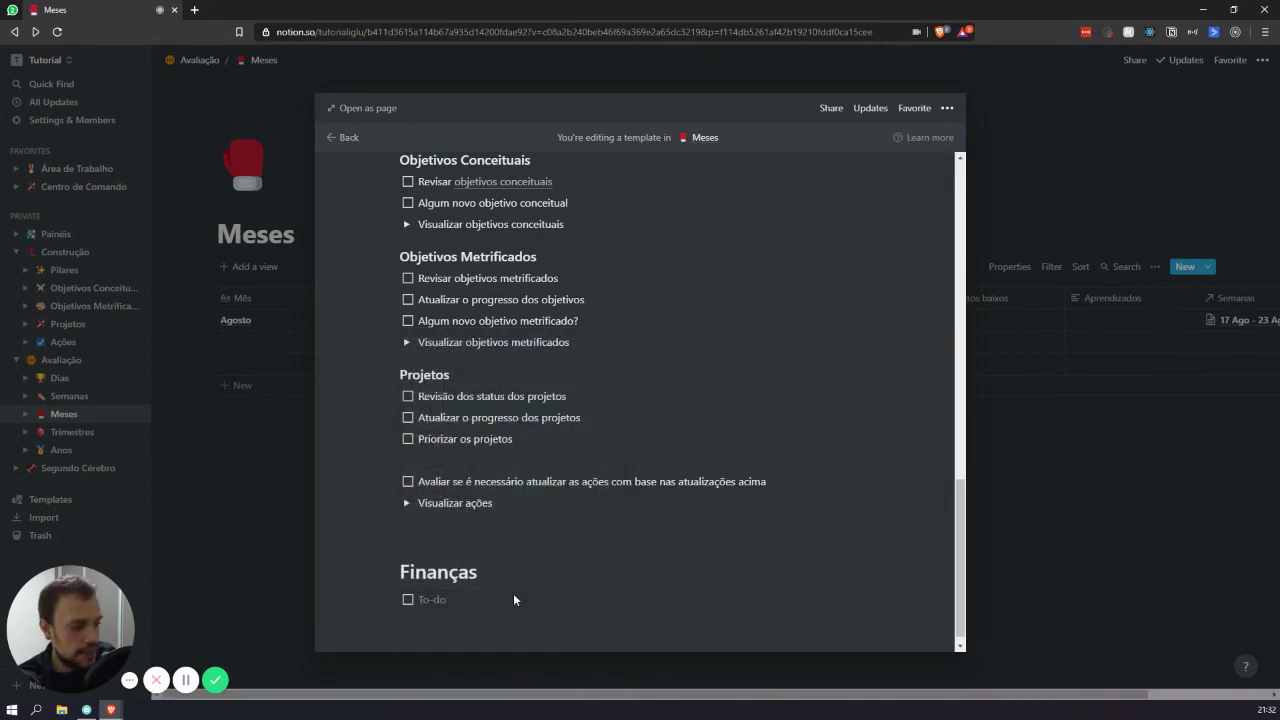
pyautogui.write('A')
pyautogui.press('BackSpace')
pyautogui.write('A')
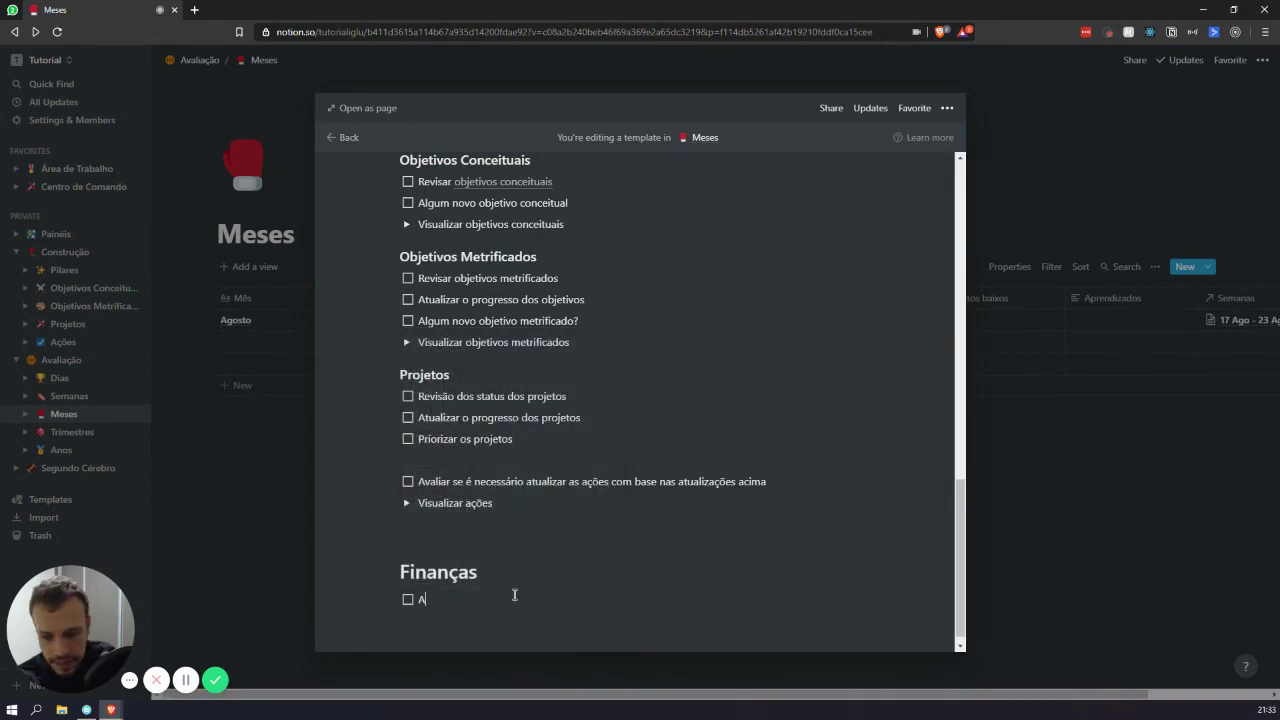
pyautogui.write('tualizar sis')
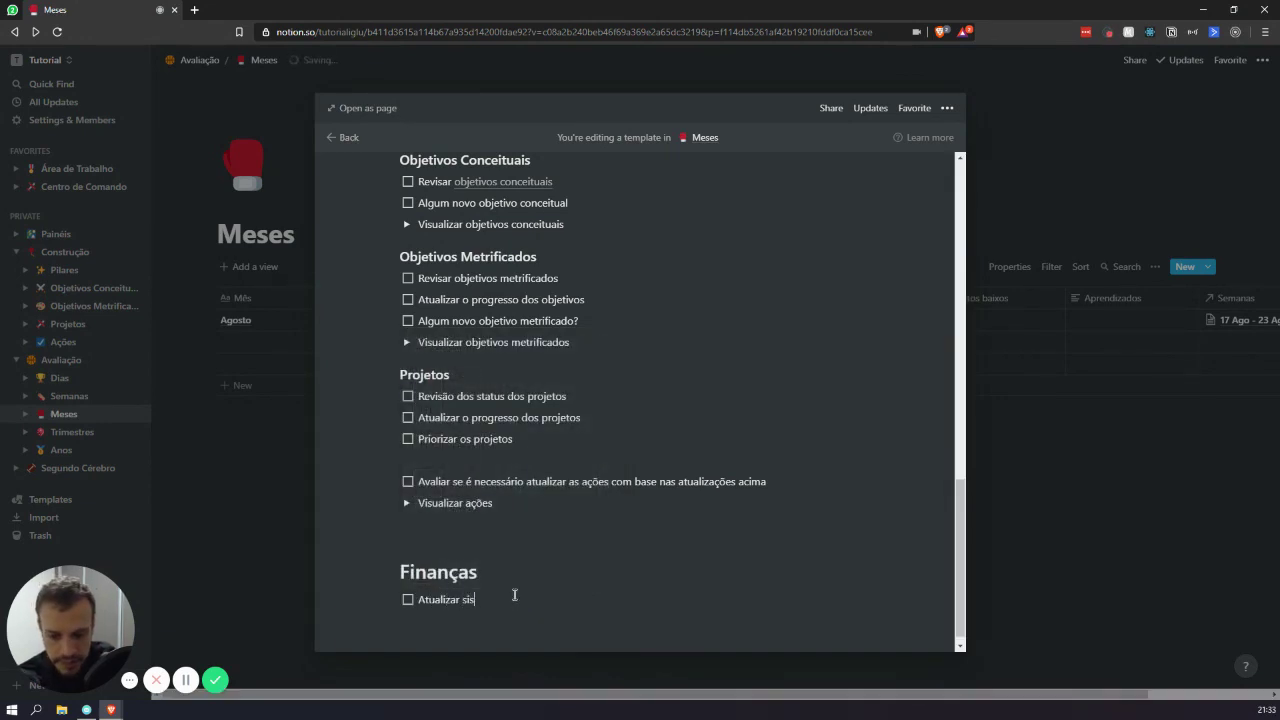
pyautogui.write('tema finac')
pyautogui.press('BackSpace')
pyautogui.write('ncei')
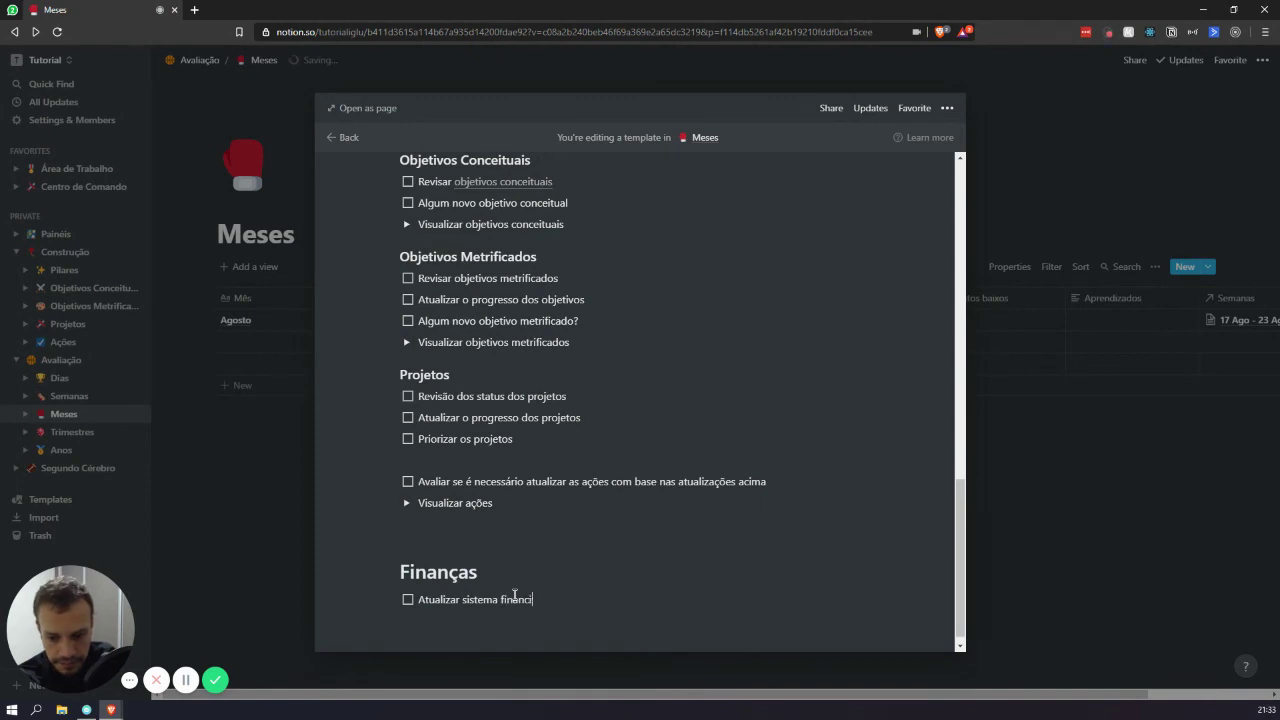
pyautogui.press('BackSpace')
pyautogui.press('BackSpace')
pyautogui.press('BackSpace')
pyautogui.write('ceiro')
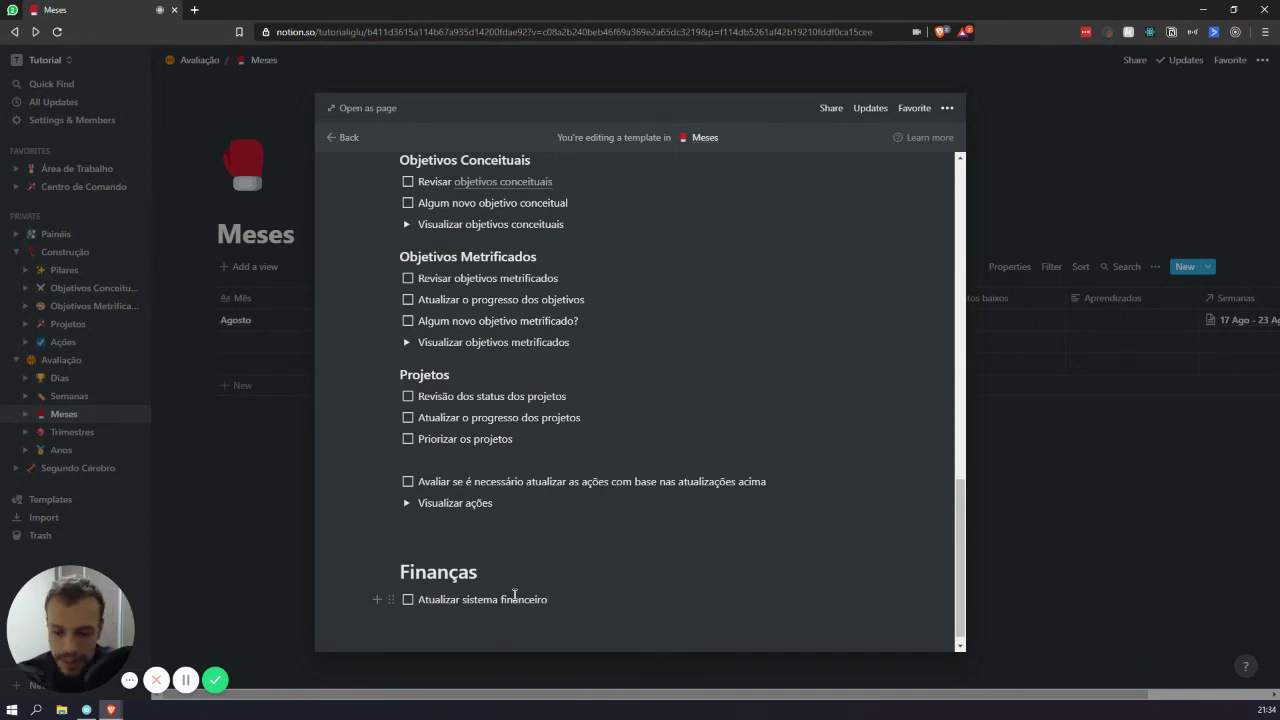
pyautogui.press('Return')
pyautogui.press('Return')
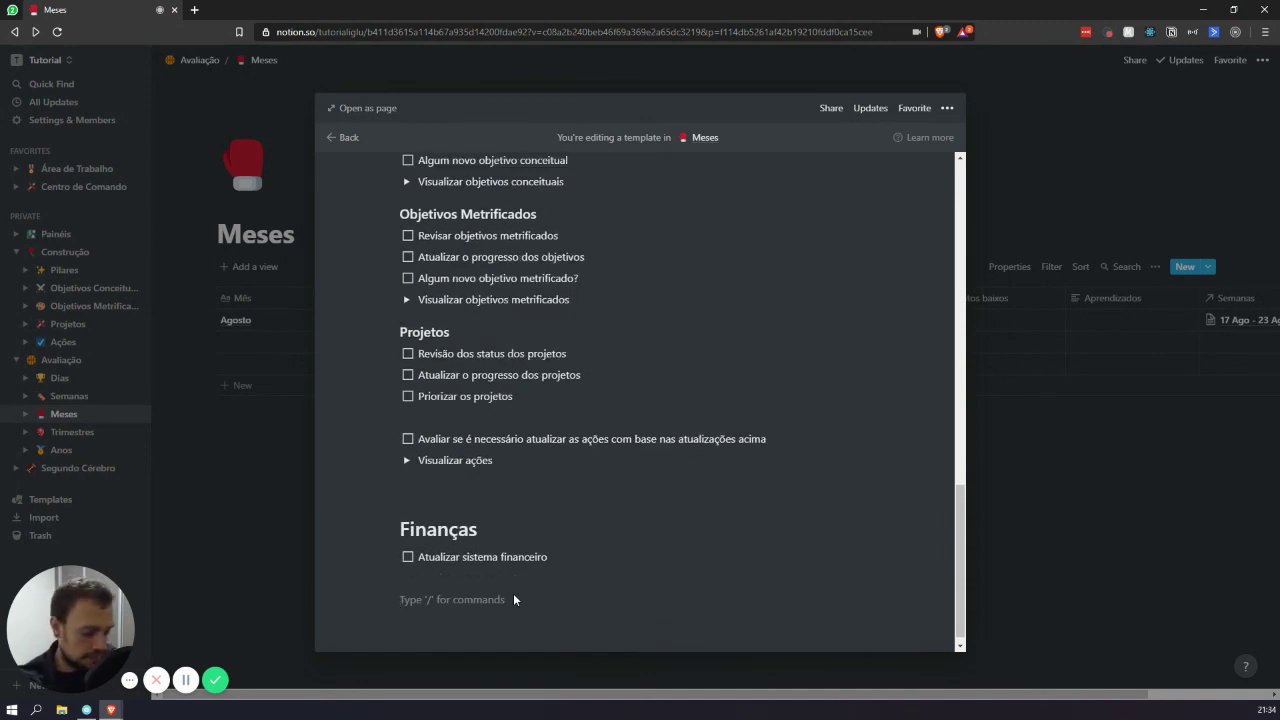
# Add a Heading 1 "Para a empresa" below the Finanças section and leave an empty text line under it.
pyautogui.write('/h')
pyautogui.press('Return')
pyautogui.write('Para a empresa')
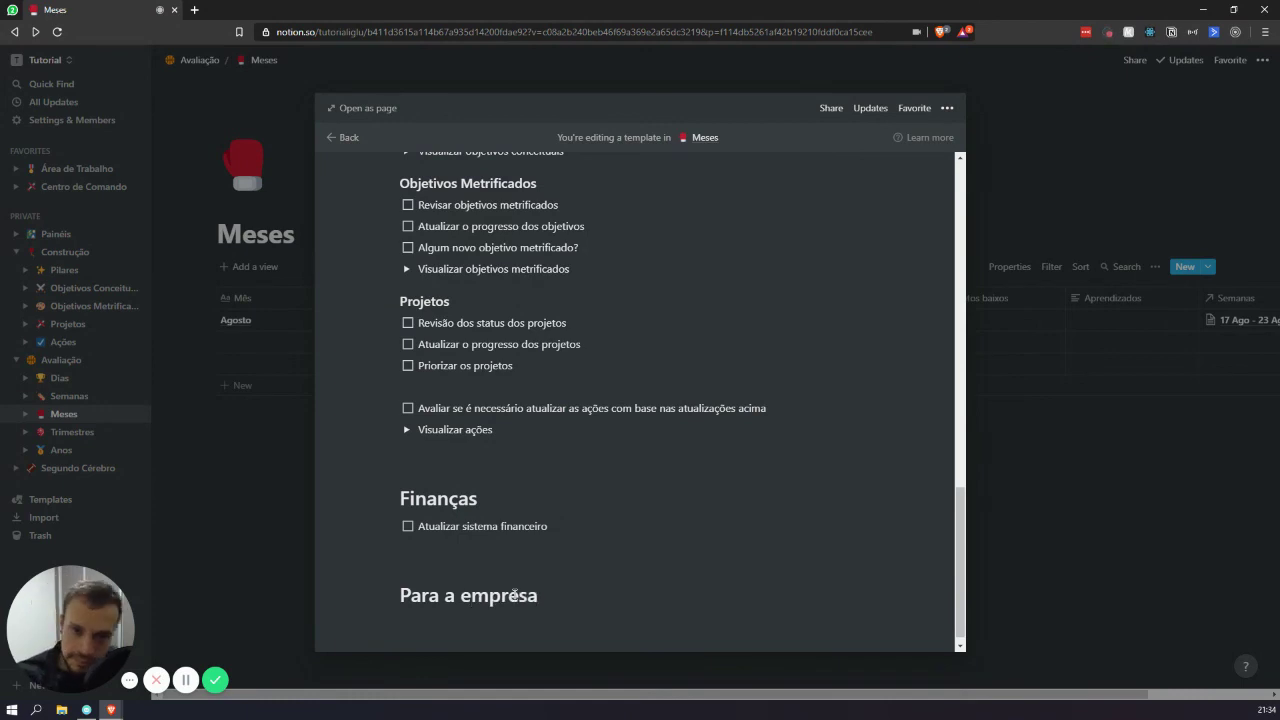
pyautogui.press('Return')
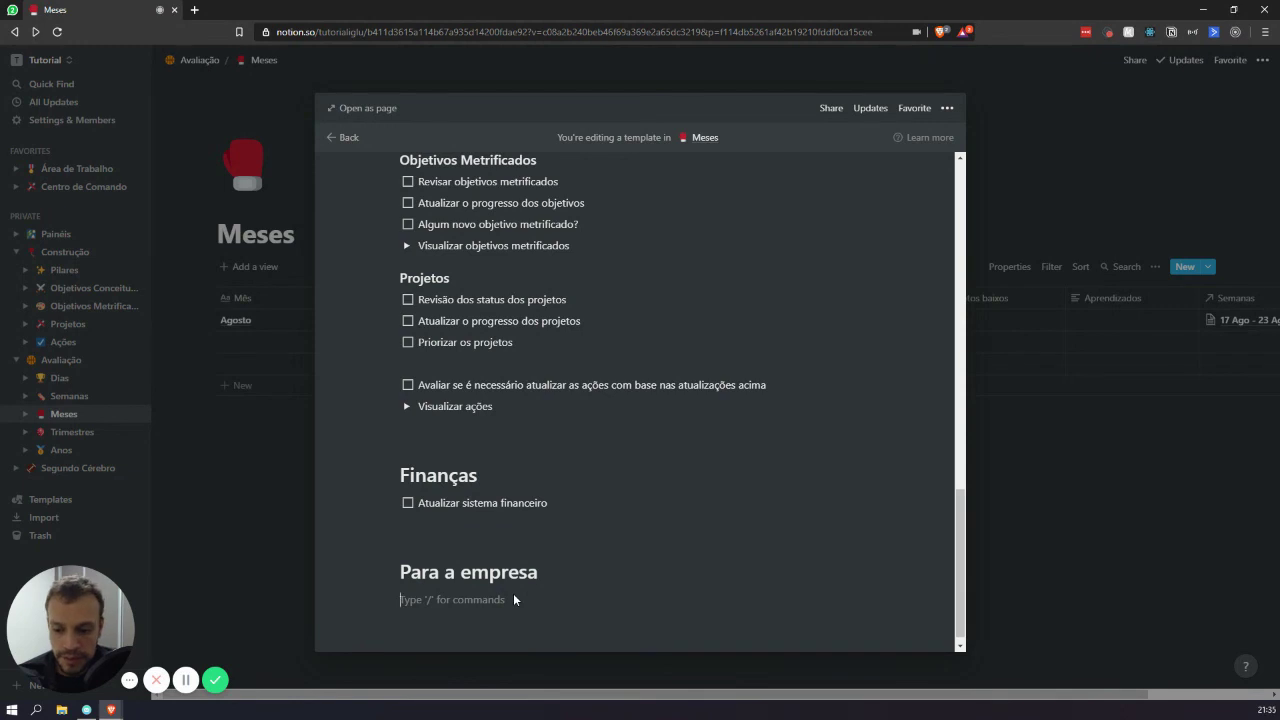
# Leave the template, open the Agosto entry in Meses and apply the "Novo mês" template to it.
pyautogui.click(282, 135)
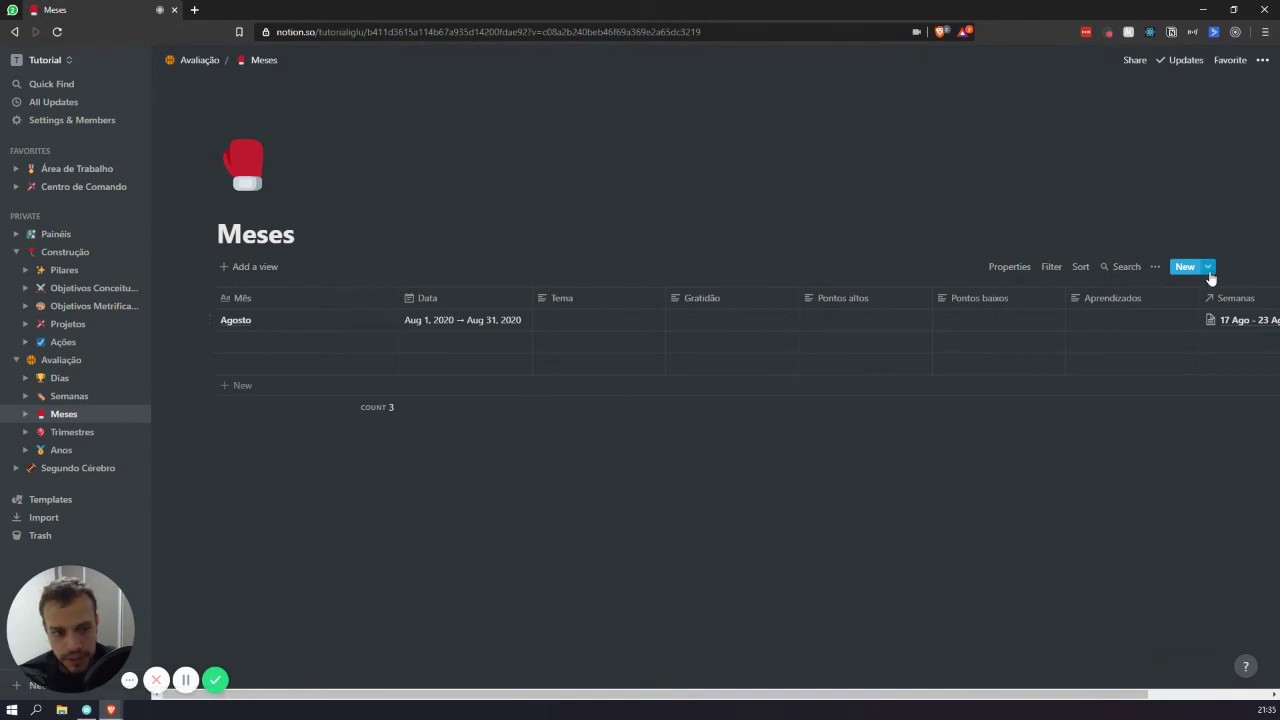
pyautogui.click(377, 320)
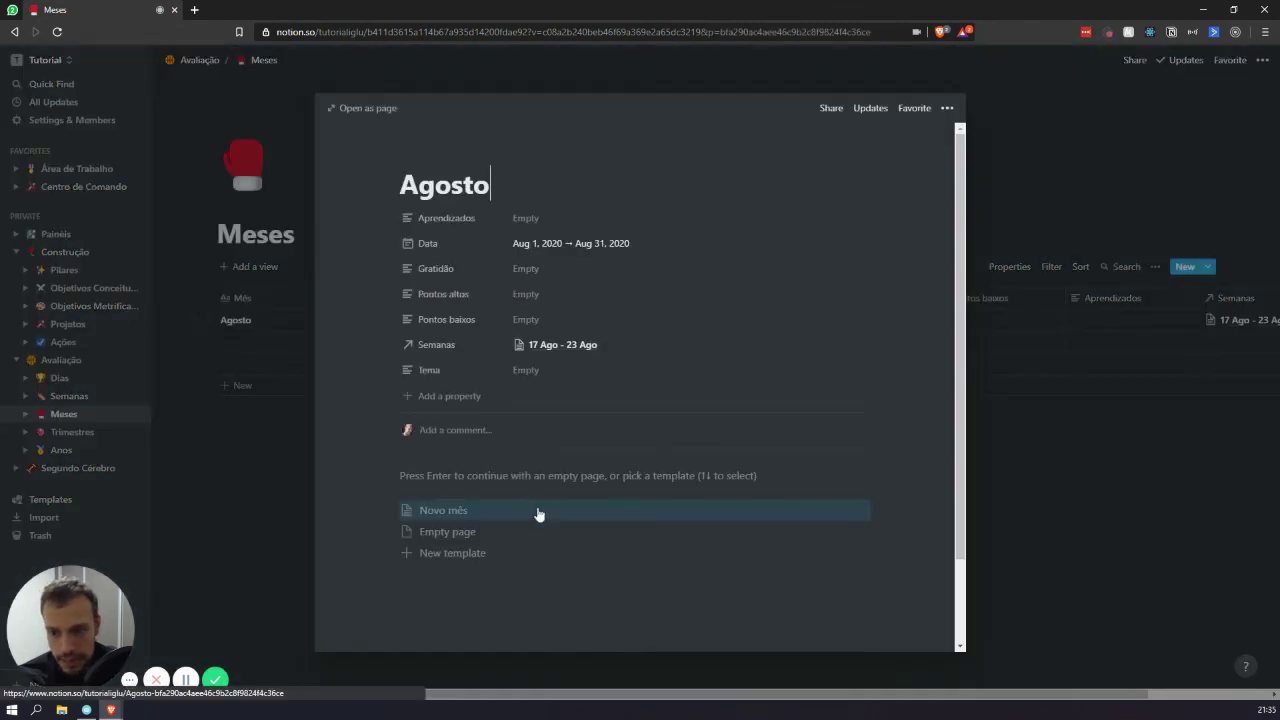
pyautogui.click(435, 512)
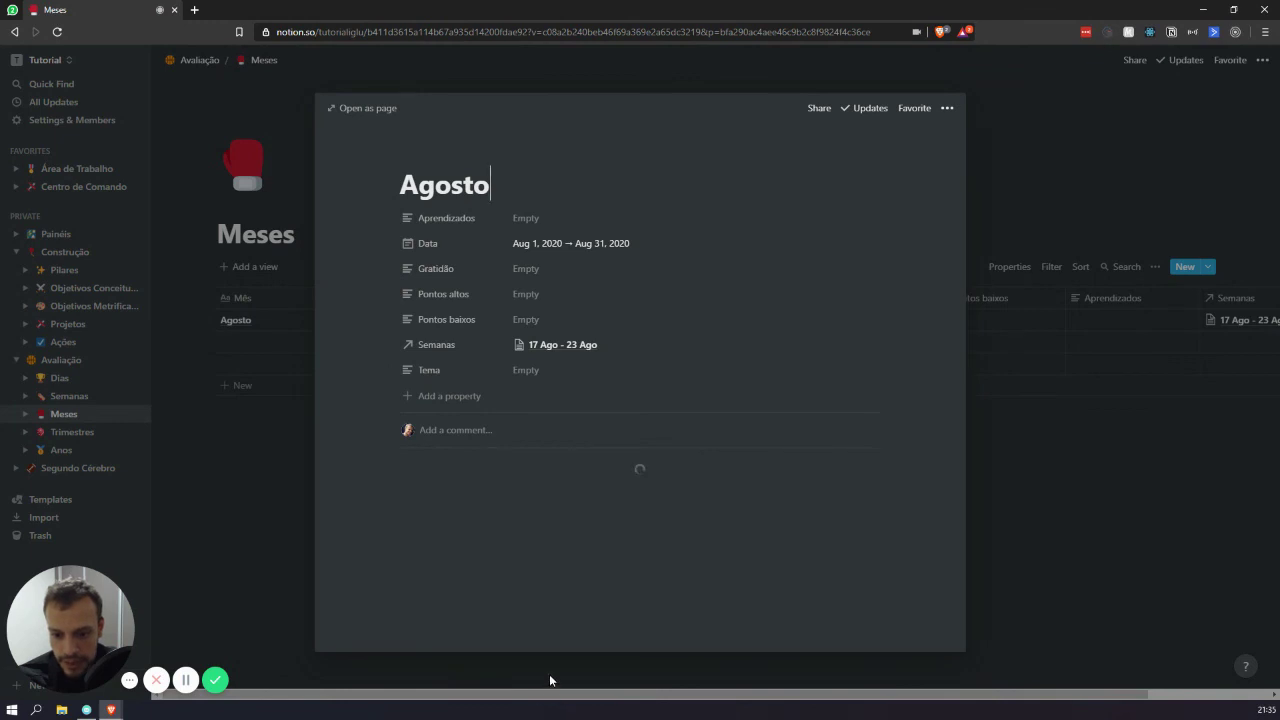
# Look over the template sections in the Agosto page, from Análise to Para a empresa, and close the page.
pyautogui.scroll(-6, 576, 305)
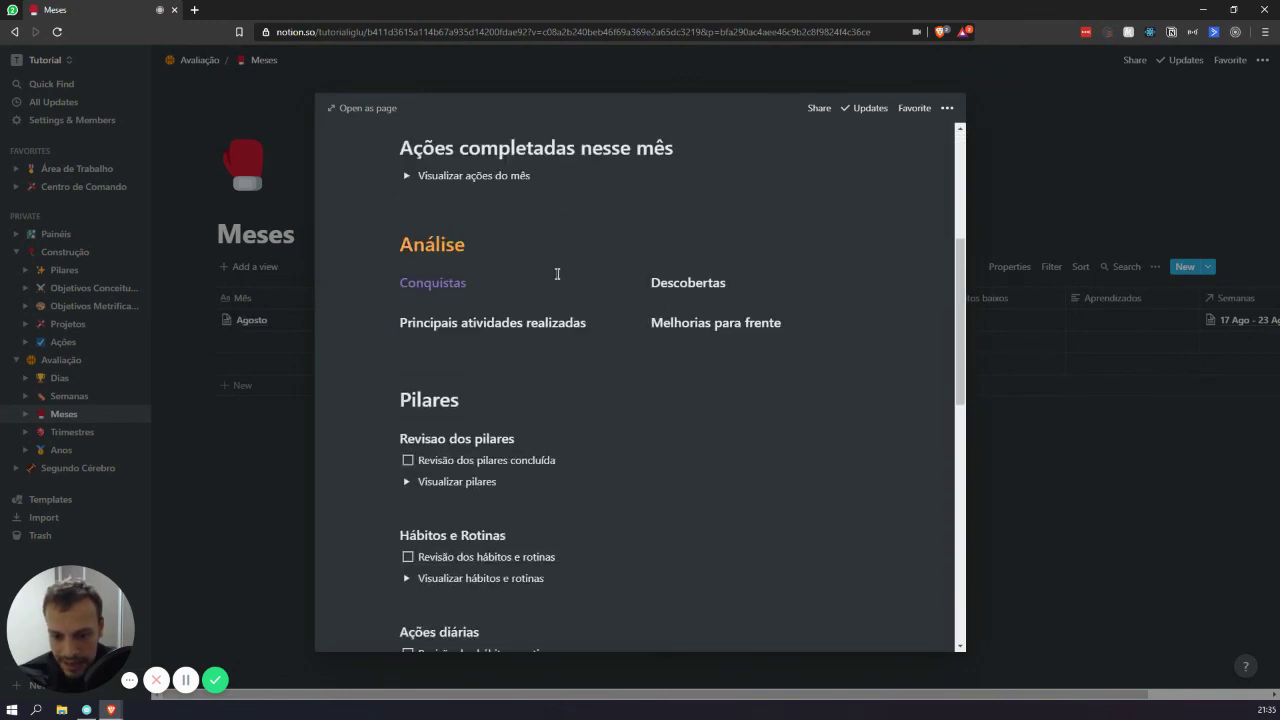
pyautogui.scroll(-3, 540, 360)
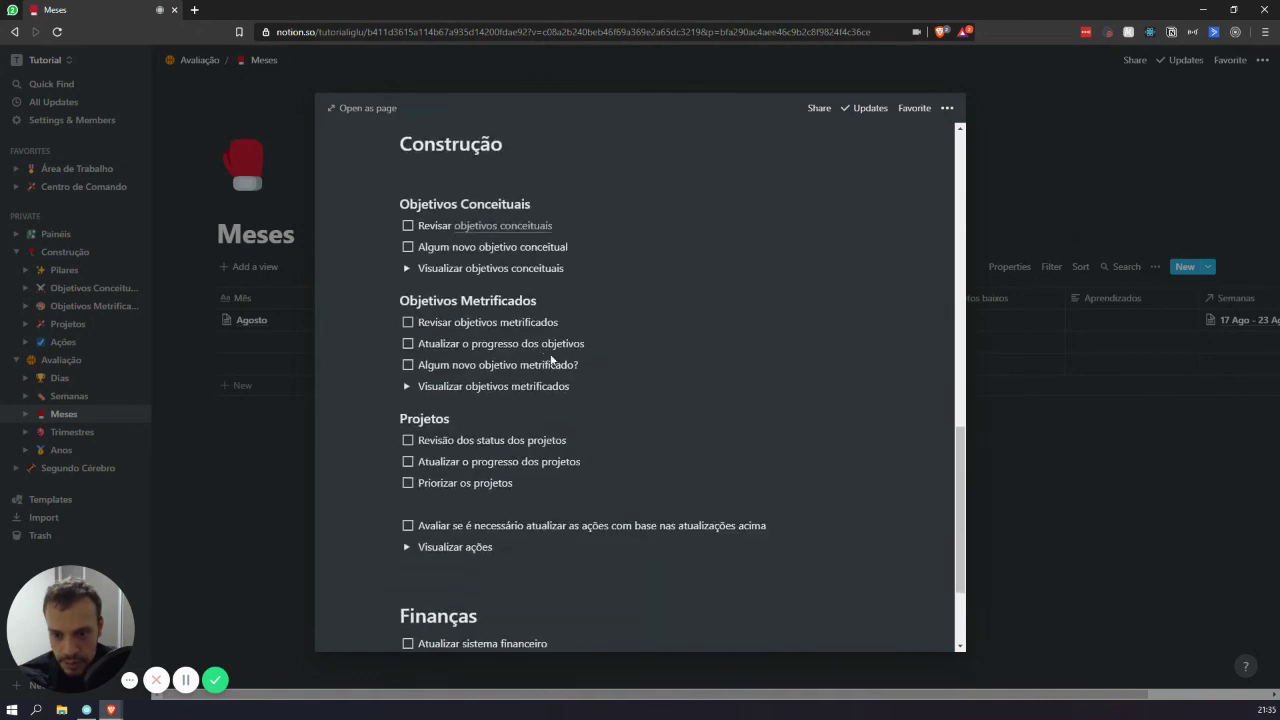
pyautogui.scroll(-2, 510, 370)
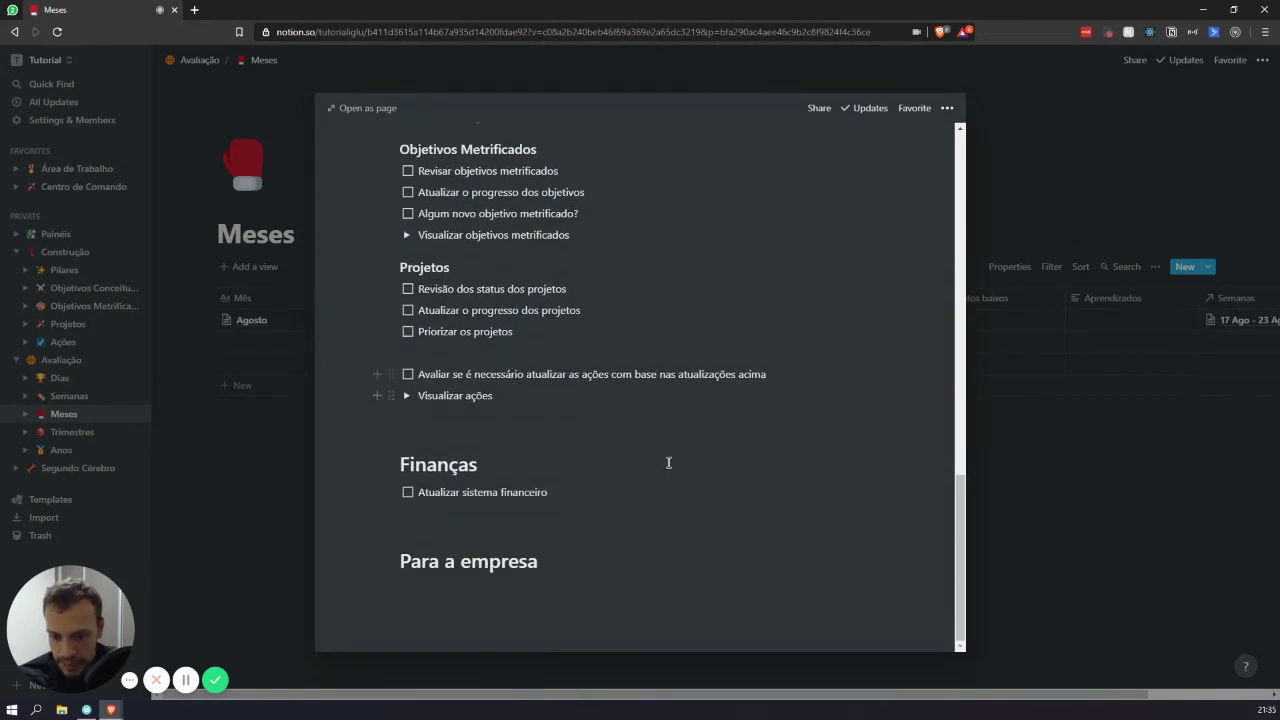
pyautogui.scroll(4, 672, 460)
pyautogui.scroll(3, 462, 346)
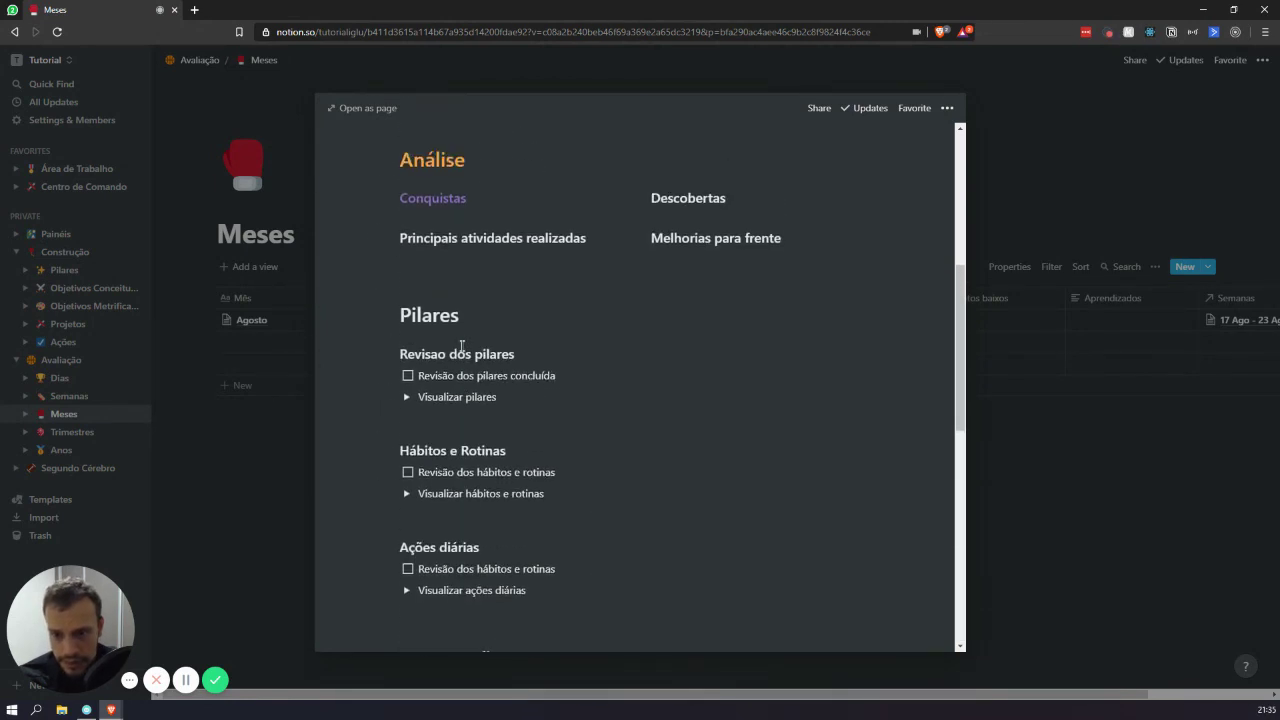
pyautogui.scroll(1, 443, 260)
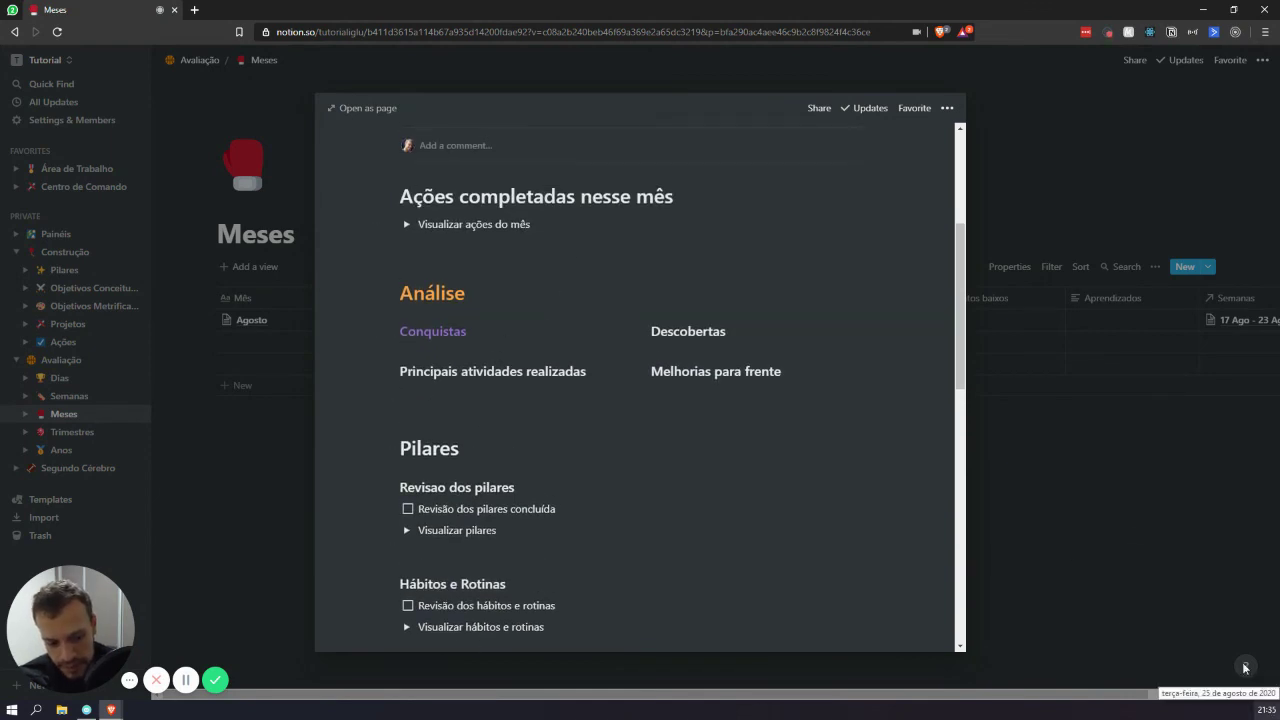
pyautogui.scroll(1, 570, 395)
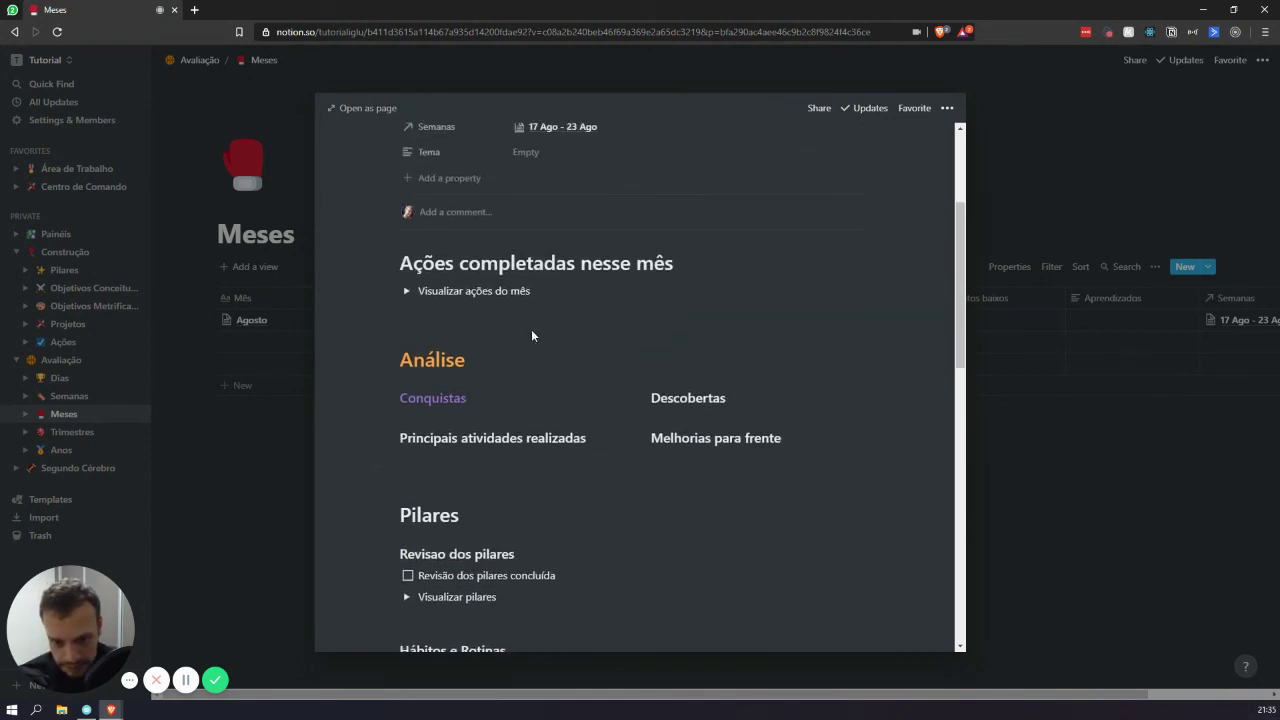
pyautogui.click(232, 320)
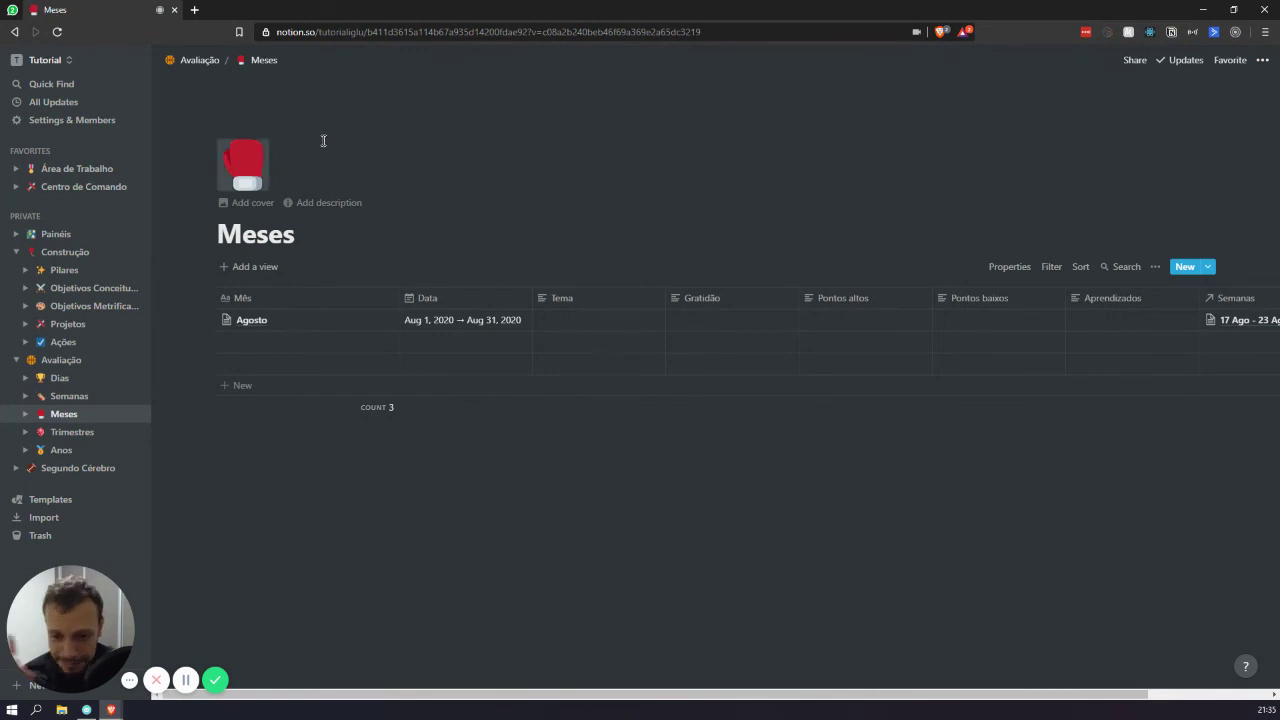
# Create a new Meses entry from the "Novo mês" template and close its page, leaving it untitled.
pyautogui.click(1209, 268)
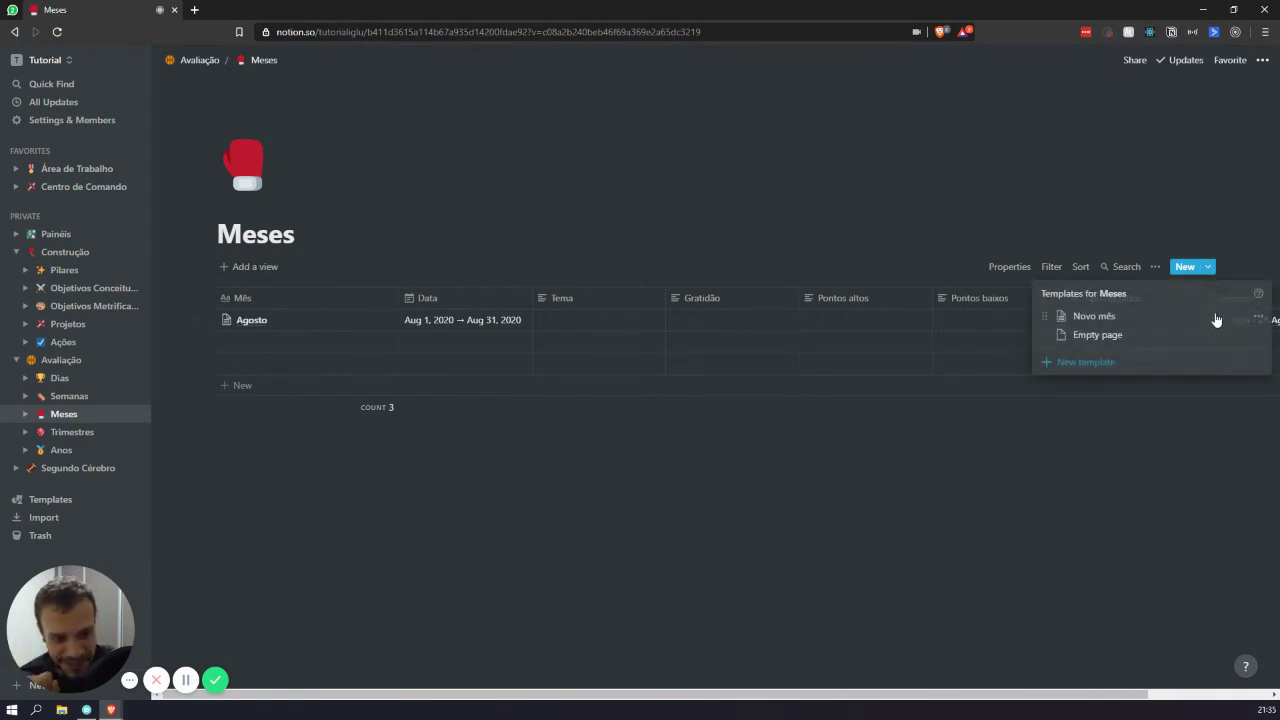
pyautogui.click(1160, 318)
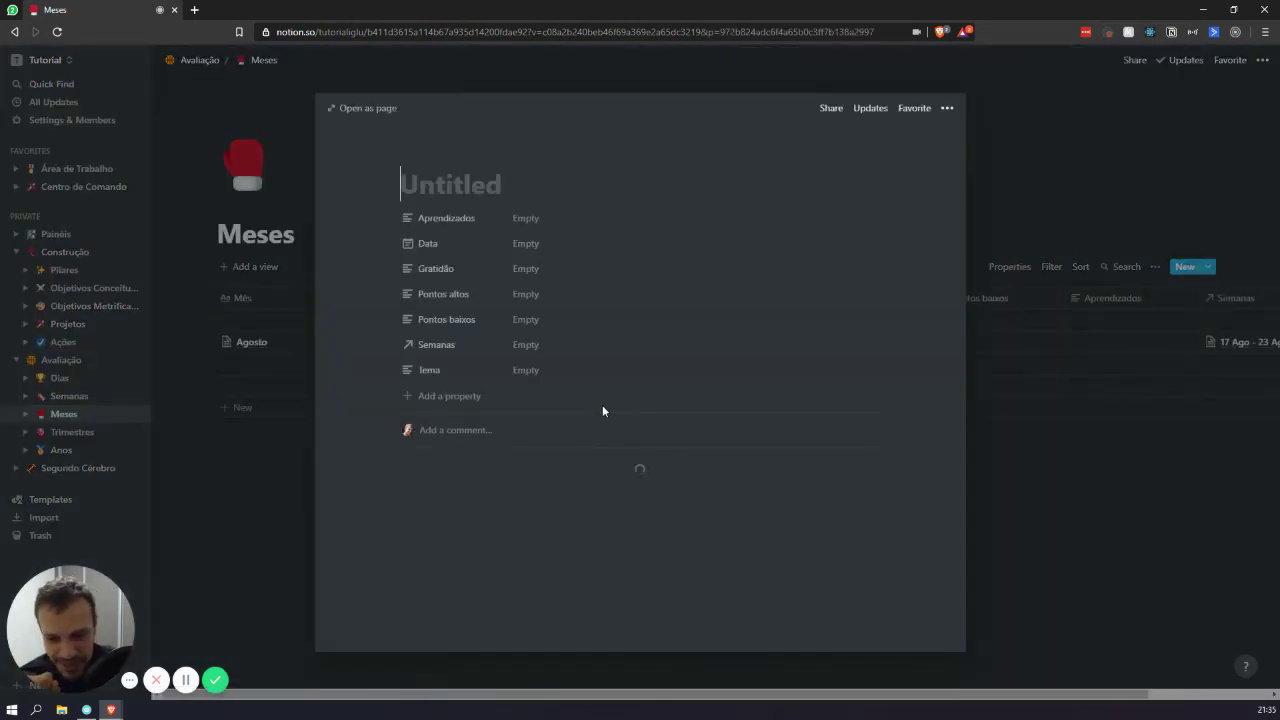
pyautogui.click(966, 83)
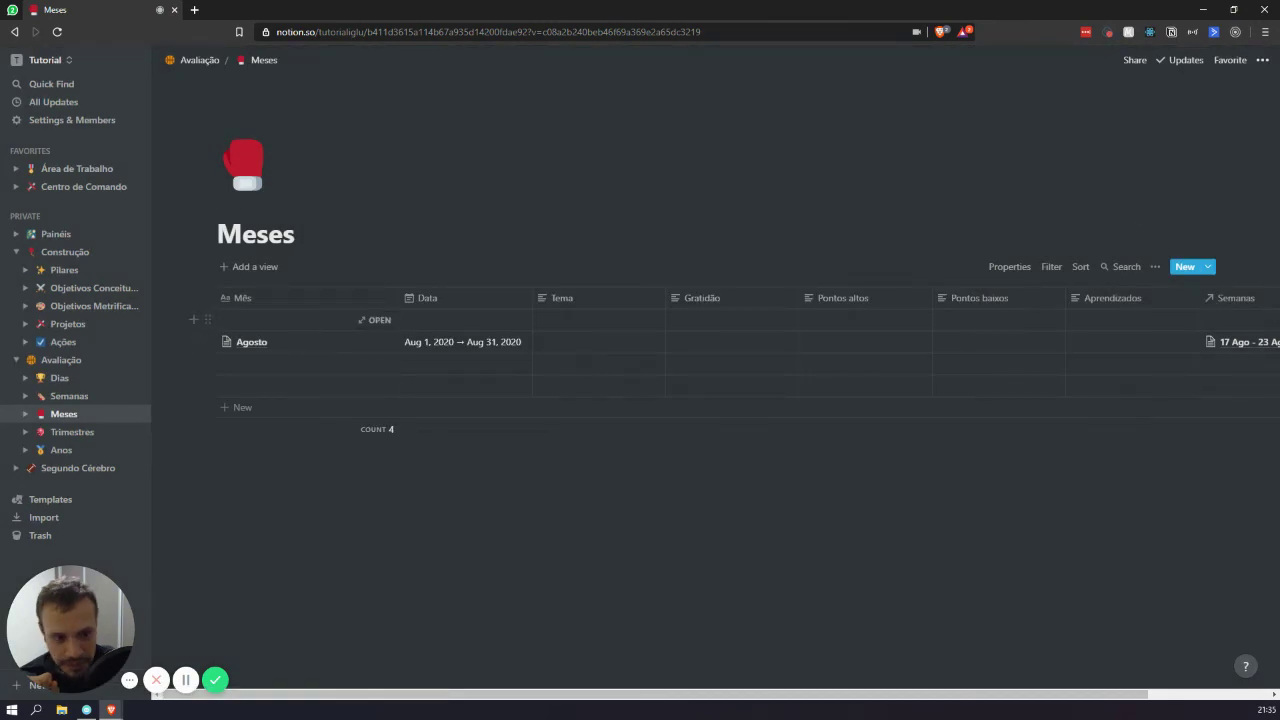
# Open the "Novo mês" template for editing and place the cursor on the empty line below "Para a empresa".
pyautogui.click(1209, 267)
pyautogui.click(1259, 318)
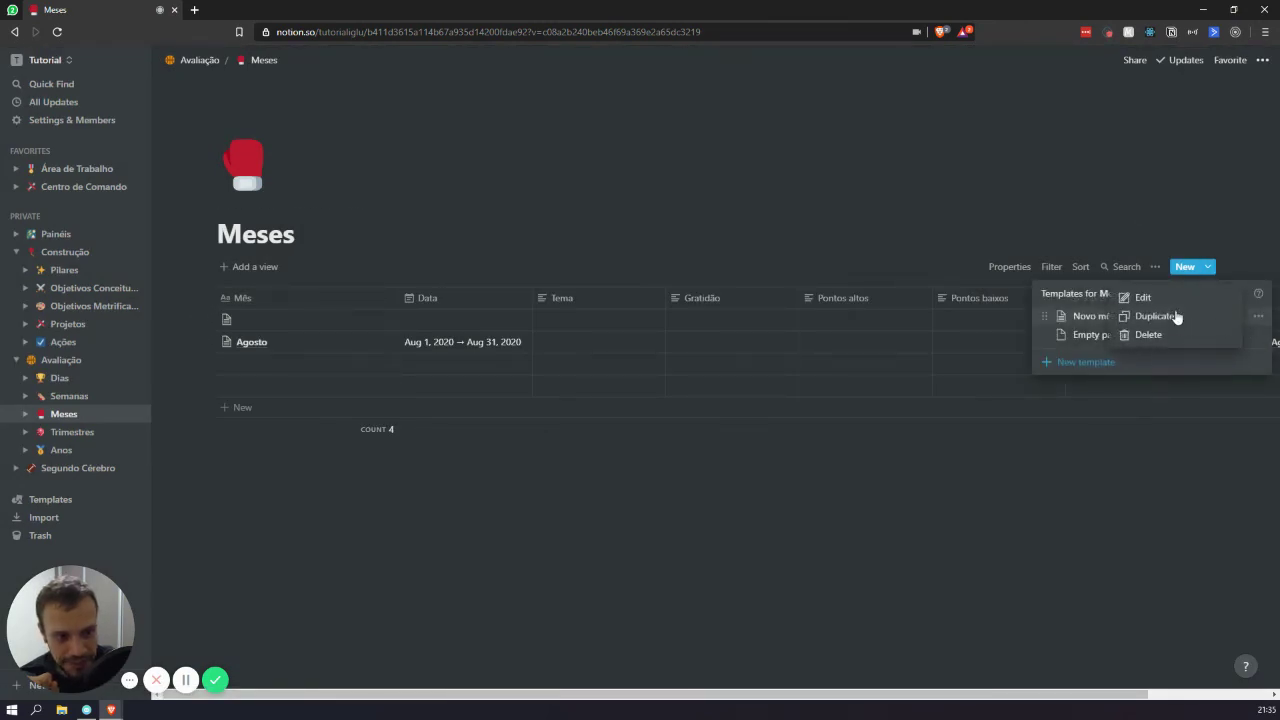
pyautogui.click(1132, 300)
pyautogui.scroll(-10, 588, 480)
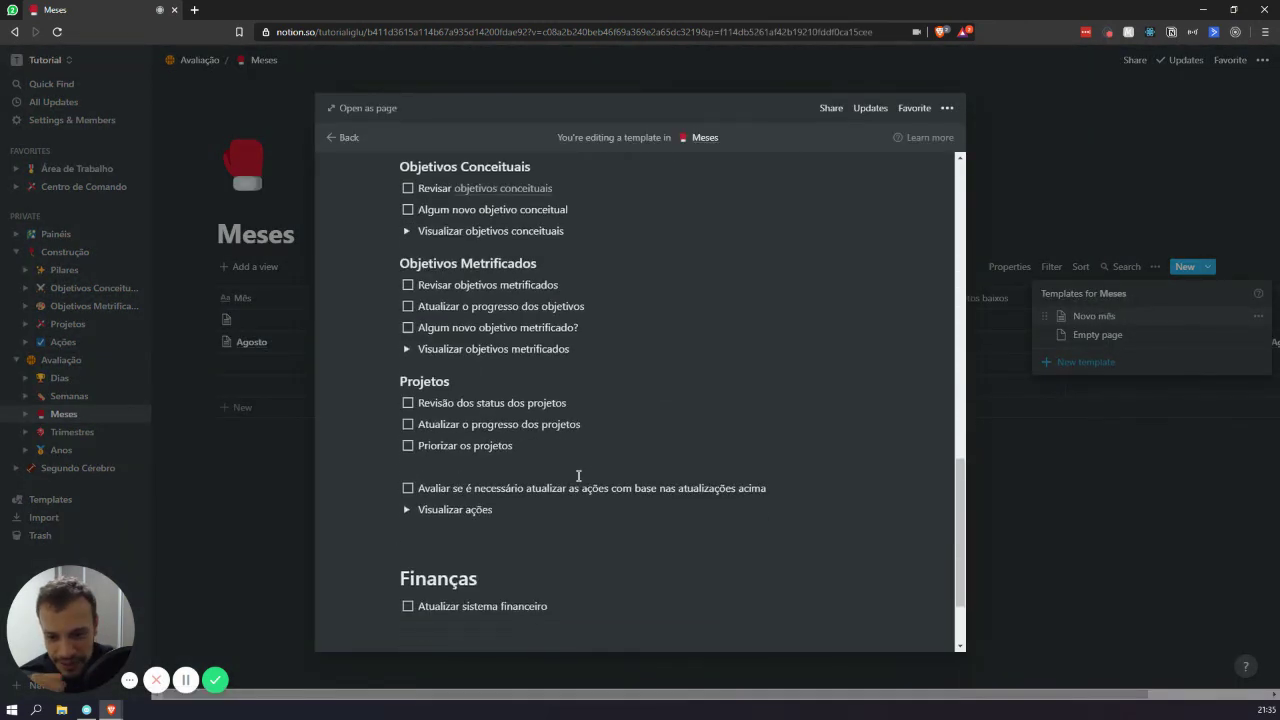
pyautogui.click(587, 590)
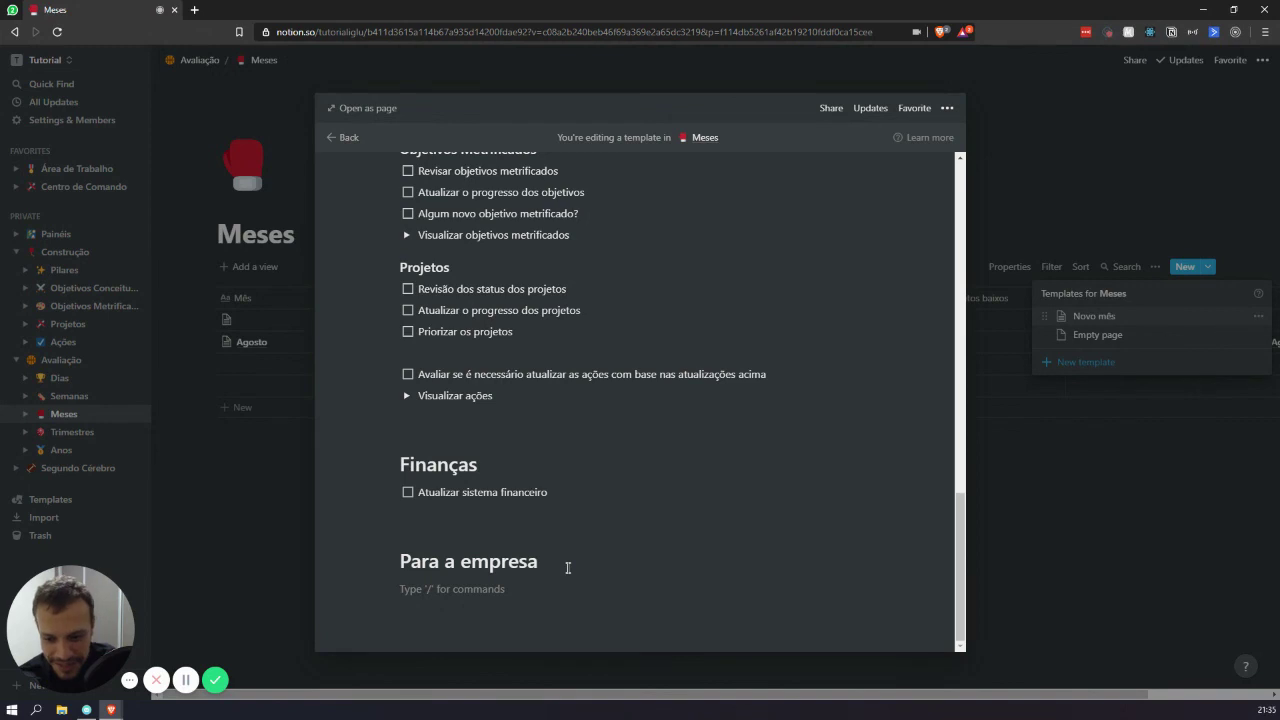
pyautogui.scroll(-1, 567, 568)
pyautogui.write('/h')
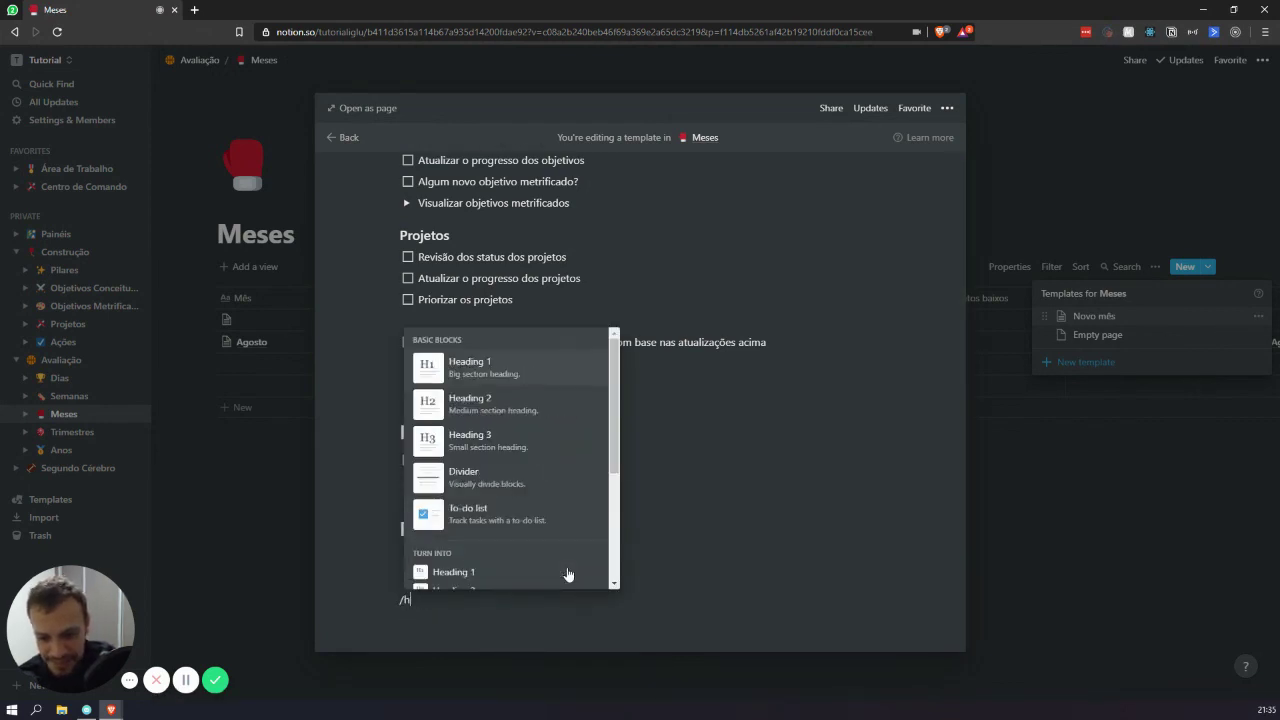
pyautogui.write('2')
pyautogui.press('BackSpace')
pyautogui.write('1')
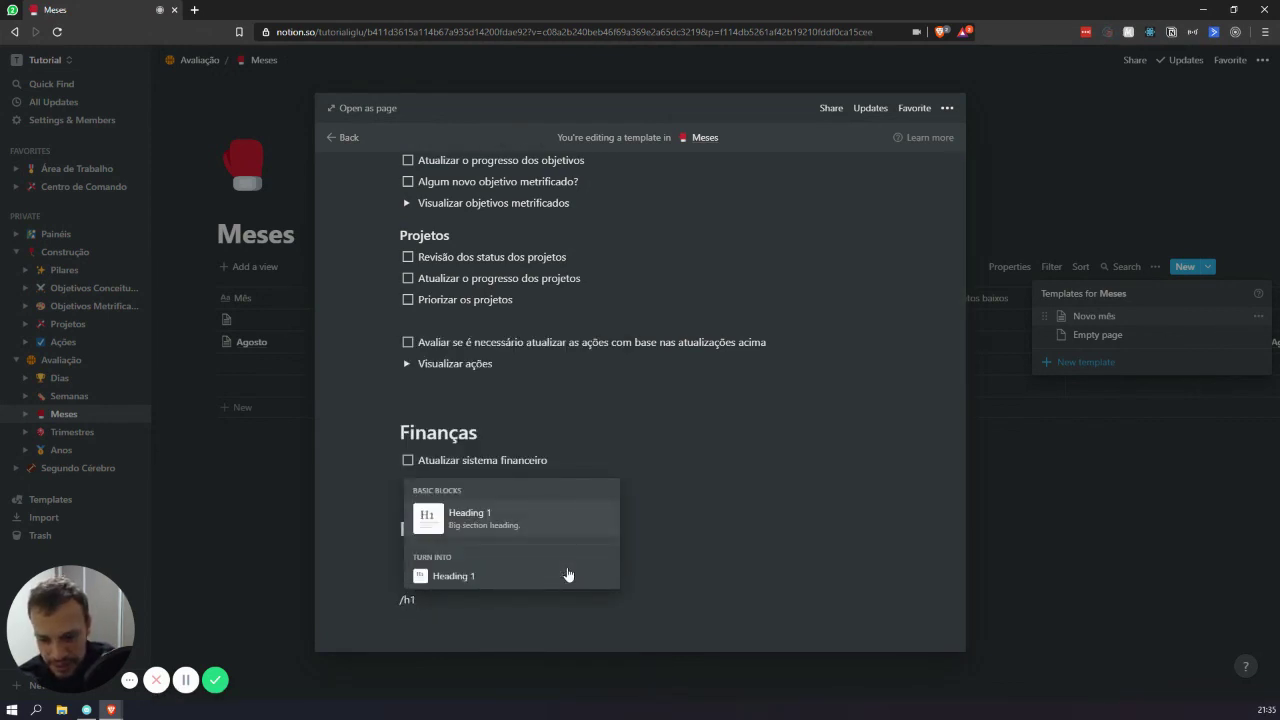
pyautogui.press('Return')
pyautogui.write('Para a empresa')
pyautogui.press('Return')
pyautogui.write('/')
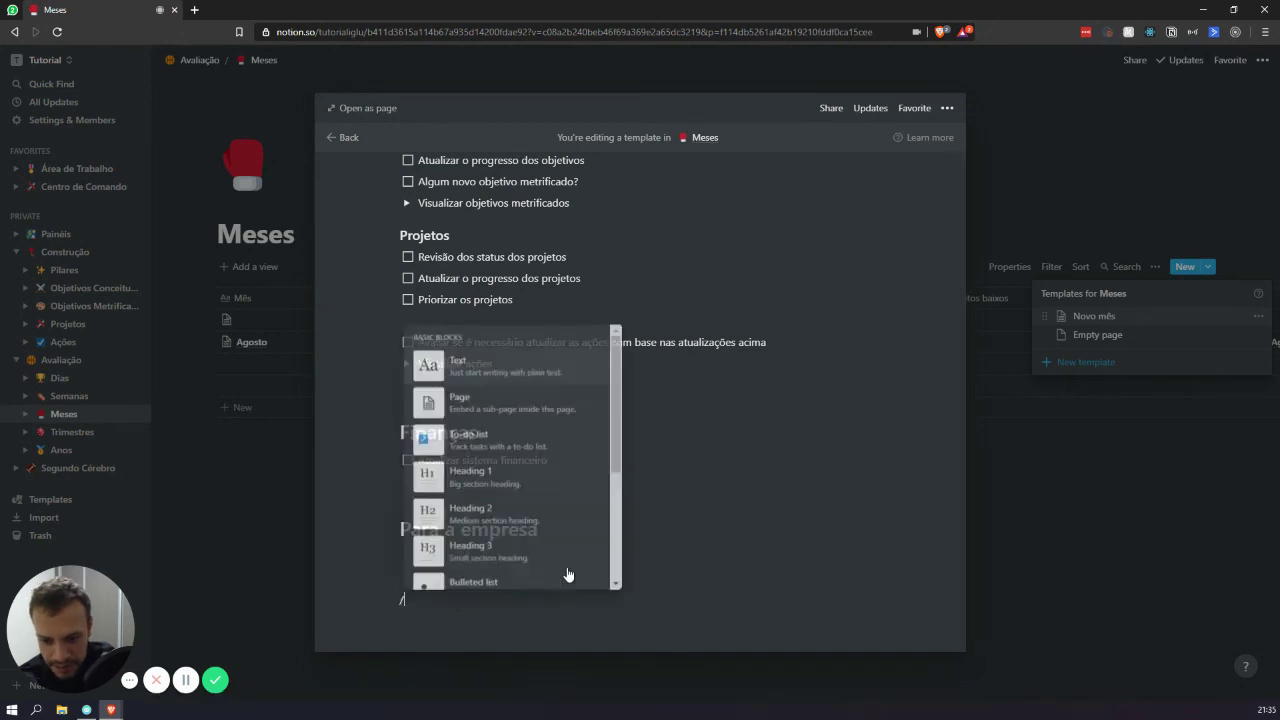
pyautogui.press('BackSpace')
pyautogui.write('/h1')
pyautogui.press('Escape')
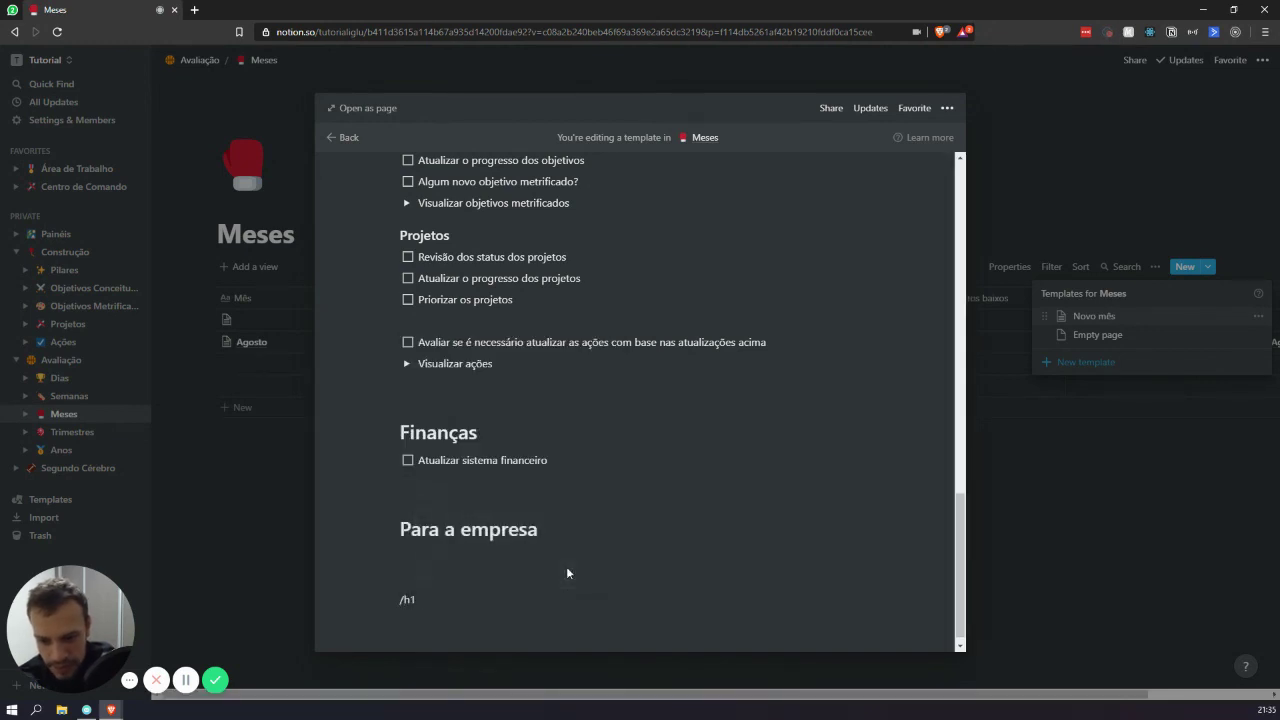
pyautogui.press('BackSpace')
pyautogui.press('BackSpace')
pyautogui.press('BackSpace')
pyautogui.write('/')
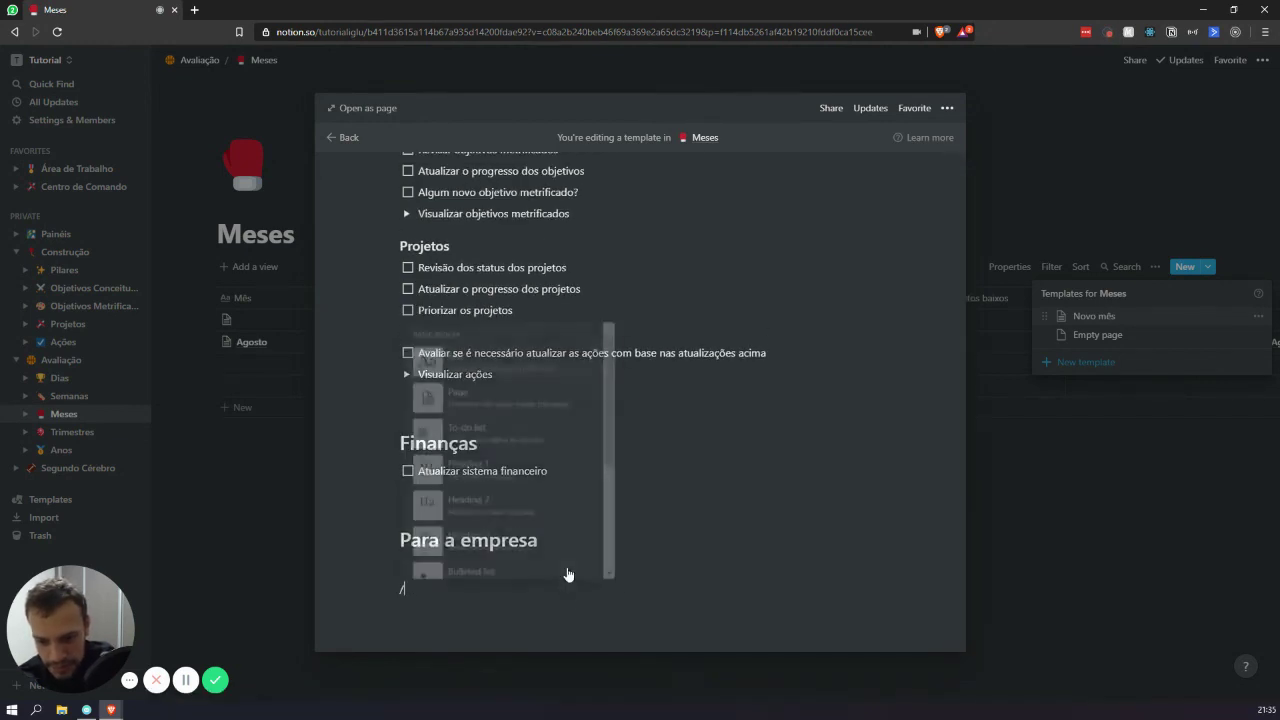
pyautogui.press('Escape')
pyautogui.press('BackSpace')
# Add a Heading 1 "Preparo para o próximo mês" below the "Para a empresa" section.
pyautogui.write('/h1')
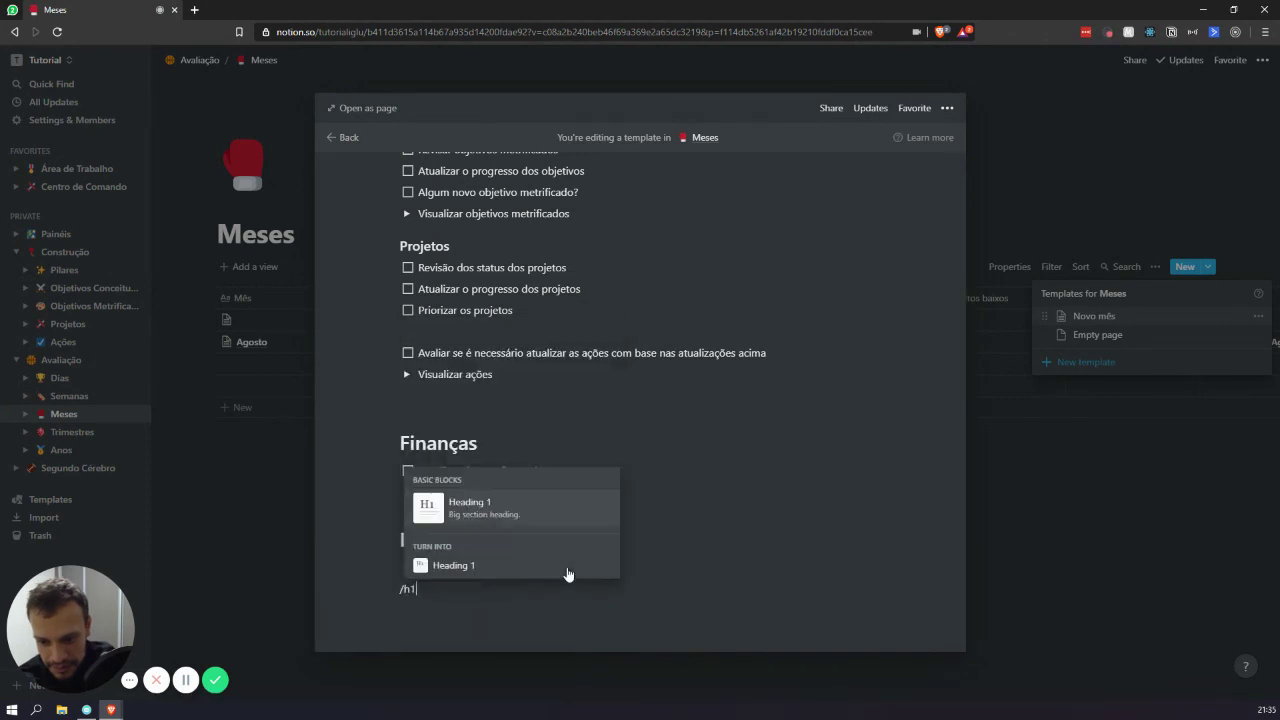
pyautogui.press('Return')
pyautogui.write('Preparo para')
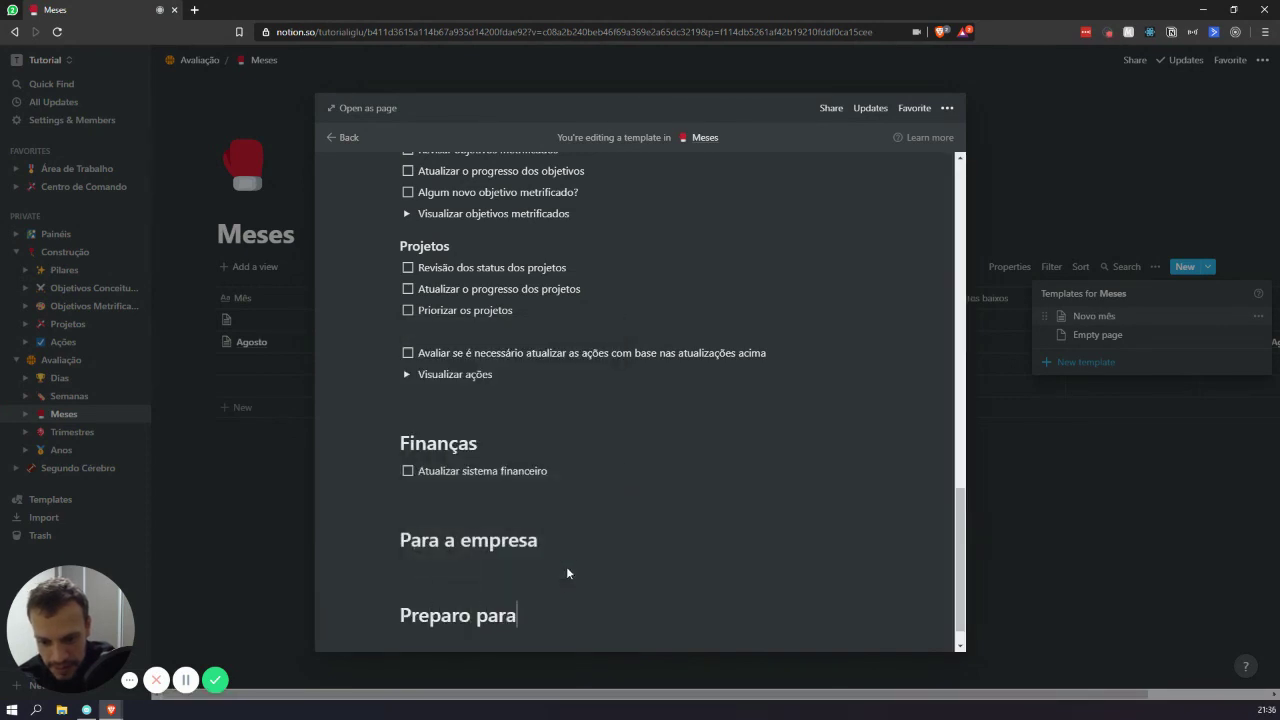
pyautogui.write(' o próximo')
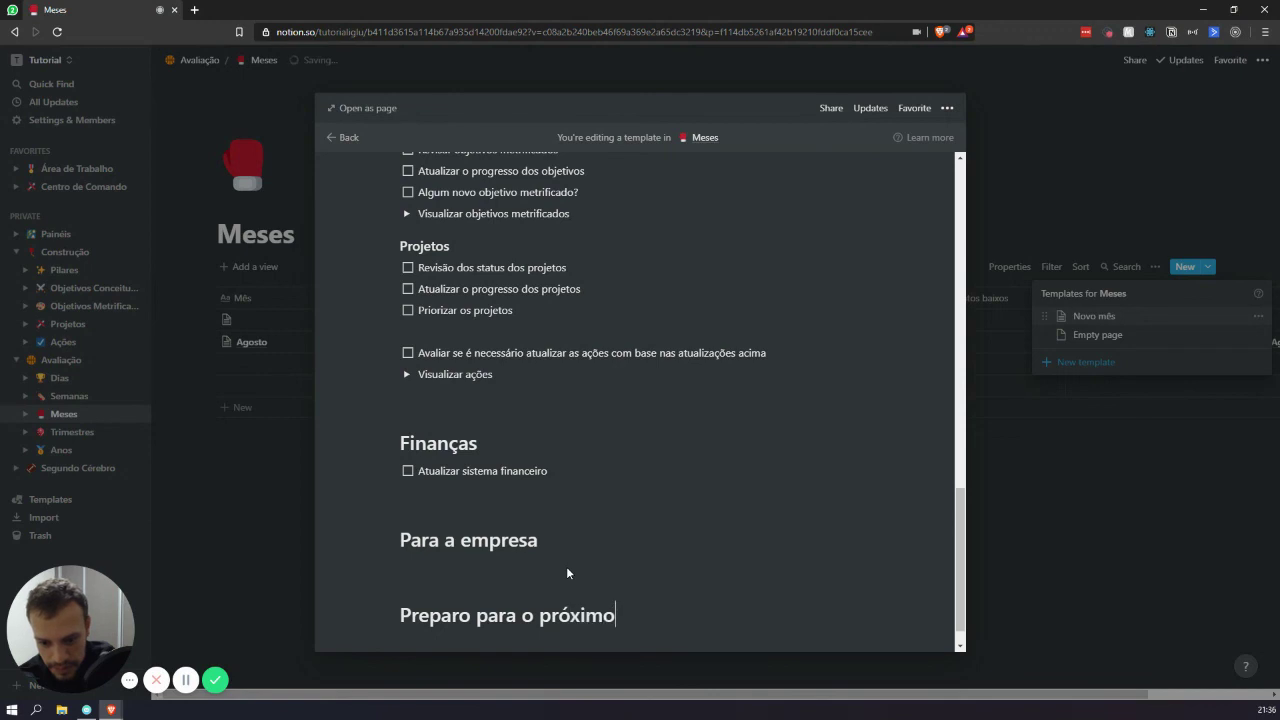
pyautogui.write(' mês')
# Add a to-do "Criação do próximo mês no Notion" under the "Preparo para o próximo mês" heading.
pyautogui.press('Return')
pyautogui.write('/ch')
pyautogui.press('Return')
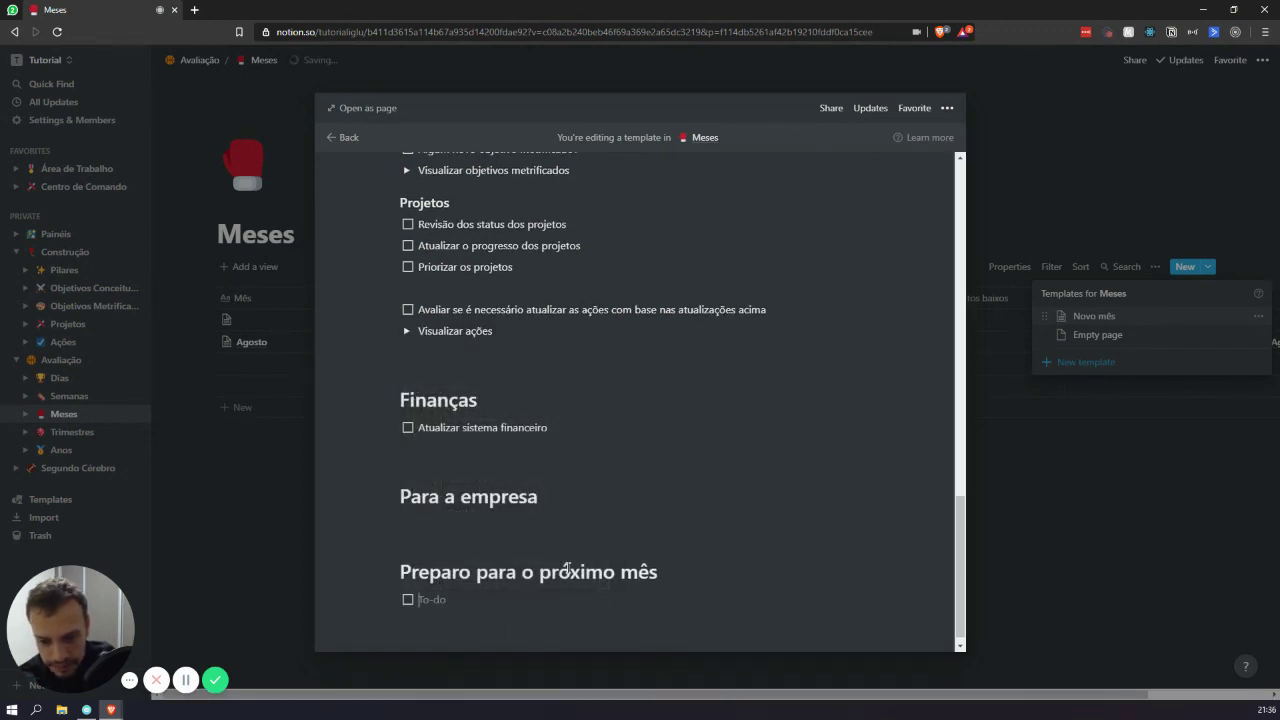
pyautogui.write('Criação do')
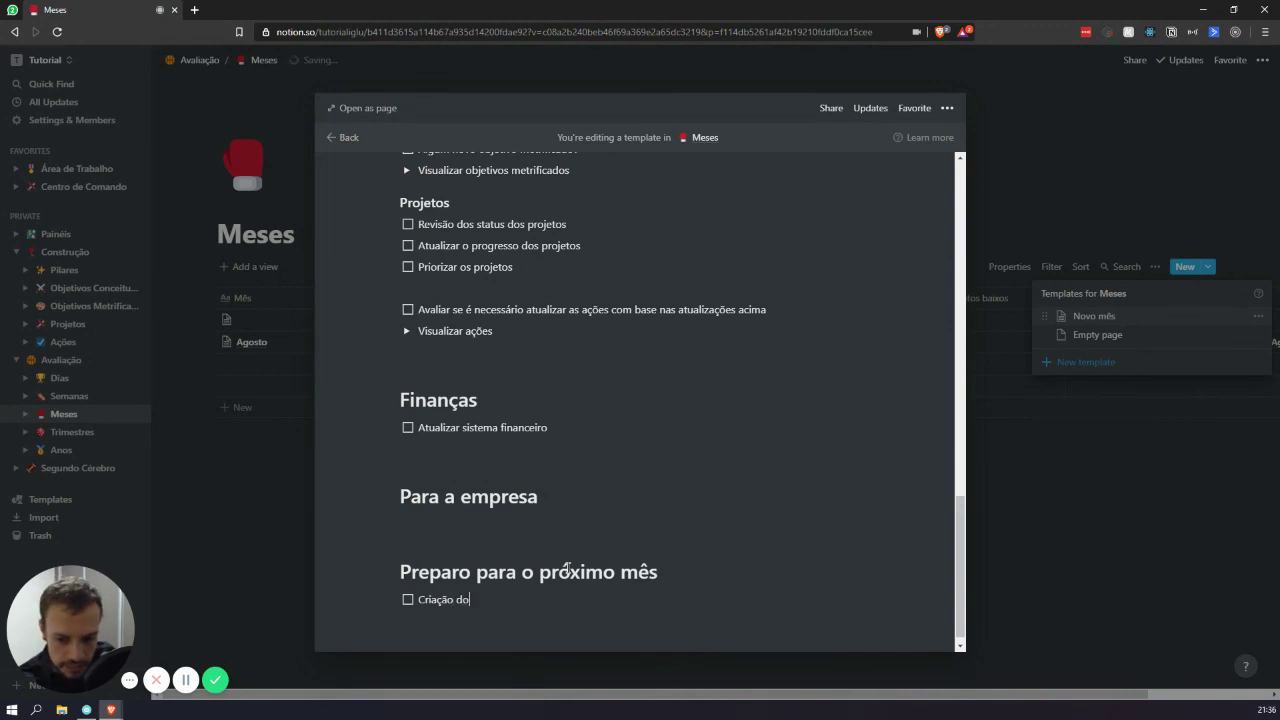
pyautogui.write(' próximo mês no Notion')
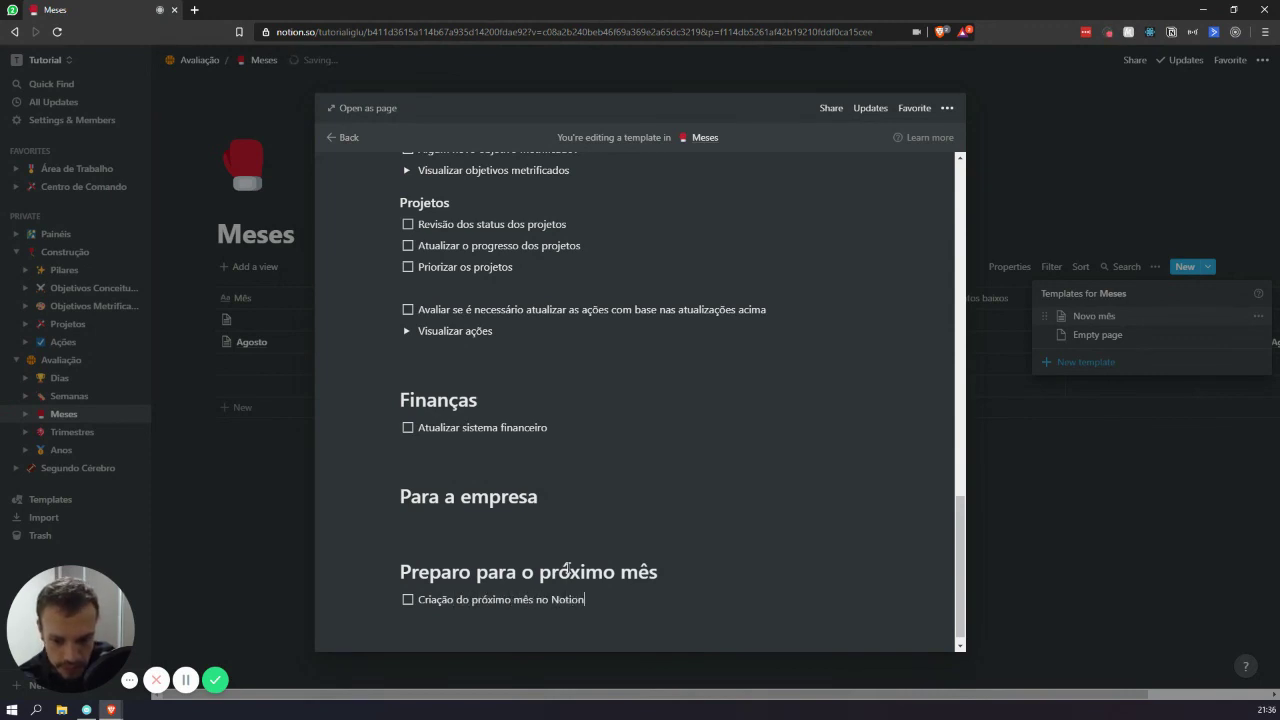
# Add a second to-do "Criação das semanas do próximo mês no Notion" under "Preparo para o próximo mês".
pyautogui.press('Return')
pyautogui.write('Criação das pg')
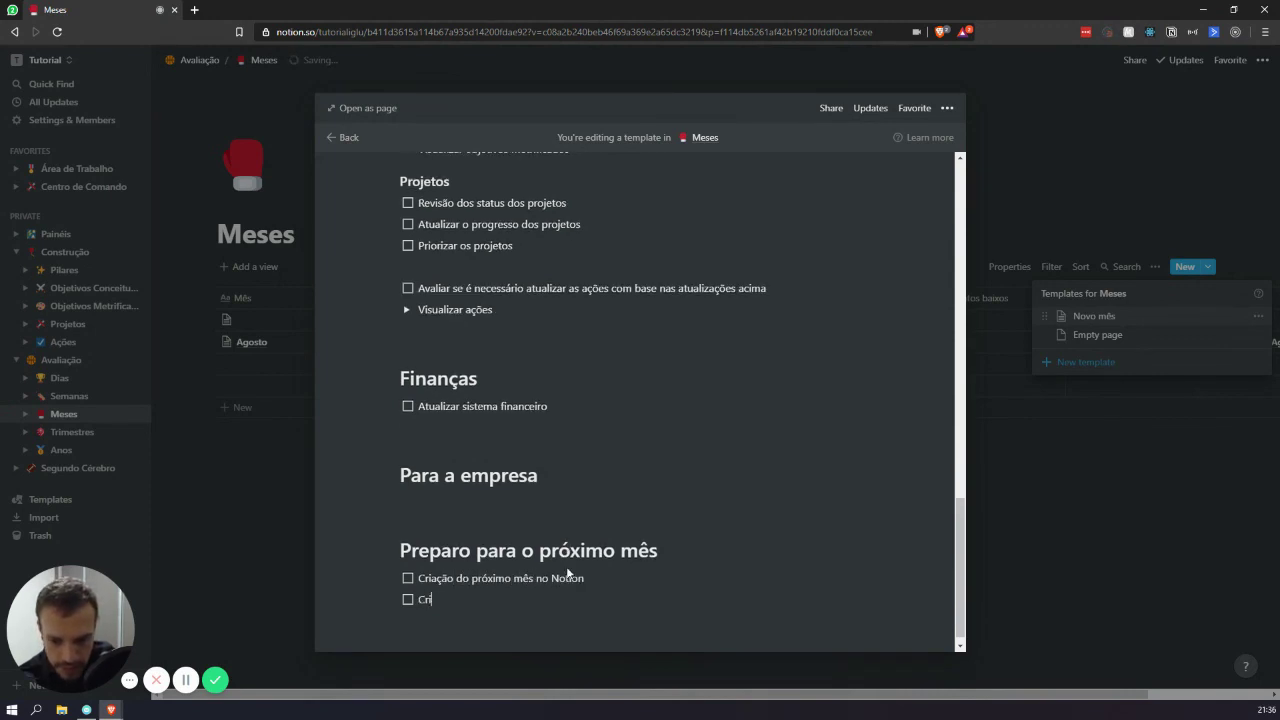
pyautogui.press('BackSpace')
pyautogui.press('BackSpace')
pyautogui.write('semanas do próximo mês')
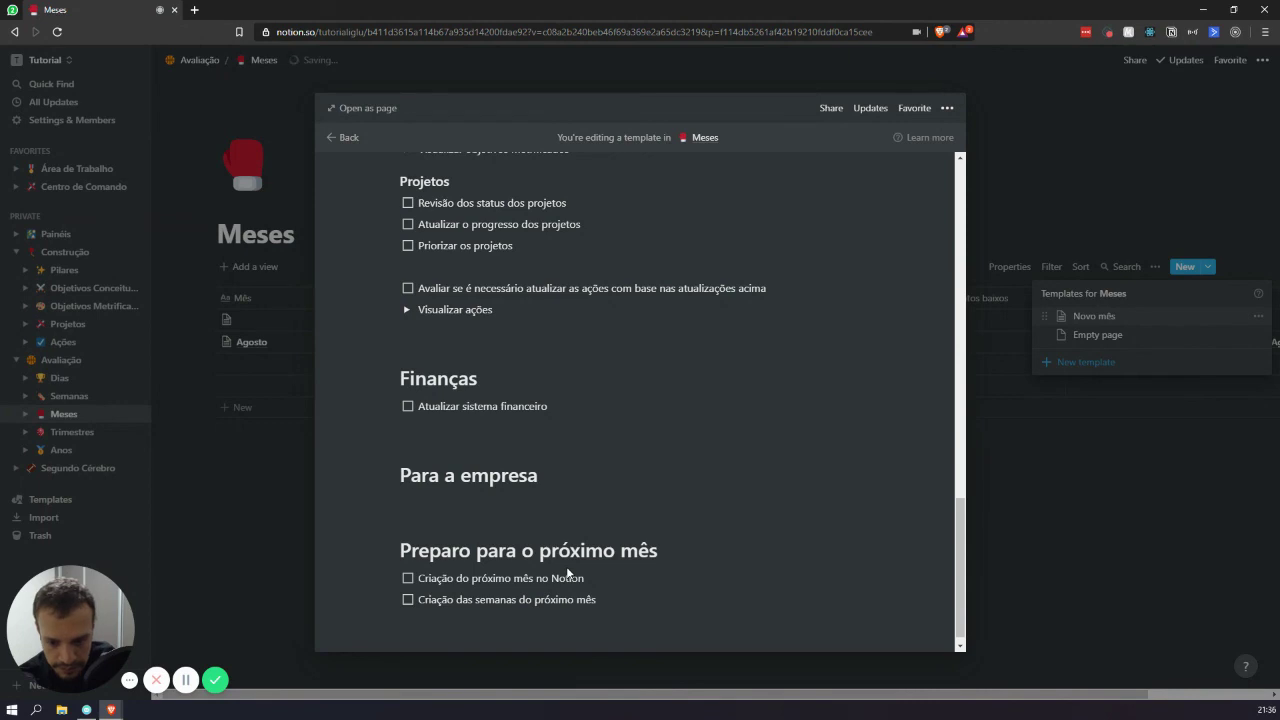
pyautogui.write(' no Notion')
# Add a third to-do "Criação dos dias para os hábitos no Notion" under "Preparo para o próximo mês" and close the template.
pyautogui.press('Return')
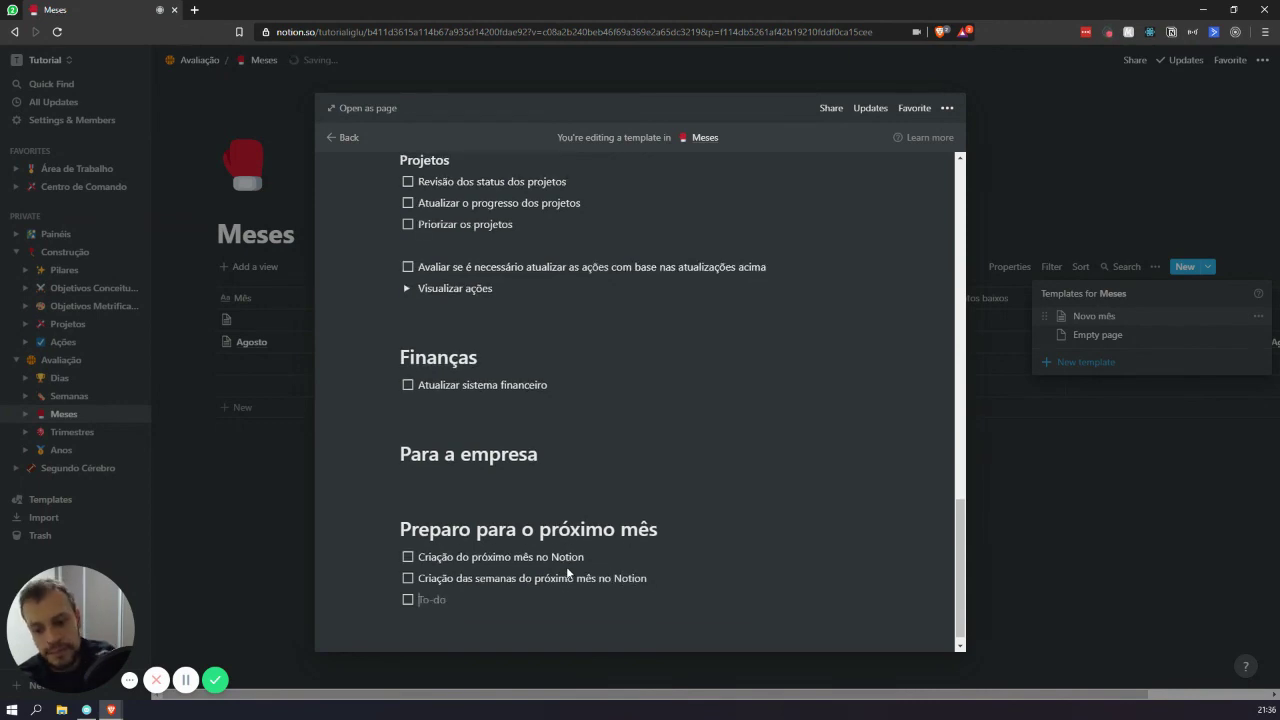
pyautogui.write('Atuali')
pyautogui.hotkey('ctrl', 'BackSpace')
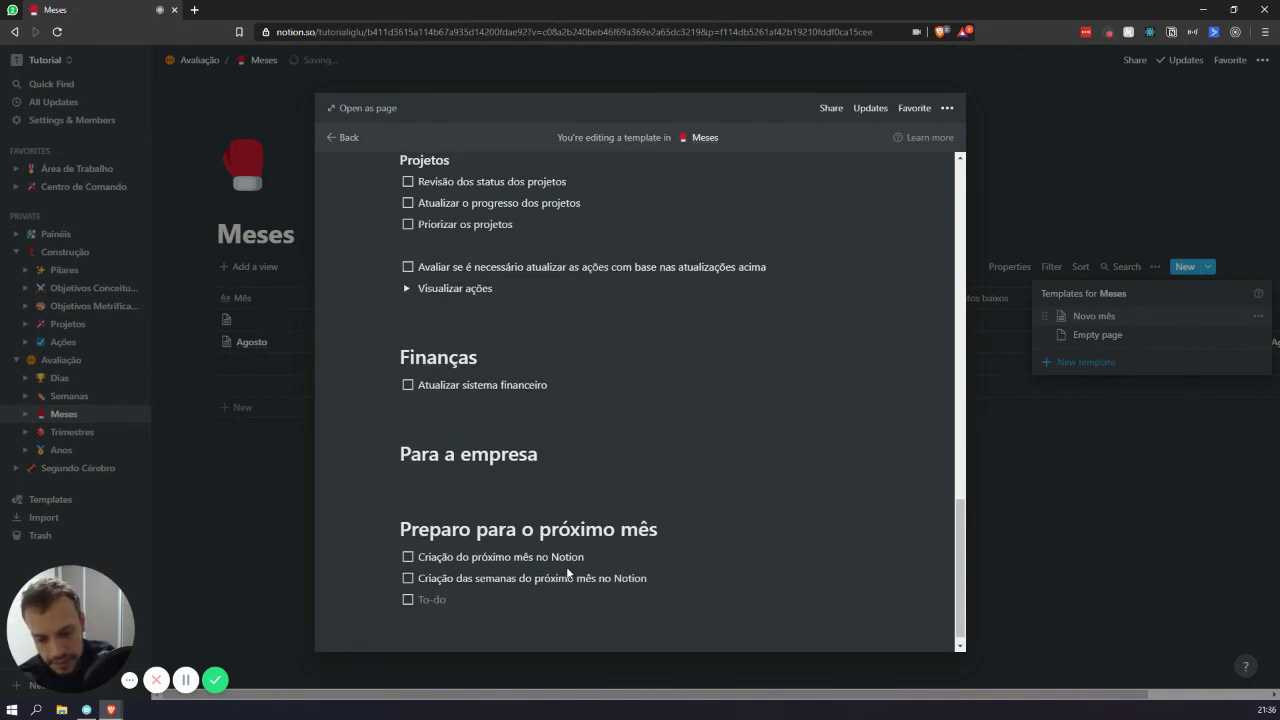
pyautogui.write('Criação ')
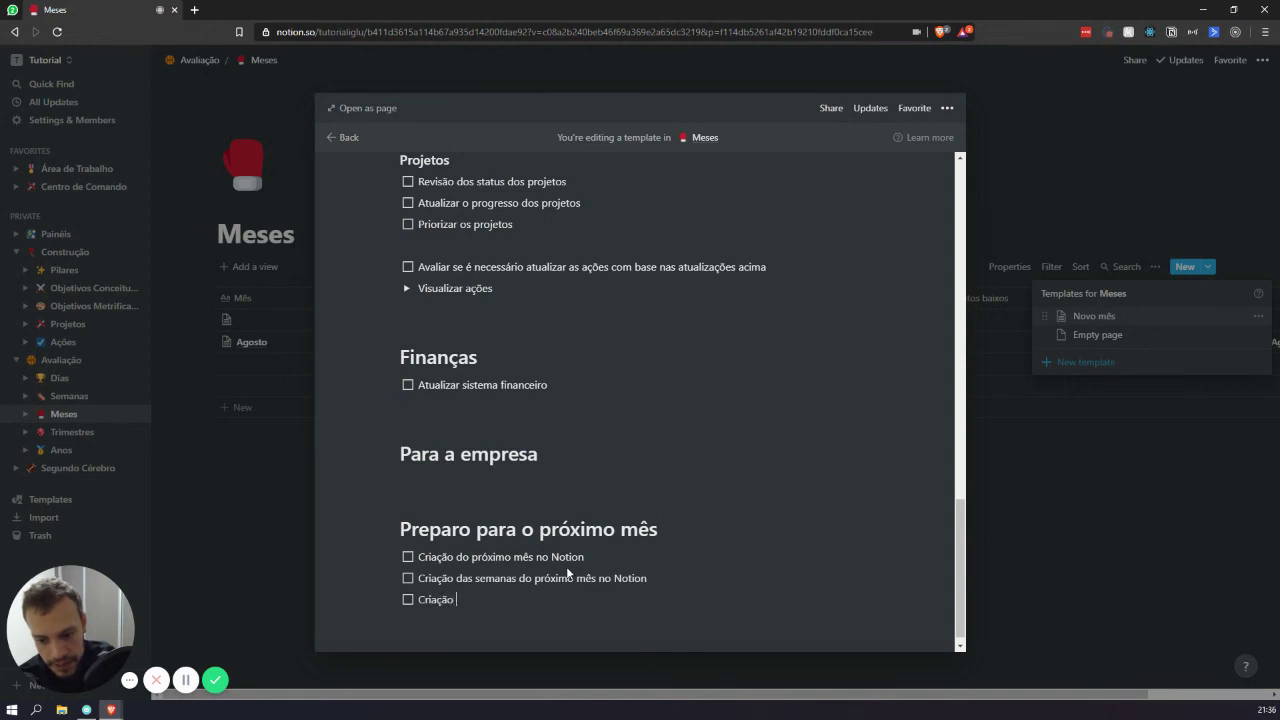
pyautogui.write('dos dias')
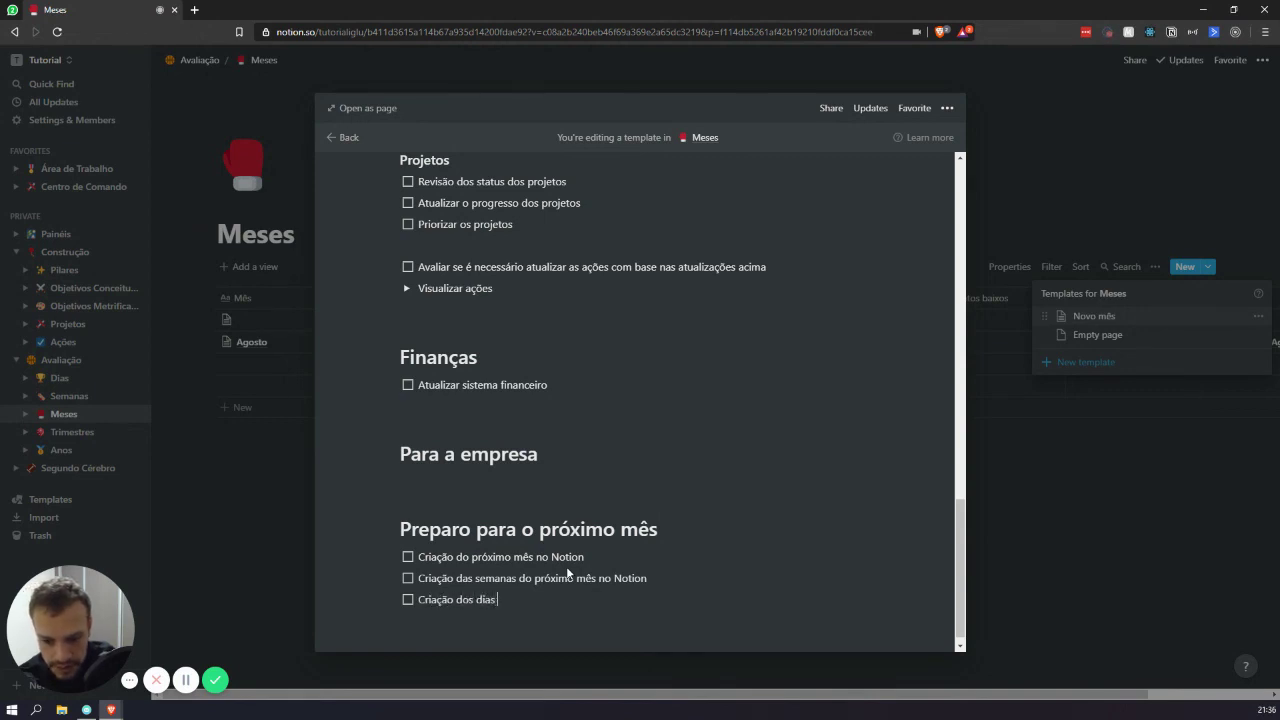
pyautogui.write(' para ')
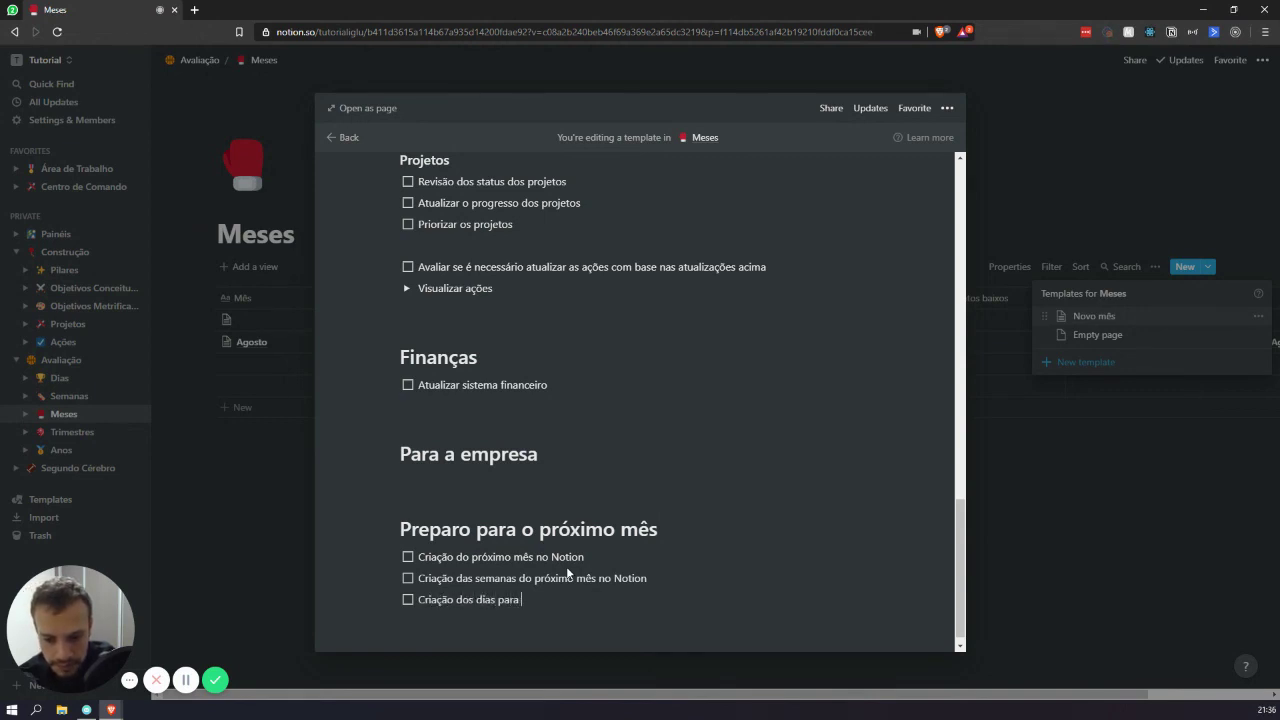
pyautogui.write('os hátivo')
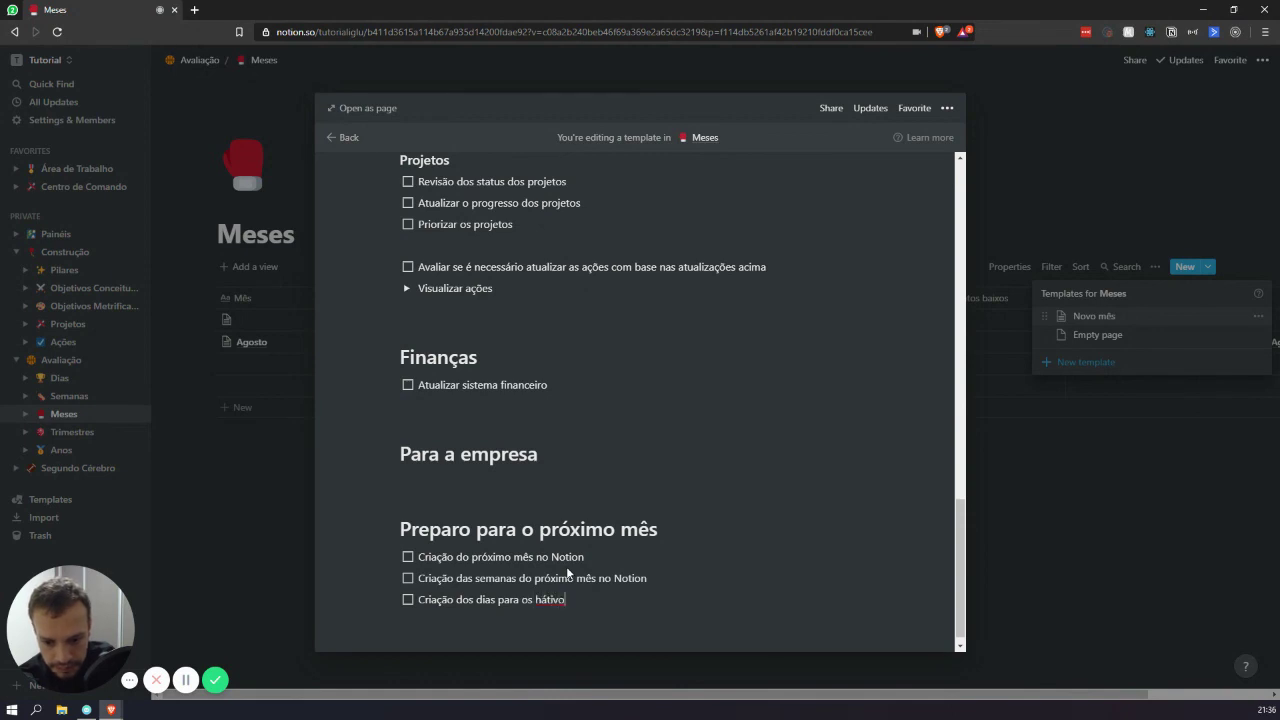
pyautogui.press('BackSpace')
pyautogui.press('BackSpace')
pyautogui.press('BackSpace')
pyautogui.press('BackSpace')
pyautogui.write('bito')
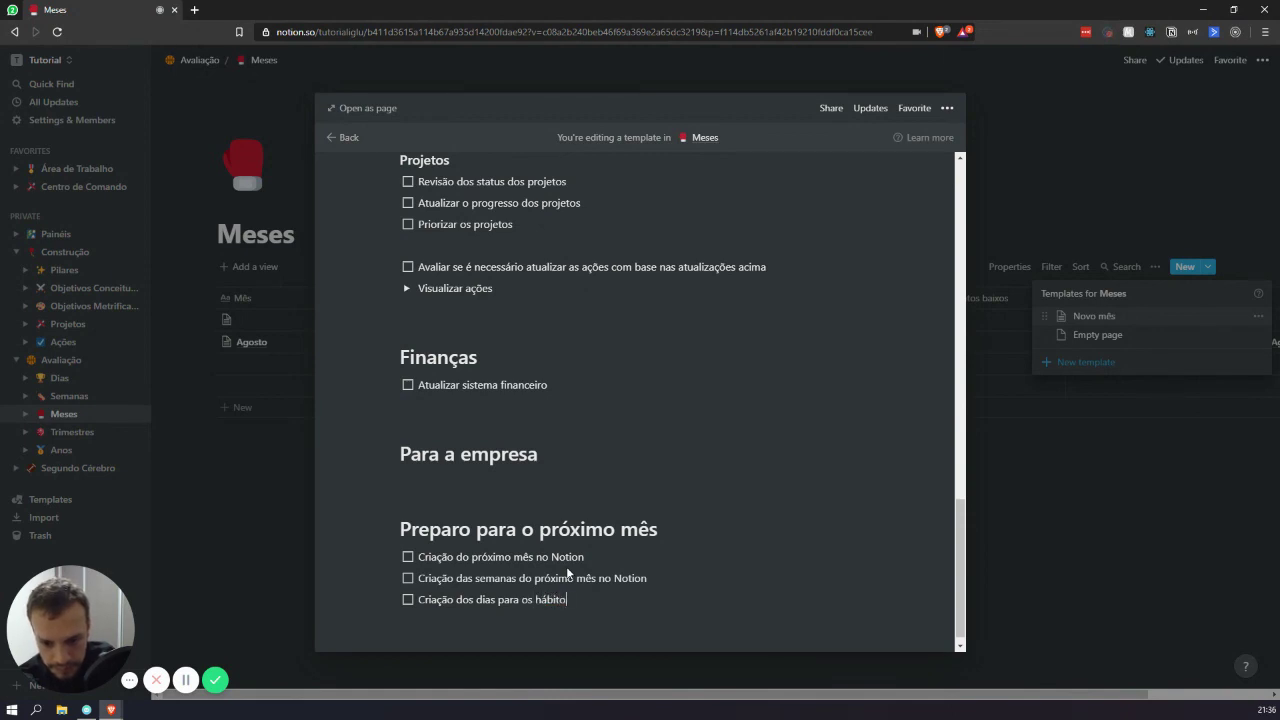
pyautogui.write('s no Notion')
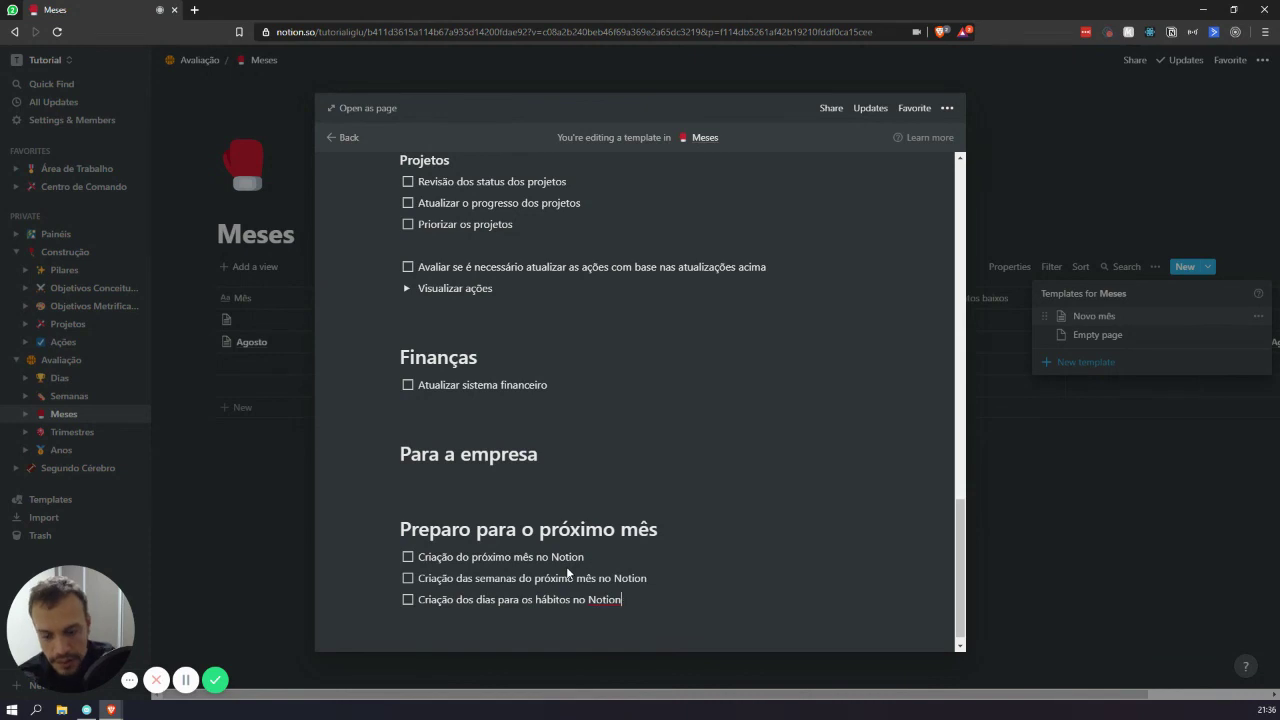
pyautogui.scroll(5, 567, 573)
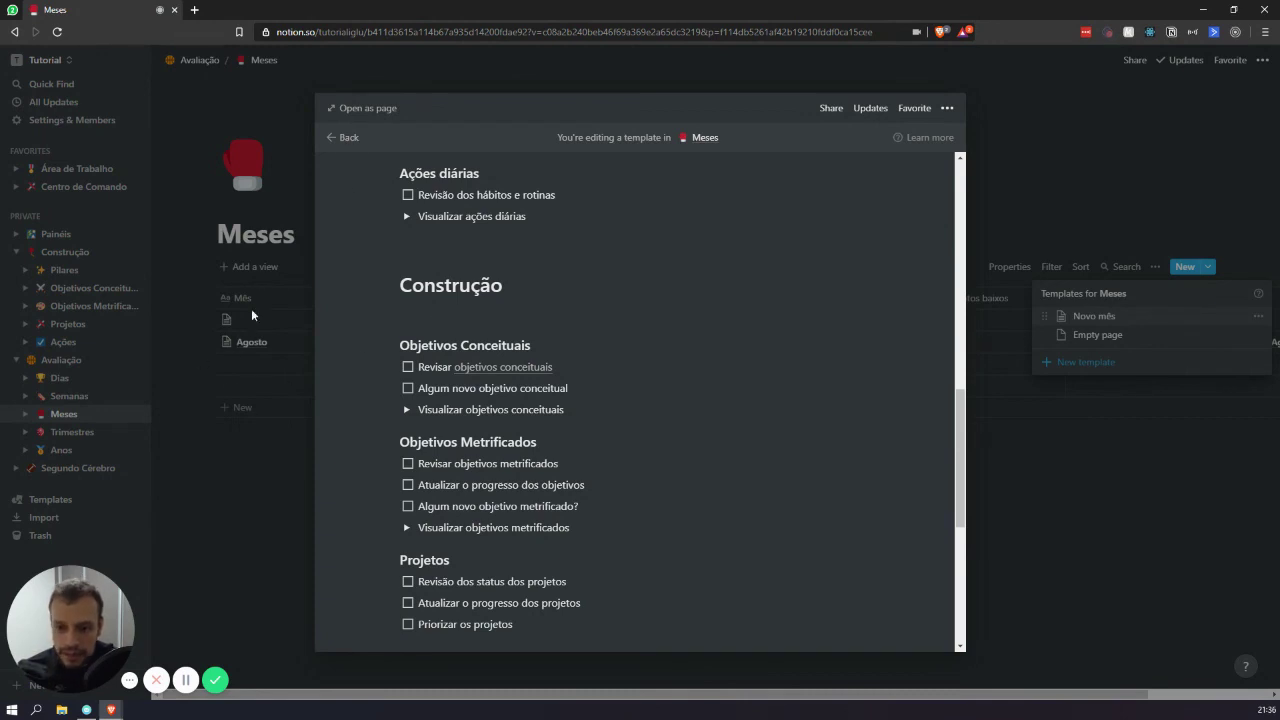
pyautogui.click(278, 368)
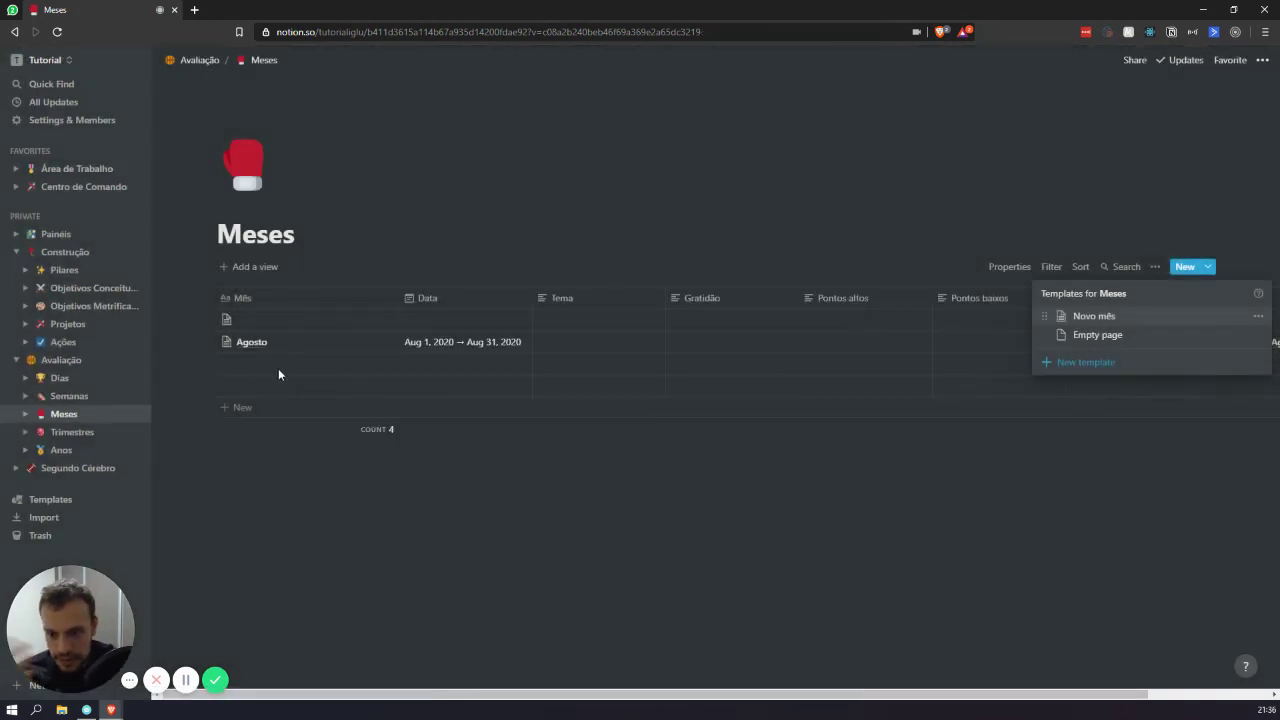
pyautogui.click(265, 370)
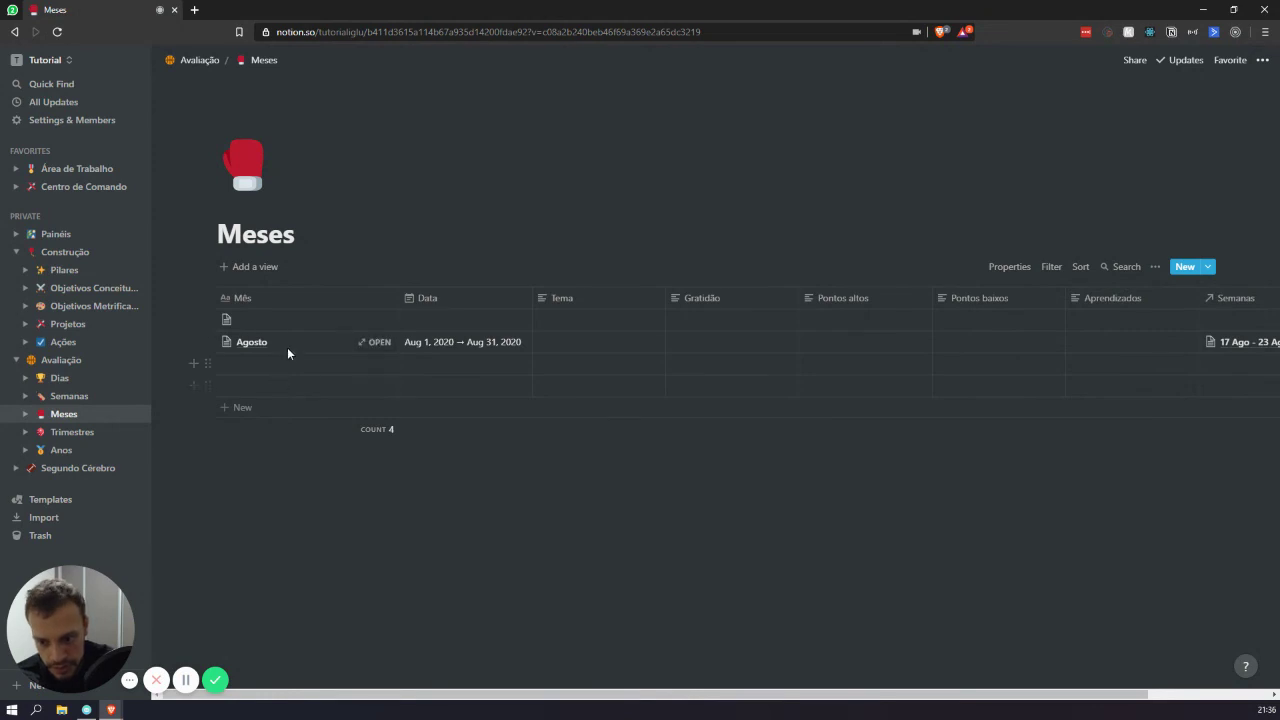
# Name the empty row below Agosto in the Meses table "Setembro".
pyautogui.click(287, 364)
pyautogui.write('S')
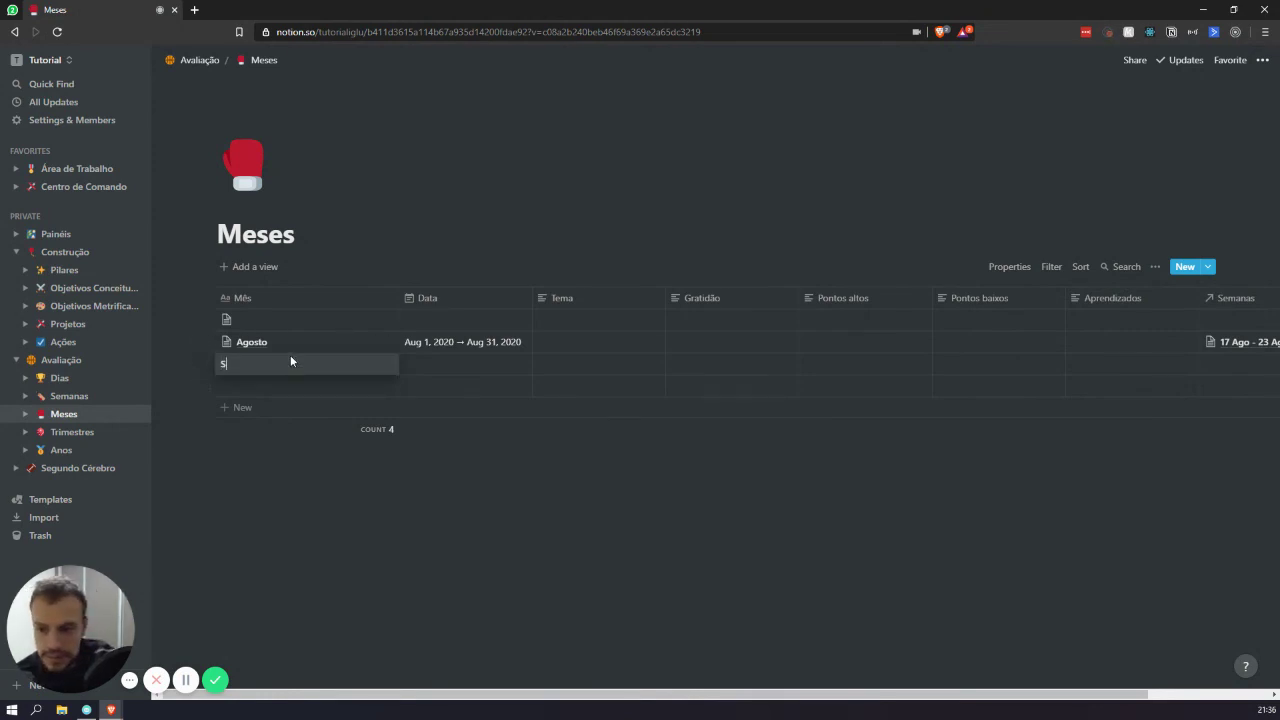
pyautogui.write('etembro')
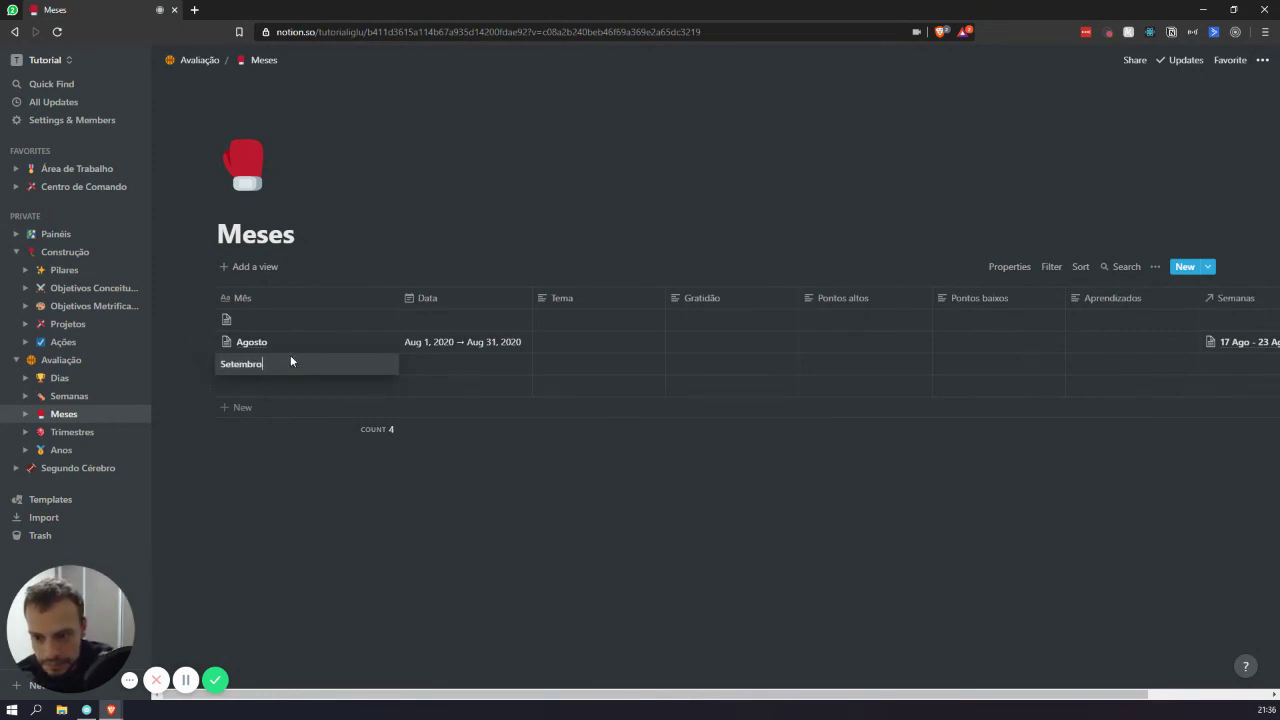
pyautogui.press('Return')
# Set the Data of the Setembro row to the range Sep 1, 2020 to Sep 30, 2020.
pyautogui.click(432, 370)
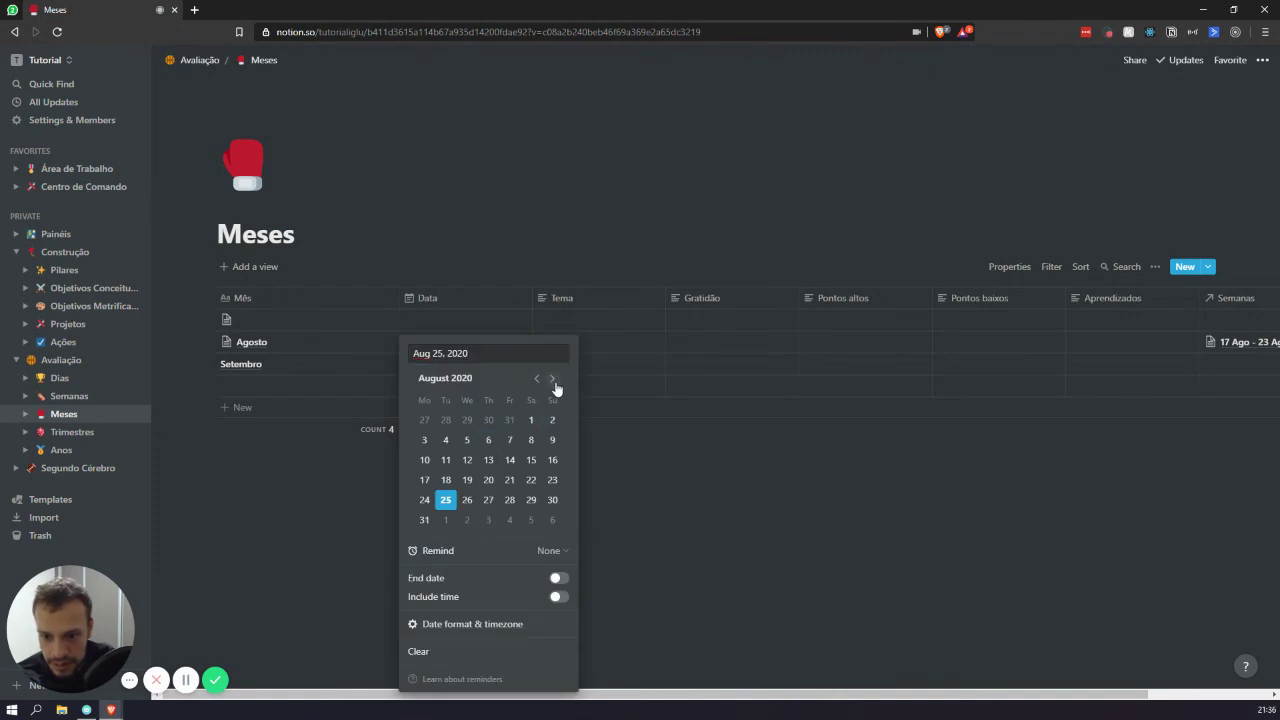
pyautogui.click(450, 520)
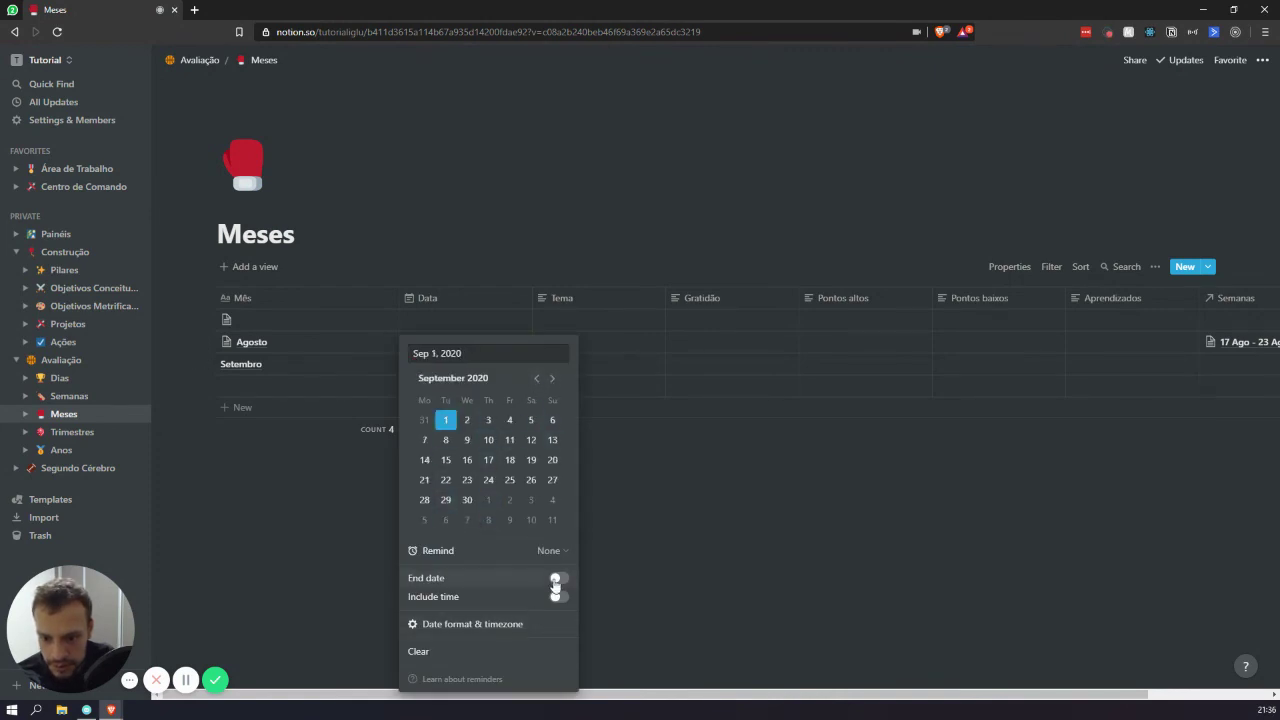
pyautogui.click(558, 578)
pyautogui.click(467, 500)
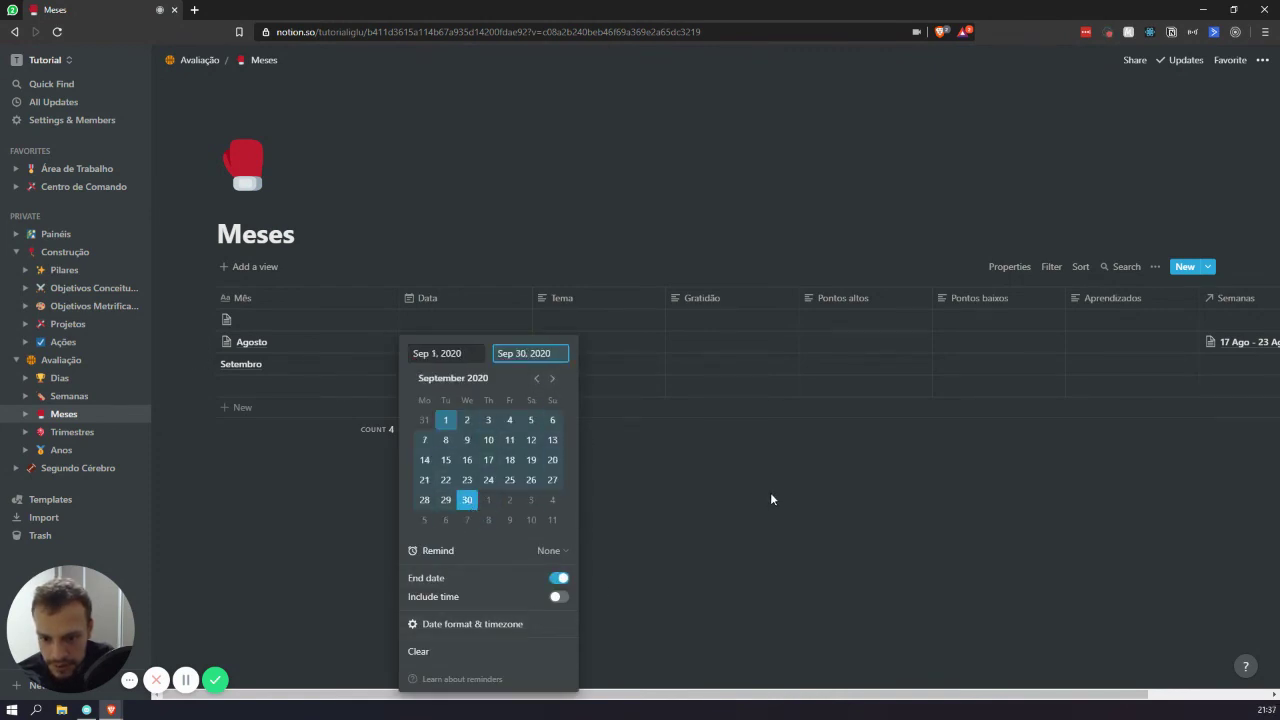
pyautogui.click(771, 500)
# Enter the placeholder text "Asdfjals çs" as the Tema of the Setembro row.
pyautogui.click(603, 362)
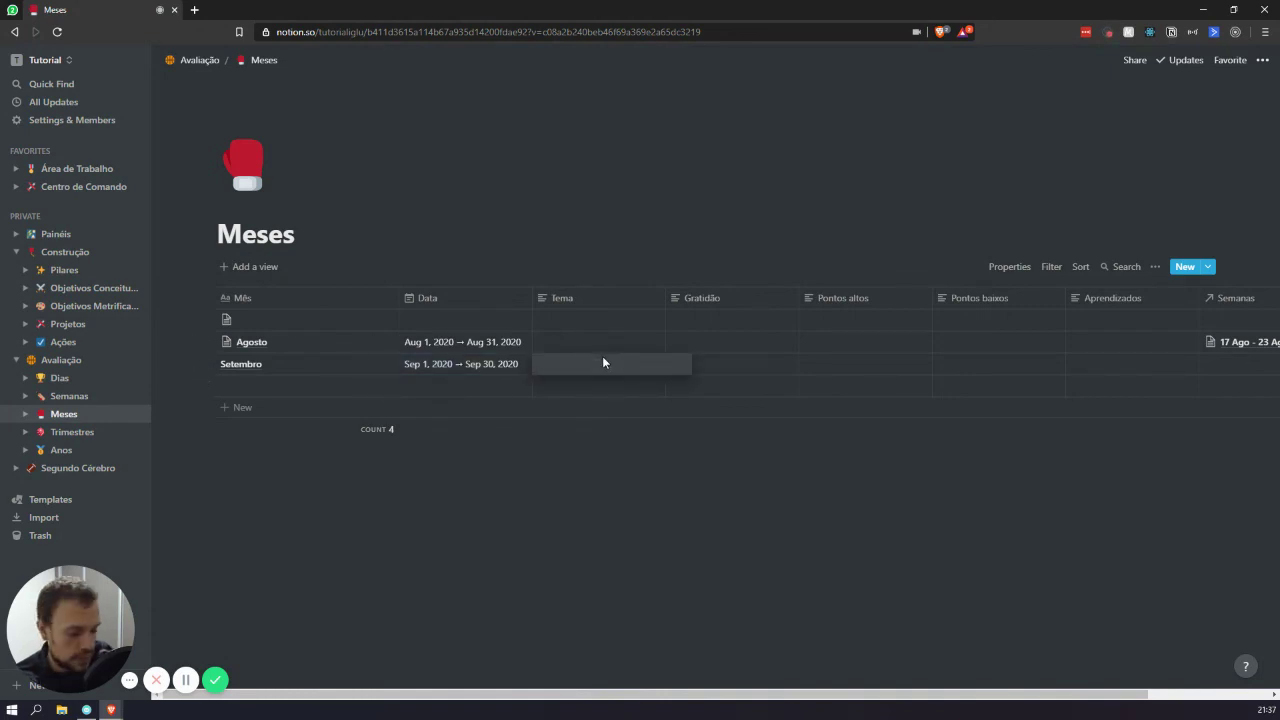
pyautogui.write('Asdfjals çs')
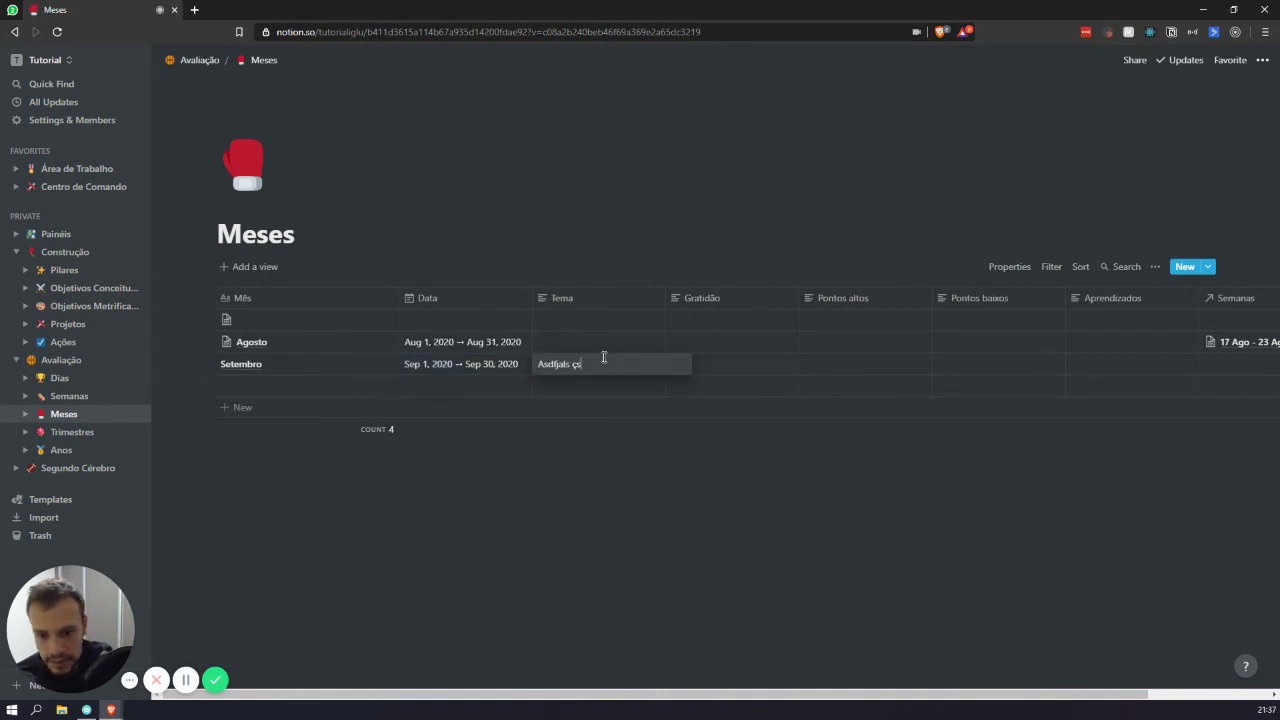
pyautogui.press('Escape')
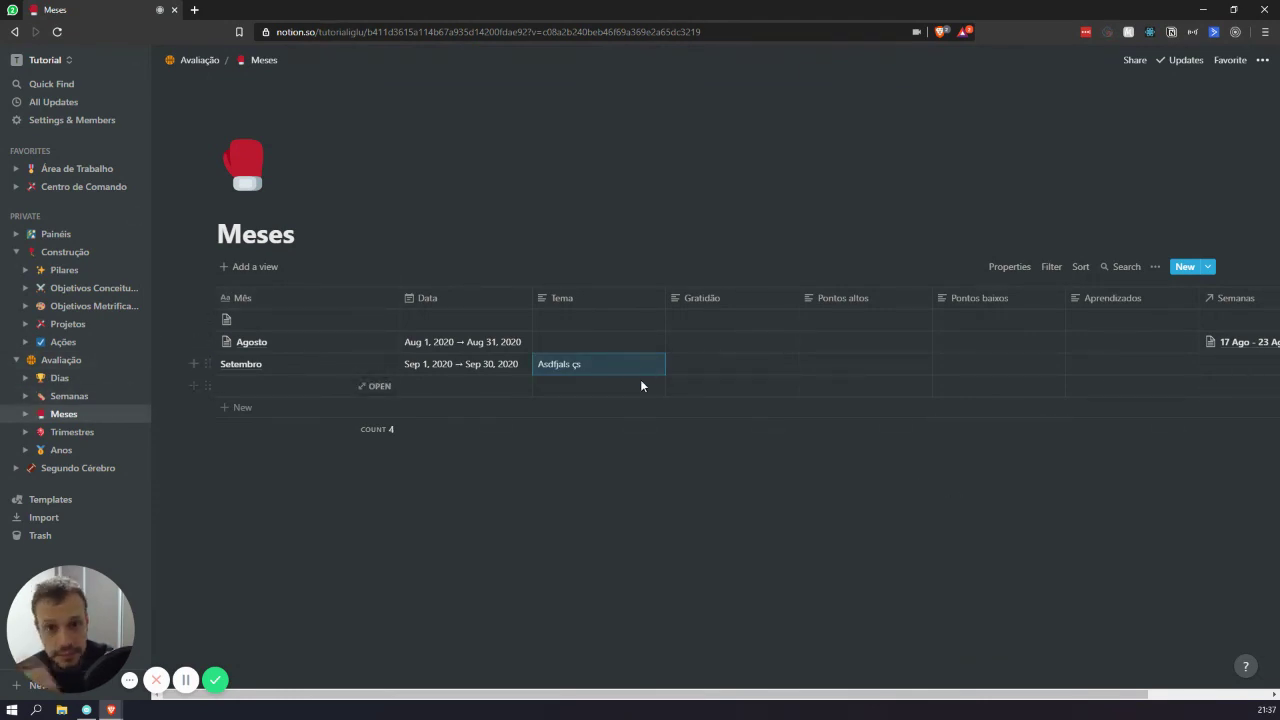
# View the habit checkboxes in the Dias database and return to the Meses database.
pyautogui.click(58, 380)
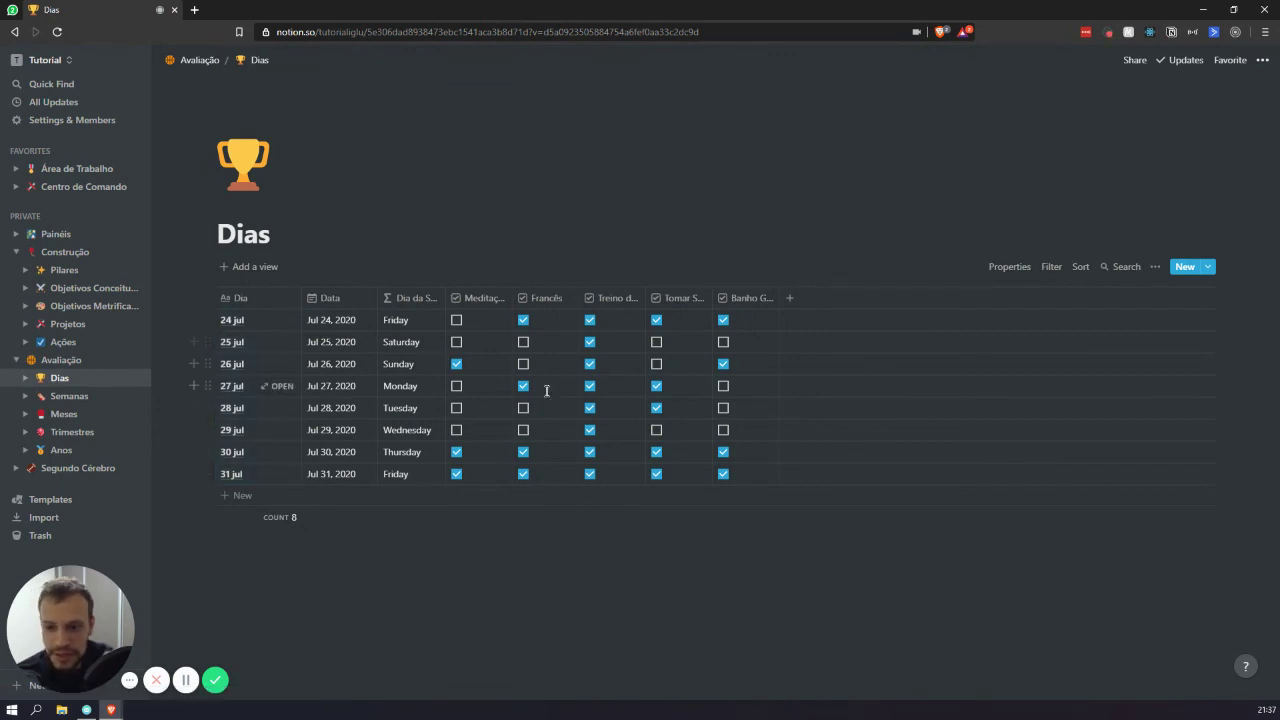
pyautogui.click(62, 414)
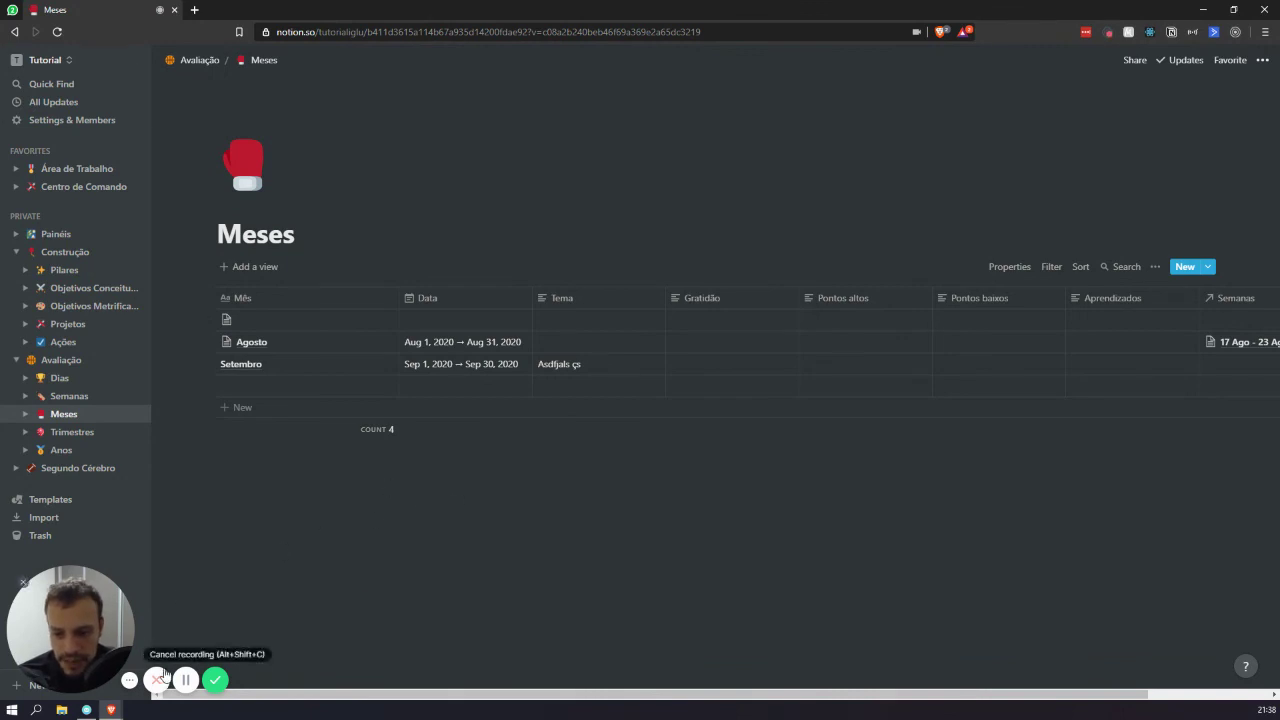
pyautogui.click(84, 677)
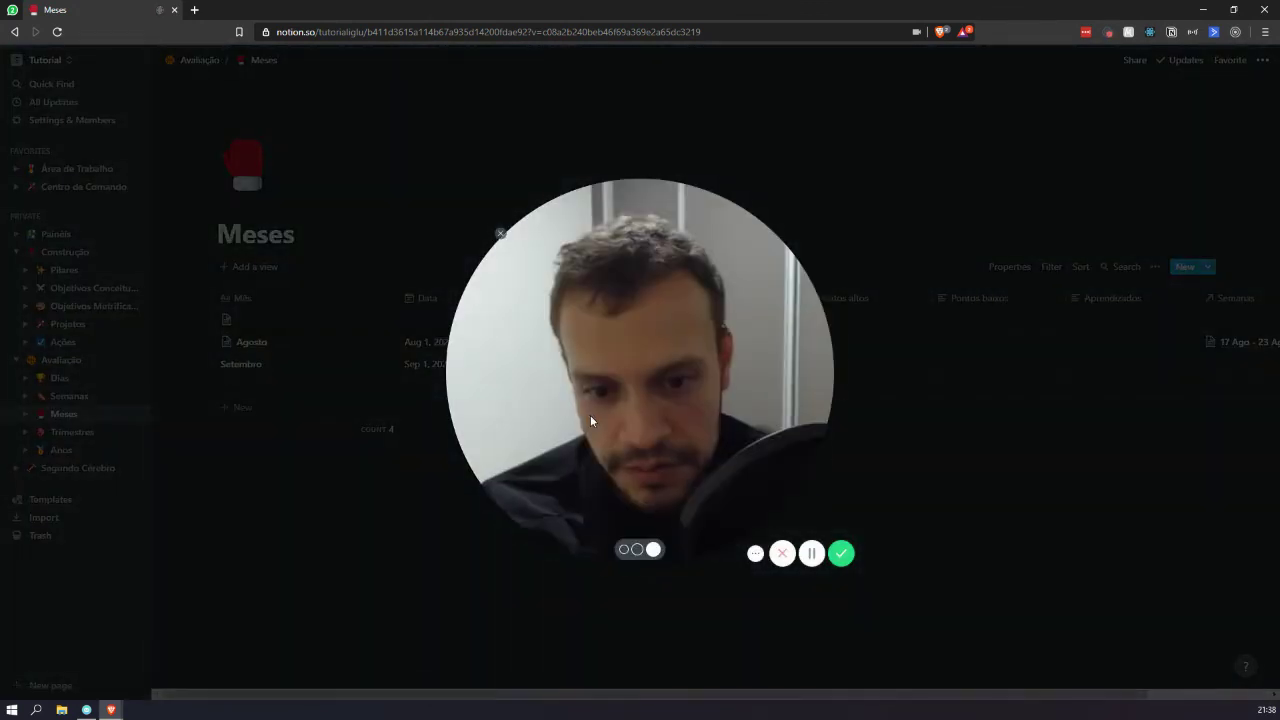